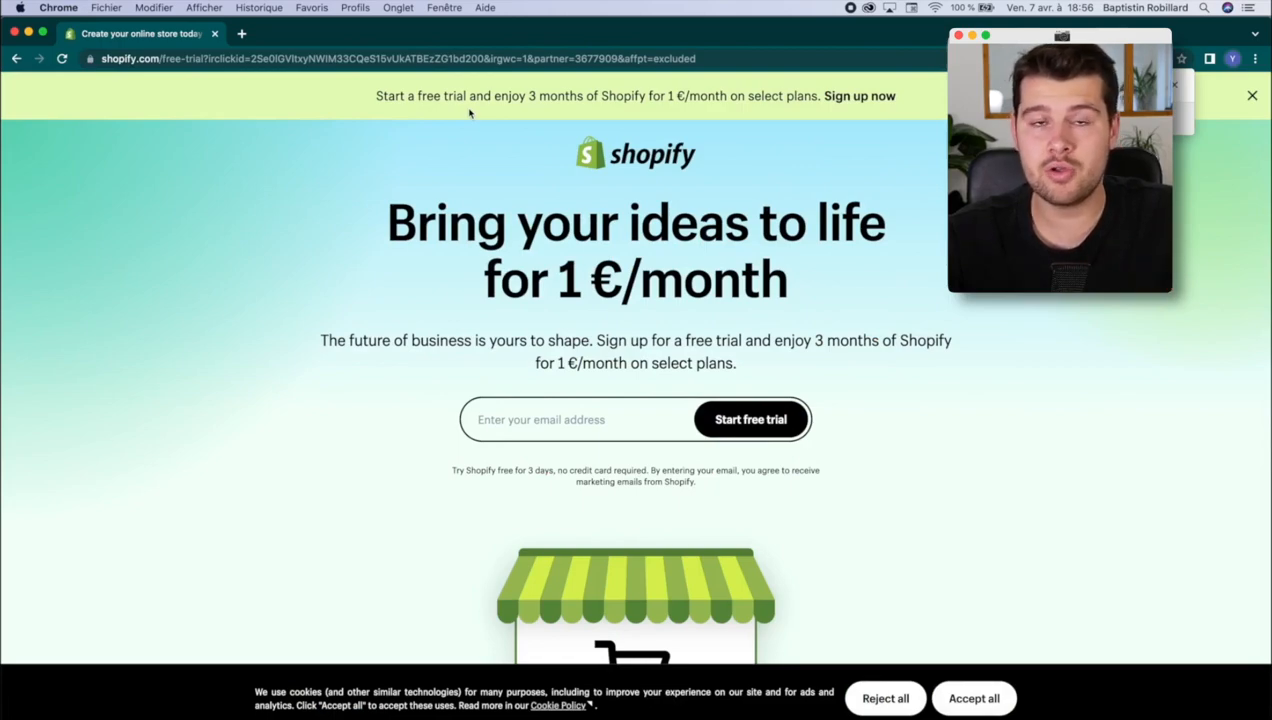
# Step: Enter the account email address on the Shopify offer page and start the free trial
pyautogui.press('super+t')
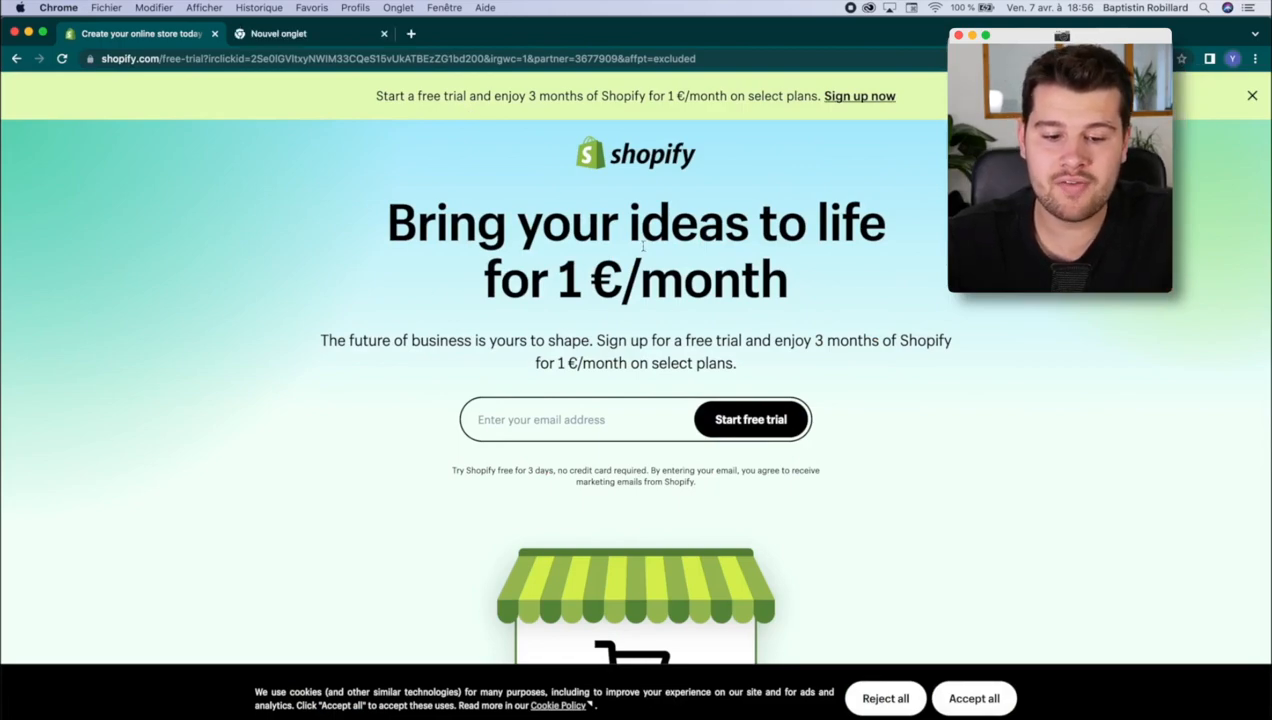
pyautogui.press('super+v')
pyautogui.click(727, 421)
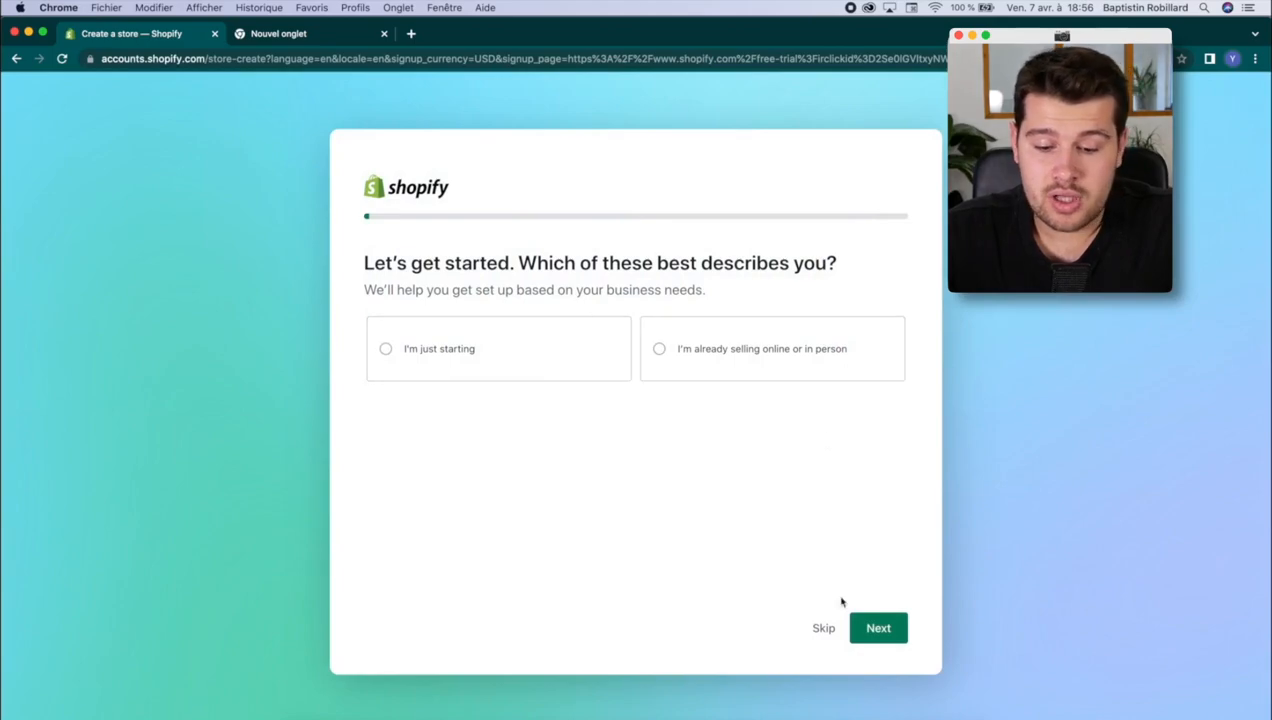
# Step: Skip the onboarding questions about the business situation and what the store plans to sell
pyautogui.click(820, 627)
pyautogui.click(820, 627)
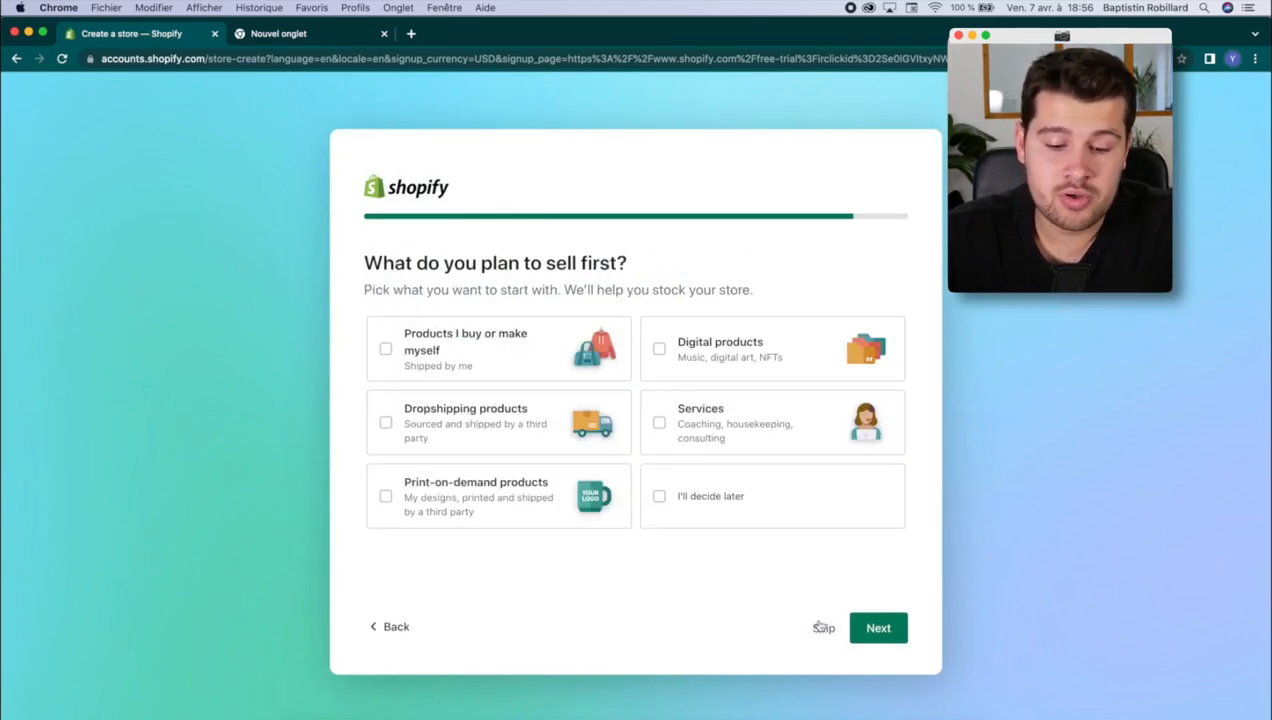
pyautogui.click(820, 627)
# Step: Name the store Glitch Manette and accept France as the business location
pyautogui.click(613, 428)
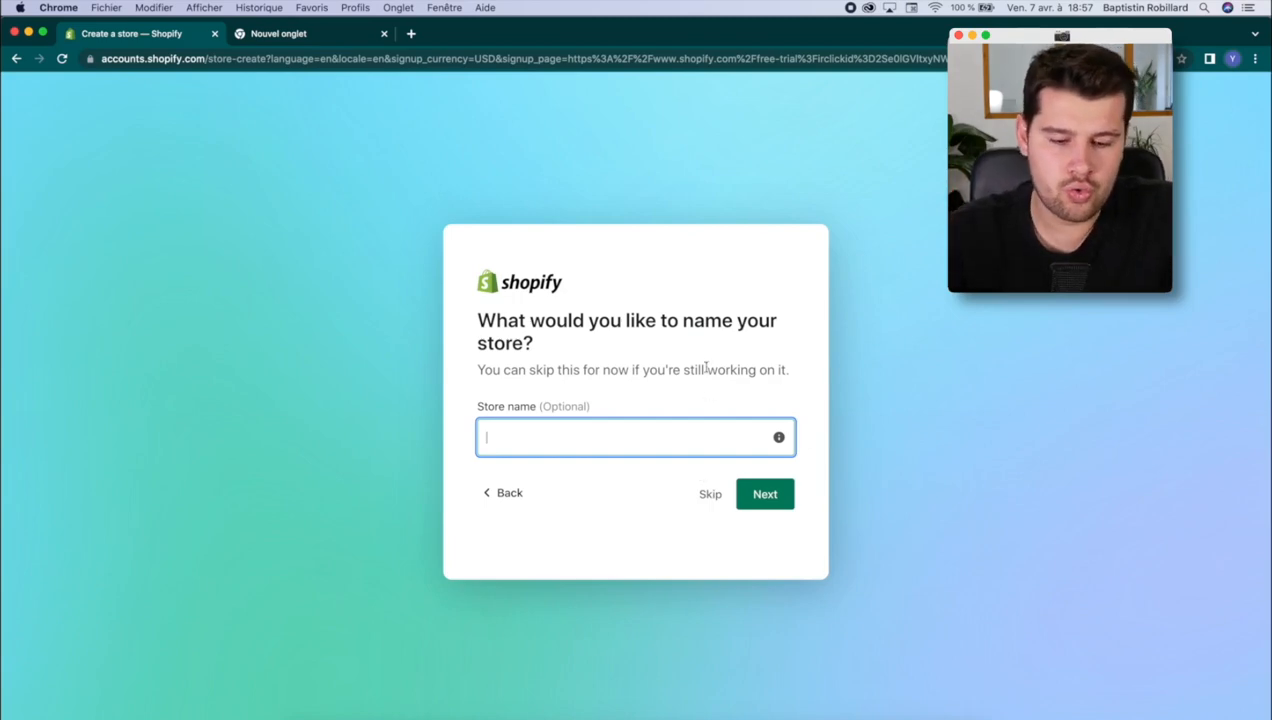
pyautogui.write('GE')
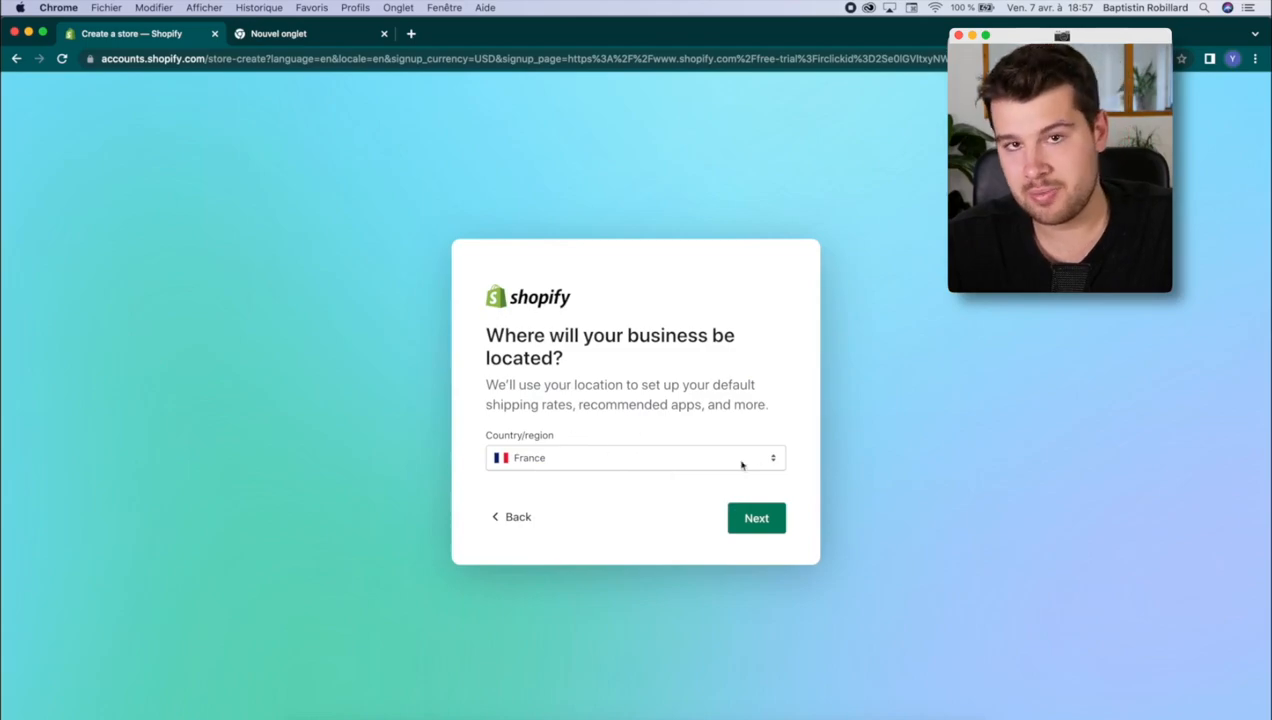
pyautogui.click(760, 520)
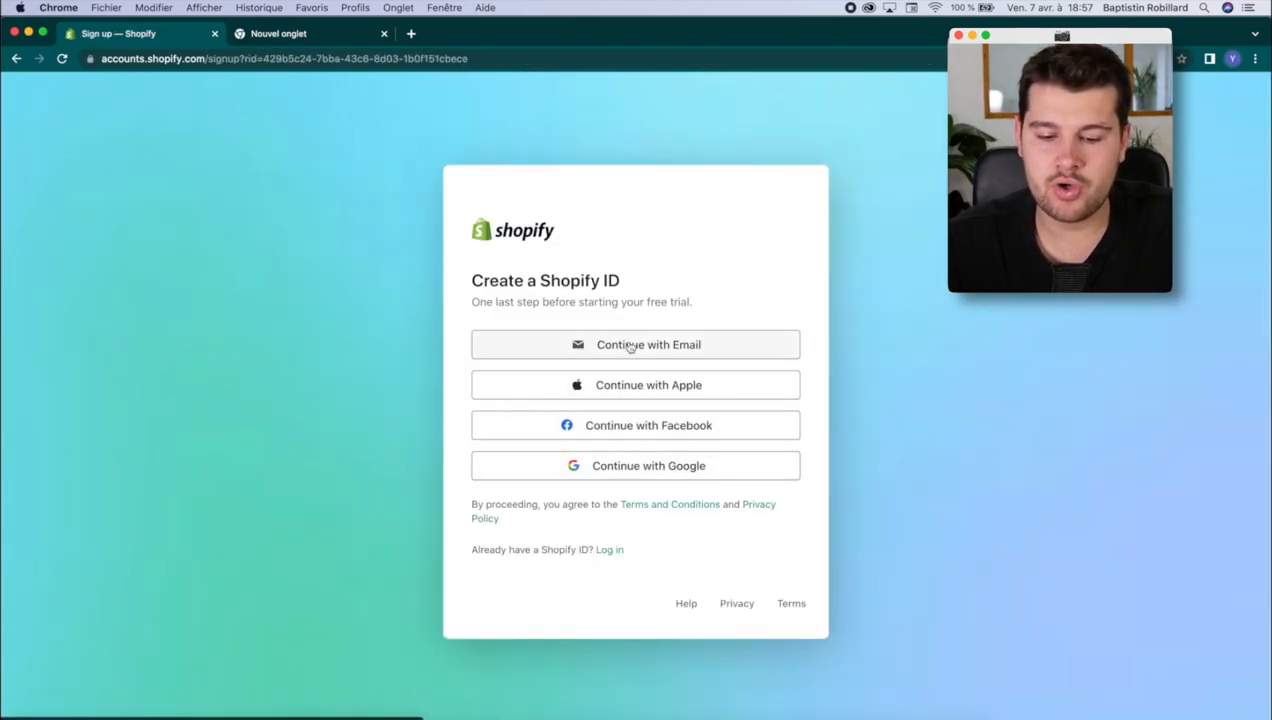
# Step: Create the Shopify ID with the existing Google account and collapse the trial notice in the store admin
pyautogui.click(630, 464)
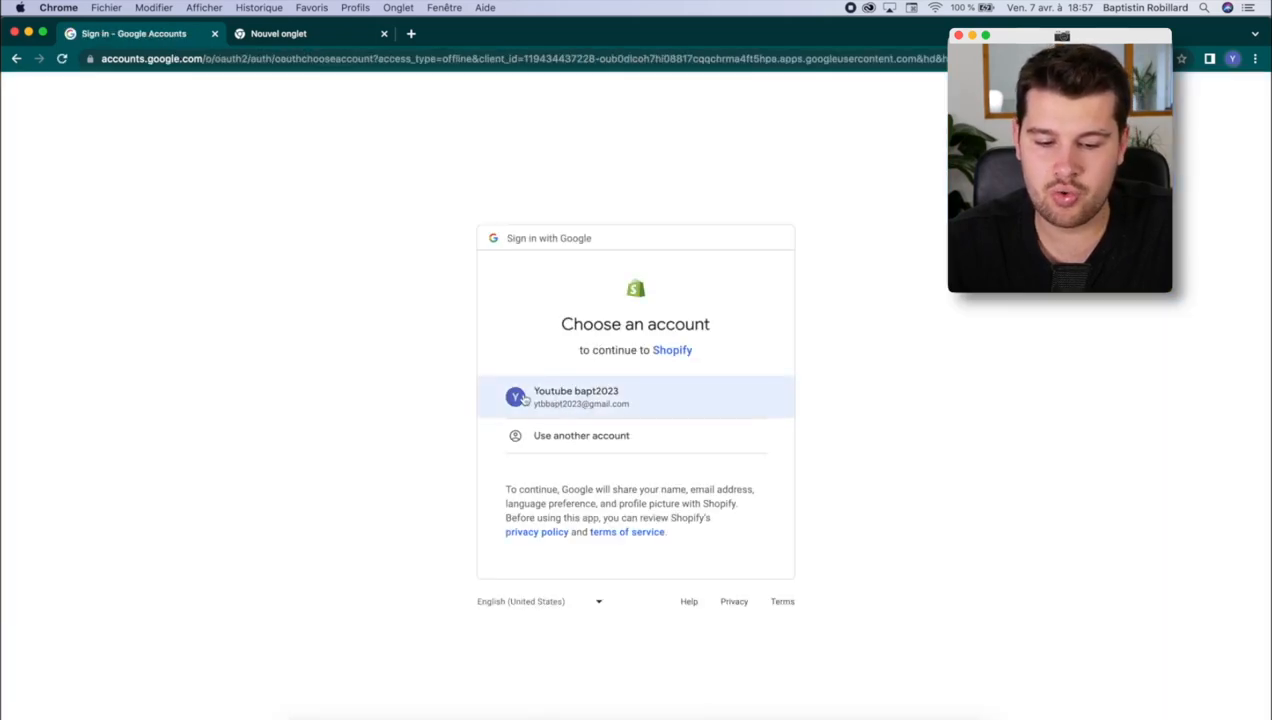
pyautogui.click(547, 402)
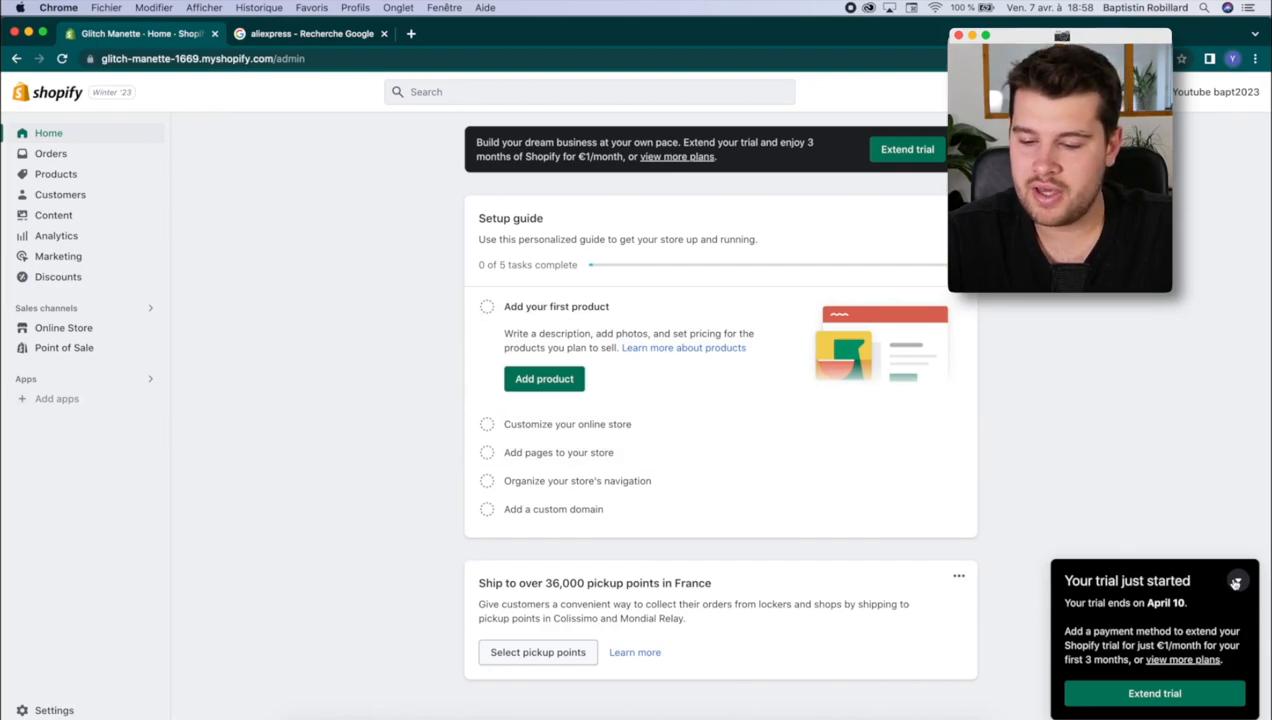
pyautogui.click(1236, 583)
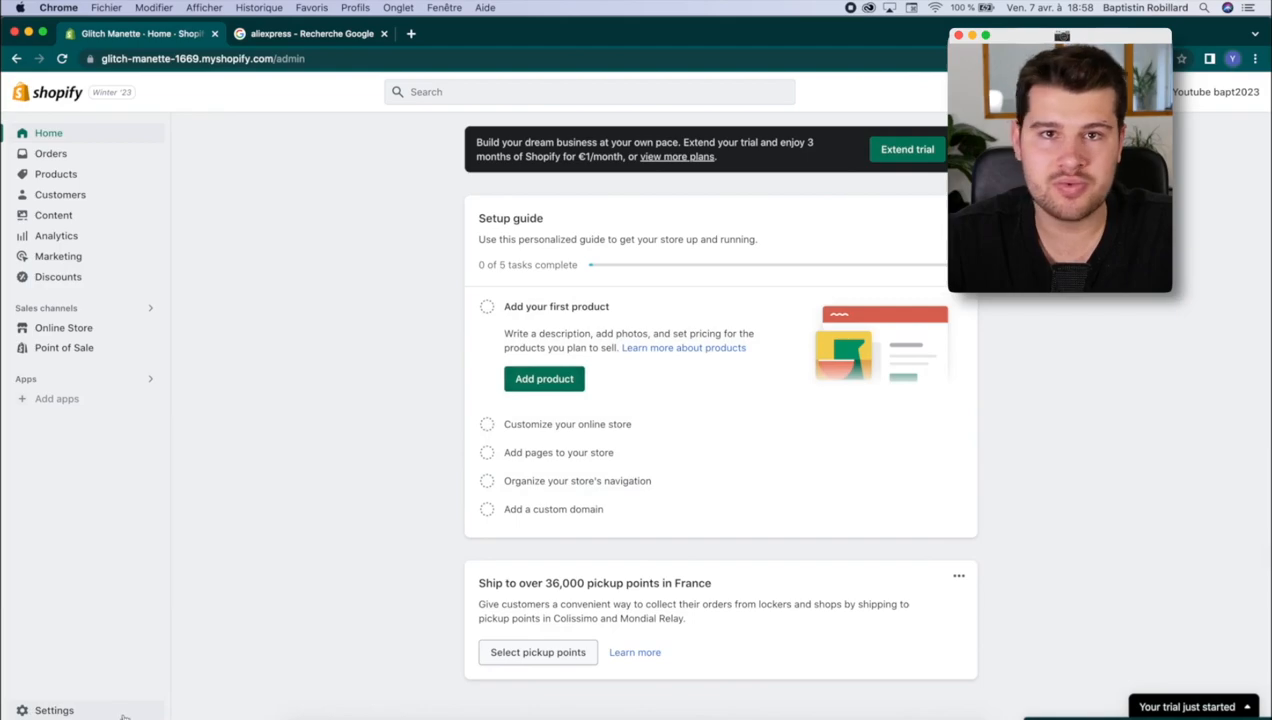
# Step: In the store details settings, change the HTML with currency format to {{amount_with_comma_separator}}€
pyautogui.click(54, 710)
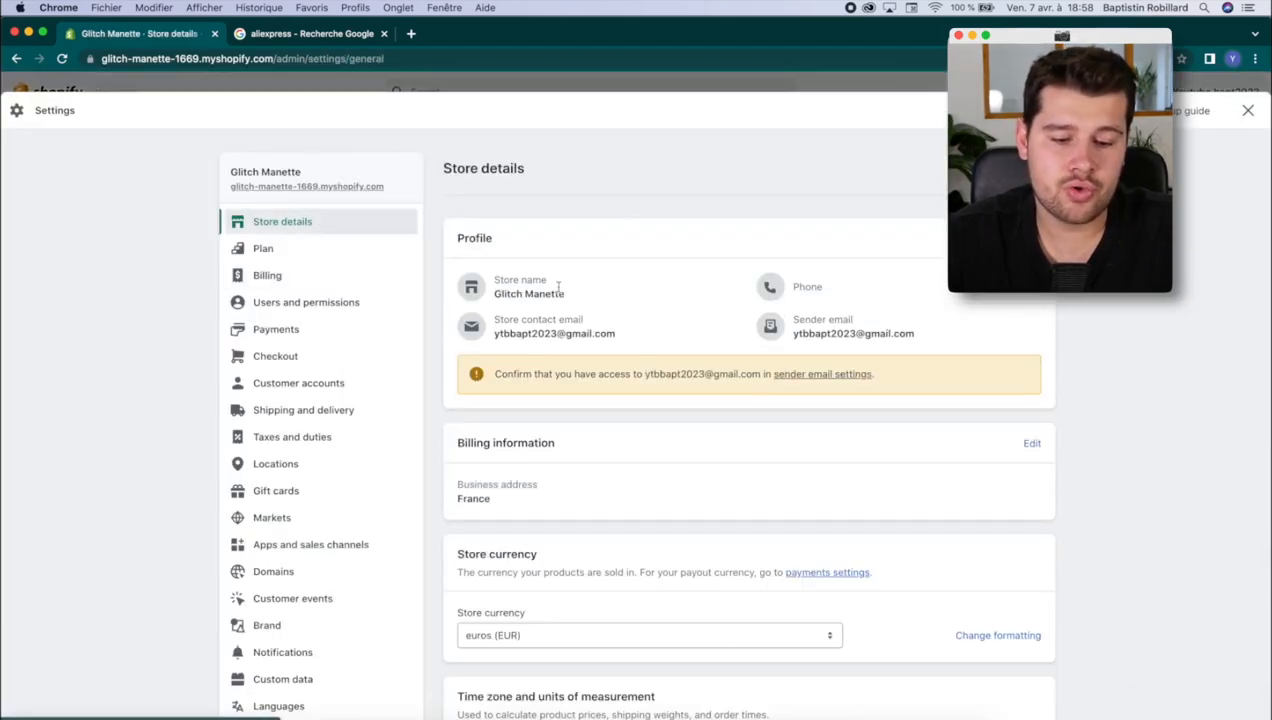
pyautogui.scroll(-2, 735, 400)
pyautogui.scroll(-6, 735, 400)
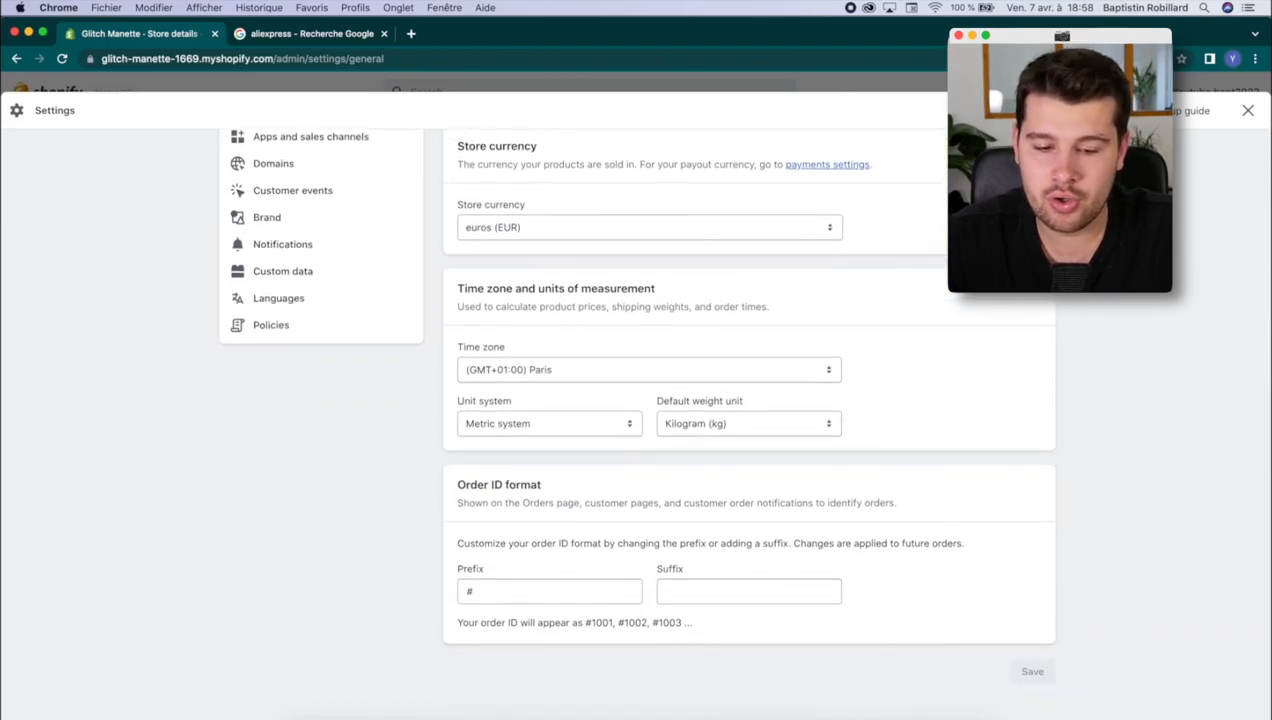
pyautogui.scroll(1, 1000, 300)
pyautogui.click(1000, 298)
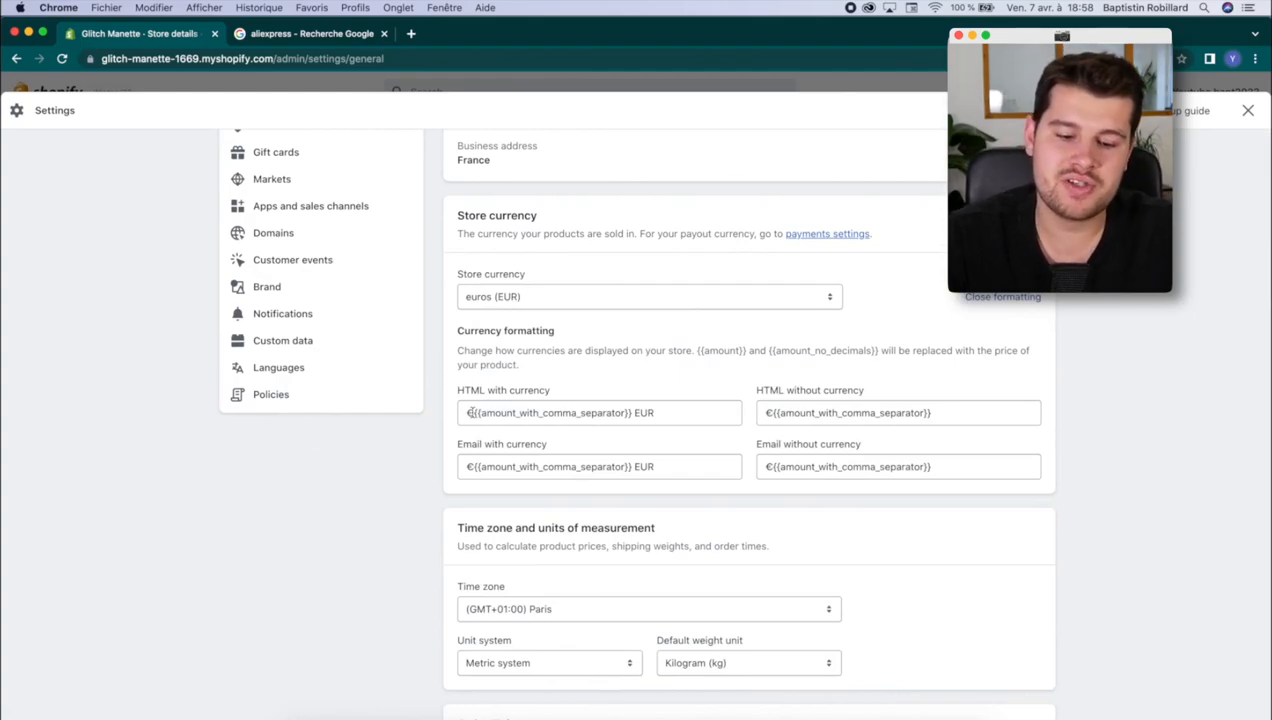
pyautogui.moveTo(469, 412); pyautogui.dragTo(465, 412)
pyautogui.press('BackSpace')
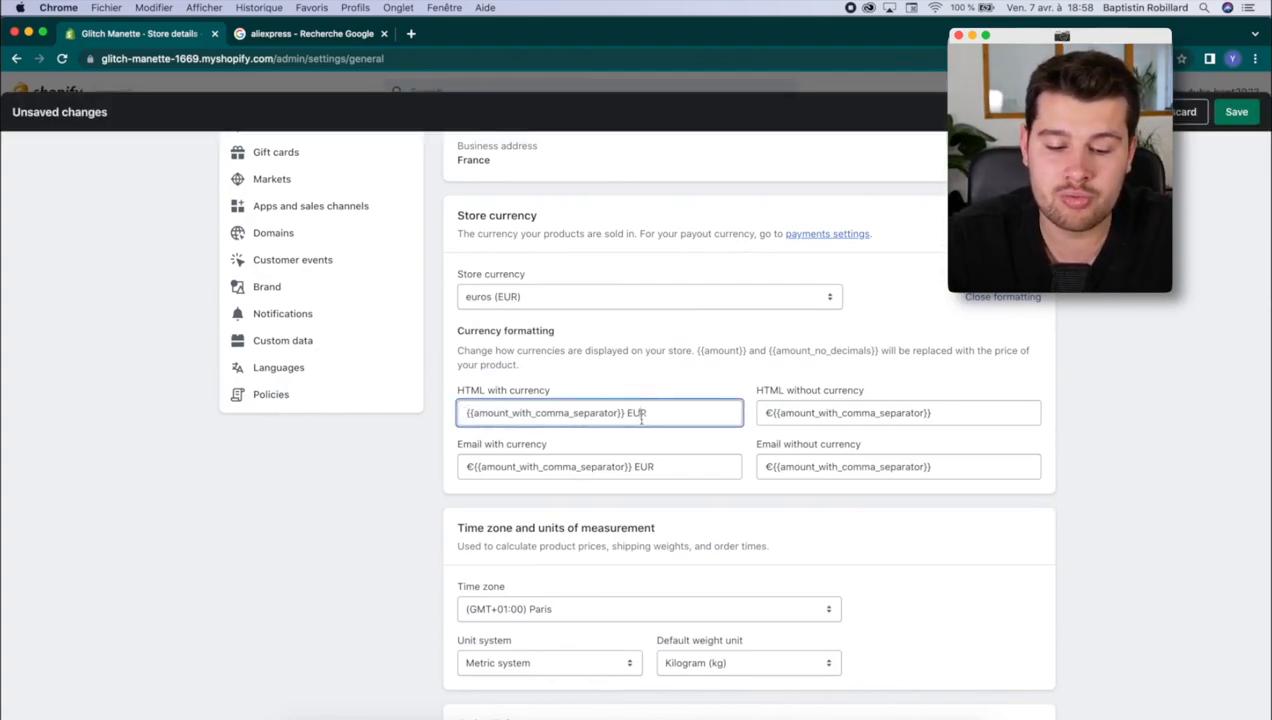
pyautogui.moveTo(646, 413); pyautogui.dragTo(624, 413)
pyautogui.write('€')
# Step: Change the Email with currency format to {{amount_with_comma_separator}}€
pyautogui.doubleClick(644, 466)
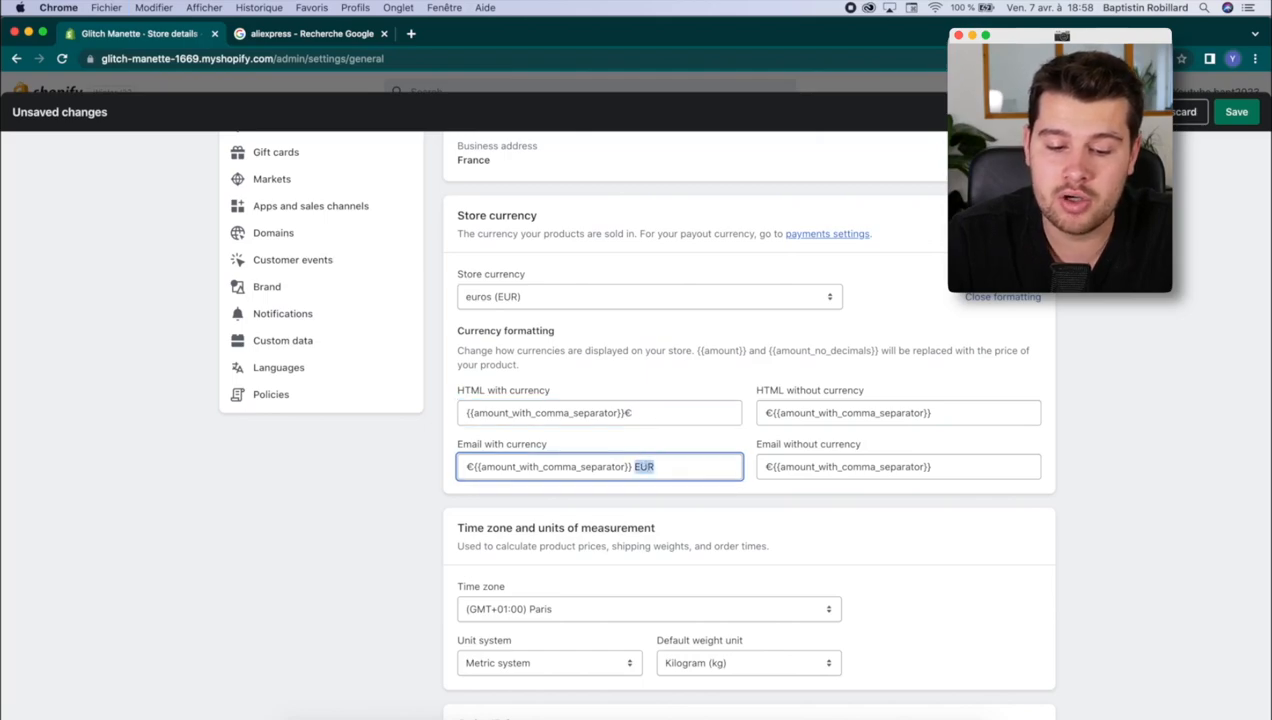
pyautogui.press('BackSpace')
pyautogui.press('BackSpace')
pyautogui.write('€')
pyautogui.click(472, 467)
pyautogui.press('BackSpace')
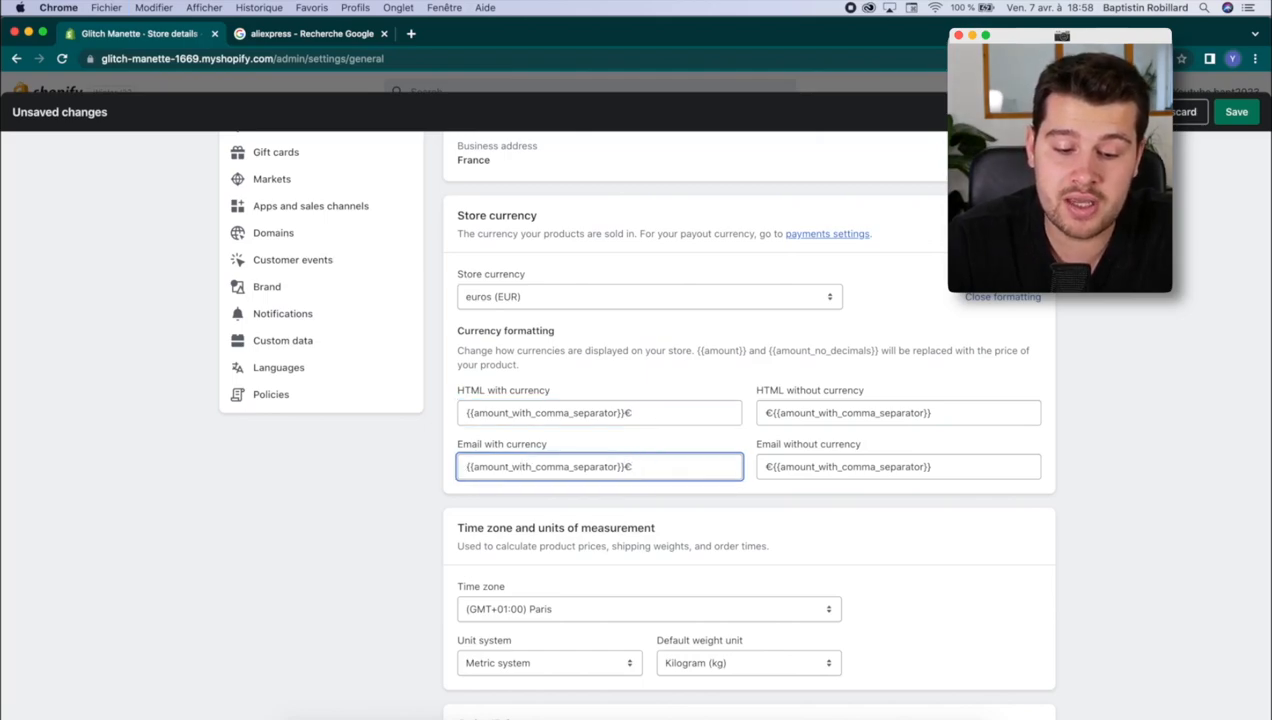
# Step: Set the HTML and Email without currency formats to {{amount_with_comma_separator}}€ and save the store details
pyautogui.click(769, 415)
pyautogui.press('BackSpace')
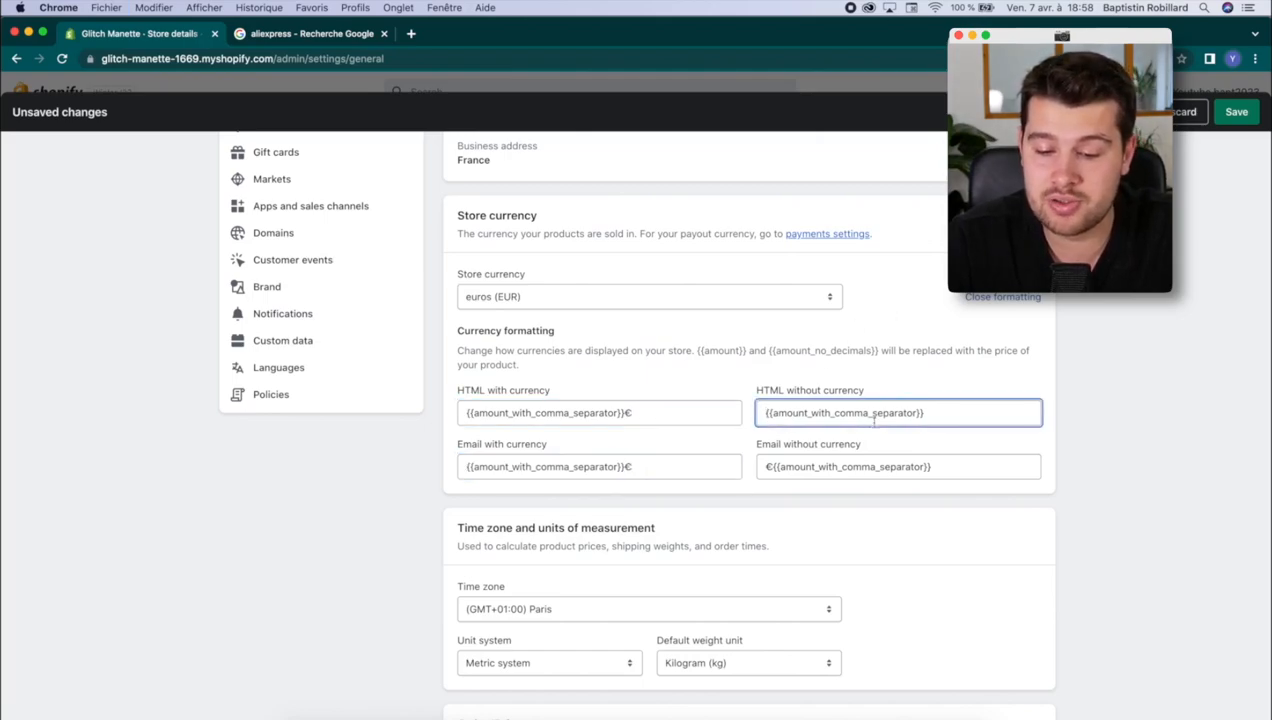
pyautogui.click(943, 473)
pyautogui.write('€')
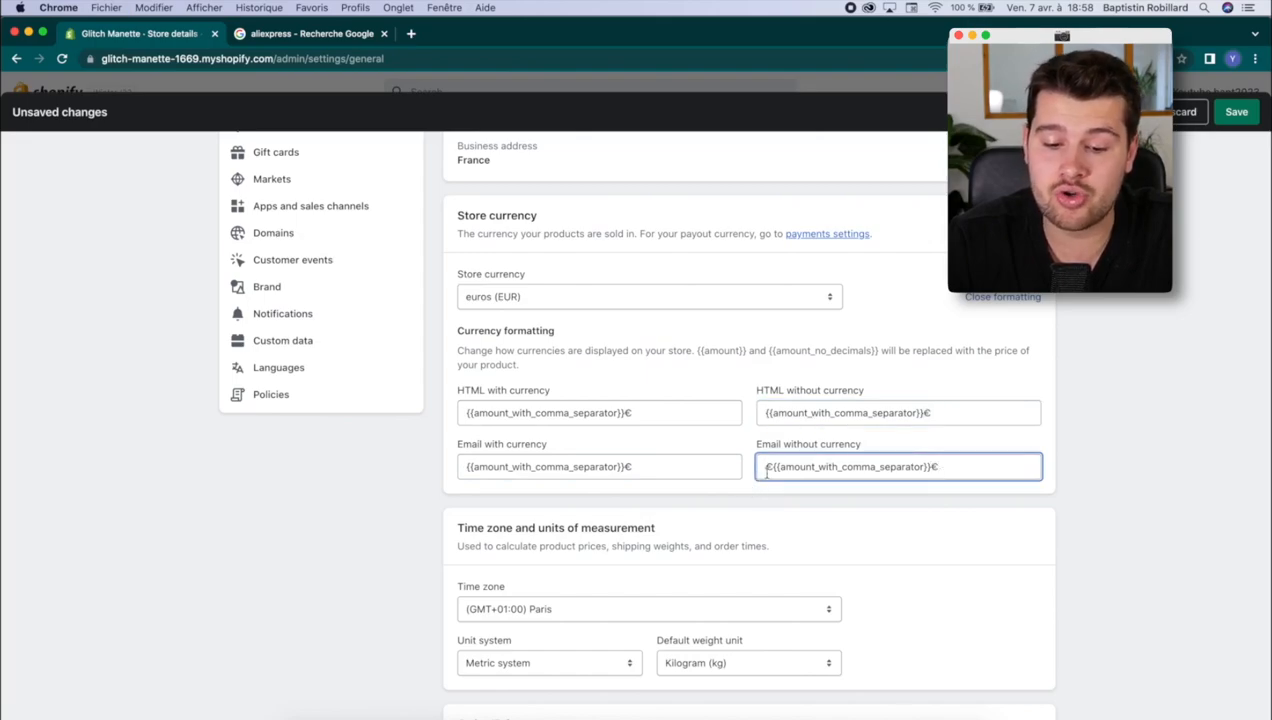
pyautogui.click(771, 468)
pyautogui.press('BackSpace')
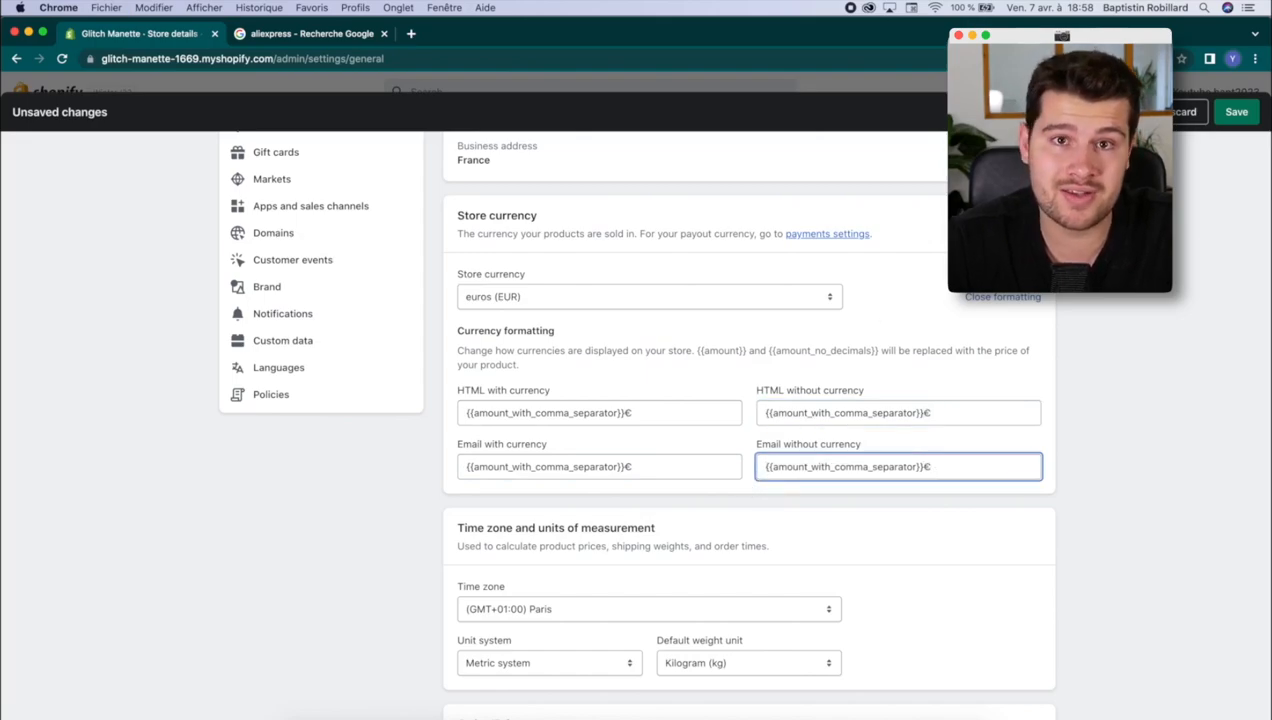
pyautogui.scroll(5, 1044, 352)
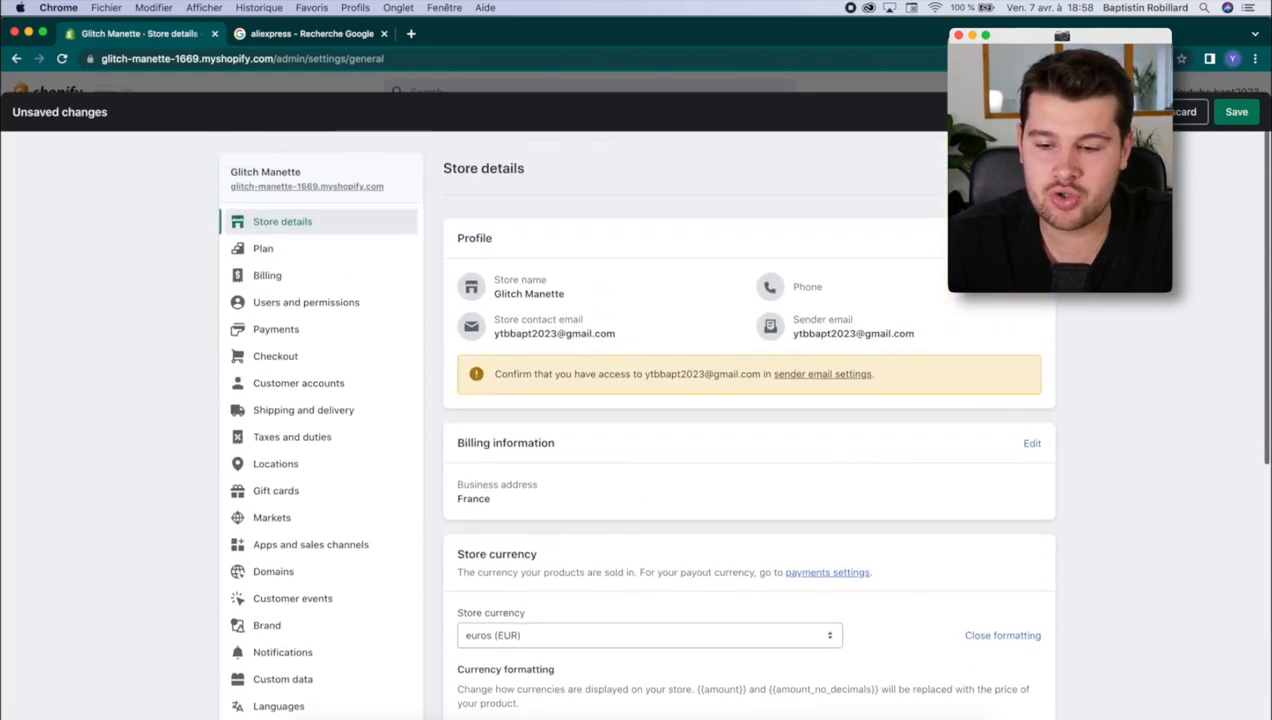
pyautogui.click(1236, 111)
# Step: Look through the store's Plan, Billing, and Users and permissions settings
pyautogui.click(252, 249)
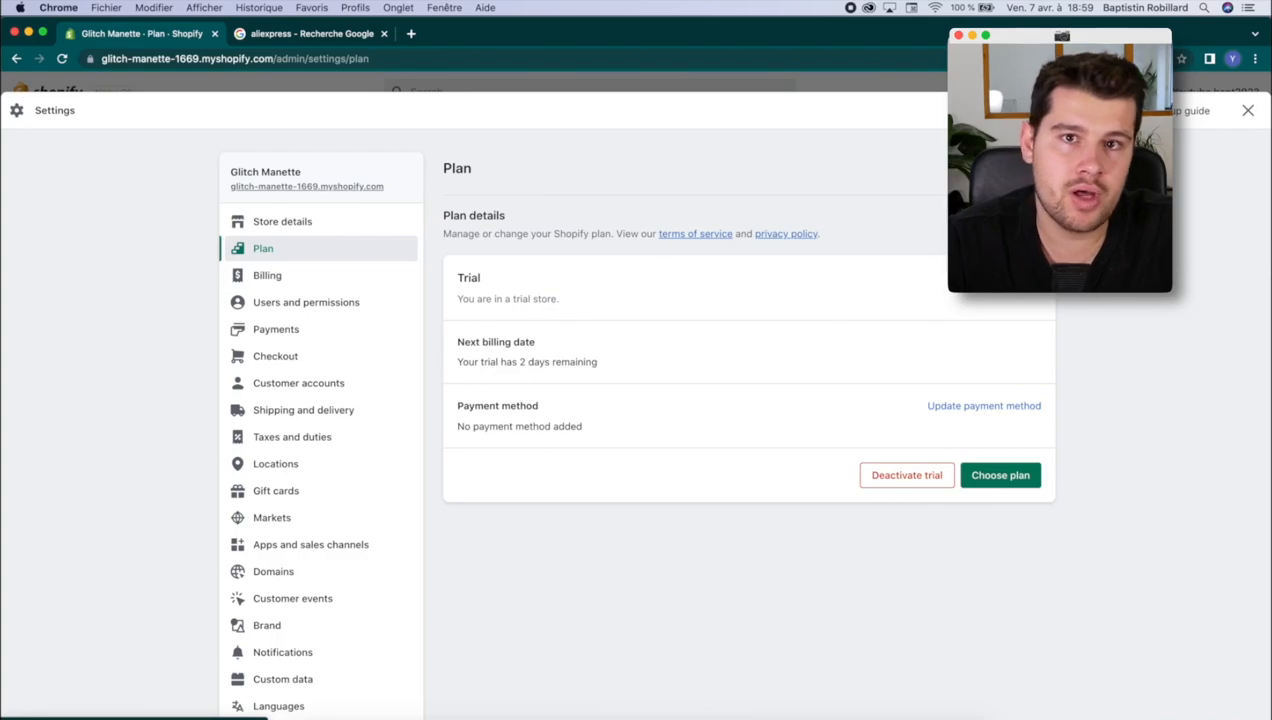
pyautogui.click(369, 279)
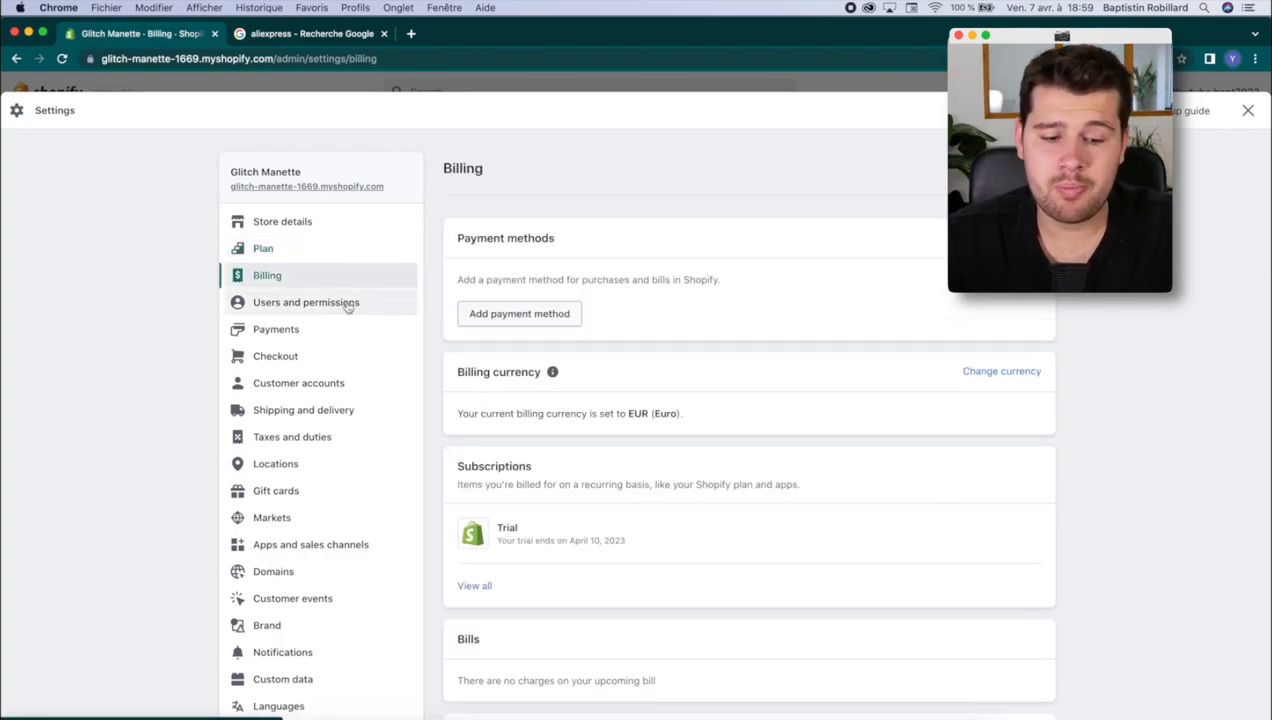
pyautogui.click(298, 306)
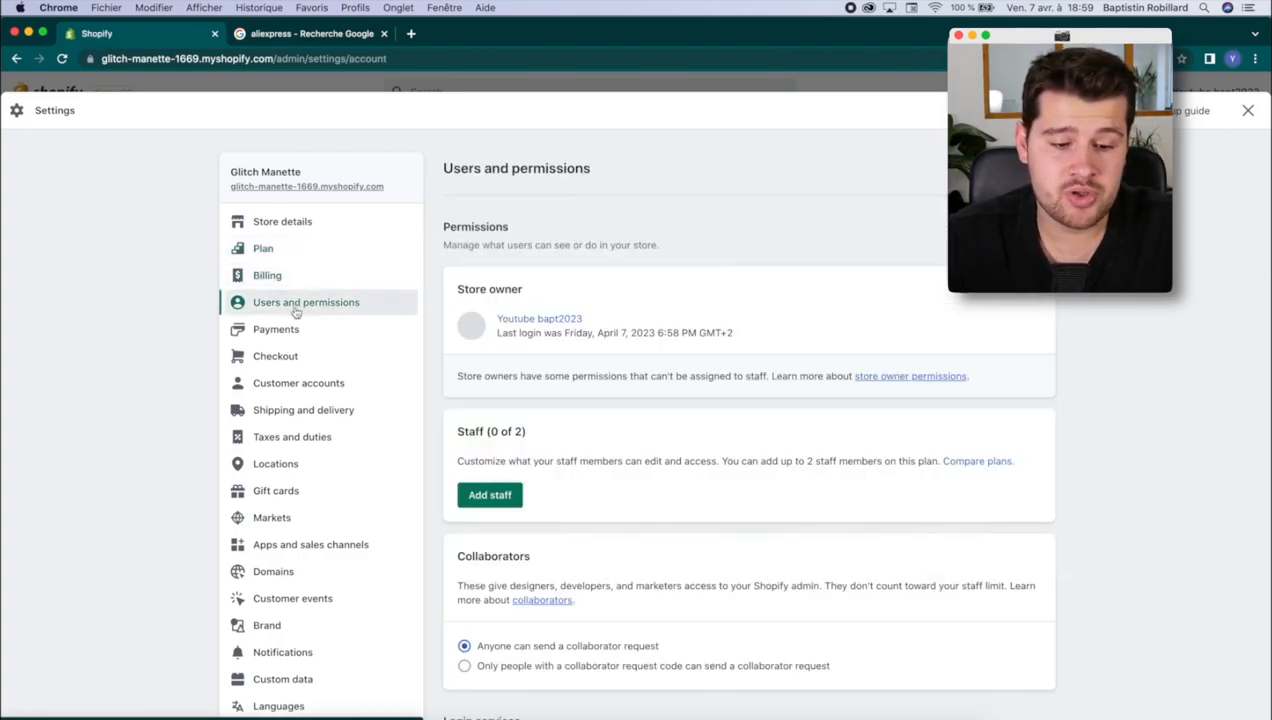
# Step: Deactivate PayPal Express Checkout in the payment settings and return to the payments overview
pyautogui.click(296, 335)
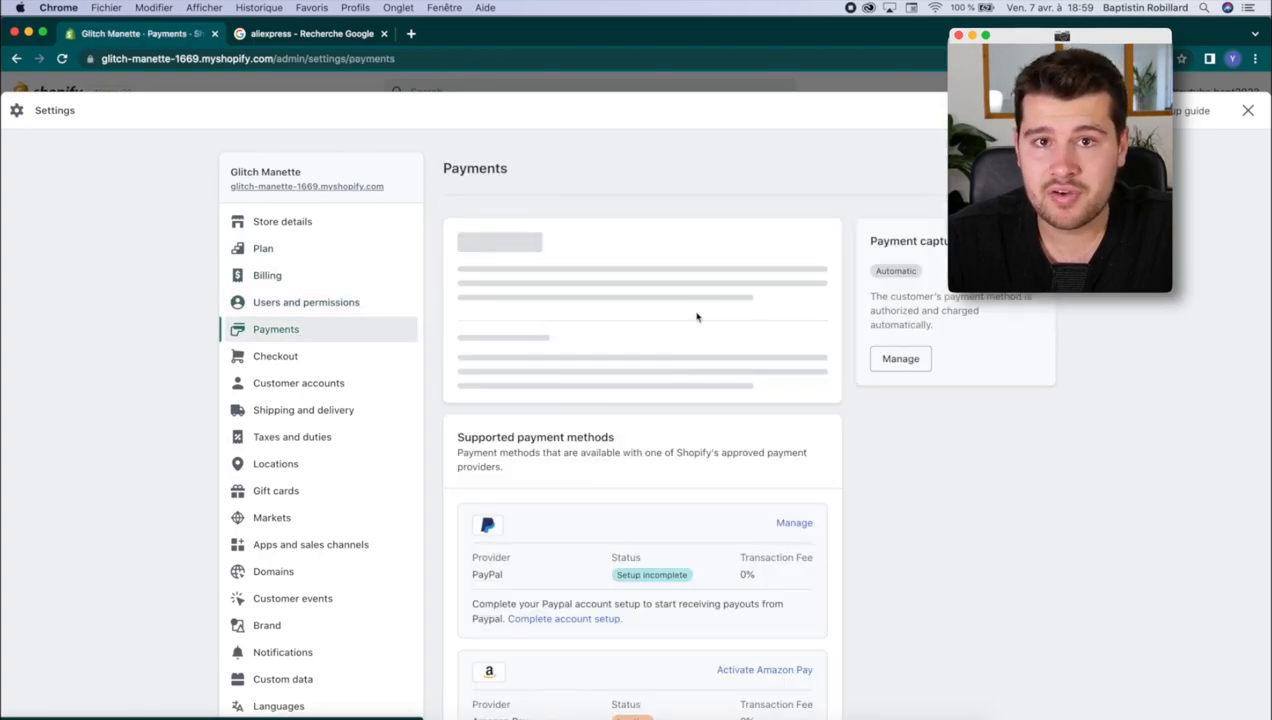
pyautogui.scroll(-1, 758, 481)
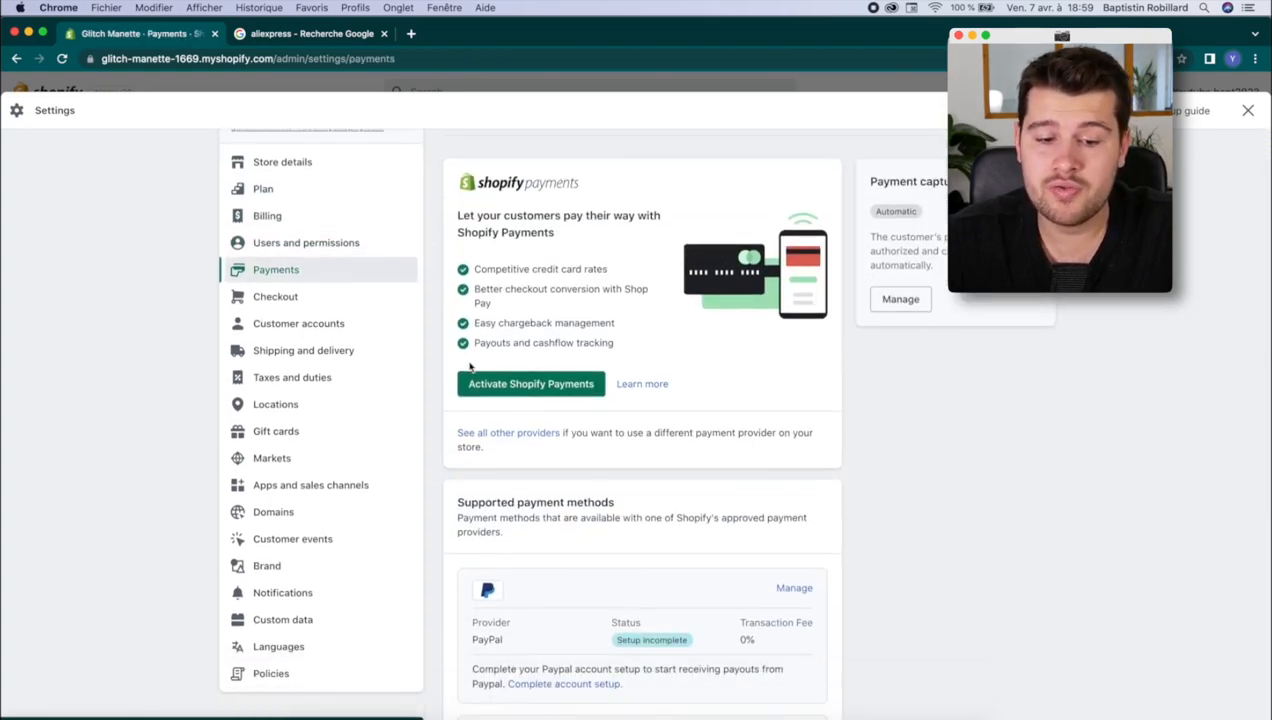
pyautogui.scroll(1, 468, 366)
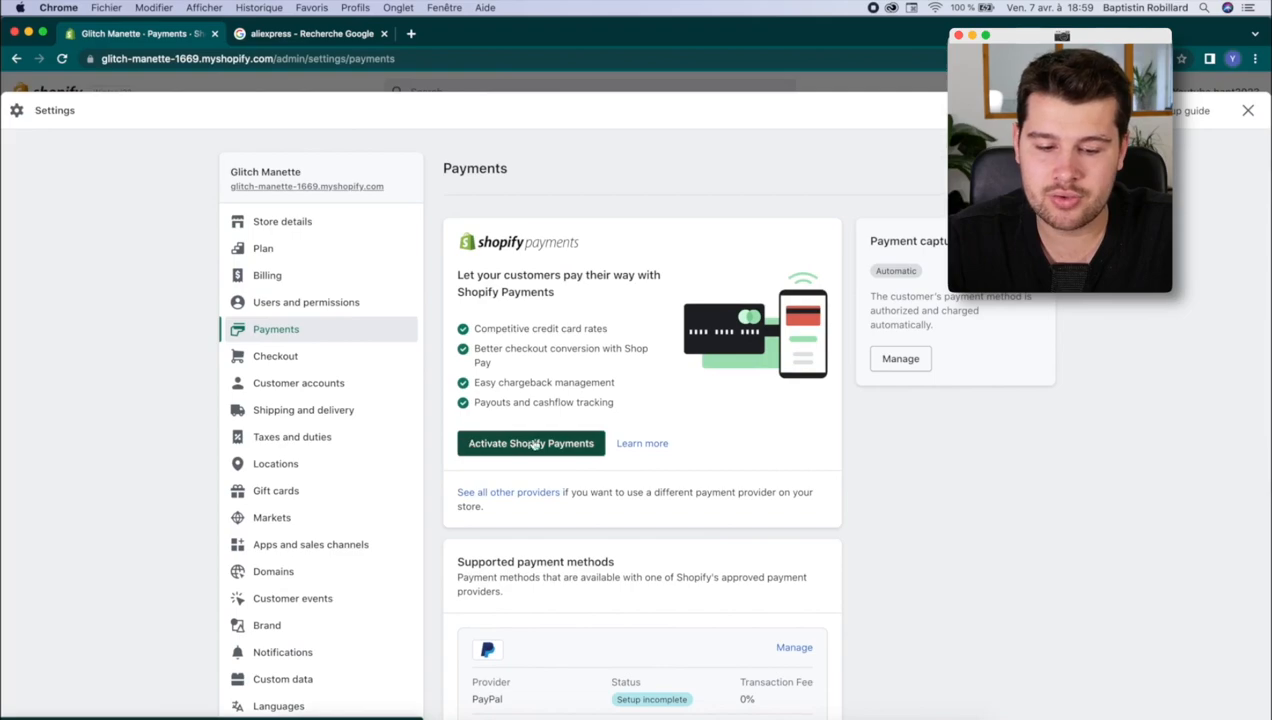
pyautogui.scroll(-5, 600, 447)
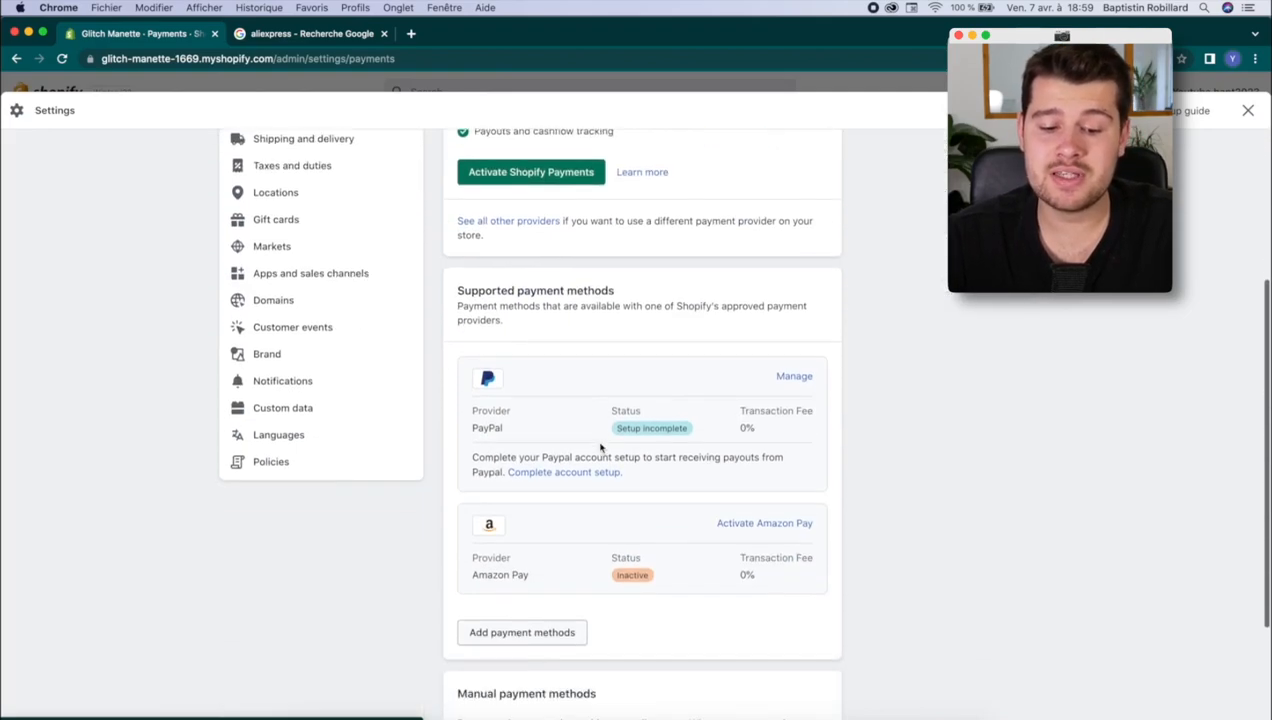
pyautogui.click(797, 377)
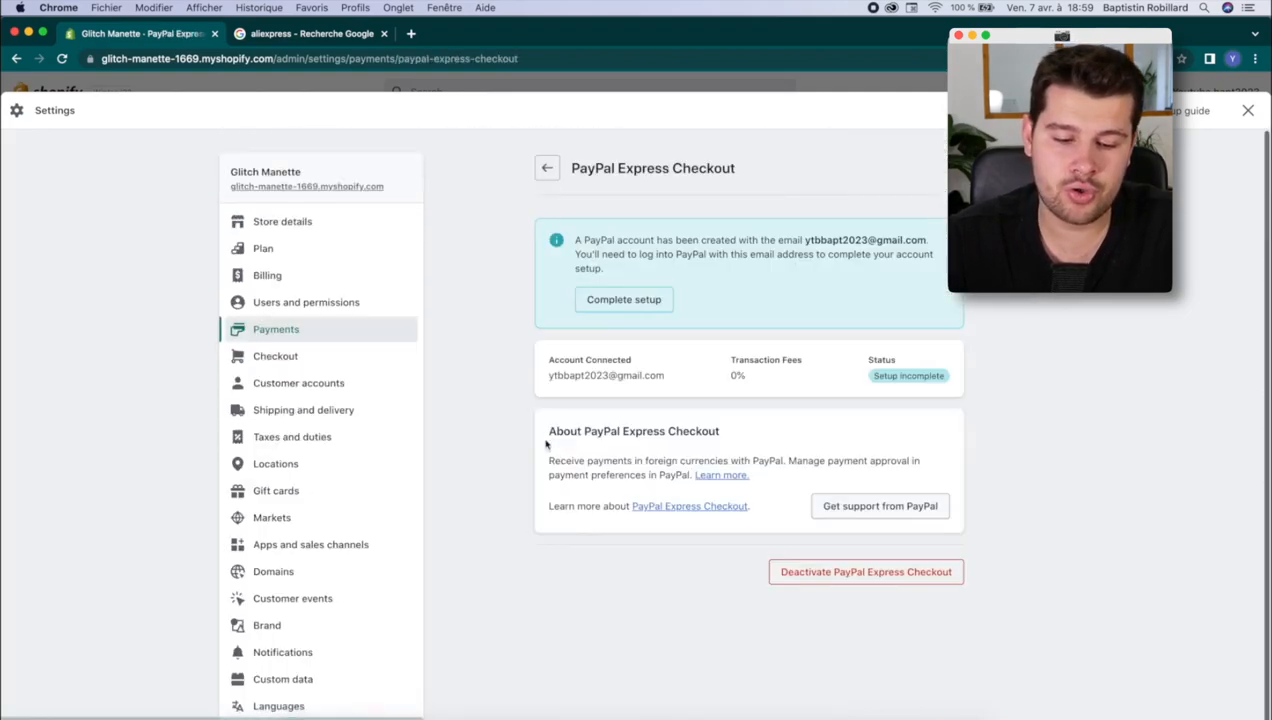
pyautogui.click(842, 576)
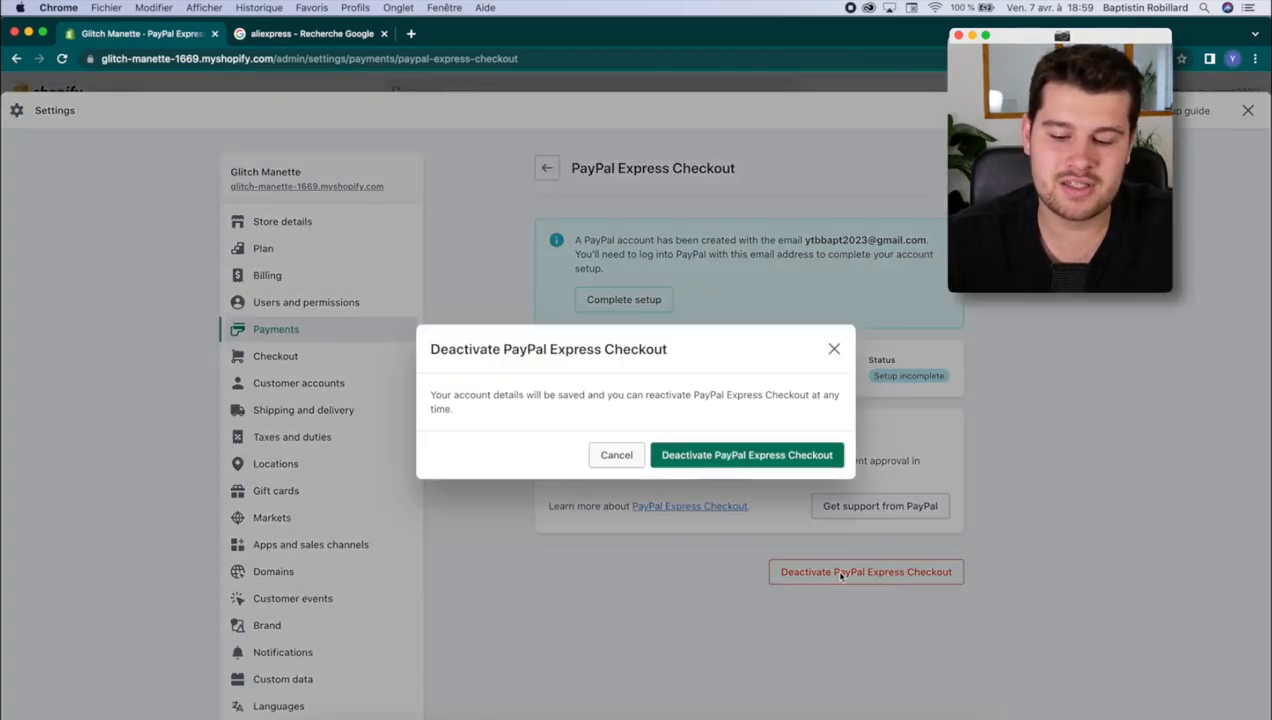
pyautogui.click(695, 457)
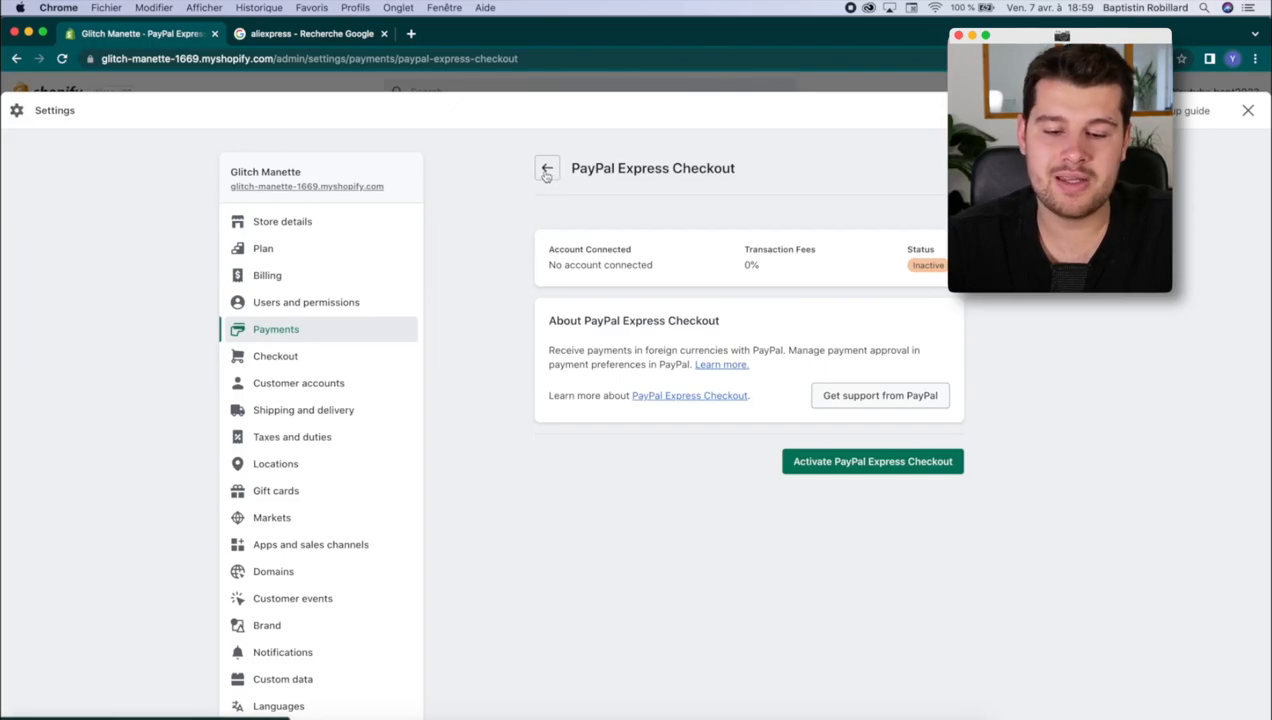
pyautogui.click(547, 168)
# Step: Review the third-party payment providers, view Stripe's connection page, and return to the store's payment settings
pyautogui.scroll(-1, 684, 453)
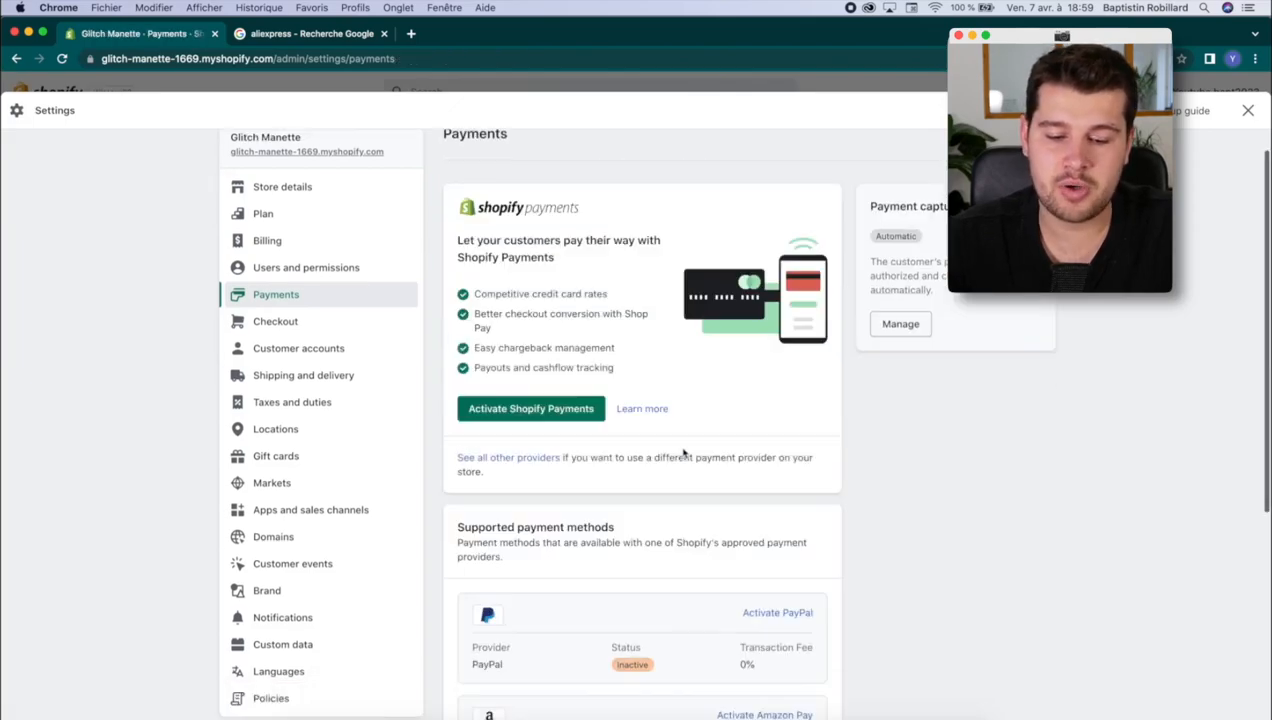
pyautogui.scroll(-2, 684, 453)
pyautogui.scroll(3, 681, 447)
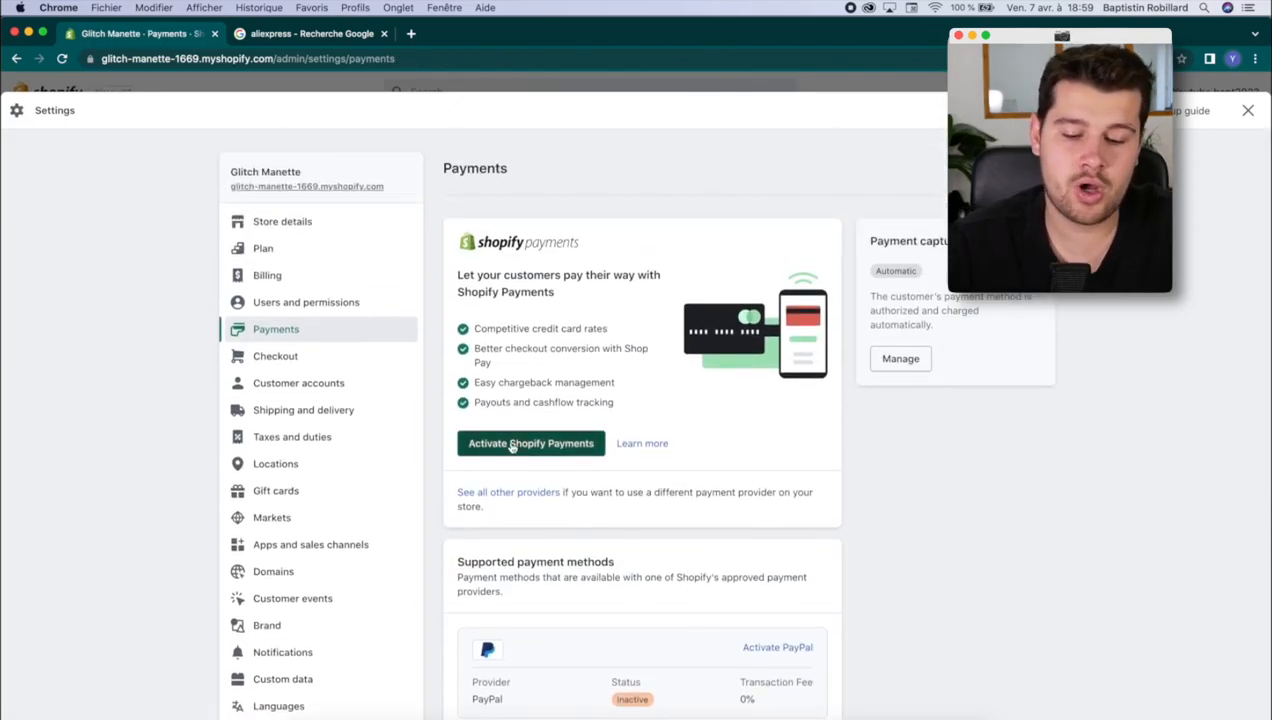
pyautogui.scroll(-4, 543, 478)
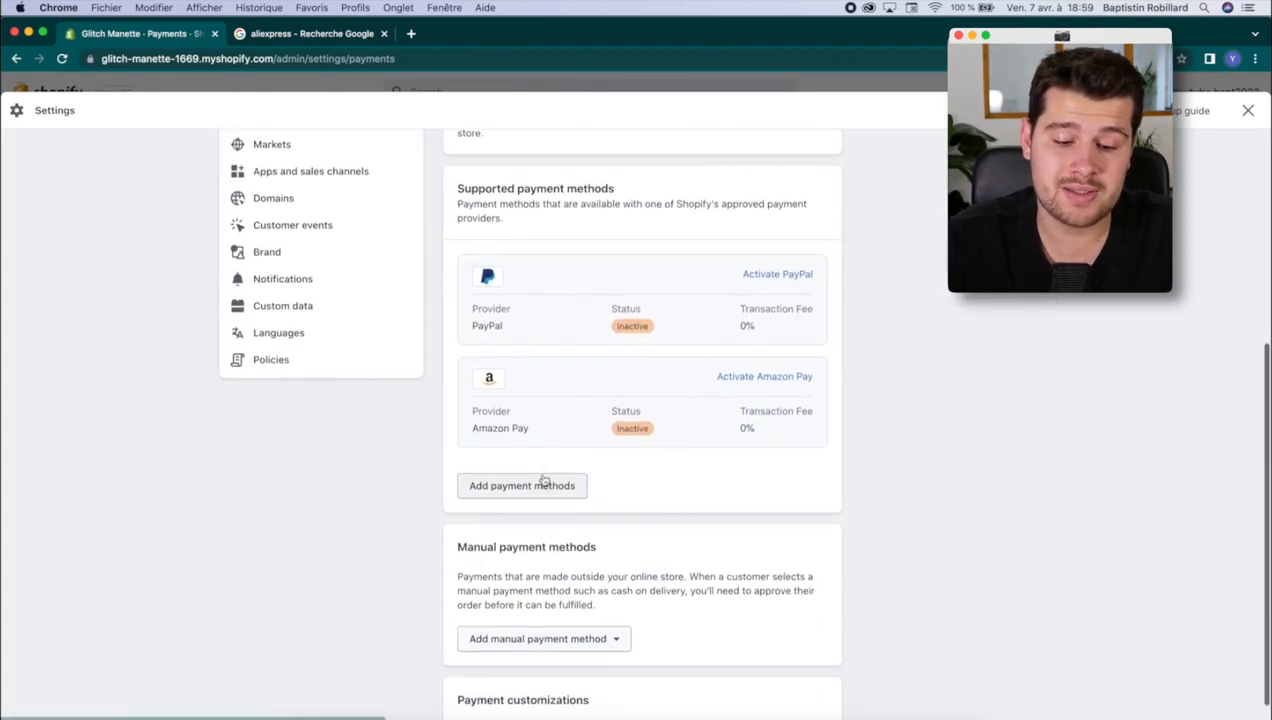
pyautogui.scroll(2, 535, 420)
pyautogui.click(520, 326)
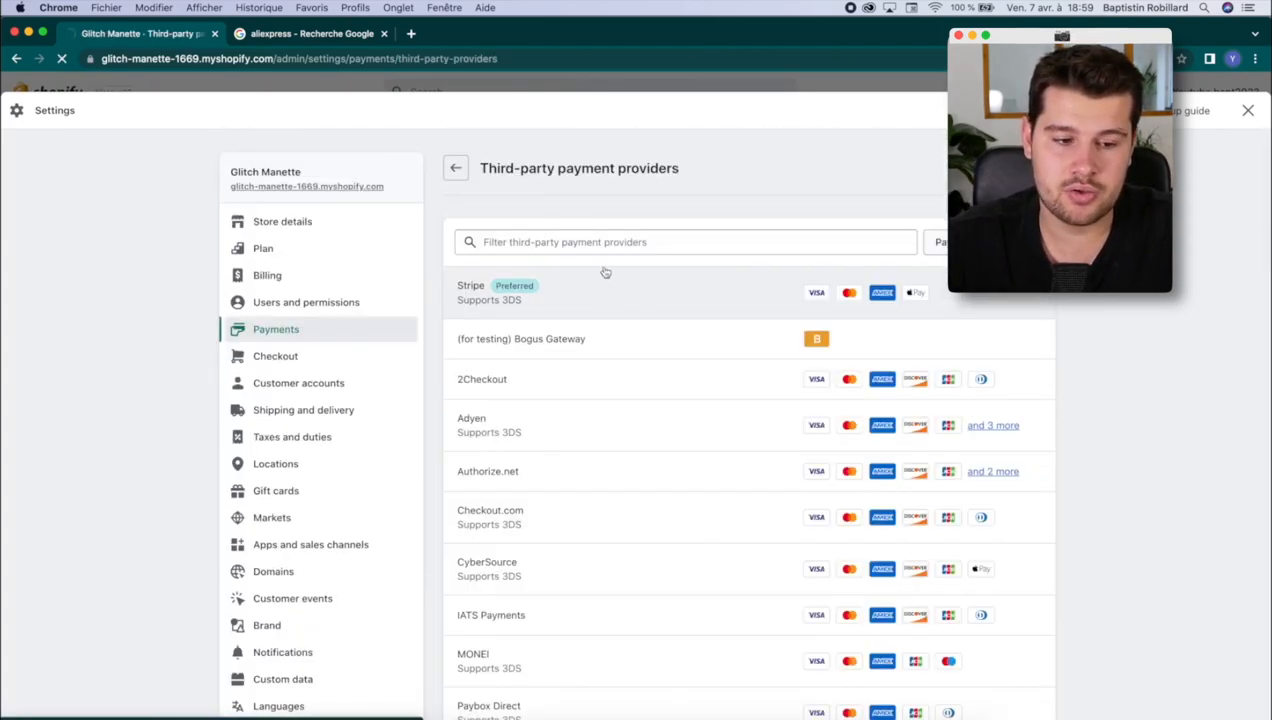
pyautogui.click(605, 272)
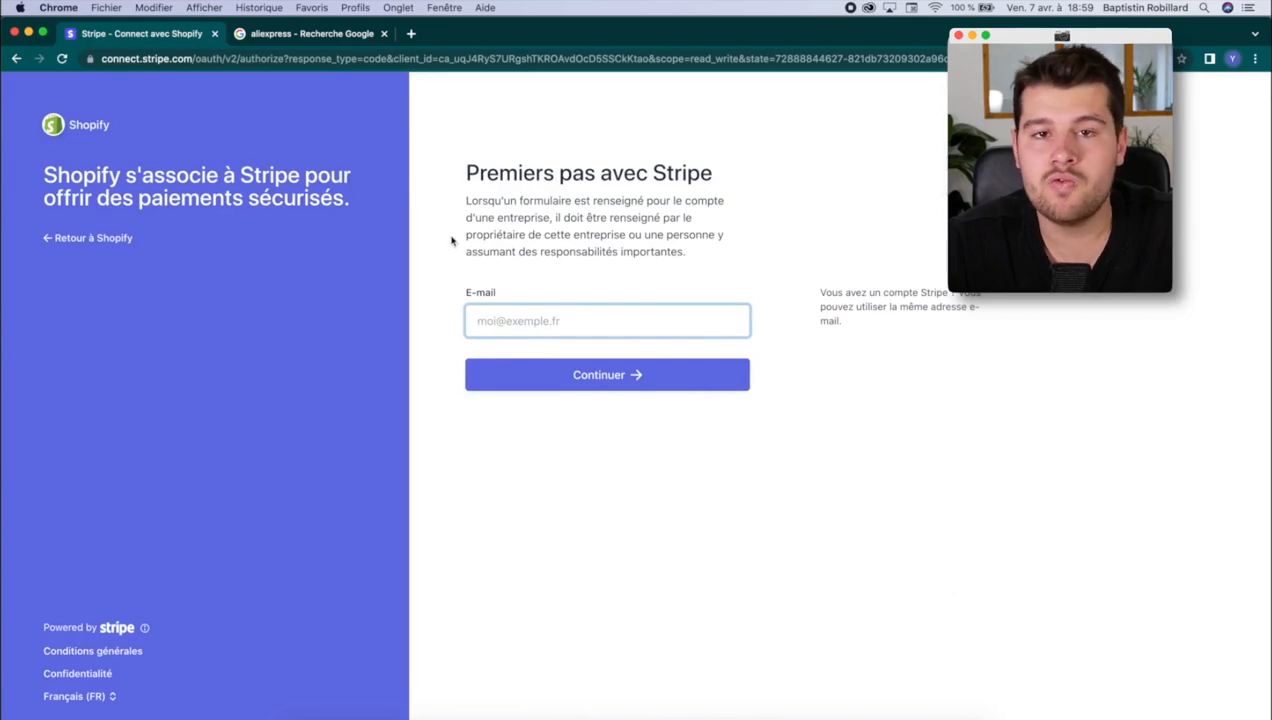
pyautogui.click(64, 240)
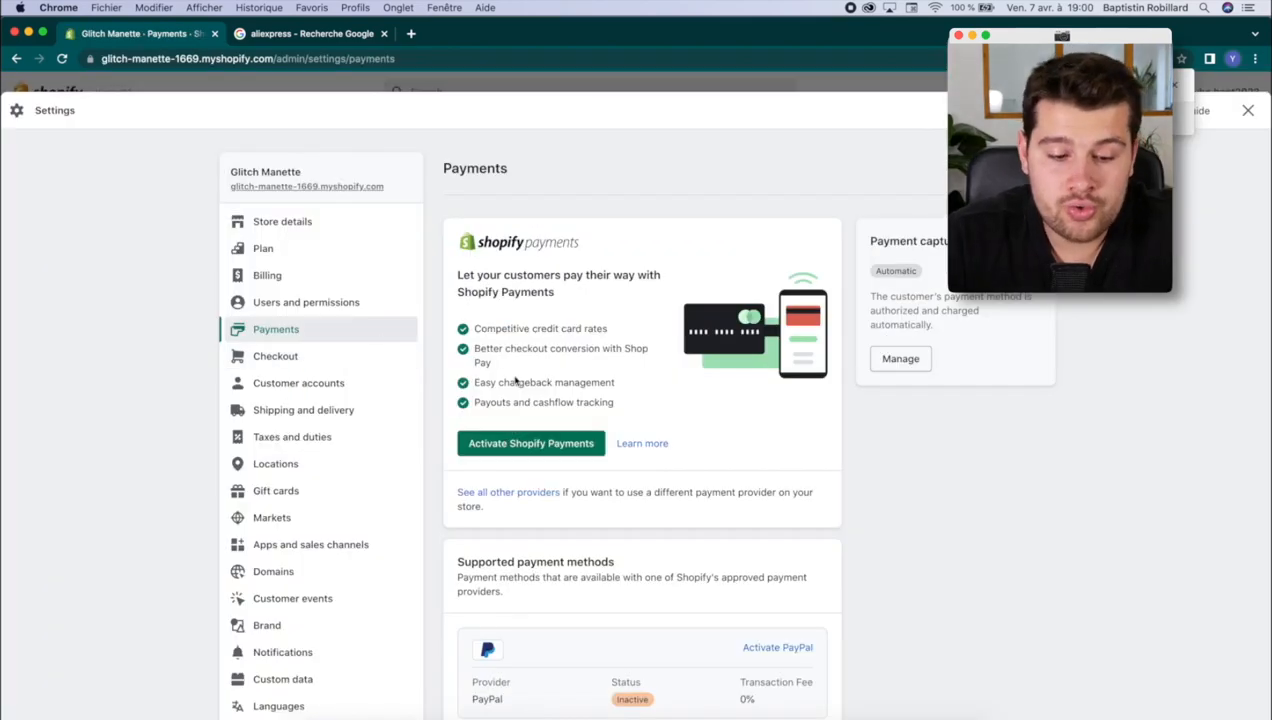
# Step: In the checkout settings, set the customer contact method to Email and turn off the Shop App download link
pyautogui.click(275, 331)
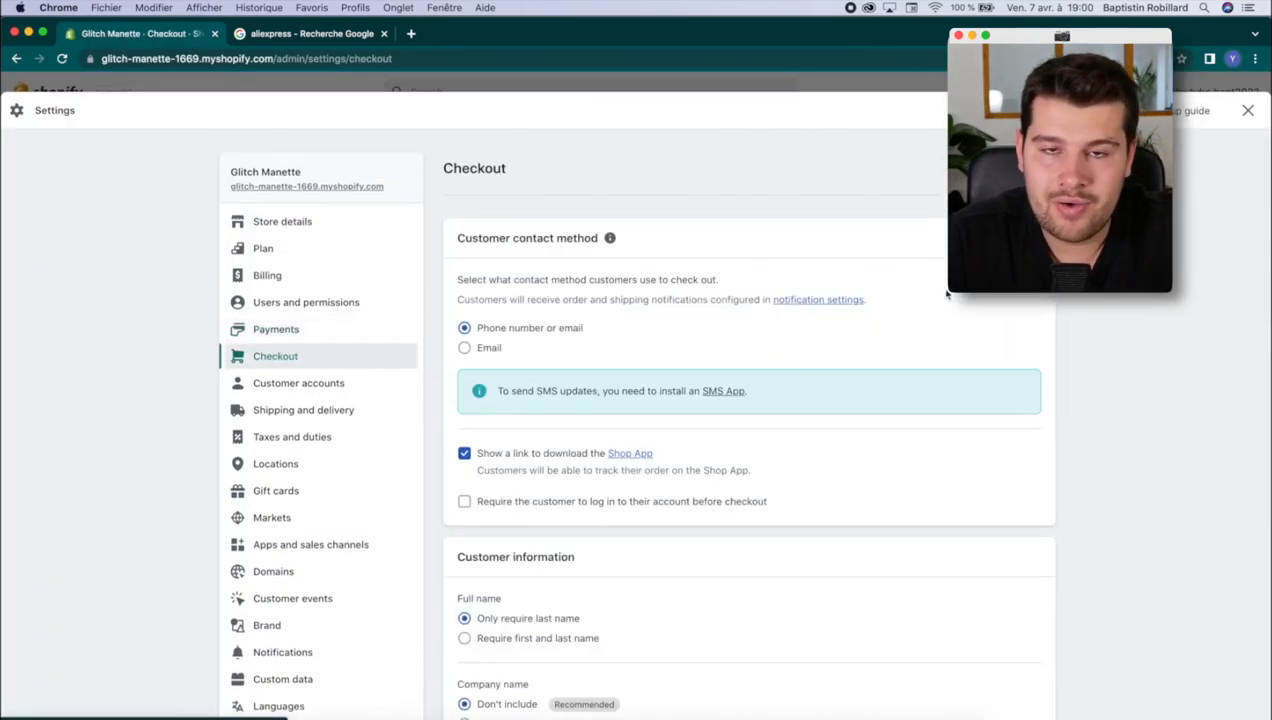
pyautogui.scroll(-1, 620, 350)
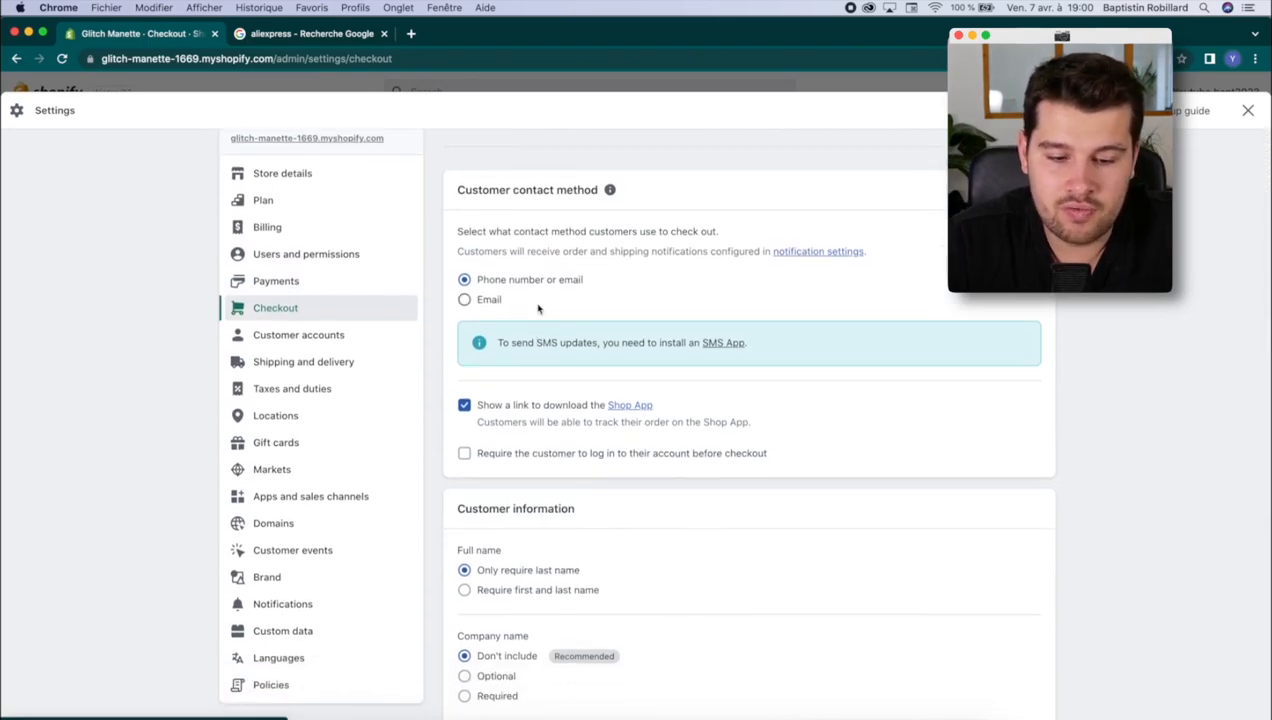
pyautogui.click(466, 301)
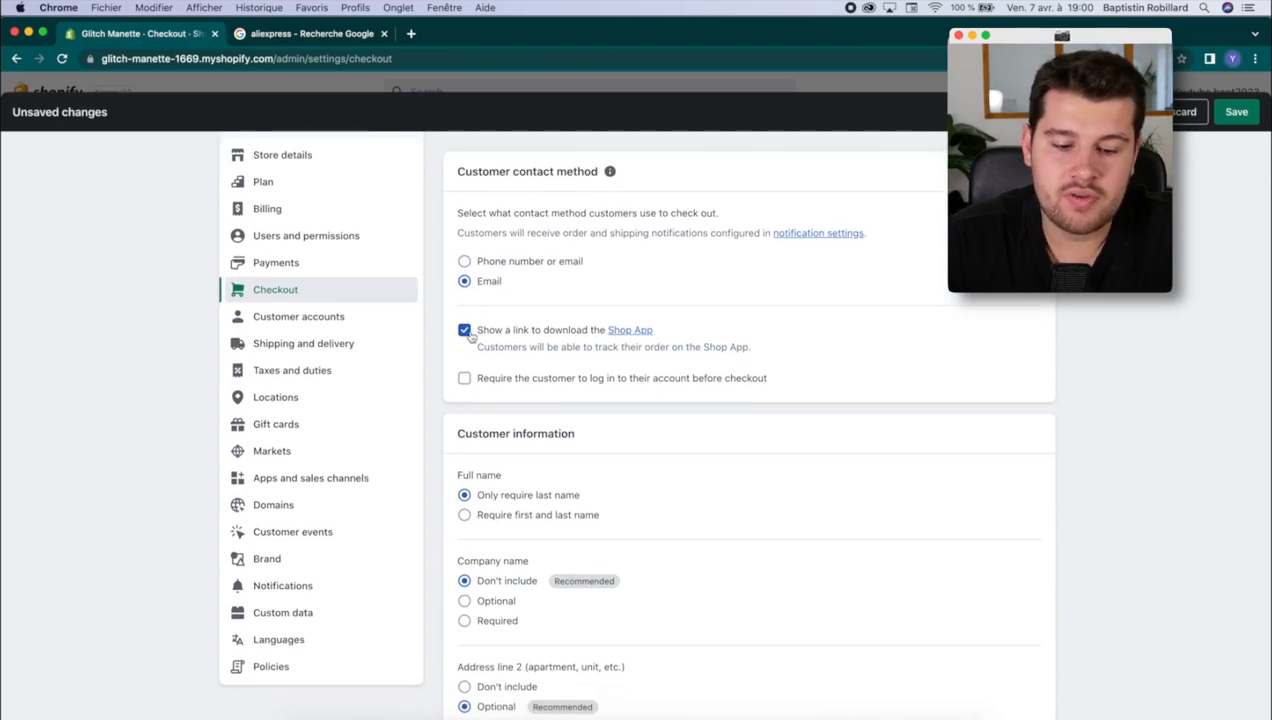
pyautogui.click(464, 329)
# Step: Require the customer's first and last name at checkout and make the company name optional
pyautogui.scroll(-1, 568, 350)
pyautogui.scroll(-3, 525, 350)
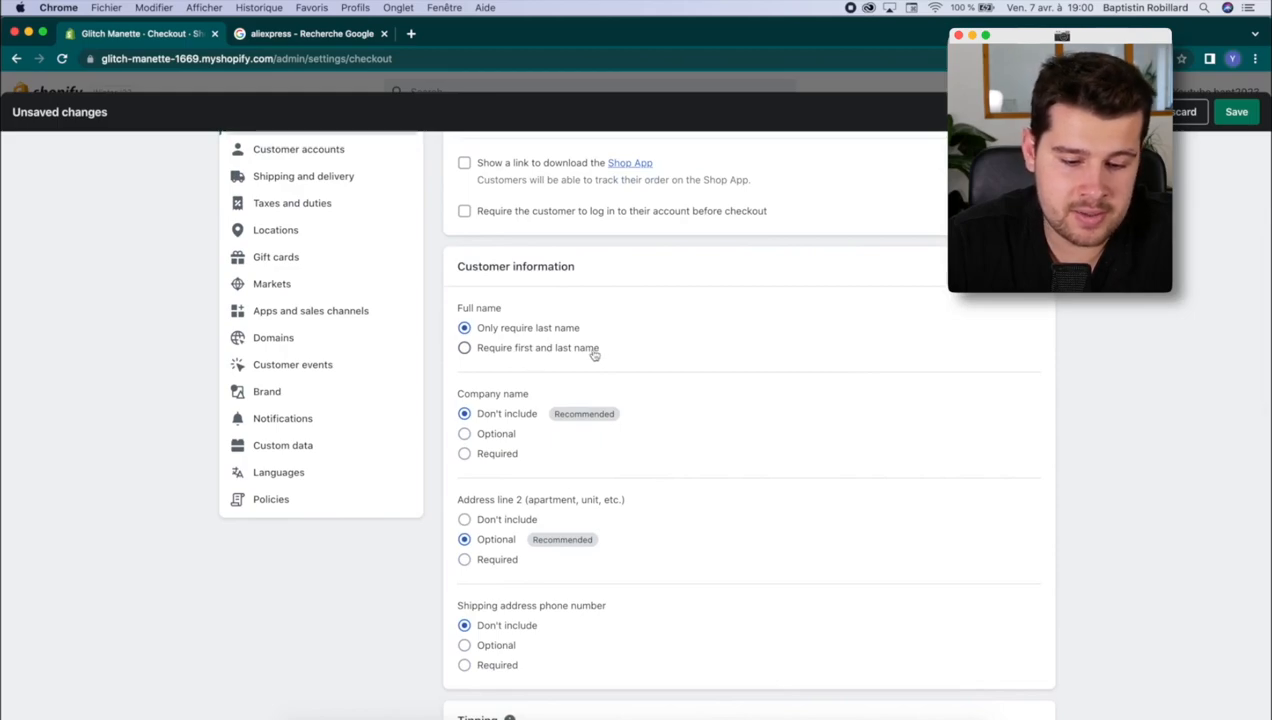
pyautogui.click(594, 355)
pyautogui.scroll(-2, 545, 410)
pyautogui.click(497, 358)
pyautogui.scroll(-1, 554, 454)
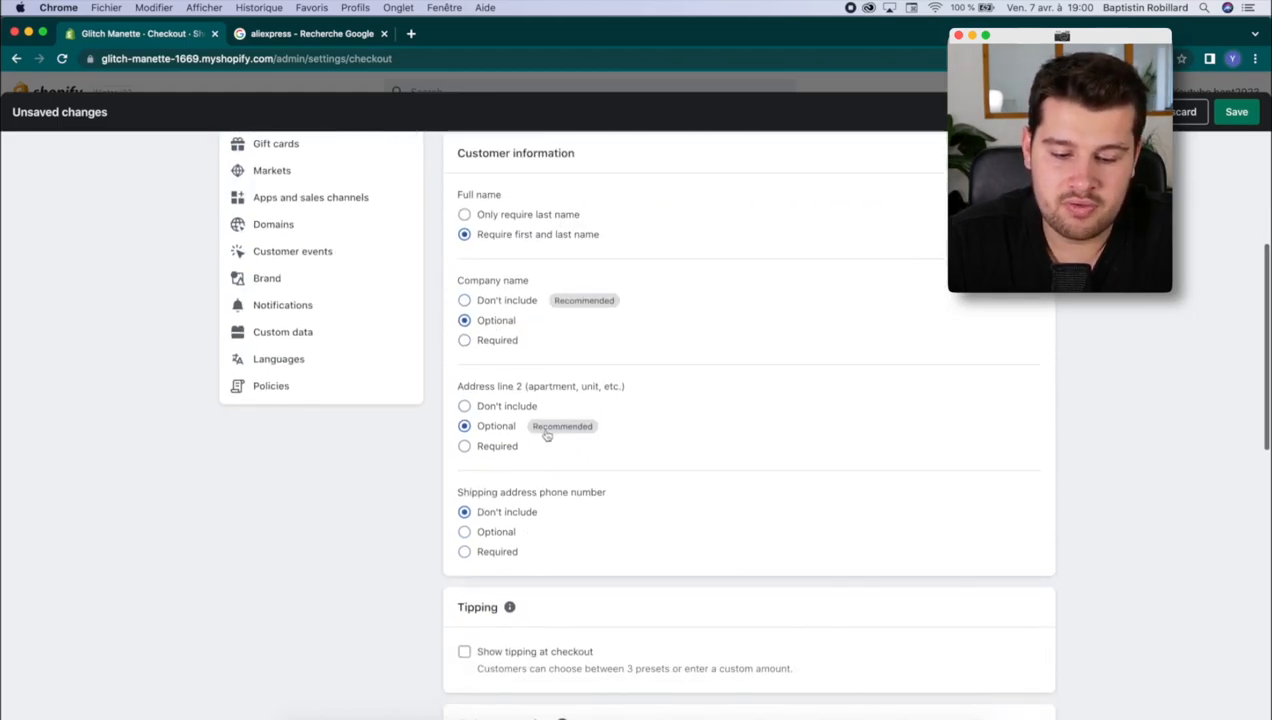
# Step: Turn off the required confirmation step in the checkout's order processing options
pyautogui.scroll(-1, 547, 435)
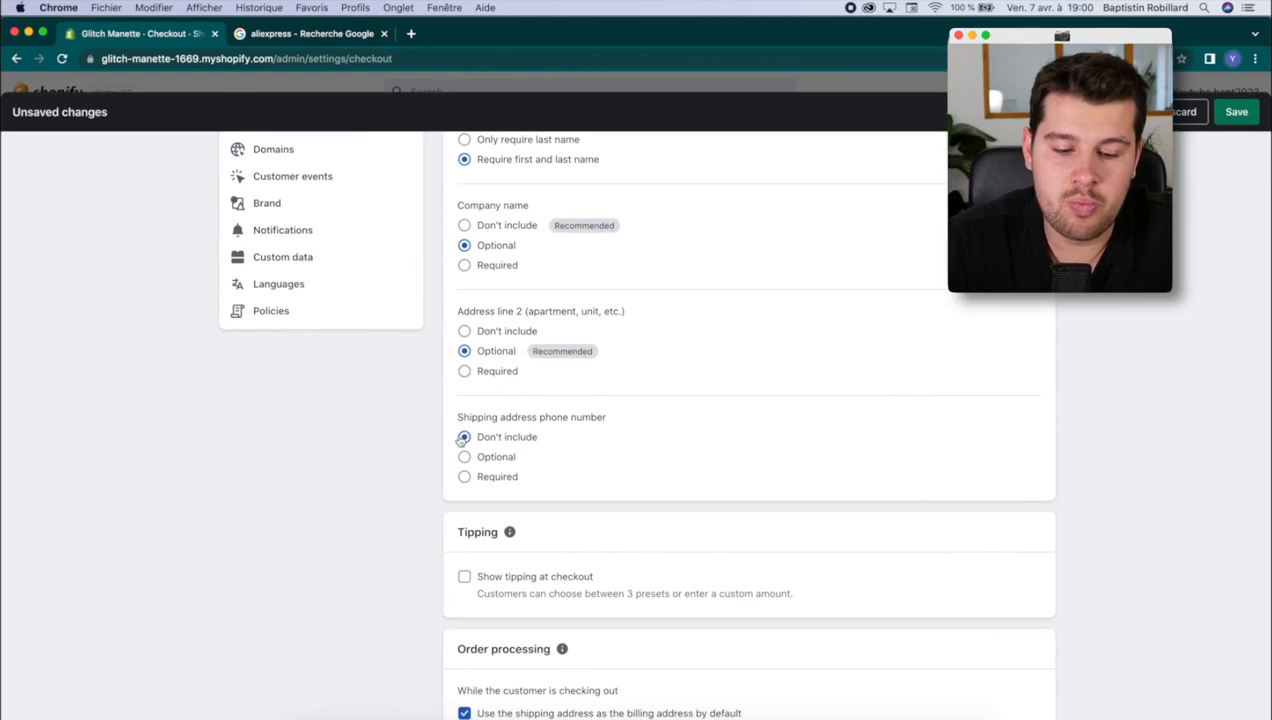
pyautogui.scroll(-2, 512, 464)
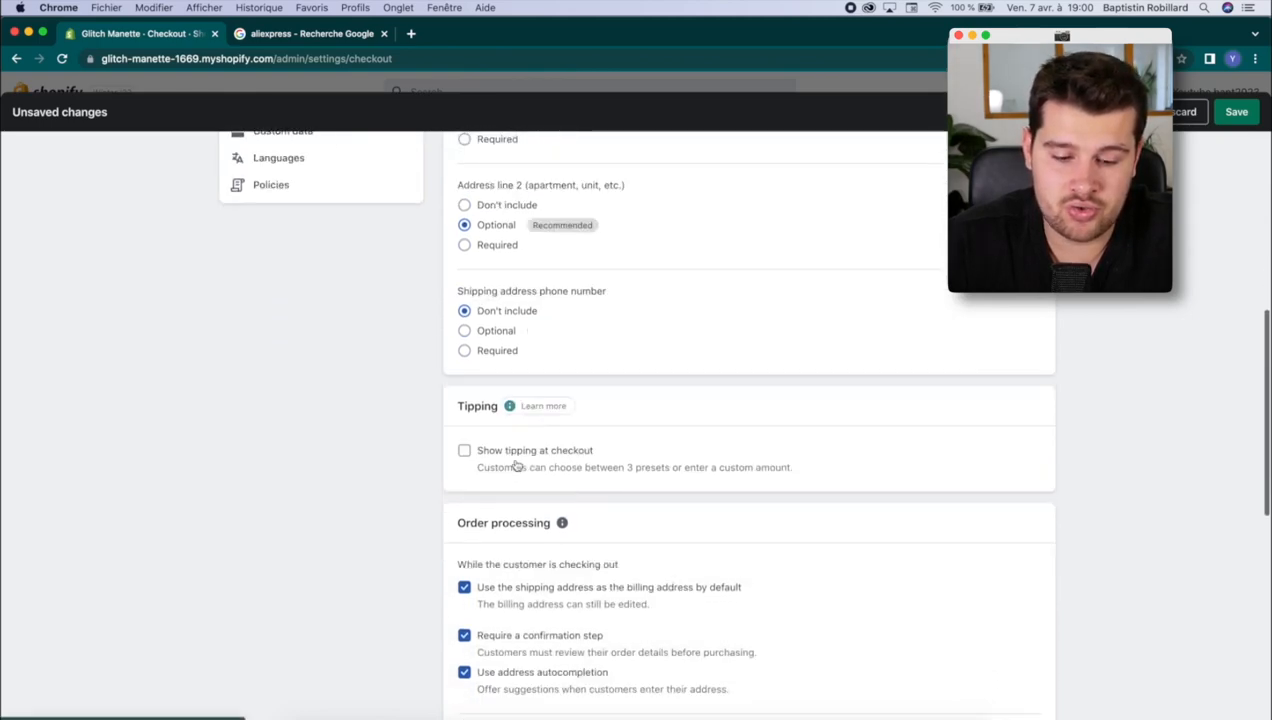
pyautogui.scroll(-1, 515, 465)
pyautogui.scroll(-2, 487, 373)
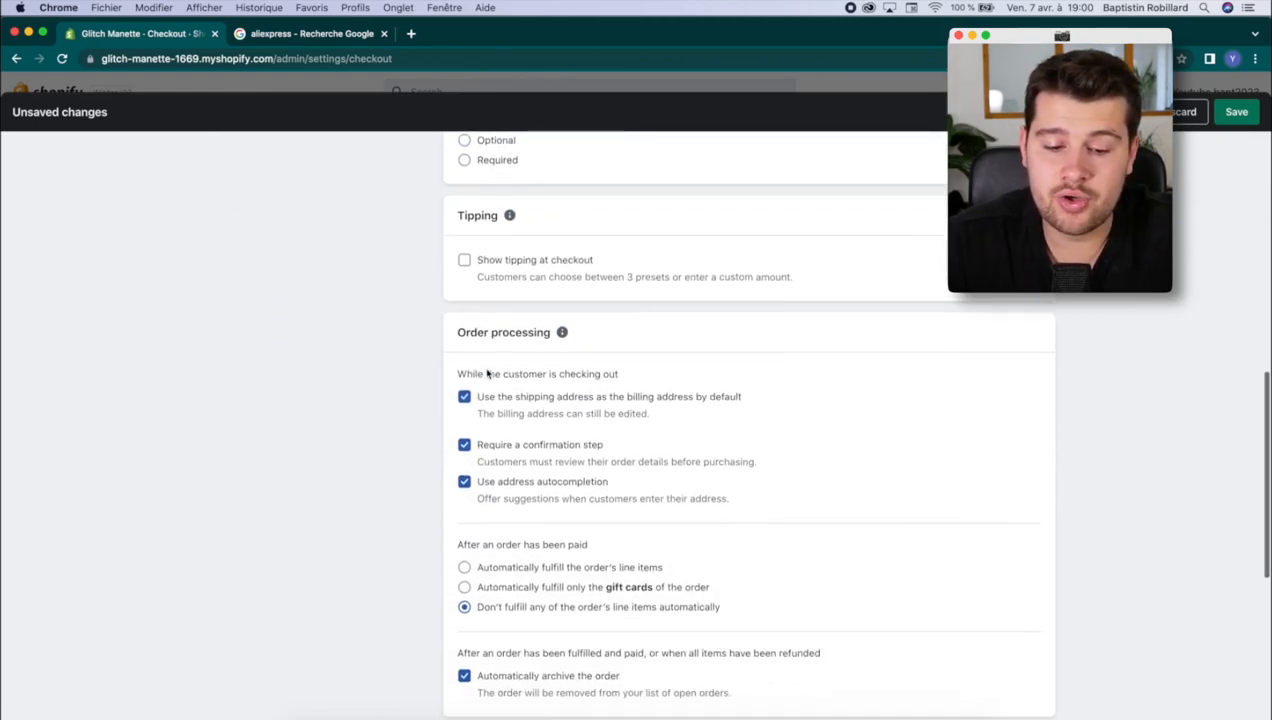
pyautogui.scroll(-2, 487, 373)
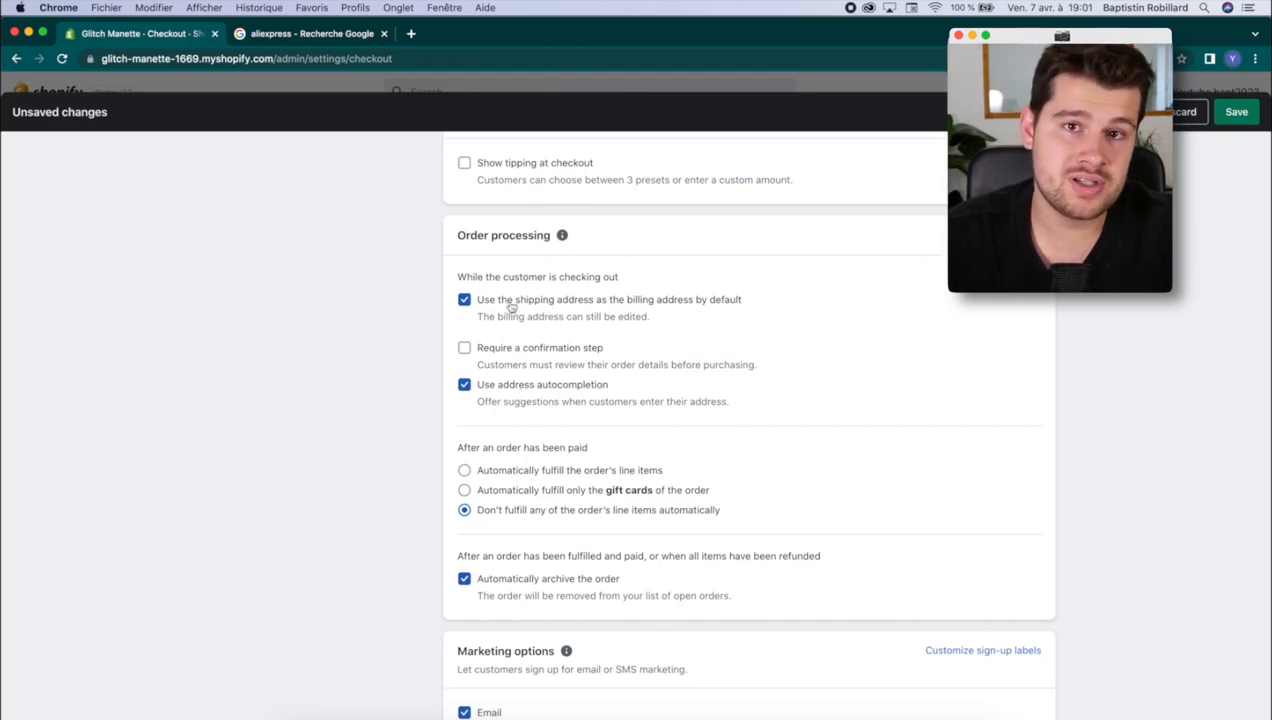
pyautogui.scroll(-1, 705, 312)
pyautogui.scroll(-5, 705, 312)
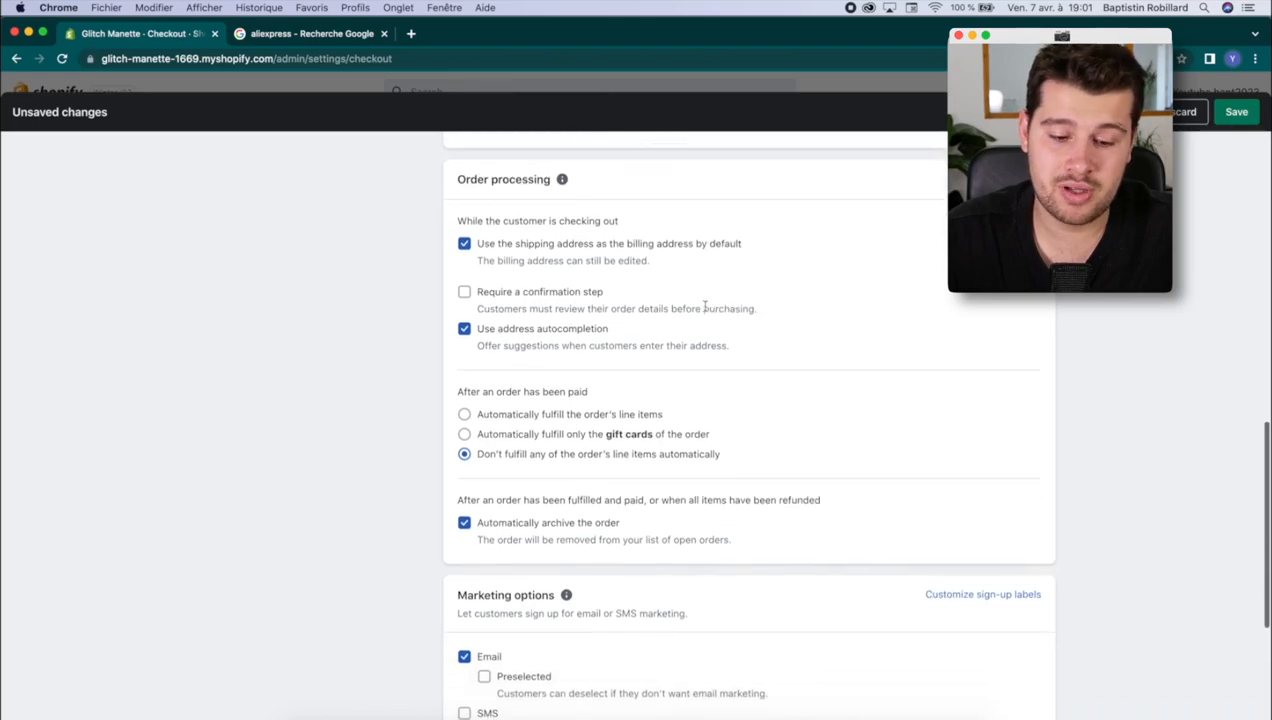
# Step: Look at the customer accounts settings, review Shipping and delivery, and open the general shipping rates for management
pyautogui.click(305, 380)
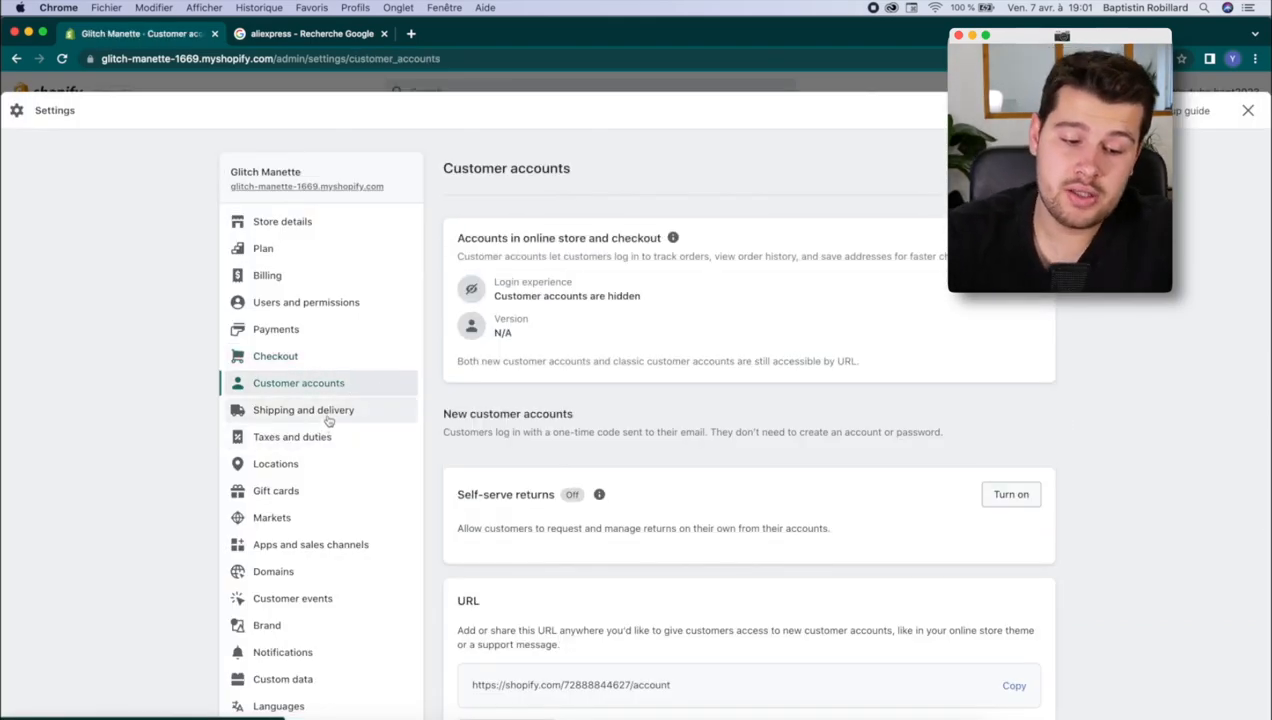
pyautogui.click(326, 414)
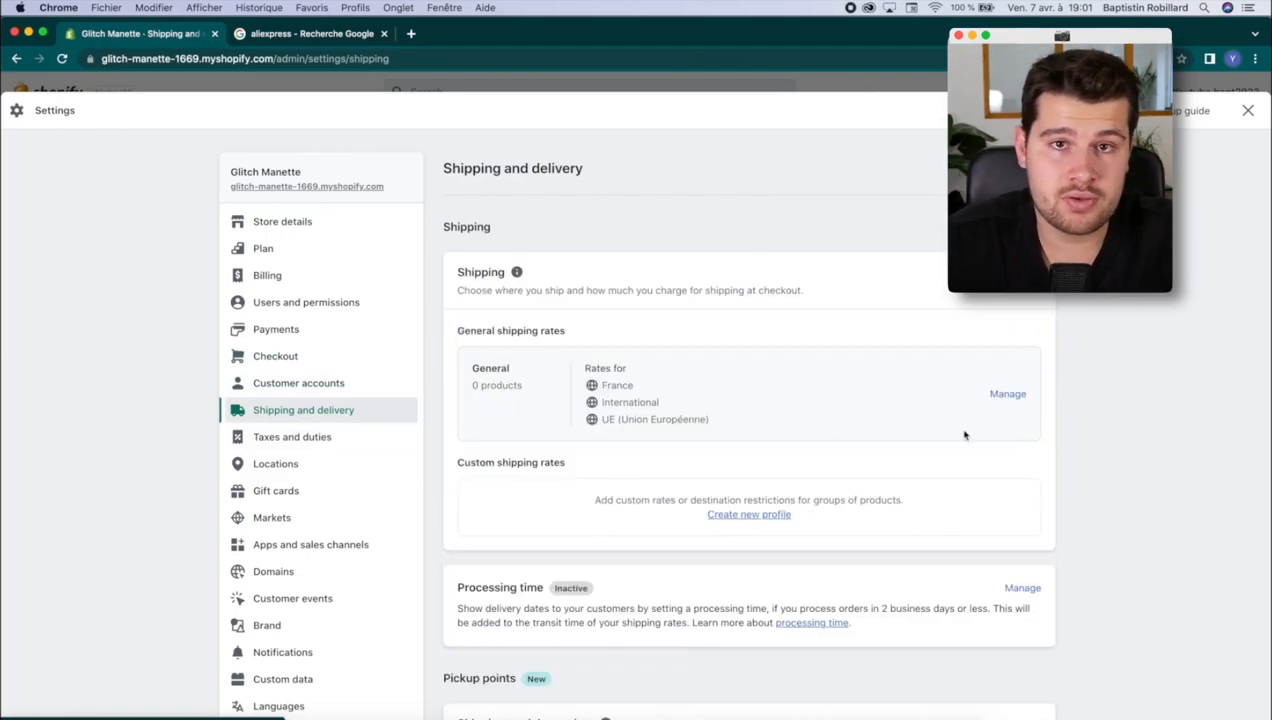
pyautogui.scroll(-5, 1075, 470)
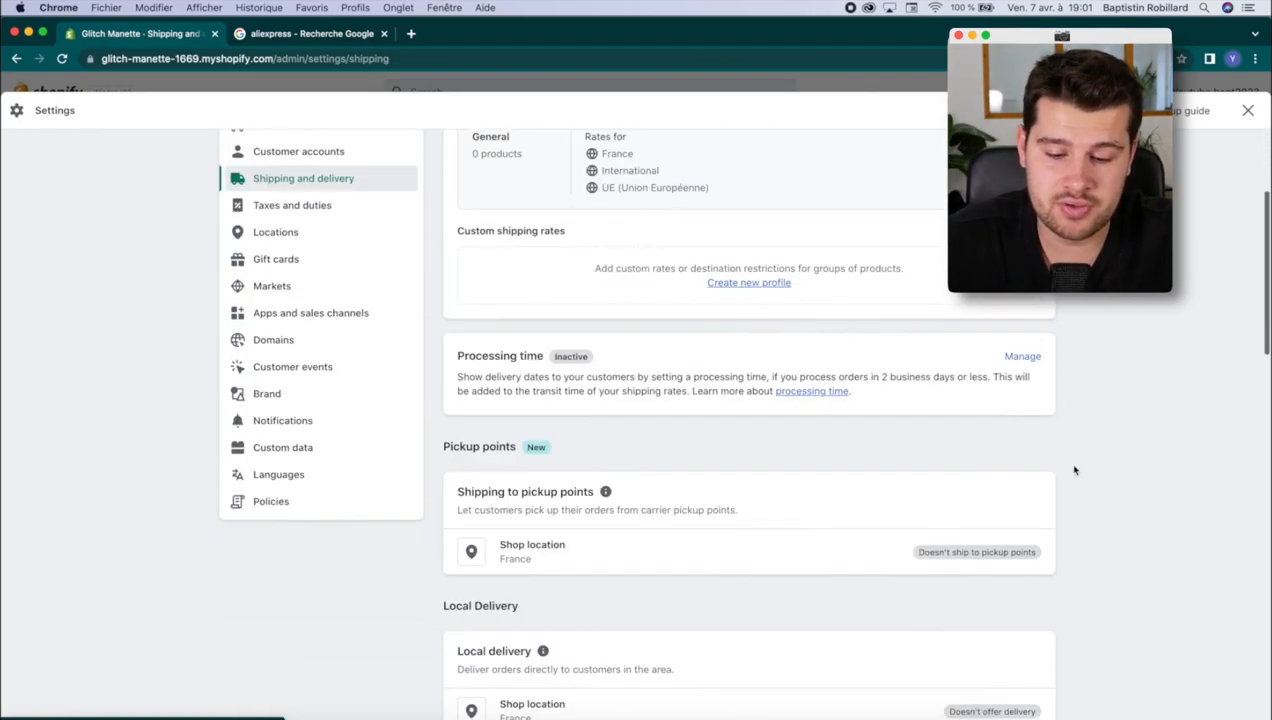
pyautogui.scroll(5, 1075, 470)
pyautogui.click(1007, 394)
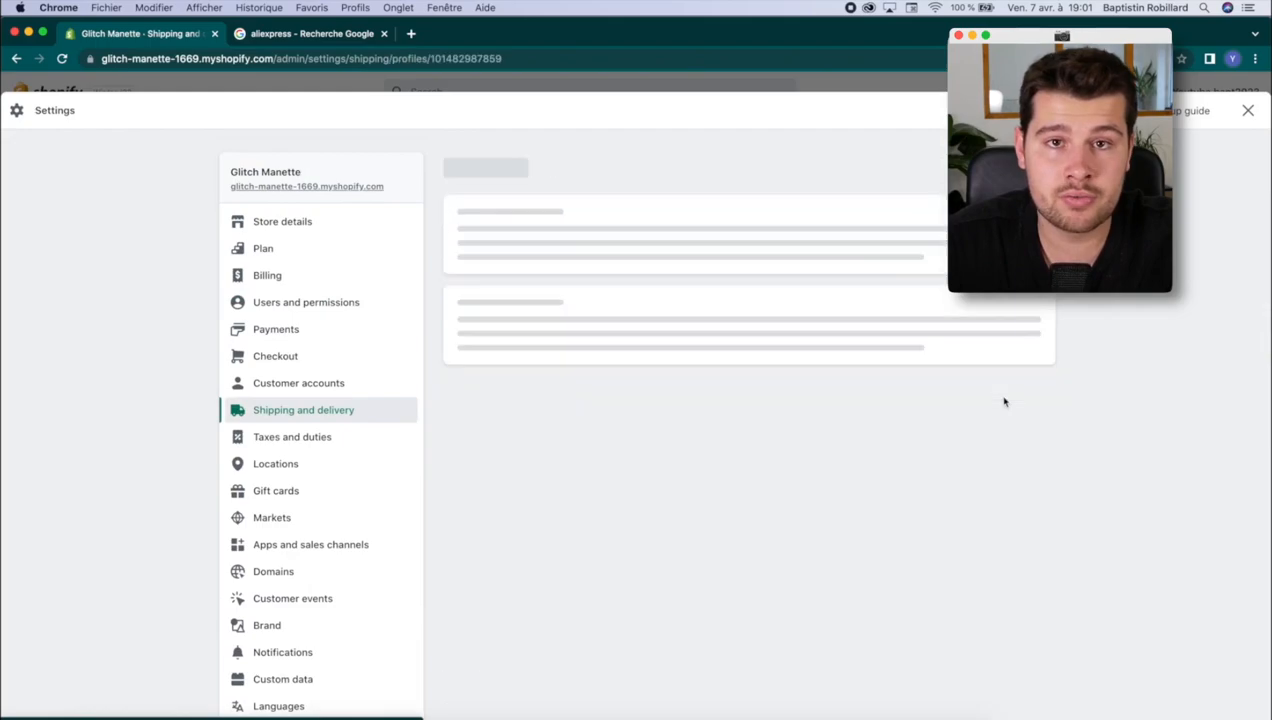
# Step: Delete both Standard rates from the France shipping zone
pyautogui.scroll(-3, 800, 360)
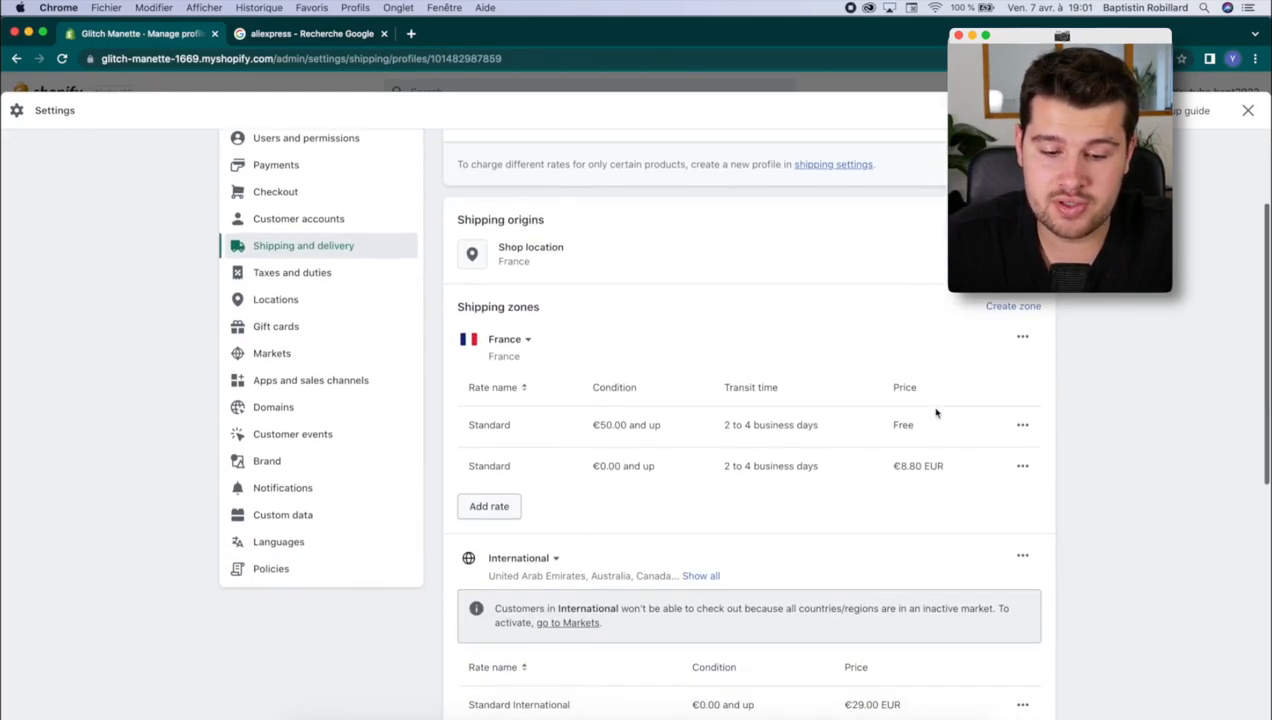
pyautogui.click(1022, 425)
pyautogui.click(1000, 489)
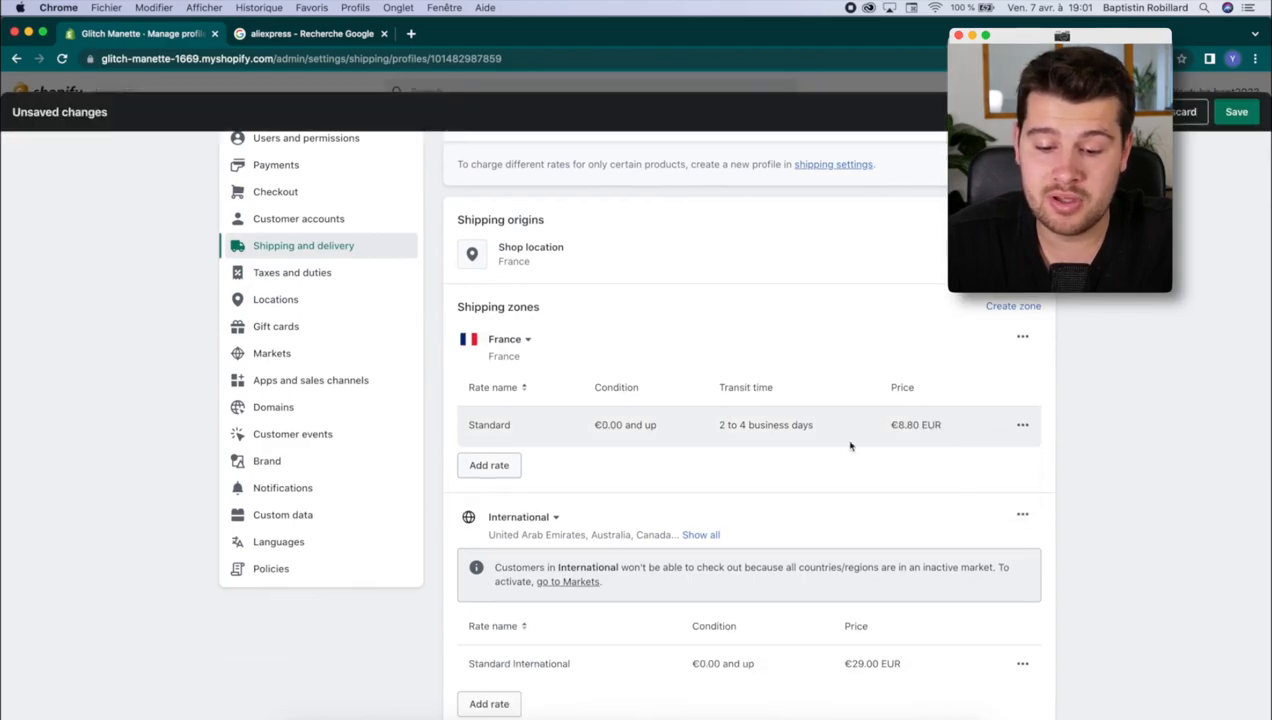
pyautogui.click(1022, 424)
pyautogui.click(997, 489)
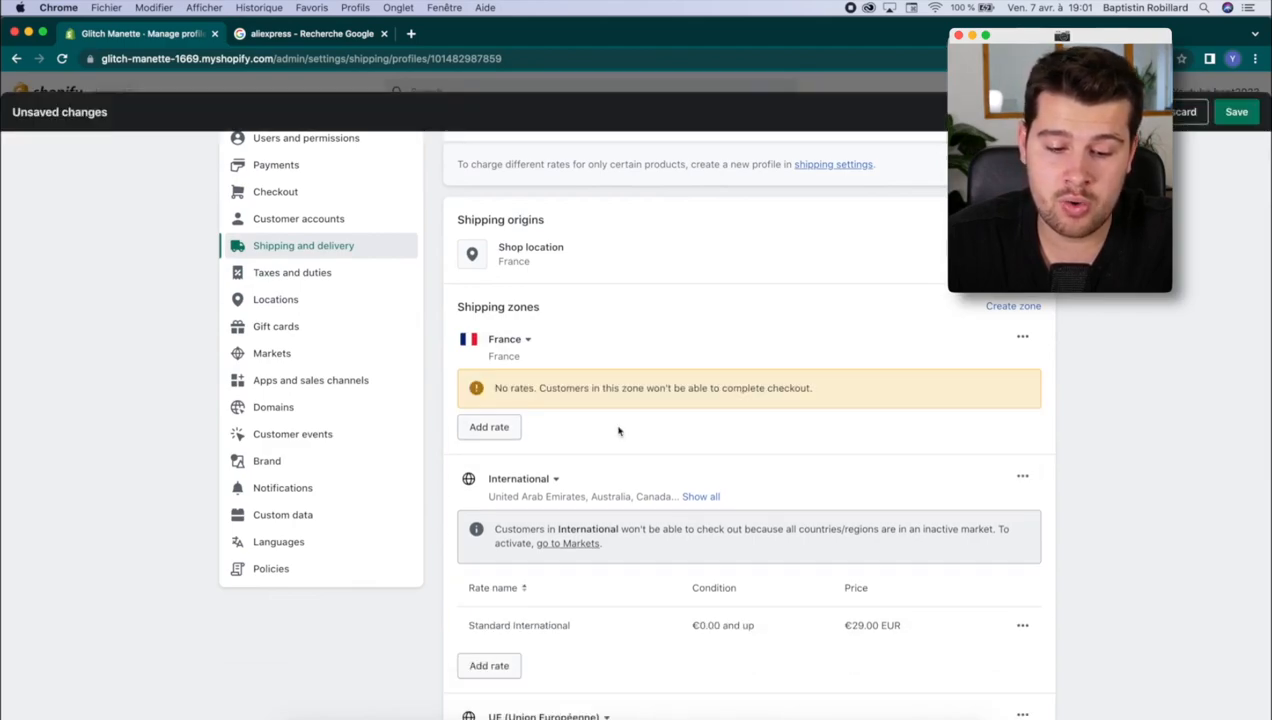
# Step: Add a free custom flat rate named "Livraison suivie offerte" to the France zone and save the shipping profile
pyautogui.click(493, 427)
pyautogui.click(490, 400)
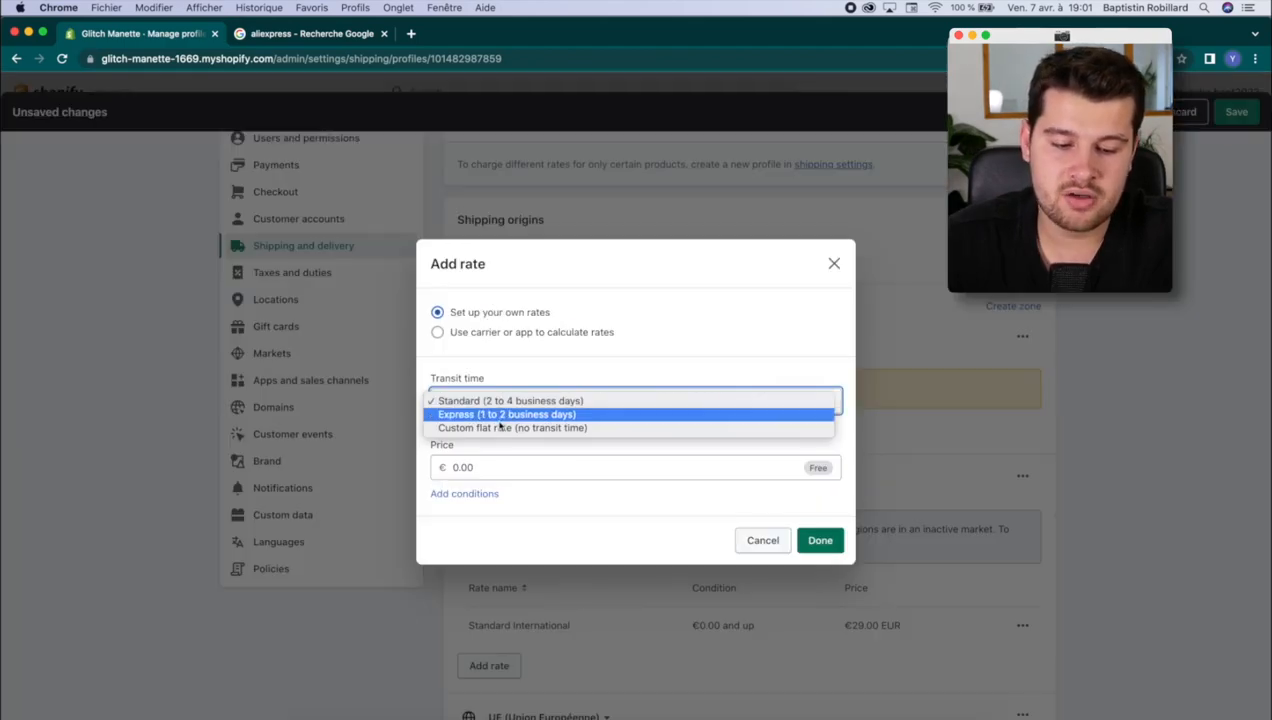
pyautogui.click(535, 428)
pyautogui.click(505, 428)
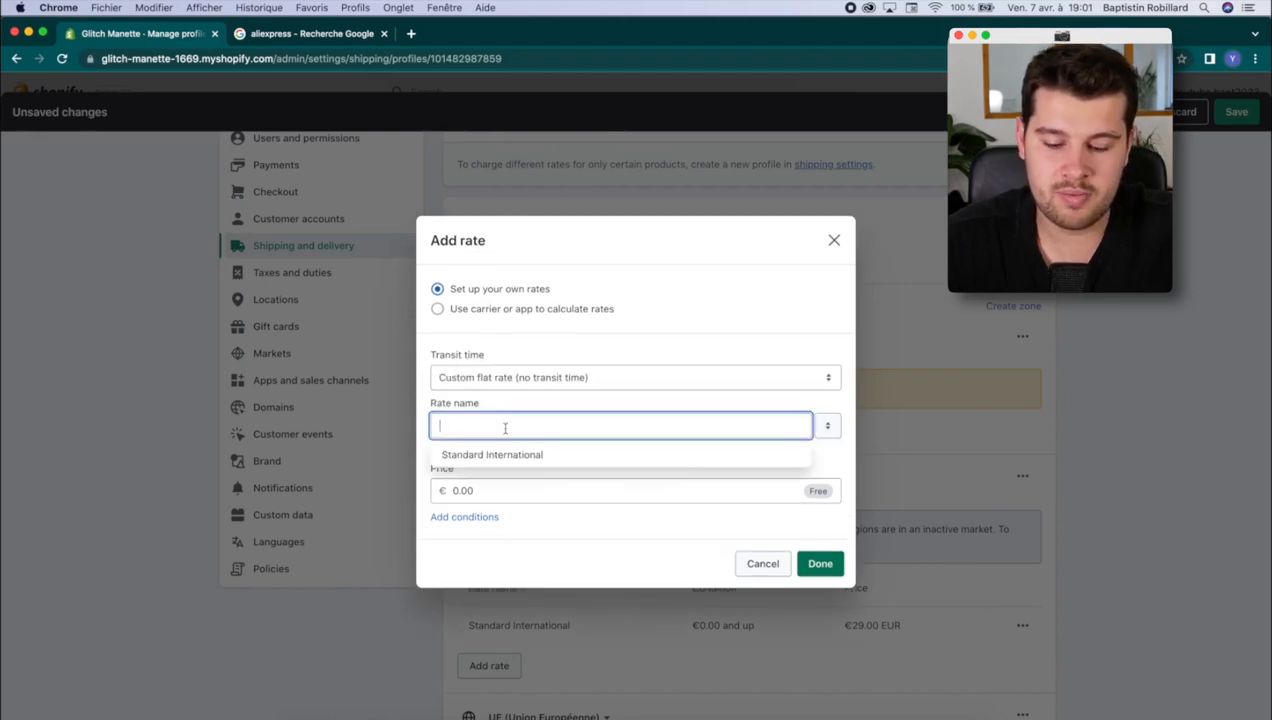
pyautogui.write('Livraison suivie o')
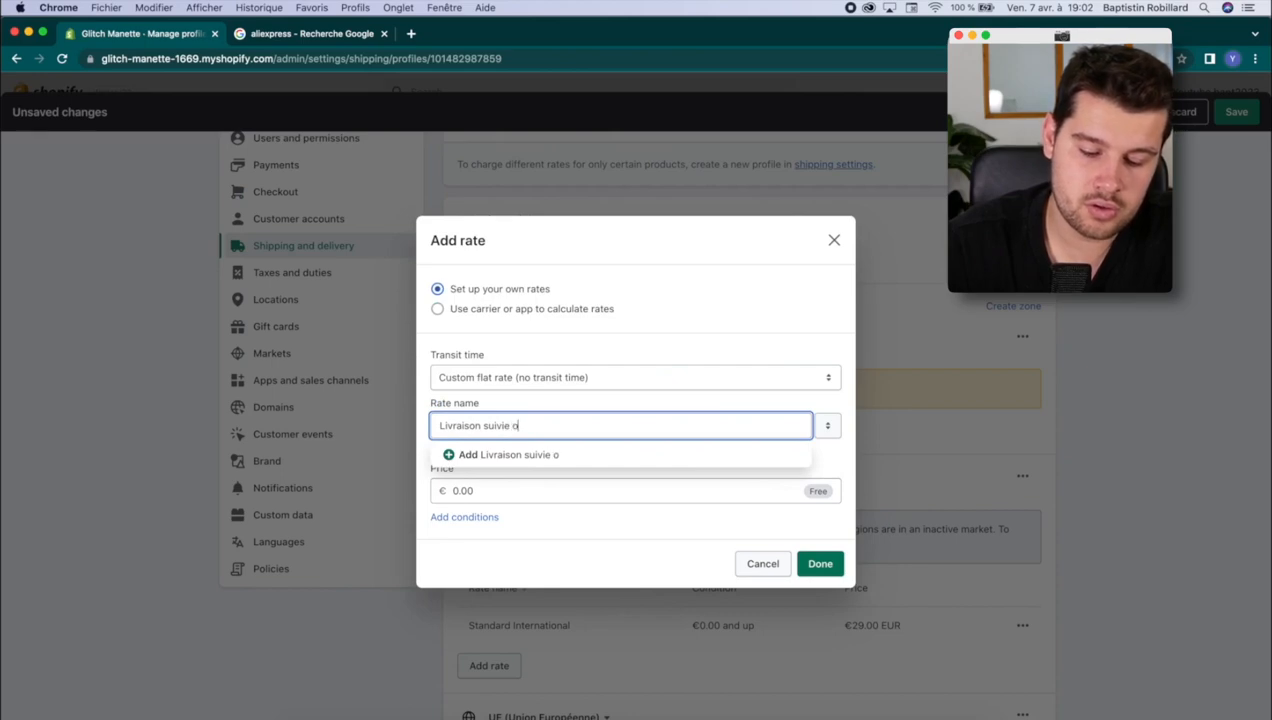
pyautogui.write('rte')
pyautogui.click(543, 546)
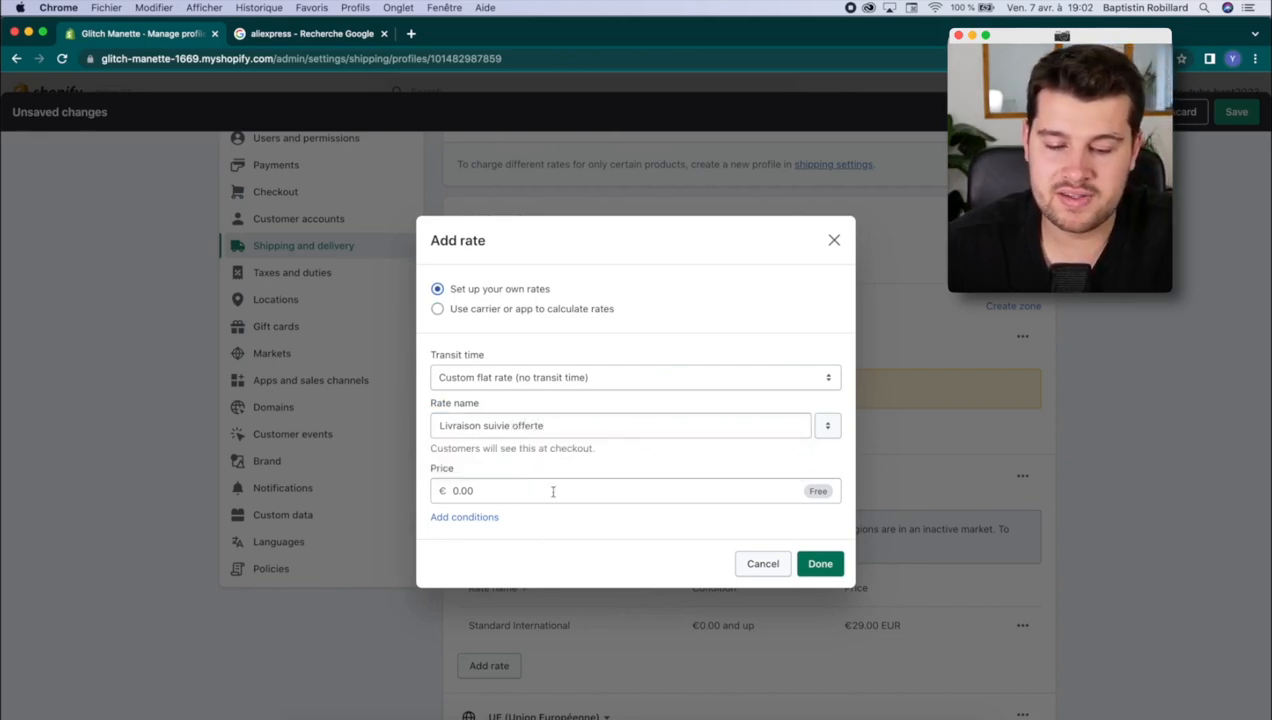
pyautogui.click(478, 519)
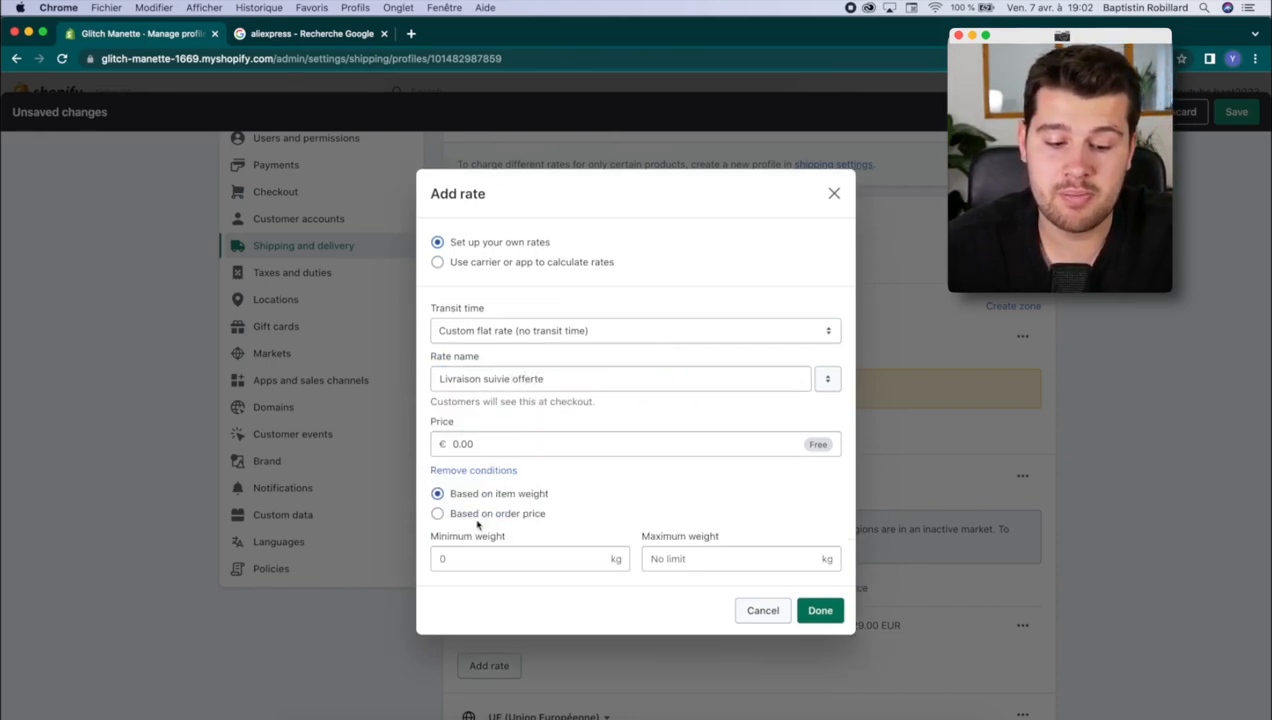
pyautogui.click(820, 610)
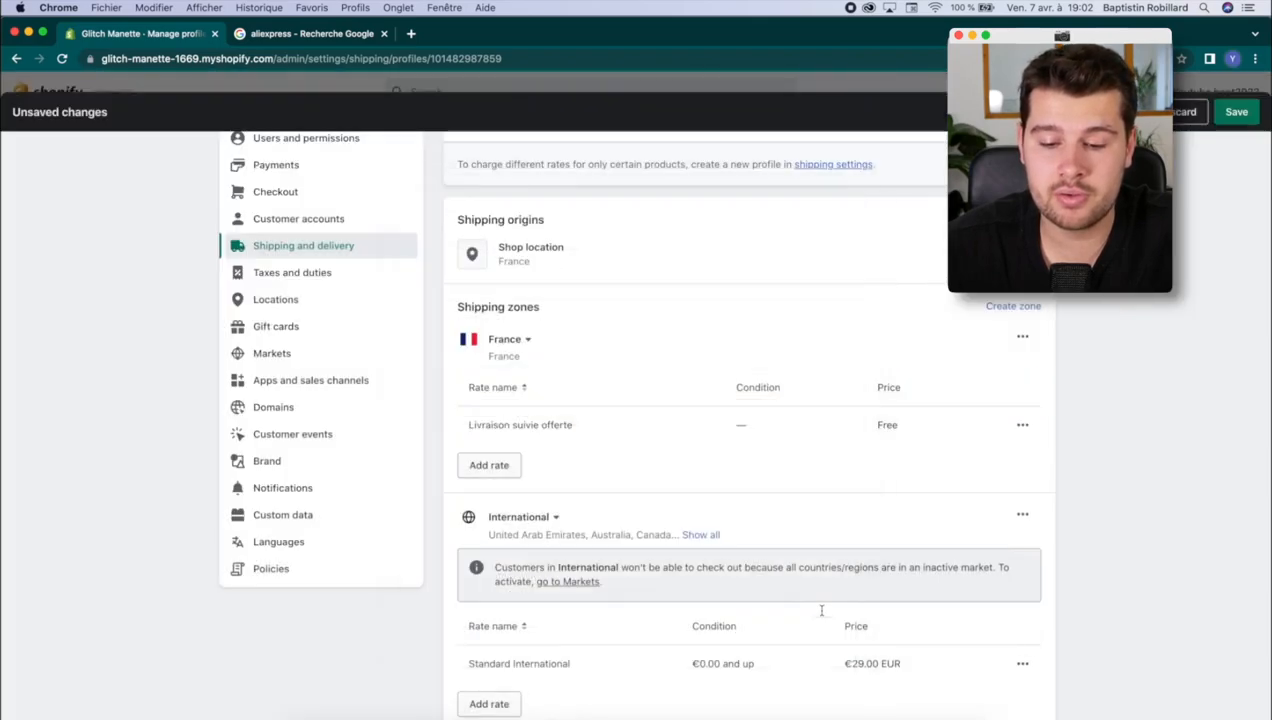
pyautogui.click(1236, 112)
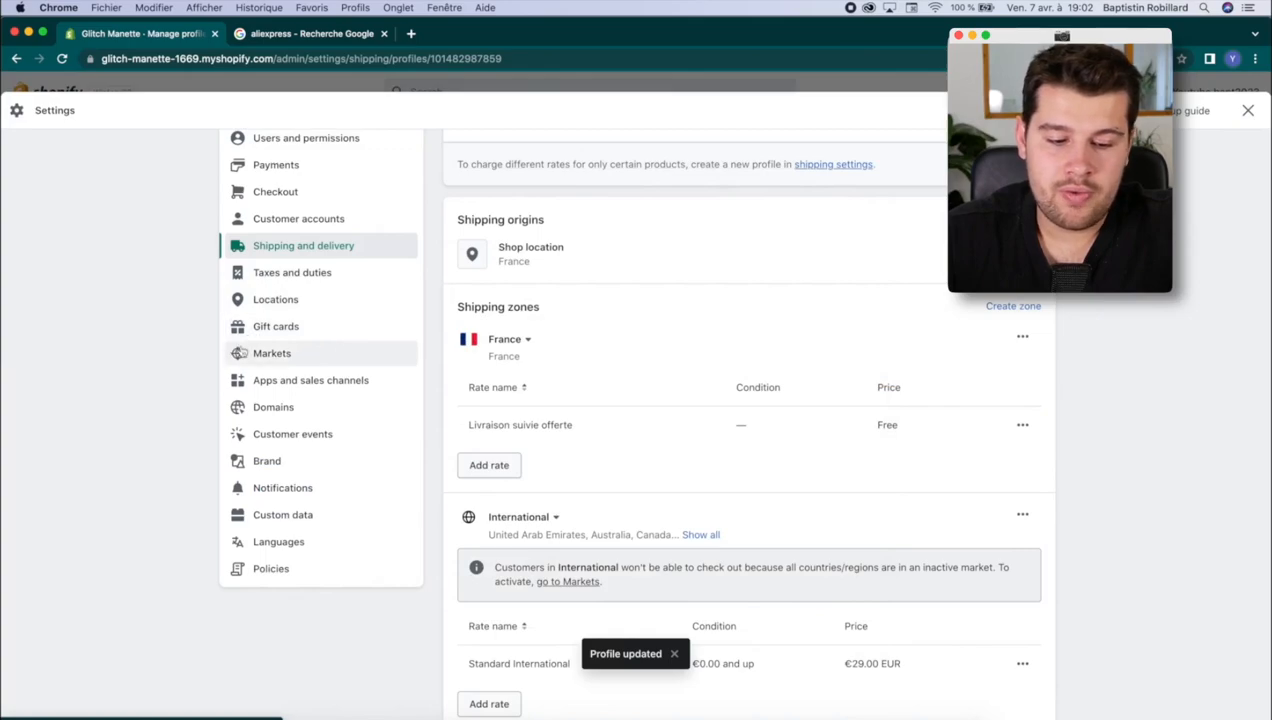
# Step: Look through the Markets, Apps and sales channels, Domains, Customer events, and Brand settings
pyautogui.click(270, 354)
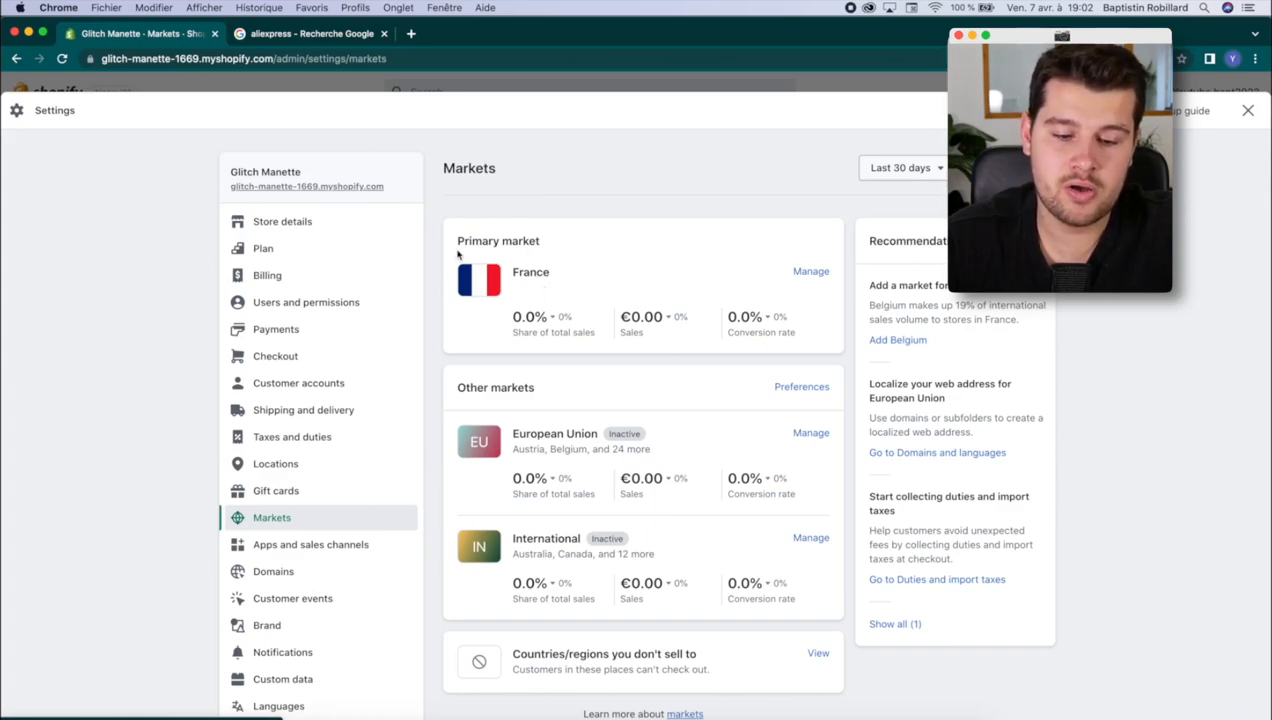
pyautogui.scroll(-1, 350, 400)
pyautogui.click(290, 510)
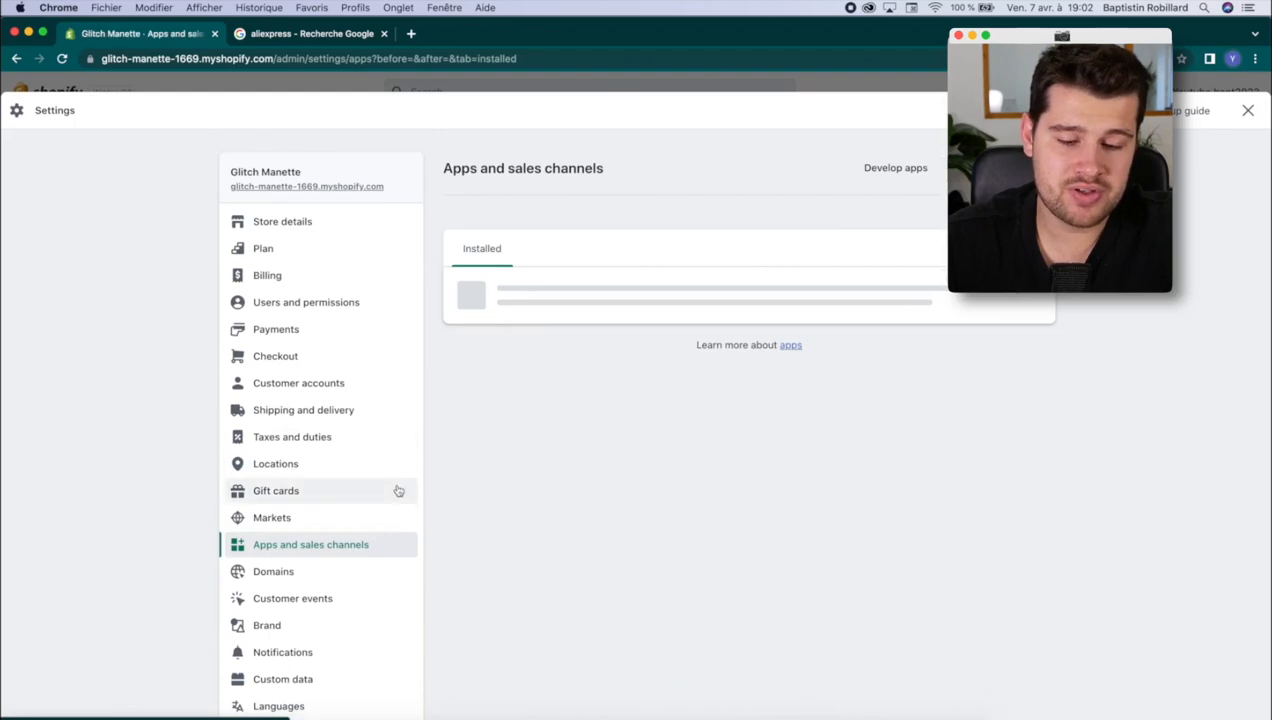
pyautogui.click(274, 568)
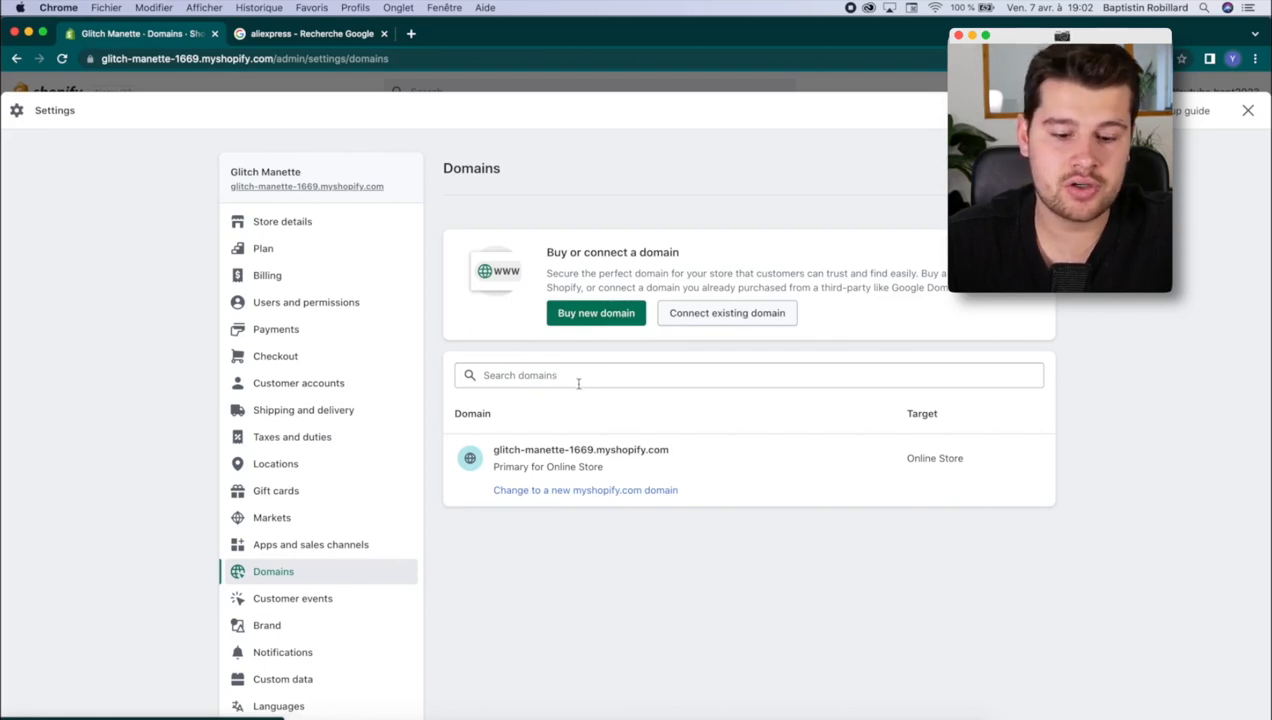
pyautogui.scroll(-1, 520, 375)
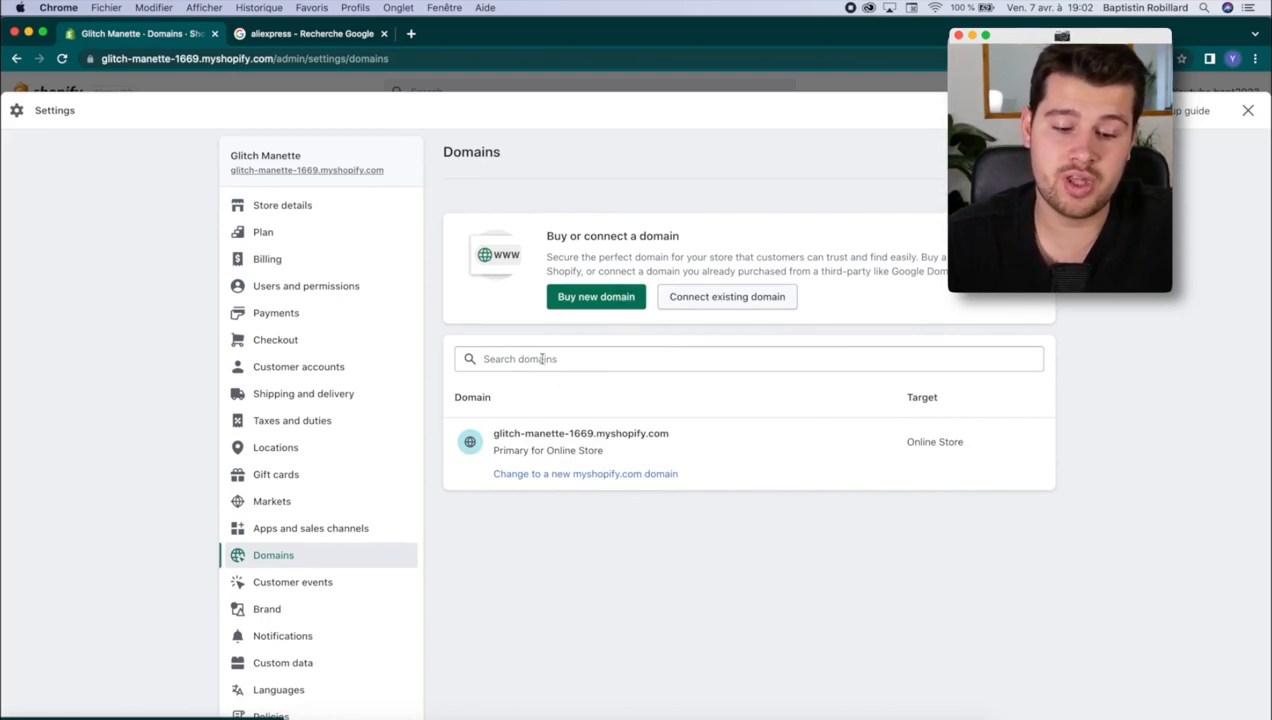
pyautogui.click(571, 298)
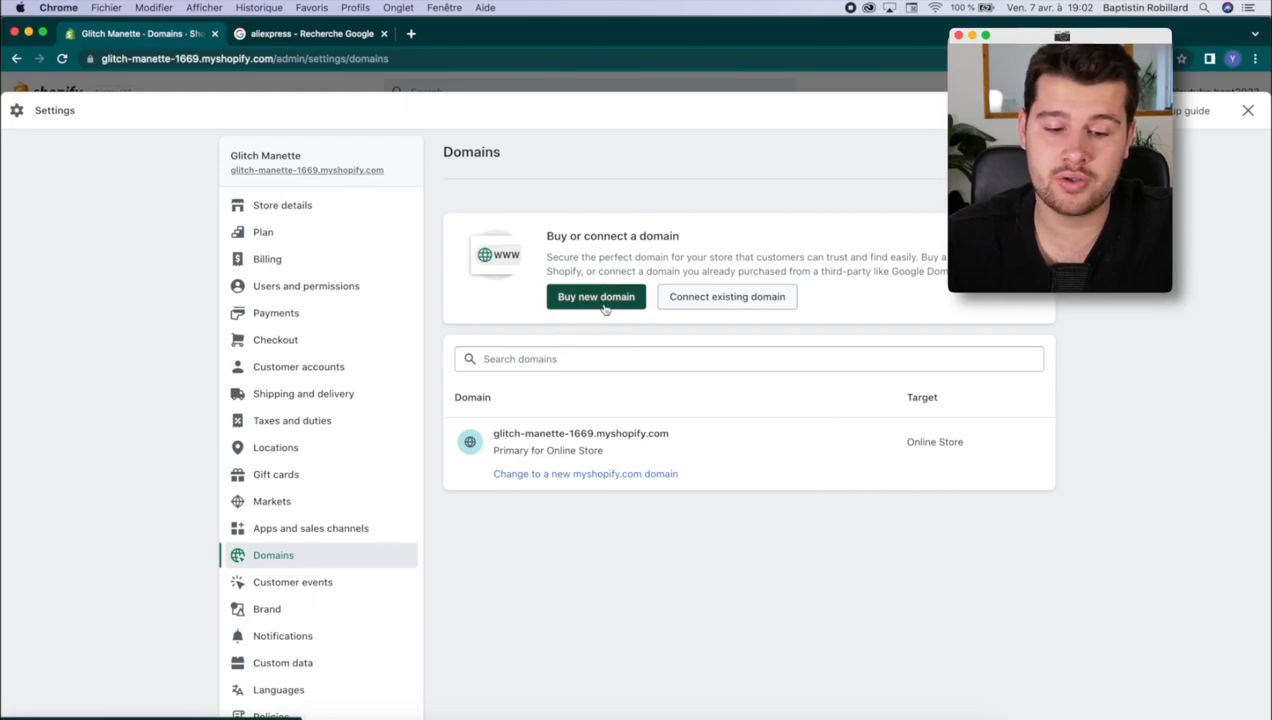
pyautogui.click(320, 583)
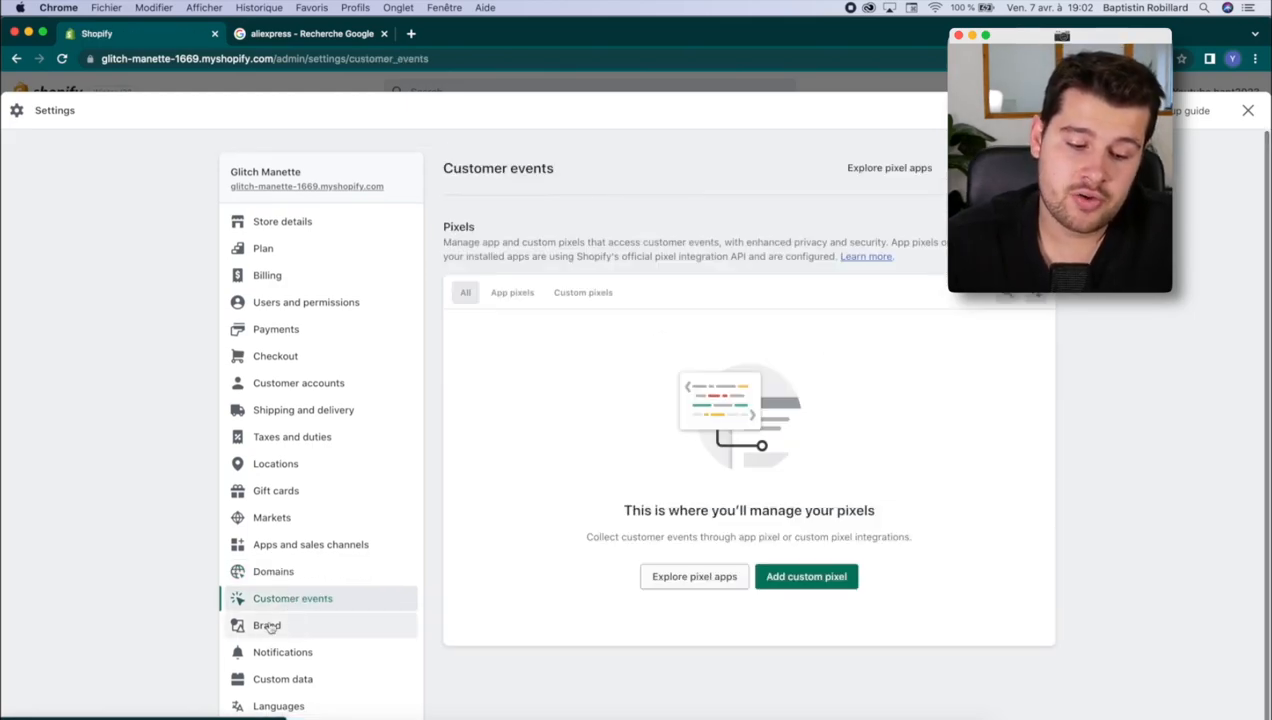
pyautogui.click(280, 633)
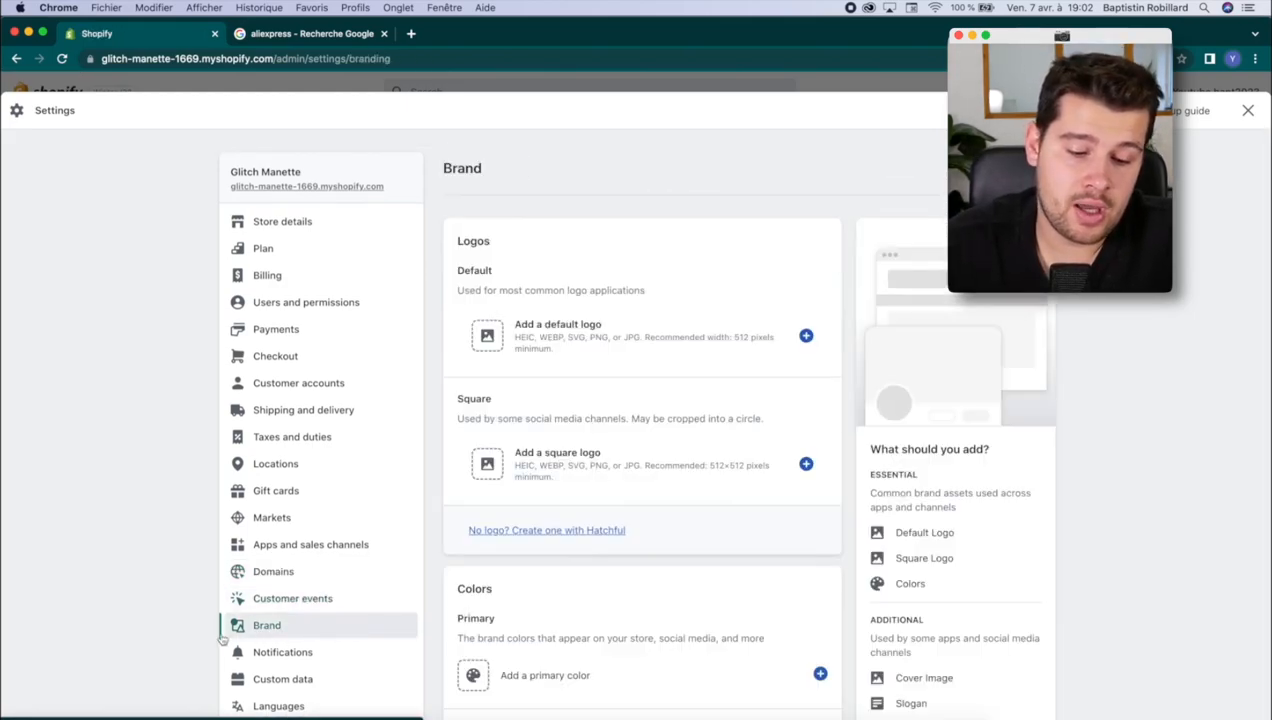
pyautogui.scroll(-2, 306, 680)
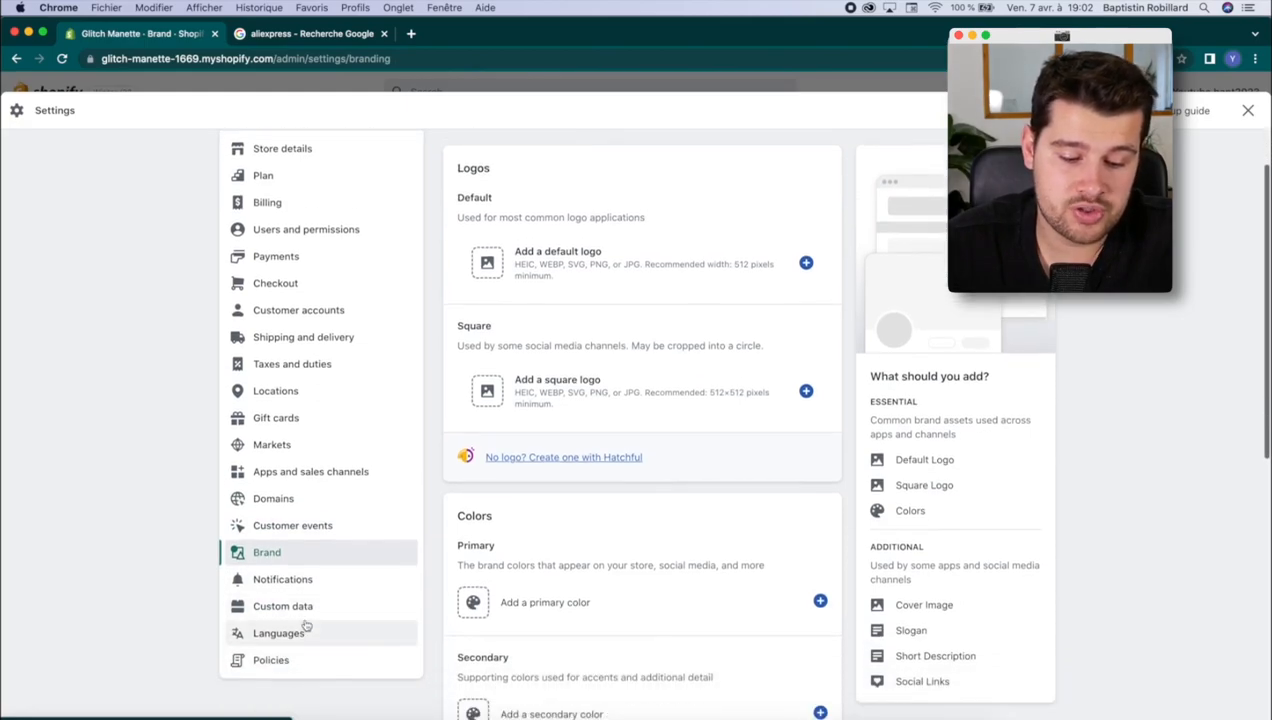
# Step: Change the store's default language to French in the Languages settings
pyautogui.click(285, 636)
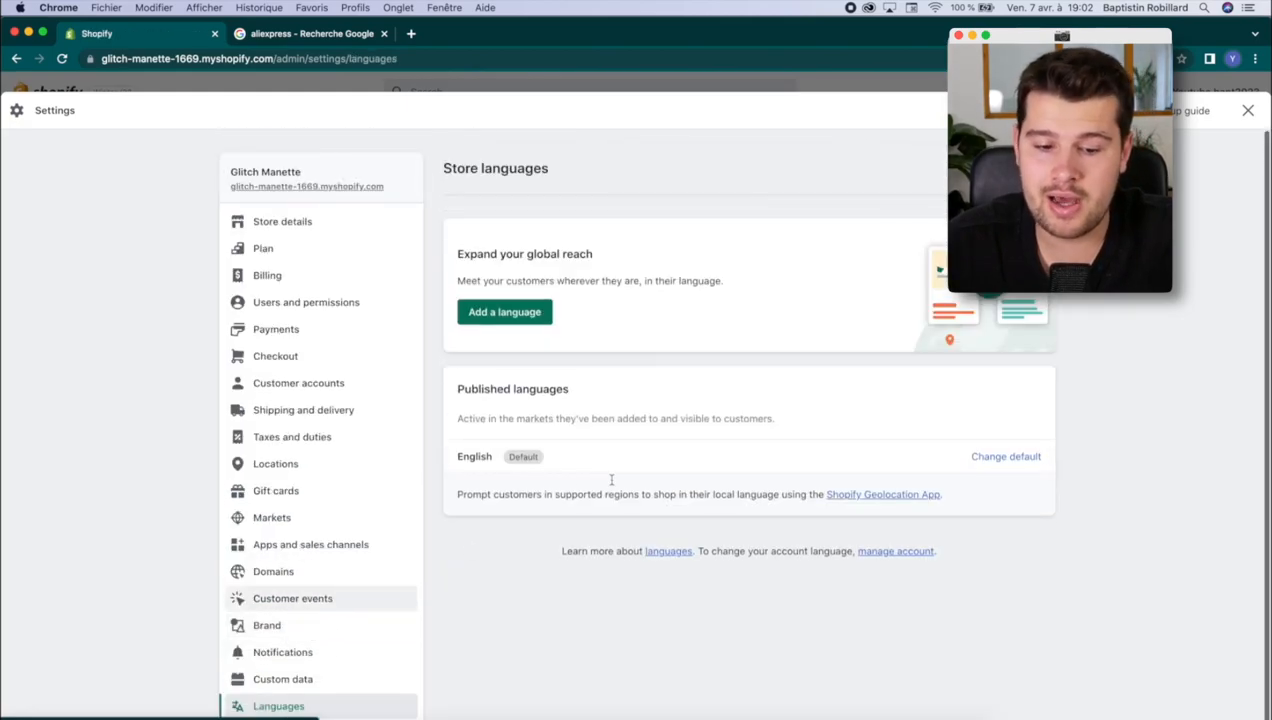
pyautogui.click(1006, 456)
pyautogui.click(606, 340)
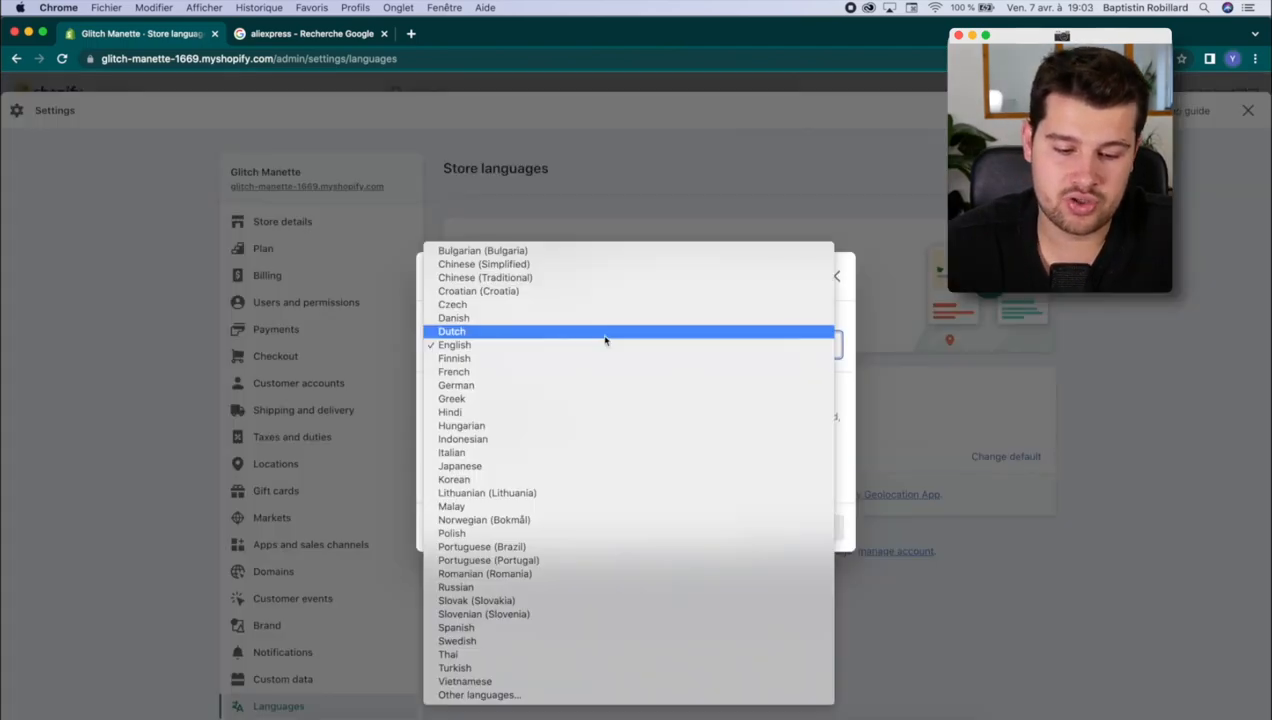
pyautogui.click(458, 372)
pyautogui.click(823, 532)
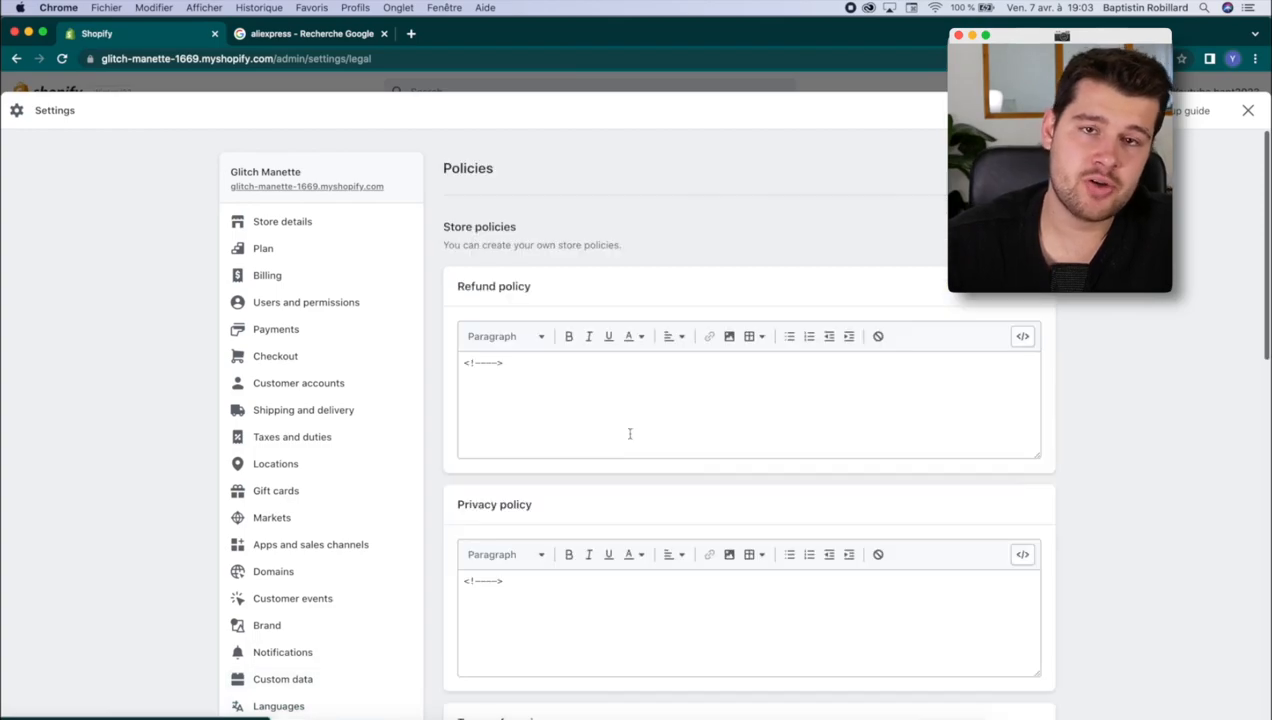
# Step: Fill in the store policies with placeholder text: "vrevzvcdcs" for the terms of sale and "vcsqcqcqc" for the legal notice
pyautogui.scroll(-7, 700, 428)
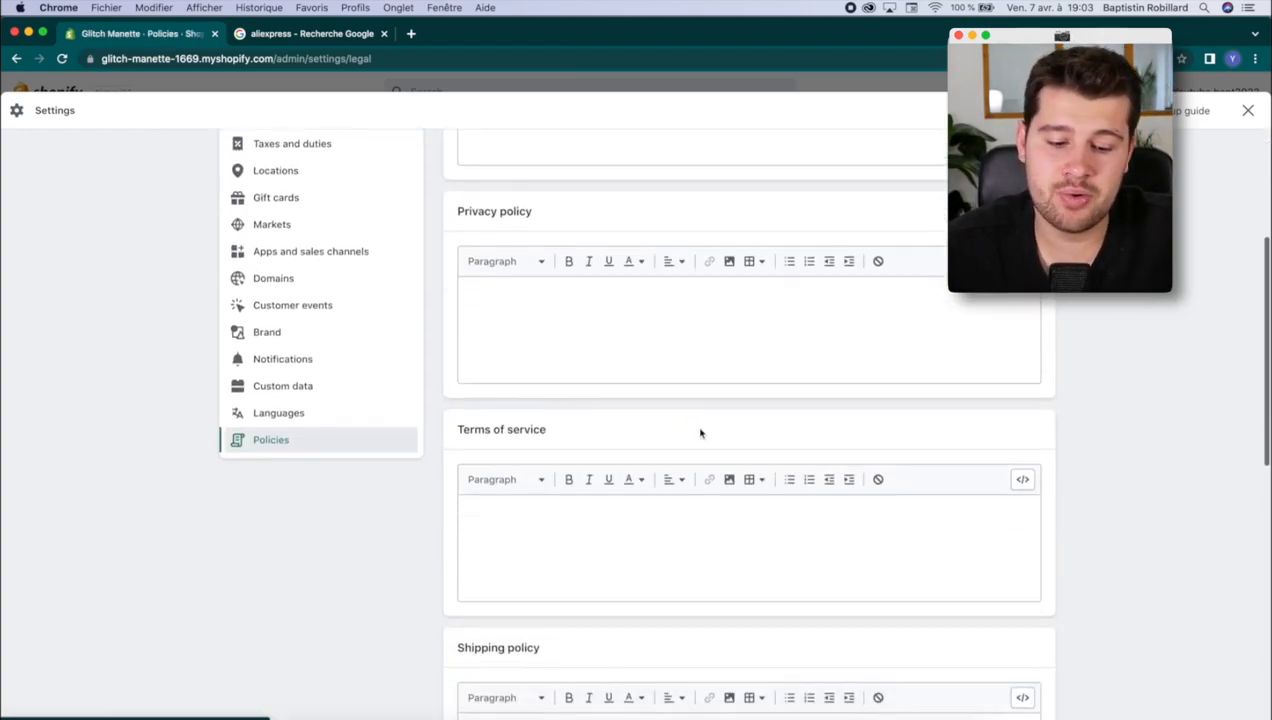
pyautogui.scroll(1, 700, 432)
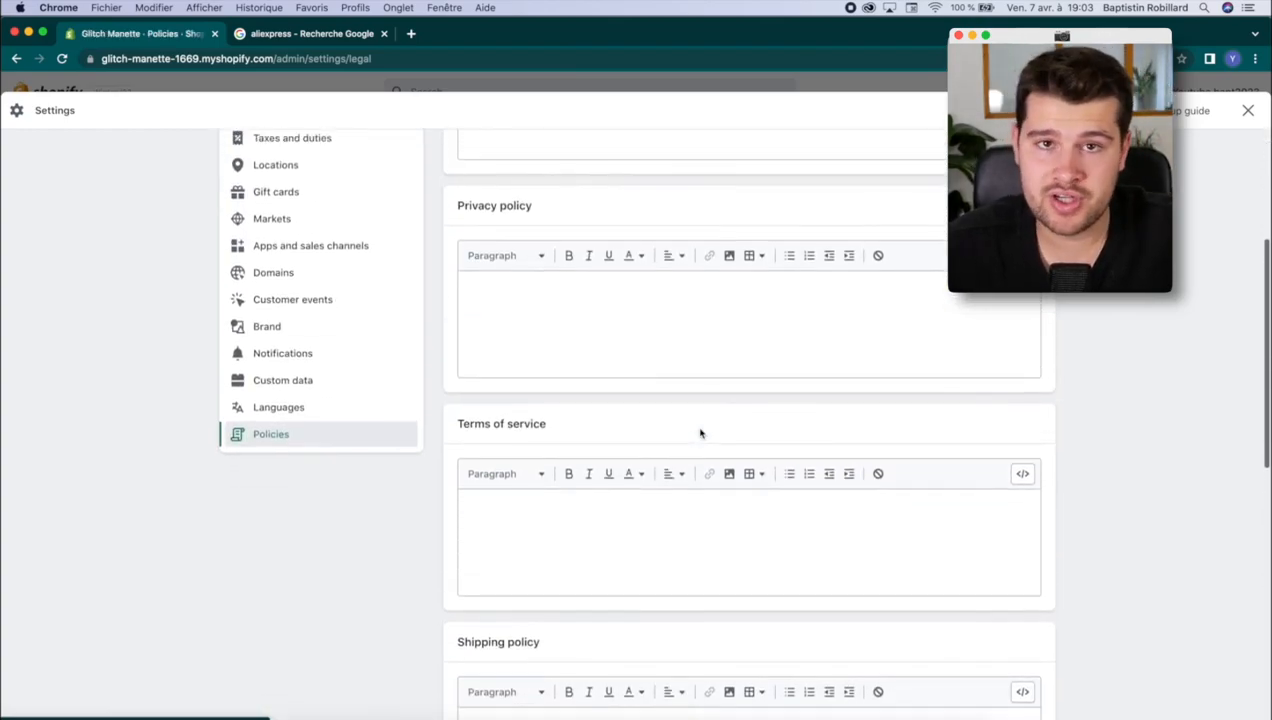
pyautogui.scroll(2, 700, 432)
pyautogui.scroll(1, 700, 432)
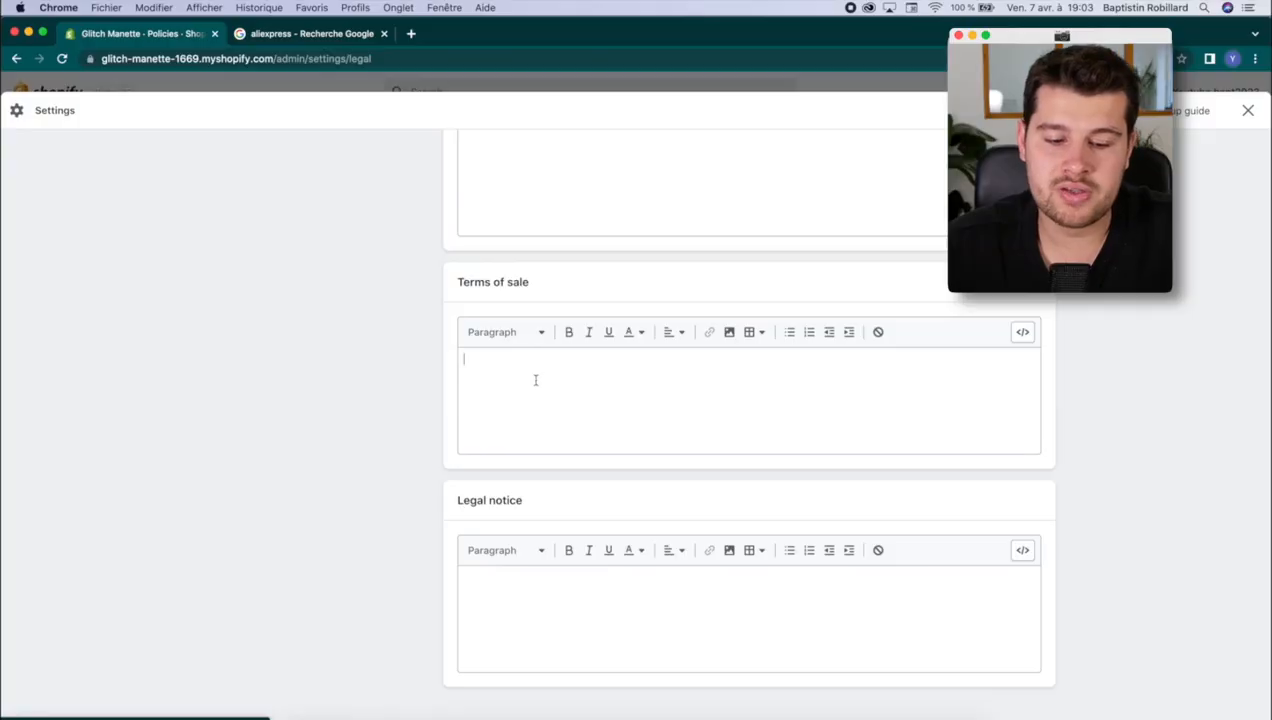
pyautogui.write('vrevzvcd')
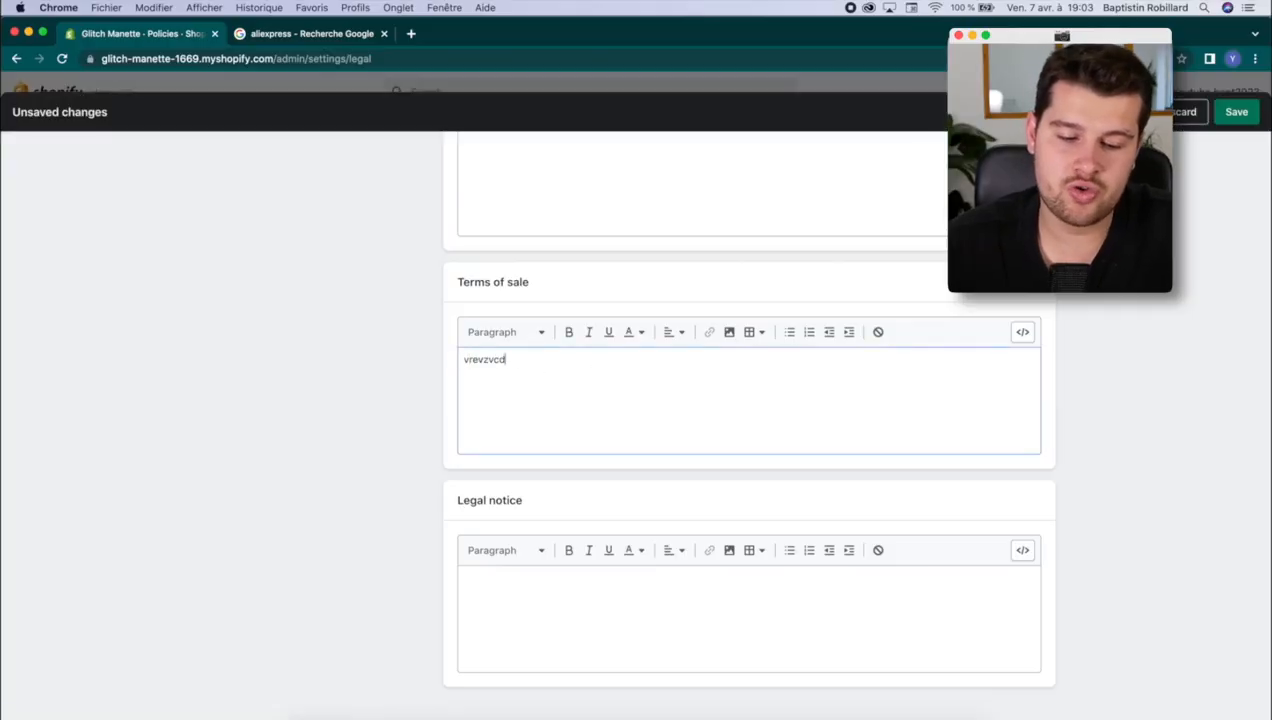
pyautogui.write('vcsqcqcqc')
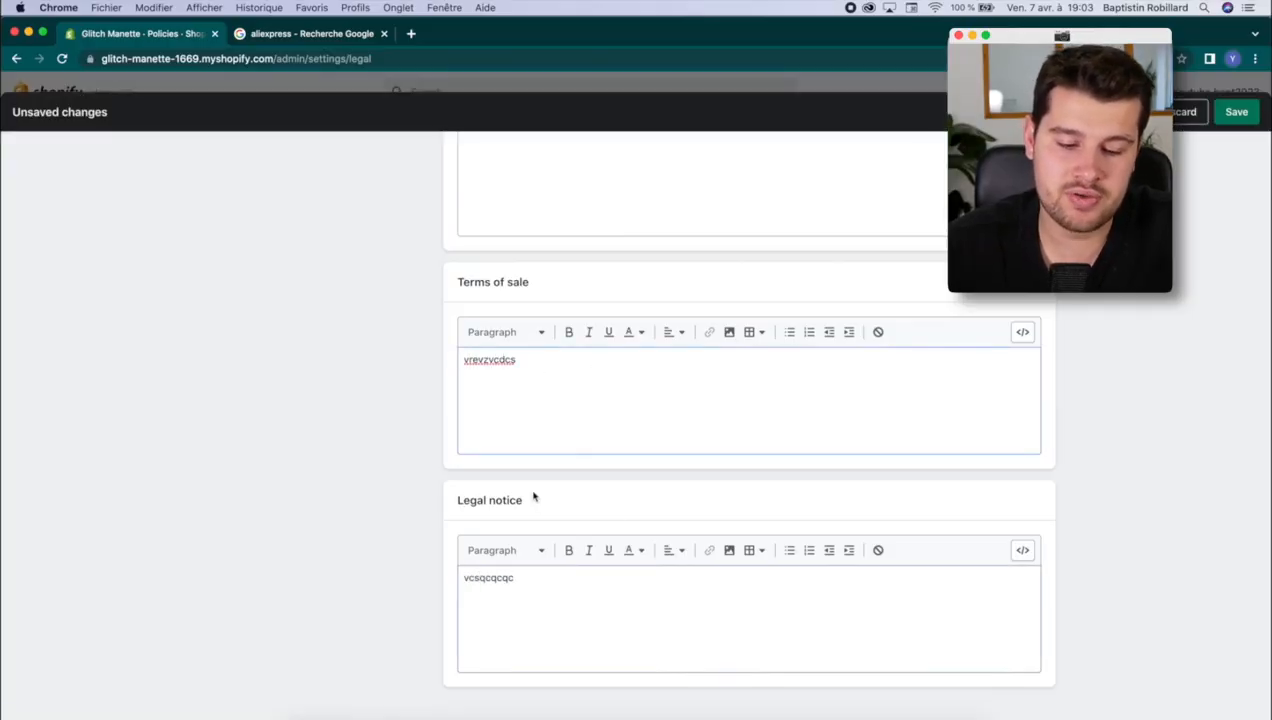
# Step: Enter "vzdcqd" as placeholder text for the privacy policy, then save the policies and close the settings
pyautogui.scroll(10, 533, 496)
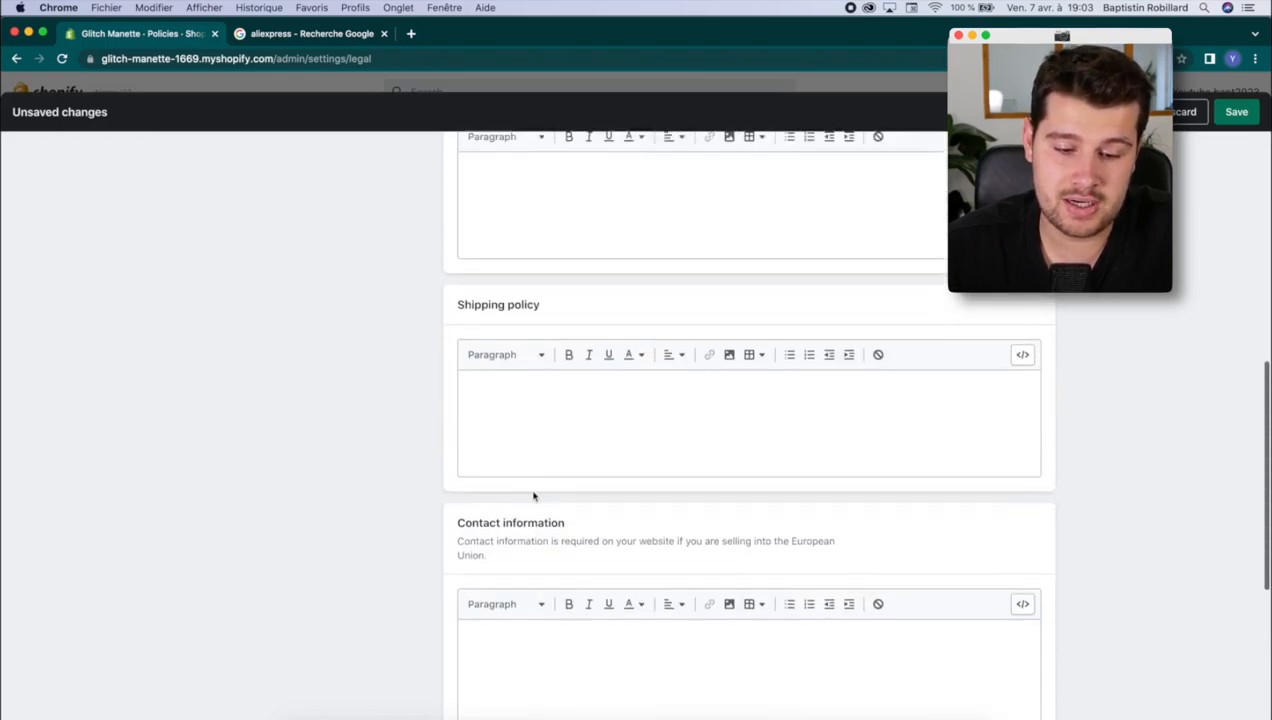
pyautogui.scroll(2, 533, 491)
pyautogui.click(537, 579)
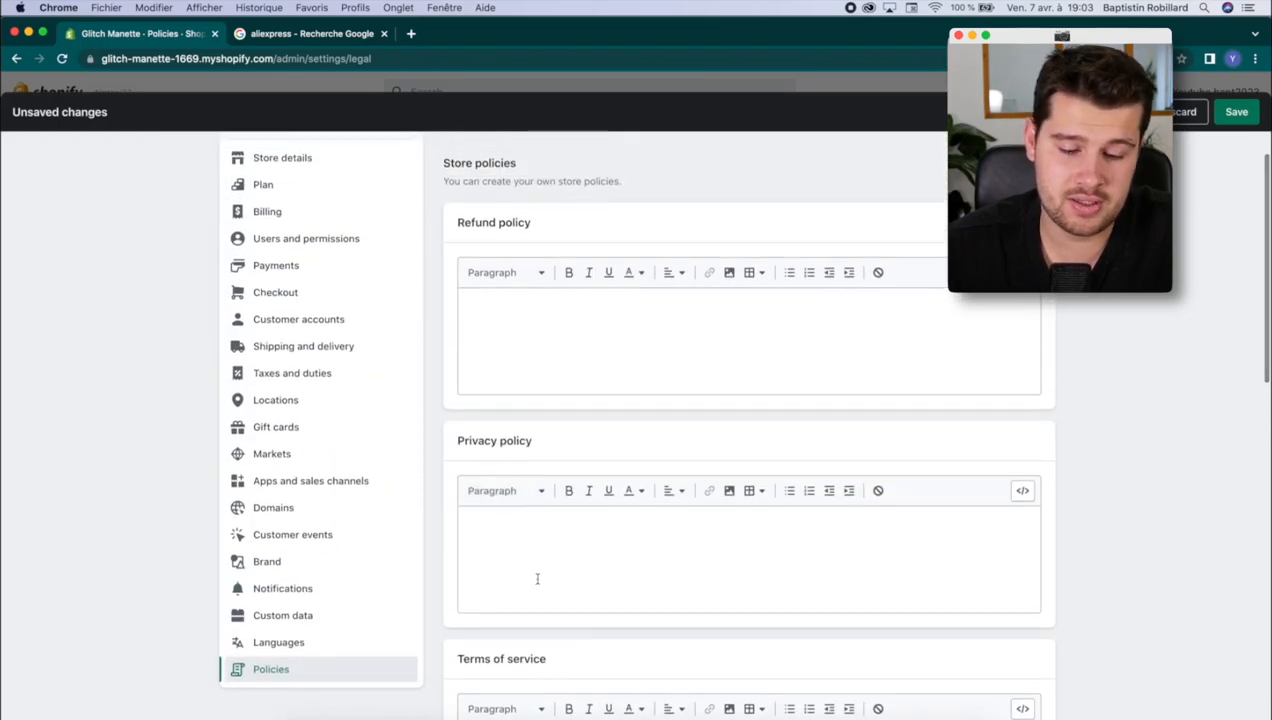
pyautogui.write('vzdcqd')
pyautogui.click(1236, 111)
pyautogui.click(1247, 110)
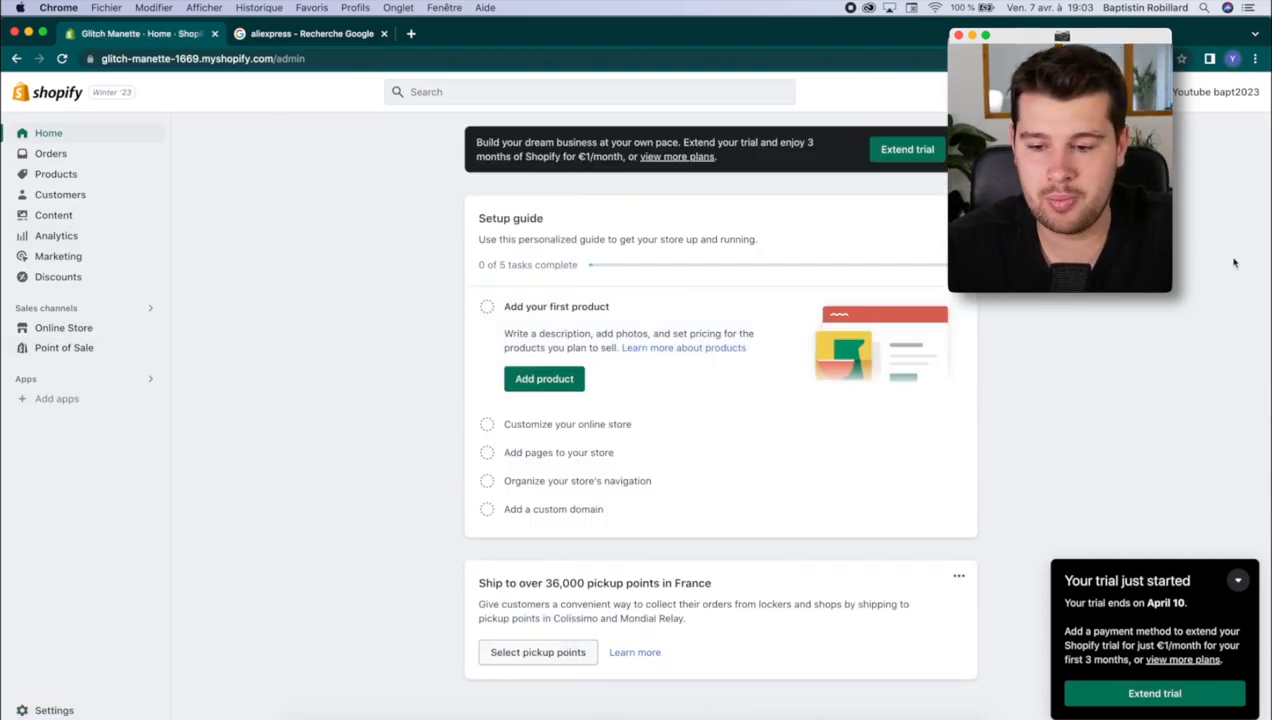
# Step: Change the Shopify account's preferred language to Français, save it, and reload the store admin
pyautogui.click(1235, 98)
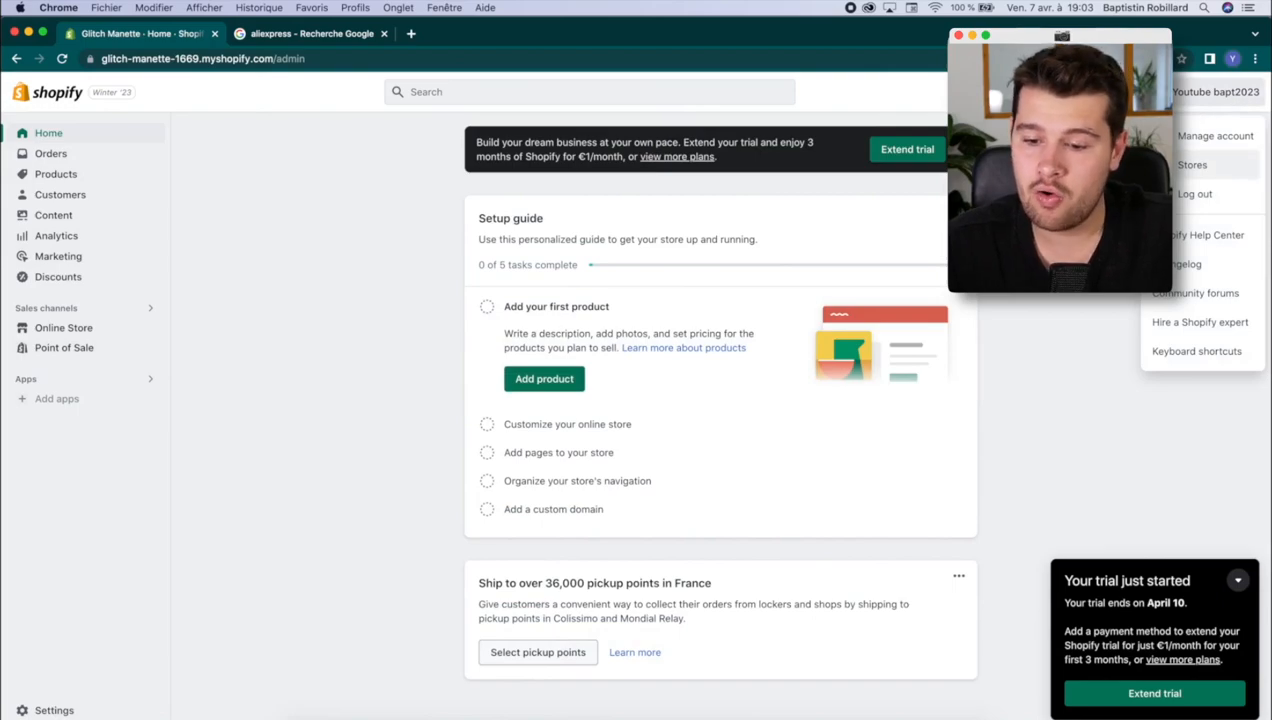
pyautogui.click(1200, 140)
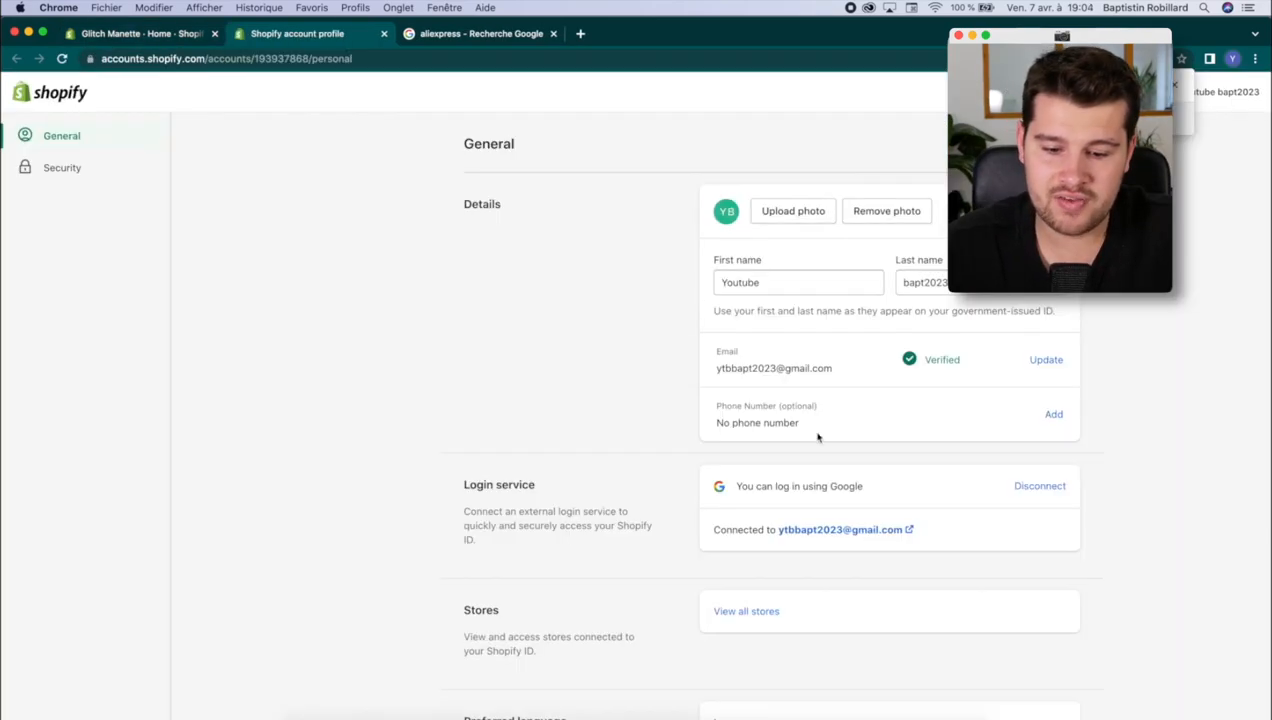
pyautogui.scroll(-5, 817, 437)
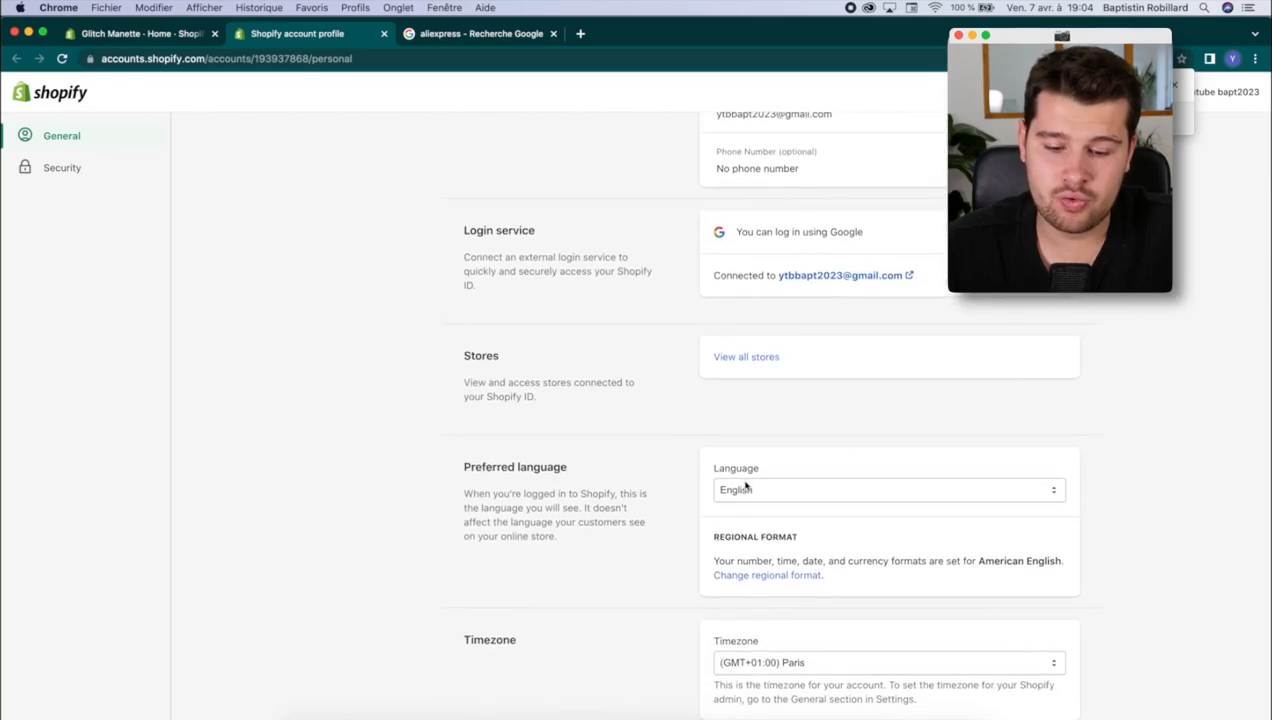
pyautogui.click(742, 488)
pyautogui.click(746, 518)
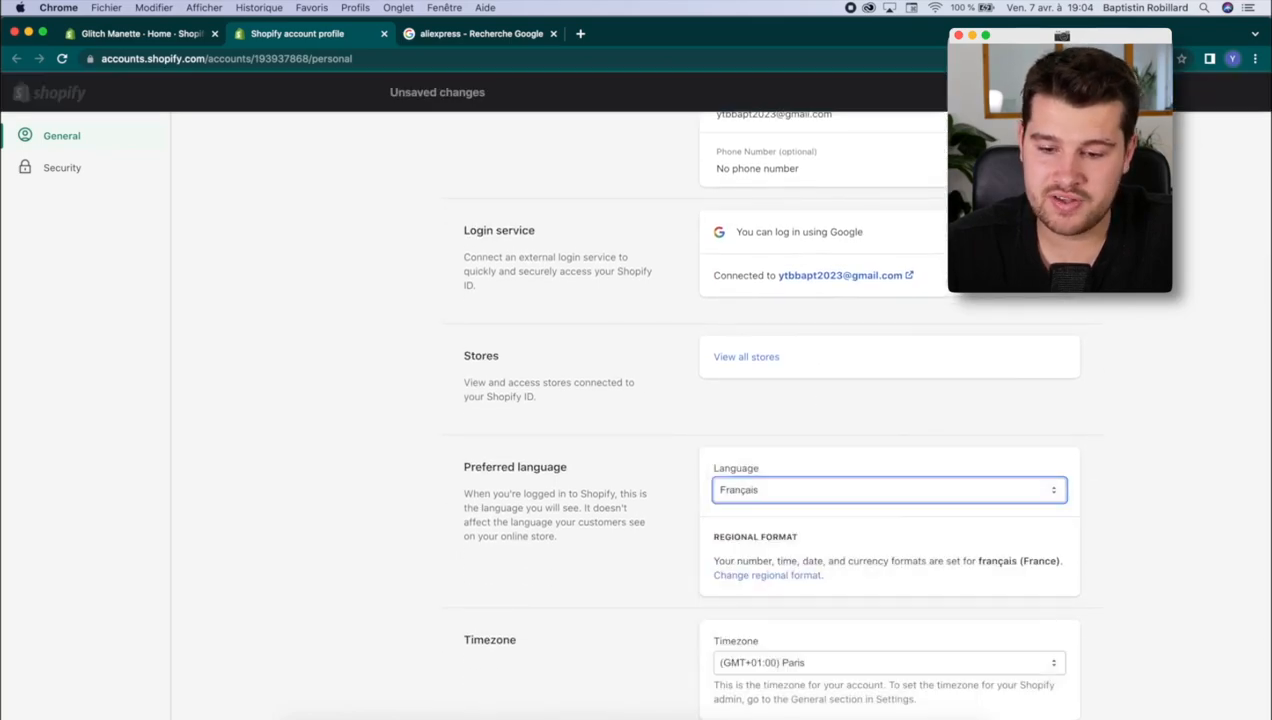
pyautogui.click(1077, 91)
pyautogui.click(382, 34)
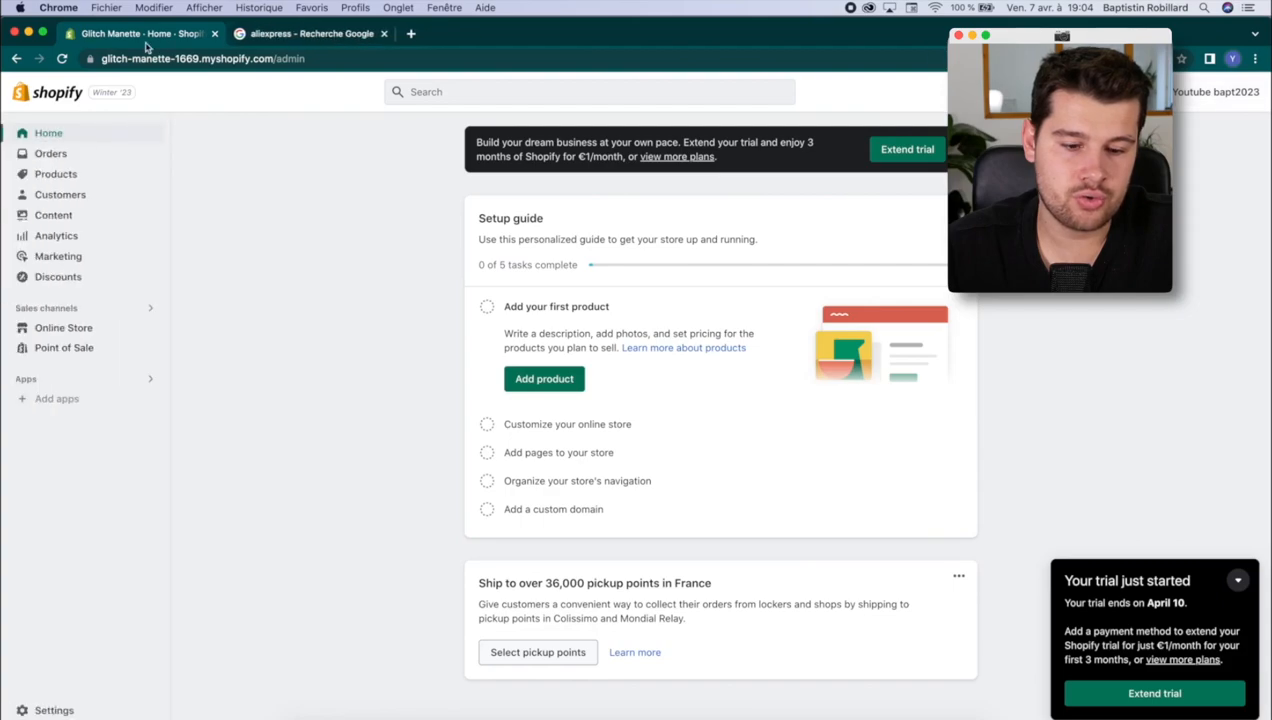
pyautogui.click(61, 58)
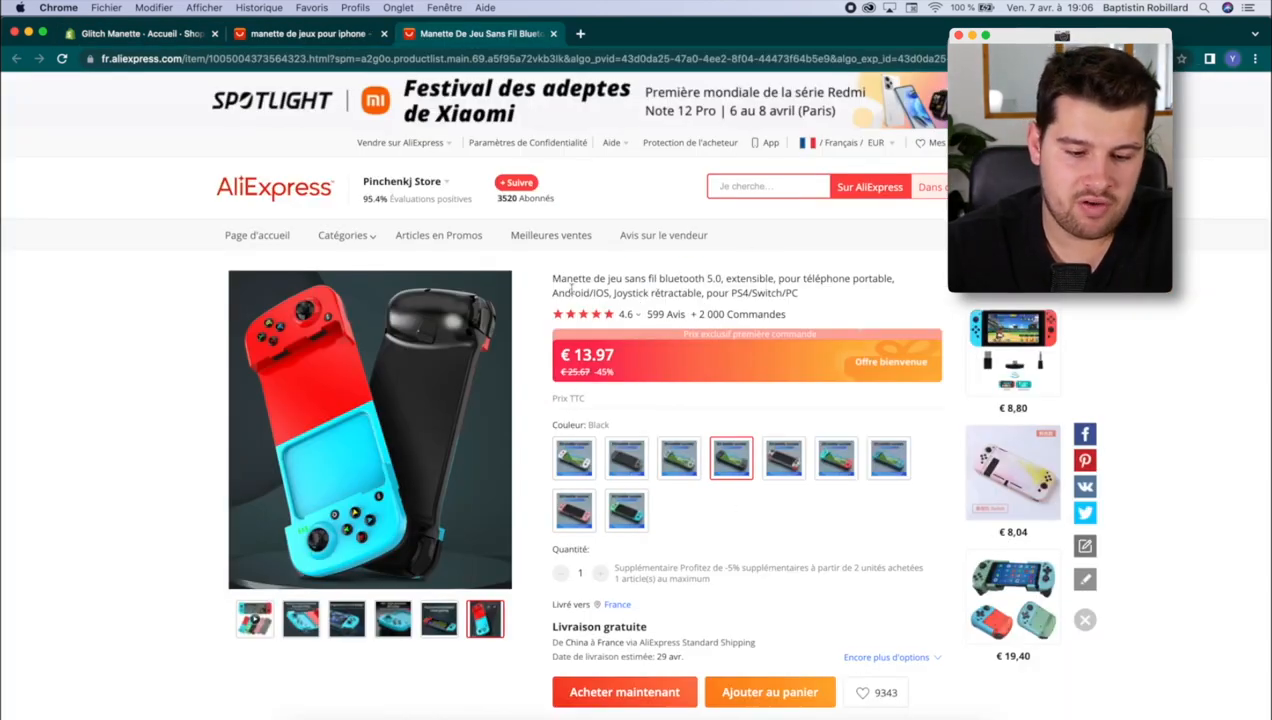
pyautogui.scroll(-2, 570, 289)
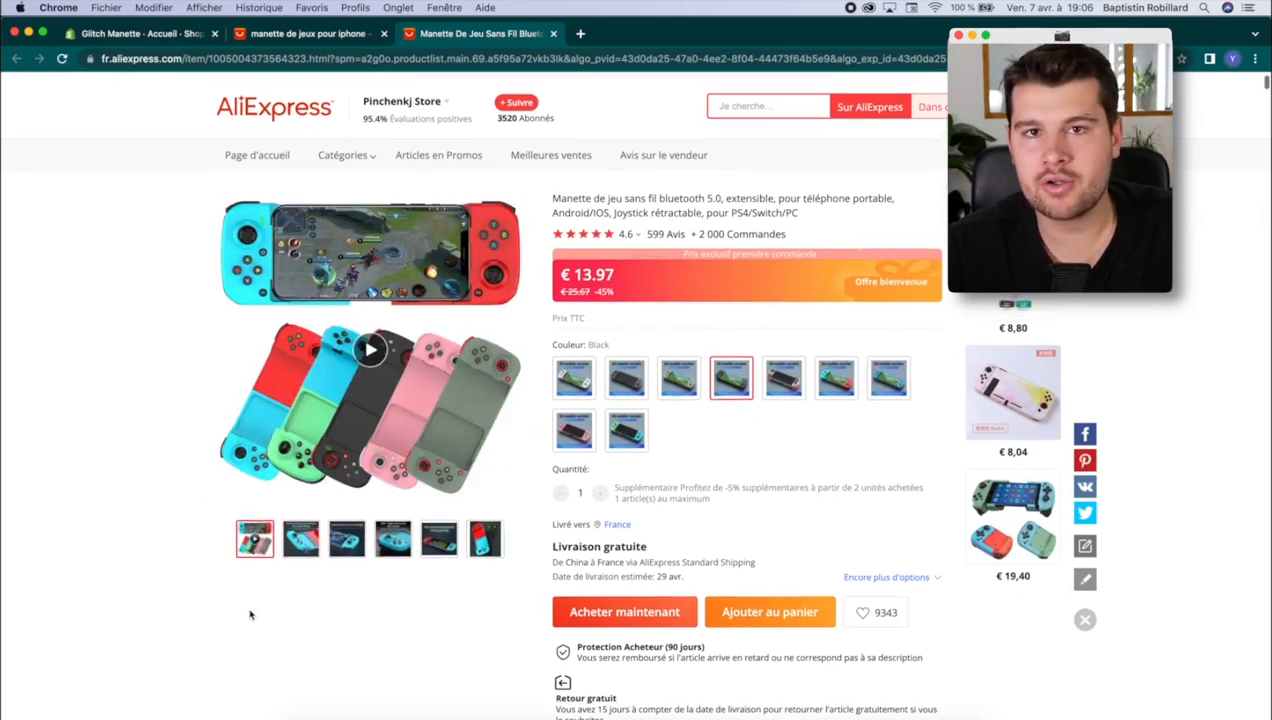
pyautogui.scroll(2, 245, 605)
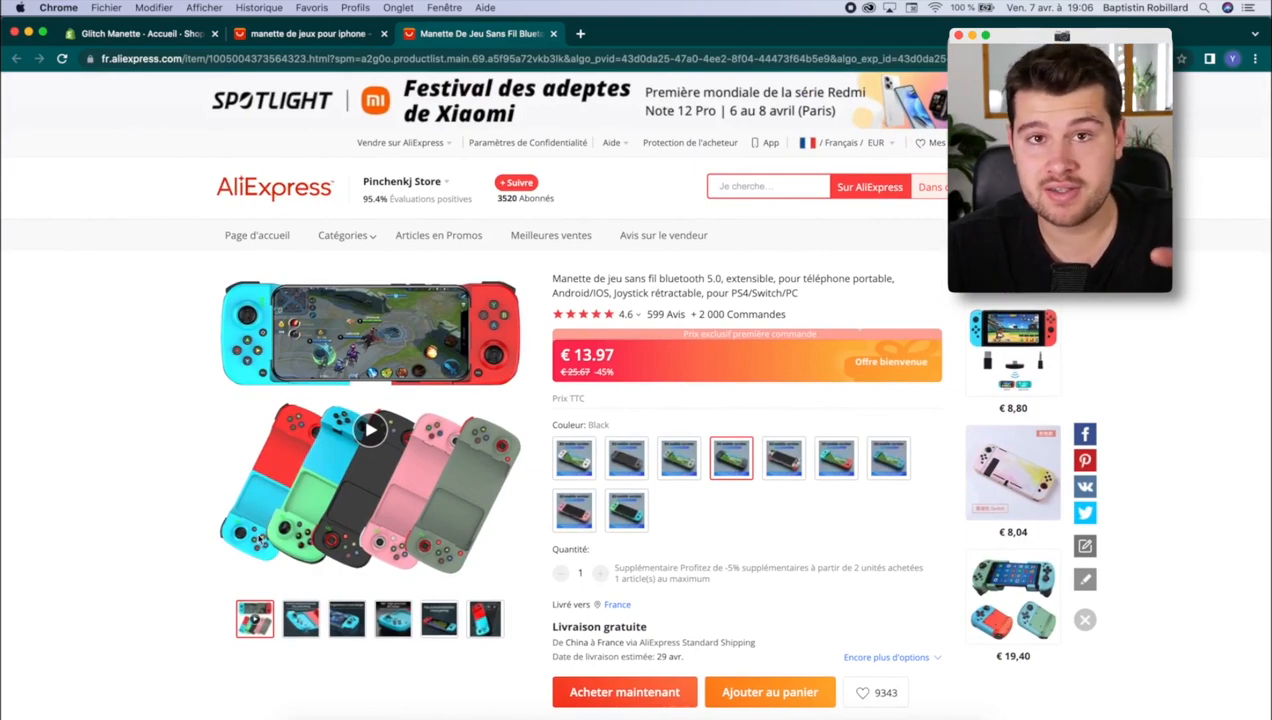
# Step: Switch to the Shopify admin and upload the compressed theme file "Sylys STA 1.9.1 unprotected.zip" to the online store's theme library
pyautogui.click(175, 38)
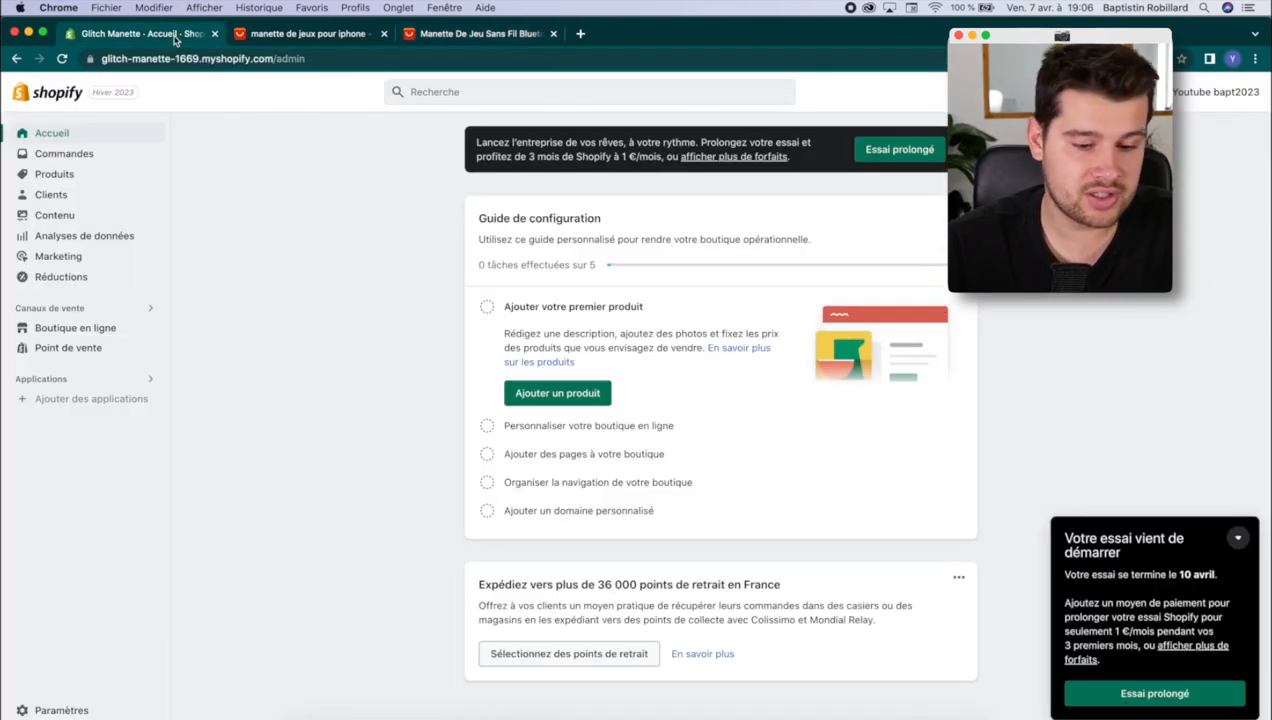
pyautogui.click(105, 334)
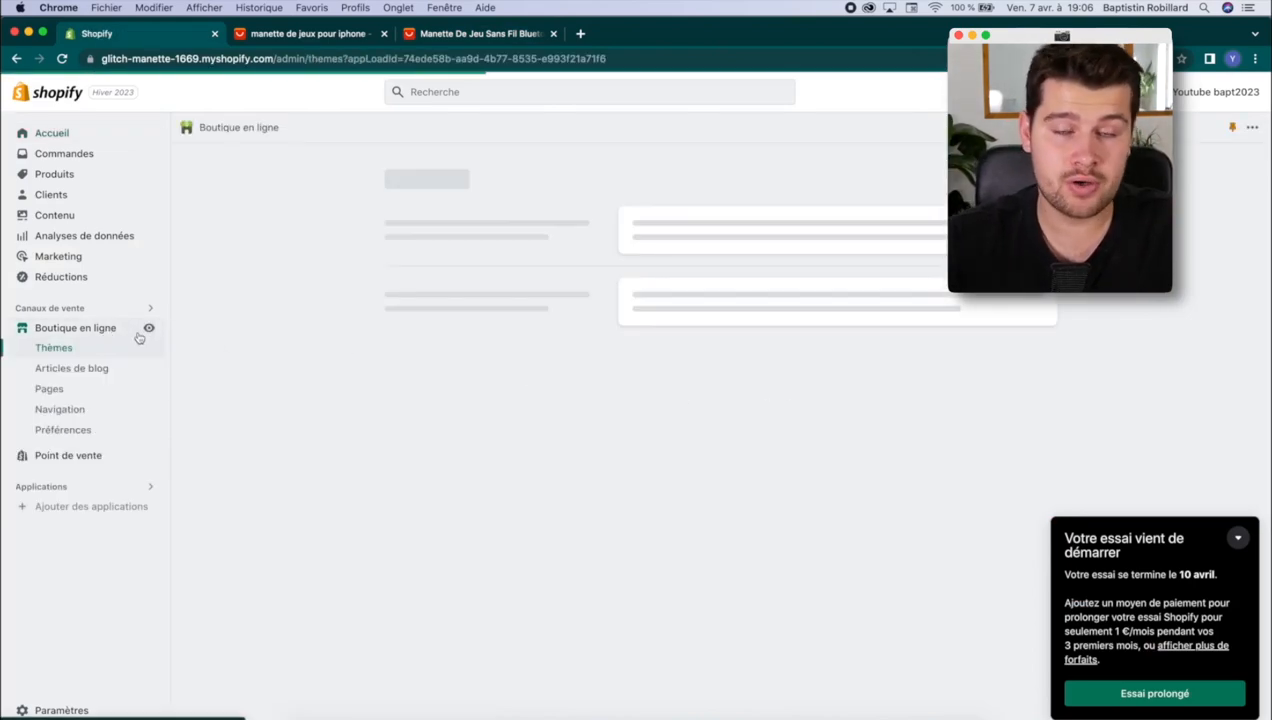
pyautogui.scroll(-5, 1010, 516)
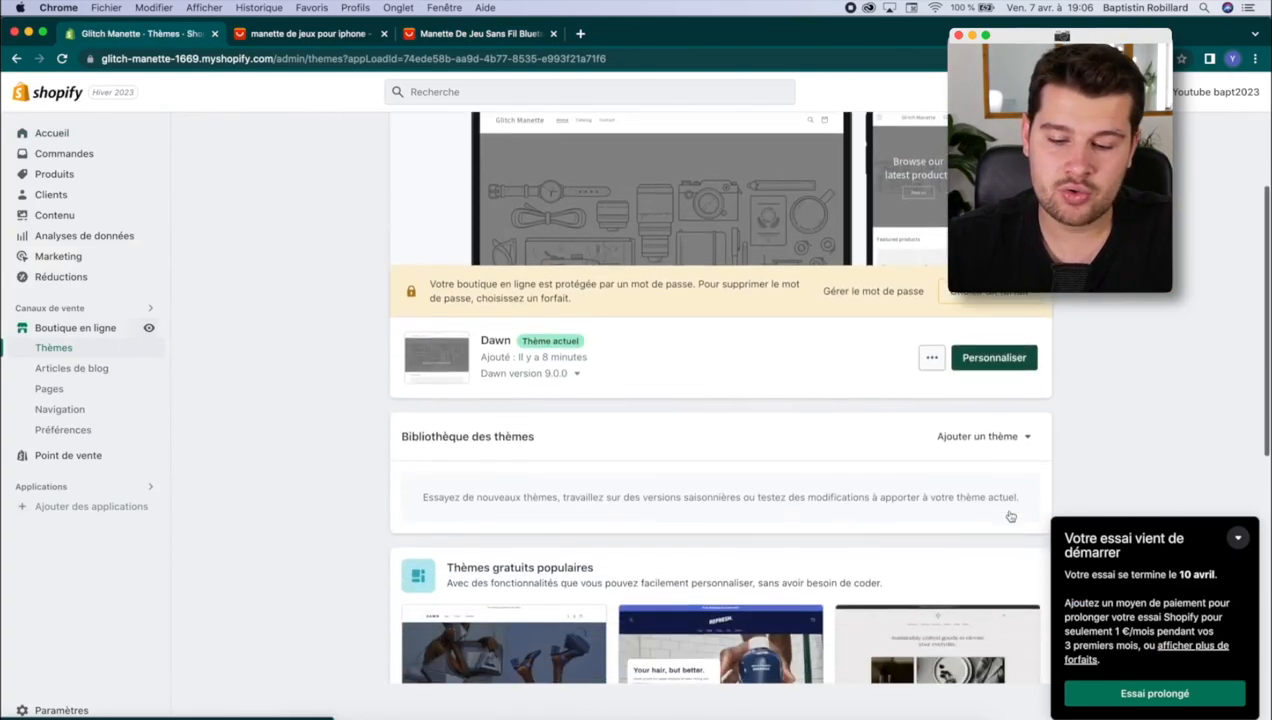
pyautogui.click(985, 326)
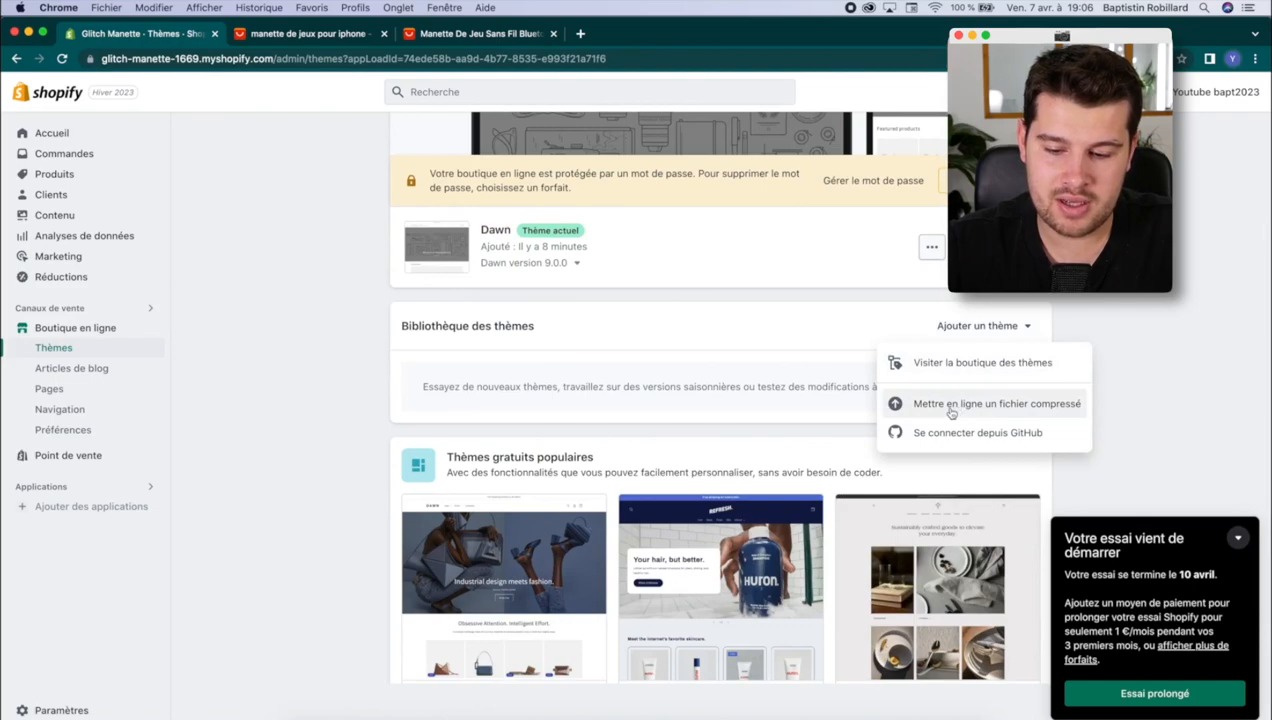
pyautogui.click(987, 406)
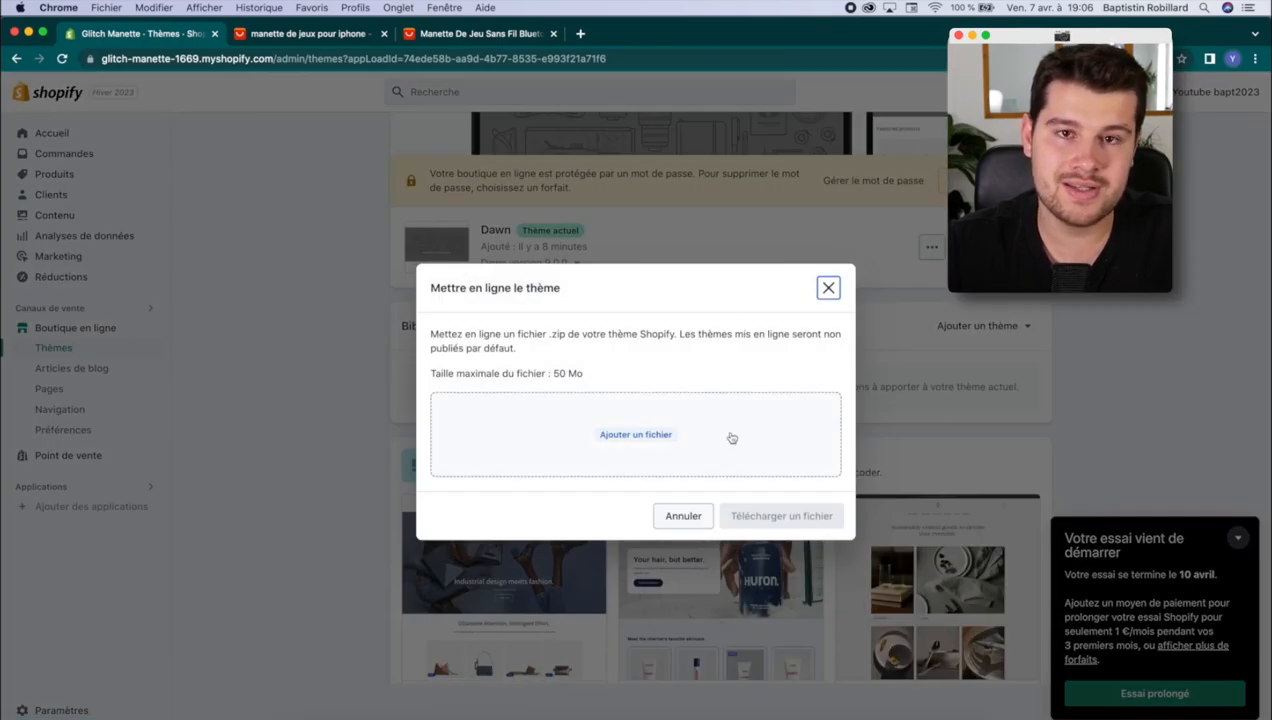
pyautogui.moveTo(753, 437); pyautogui.dragTo(636, 455)
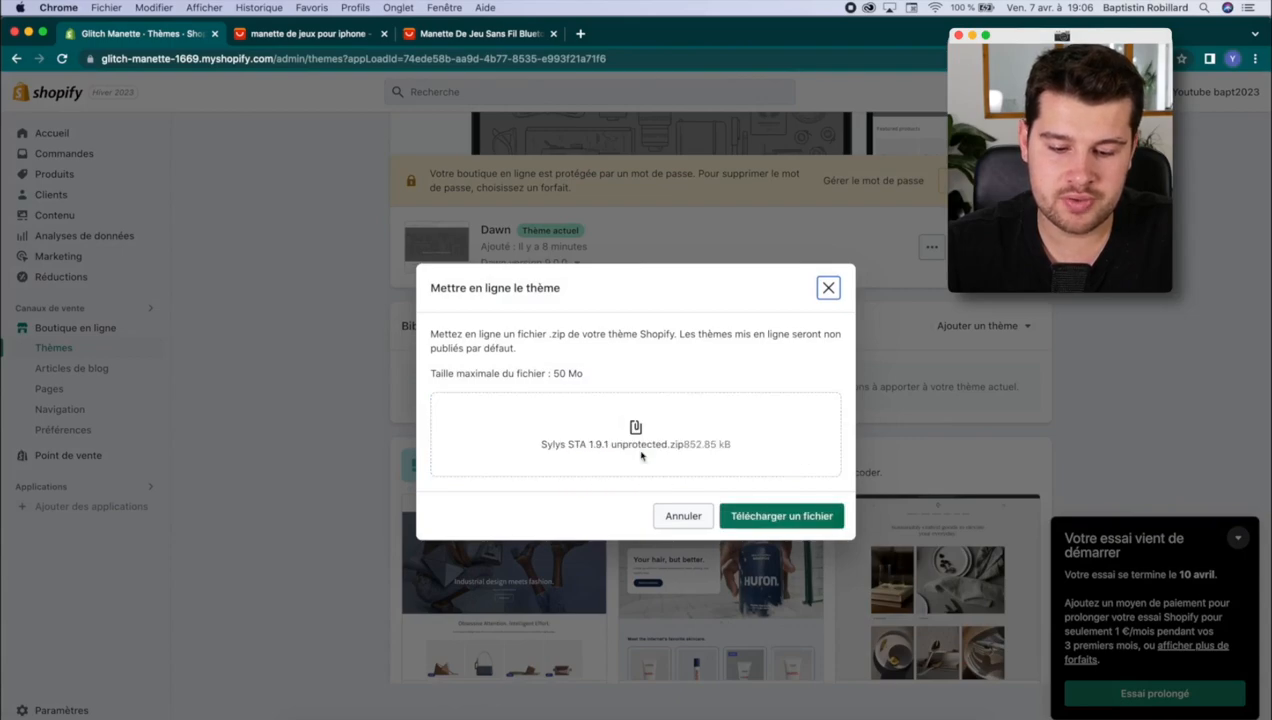
pyautogui.click(790, 518)
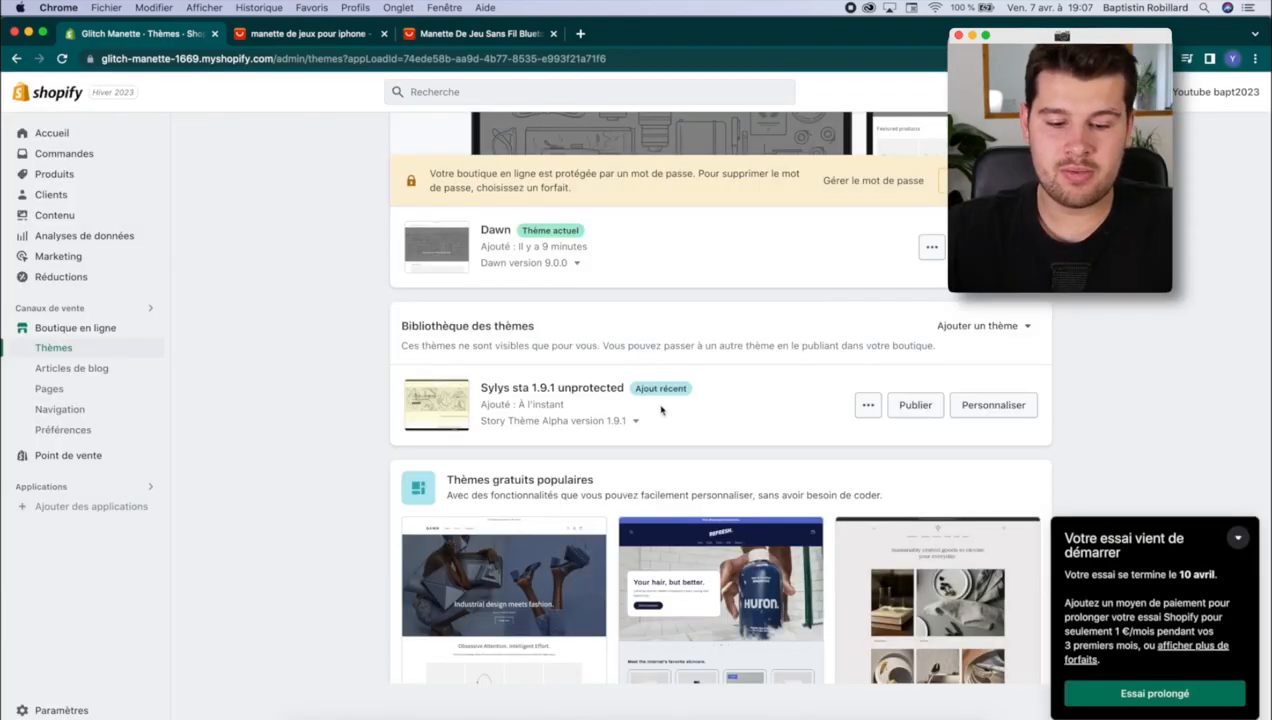
# Step: Publish the uploaded Sylys sta 1.9.1 unprotected theme in place of Dawn
pyautogui.click(915, 405)
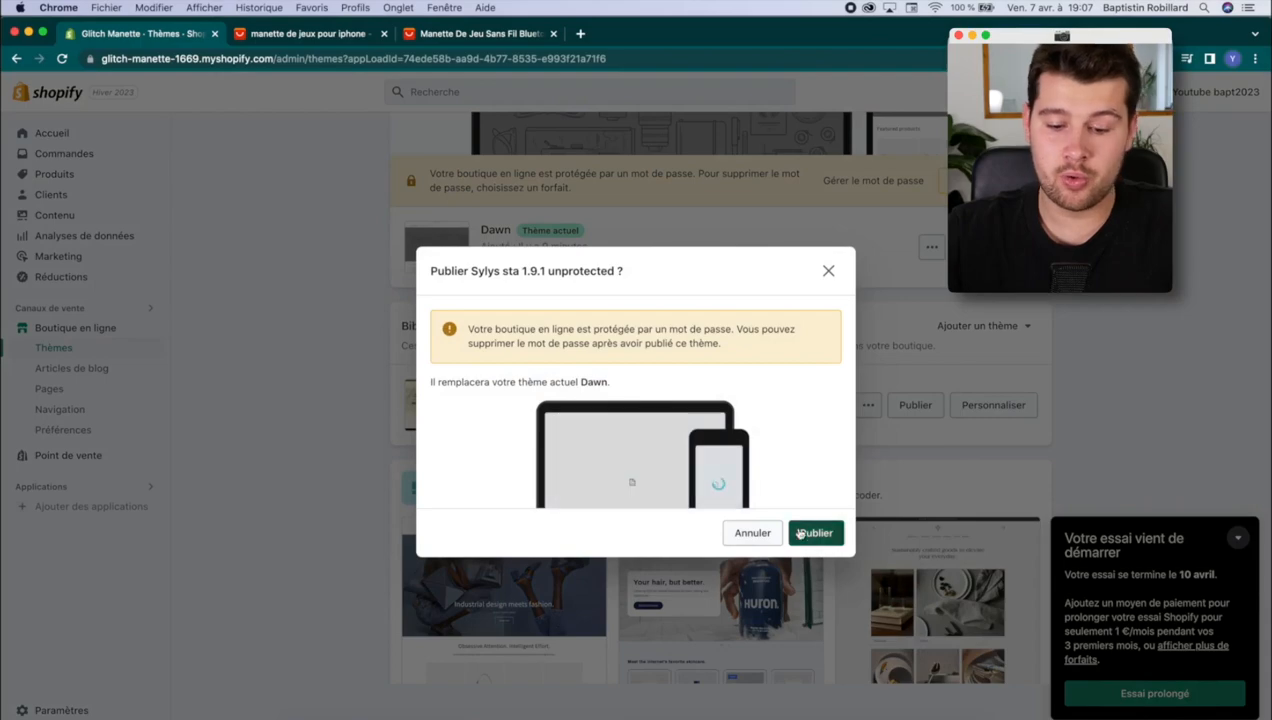
pyautogui.click(803, 535)
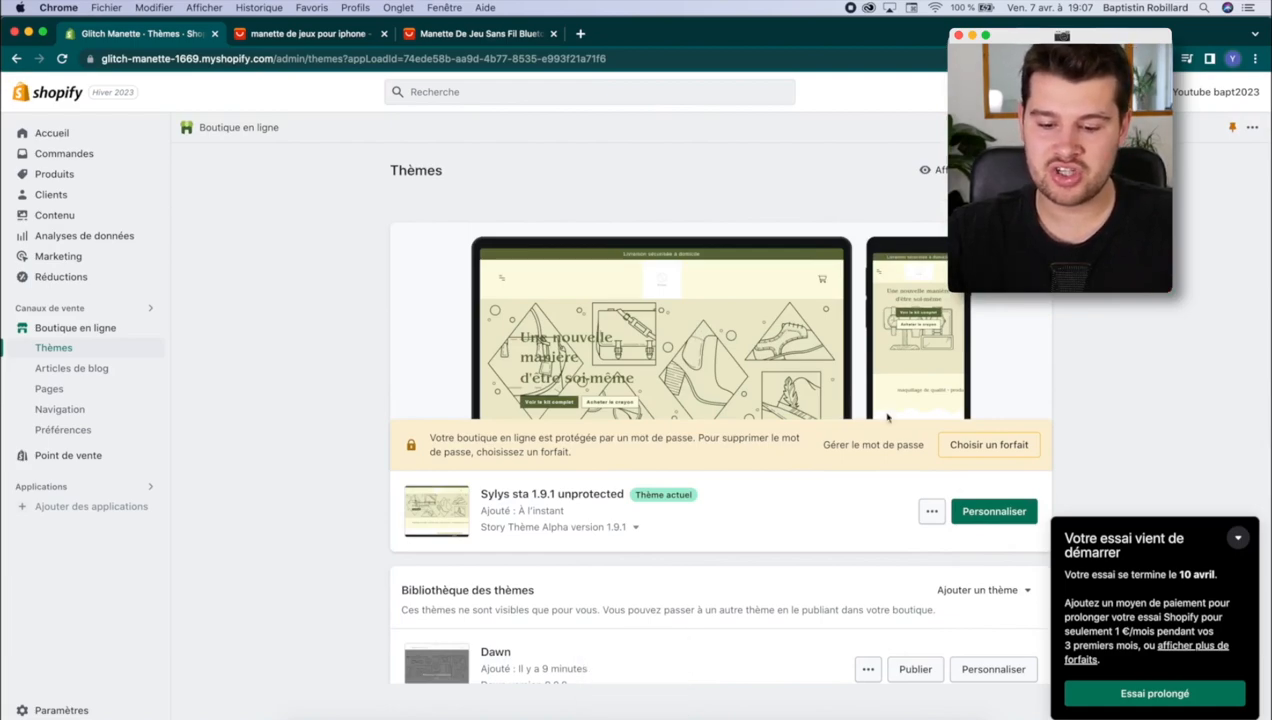
pyautogui.click(931, 512)
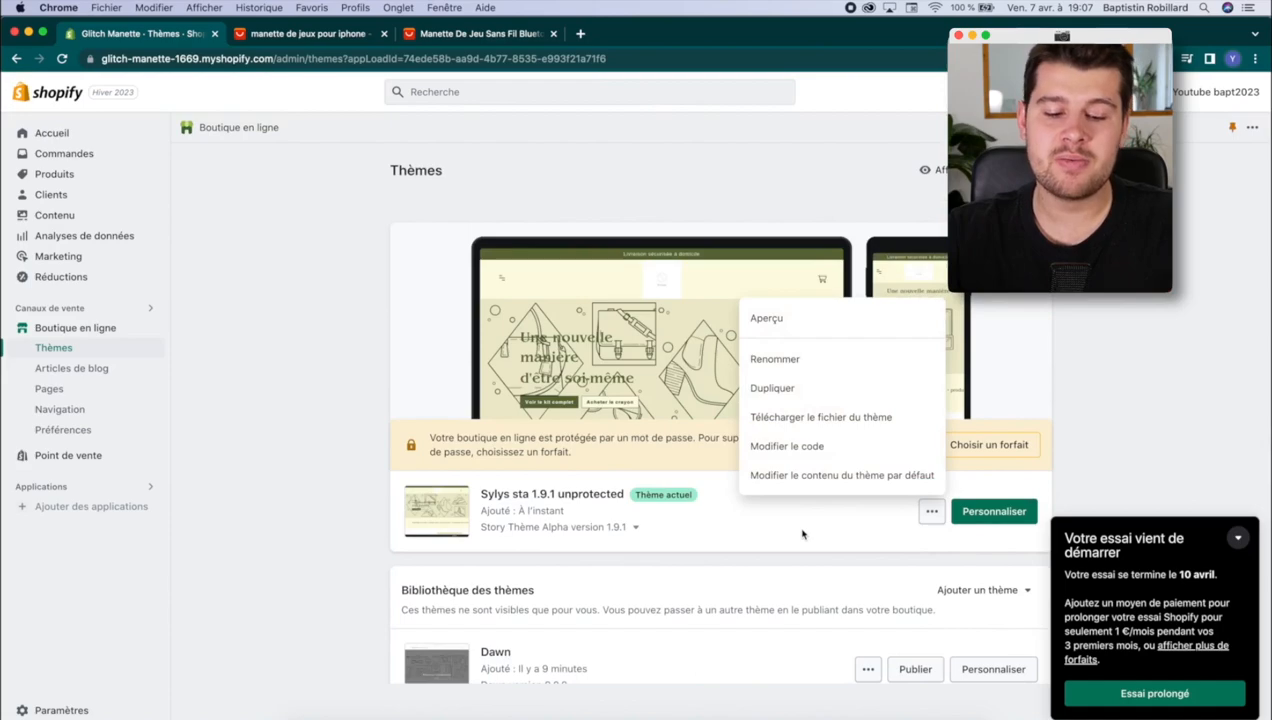
pyautogui.click(801, 534)
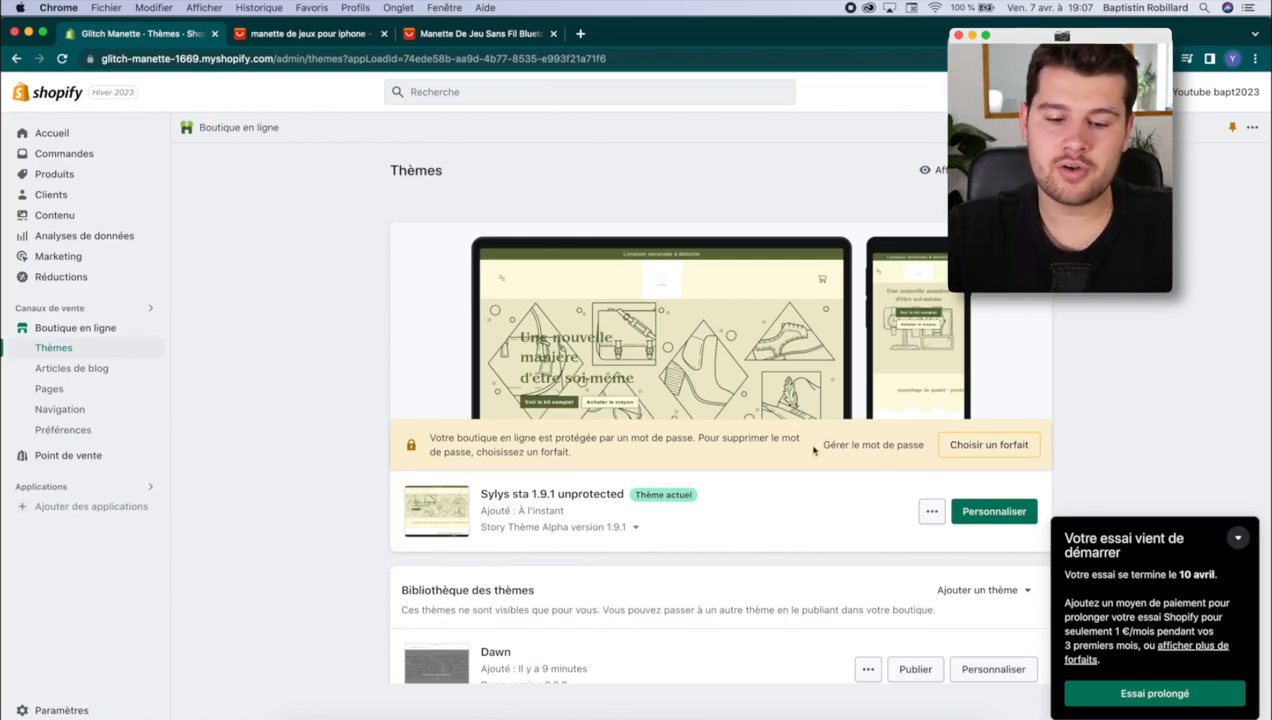
# Step: Start a new product and title it "Manette de jeu - Glitch"
pyautogui.click(74, 174)
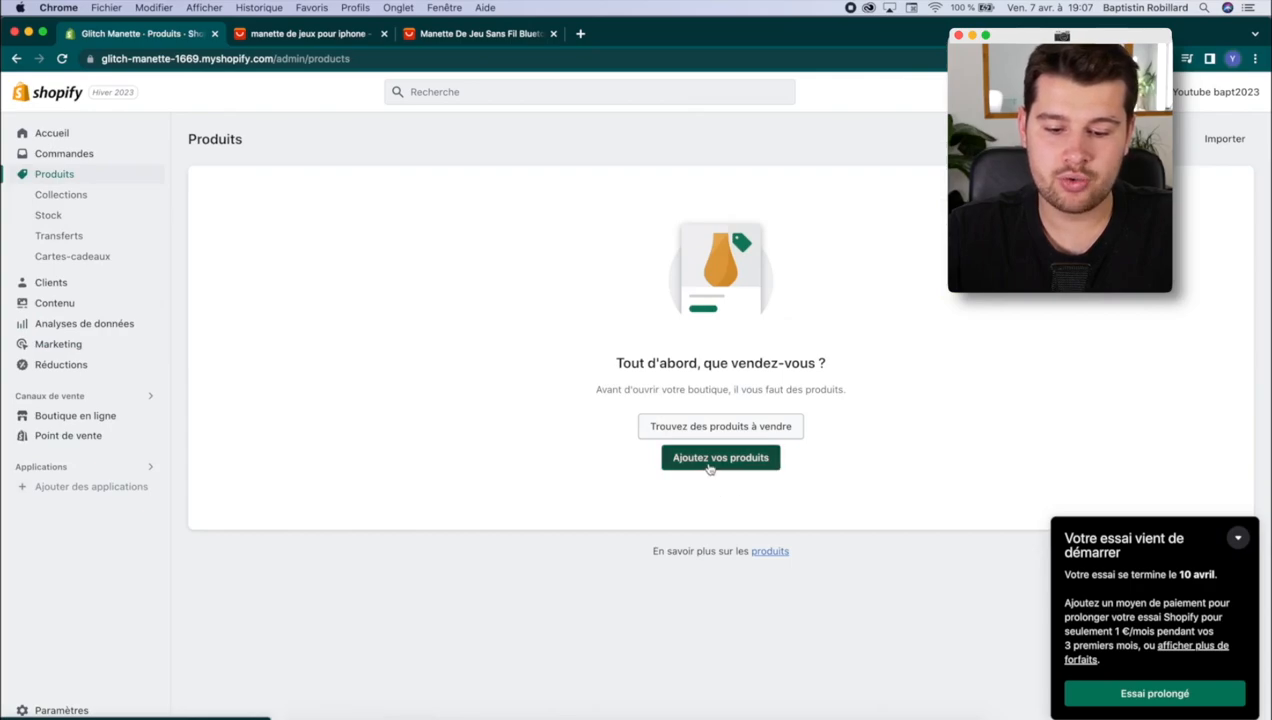
pyautogui.click(707, 462)
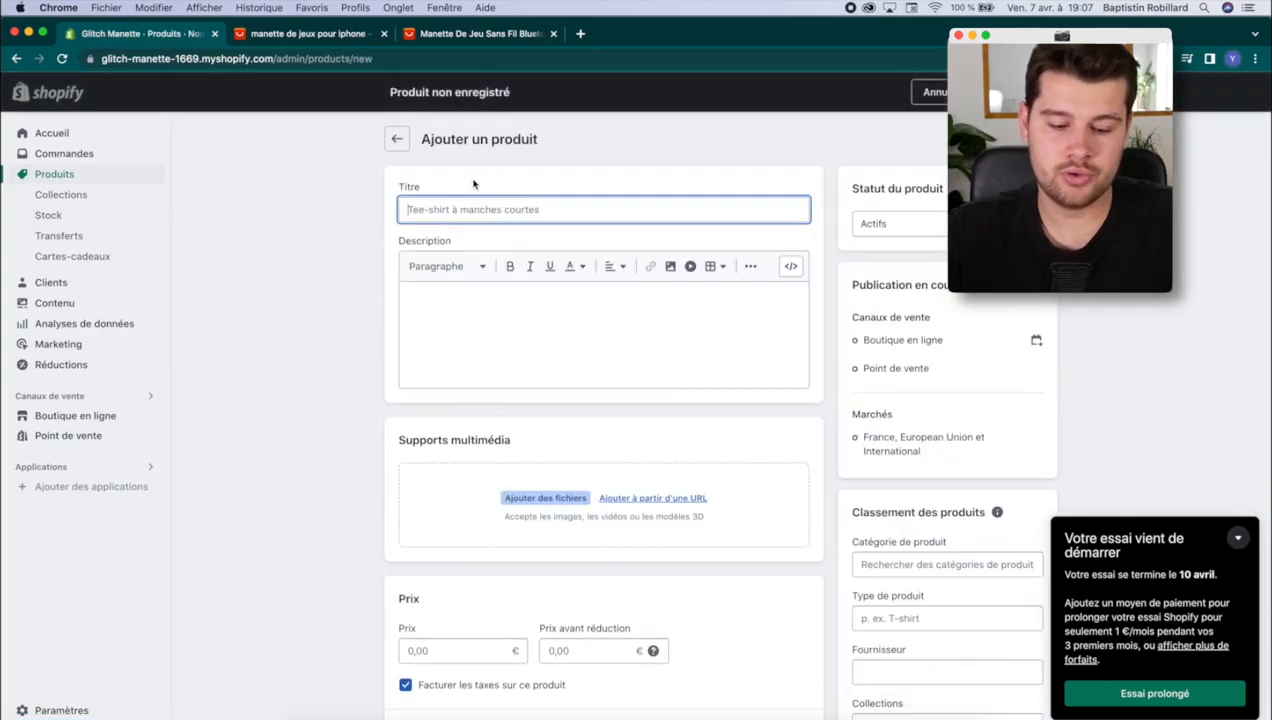
pyautogui.write('M')
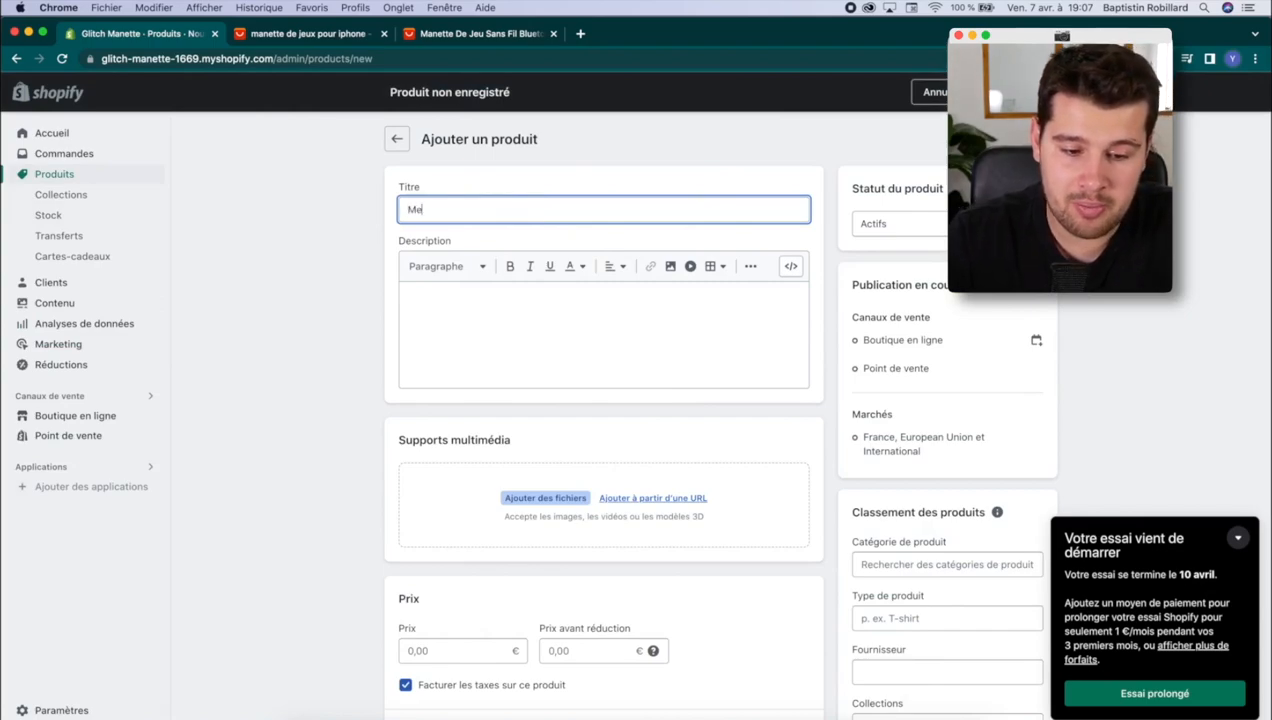
pyautogui.write('a')
pyautogui.write('nette de jeu - Glitch')
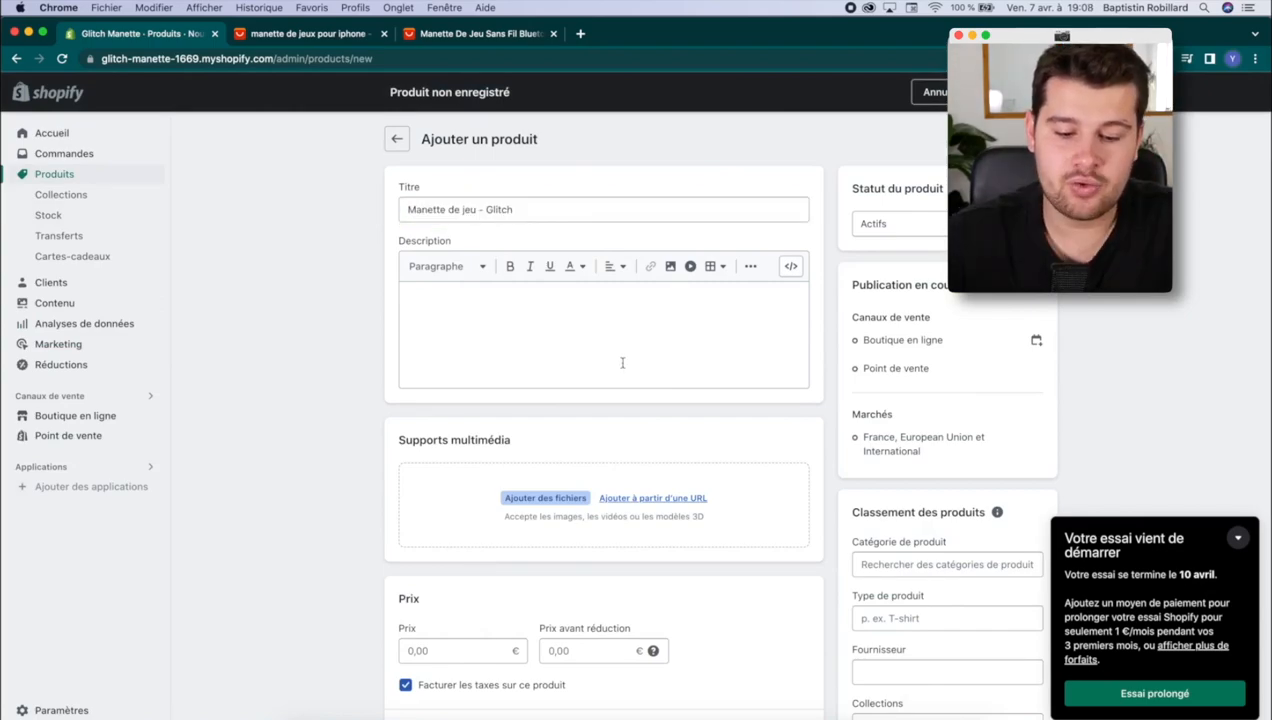
# Step: Set the product's price to 39,90 € and its price before reduction to 59,90 €
pyautogui.scroll(-3, 622, 364)
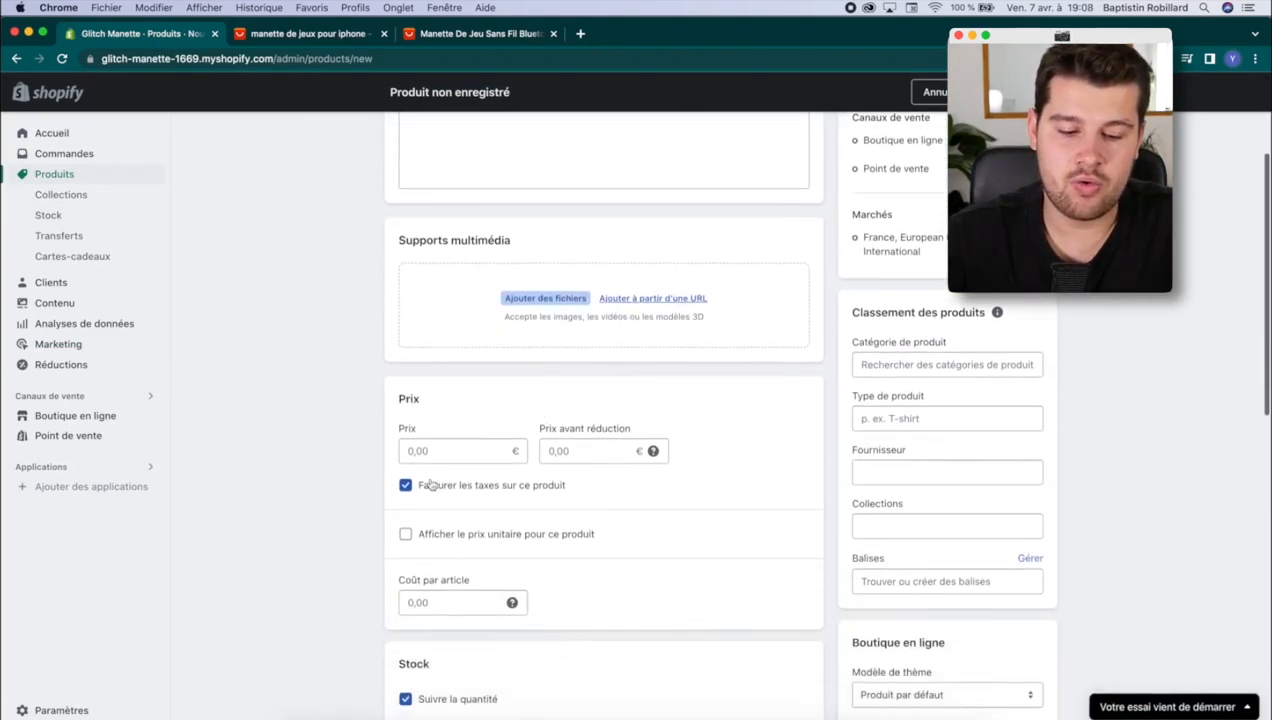
pyautogui.click(423, 453)
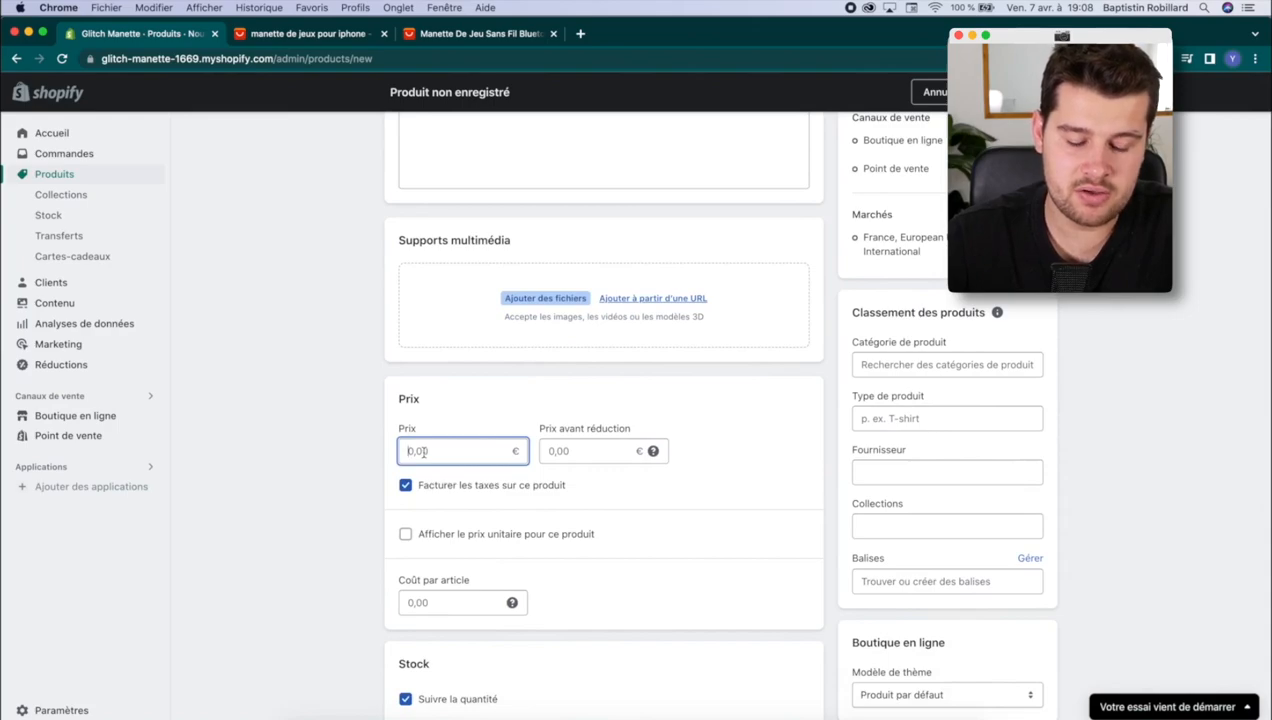
pyautogui.write('39,90')
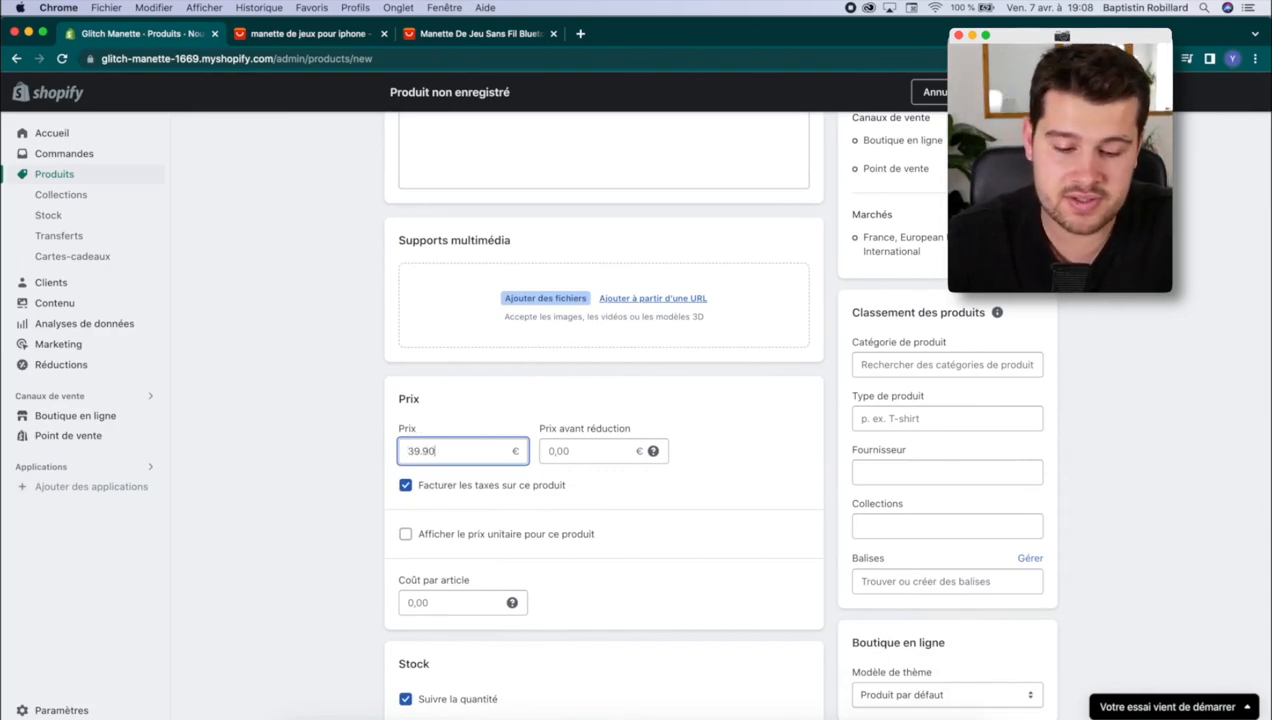
pyautogui.click(576, 451)
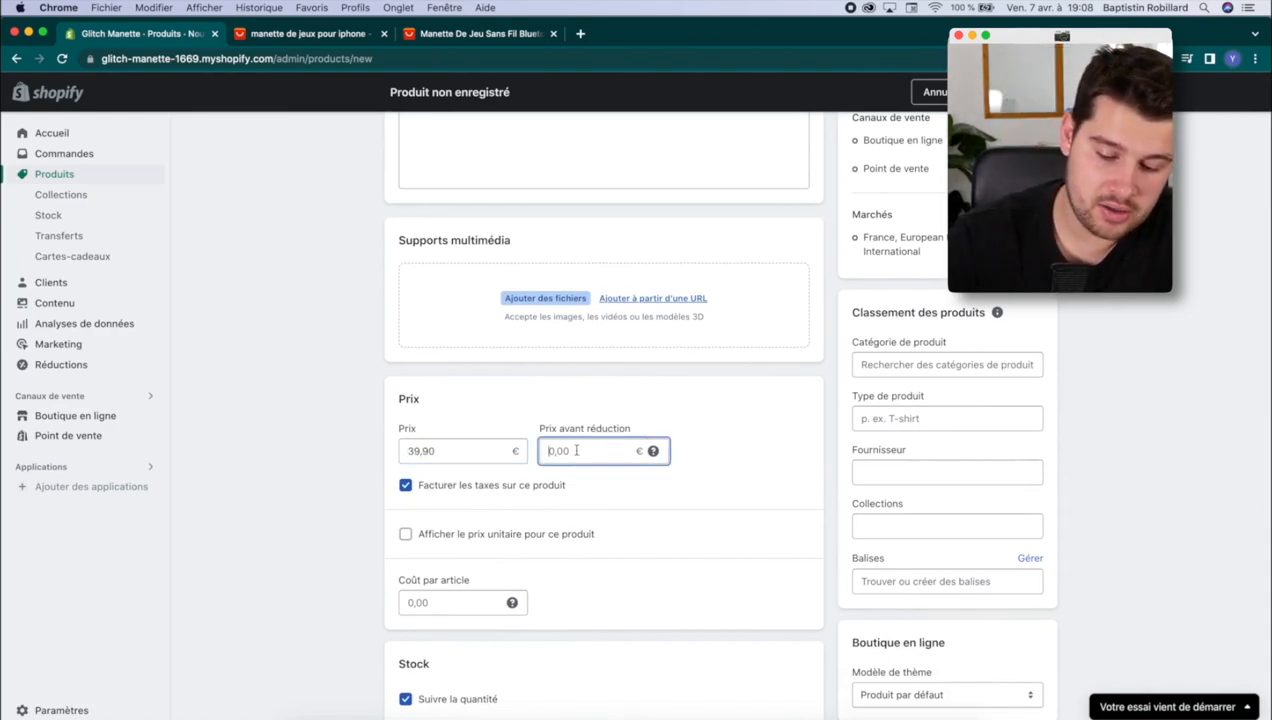
pyautogui.write('59.90')
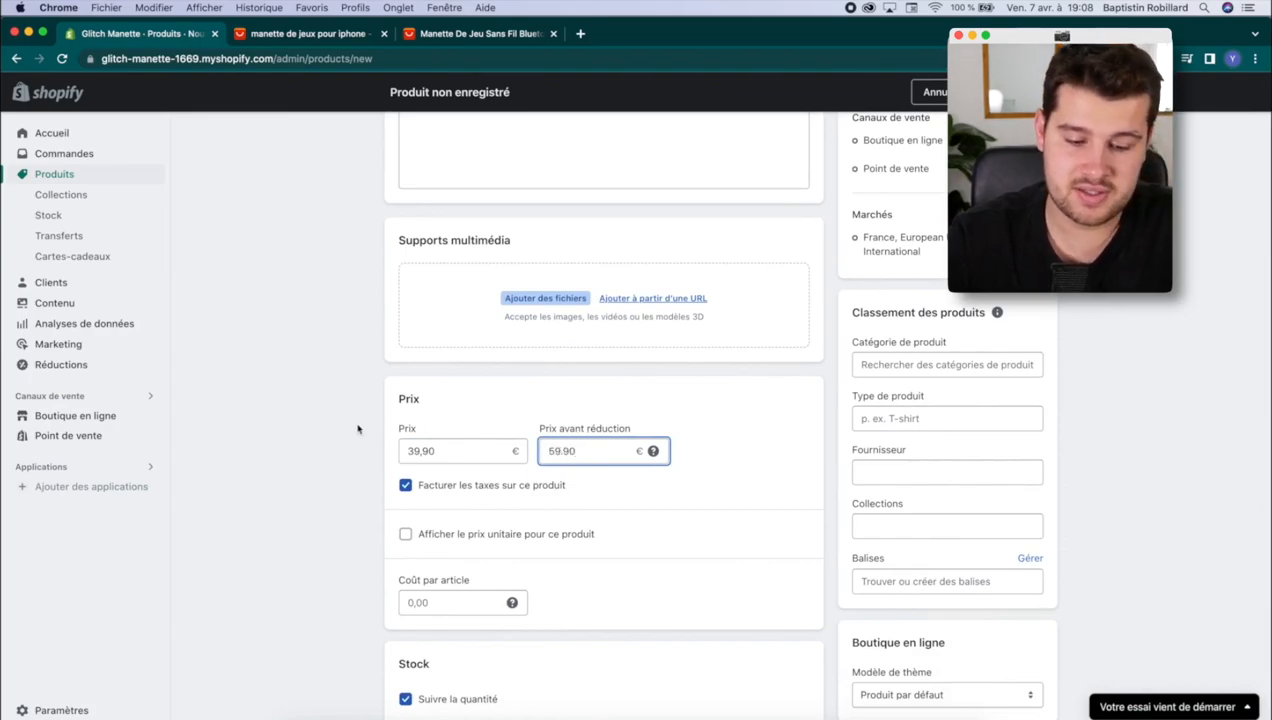
pyautogui.click(358, 429)
# Step: Turn off quantity tracking for the product's stock and save the product
pyautogui.scroll(-5, 340, 440)
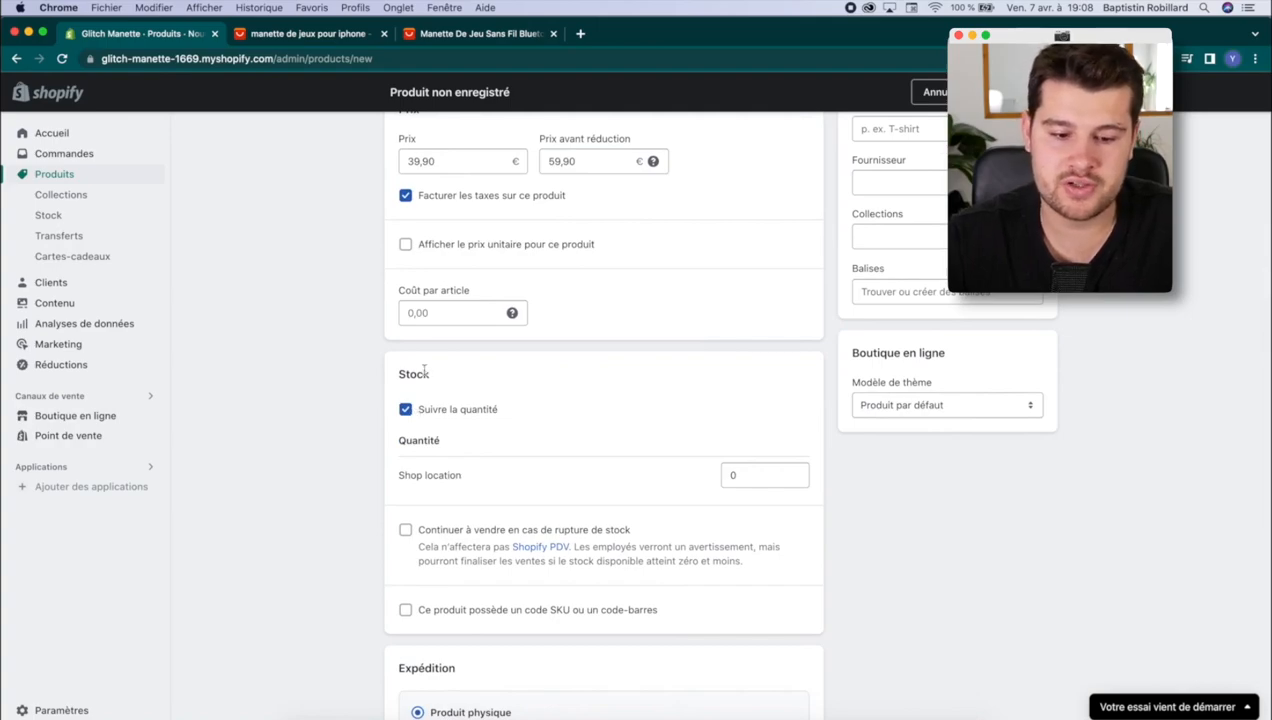
pyautogui.click(406, 410)
pyautogui.scroll(-7, 514, 428)
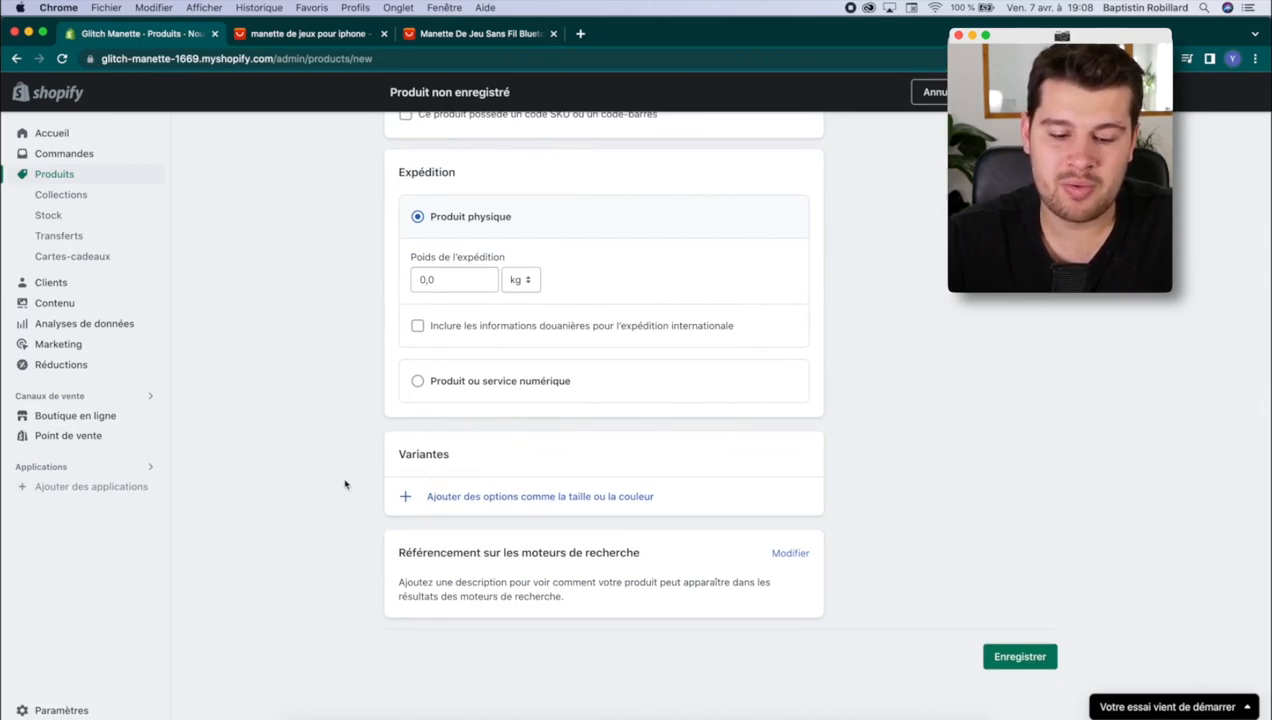
pyautogui.click(1016, 92)
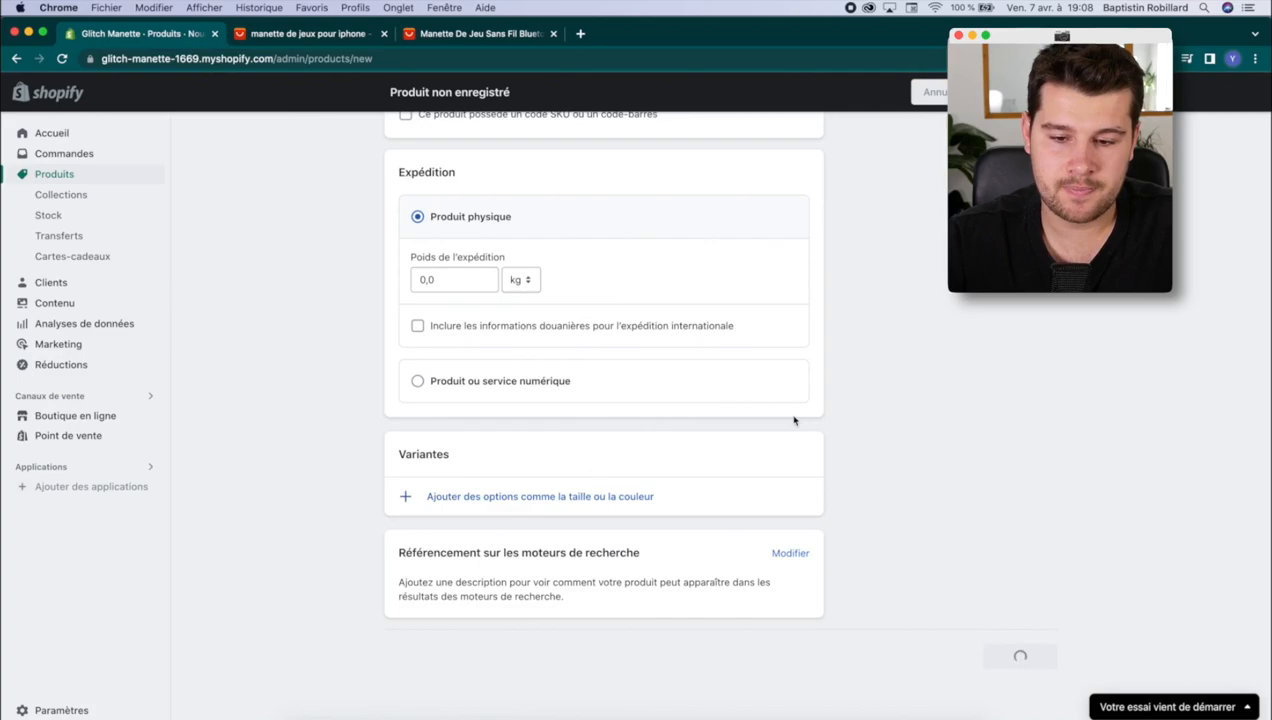
# Step: Try a Couleur variant option with the values Noir and Blanc, and remove it from the product
pyautogui.click(446, 494)
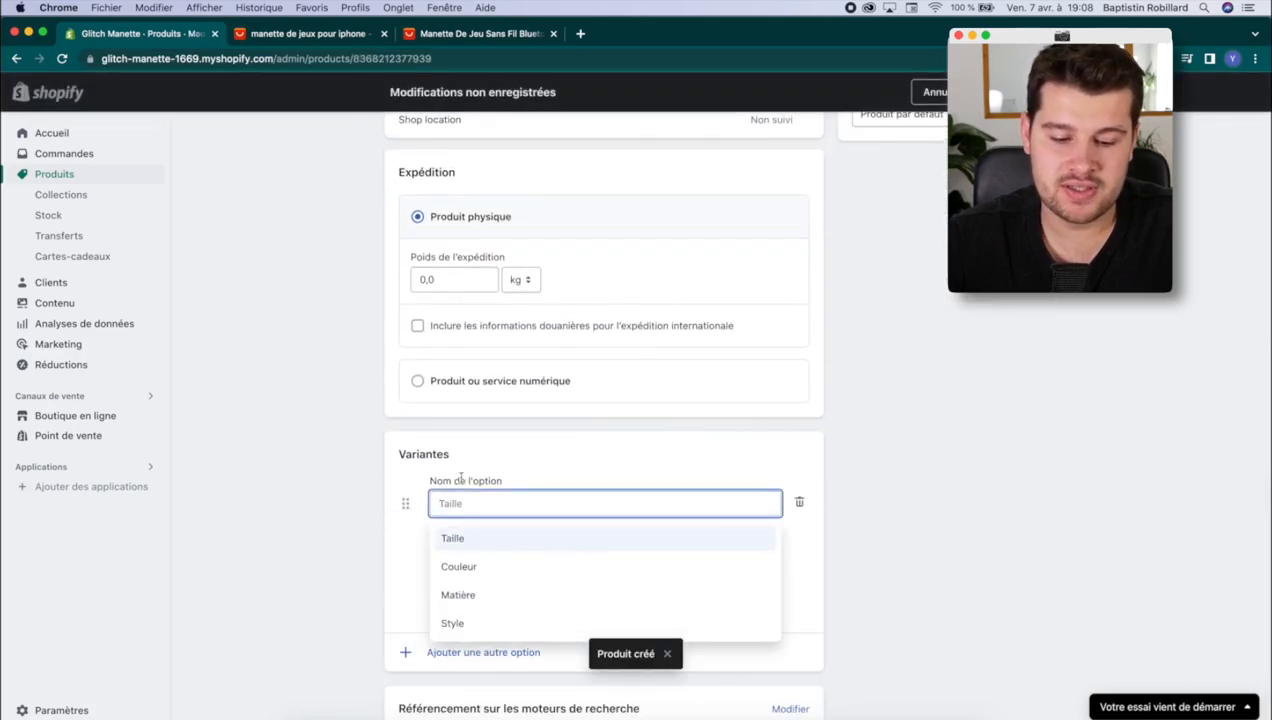
pyautogui.click(474, 567)
pyautogui.press('Tab')
pyautogui.write('N')
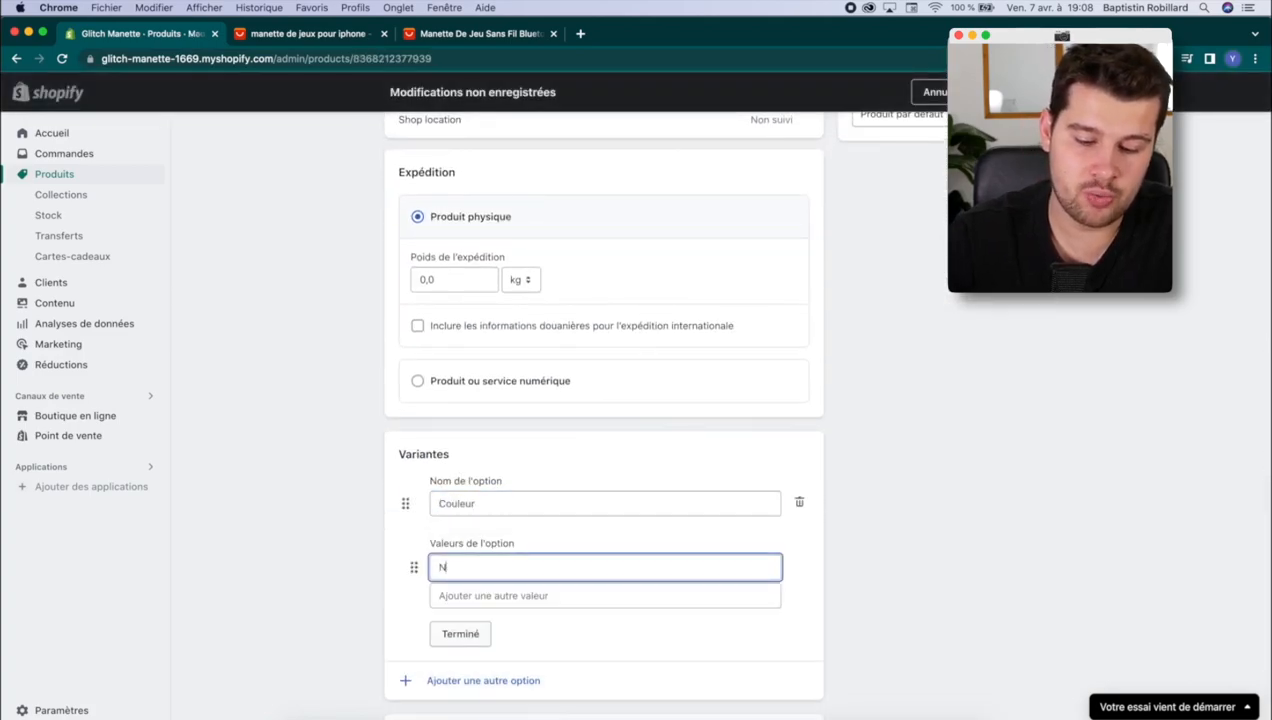
pyautogui.write('oir')
pyautogui.press('Tab')
pyautogui.write('Blan')
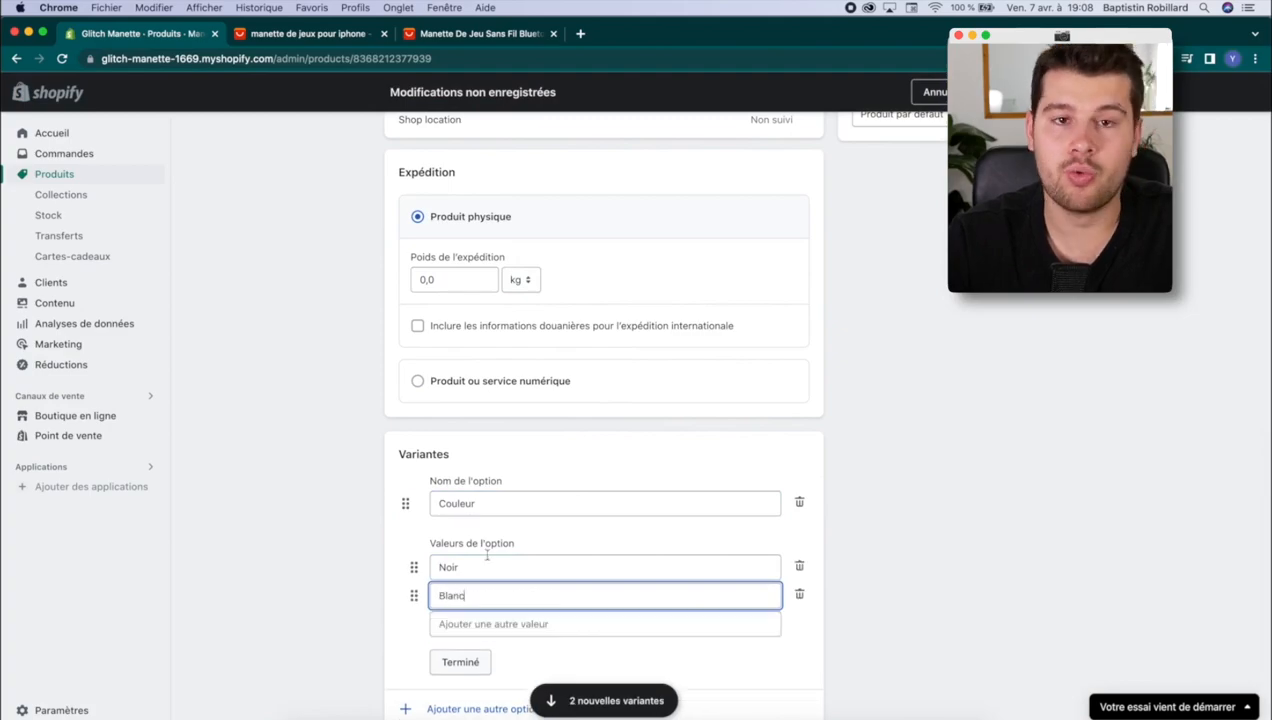
pyautogui.write('c')
pyautogui.click(860, 530)
pyautogui.click(798, 504)
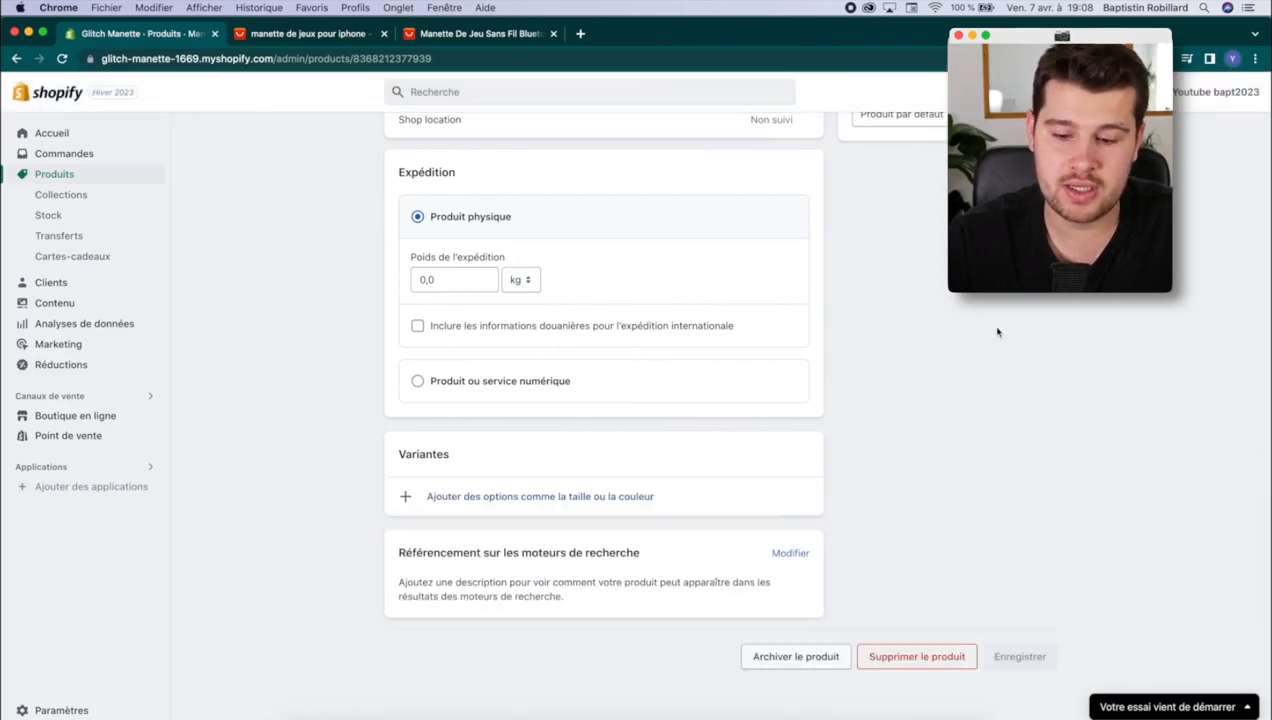
# Step: Capture the red, blue and black controller photo from the AliExpress listing and add it to the Shopify product's media
pyautogui.scroll(10, 997, 332)
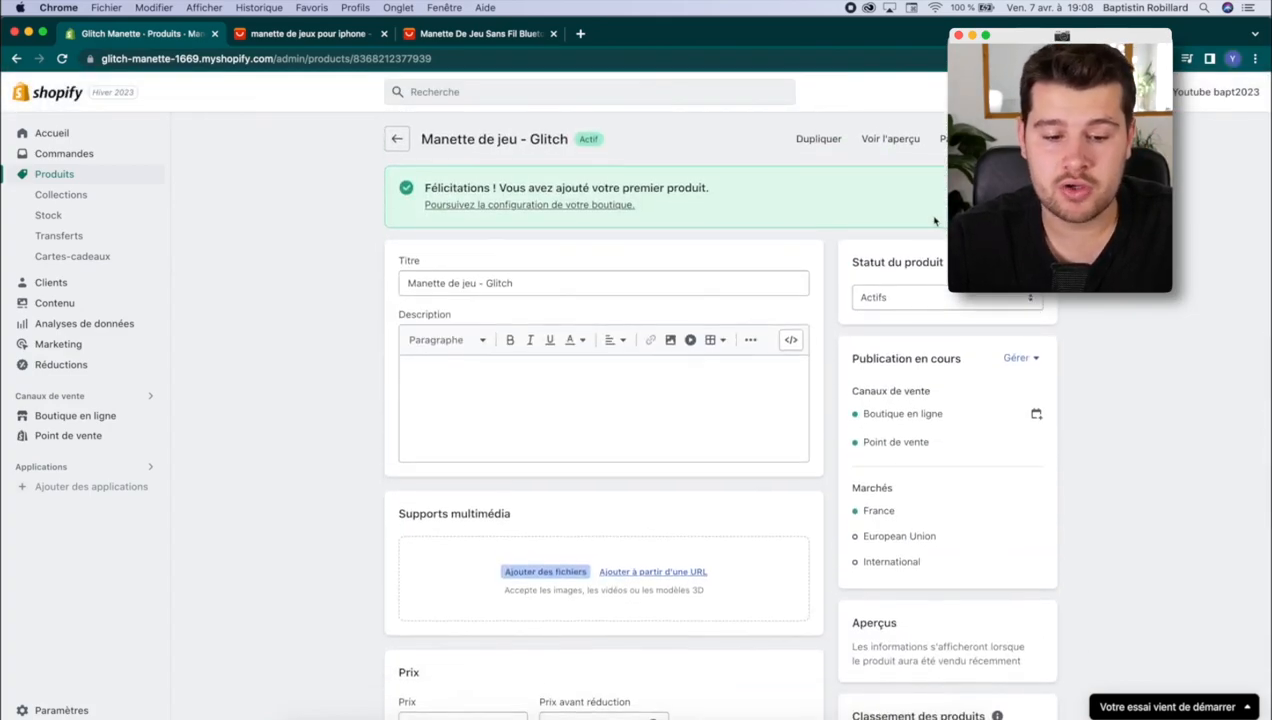
pyautogui.click(481, 34)
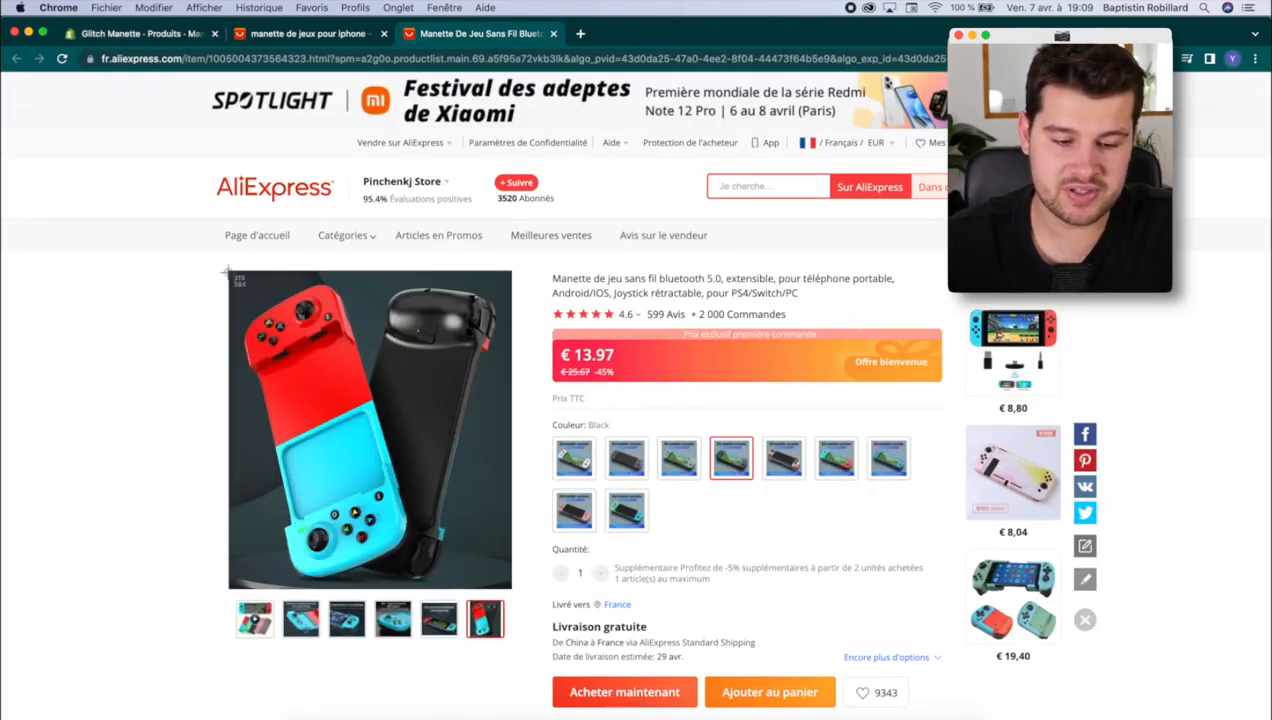
pyautogui.moveTo(229, 270); pyautogui.dragTo(512, 590)
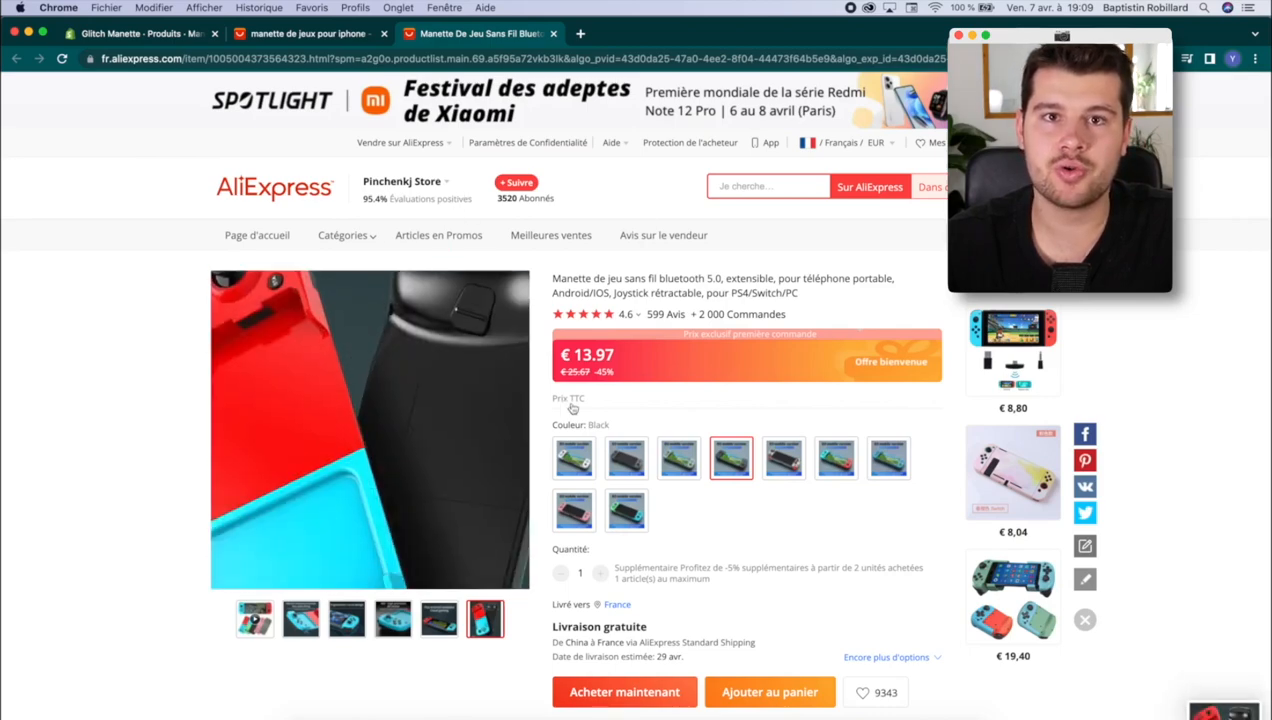
pyautogui.click(150, 34)
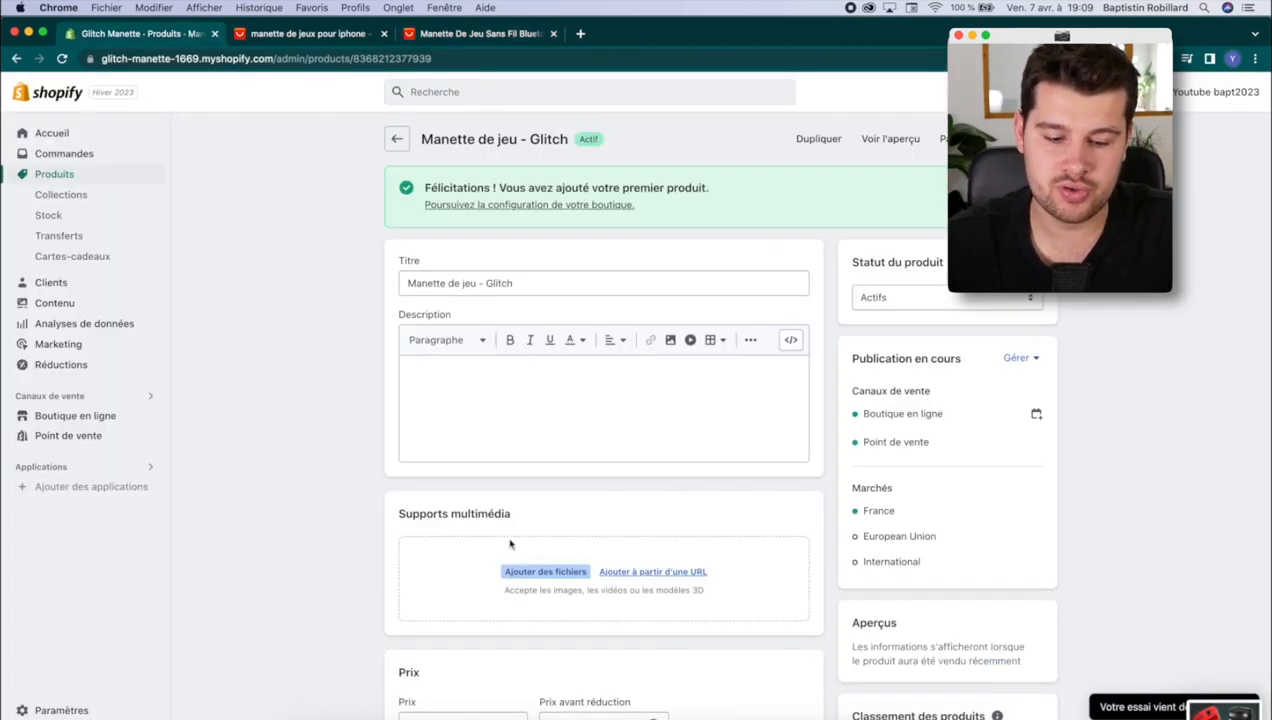
pyautogui.moveTo(527, 590); pyautogui.dragTo(451, 571)
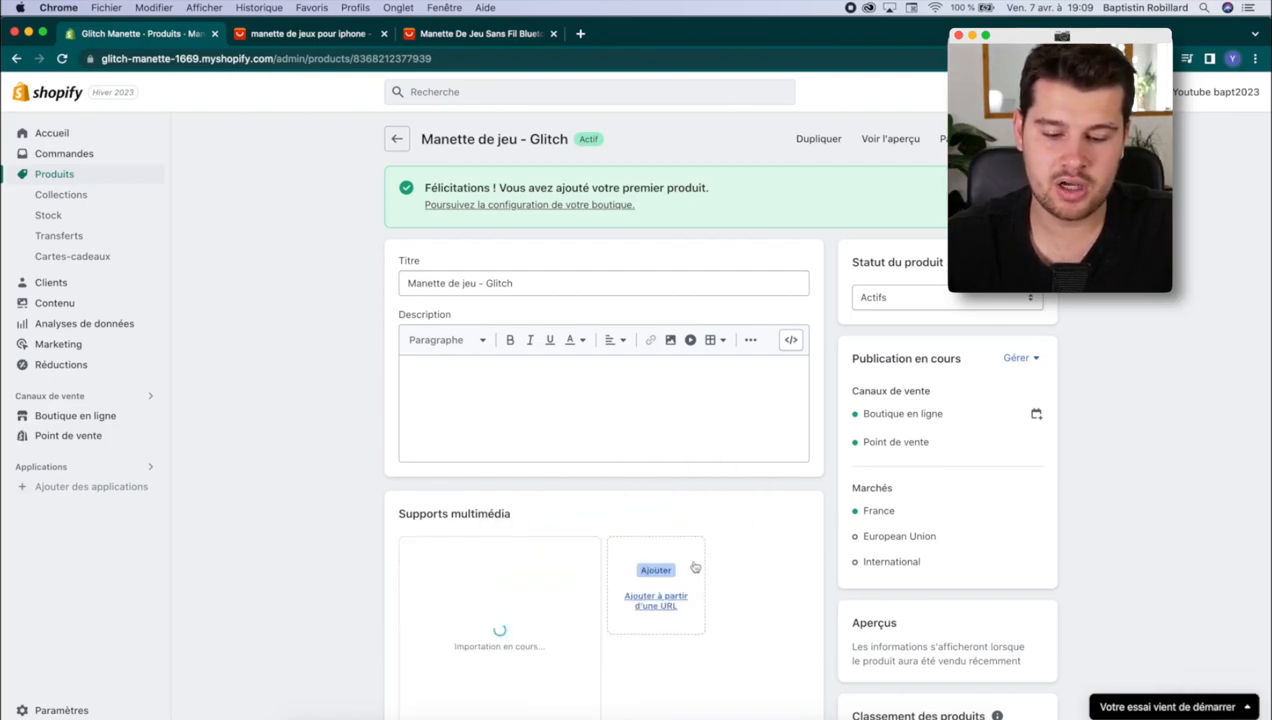
pyautogui.scroll(-1, 608, 553)
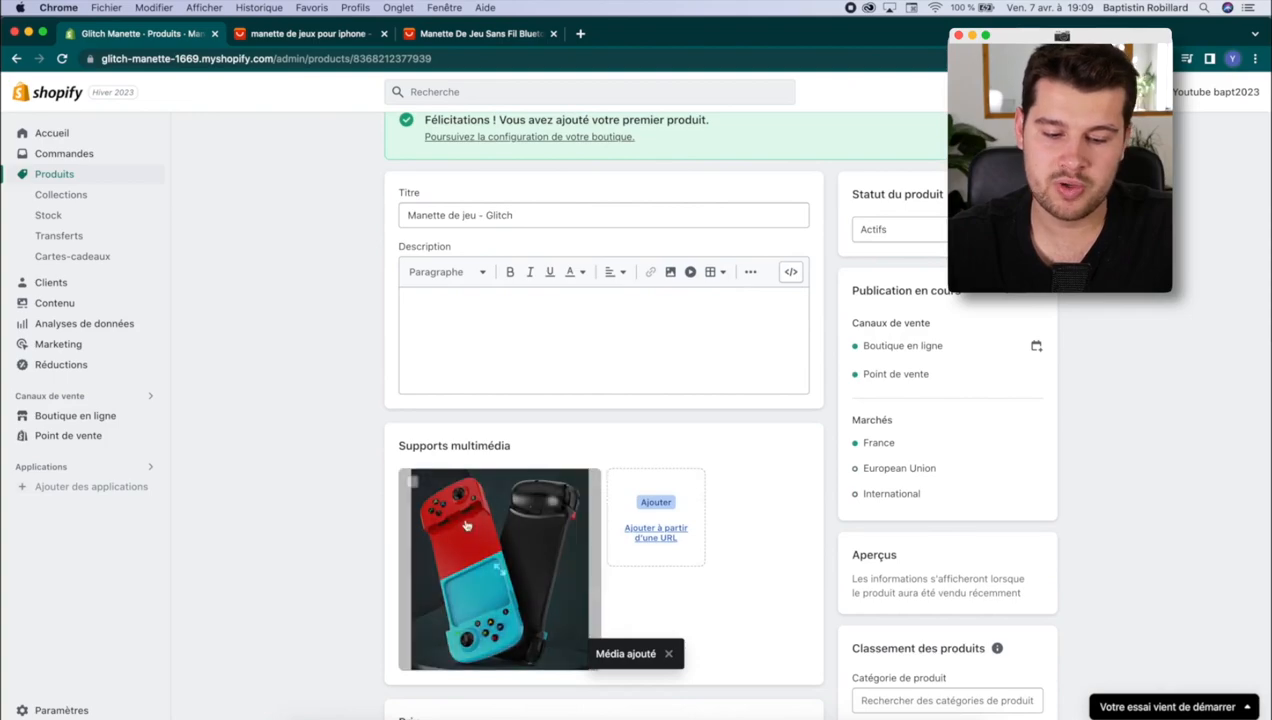
pyautogui.scroll(1, 500, 430)
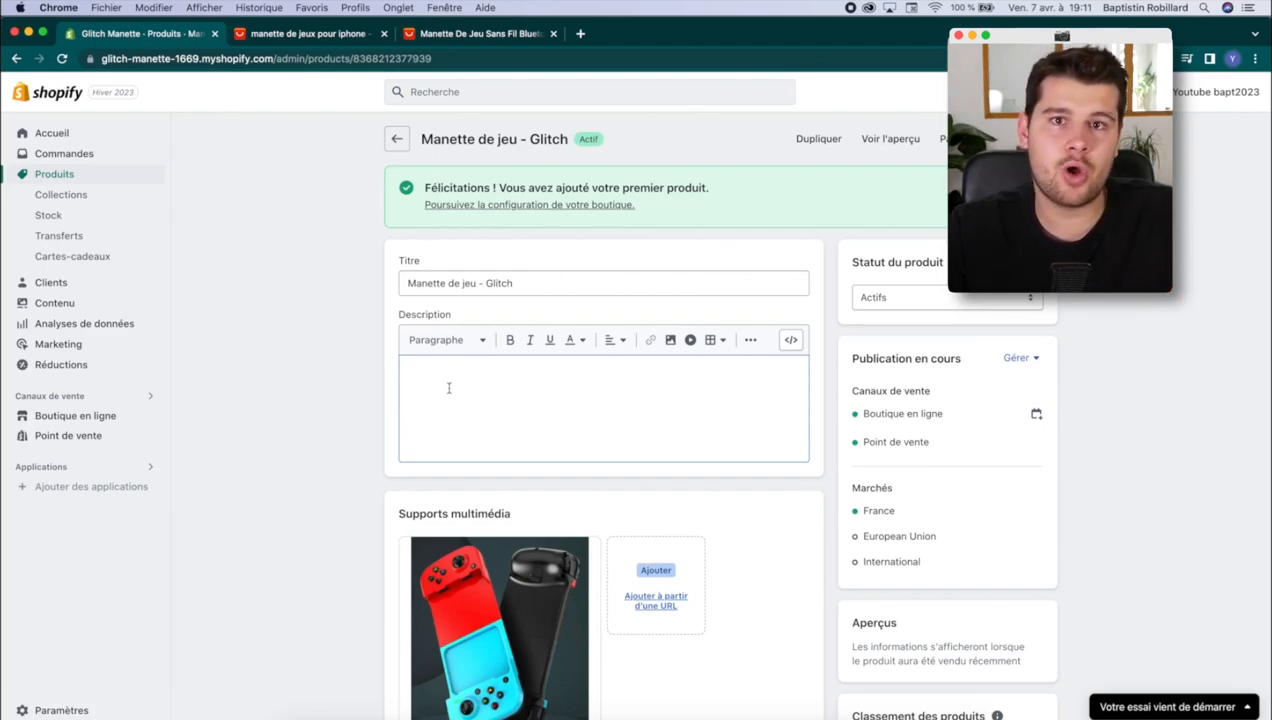
# Step: Open the Sylys sta 1.9.1 unprotected theme for customization and look through its home page down to the footer
pyautogui.click(65, 414)
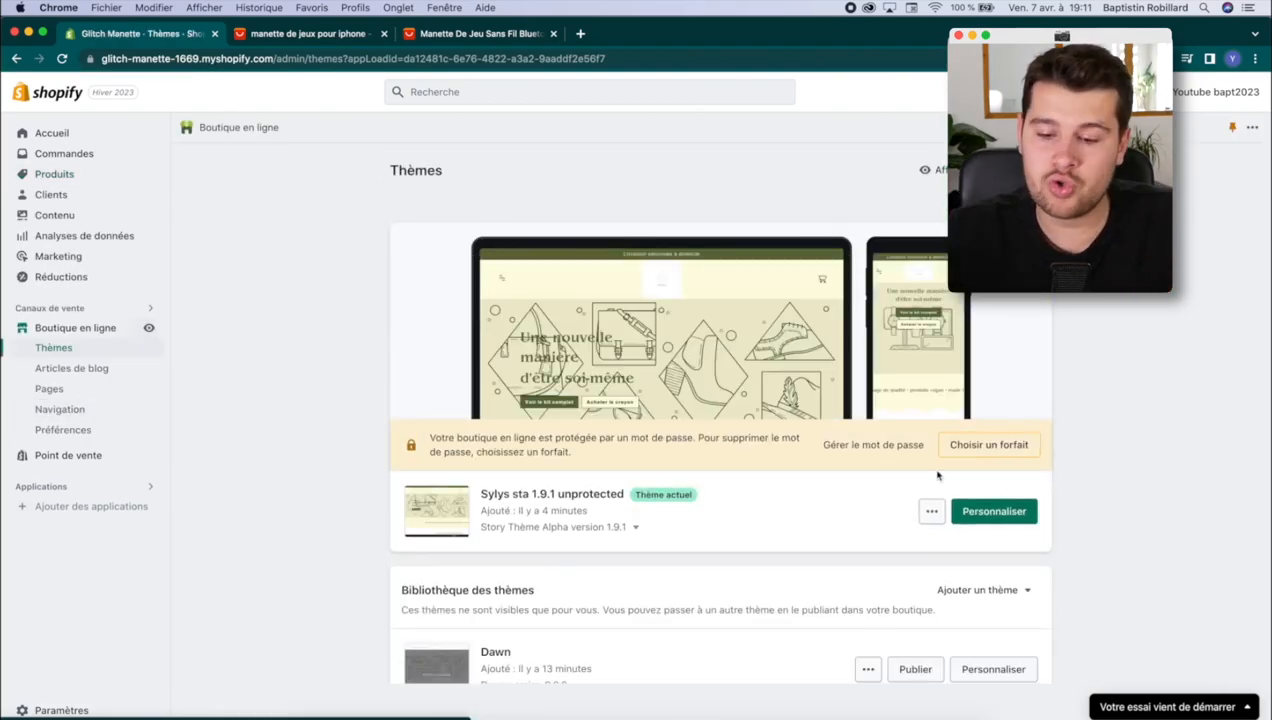
pyautogui.click(1000, 512)
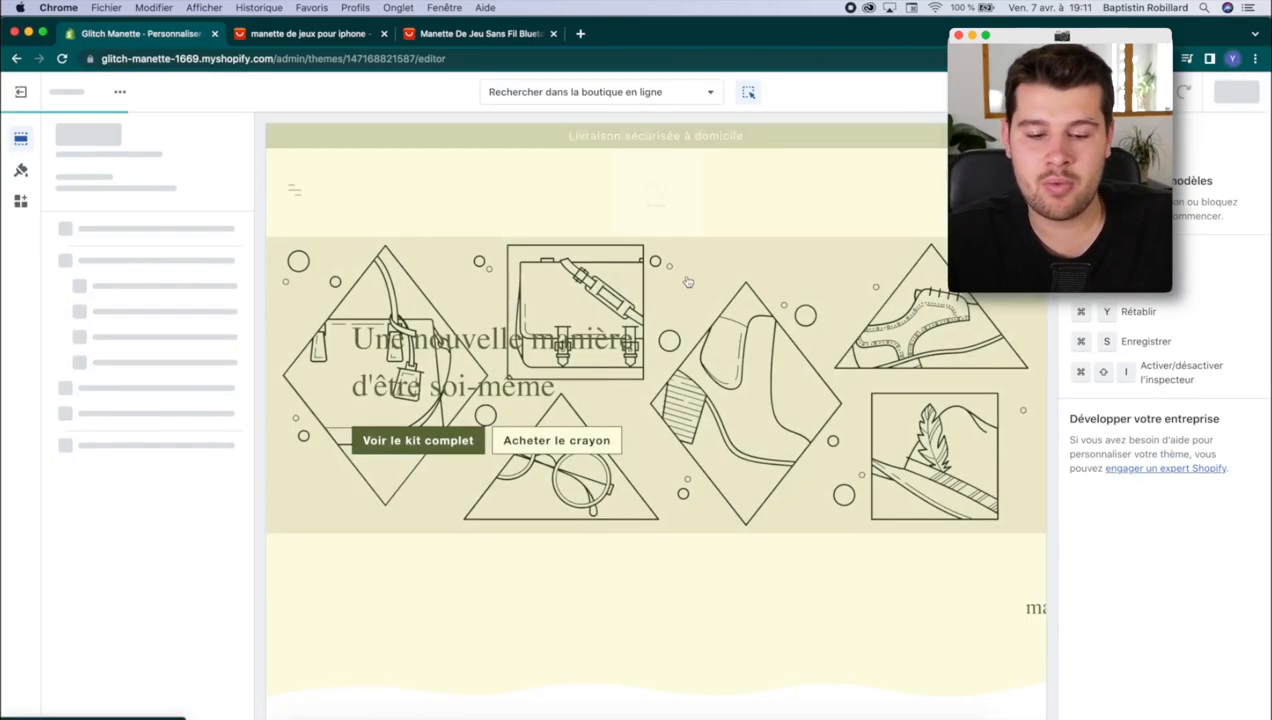
pyautogui.scroll(-5, 631, 447)
pyautogui.scroll(-5, 632, 449)
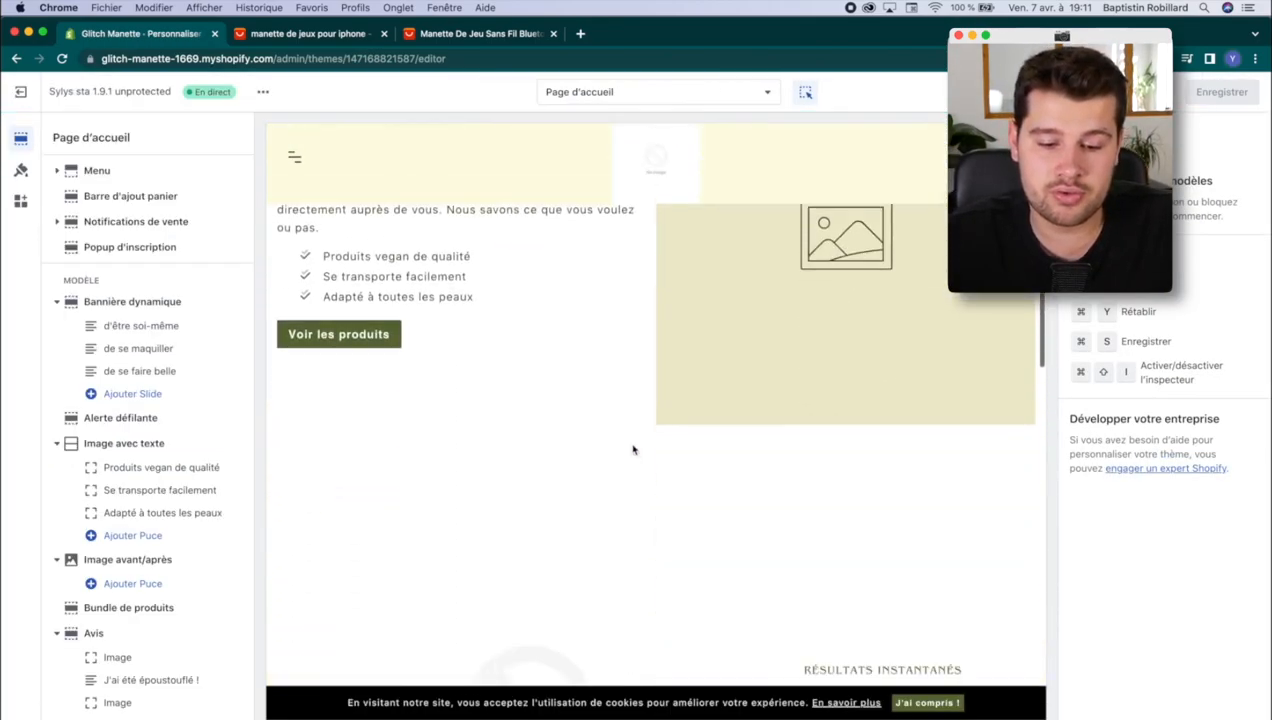
pyautogui.scroll(6, 633, 449)
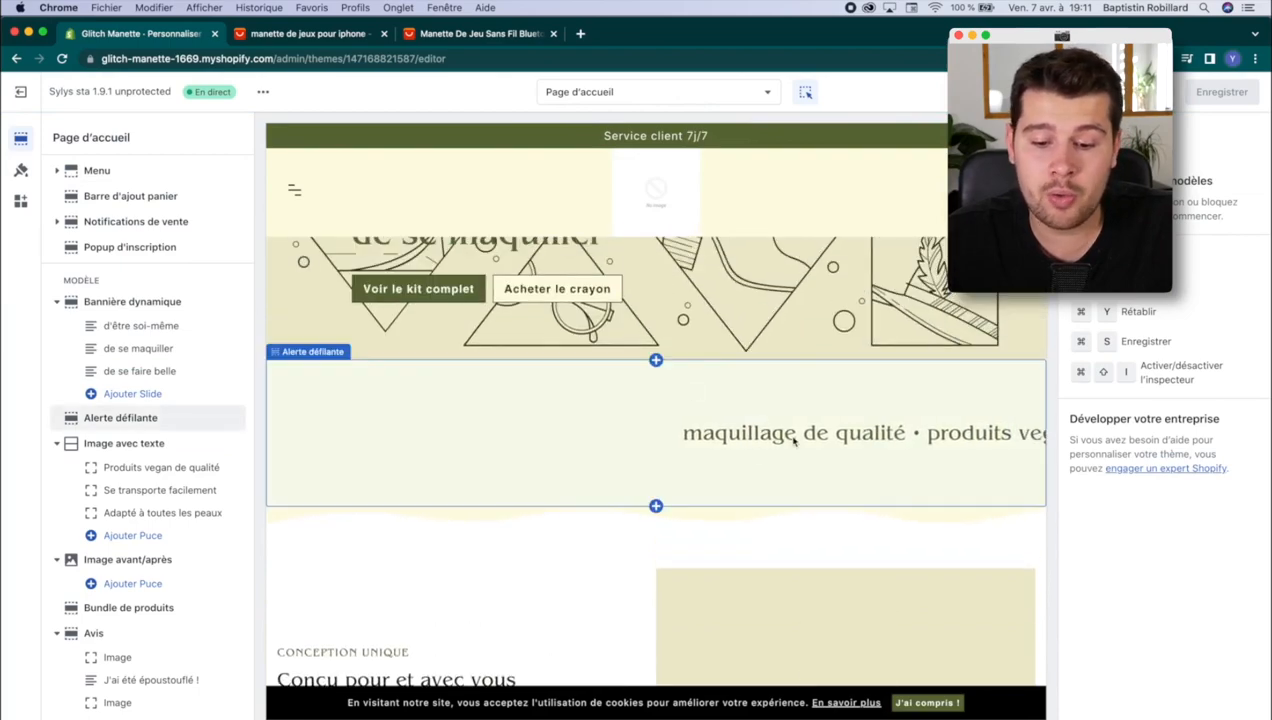
pyautogui.scroll(-15, 741, 433)
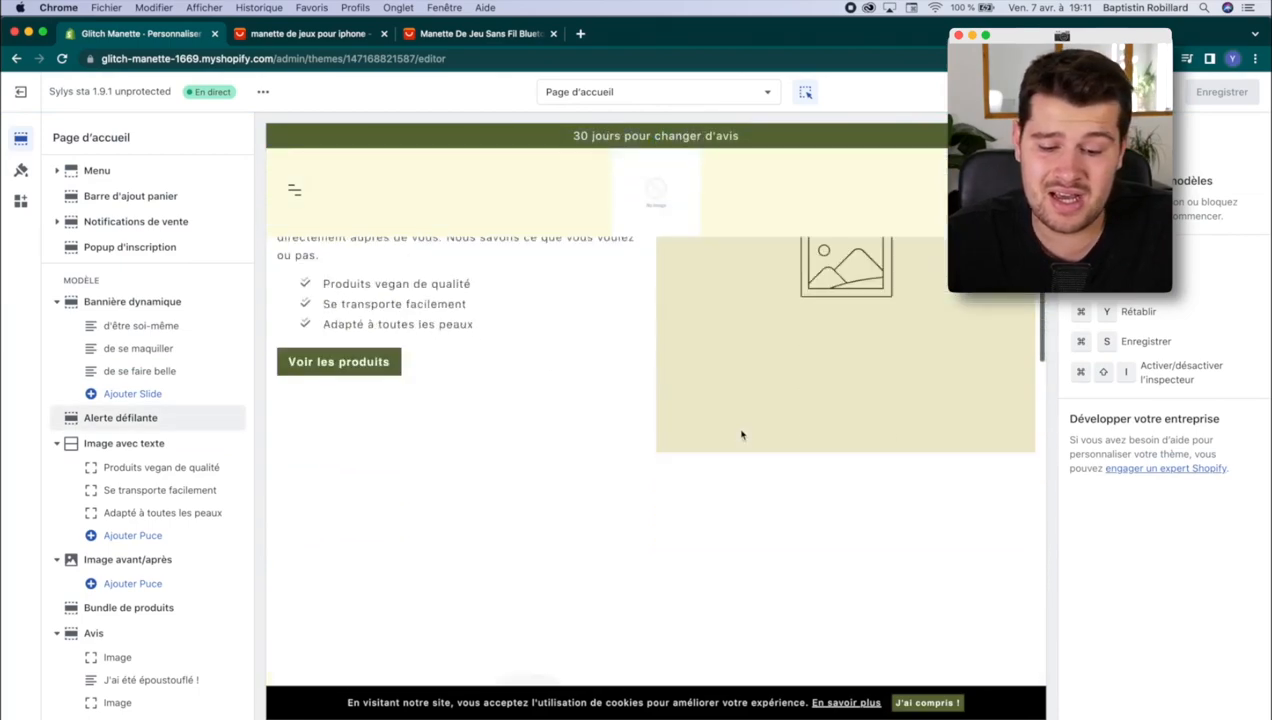
pyautogui.scroll(-5, 741, 433)
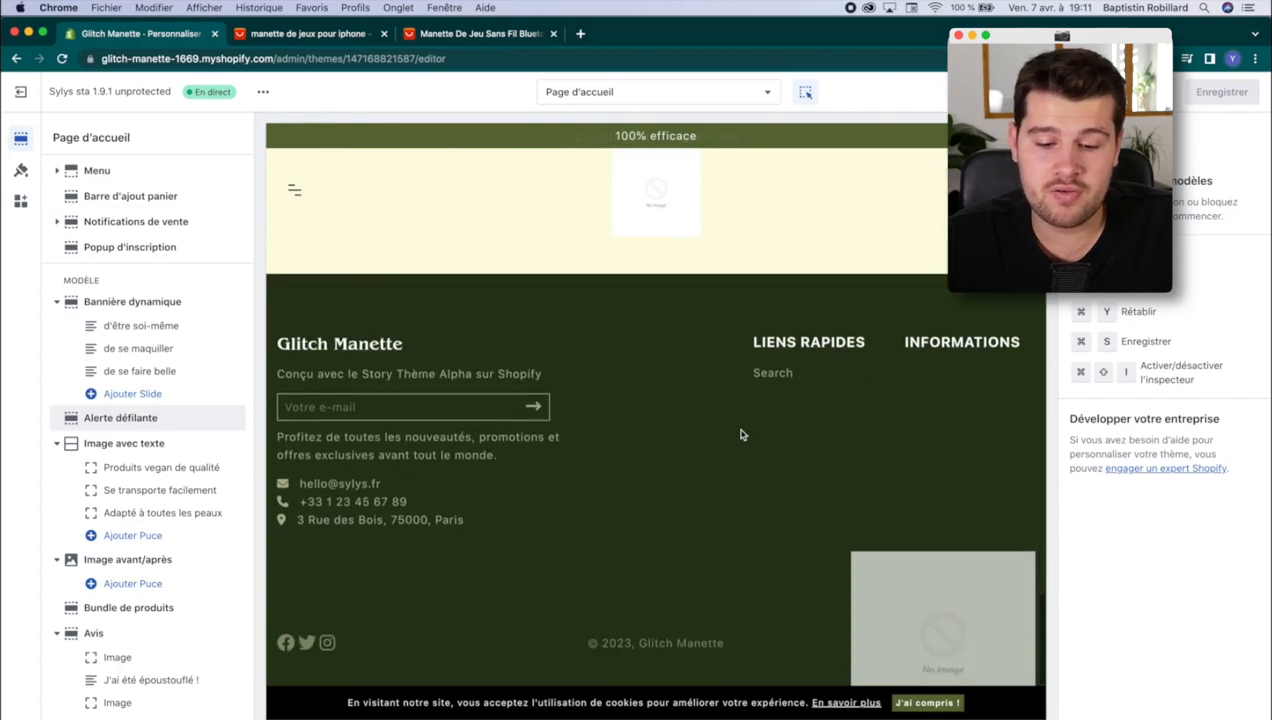
pyautogui.scroll(15, 741, 433)
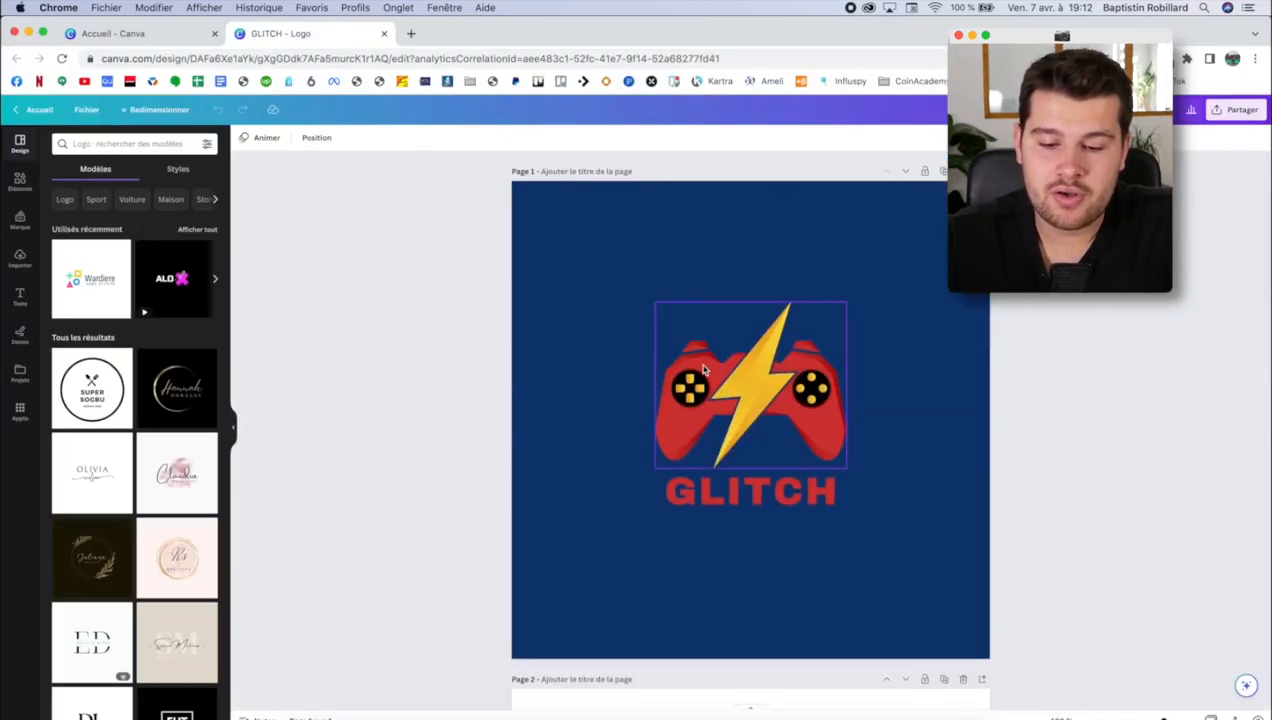
# Step: Switch to the GLITCH logo design in Canva, review its pages, and browse the graphic elements for "manette de jeu"
pyautogui.scroll(-5, 792, 540)
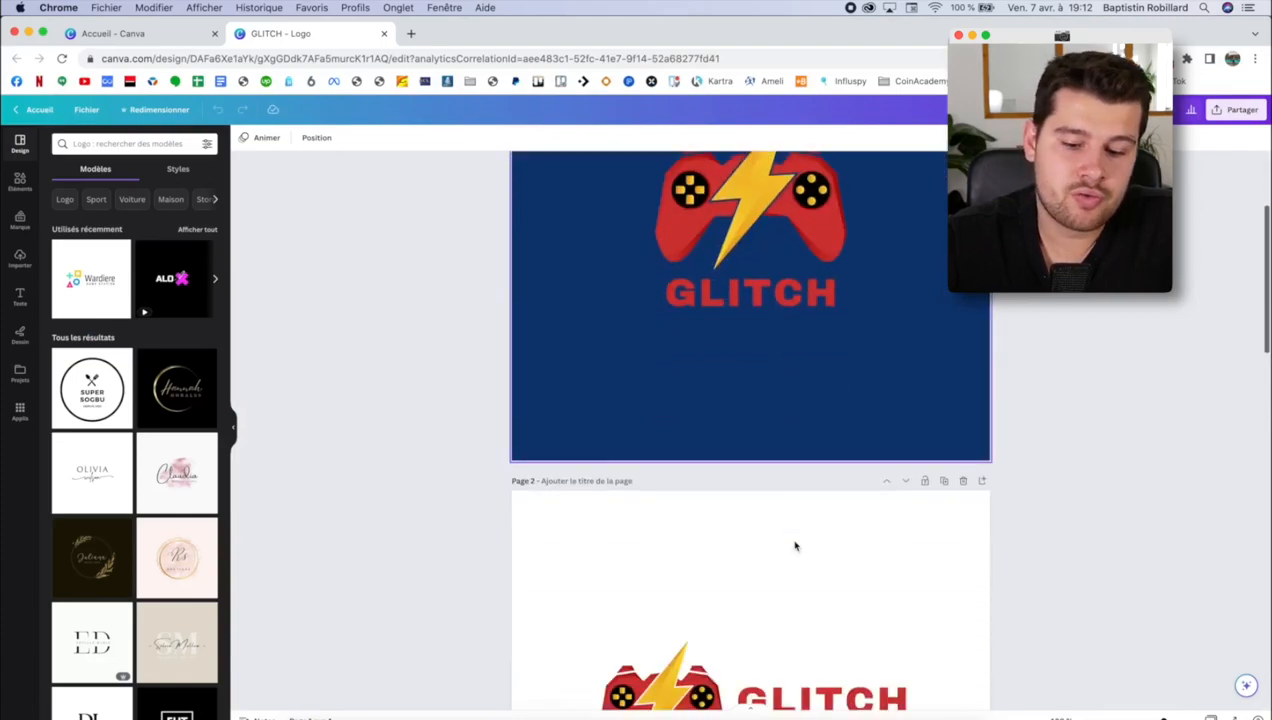
pyautogui.scroll(-1, 801, 404)
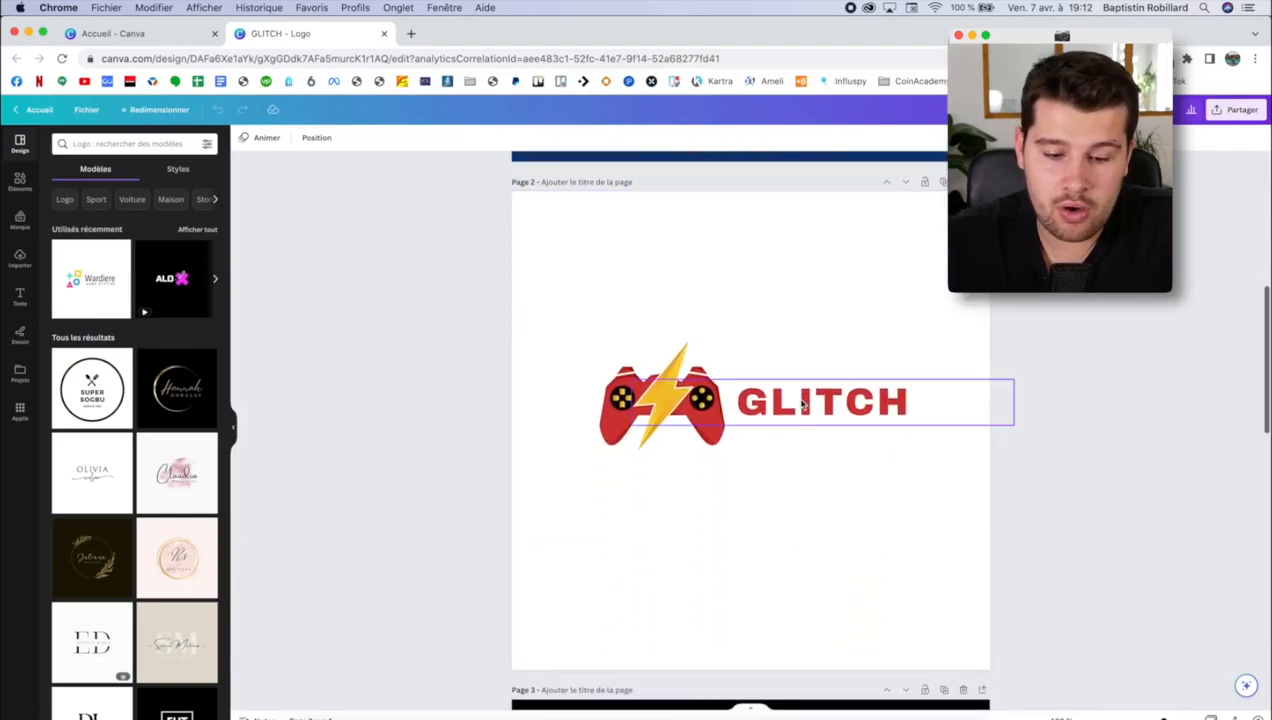
pyautogui.click(20, 180)
pyautogui.click(120, 143)
pyautogui.write('ma')
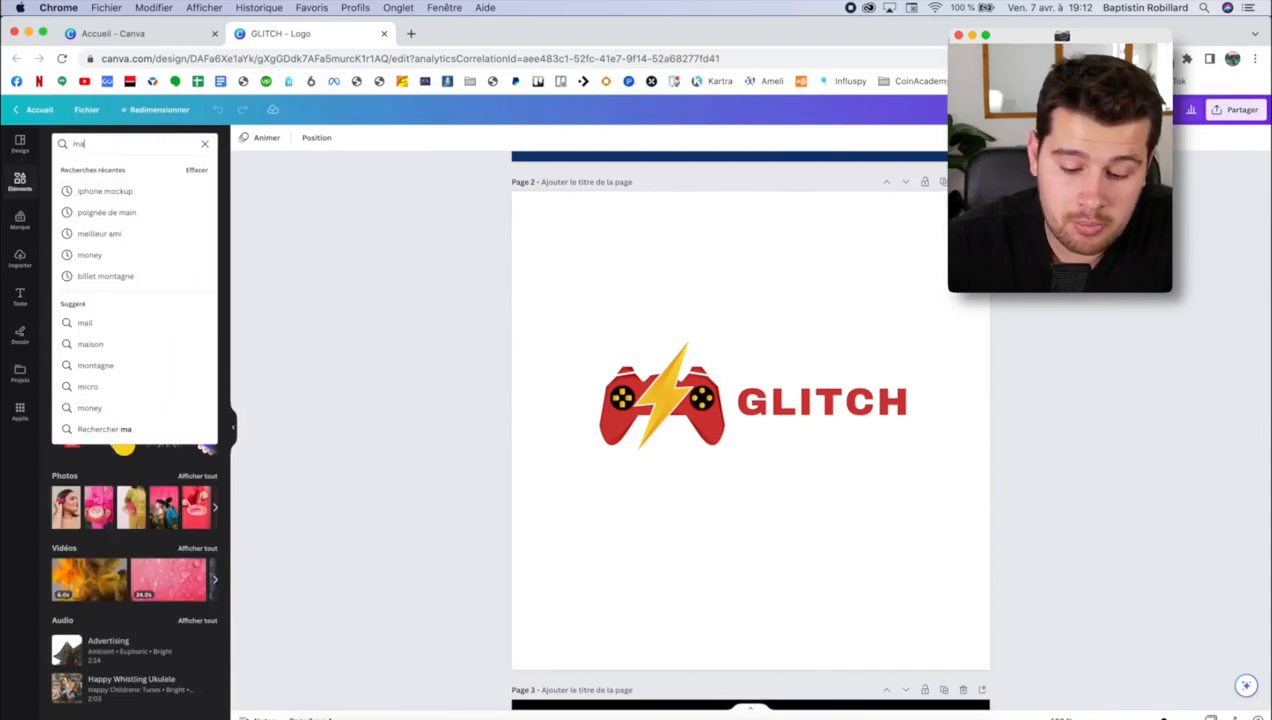
pyautogui.write('nette de jeu')
pyautogui.press('Return')
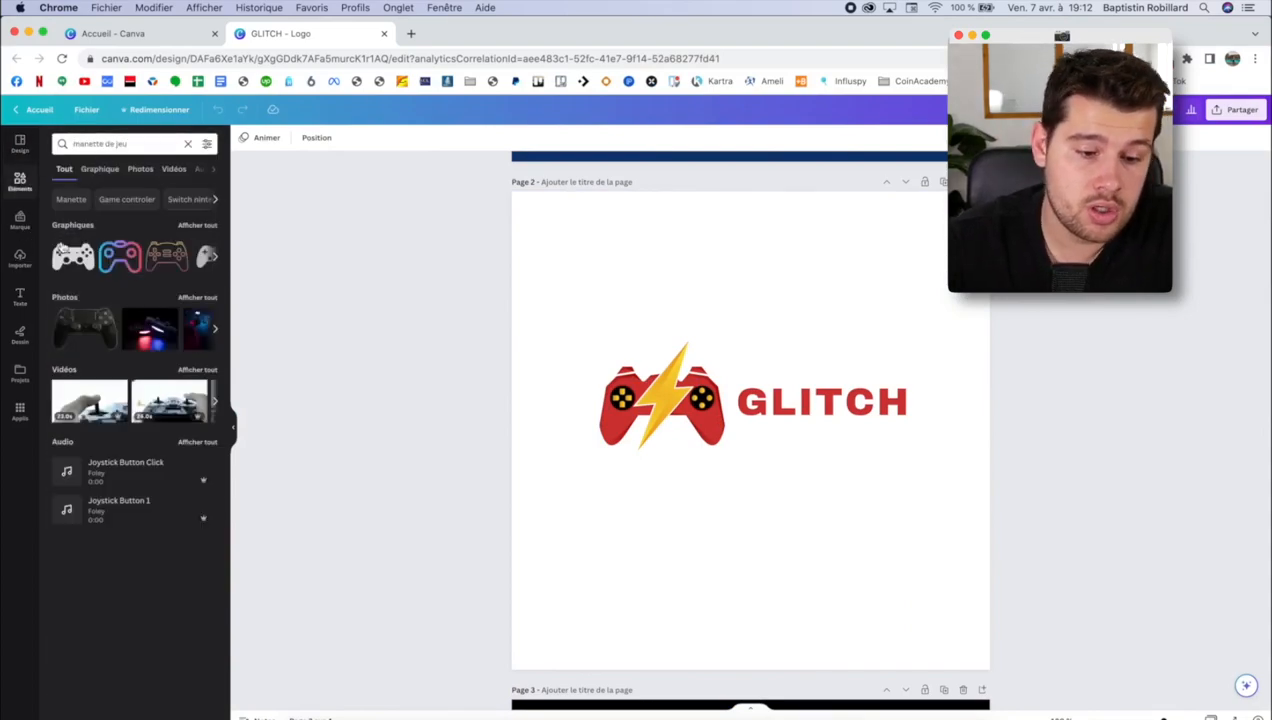
pyautogui.click(200, 225)
pyautogui.scroll(-10, 126, 376)
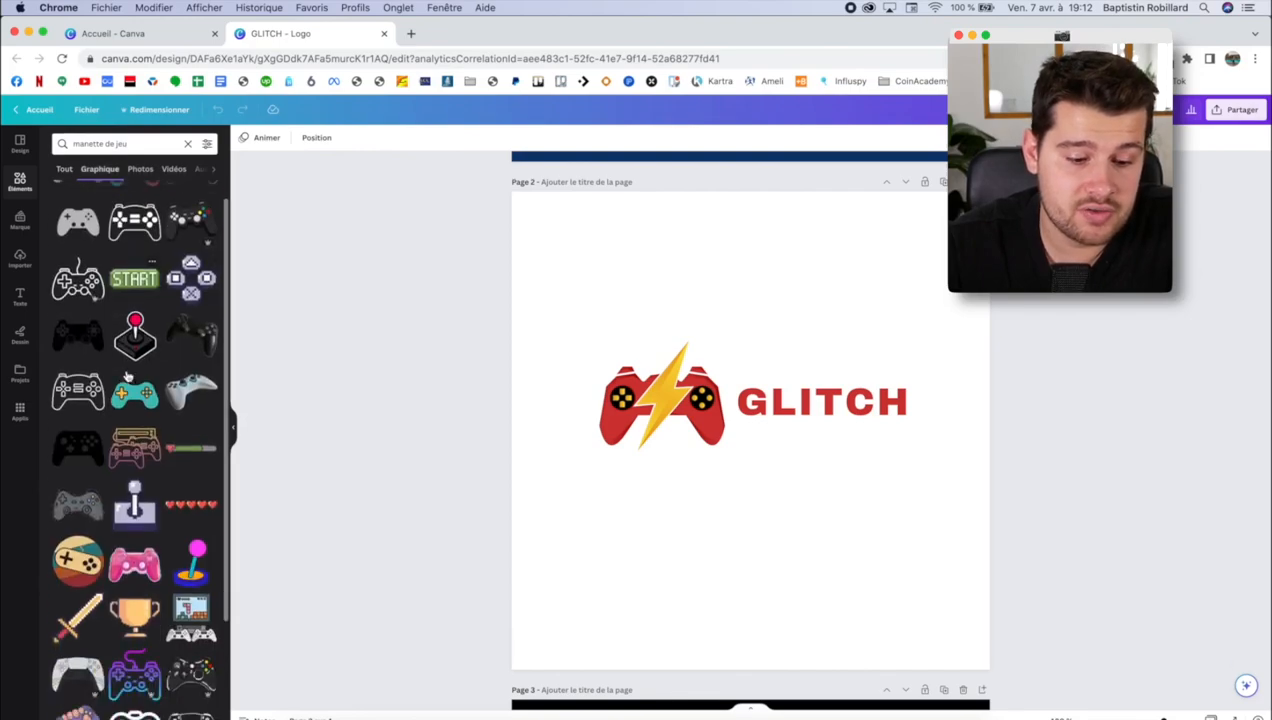
pyautogui.scroll(-1, 140, 385)
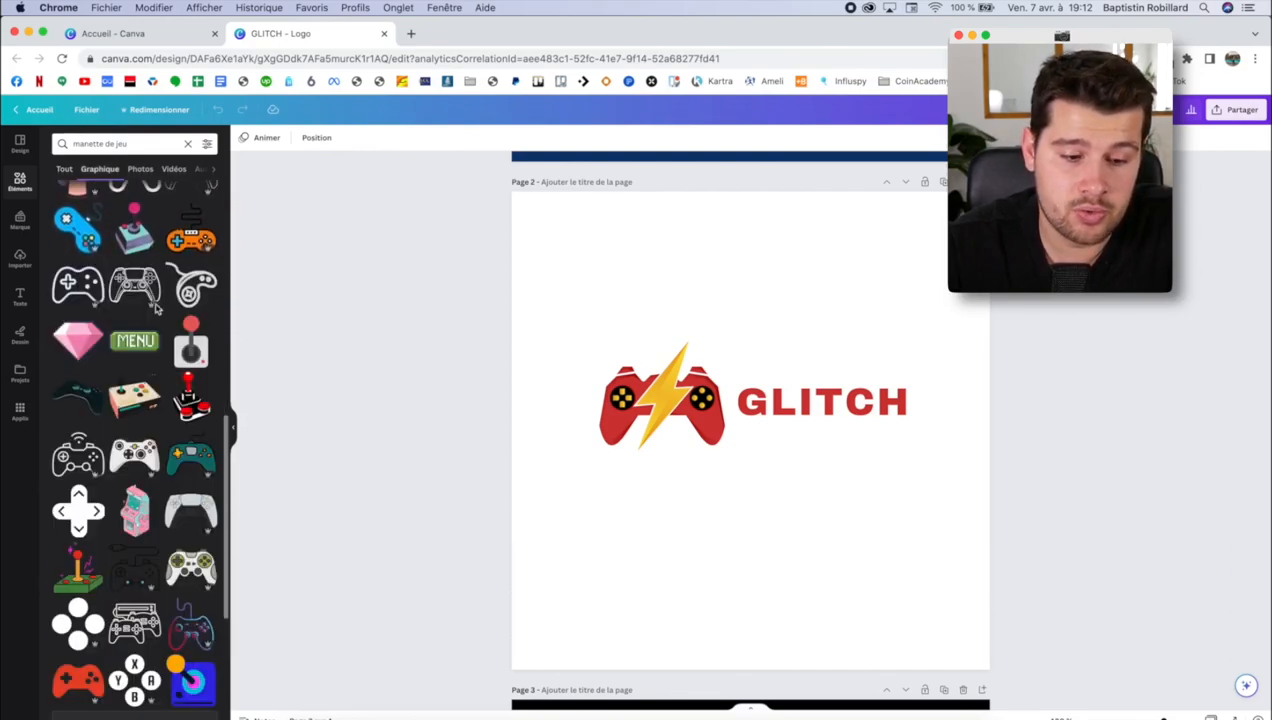
pyautogui.scroll(-2, 165, 428)
pyautogui.click(640, 380)
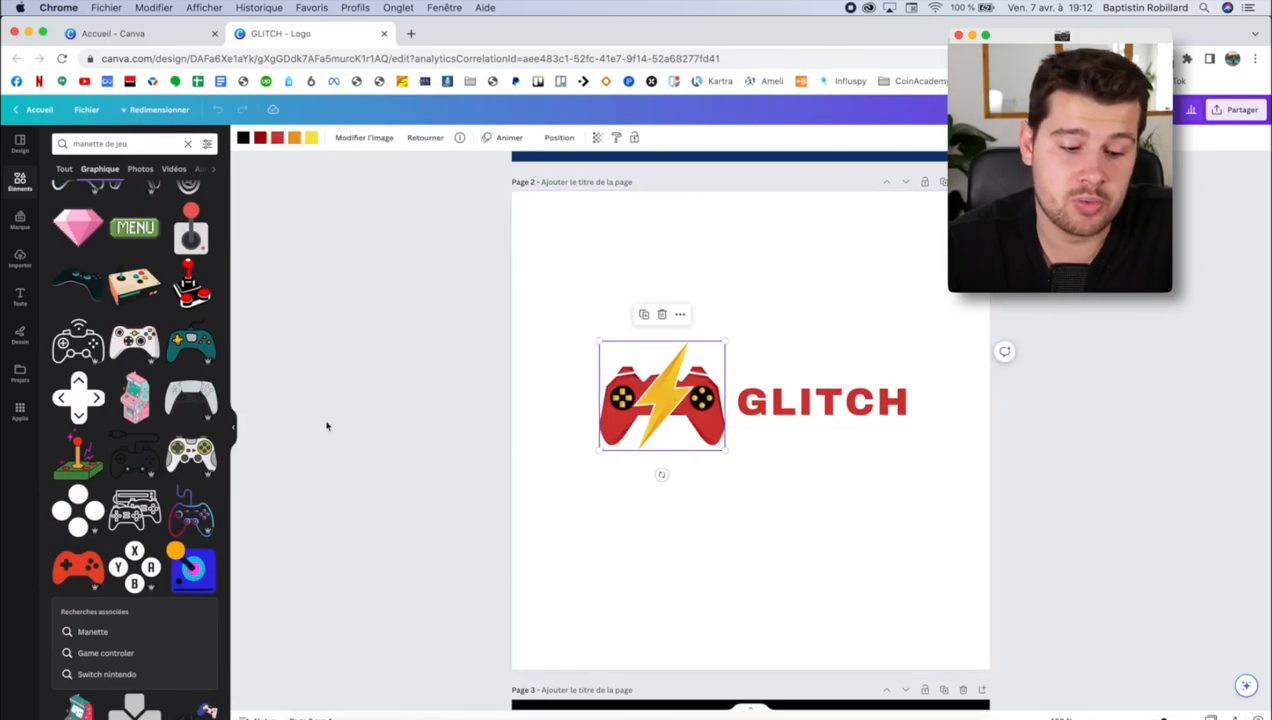
pyautogui.click(951, 340)
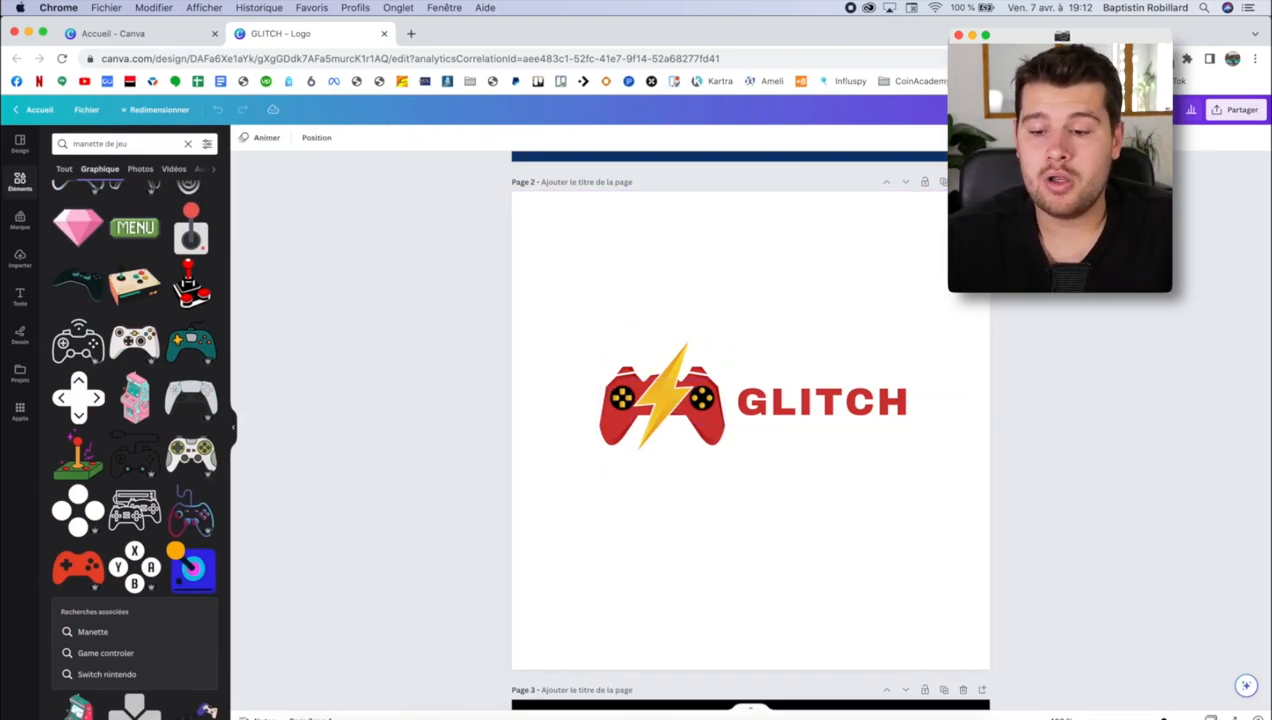
# Step: Download the GLITCH logo design from Canva as PNG and open the downloaded GLITCH.png
pyautogui.click(1236, 106)
pyautogui.click(1098, 386)
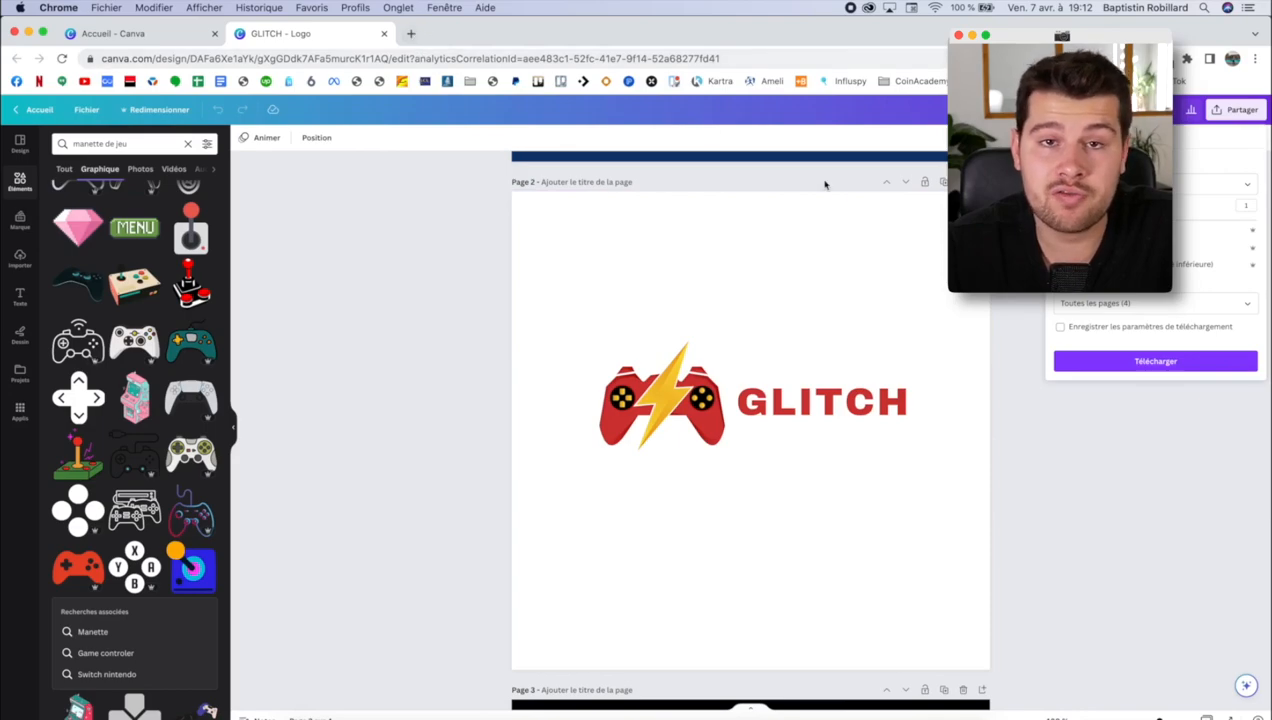
pyautogui.click(1130, 362)
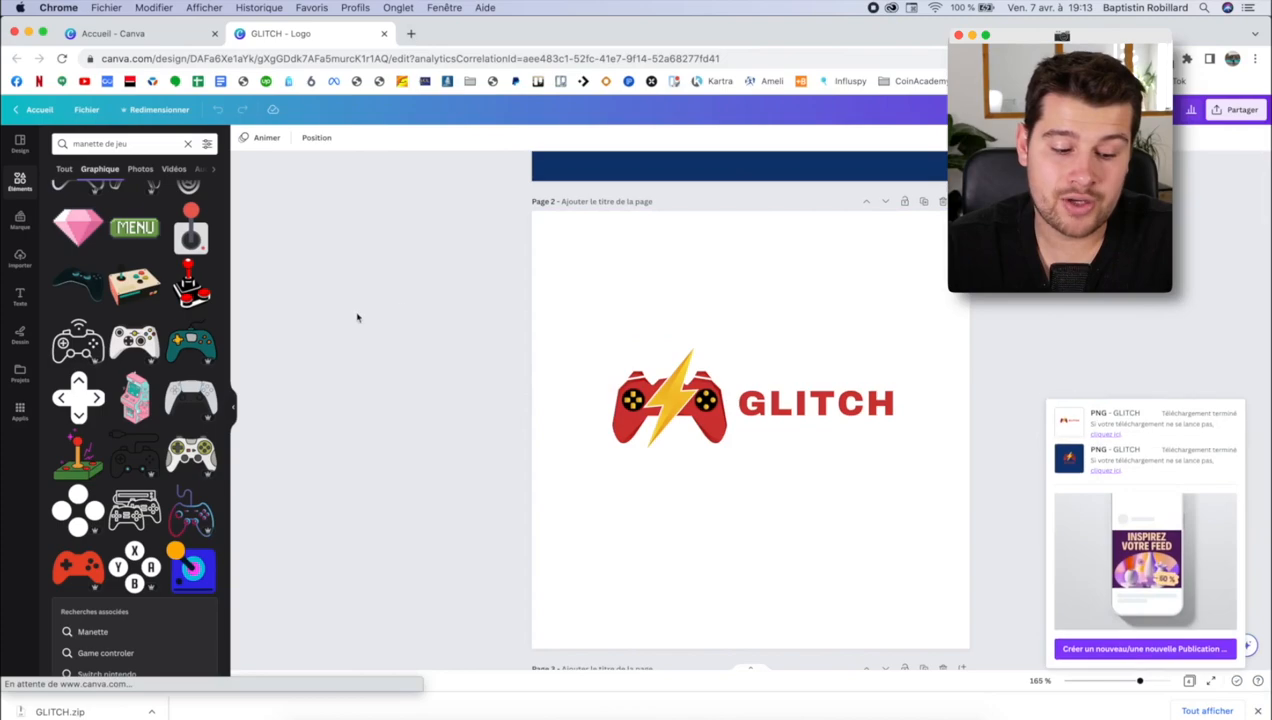
pyautogui.click(90, 709)
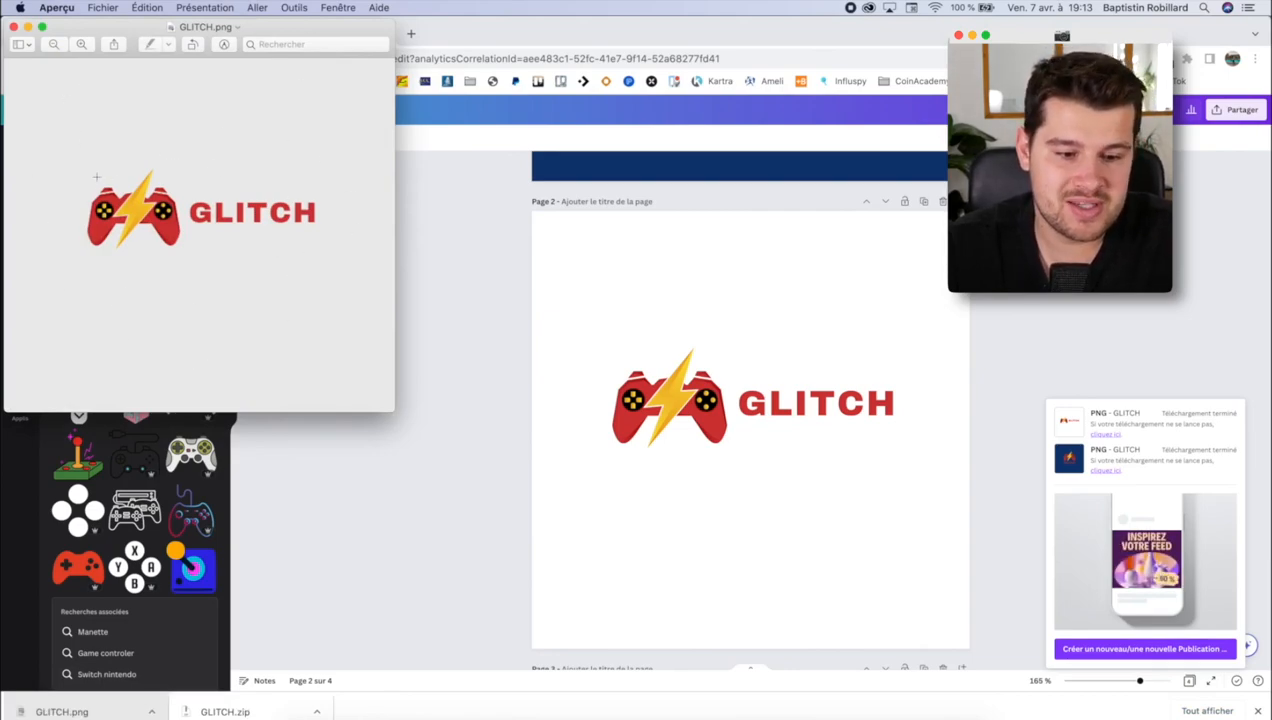
# Step: Crop GLITCH.png tightly around the controller and GLITCH lettering, and close the image
pyautogui.moveTo(62, 166); pyautogui.dragTo(352, 253)
pyautogui.click(224, 44)
pyautogui.press('super+k')
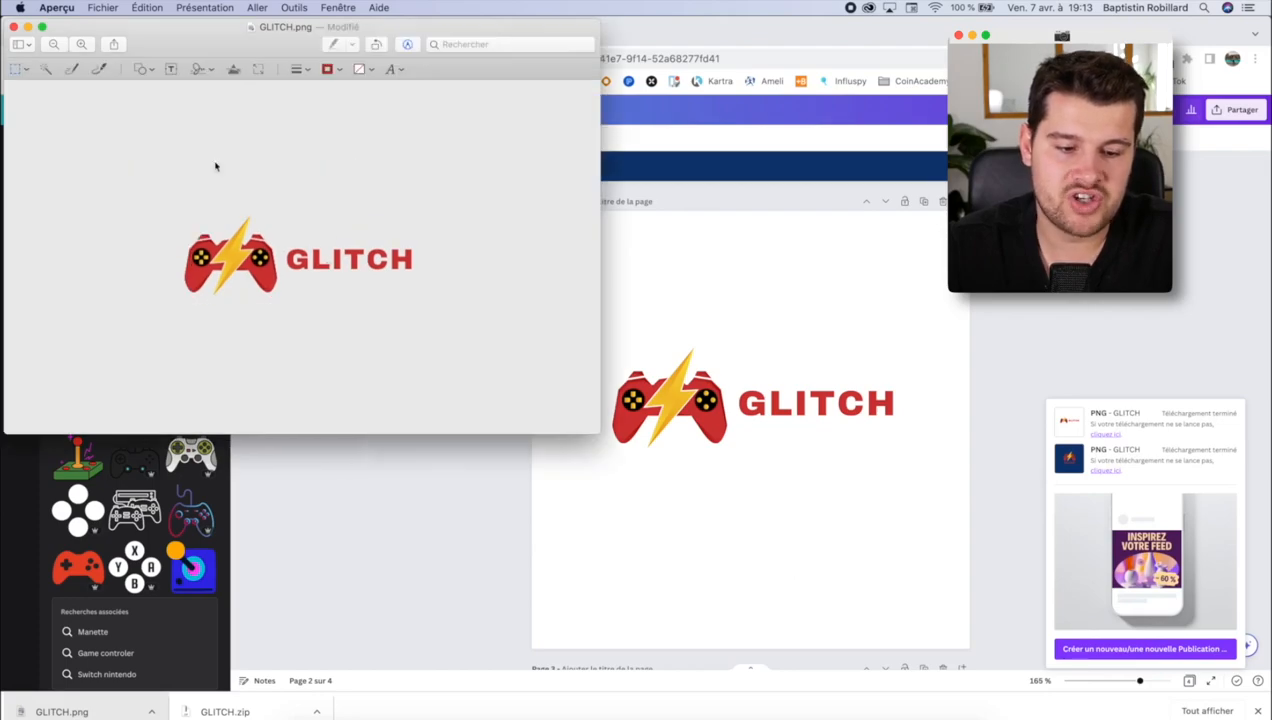
pyautogui.click(13, 27)
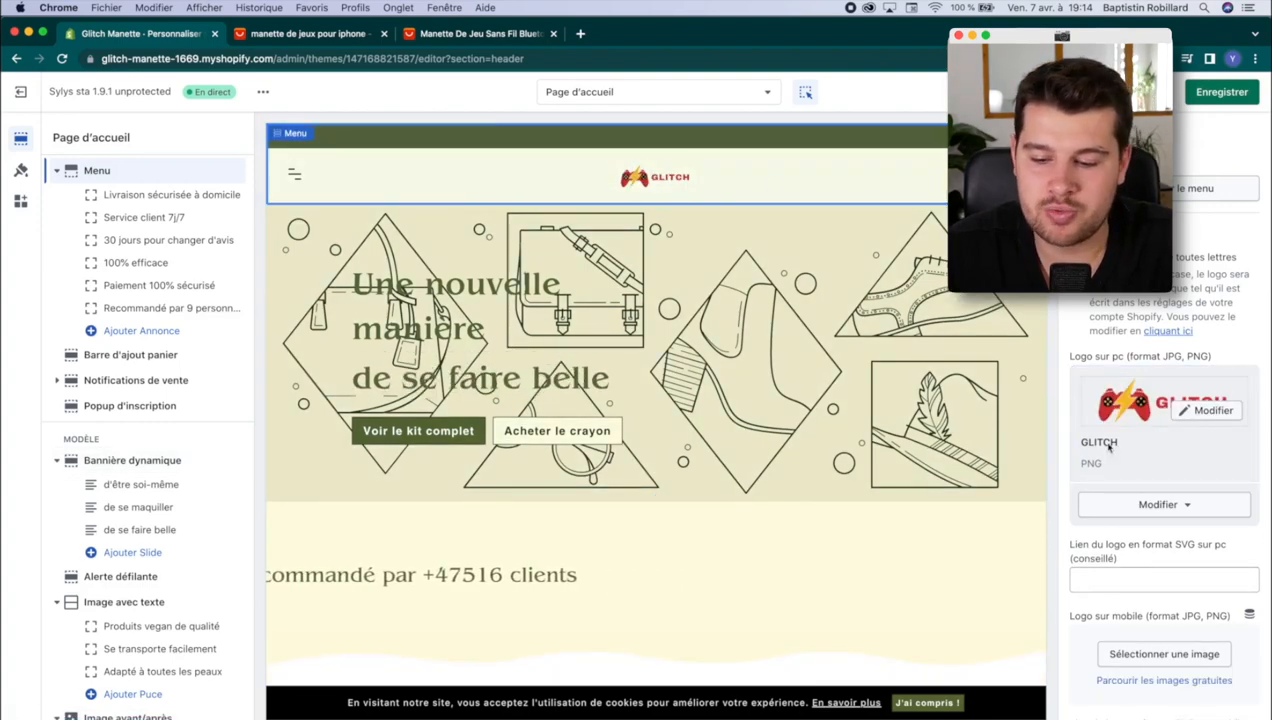
# Step: Show the Shopify theme in the mobile preview and look through the home page
pyautogui.scroll(-5, 1108, 483)
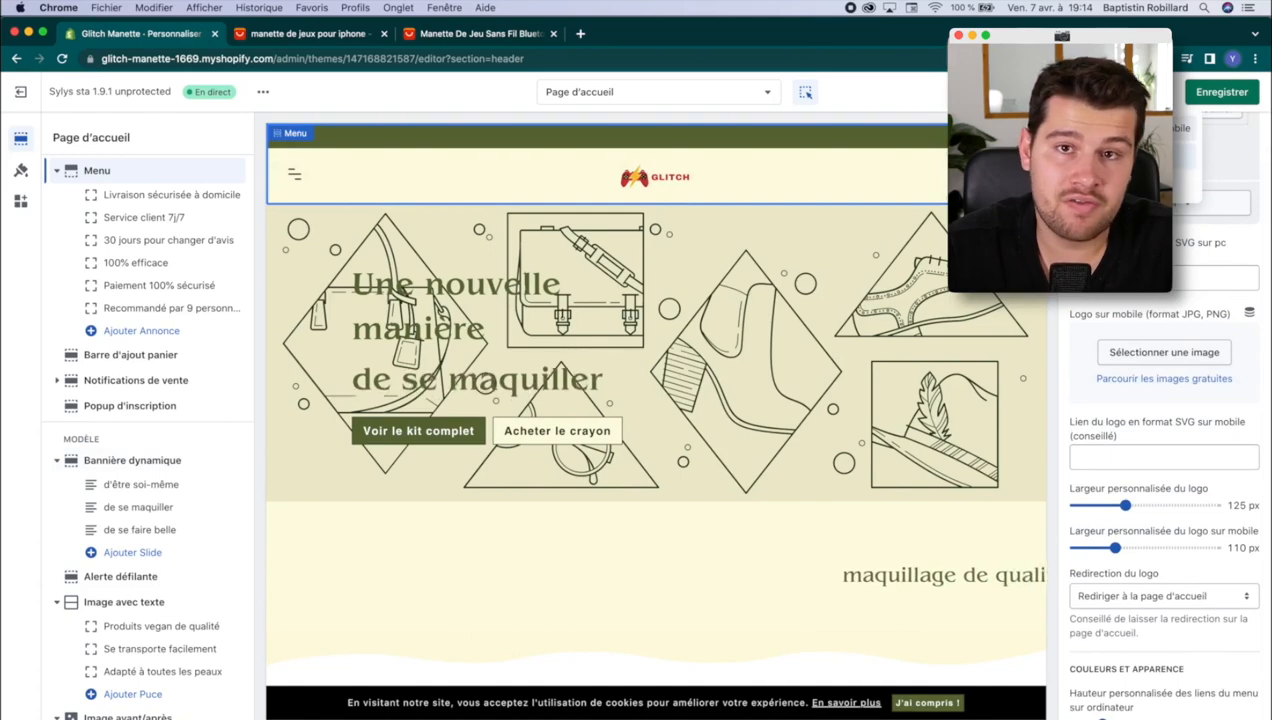
pyautogui.click(1120, 128)
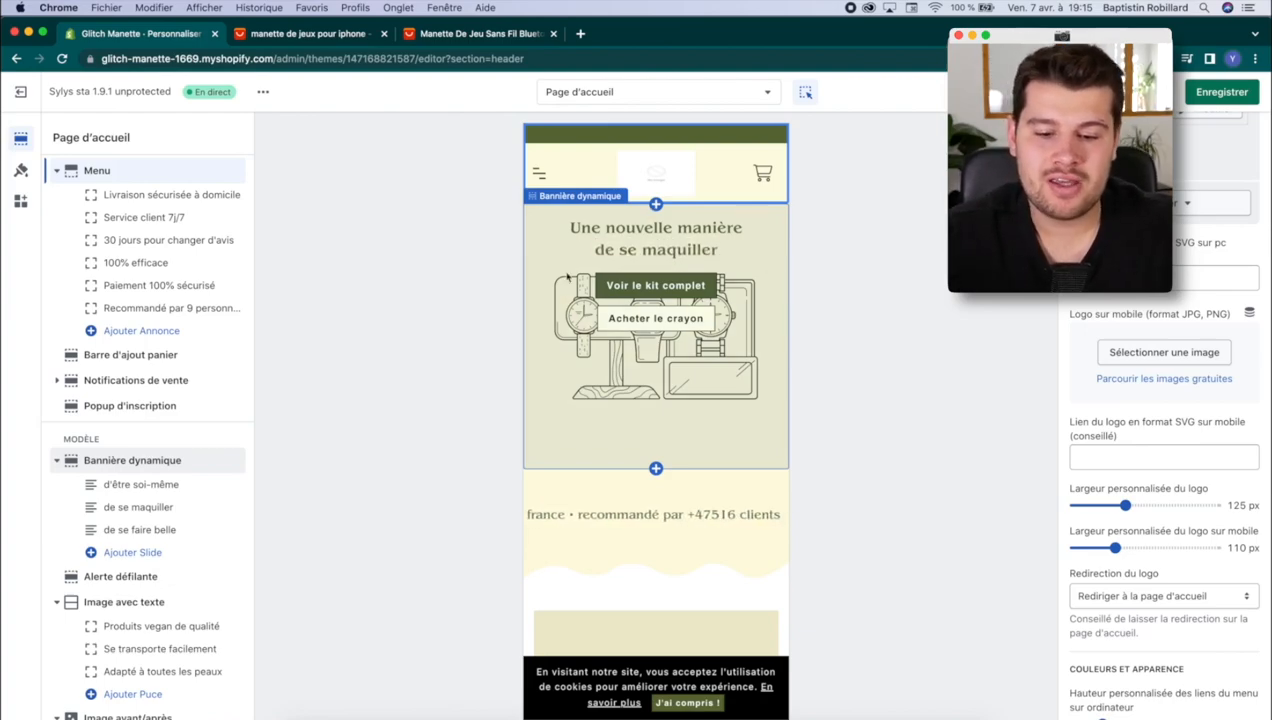
pyautogui.scroll(-15, 676, 400)
pyautogui.scroll(5, 676, 401)
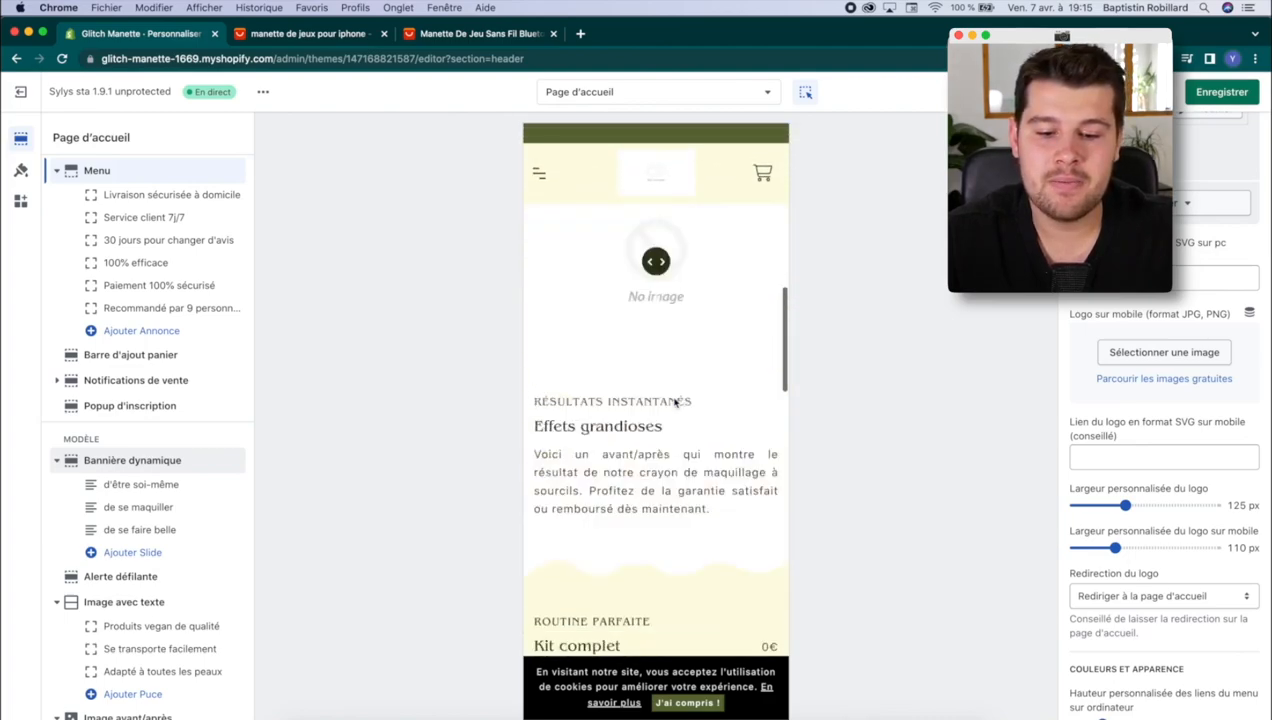
pyautogui.scroll(5, 676, 401)
# Step: Use the GLITCH PNG as the mobile logo and set its custom mobile width to 180 px
pyautogui.click(1176, 352)
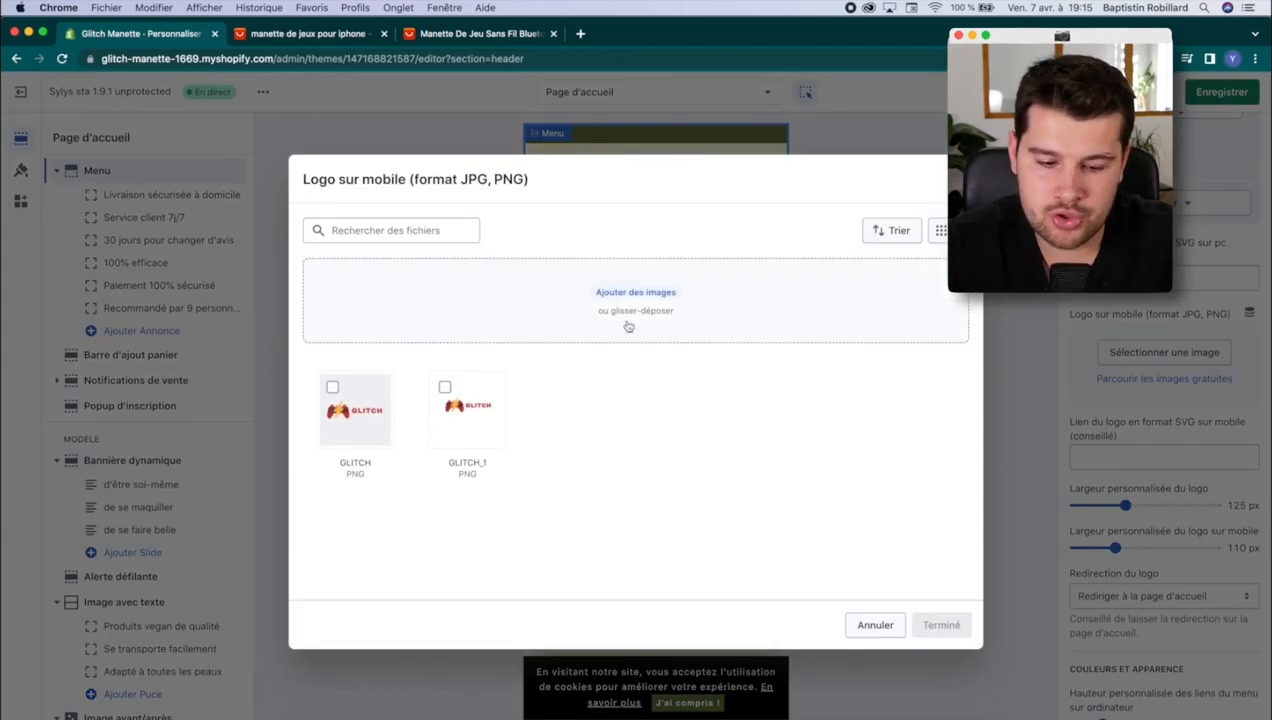
pyautogui.click(362, 408)
pyautogui.click(941, 625)
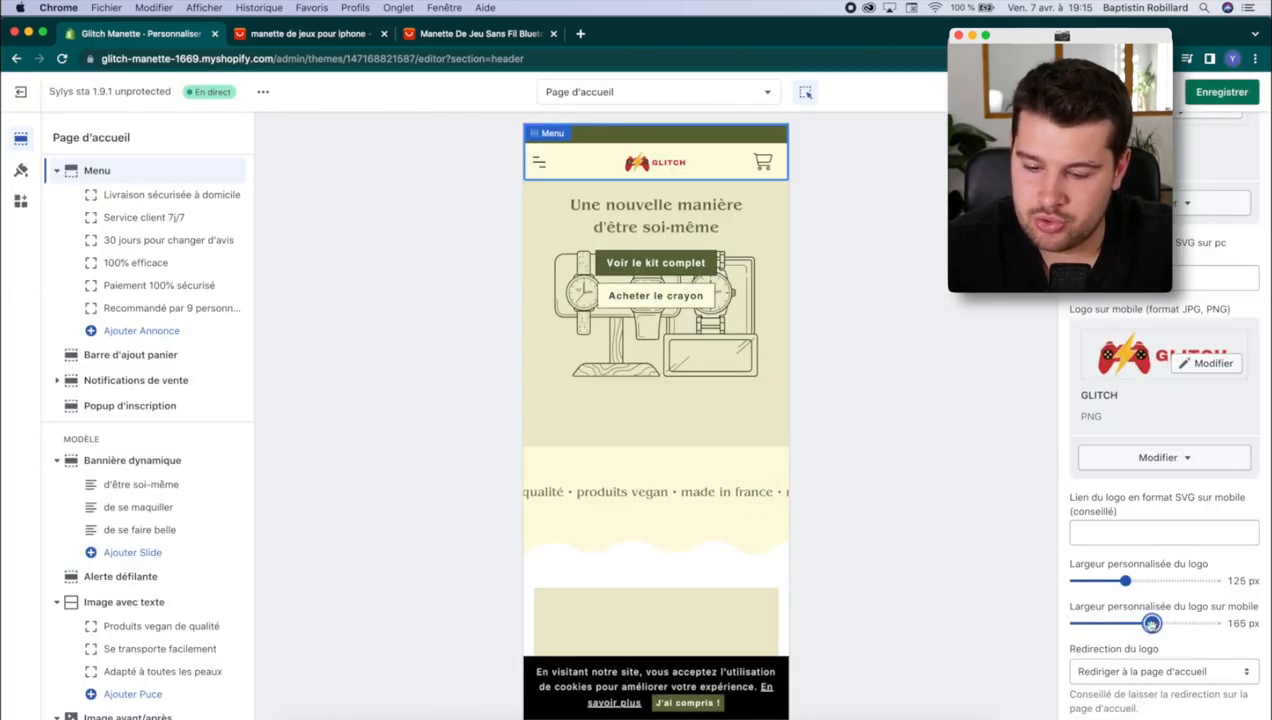
pyautogui.moveTo(1152, 623); pyautogui.dragTo(1161, 623)
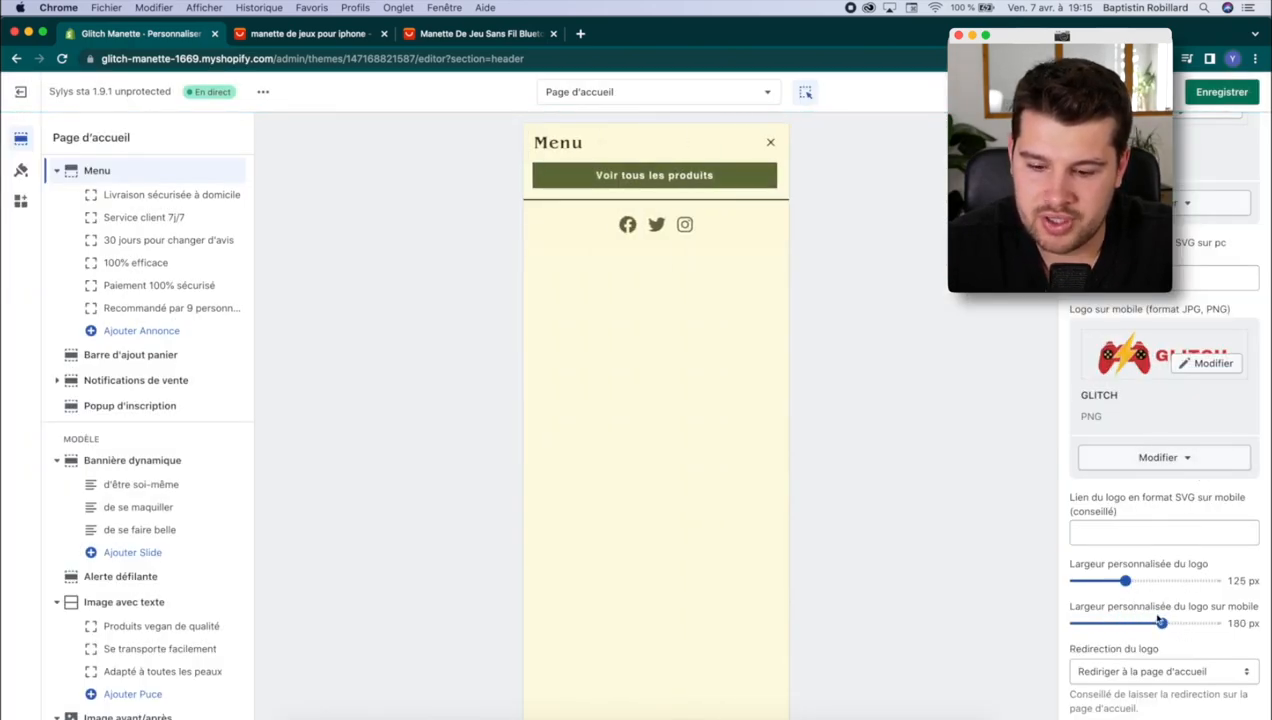
pyautogui.click(773, 145)
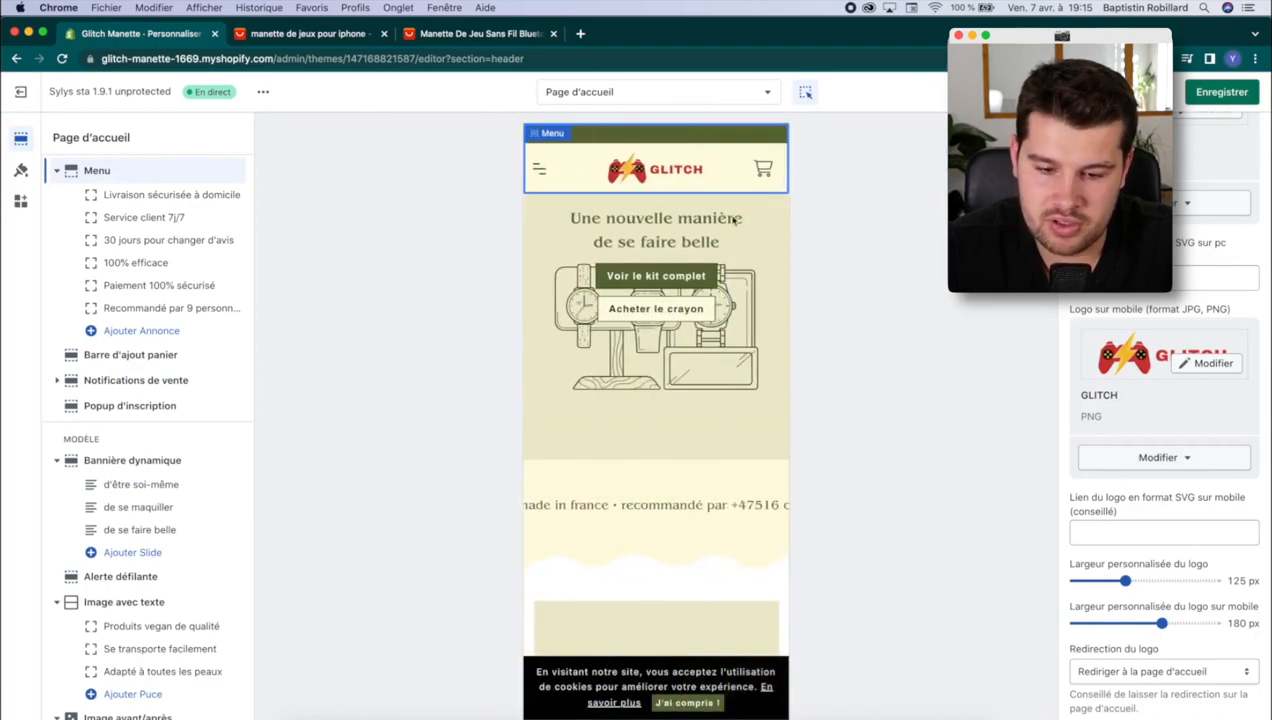
# Step: Try the Caddie très fin and Caddie classique cart icons in the menu, and go back to Caddie épuré
pyautogui.scroll(-3, 1117, 543)
pyautogui.scroll(-5, 1117, 543)
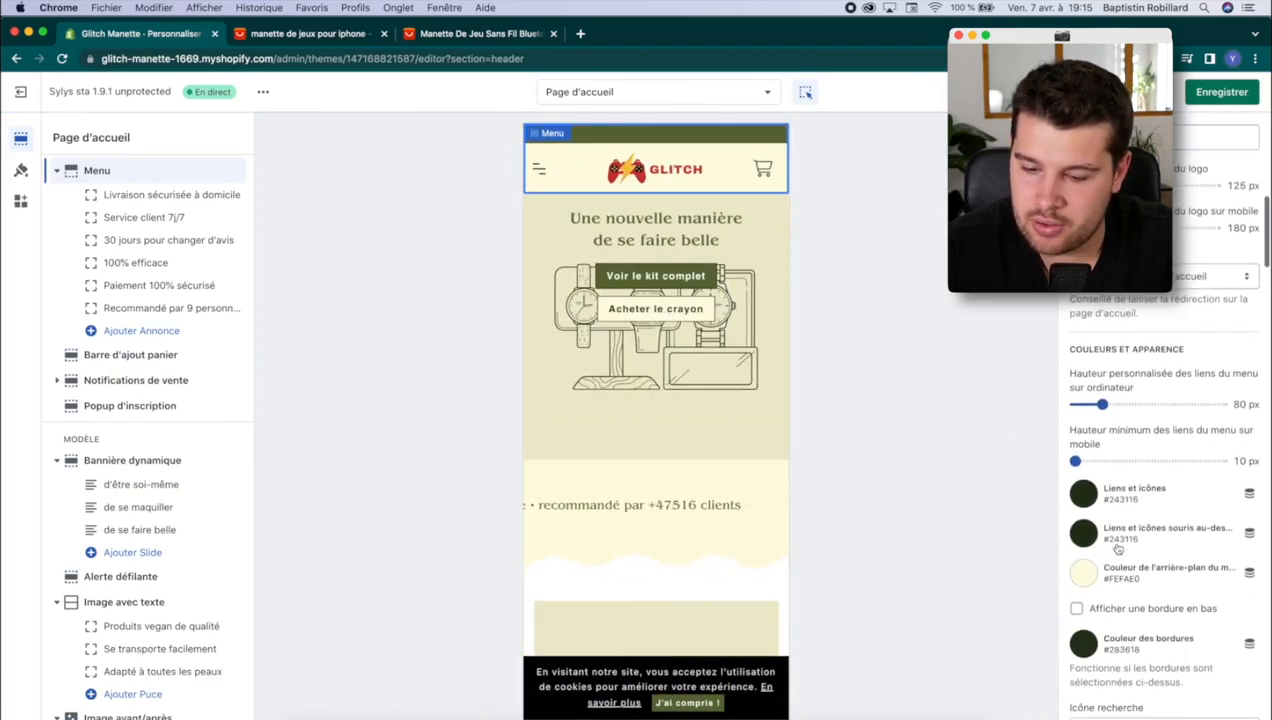
pyautogui.scroll(-4, 1160, 396)
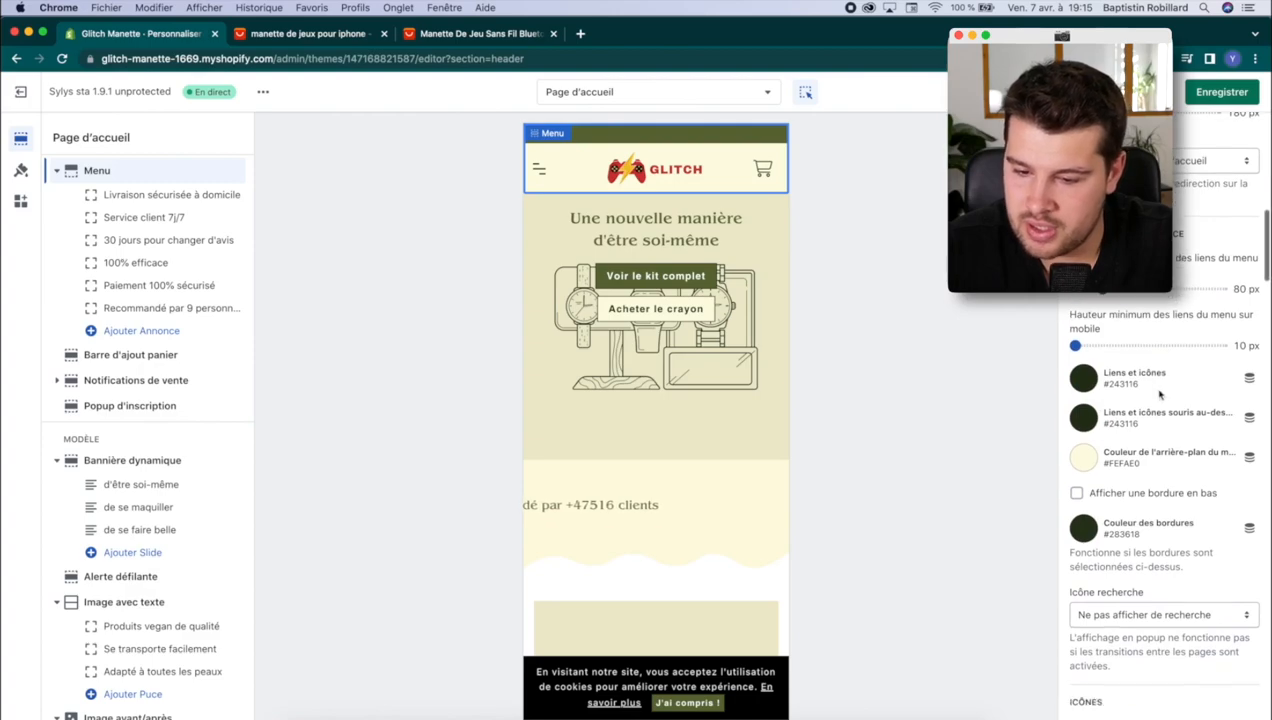
pyautogui.scroll(-3, 1094, 471)
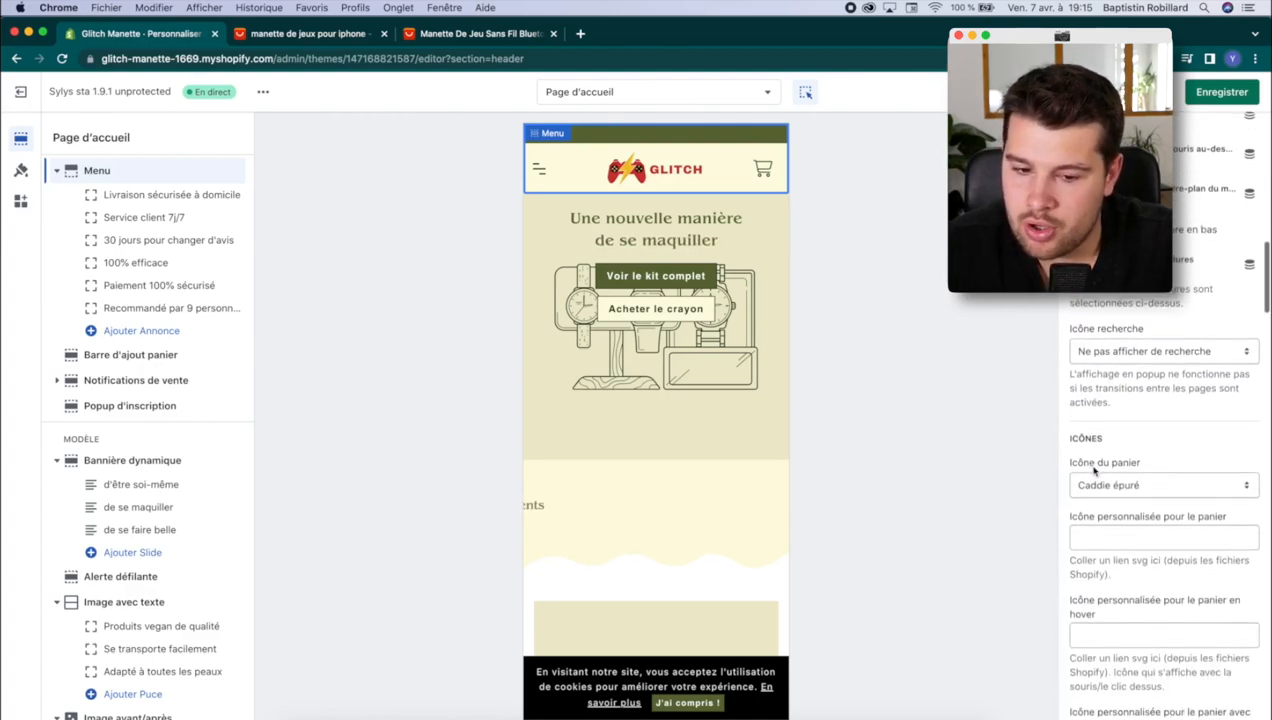
pyautogui.click(1141, 352)
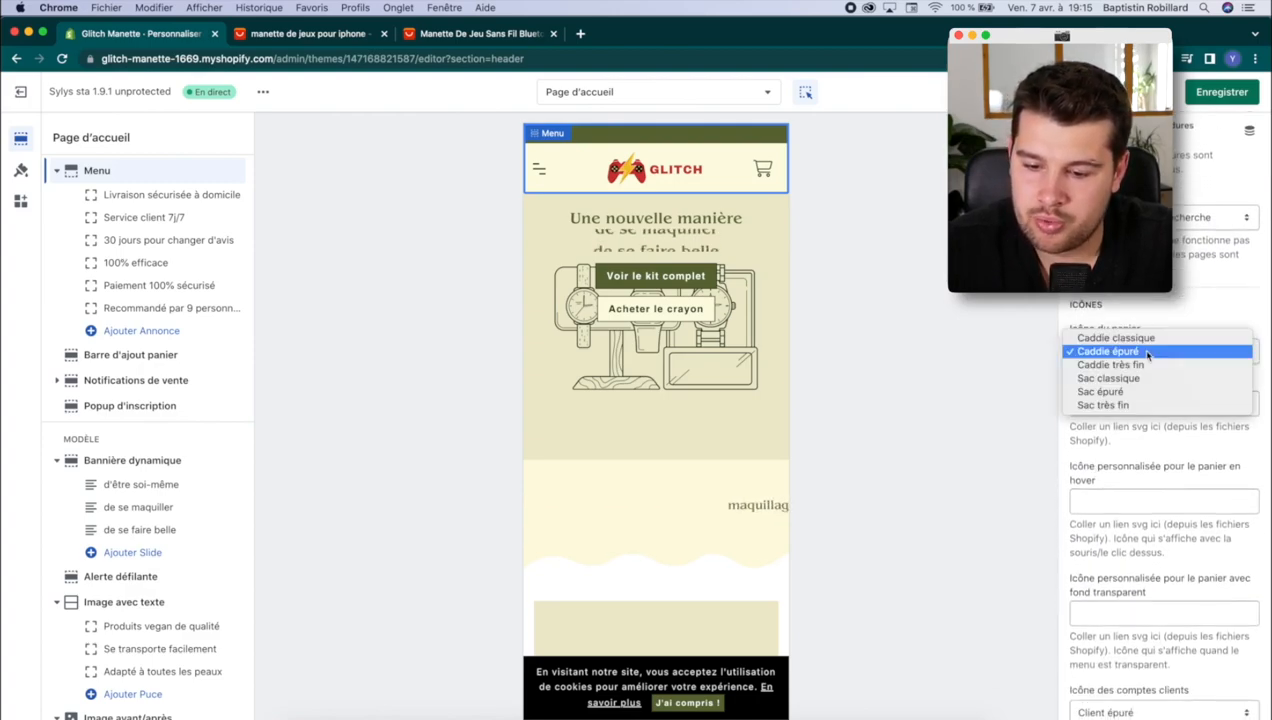
pyautogui.click(1137, 365)
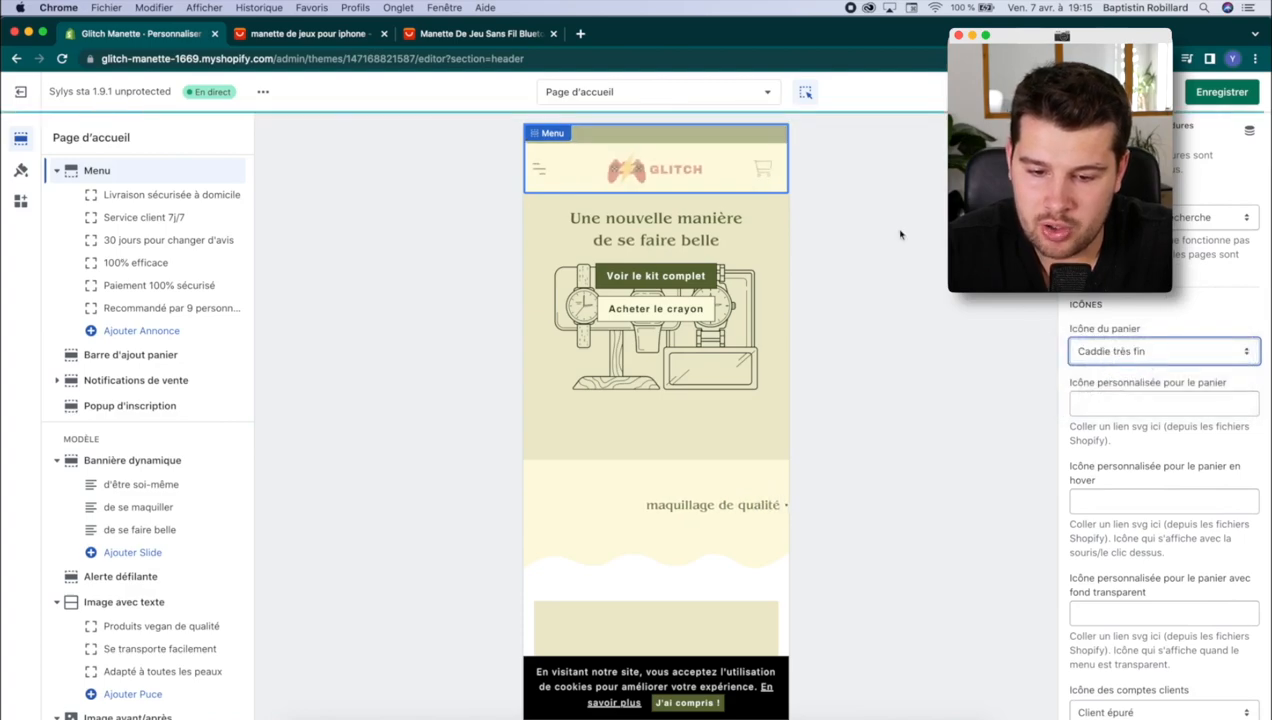
pyautogui.click(1155, 351)
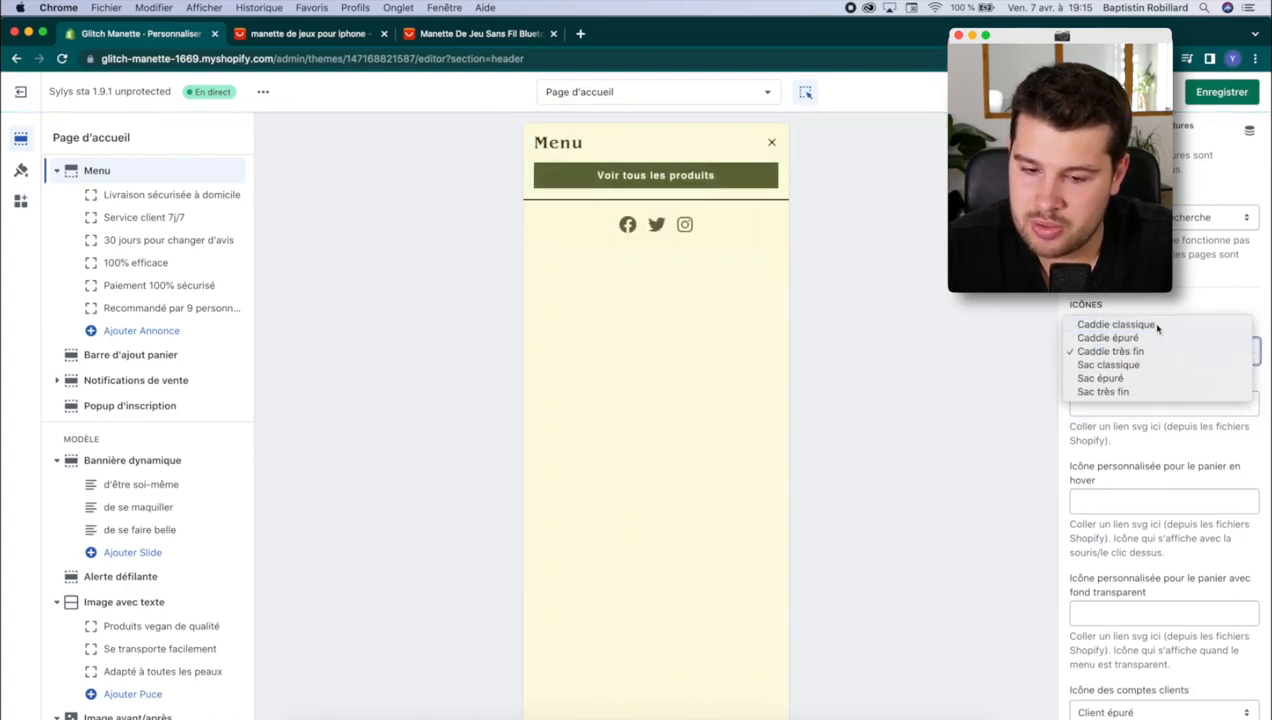
pyautogui.click(1157, 325)
pyautogui.click(772, 145)
pyautogui.click(1157, 352)
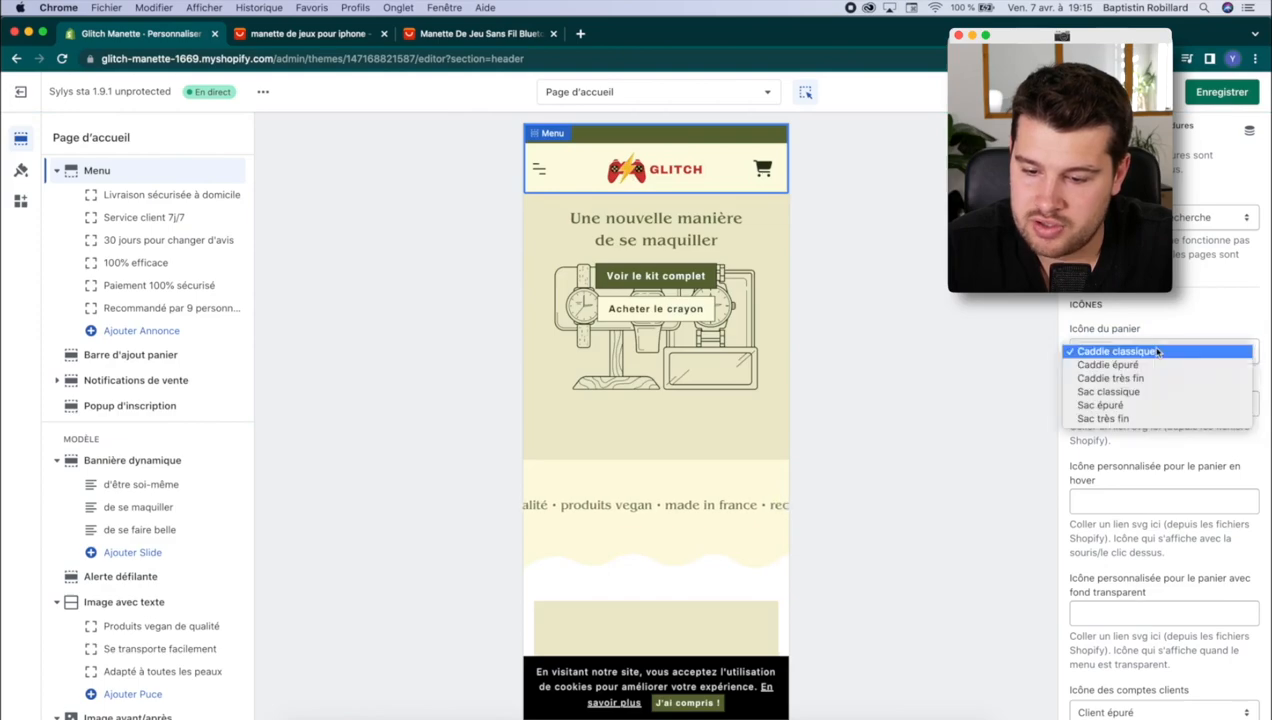
pyautogui.click(1145, 365)
# Step: Give the drawer menu's header a light pink background and set its link colour to #DF8A8A
pyautogui.scroll(-3, 1116, 461)
pyautogui.scroll(-10, 1116, 461)
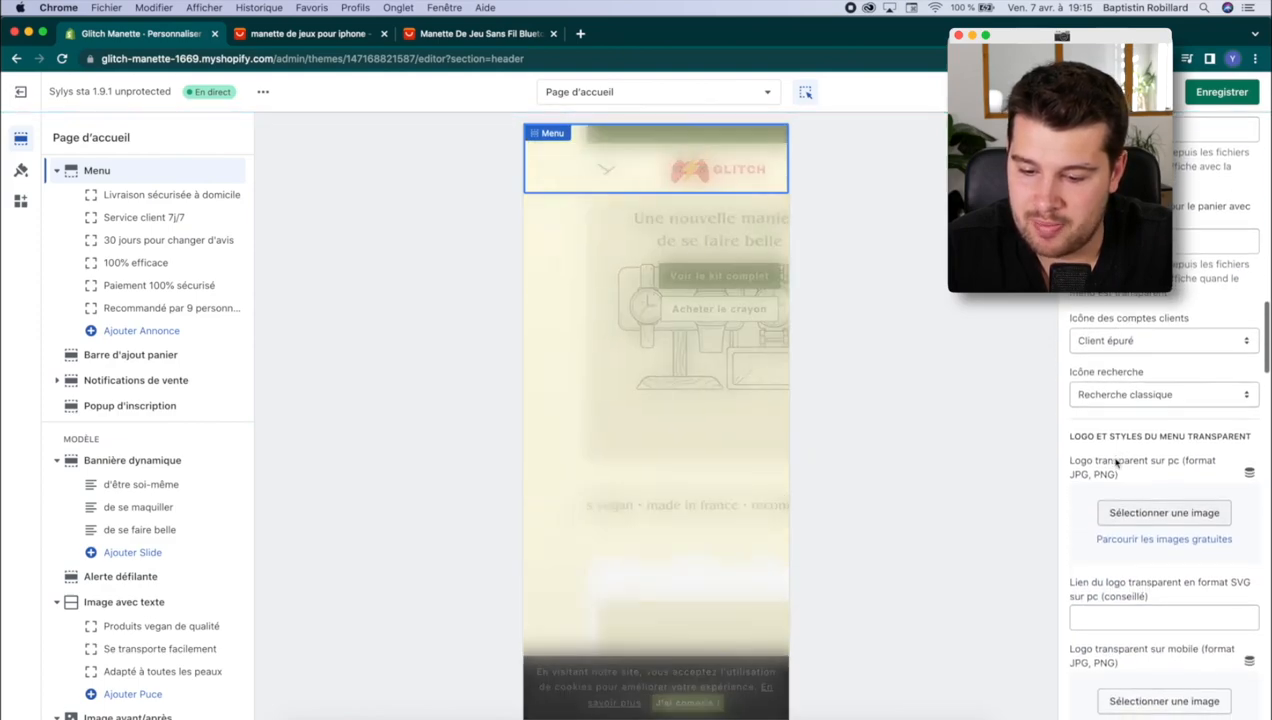
pyautogui.click(1084, 459)
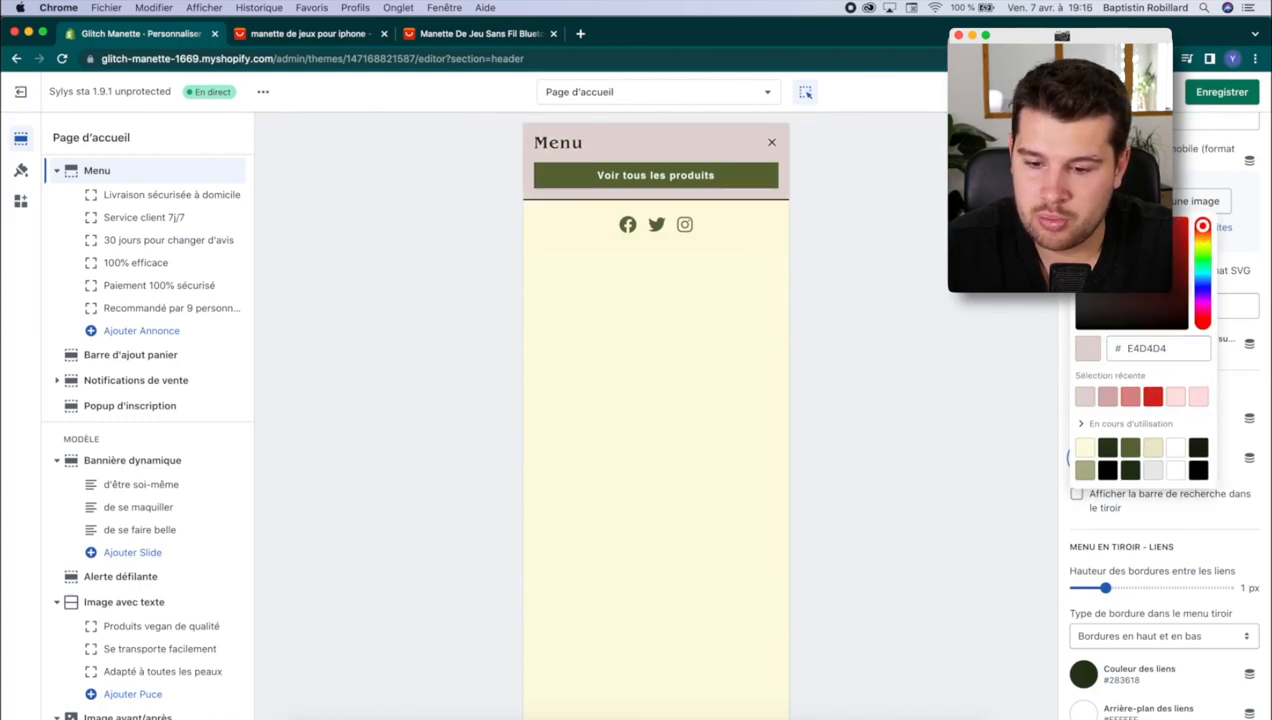
pyautogui.click(1090, 223)
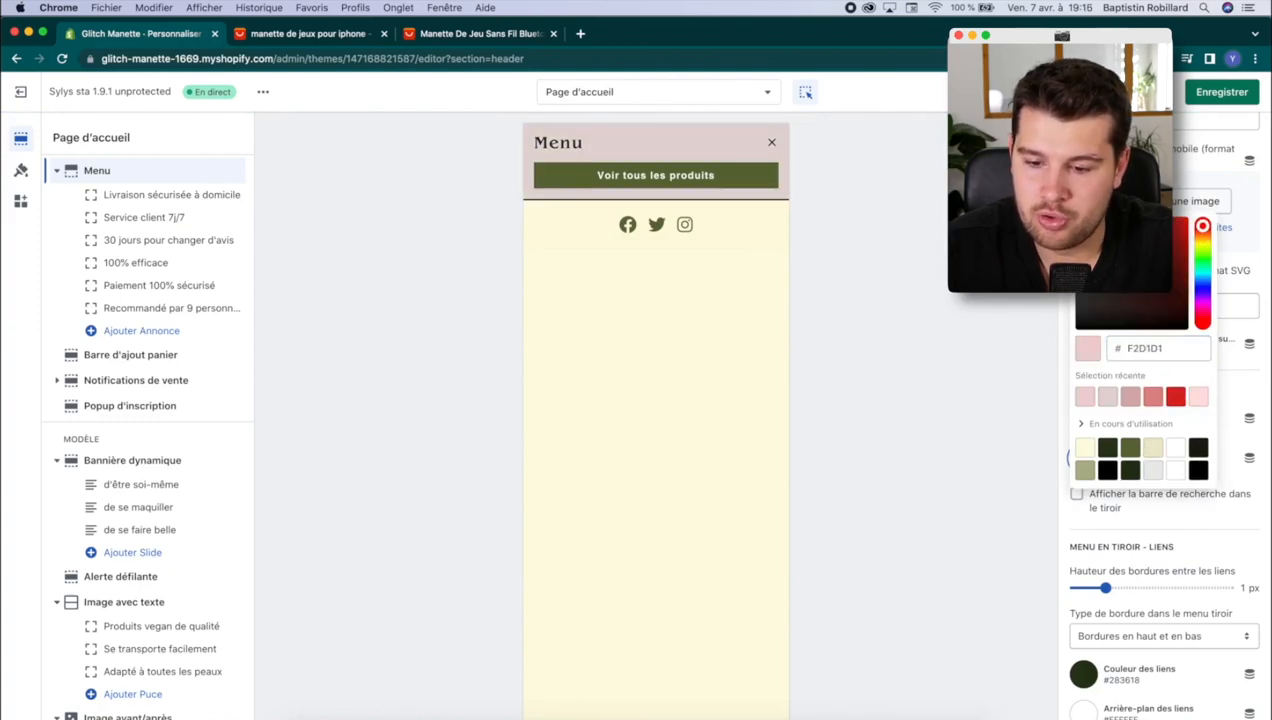
pyautogui.click(1100, 156)
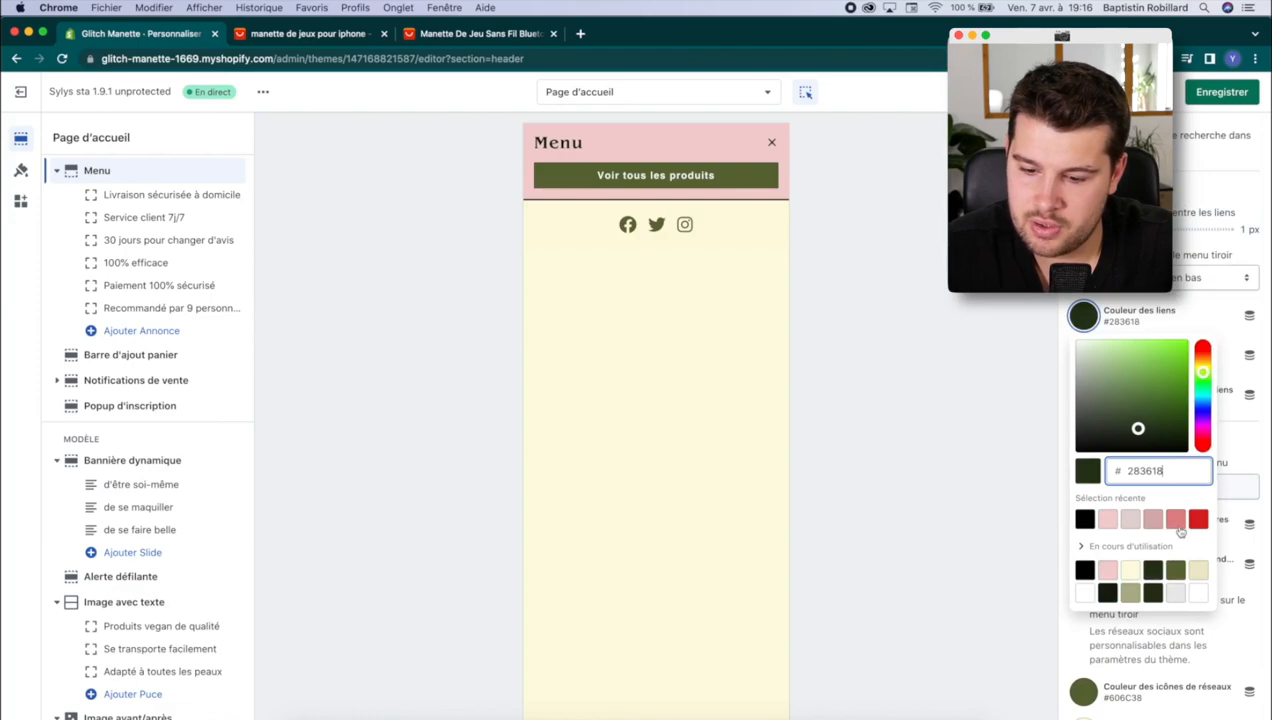
pyautogui.click(1176, 519)
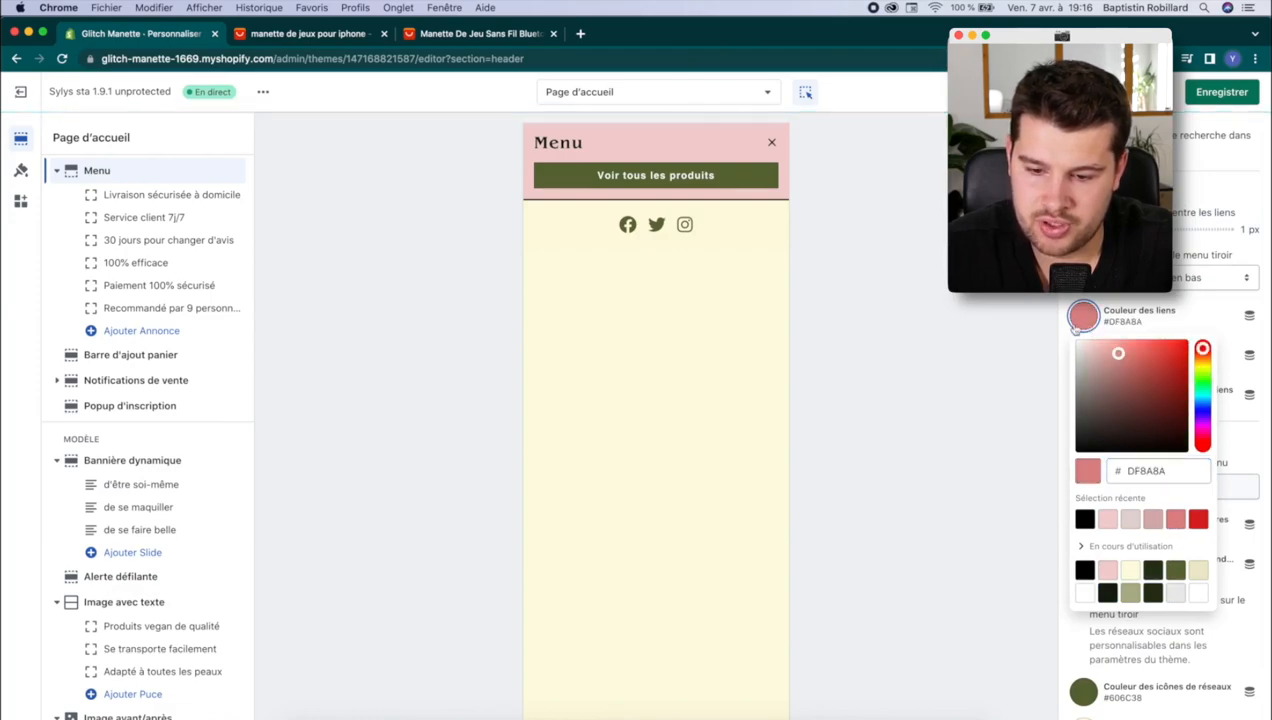
# Step: Set the drawer menu's social network icons to #DC2121 and their background to #FFFFFF
pyautogui.scroll(-5, 1185, 457)
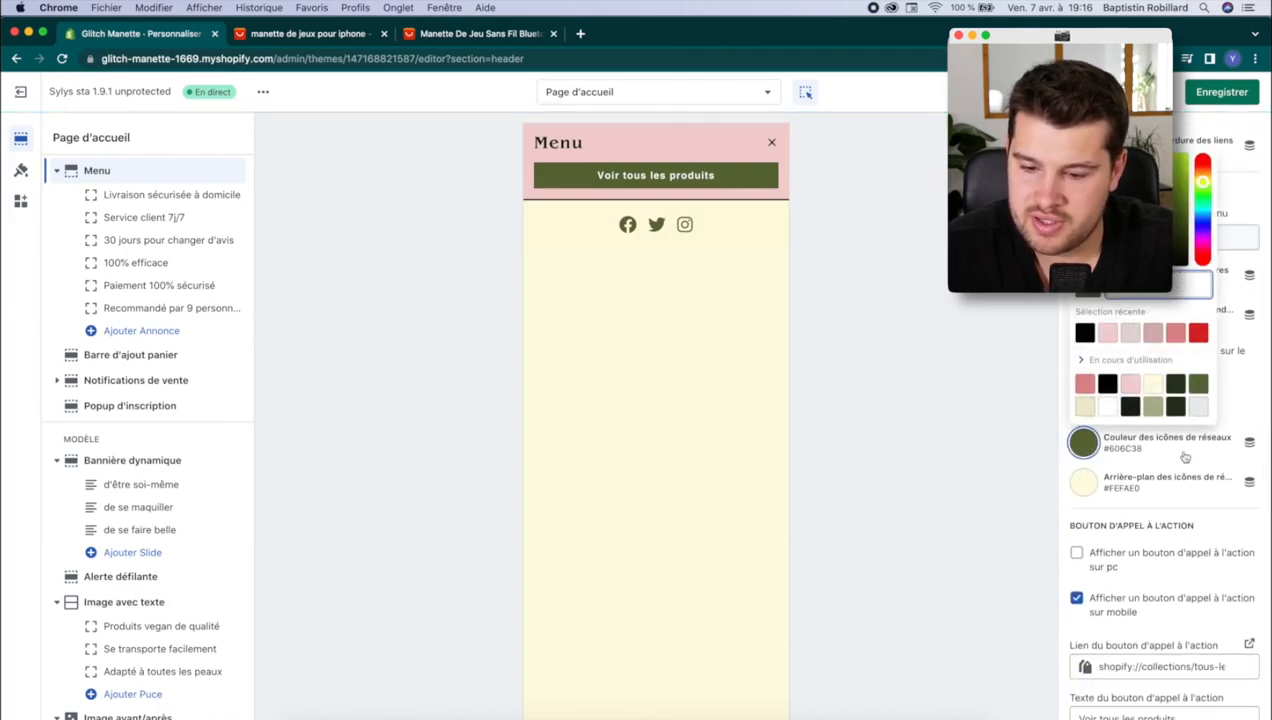
pyautogui.click(1198, 334)
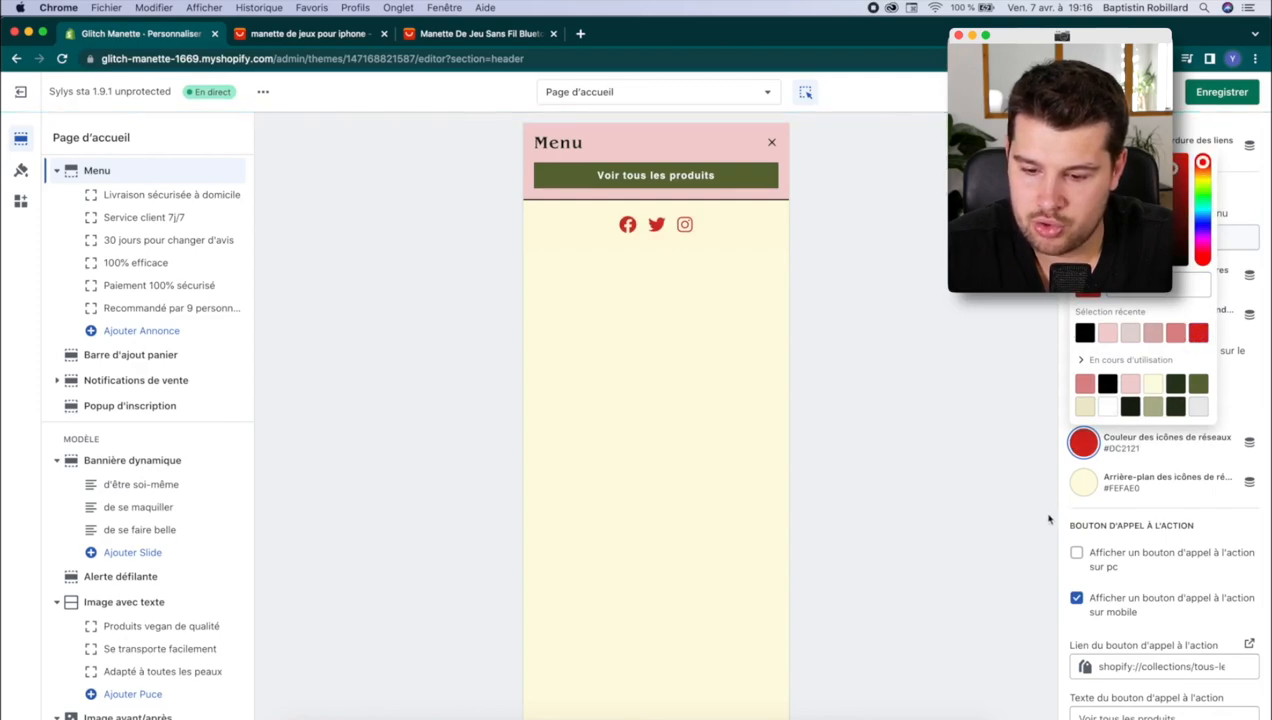
pyautogui.click(1066, 513)
pyautogui.click(1084, 484)
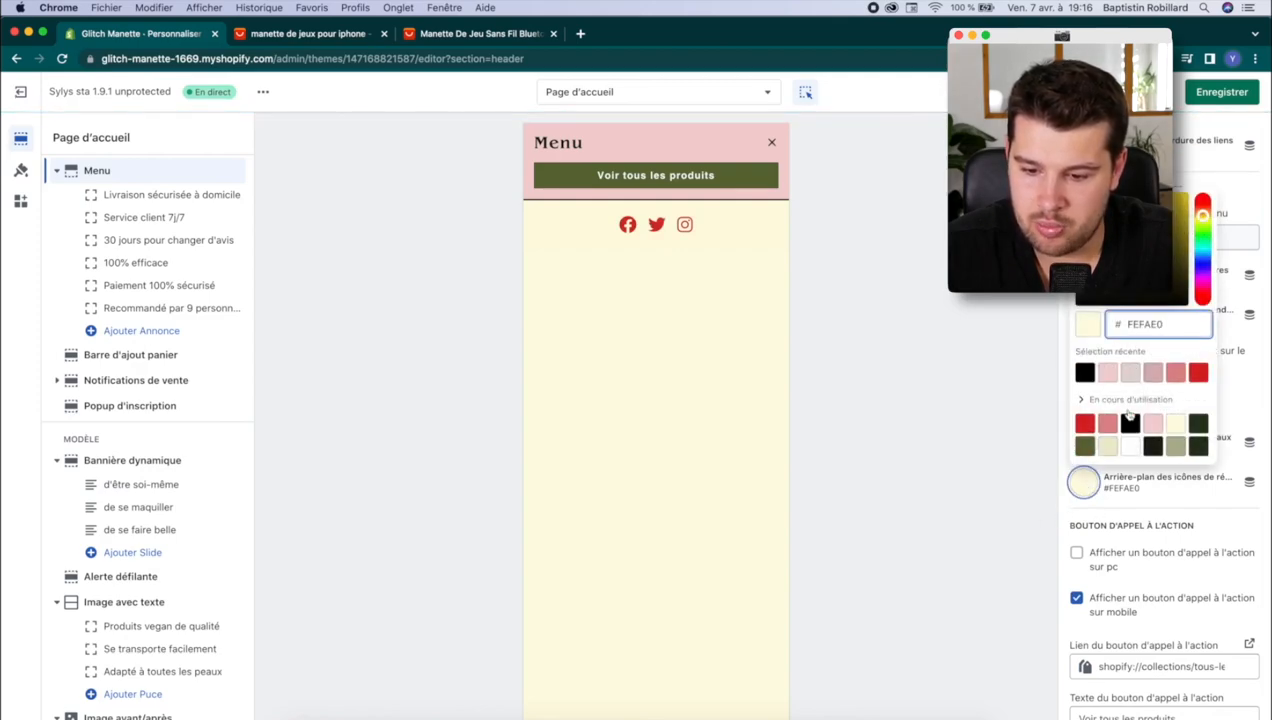
pyautogui.click(1130, 446)
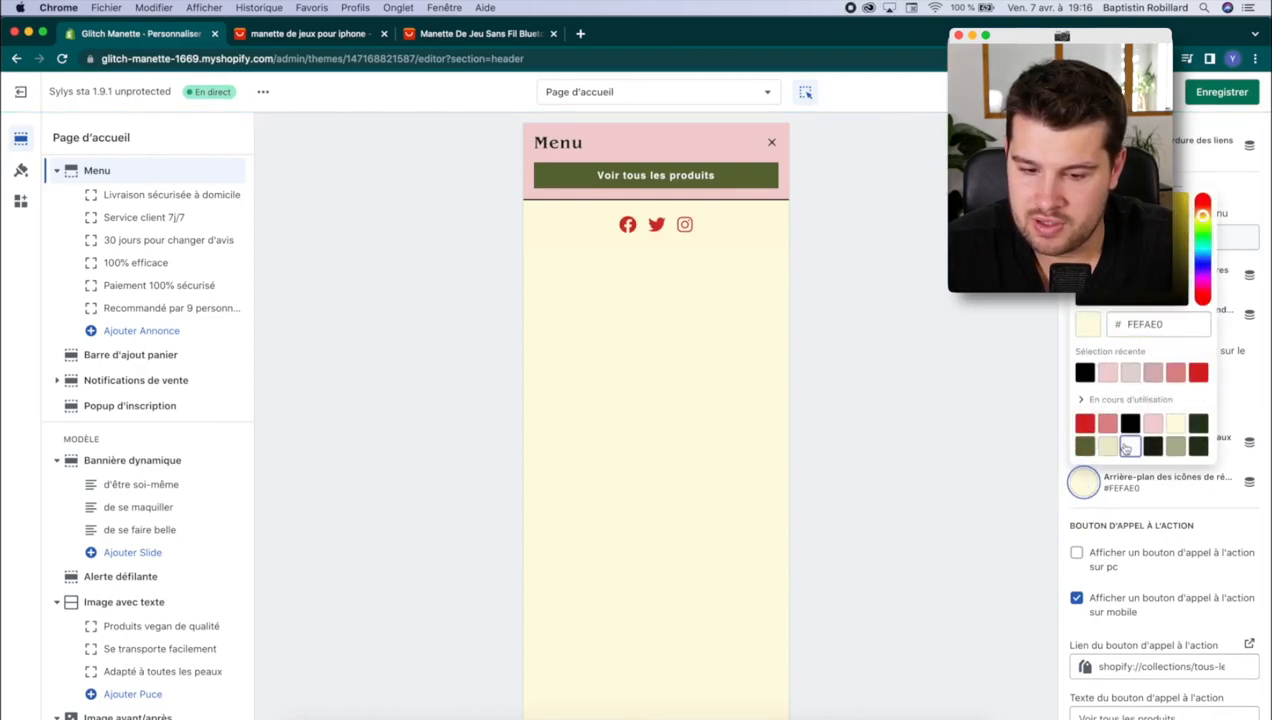
pyautogui.click(1070, 522)
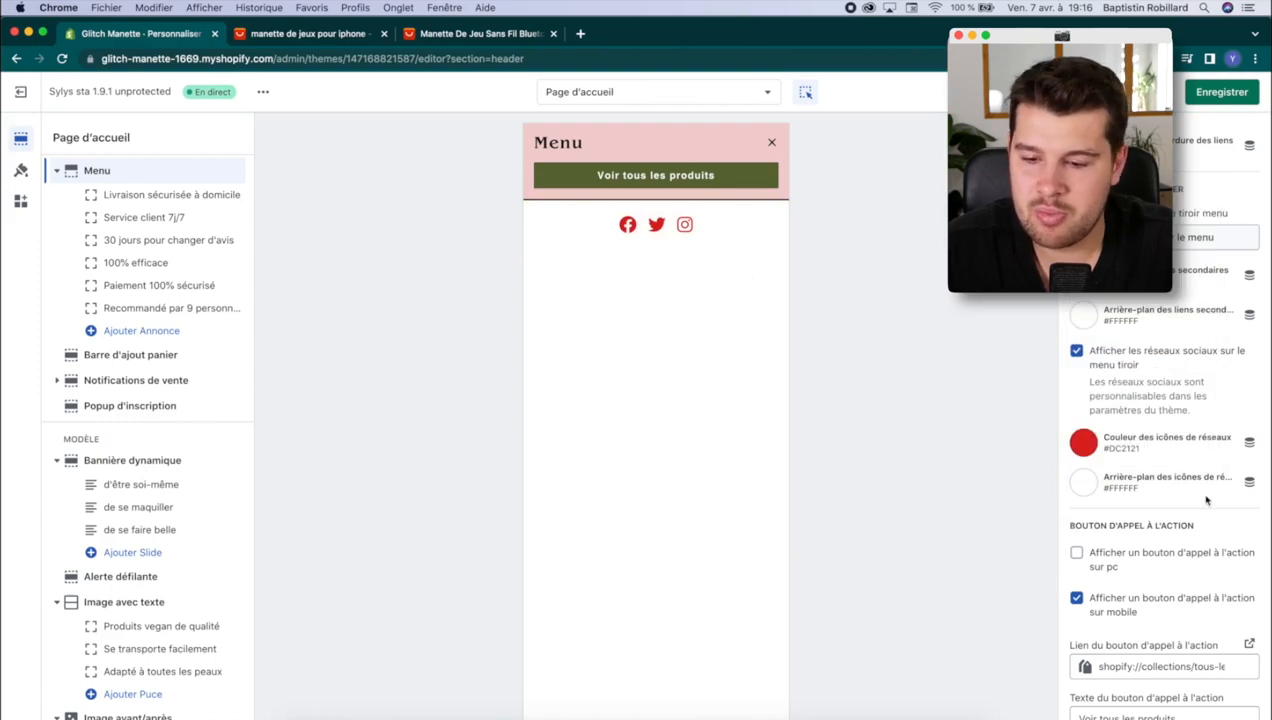
# Step: Set the menu's background colour to #FFFFFF and the announcement bar's background to #DC2121
pyautogui.scroll(-4, 1206, 500)
pyautogui.scroll(2, 1160, 450)
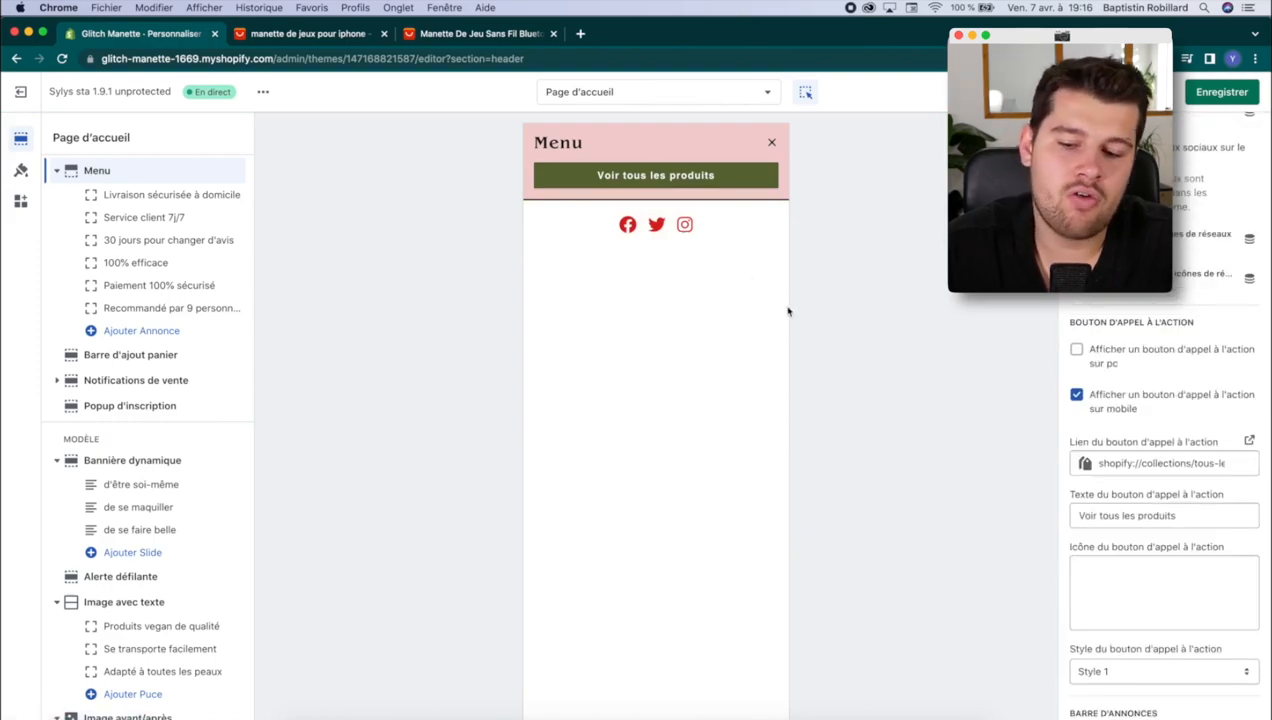
pyautogui.scroll(-1, 1130, 426)
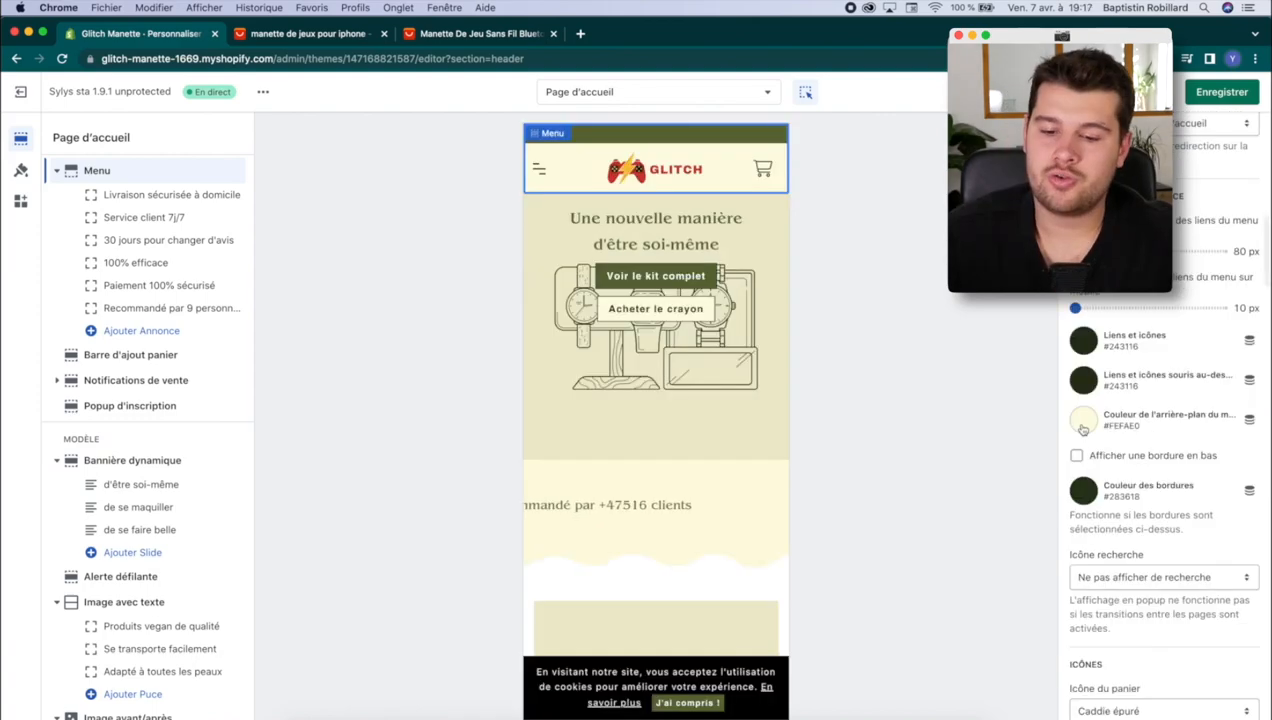
pyautogui.click(1083, 422)
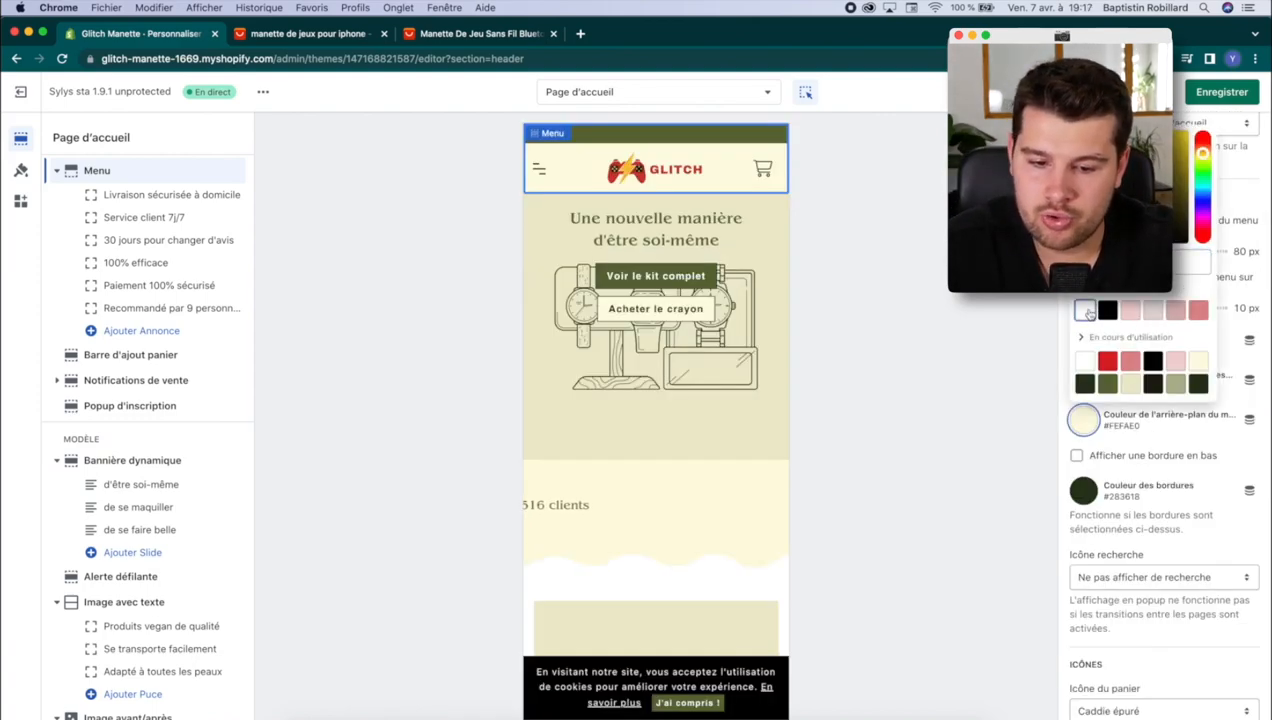
pyautogui.click(1086, 311)
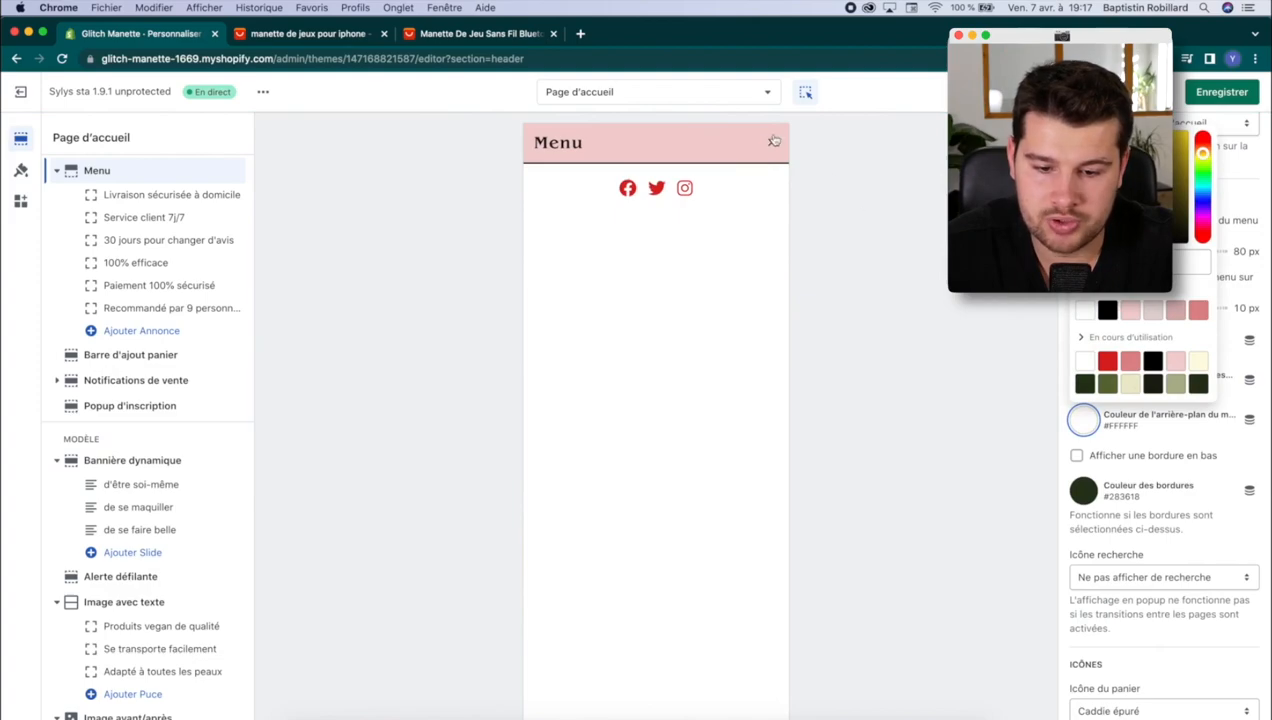
pyautogui.click(773, 141)
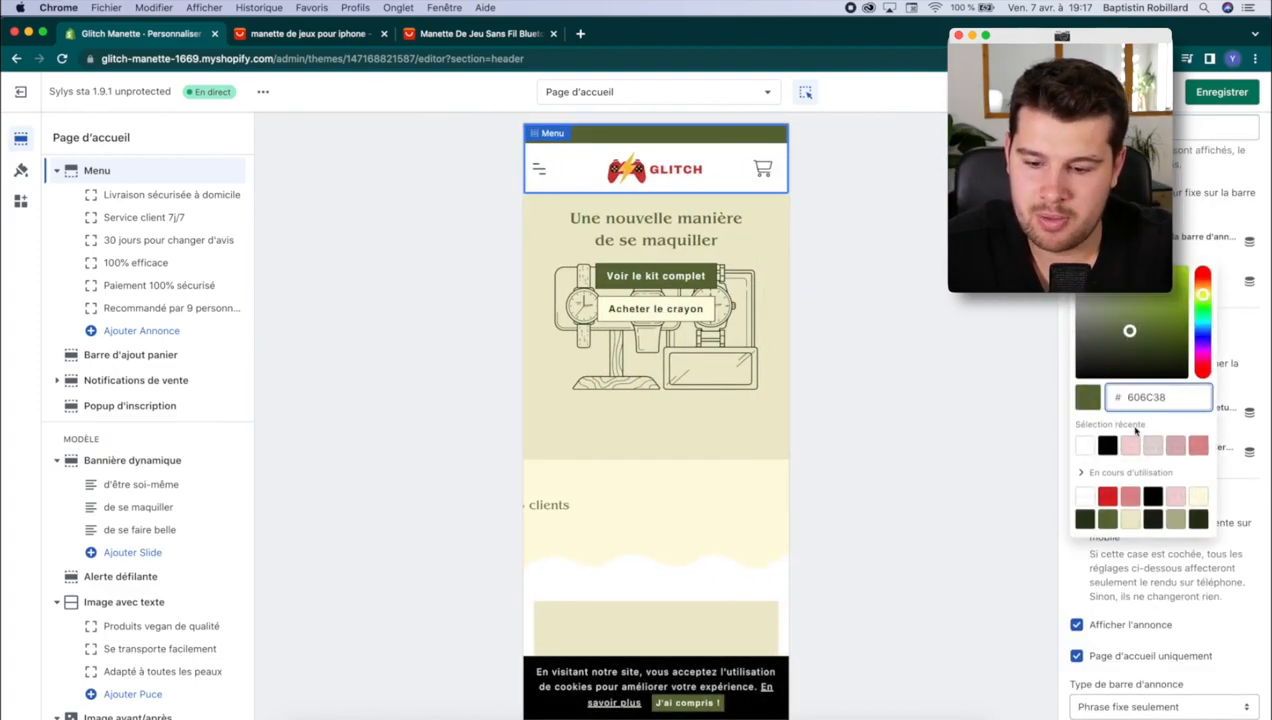
pyautogui.click(1106, 496)
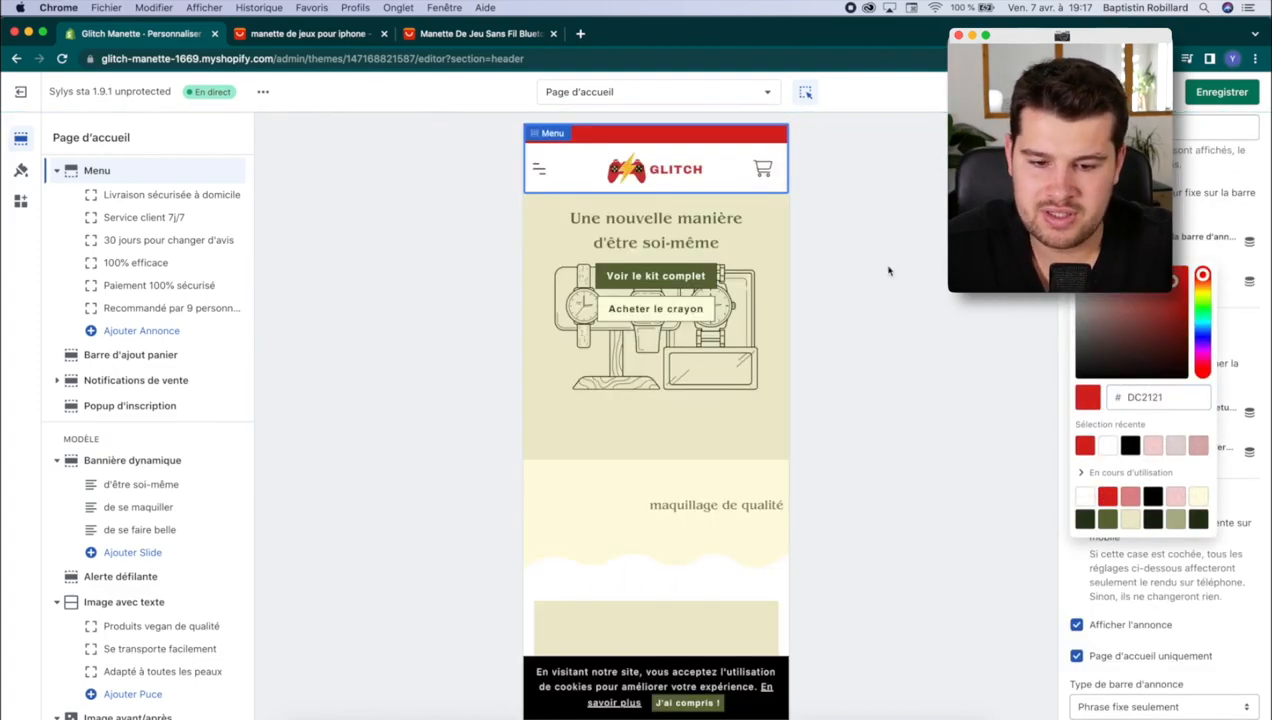
# Step: Set the announcement bar's fixed announcement to "Livraison offerte jusqu'à minuit"
pyautogui.click(1030, 380)
pyautogui.scroll(5, 1195, 380)
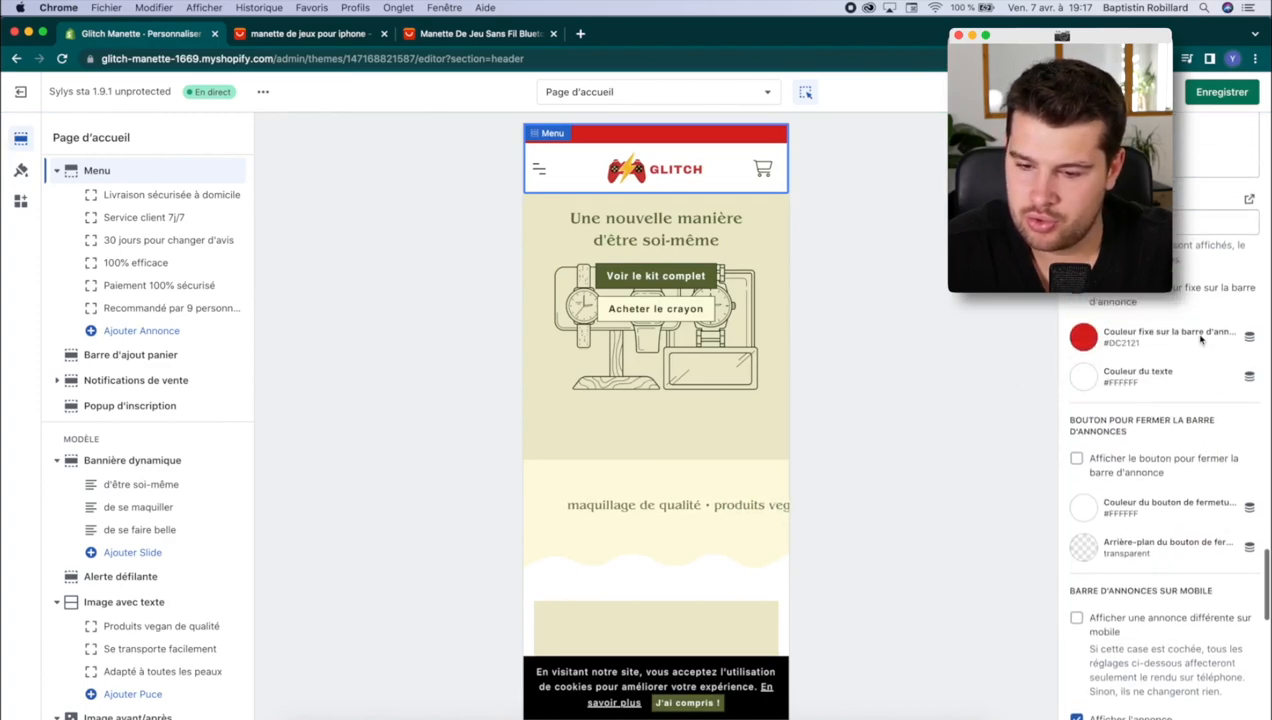
pyautogui.scroll(2, 1201, 341)
pyautogui.doubleClick(1100, 362)
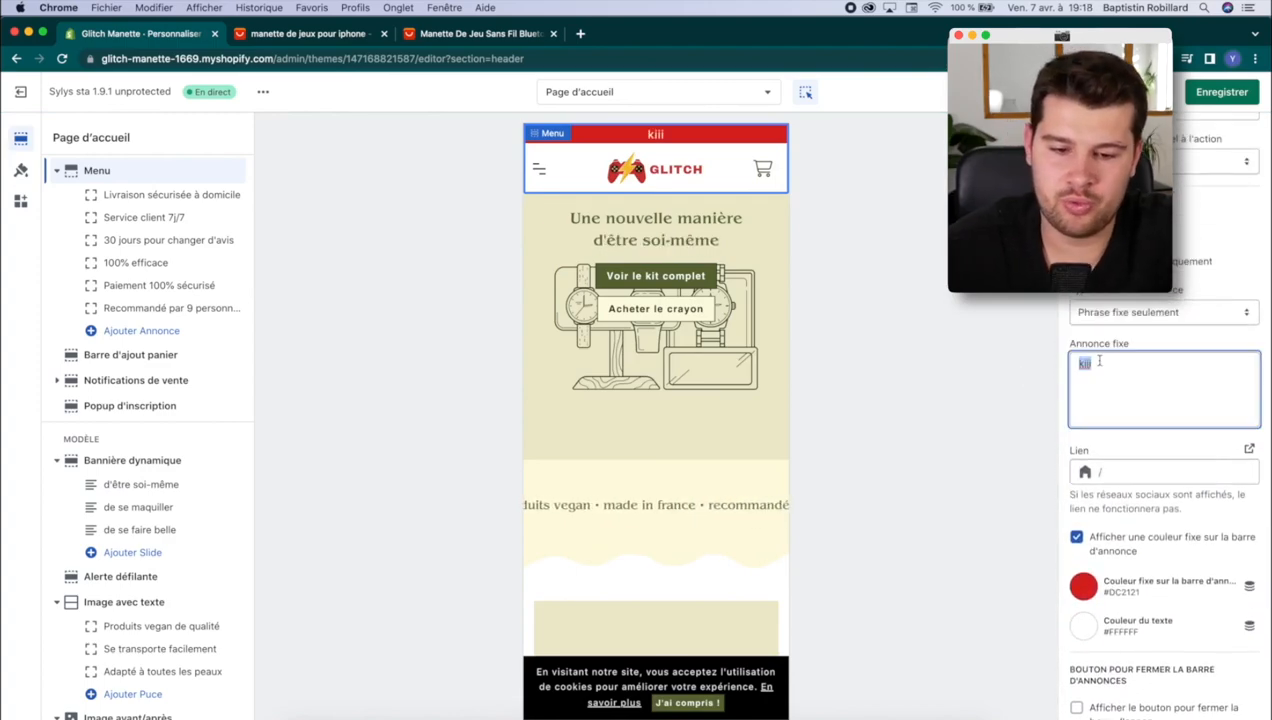
pyautogui.write('Livra')
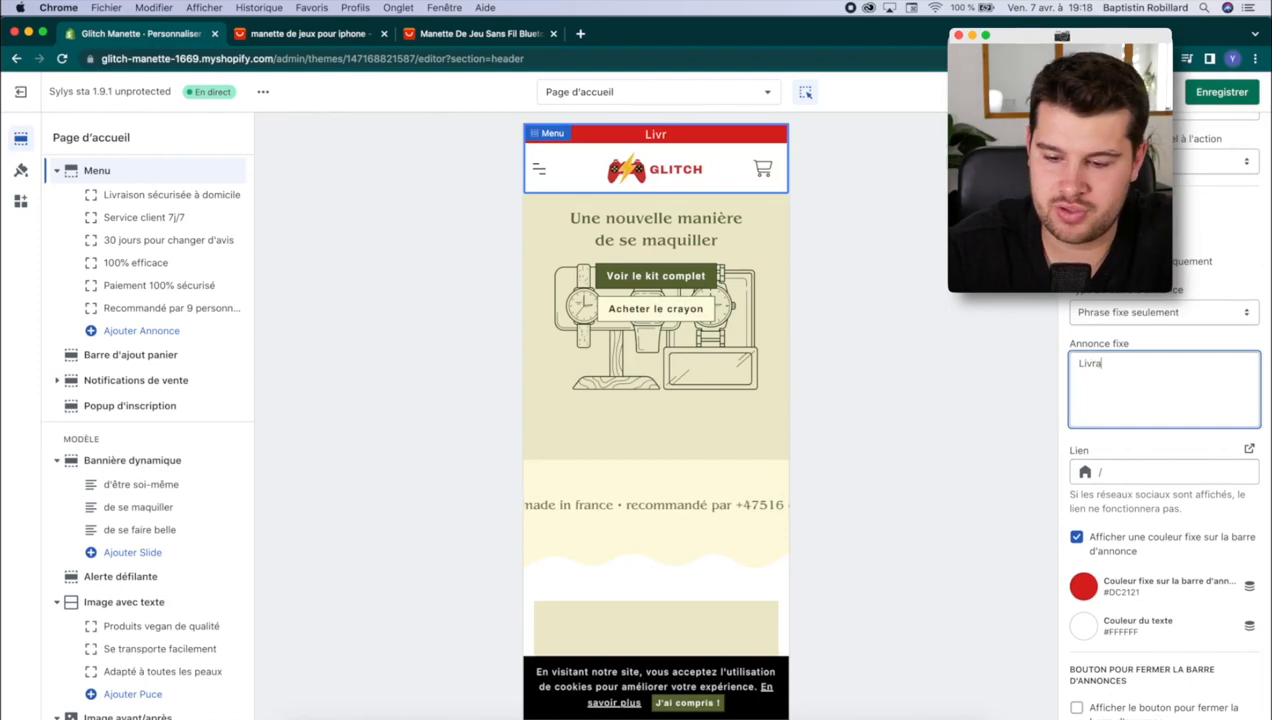
pyautogui.write("ison offerte jusqu'à minuit")
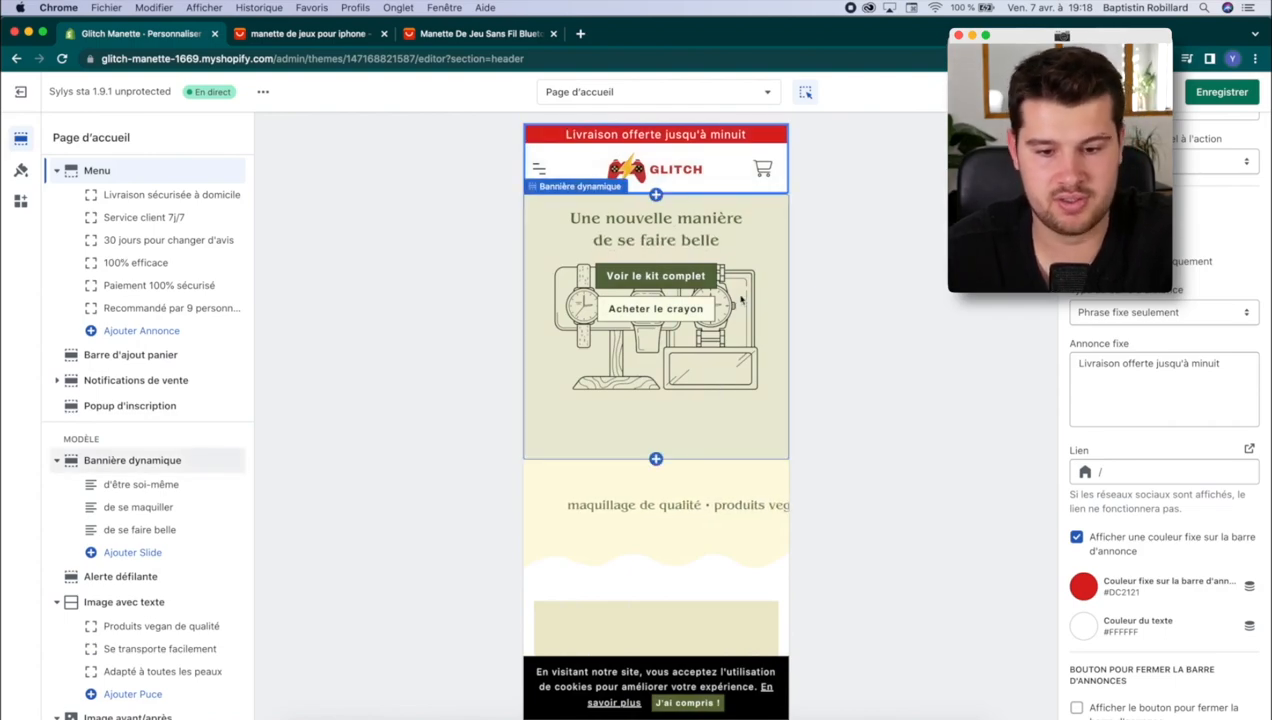
# Step: Remove the Image avec texte and Image avant/après sections from the home page
pyautogui.scroll(-5, 629, 439)
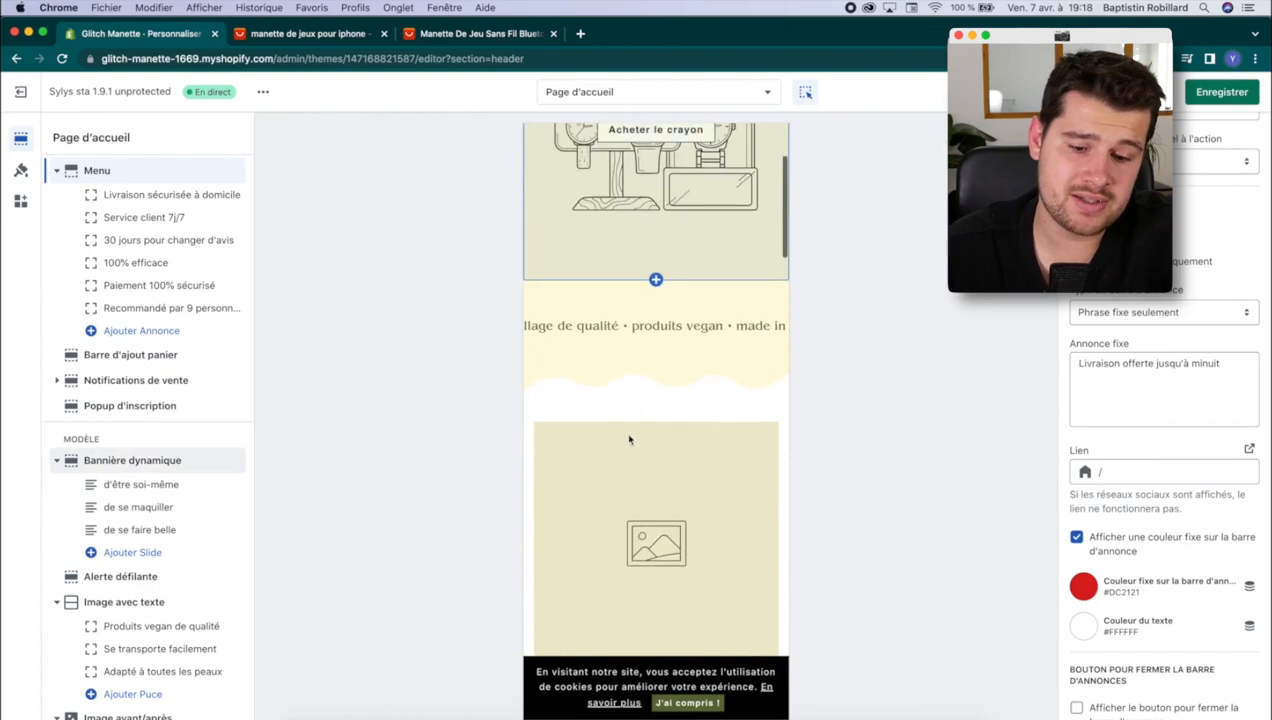
pyautogui.scroll(-15, 629, 439)
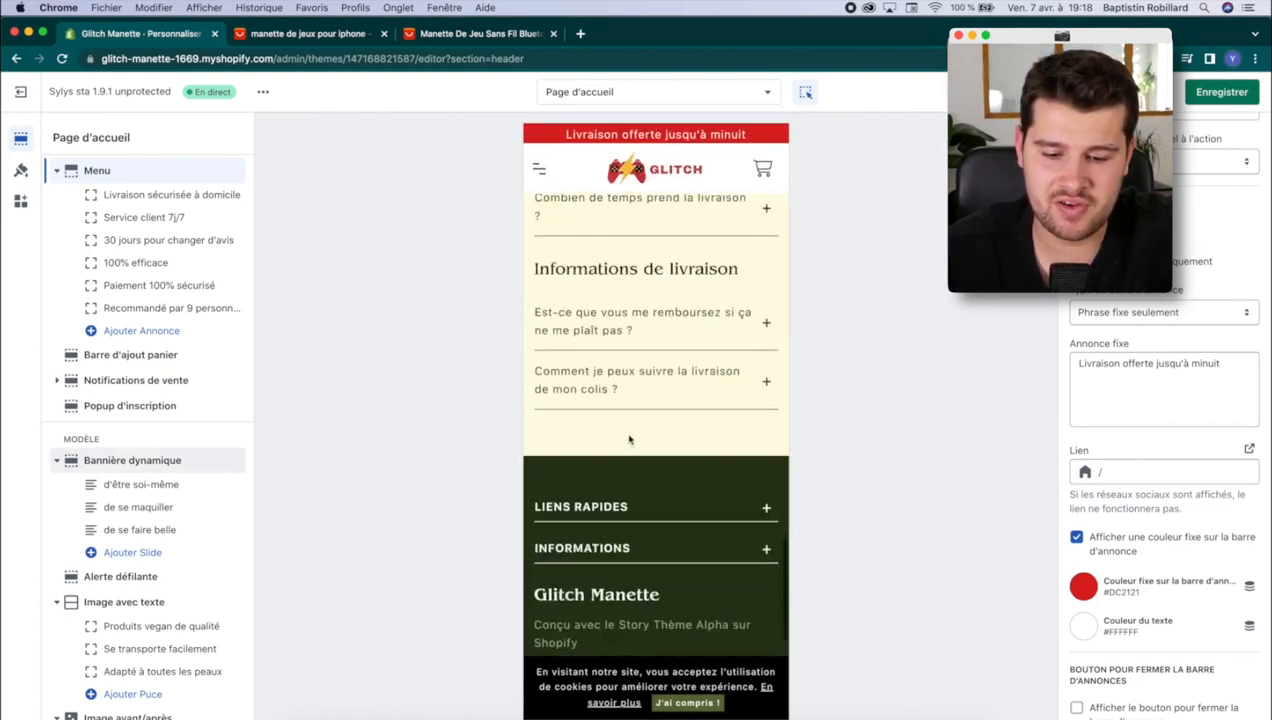
pyautogui.scroll(15, 629, 439)
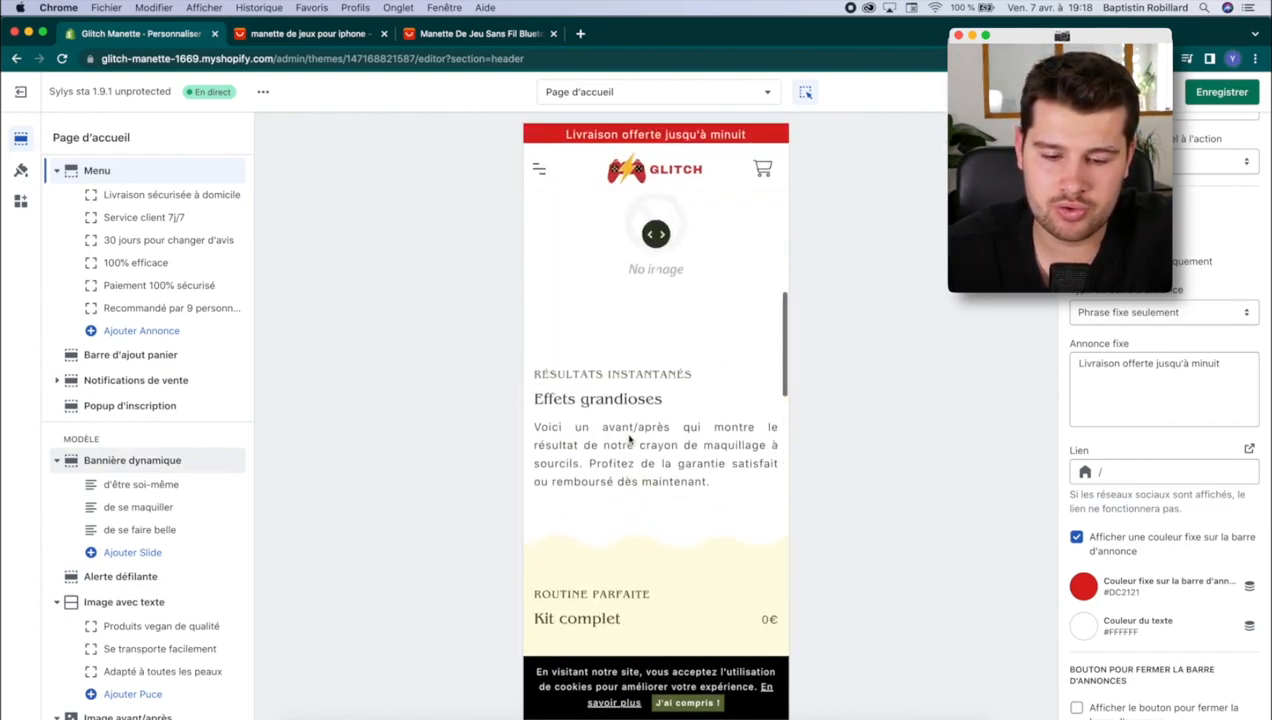
pyautogui.scroll(10, 629, 439)
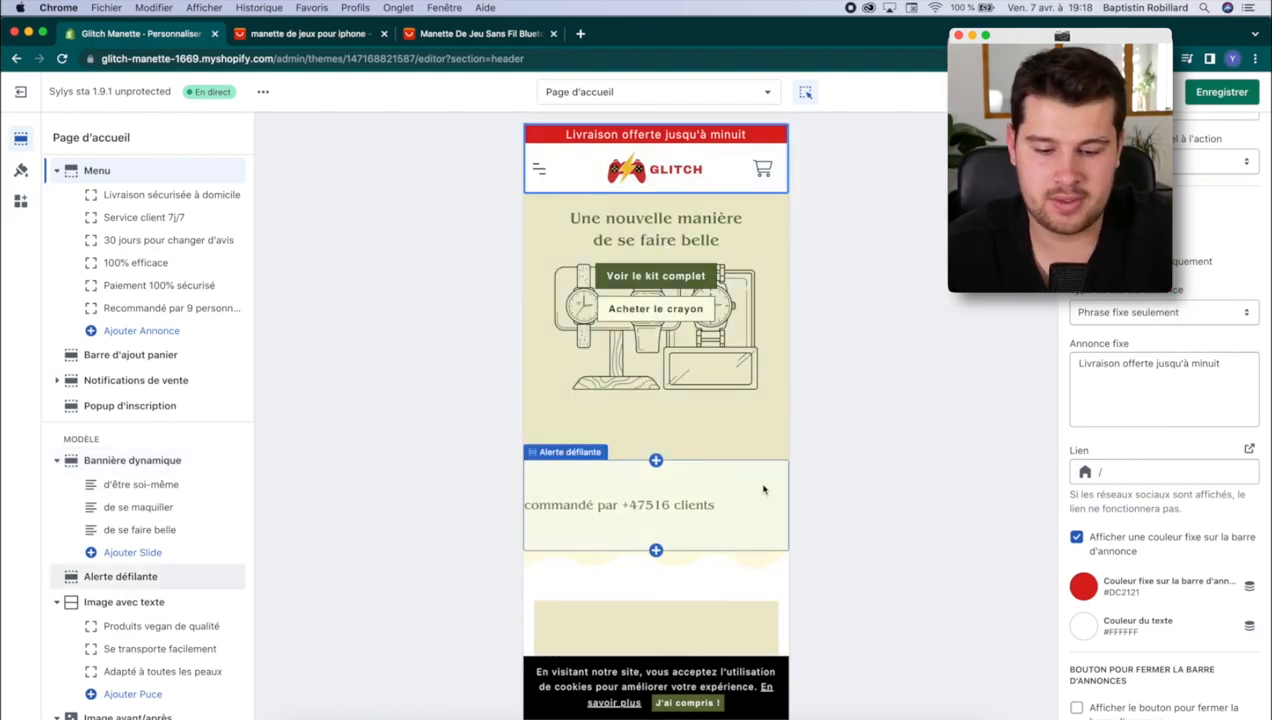
pyautogui.scroll(-3, 708, 541)
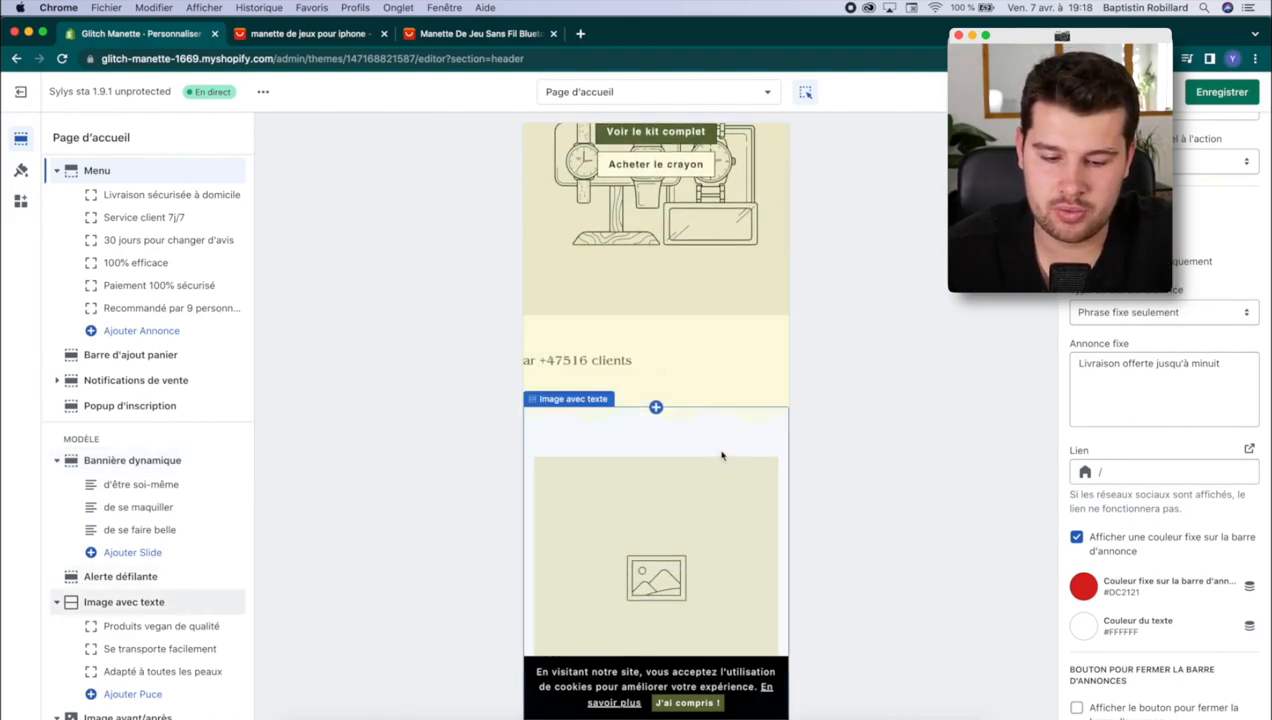
pyautogui.click(688, 422)
pyautogui.scroll(10, 1213, 152)
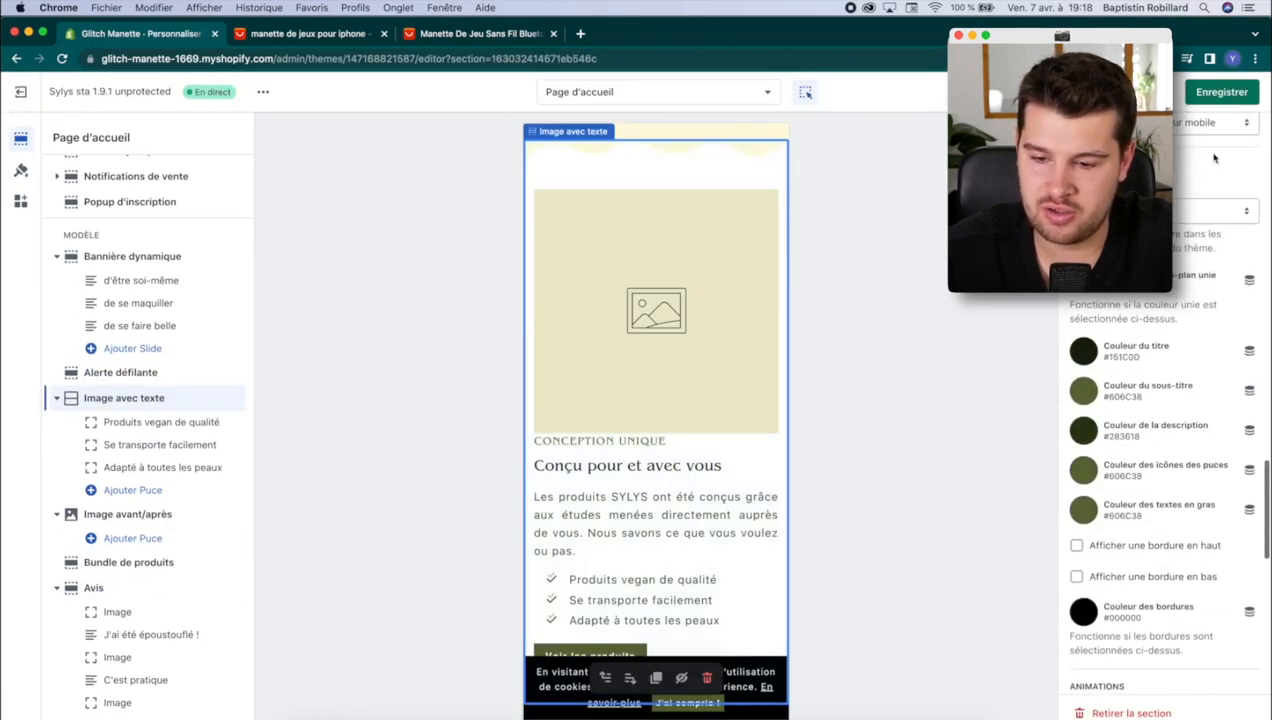
pyautogui.scroll(5, 1213, 152)
pyautogui.click(1248, 139)
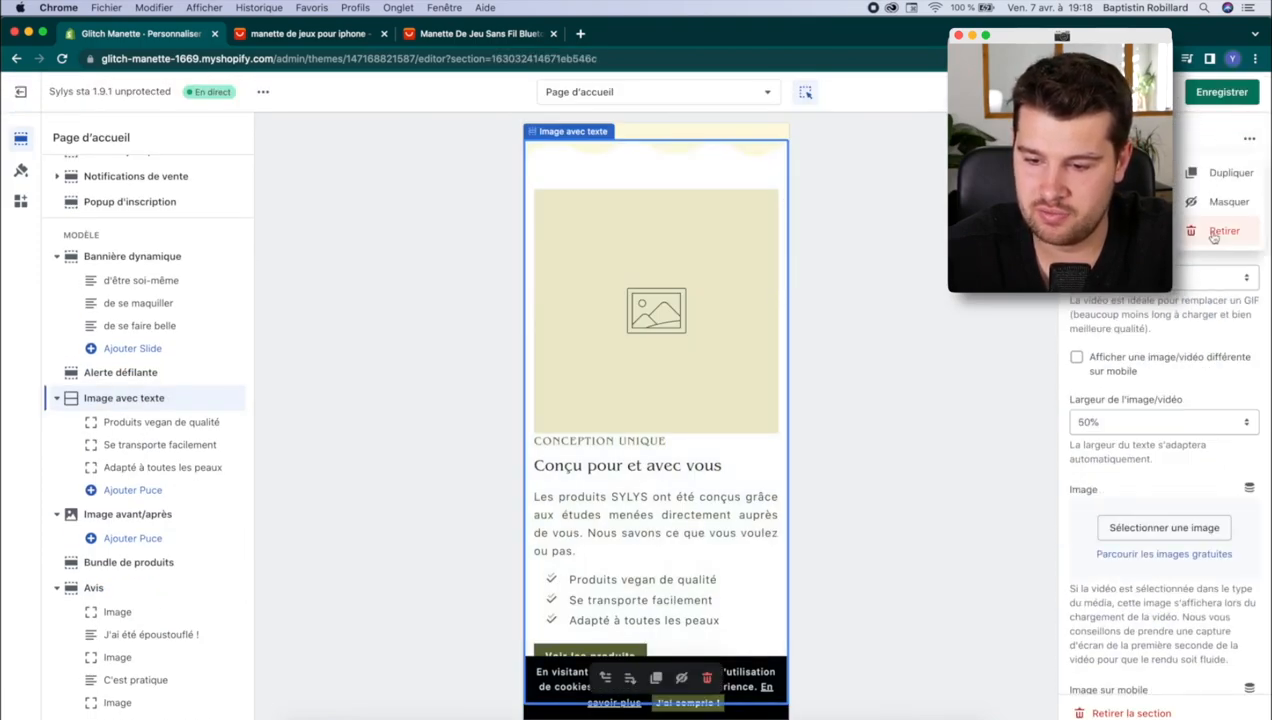
pyautogui.click(1210, 232)
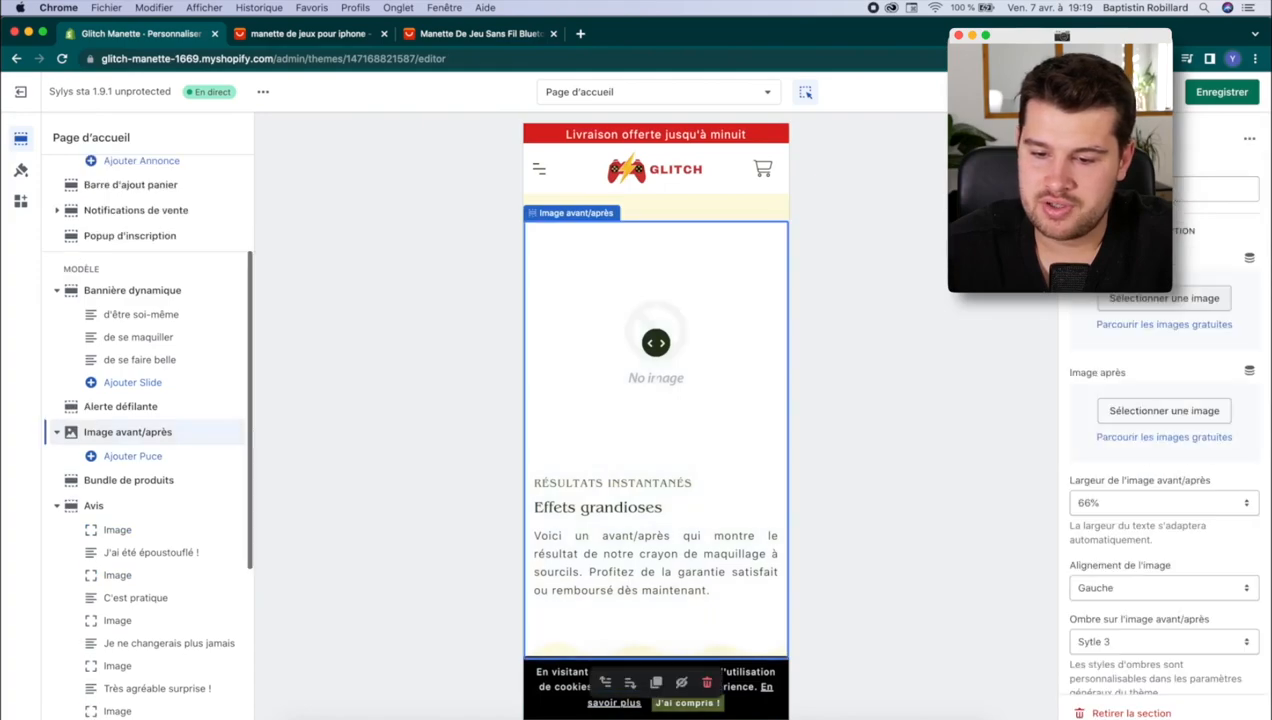
pyautogui.click(1248, 139)
pyautogui.click(1210, 232)
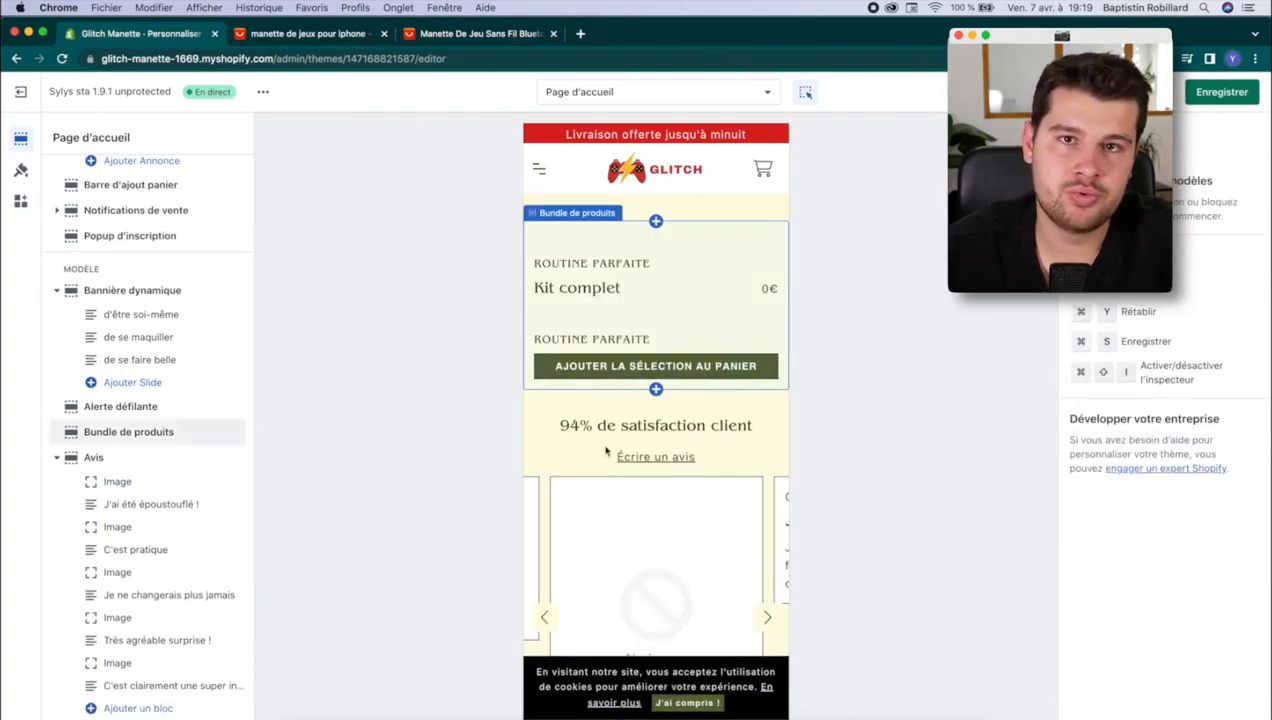
# Step: Remove the Bundle de produits section from the home page
pyautogui.scroll(3, 604, 395)
pyautogui.scroll(-3, 604, 395)
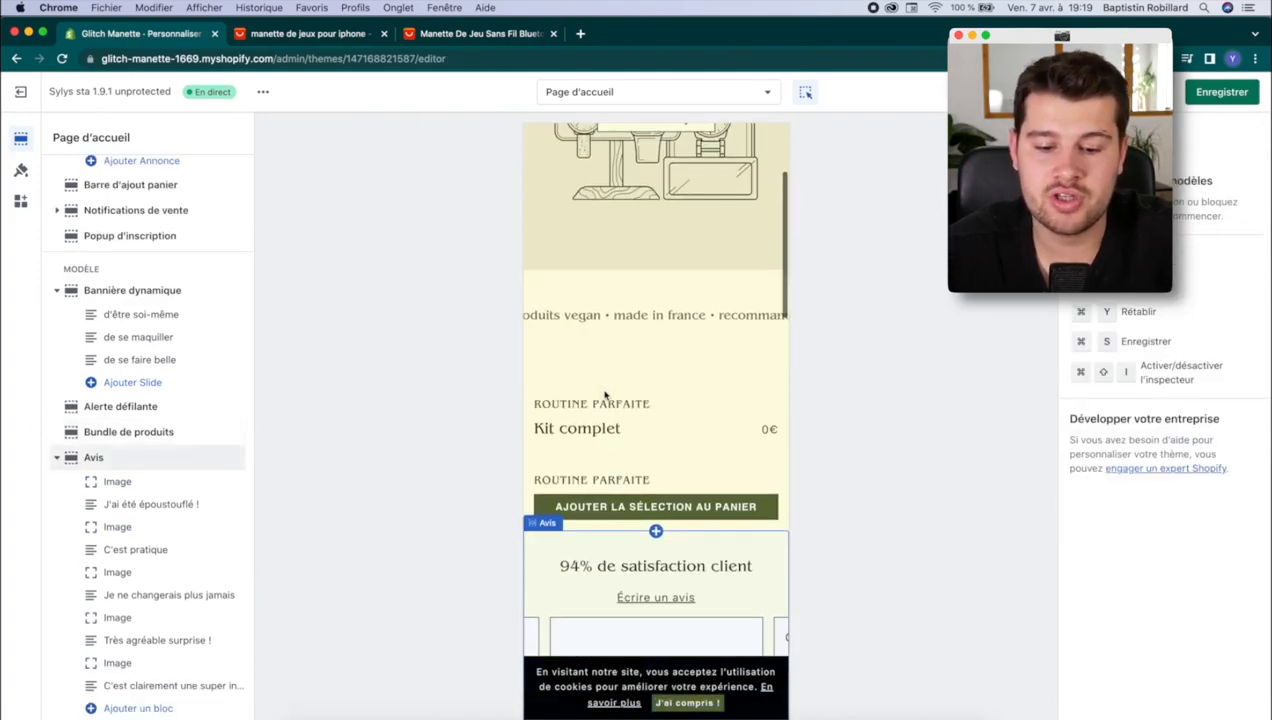
pyautogui.scroll(-3, 604, 395)
pyautogui.scroll(4, 605, 395)
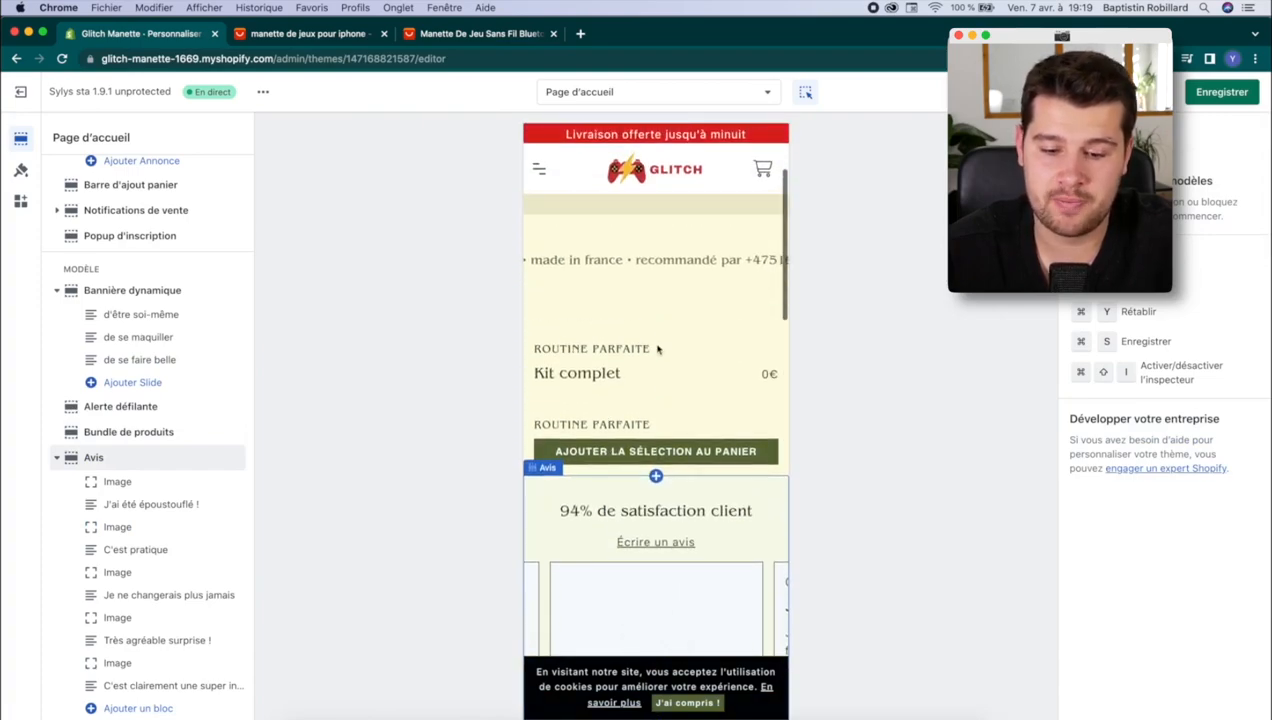
pyautogui.click(660, 362)
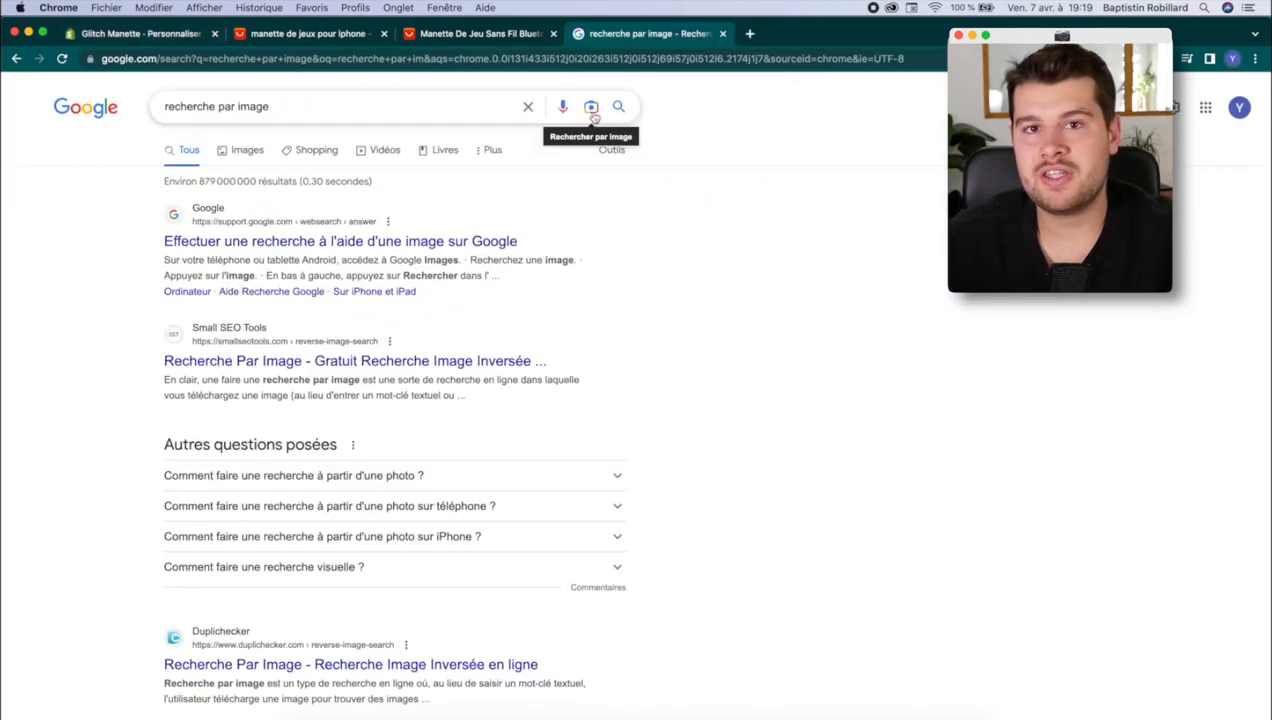
# Step: Run a Google Lens image search with the desktop screenshot of the red-and-blue controller and browse the visual matches for product photos
pyautogui.click(591, 108)
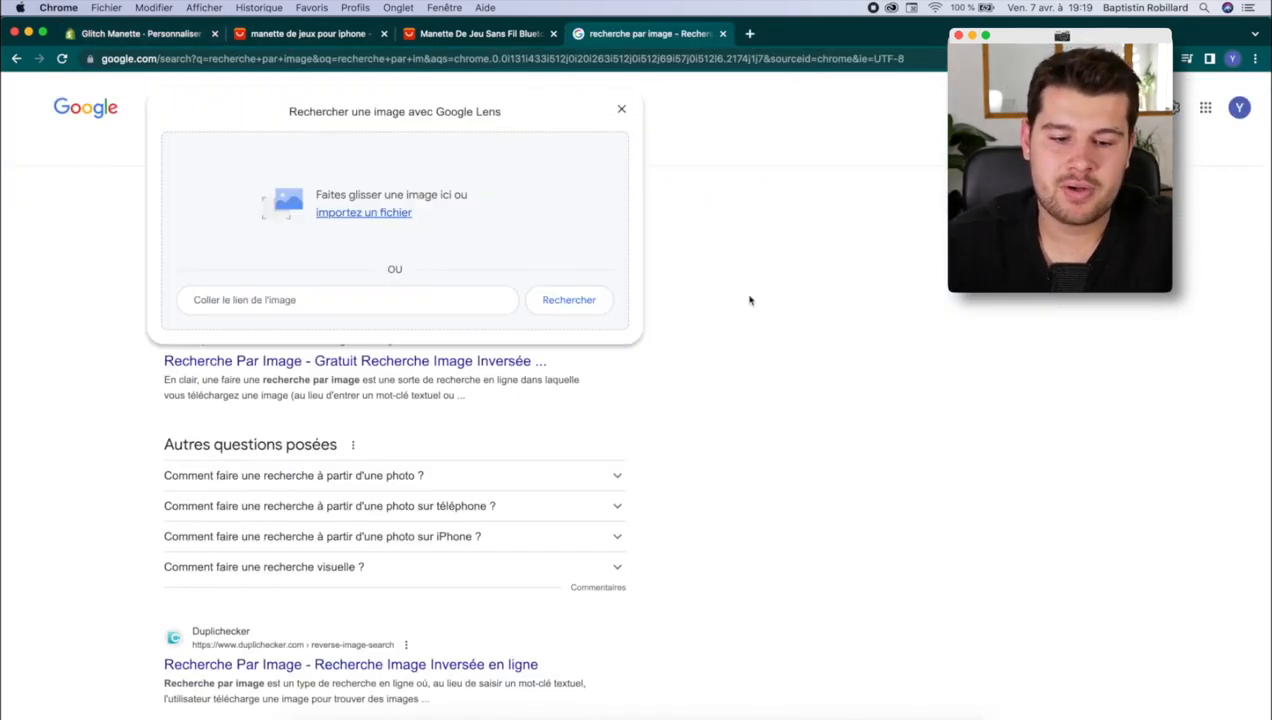
pyautogui.press('F11')
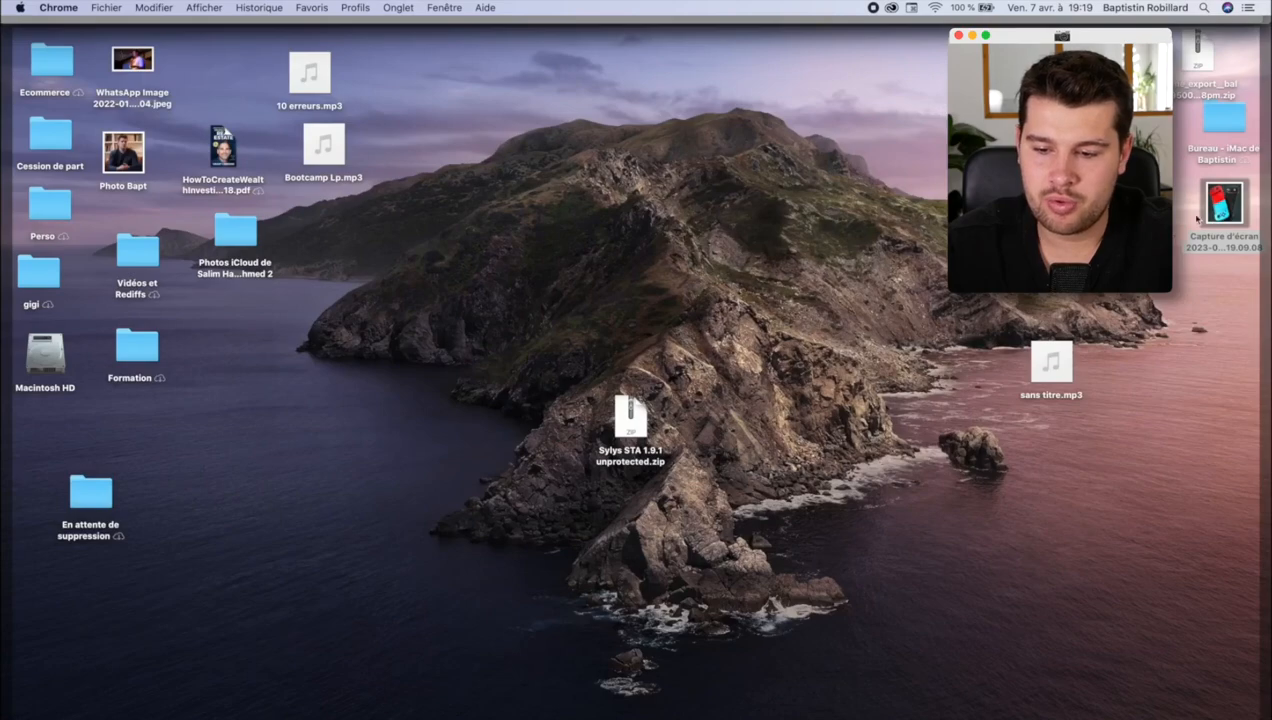
pyautogui.moveTo(1205, 212); pyautogui.dragTo(557, 216)
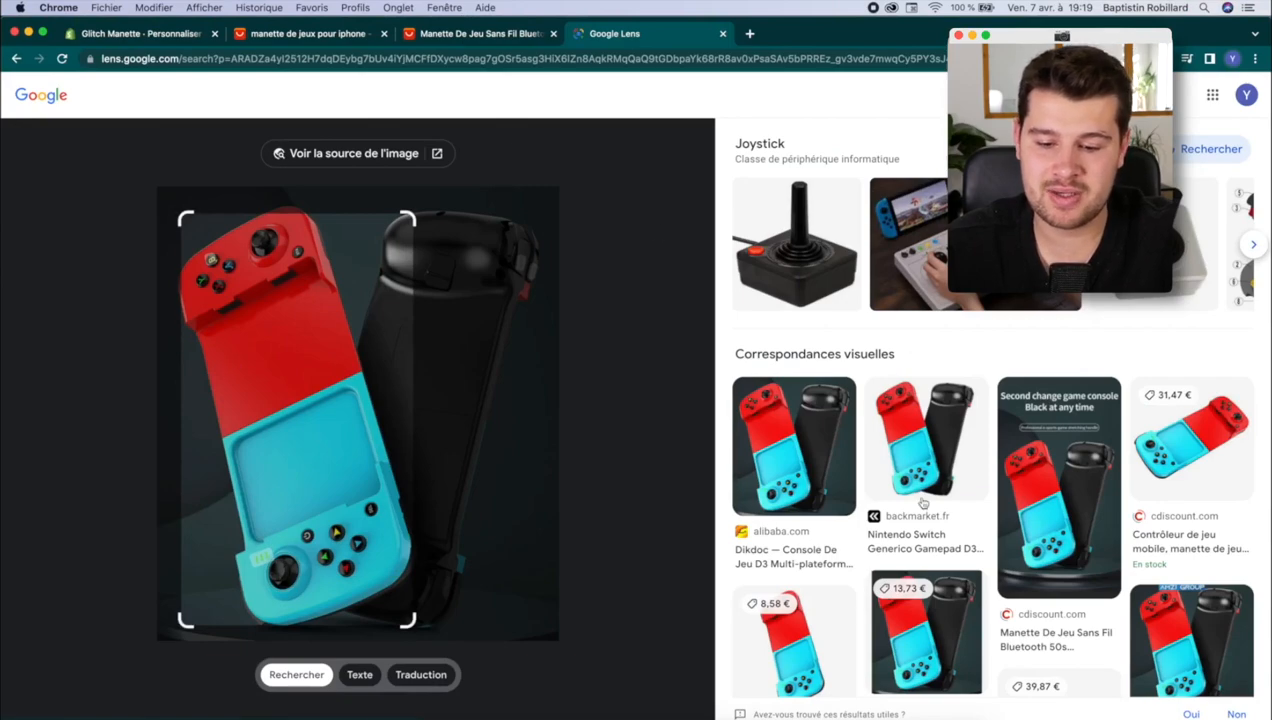
pyautogui.scroll(-3, 923, 503)
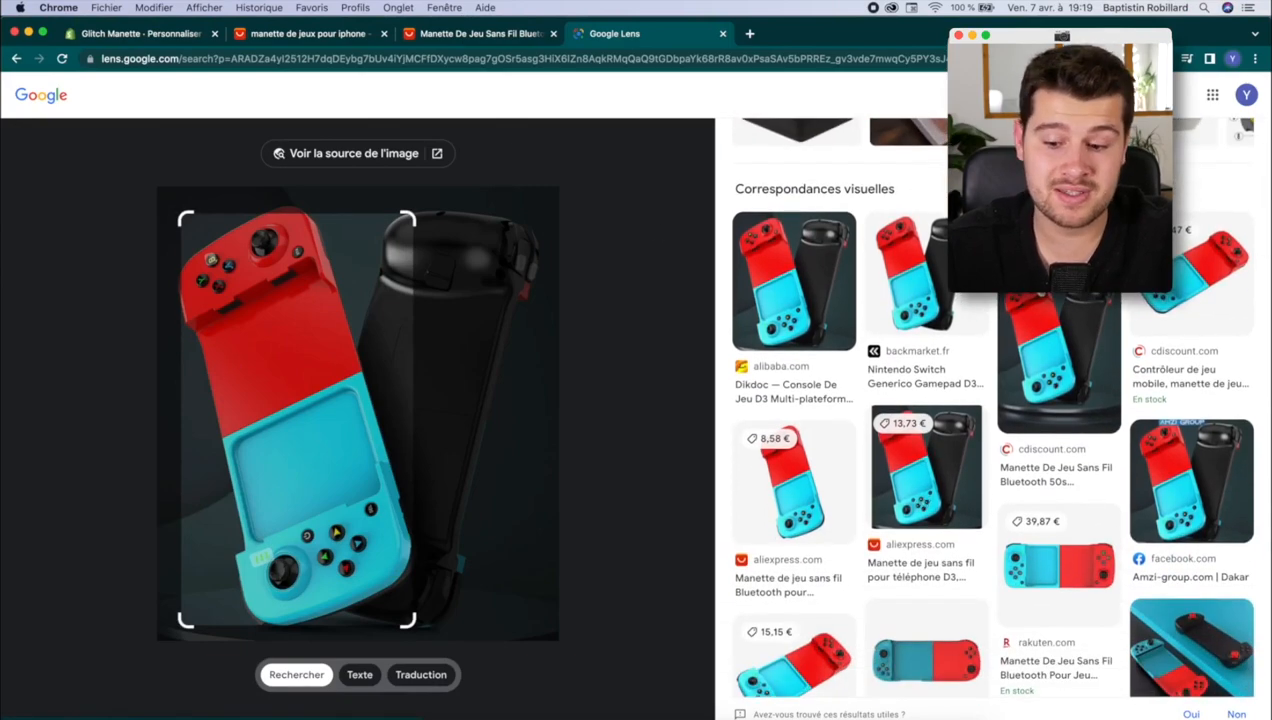
pyautogui.scroll(-5, 1037, 309)
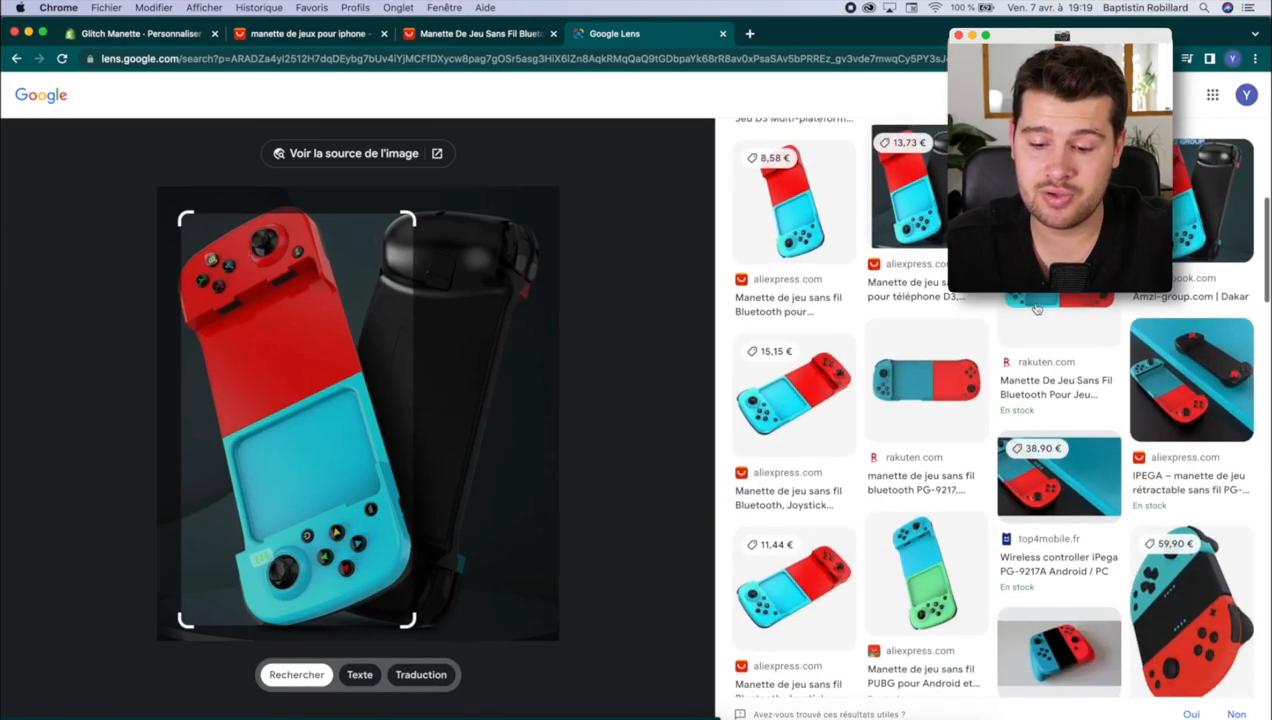
pyautogui.scroll(-3, 1037, 309)
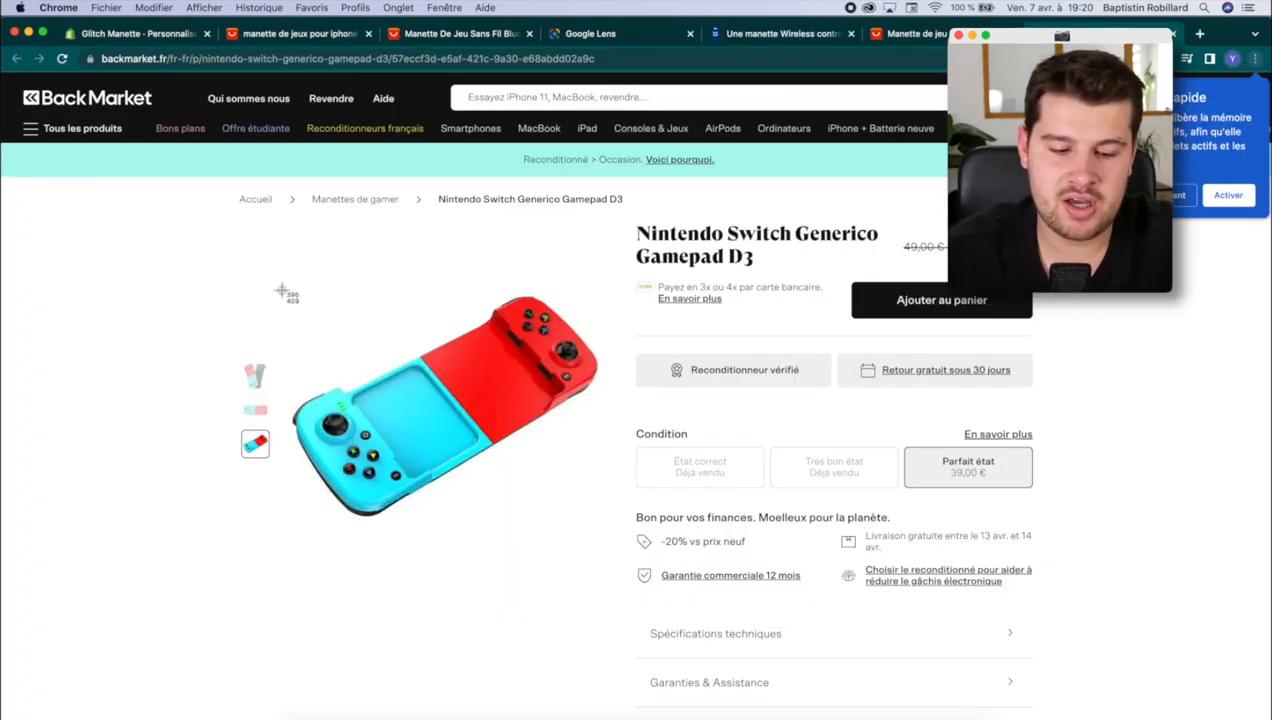
# Step: Capture the angled controller photo from the Back Market page and cut it out of its white background in Preview
pyautogui.moveTo(285, 276); pyautogui.dragTo(612, 530)
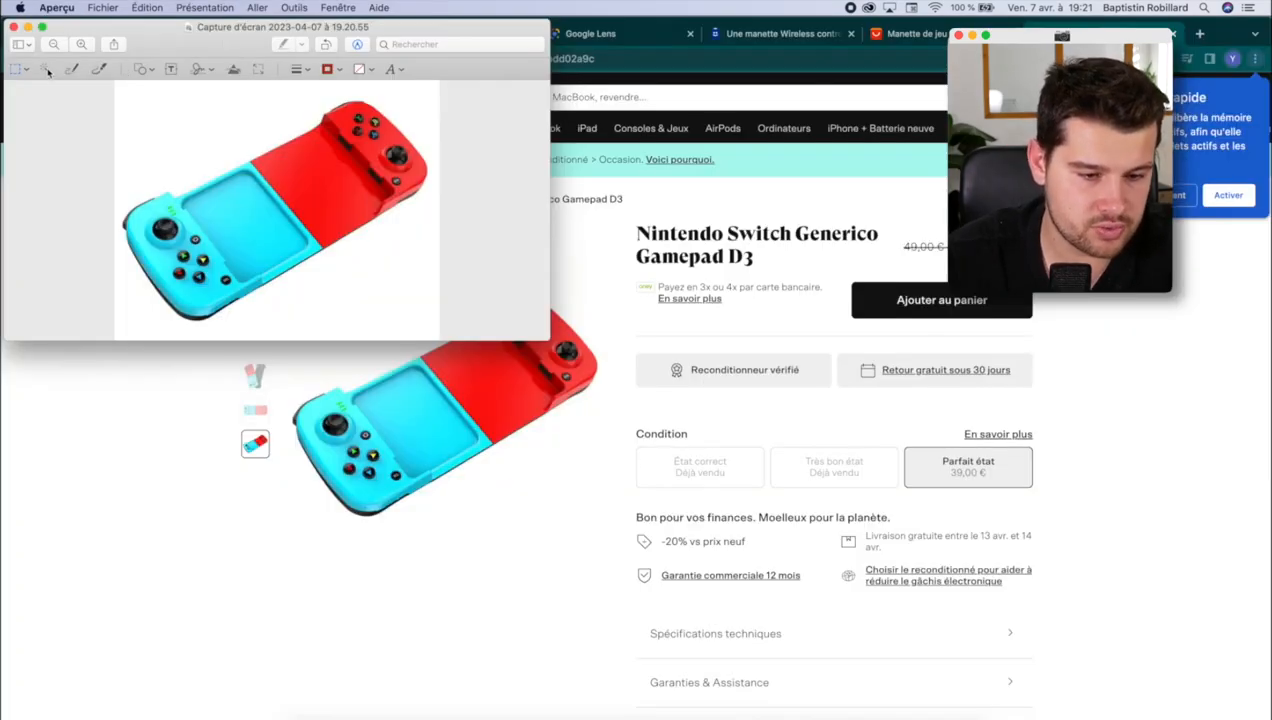
pyautogui.moveTo(139, 110); pyautogui.dragTo(173, 117)
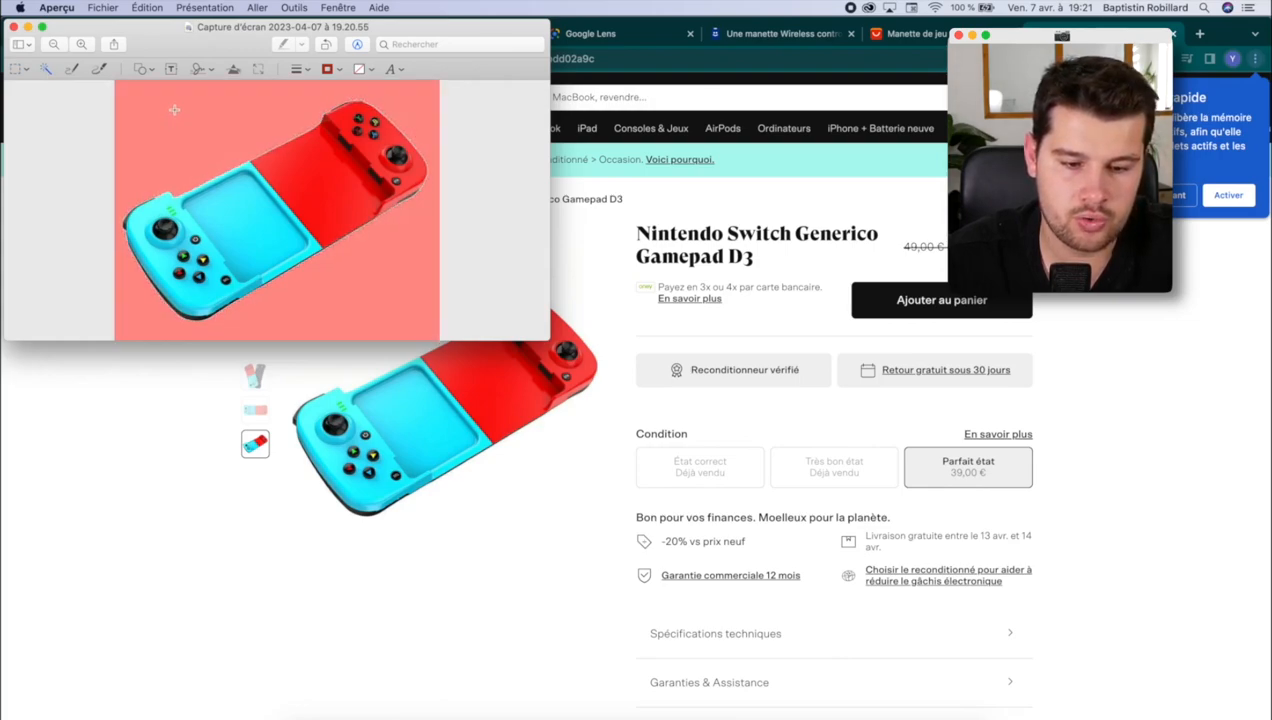
pyautogui.moveTo(174, 108); pyautogui.dragTo(174, 108)
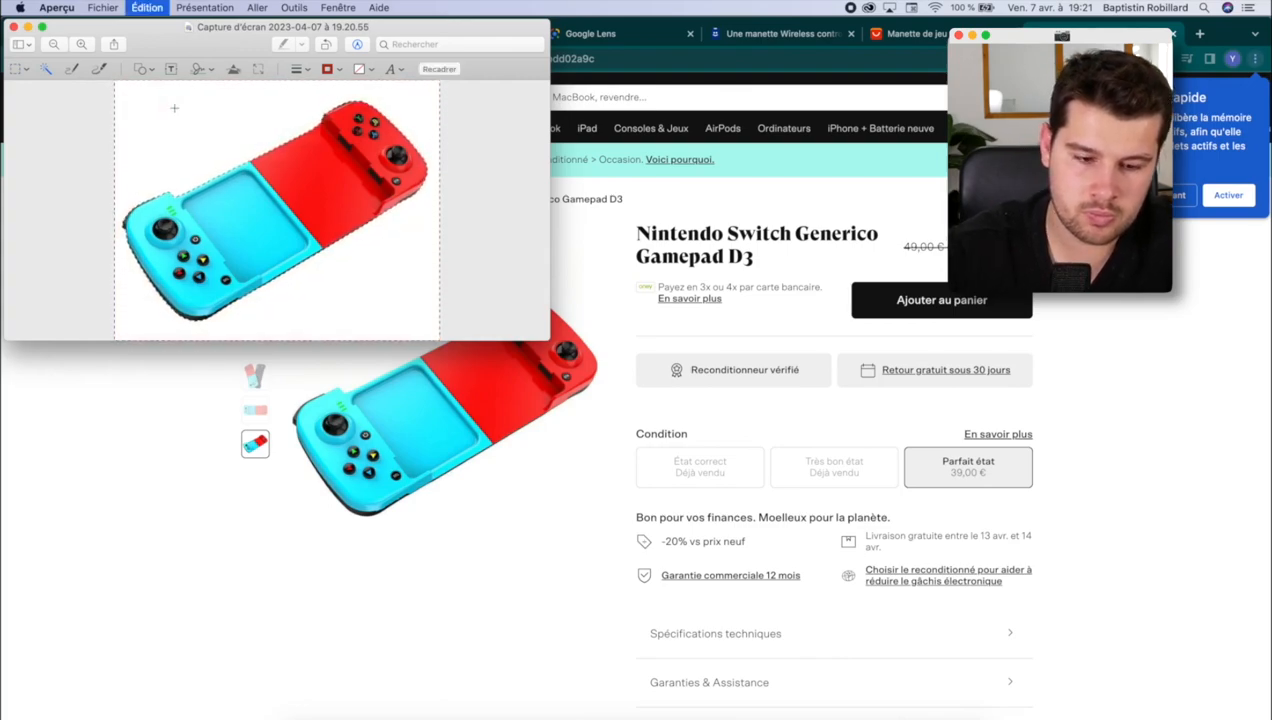
pyautogui.click(432, 69)
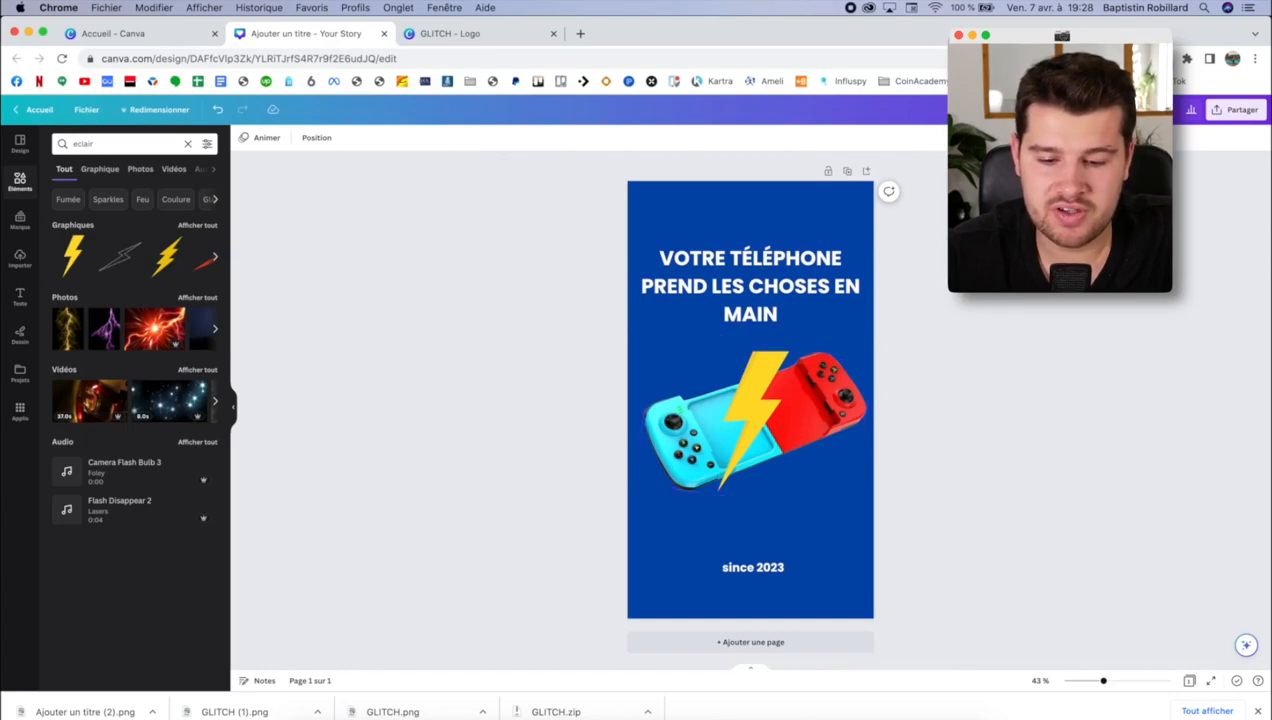
# Step: Switch back to the Shopify theme editor and remove the Bannière dynamique section with its makeup slides
pyautogui.hotkey('ctrl', 'Up')
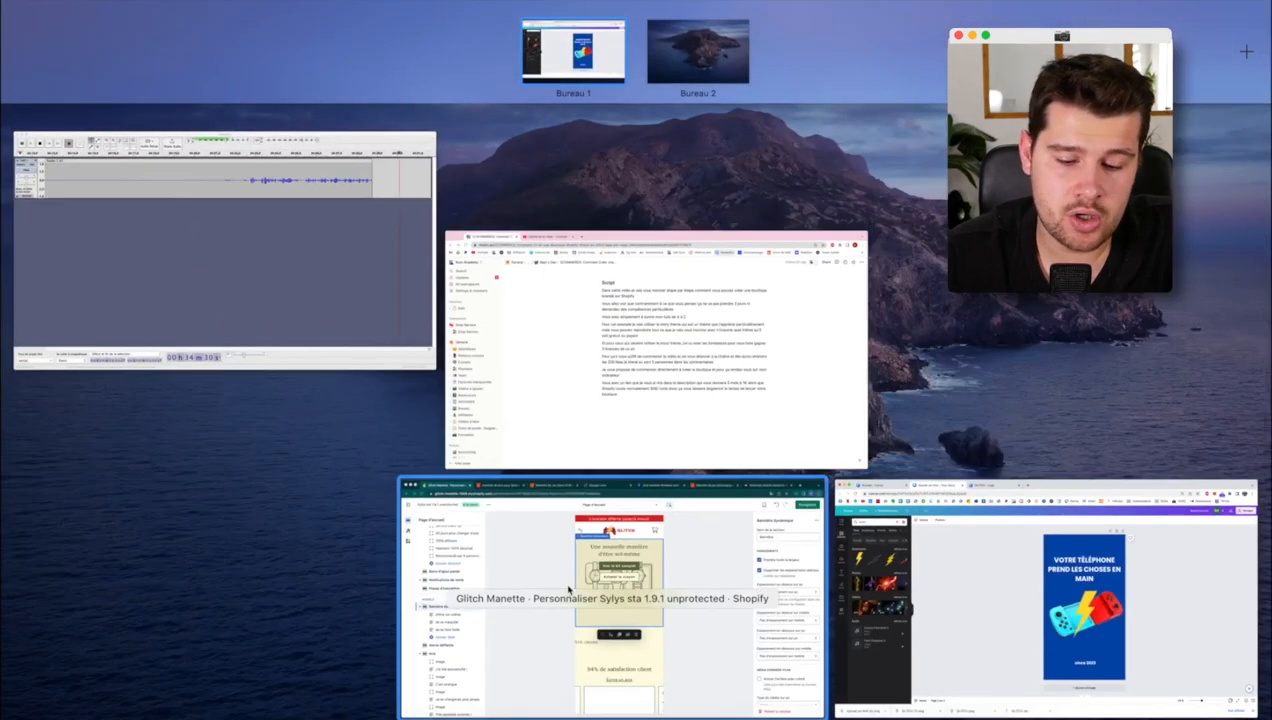
pyautogui.click(569, 591)
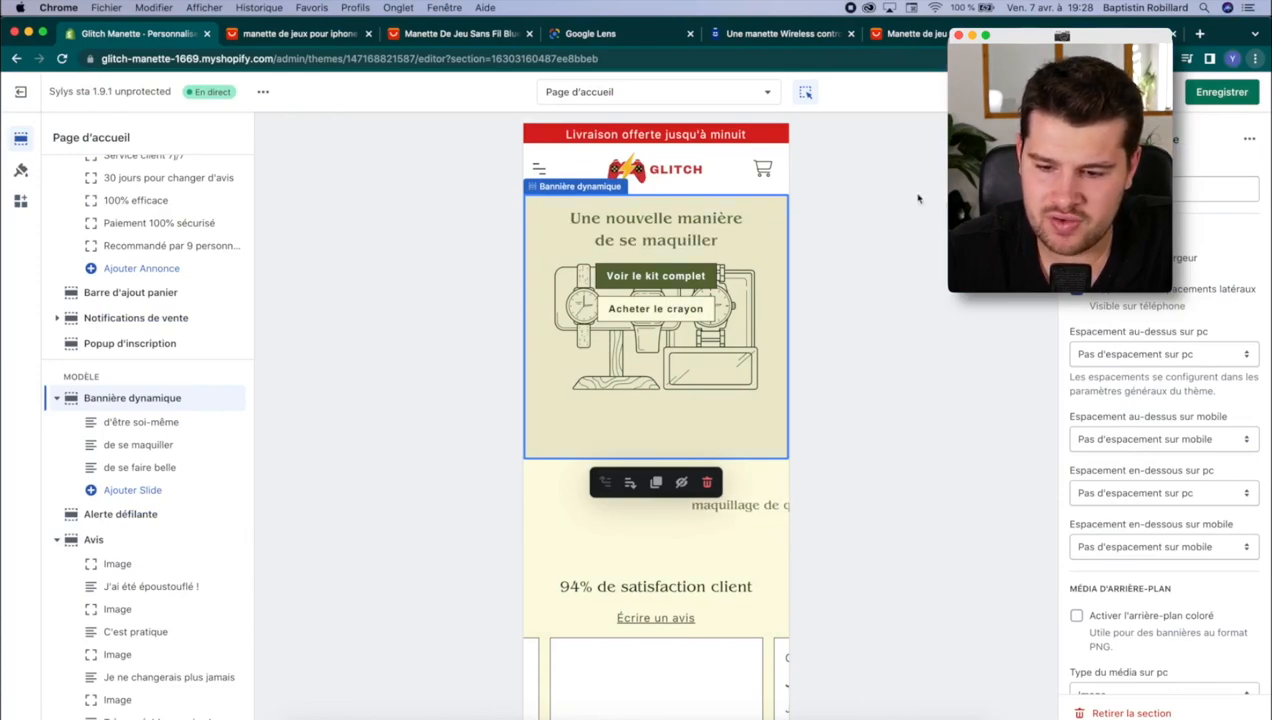
pyautogui.click(1249, 139)
pyautogui.click(1224, 230)
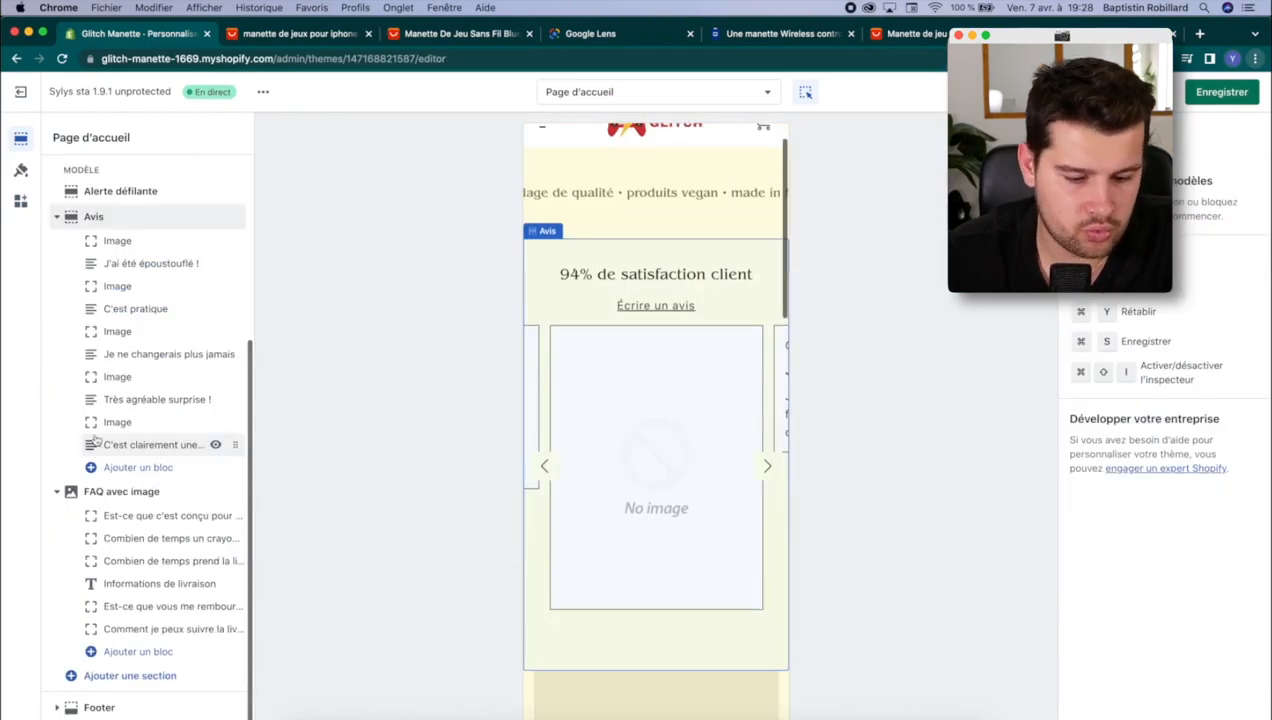
# Step: Add a new Bannière dynamique section and move it above Alerte défilante as the first section of the home page
pyautogui.click(125, 676)
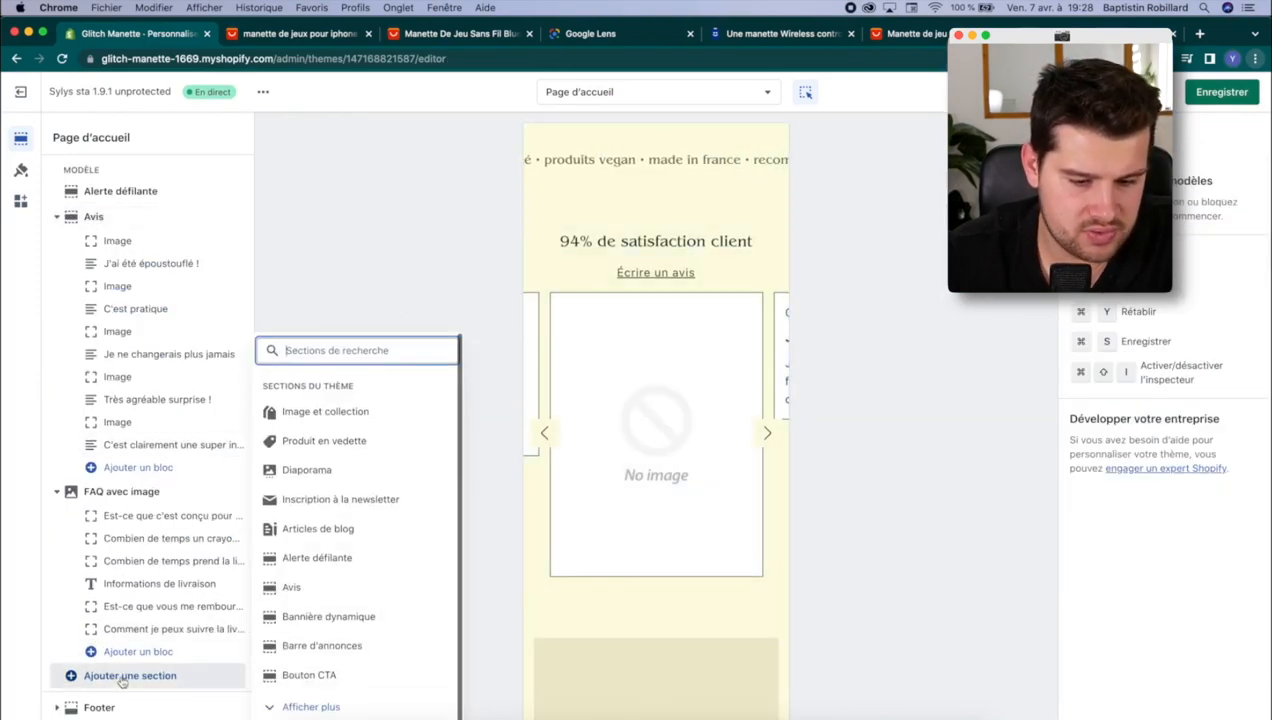
pyautogui.write('banni')
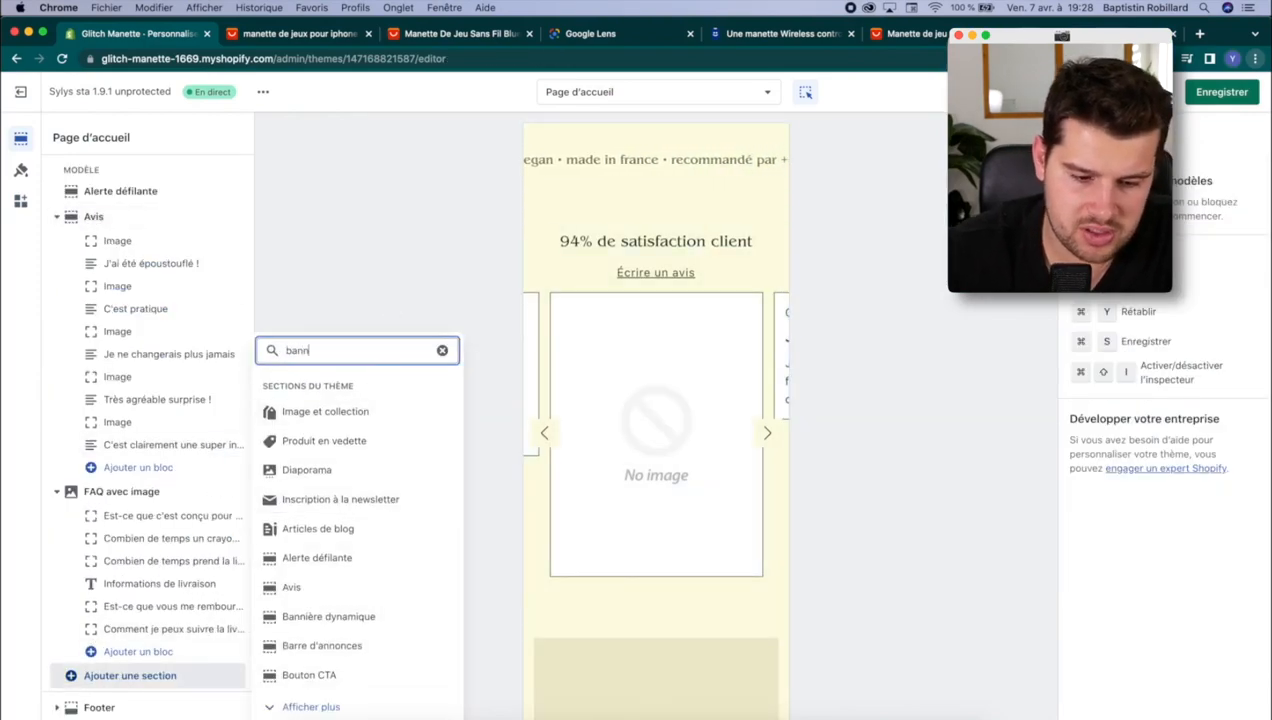
pyautogui.click(330, 706)
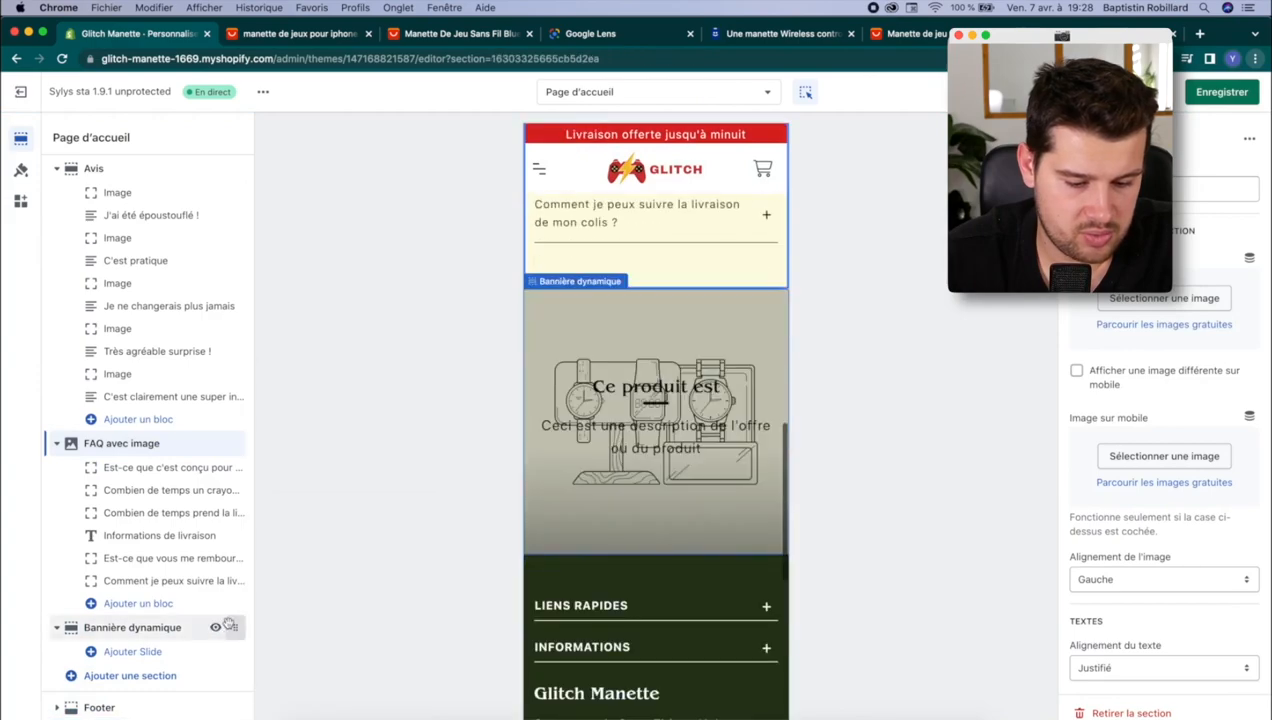
pyautogui.moveTo(244, 650); pyautogui.dragTo(244, 176)
# Step: Set the dynamic banner's phone image to the Ajouter_un_titre_2 PNG with the blue controller design
pyautogui.scroll(-10, 1199, 367)
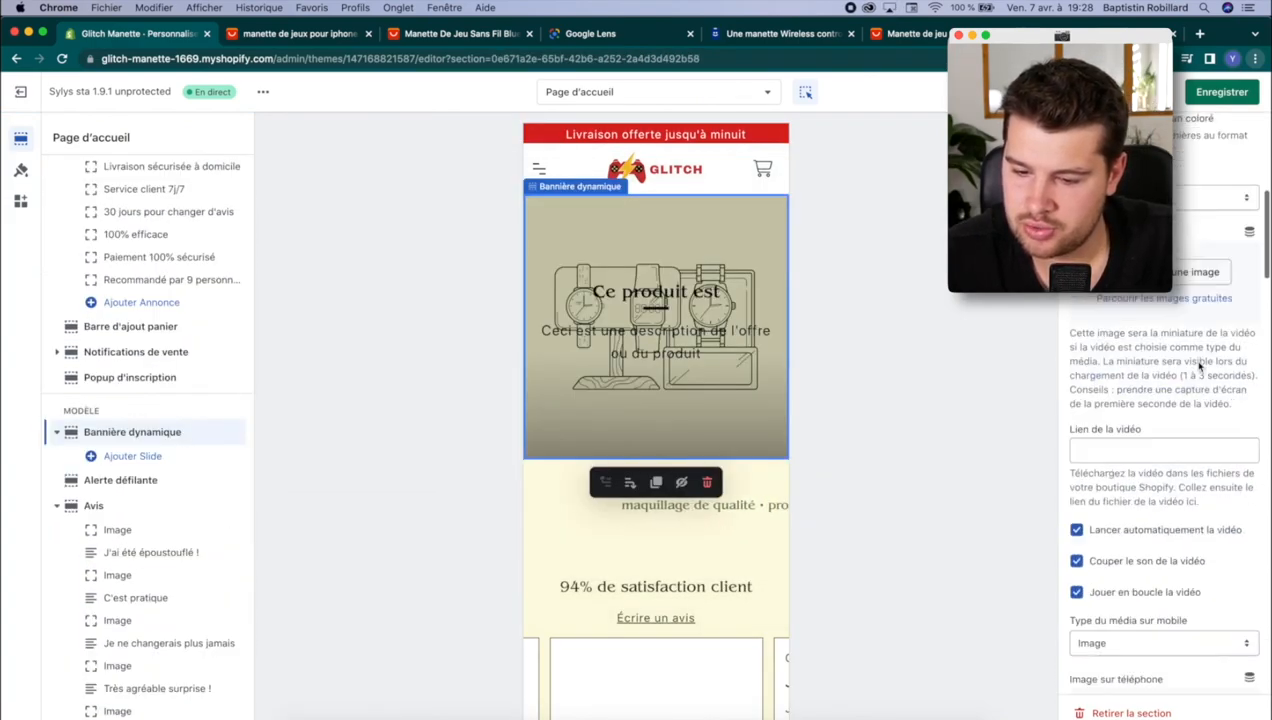
pyautogui.scroll(-4, 1175, 300)
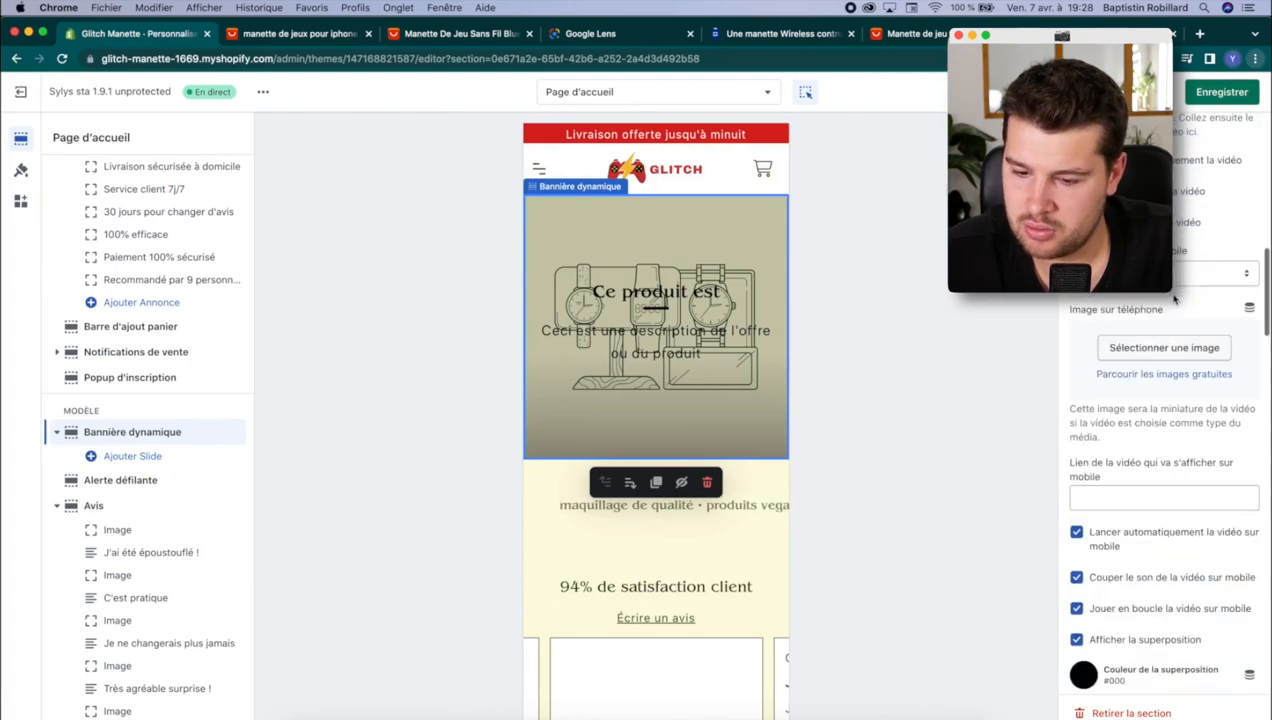
pyautogui.click(1160, 347)
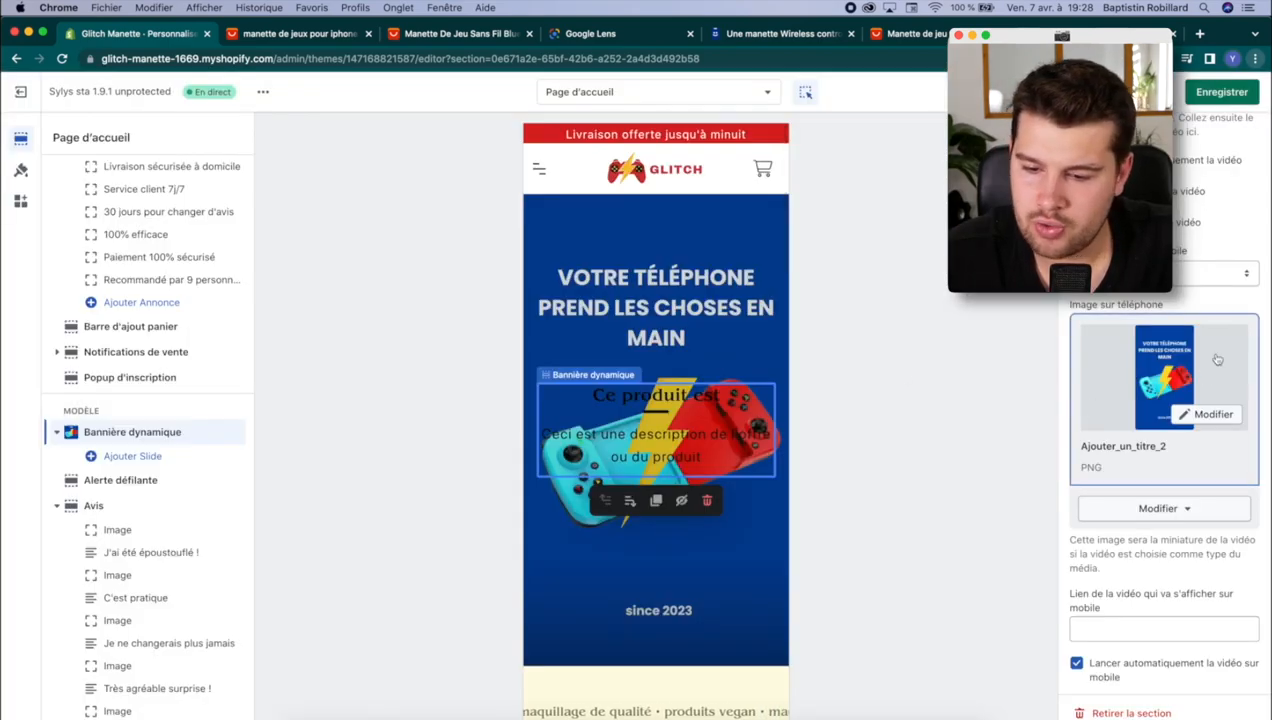
# Step: Turn off automatic playback, muting and looping for the dynamic banner's desktop video
pyautogui.scroll(3, 1217, 360)
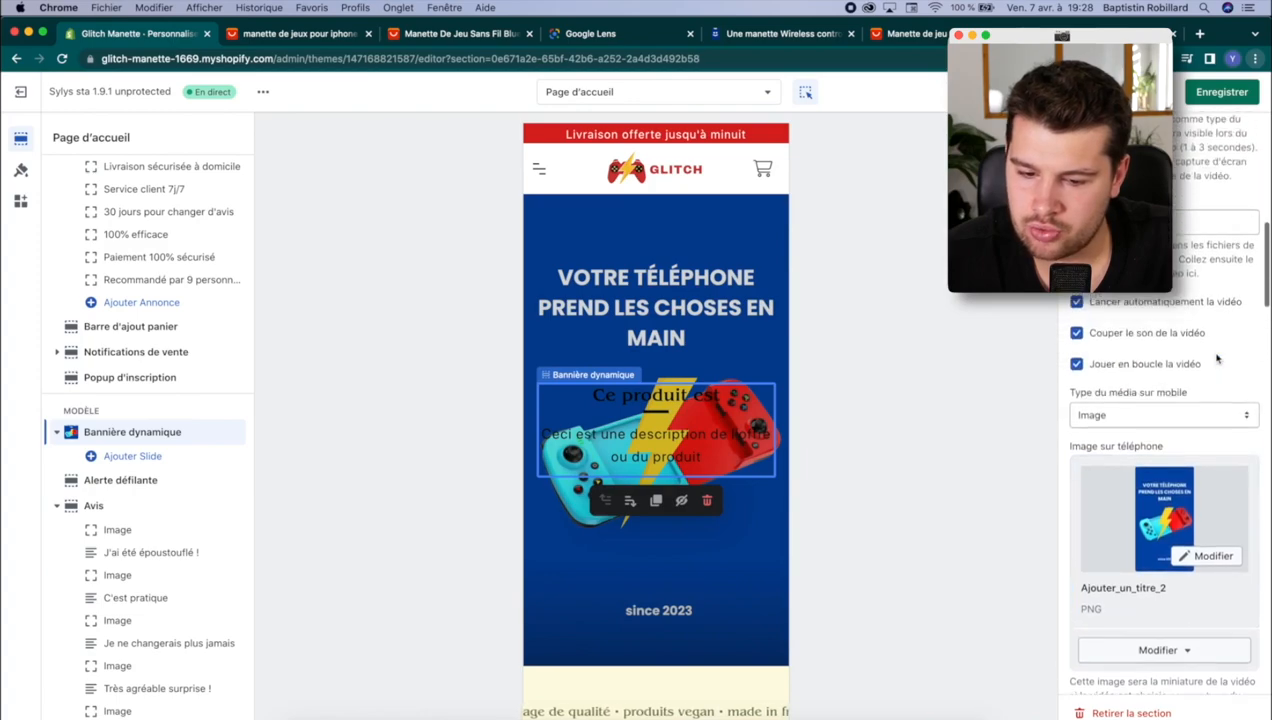
pyautogui.click(1160, 331)
pyautogui.click(1159, 362)
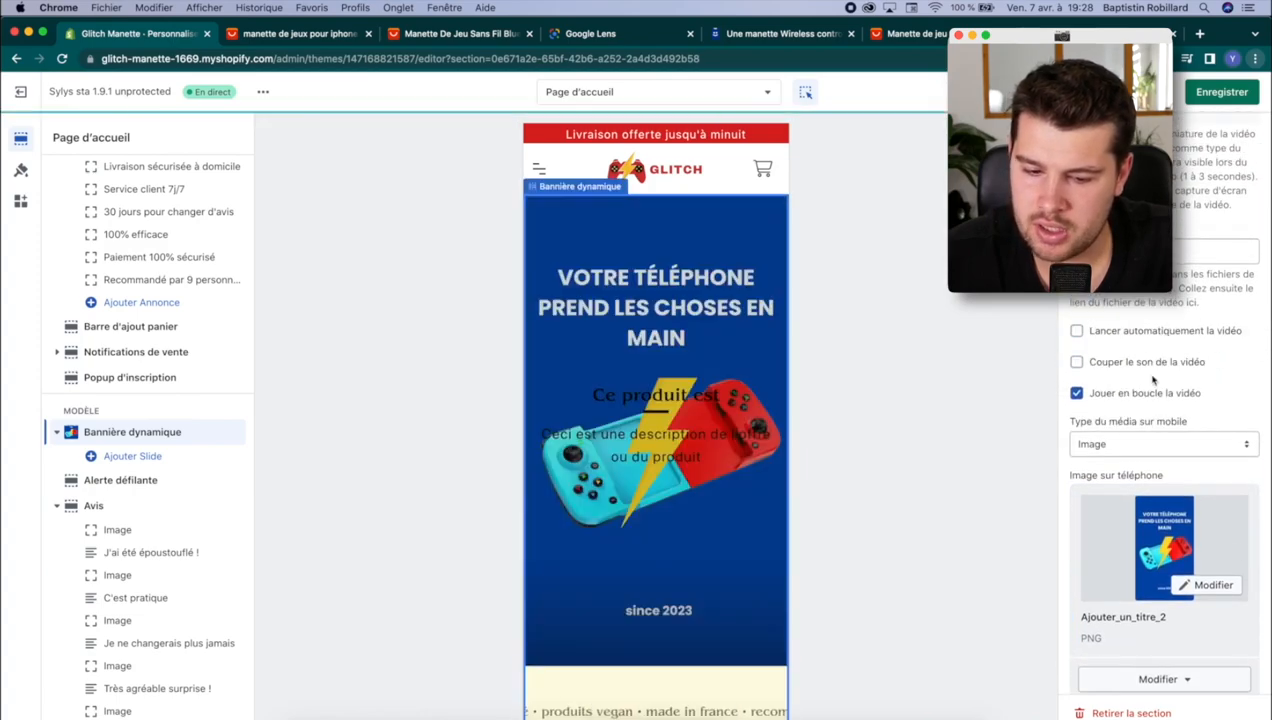
pyautogui.click(1145, 393)
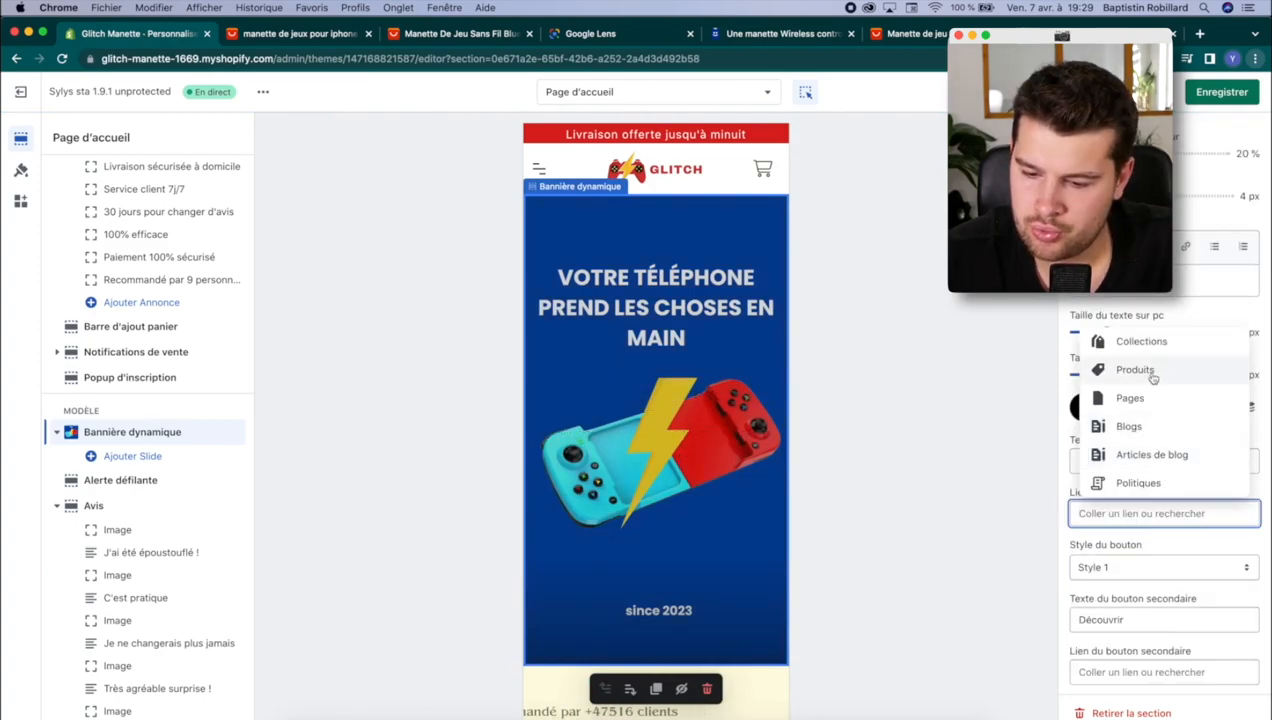
# Step: Link the dynamic banner's main button to the product Manette de jeu - Glitch and label it EN SAVOIR PLUS
pyautogui.click(1150, 369)
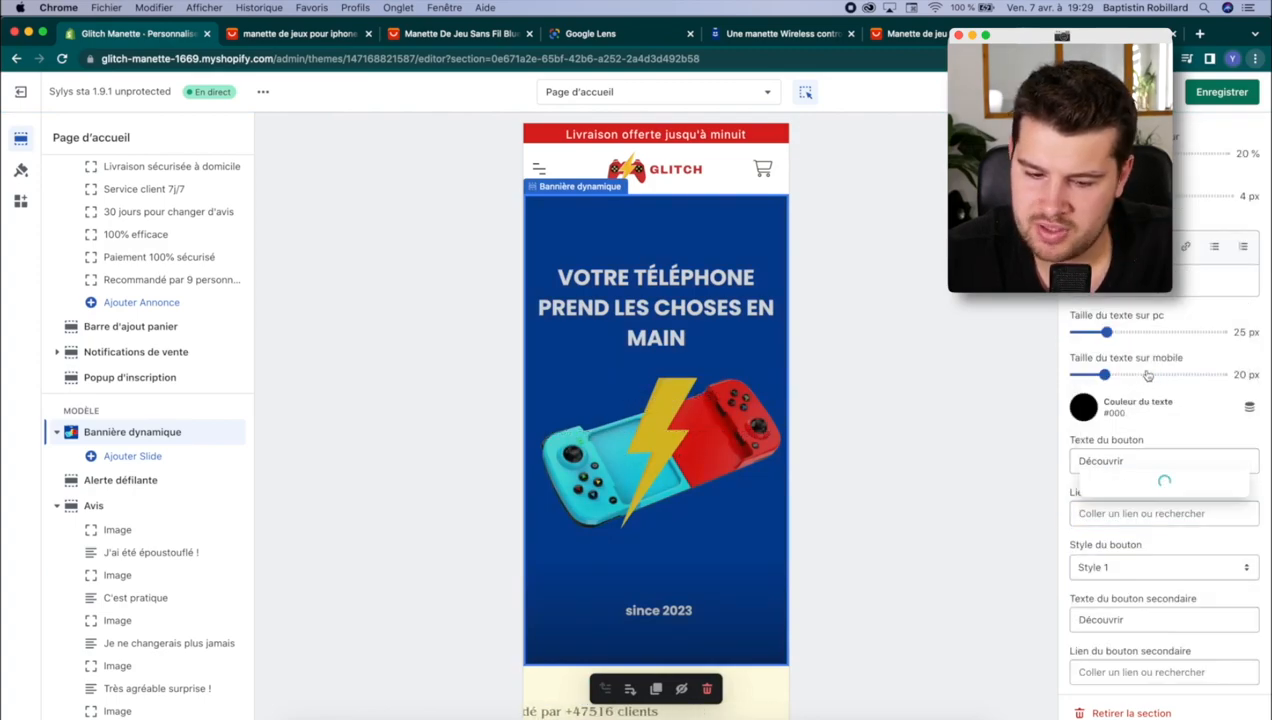
pyautogui.click(1140, 462)
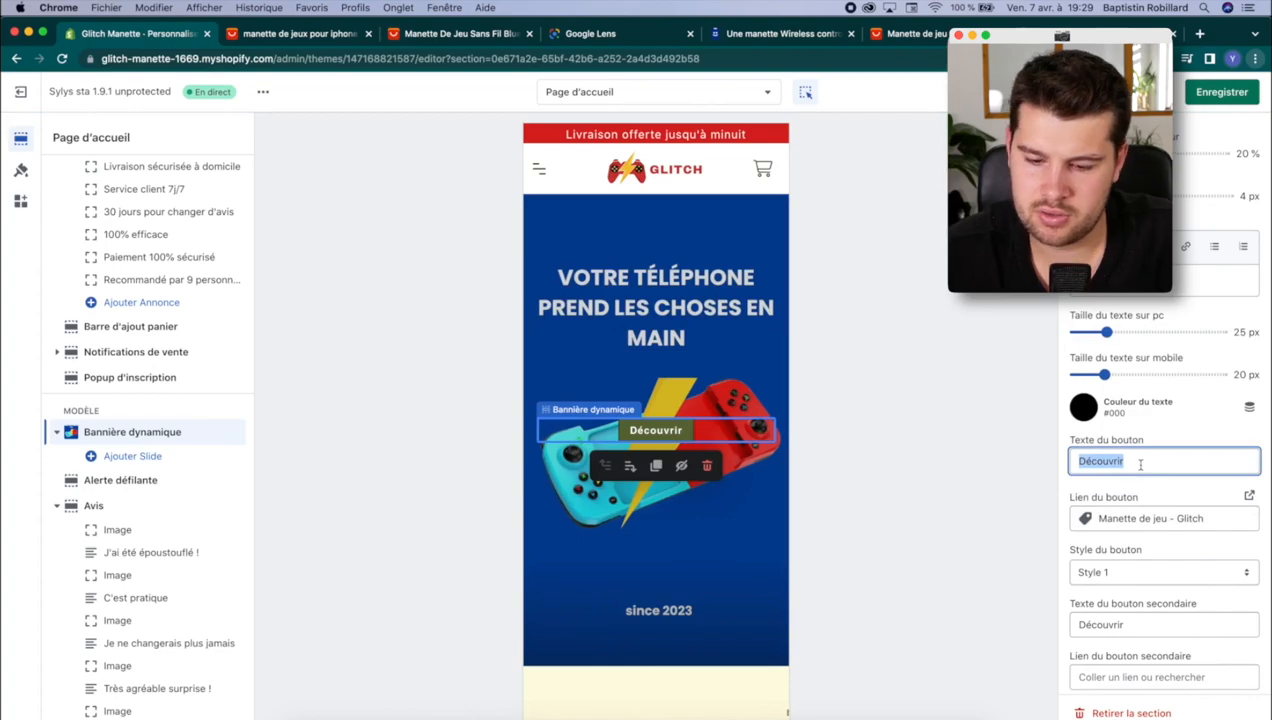
pyautogui.write('EN SAVOIR PLUS')
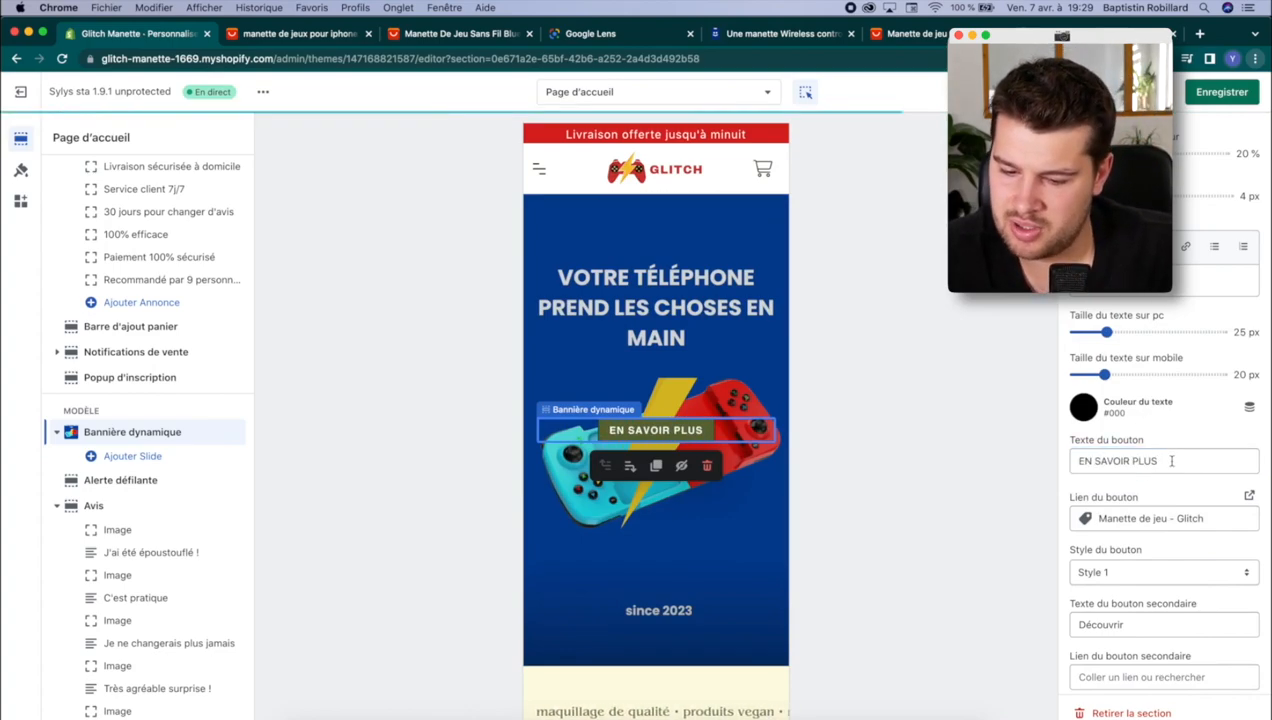
# Step: Position the dynamic banner's mobile text at Centrer en haut and select an image file to upload for the phone image
pyautogui.scroll(-10, 1165, 427)
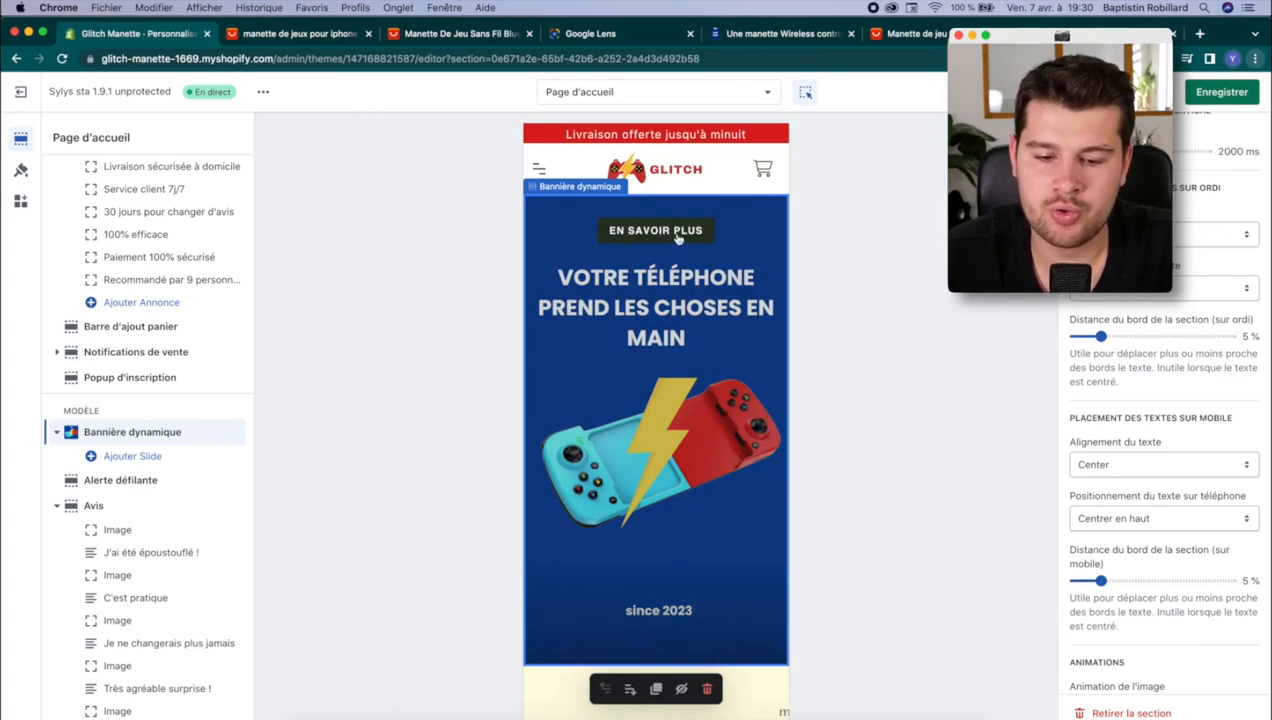
pyautogui.scroll(-1, 757, 479)
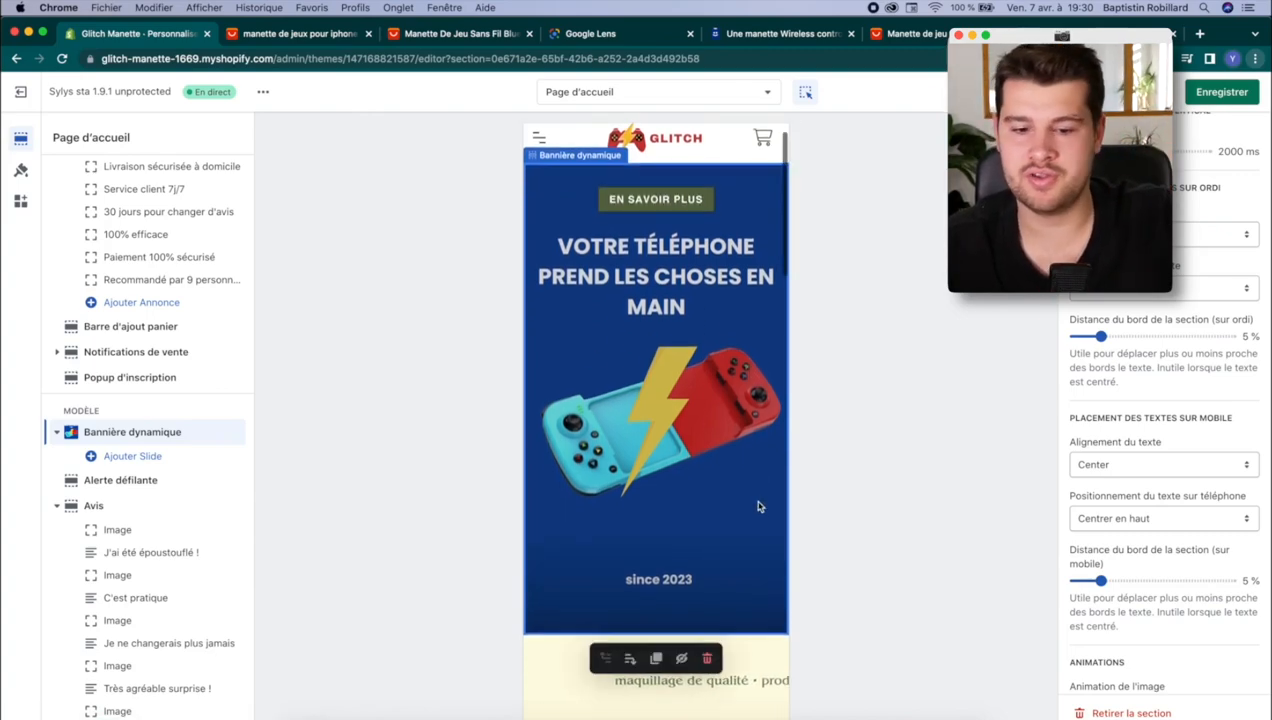
pyautogui.scroll(8, 1165, 370)
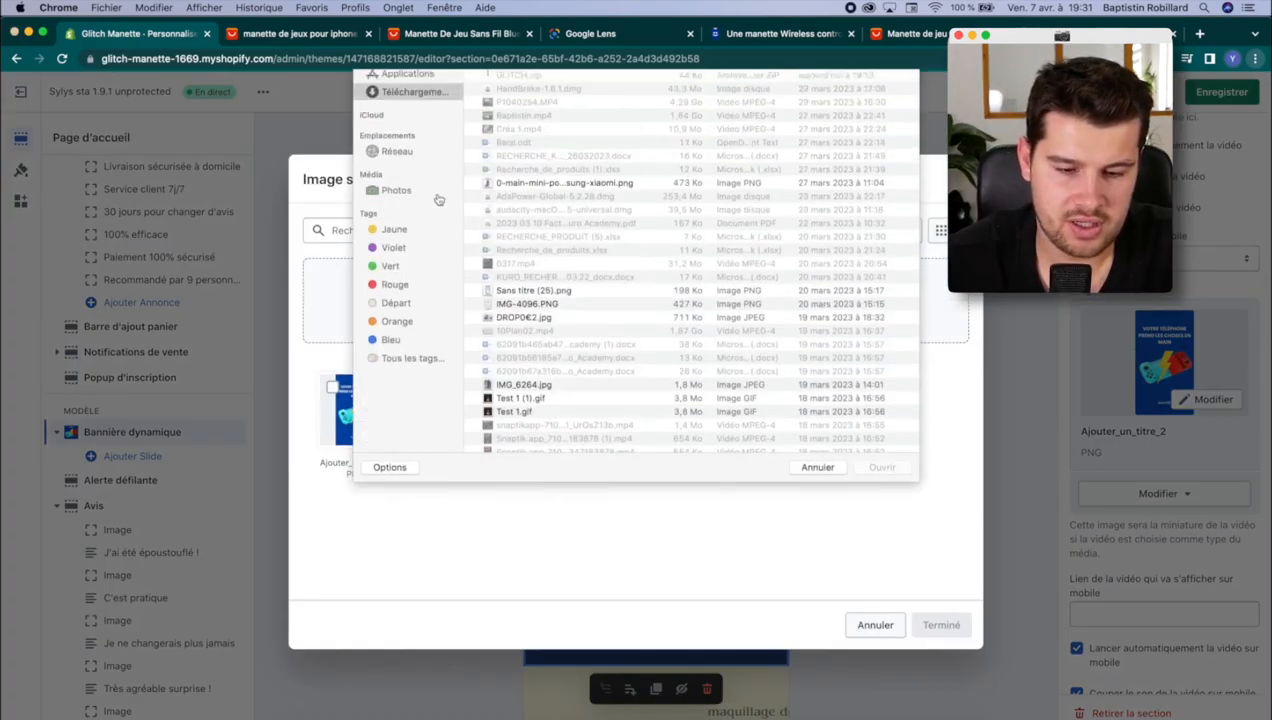
pyautogui.click(543, 123)
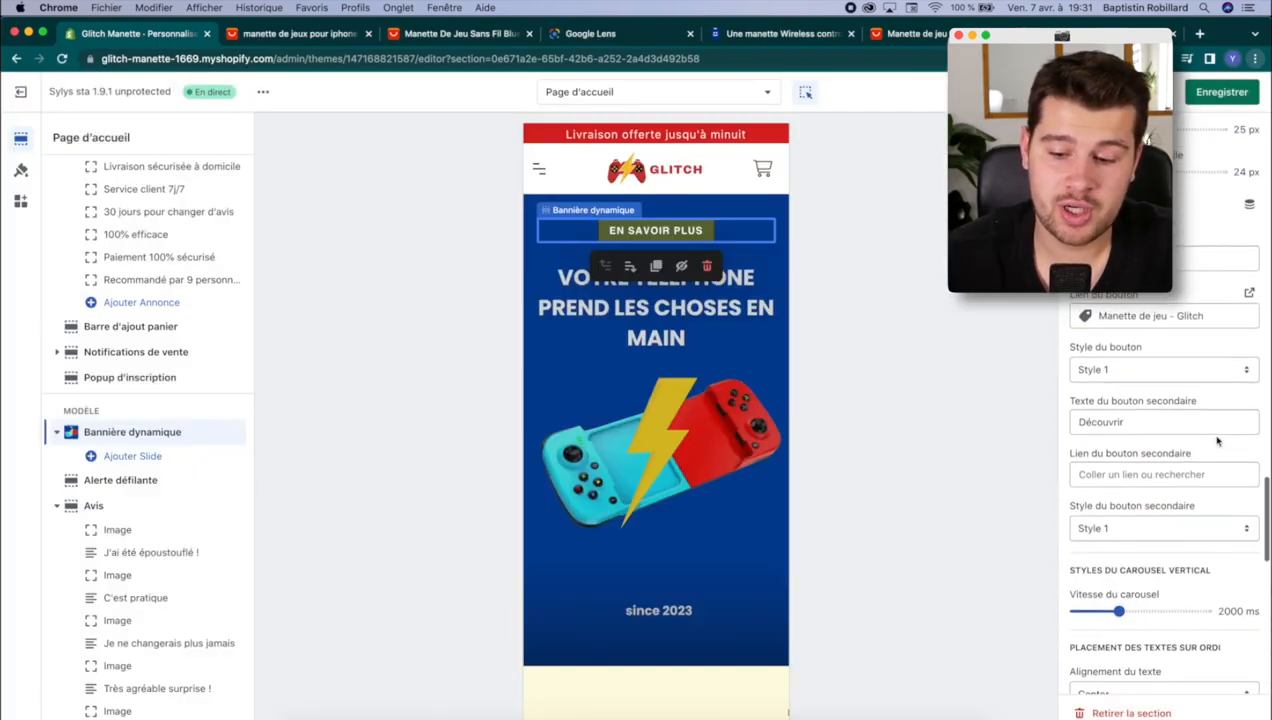
# Step: Remove the product link from the dynamic banner's EN SAVOIR PLUS button
pyautogui.scroll(-5, 1217, 440)
pyautogui.scroll(2, 1217, 440)
pyautogui.scroll(3, 1217, 440)
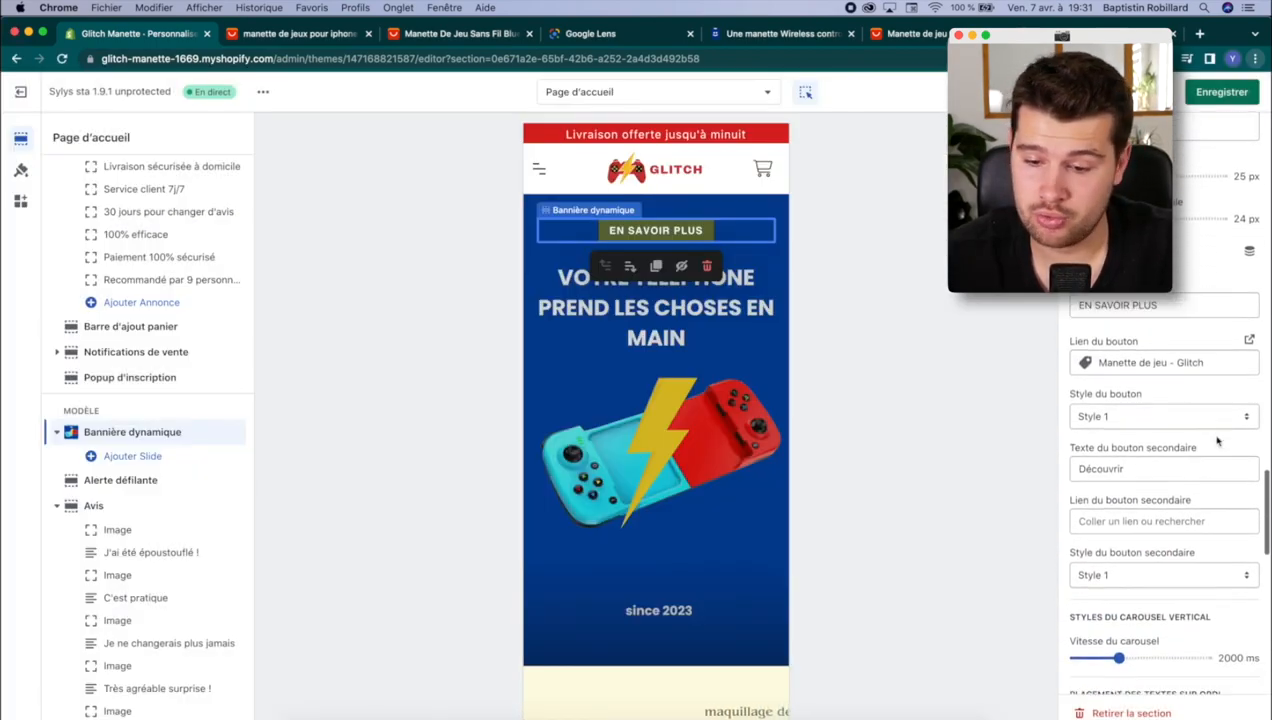
pyautogui.scroll(-1, 1189, 371)
pyautogui.click(1190, 488)
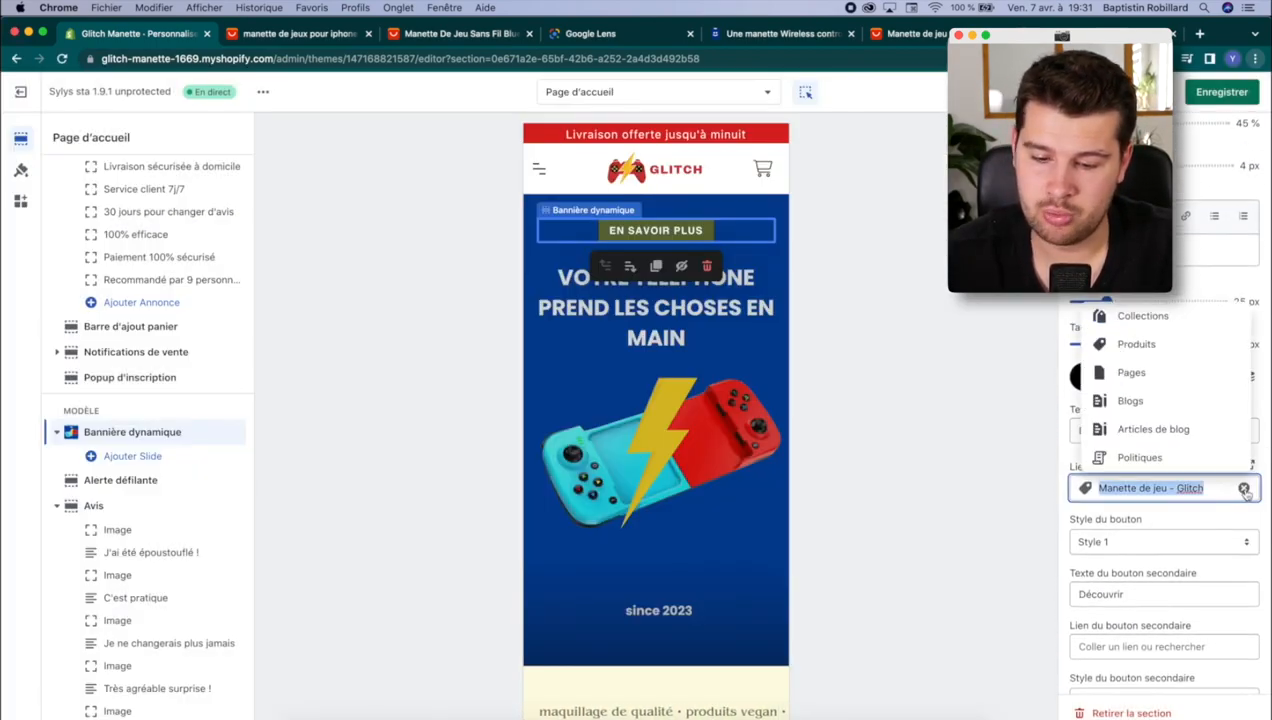
pyautogui.click(1237, 488)
pyautogui.click(1265, 457)
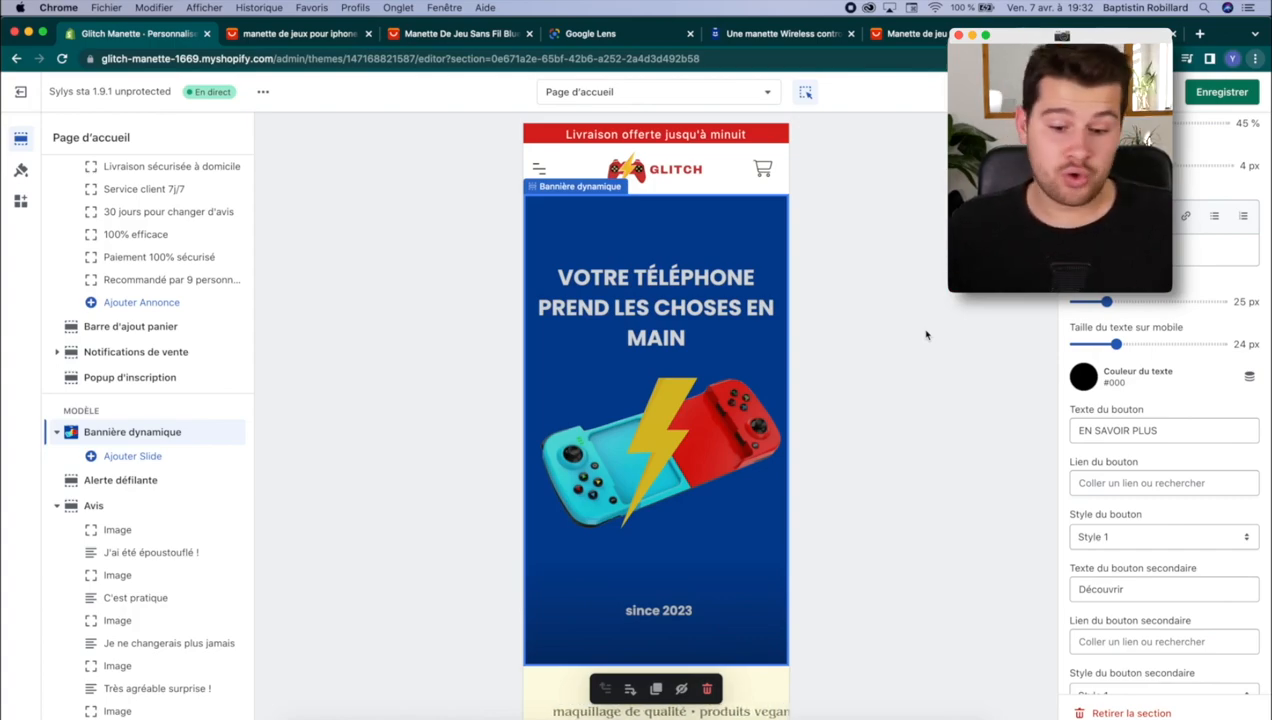
# Step: Give the Alerte défilante section a white #FFFFFF text background and red #DC2121 text
pyautogui.scroll(-5, 735, 397)
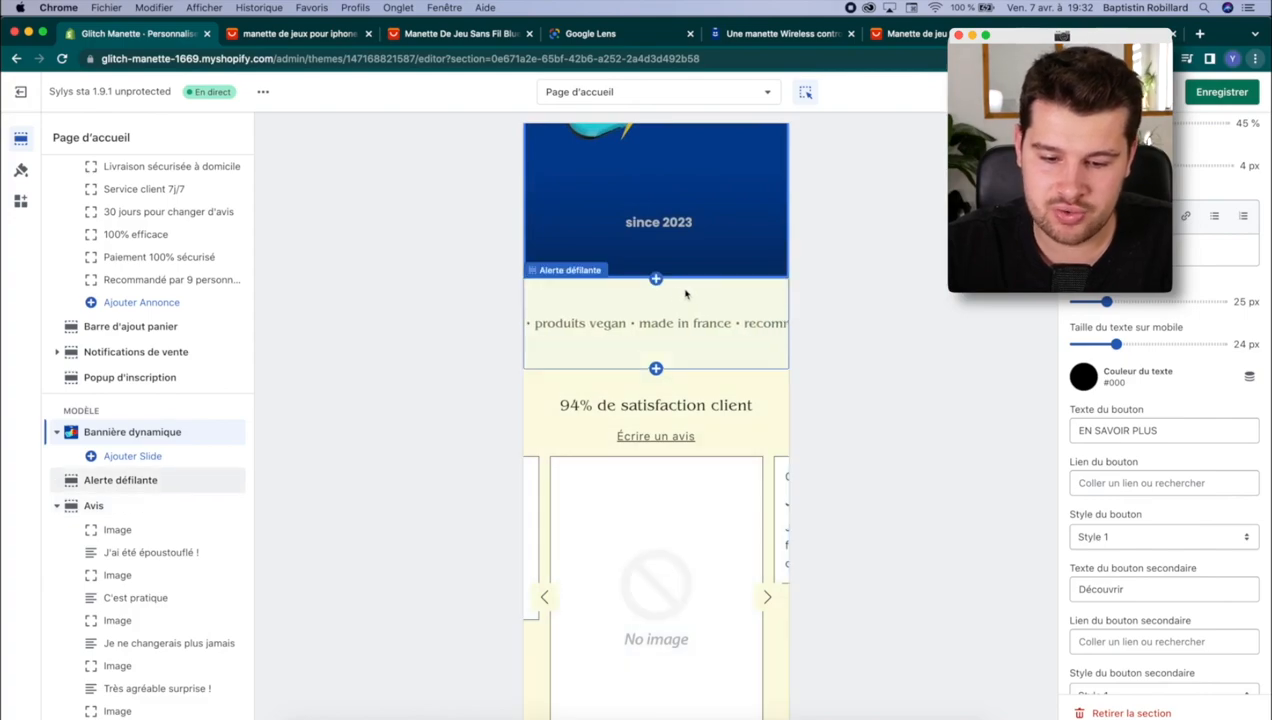
pyautogui.click(652, 313)
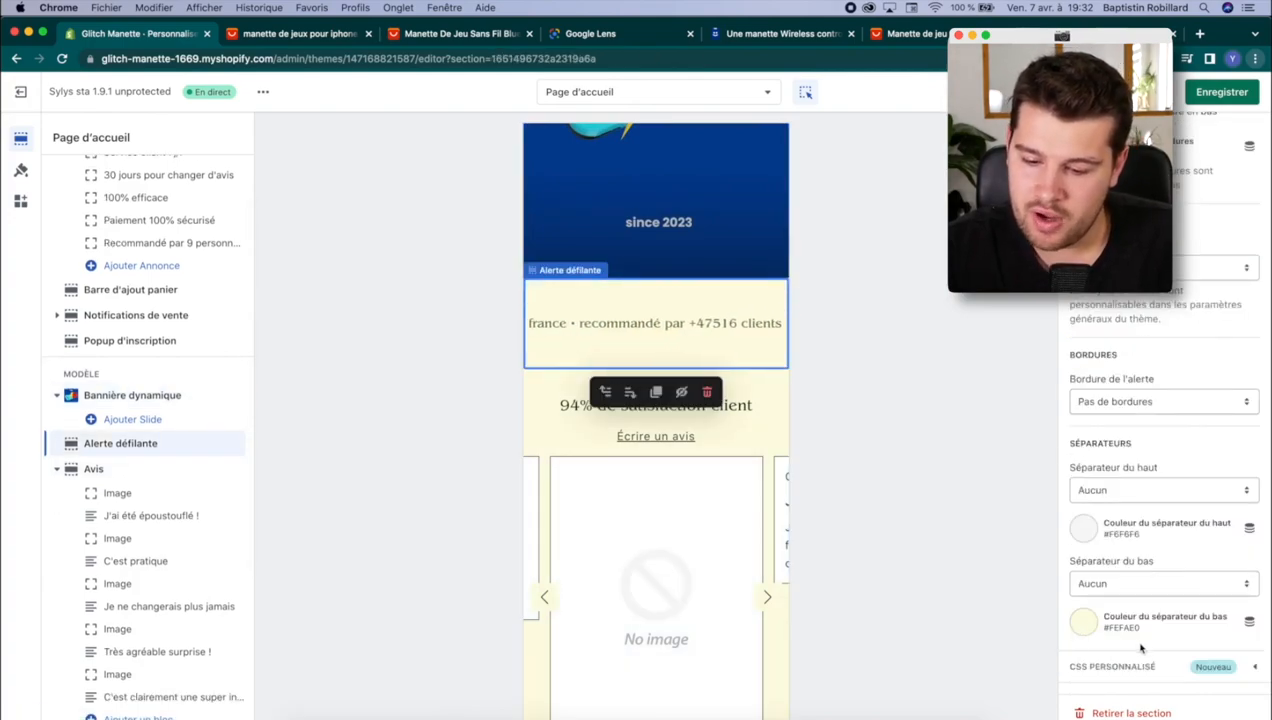
pyautogui.scroll(15, 1143, 630)
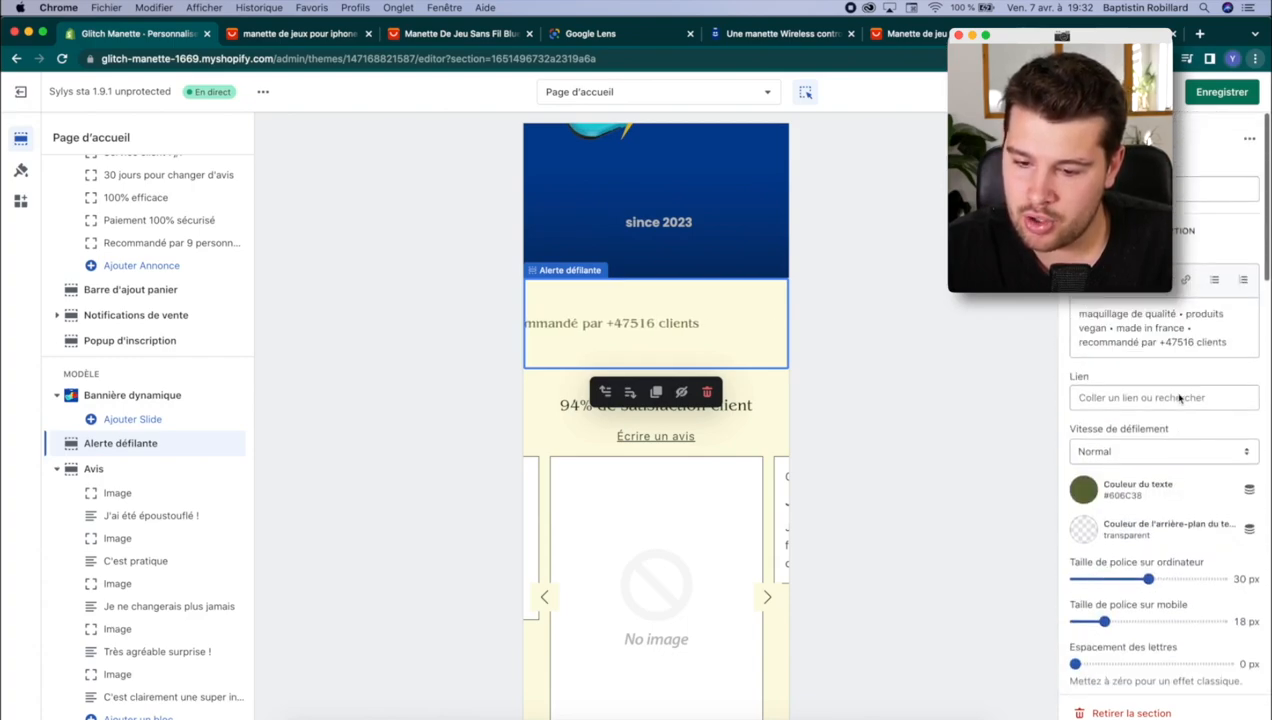
pyautogui.scroll(-1, 1170, 408)
pyautogui.click(1085, 514)
pyautogui.click(1108, 400)
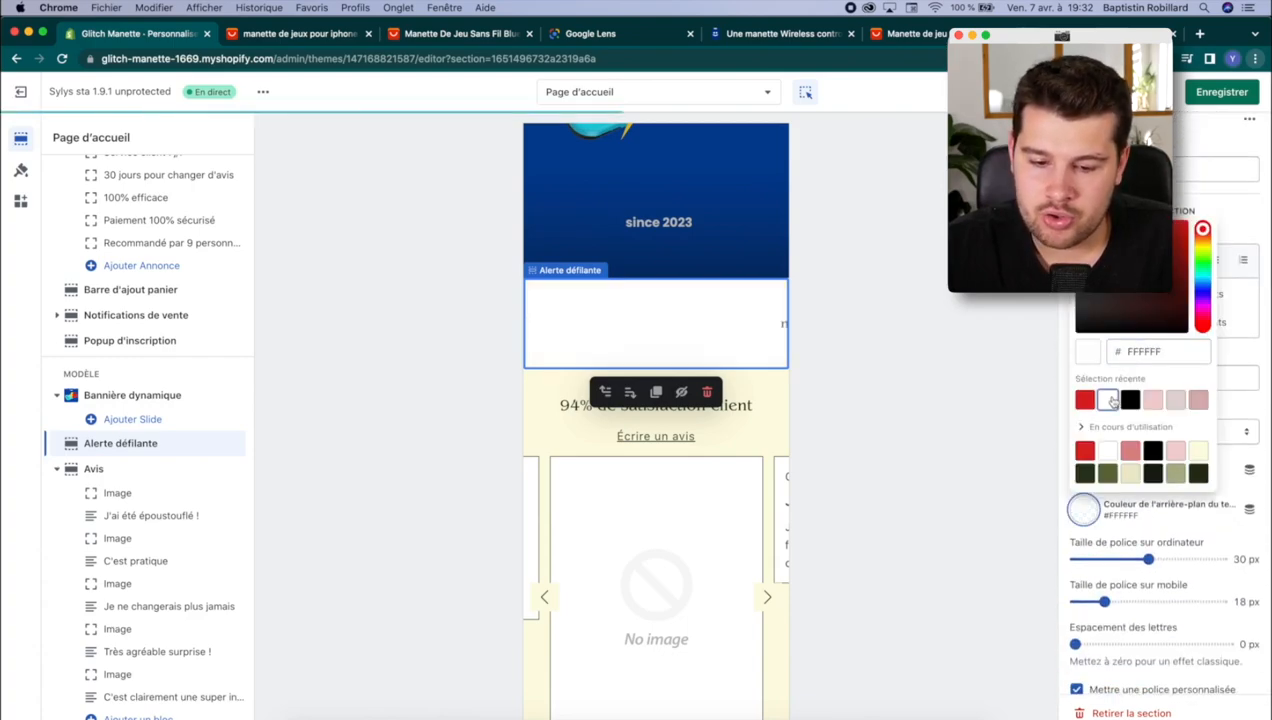
pyautogui.click(1083, 469)
pyautogui.click(1086, 360)
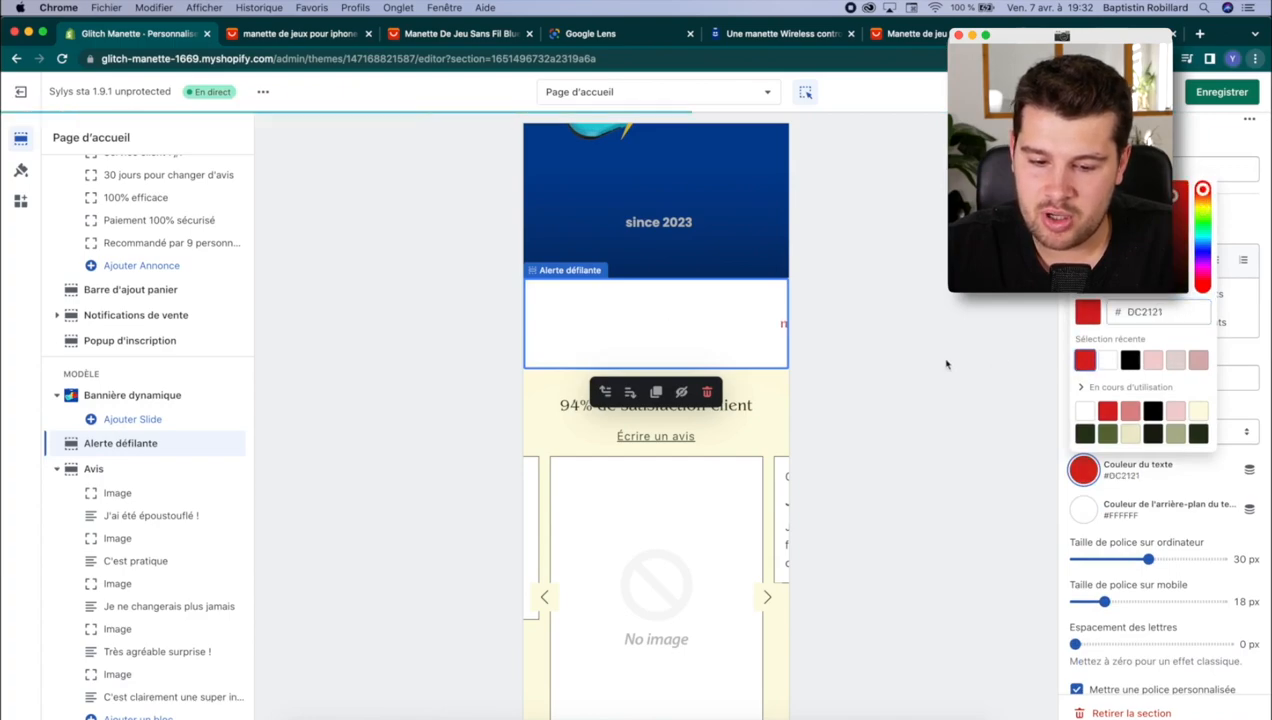
pyautogui.click(946, 363)
# Step: Set the scrolling alert's custom font to Poppins in the Semi Bold style
pyautogui.scroll(5, 670, 370)
pyautogui.scroll(-3, 670, 370)
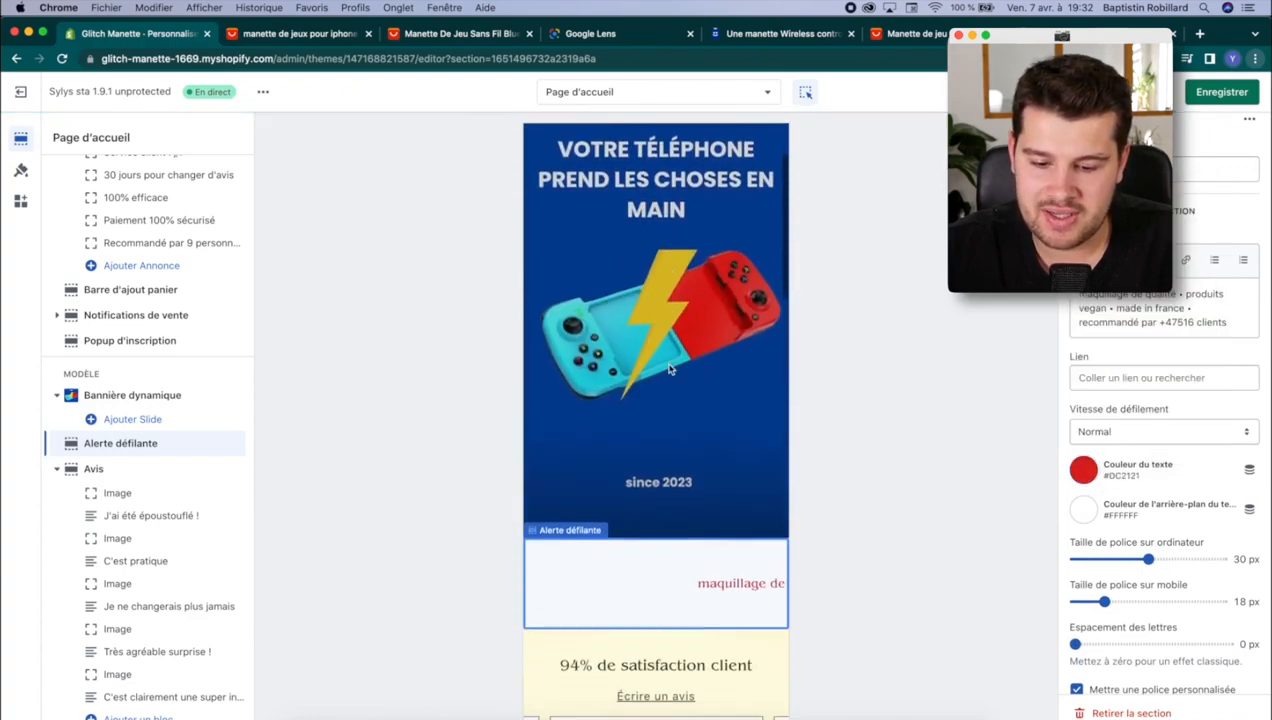
pyautogui.scroll(-2, 1180, 450)
pyautogui.scroll(2, 1180, 451)
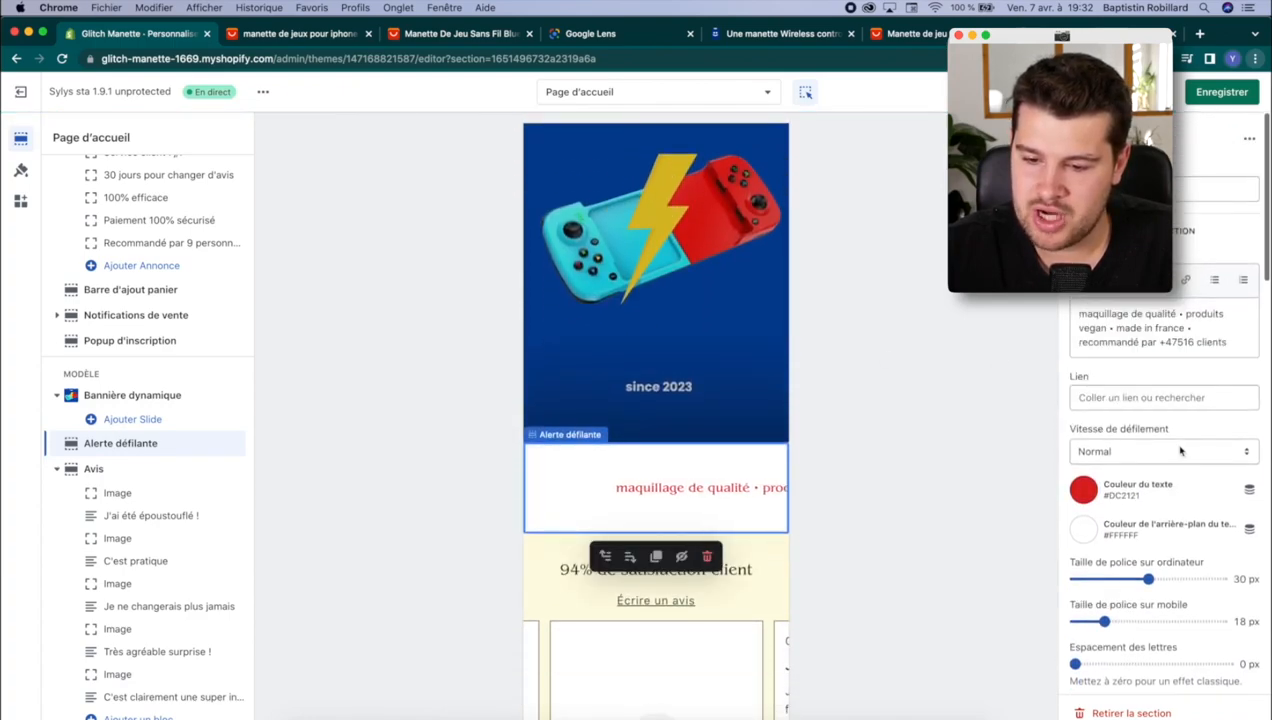
pyautogui.scroll(-10, 1180, 451)
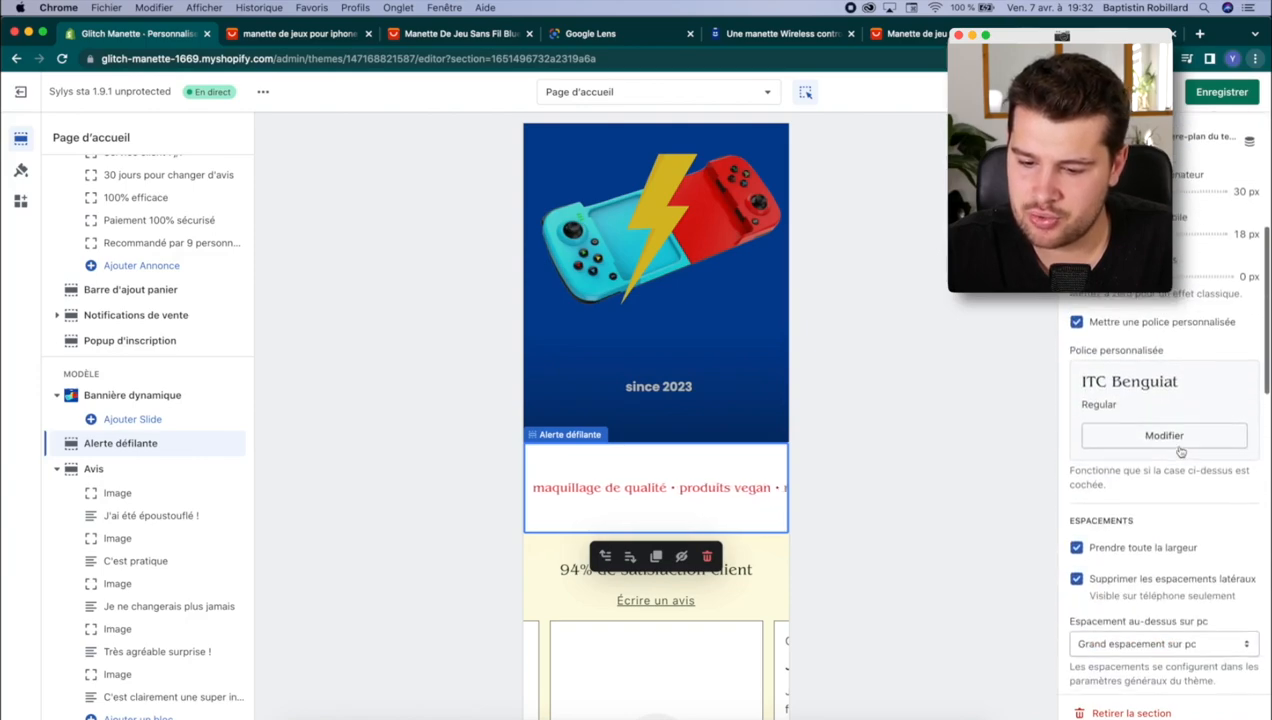
pyautogui.click(1168, 438)
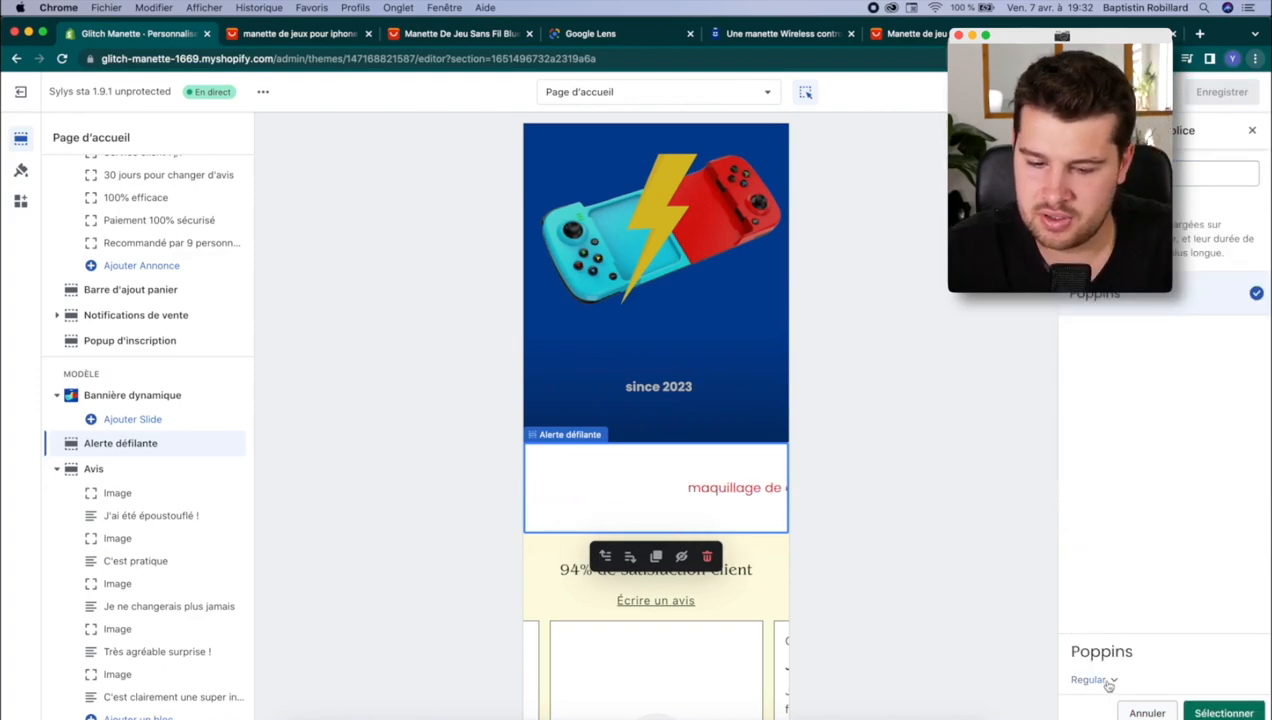
pyautogui.click(1108, 680)
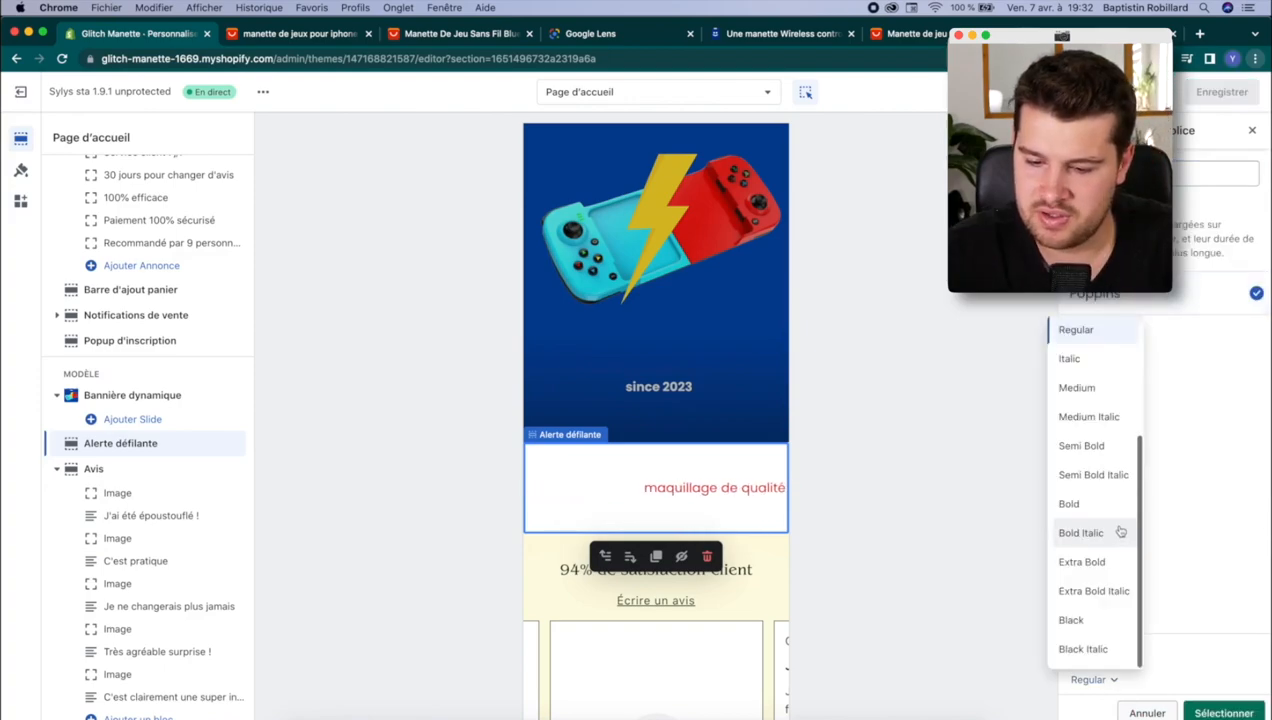
pyautogui.click(1090, 442)
pyautogui.click(1223, 712)
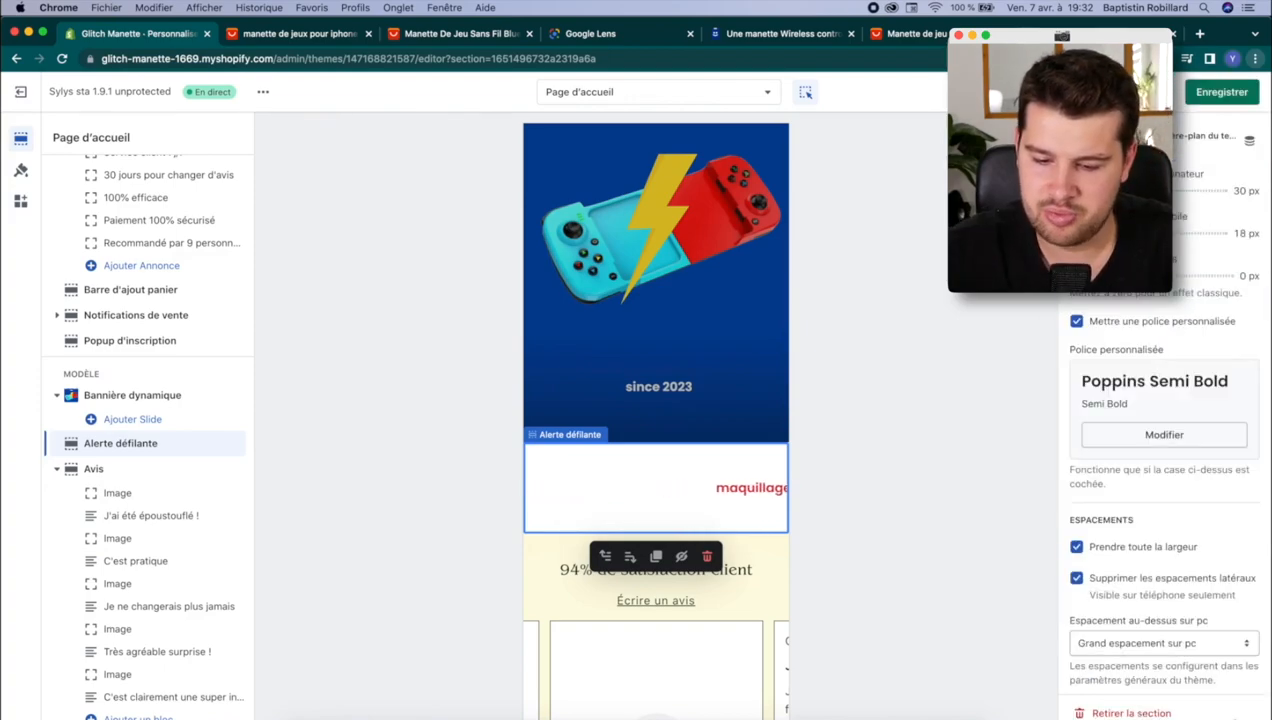
# Step: Set the scrolling alert's mobile spacing above and below to Petit espacement sur mobile
pyautogui.scroll(-5, 1190, 420)
pyautogui.scroll(-1, 1188, 422)
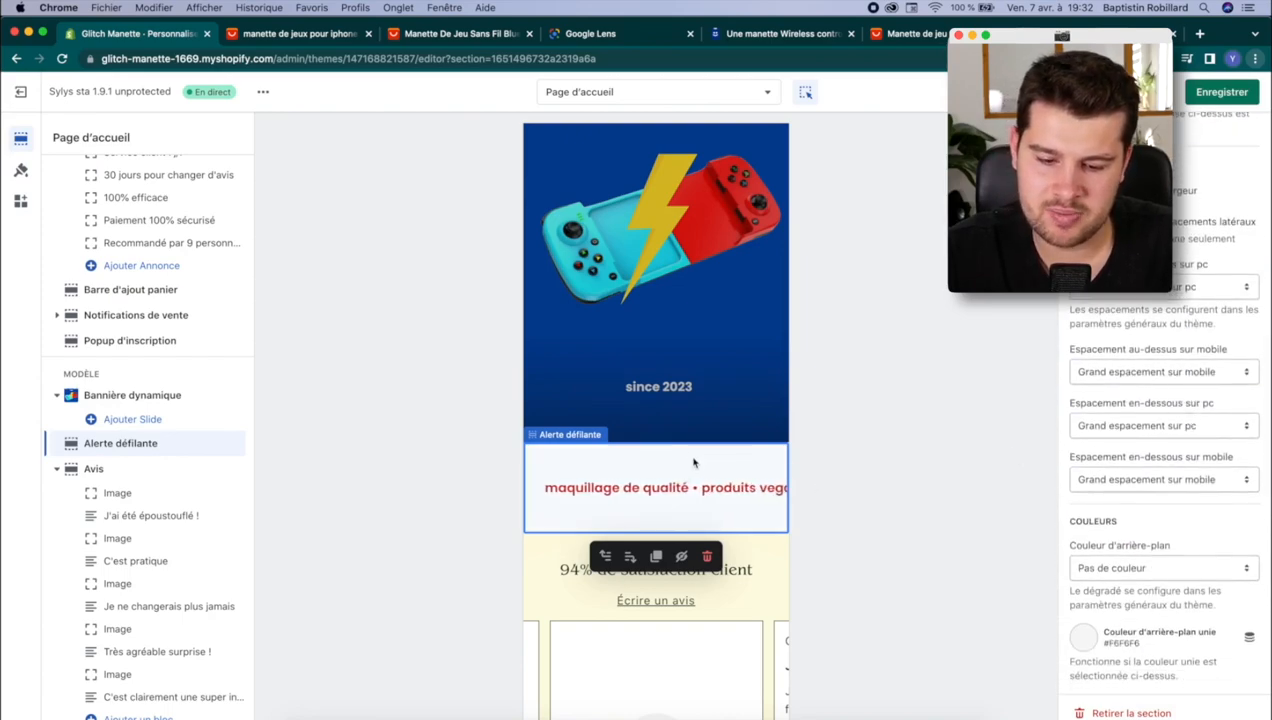
pyautogui.click(1164, 371)
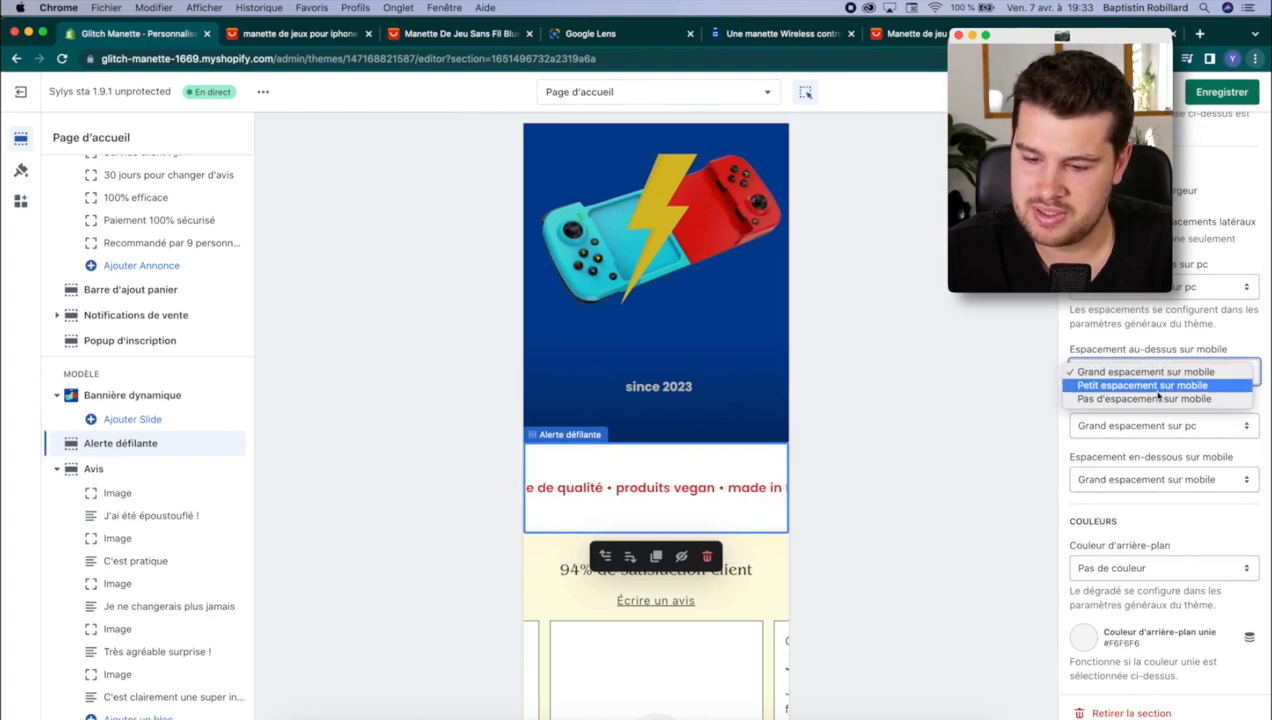
pyautogui.click(1142, 385)
pyautogui.click(1150, 480)
pyautogui.click(1143, 494)
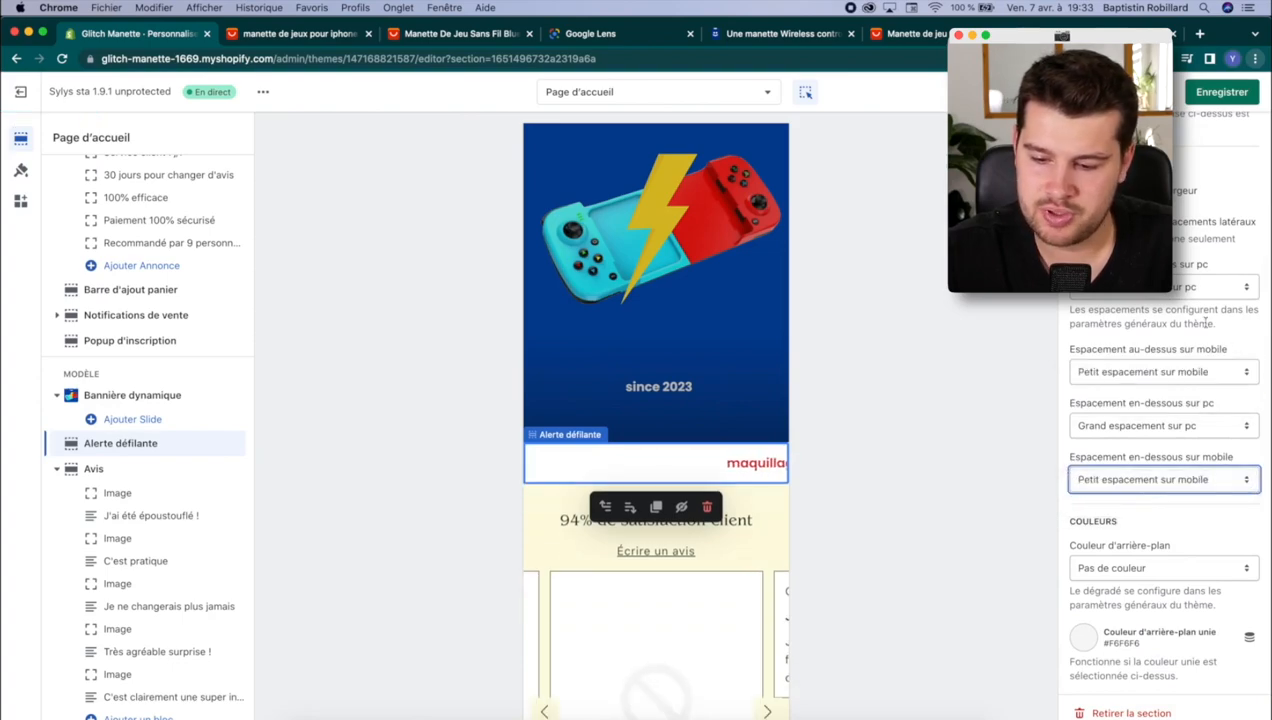
# Step: Replace the scrolling alert's first three phrases with "compatible avec tous les téléphones", "+10'000 jeux" and "GTA, FIFA, Call OF"
pyautogui.scroll(15, 1207, 323)
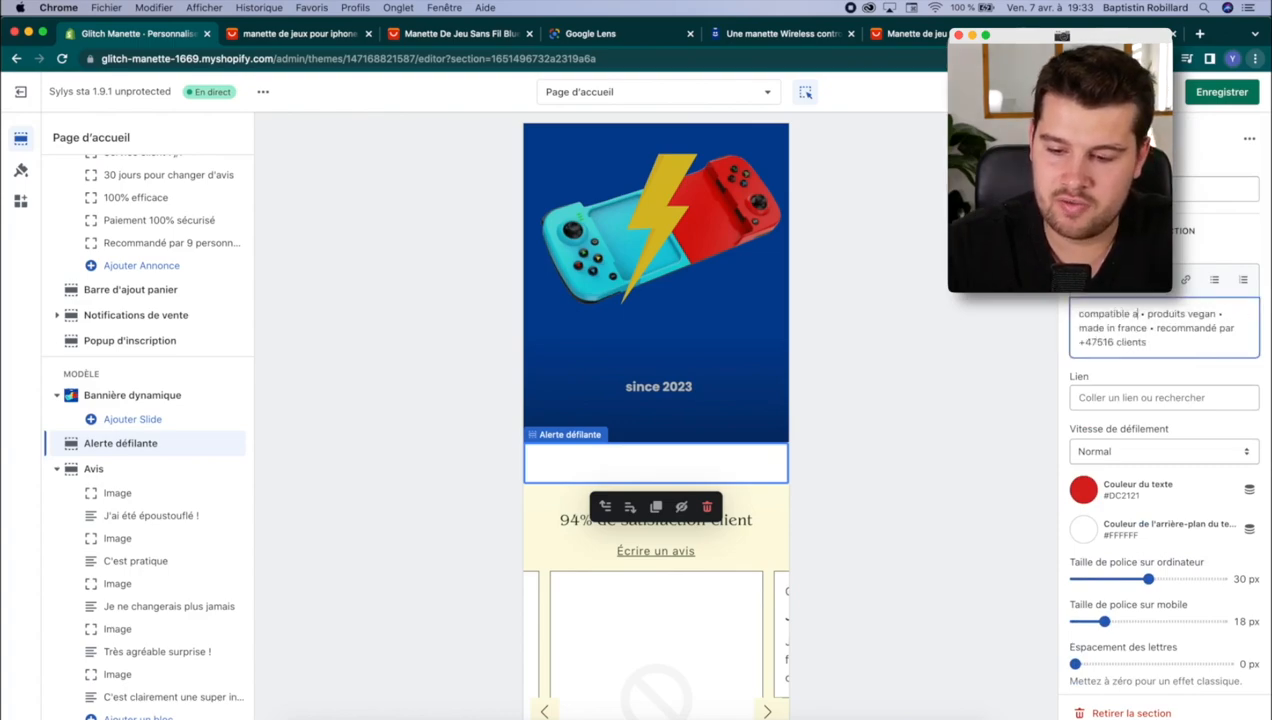
pyautogui.write('vec tous les téléphones • ')
pyautogui.write('+10')
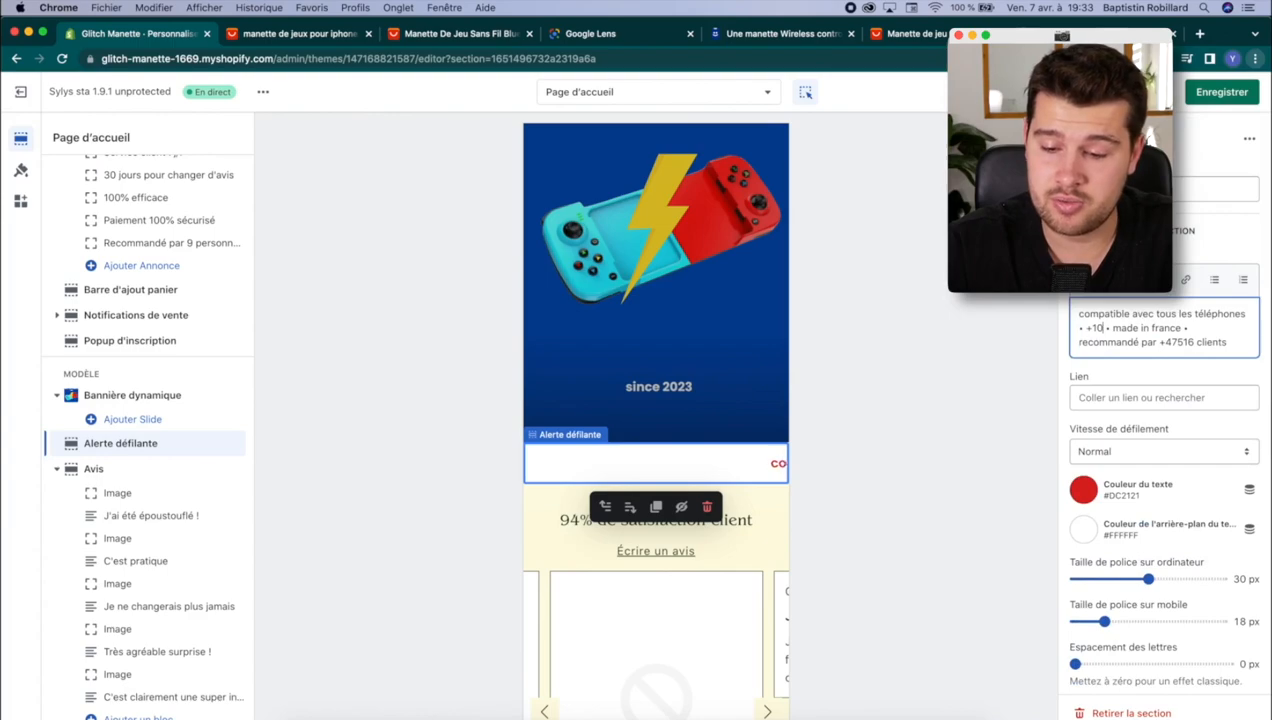
pyautogui.write("'000 jeux • ")
pyautogui.write('GTA, FIFA, Call')
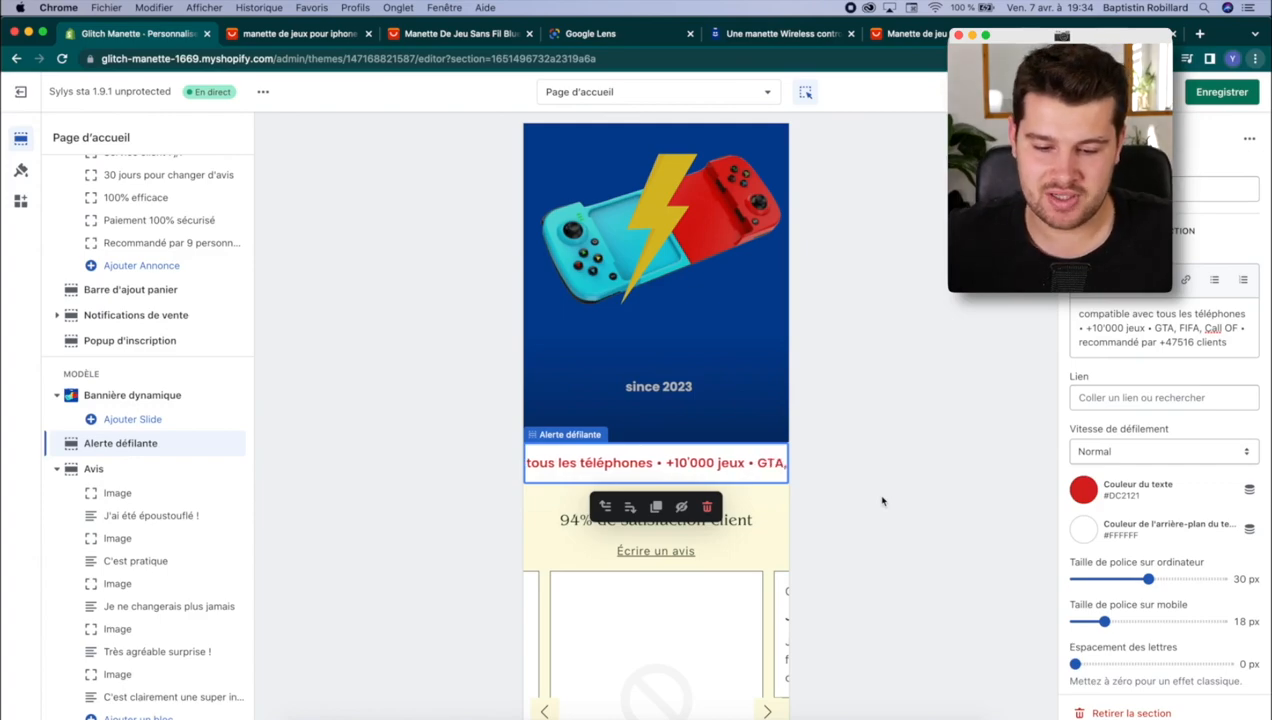
# Step: Review the controller banner and the scrolling alert in the home page's mobile preview
pyautogui.scroll(3, 715, 350)
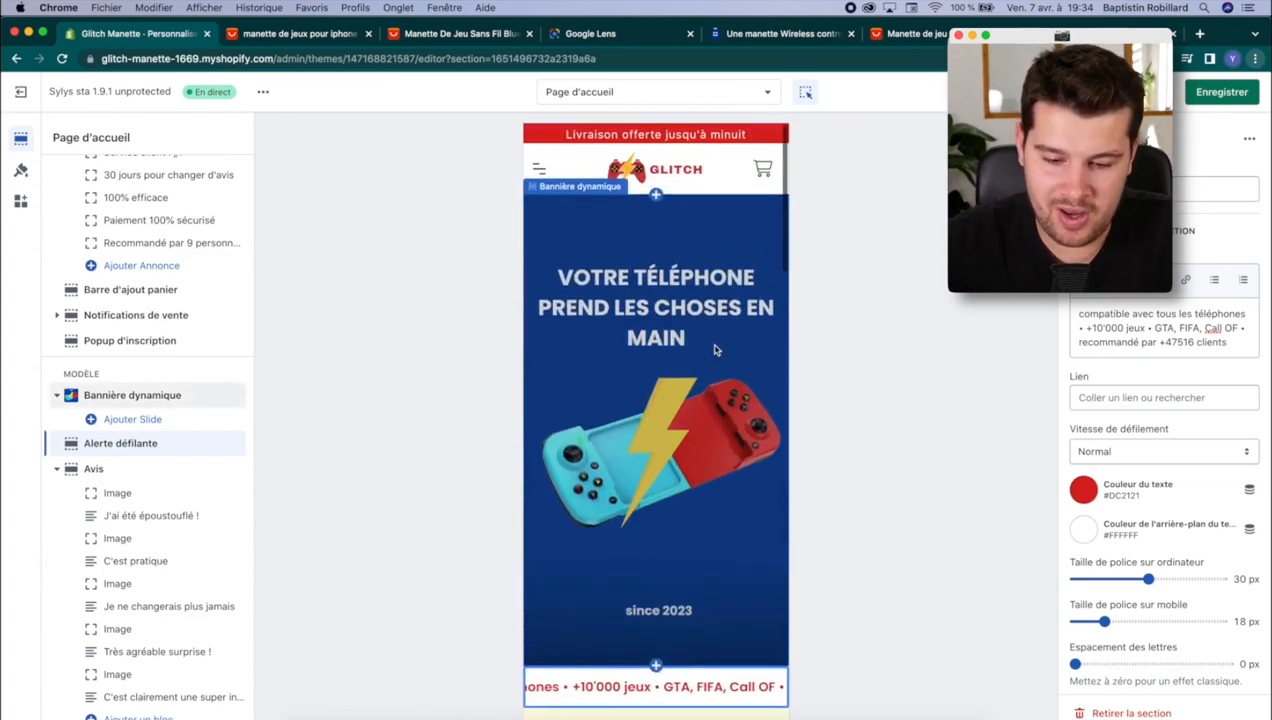
pyautogui.scroll(-5, 715, 350)
pyautogui.scroll(5, 715, 350)
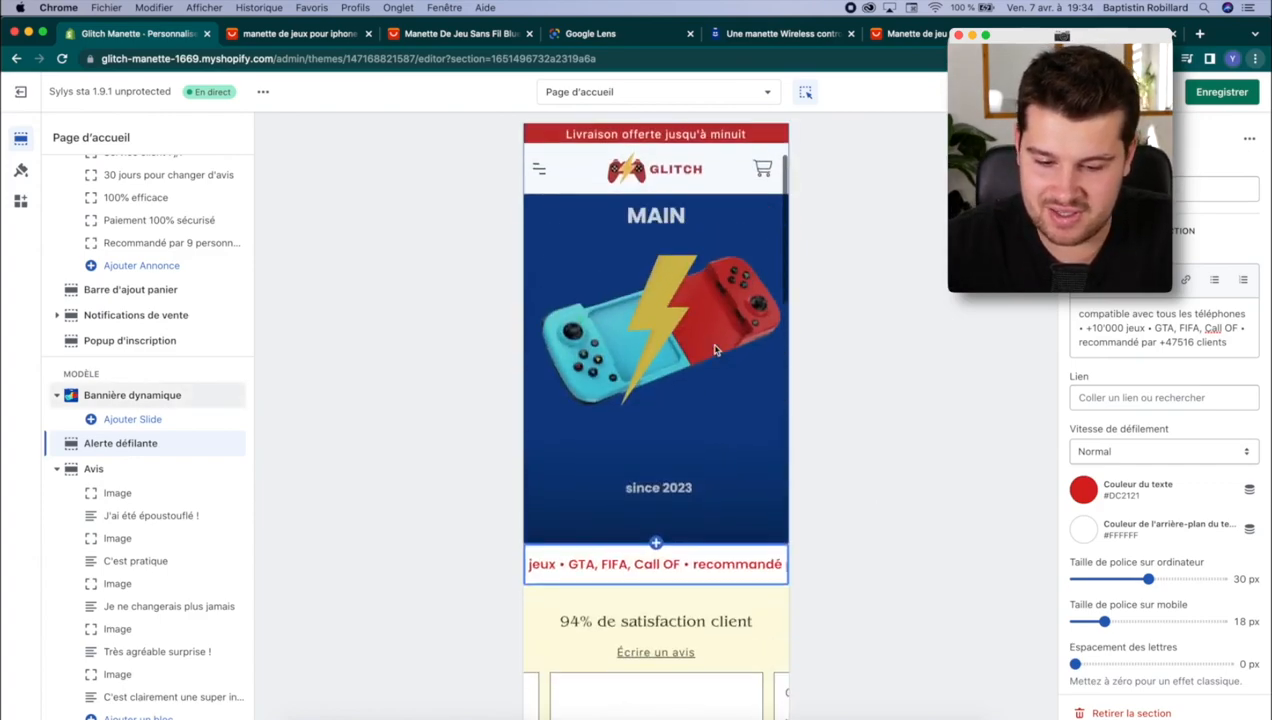
pyautogui.scroll(-4, 715, 350)
pyautogui.scroll(4, 715, 350)
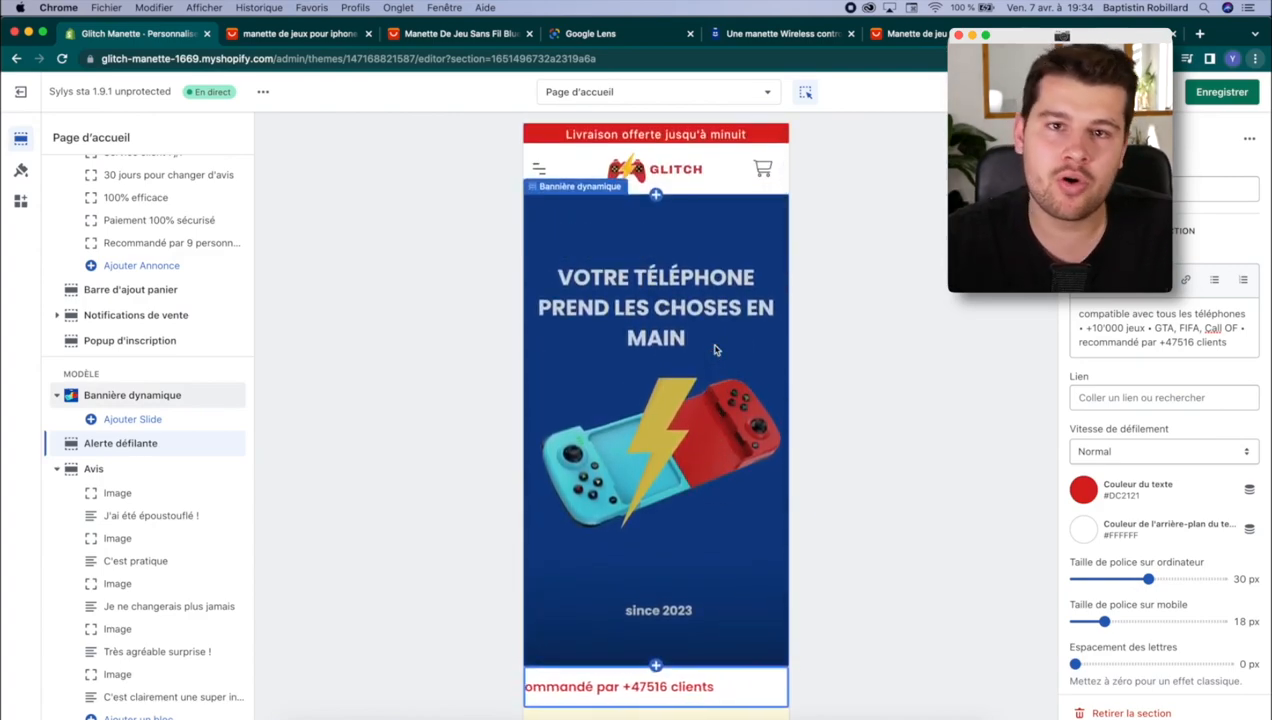
pyautogui.scroll(-1, 681, 375)
pyautogui.scroll(1, 681, 375)
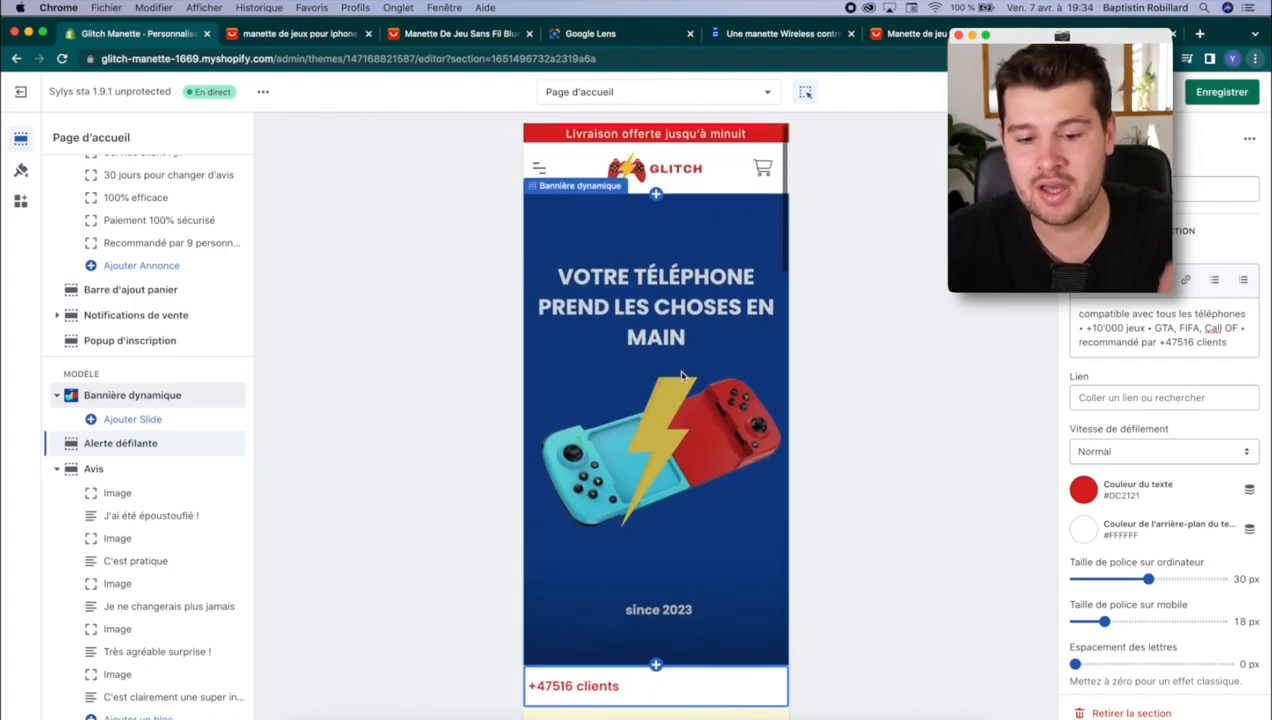
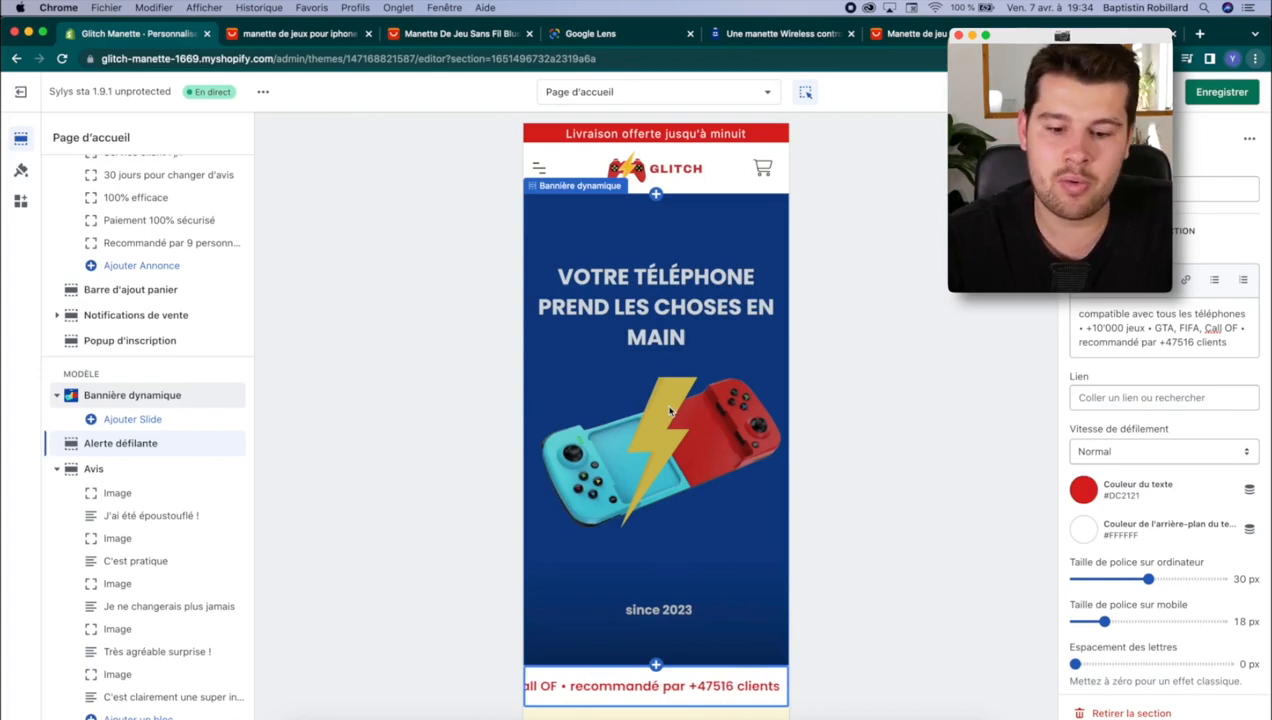
# Step: Add a Produit en vedette section between the scrolling alert and the Avis section
pyautogui.scroll(-5, 670, 410)
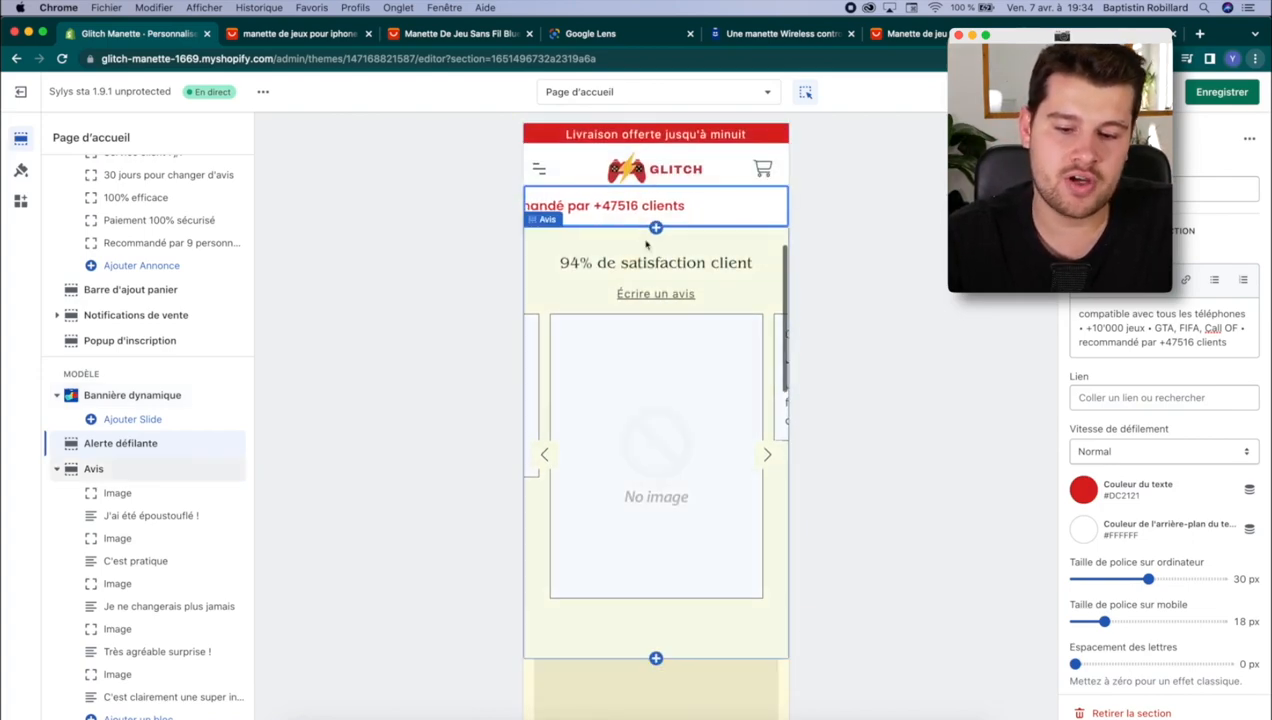
pyautogui.click(646, 244)
pyautogui.click(656, 380)
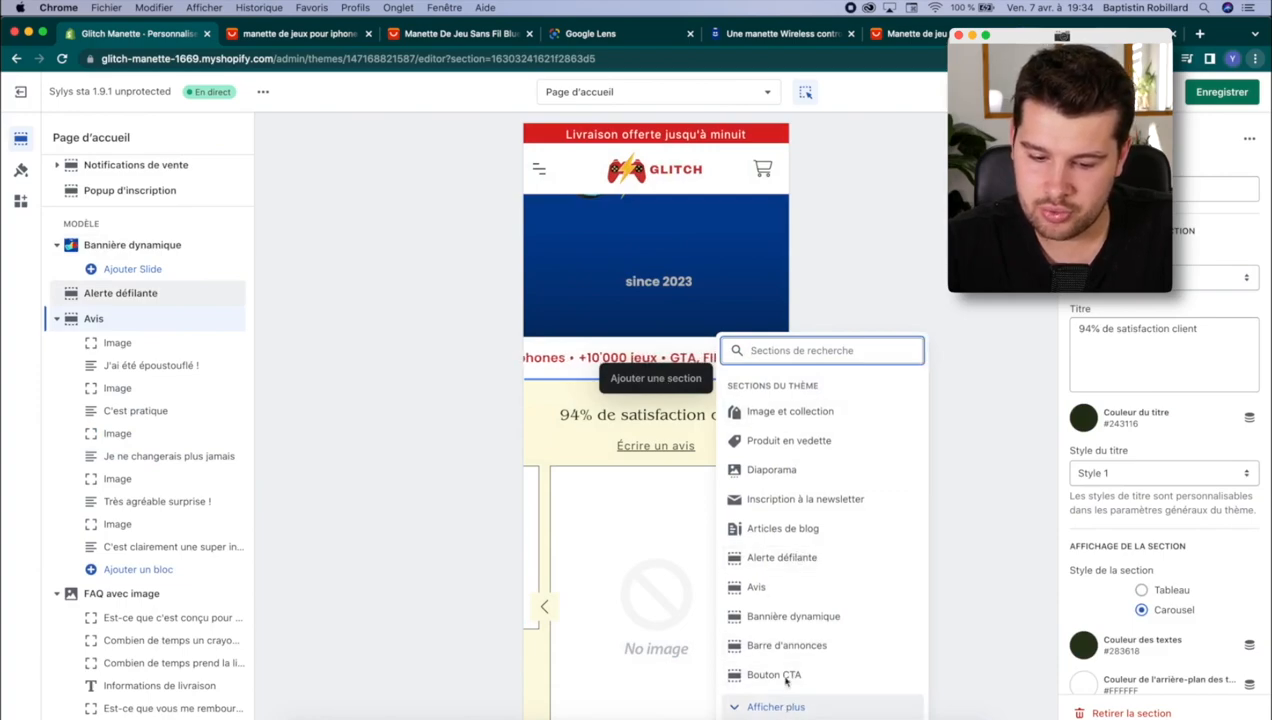
pyautogui.write('produit')
pyautogui.click(801, 444)
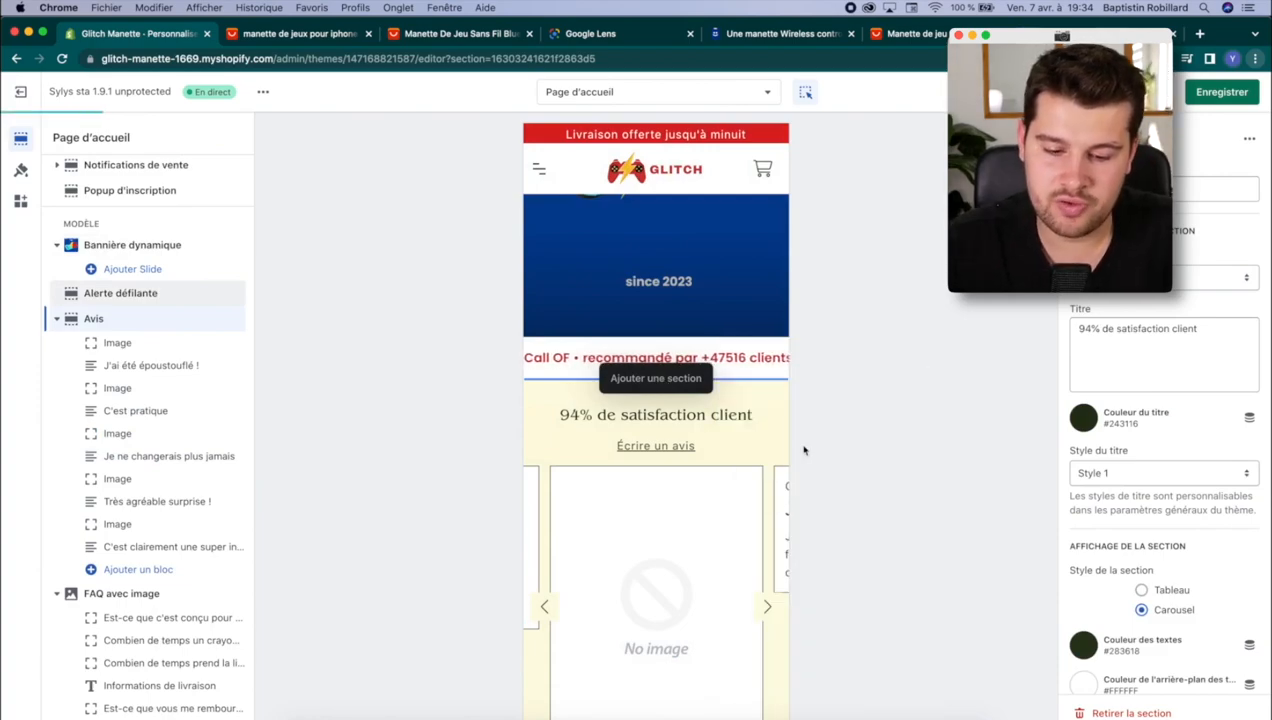
# Step: Set the featured product section's mobile spacing above to Pas d'espacement sur mobile
pyautogui.scroll(-5, 1176, 540)
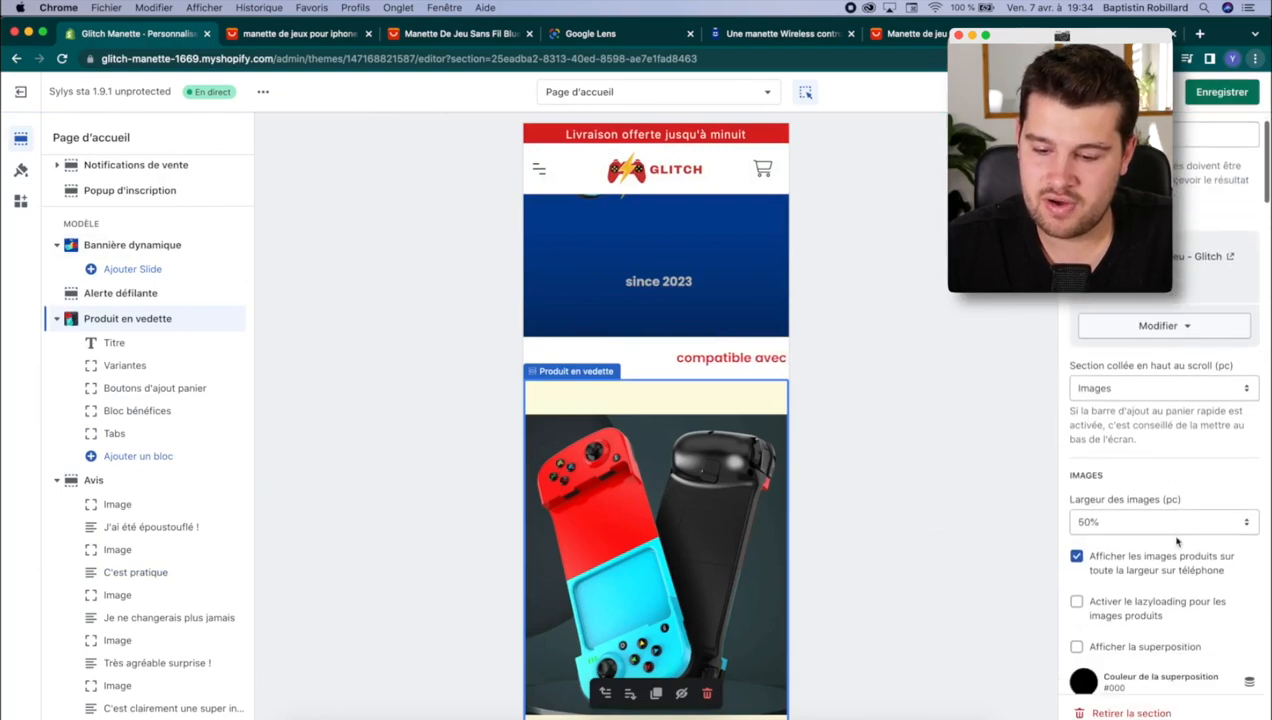
pyautogui.scroll(-15, 1190, 565)
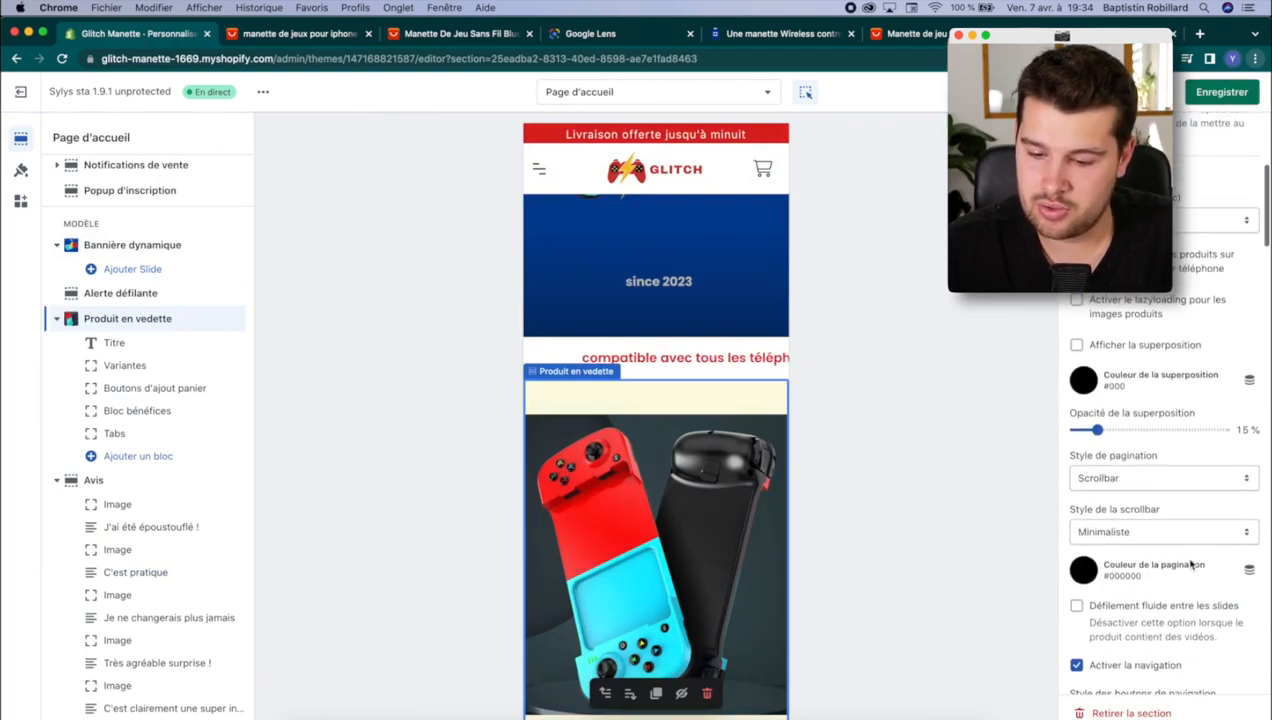
pyautogui.scroll(-10, 1190, 565)
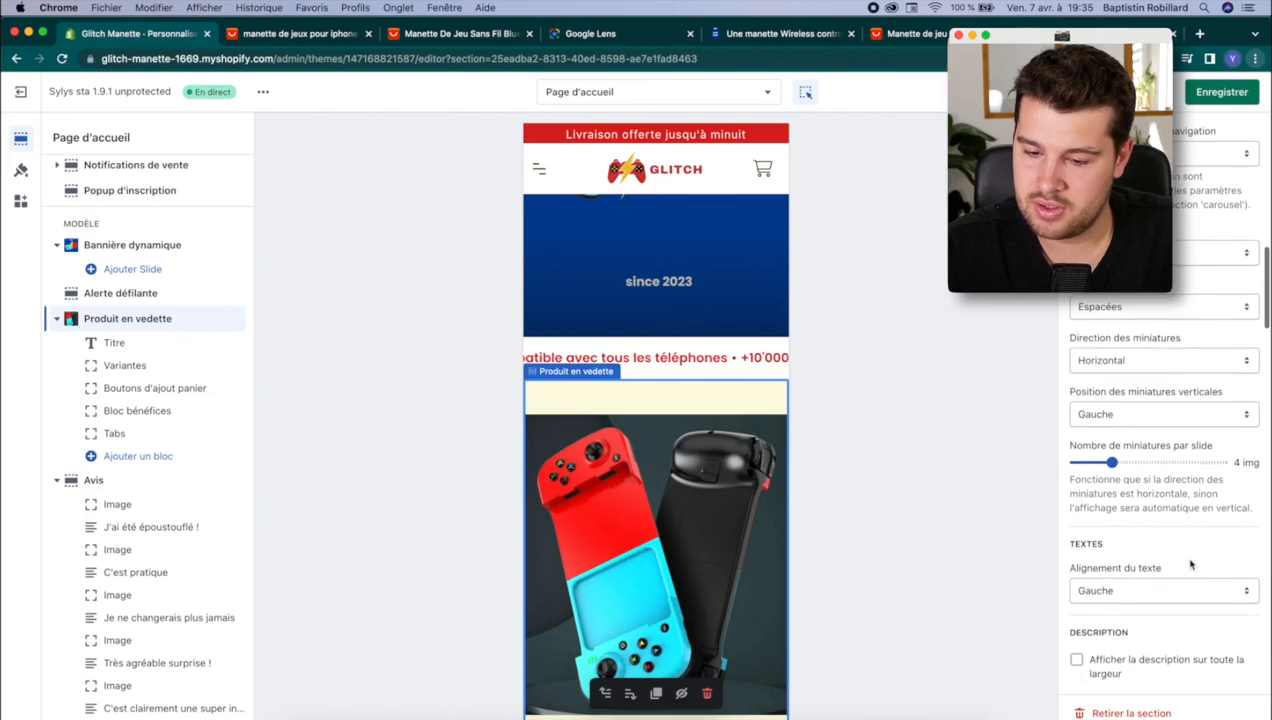
pyautogui.click(1170, 499)
pyautogui.click(1150, 525)
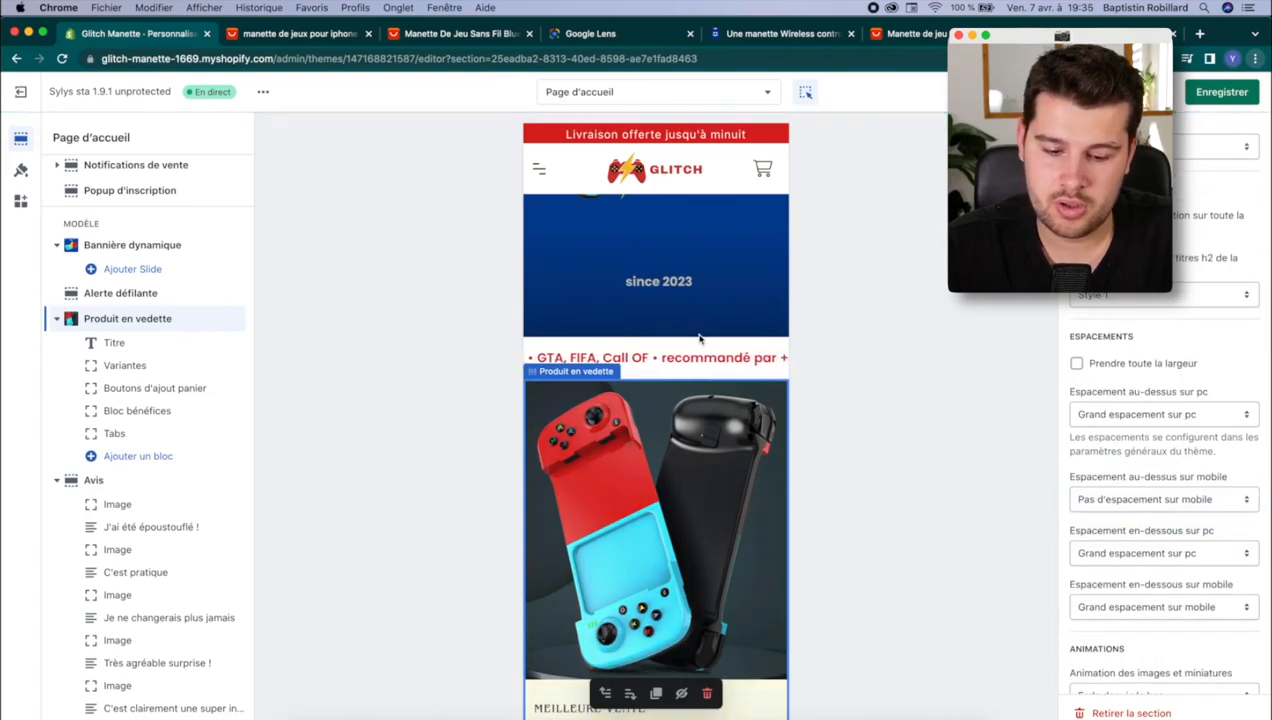
# Step: Review the featured product section together with the banner and scrolling alert in the mobile preview
pyautogui.scroll(-10, 699, 338)
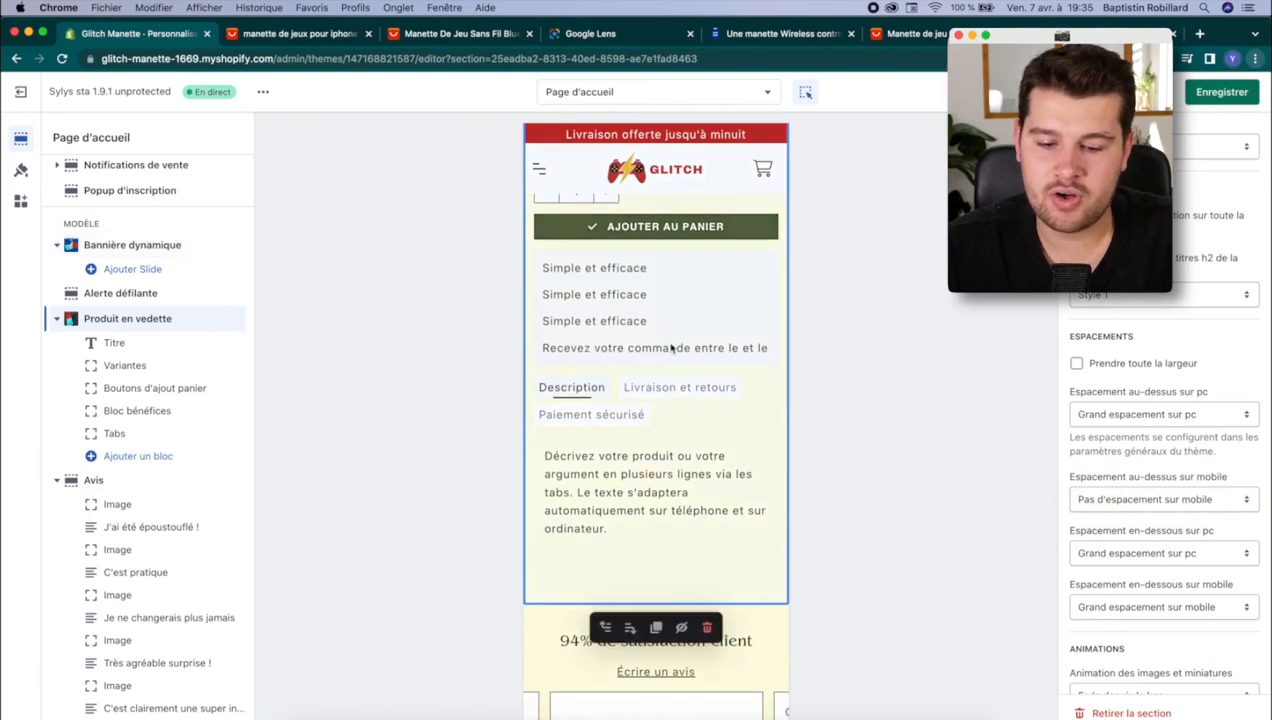
pyautogui.scroll(10, 670, 347)
pyautogui.scroll(-6, 670, 347)
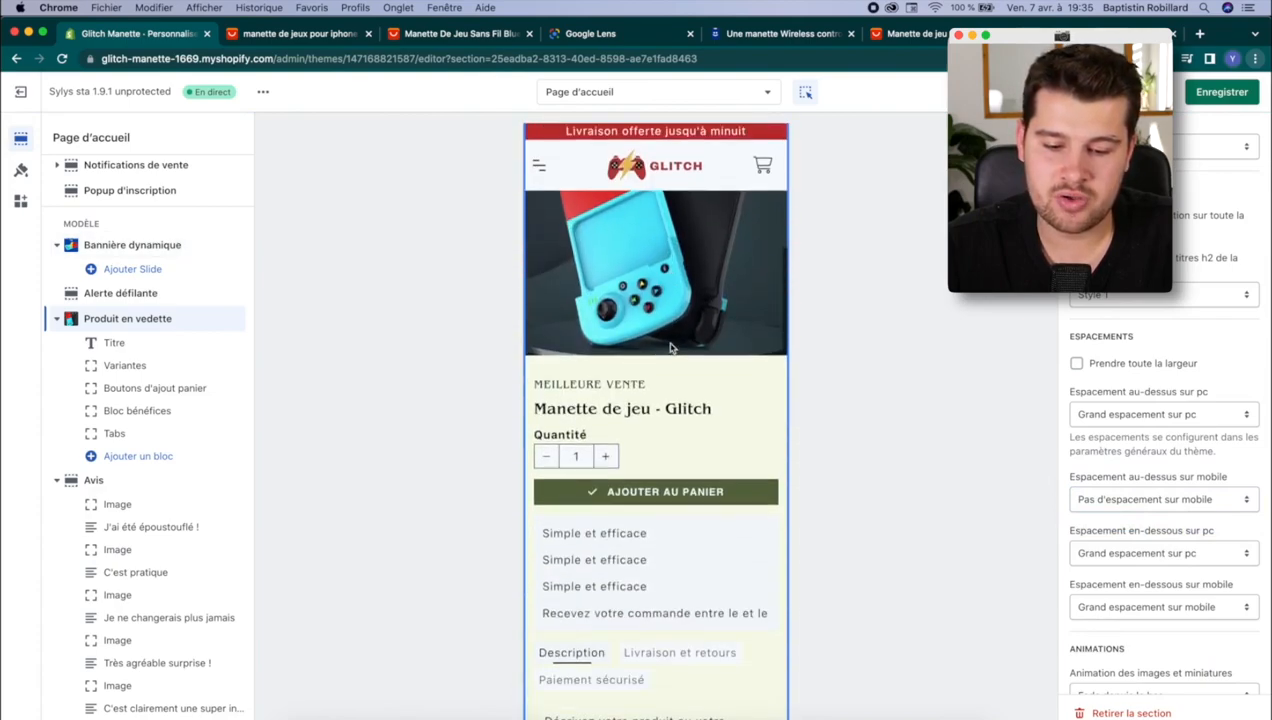
pyautogui.scroll(8, 670, 347)
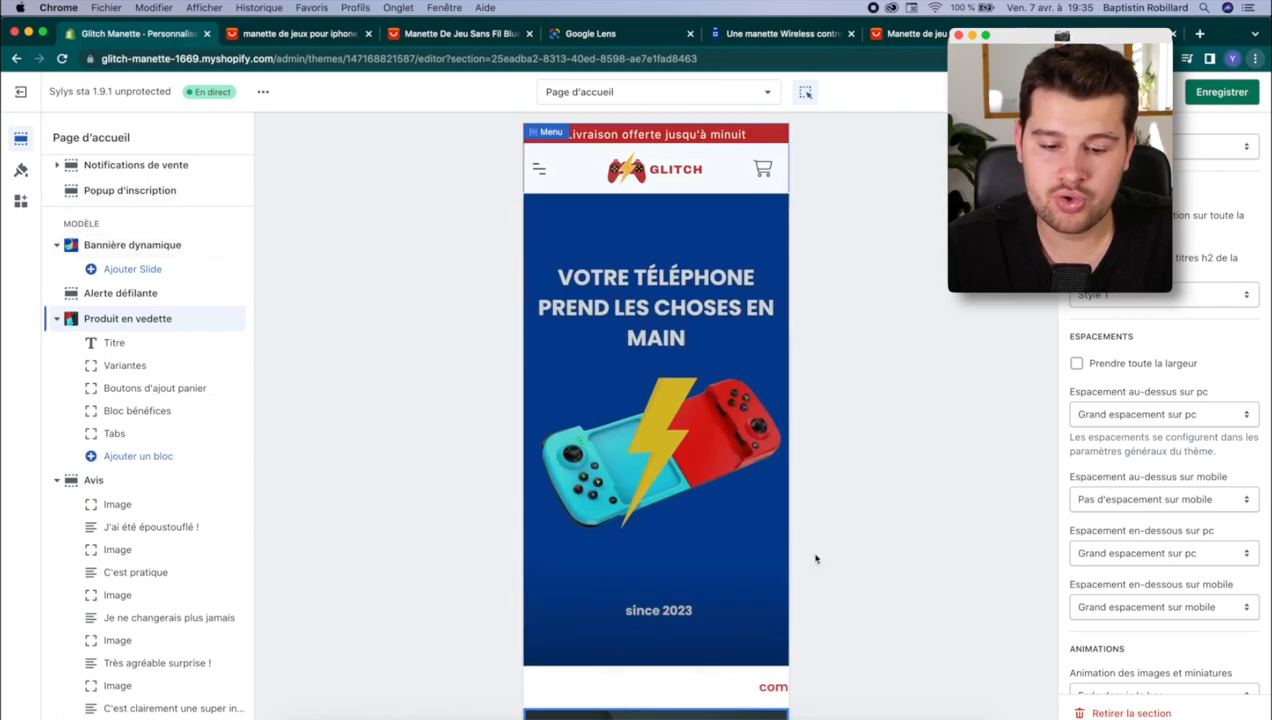
pyautogui.scroll(-8, 752, 531)
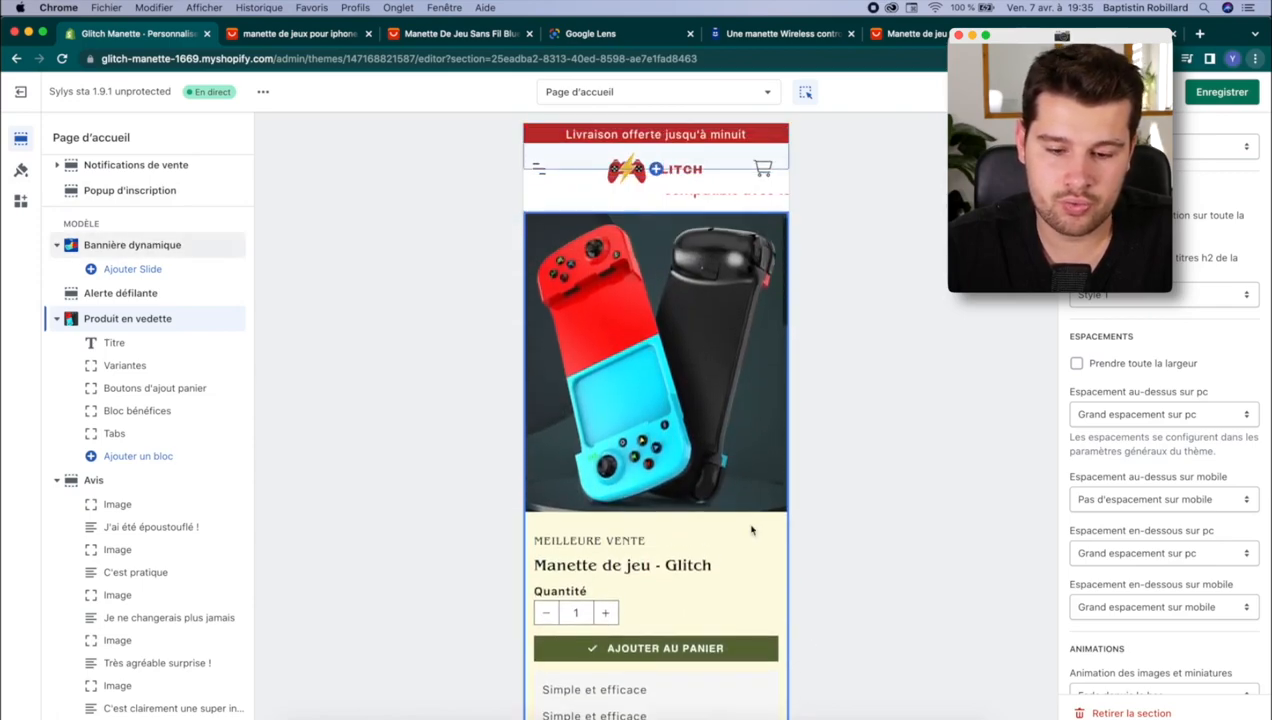
pyautogui.scroll(-3, 752, 535)
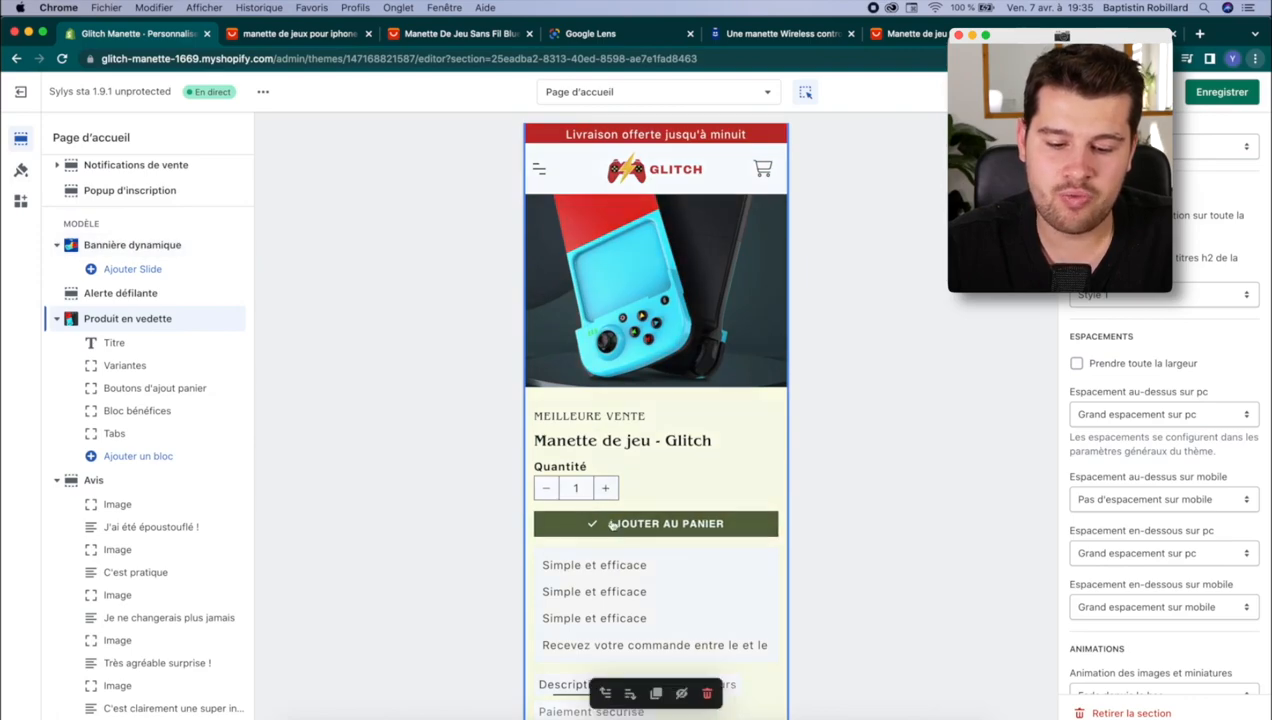
pyautogui.scroll(5, 702, 402)
pyautogui.scroll(-3, 690, 430)
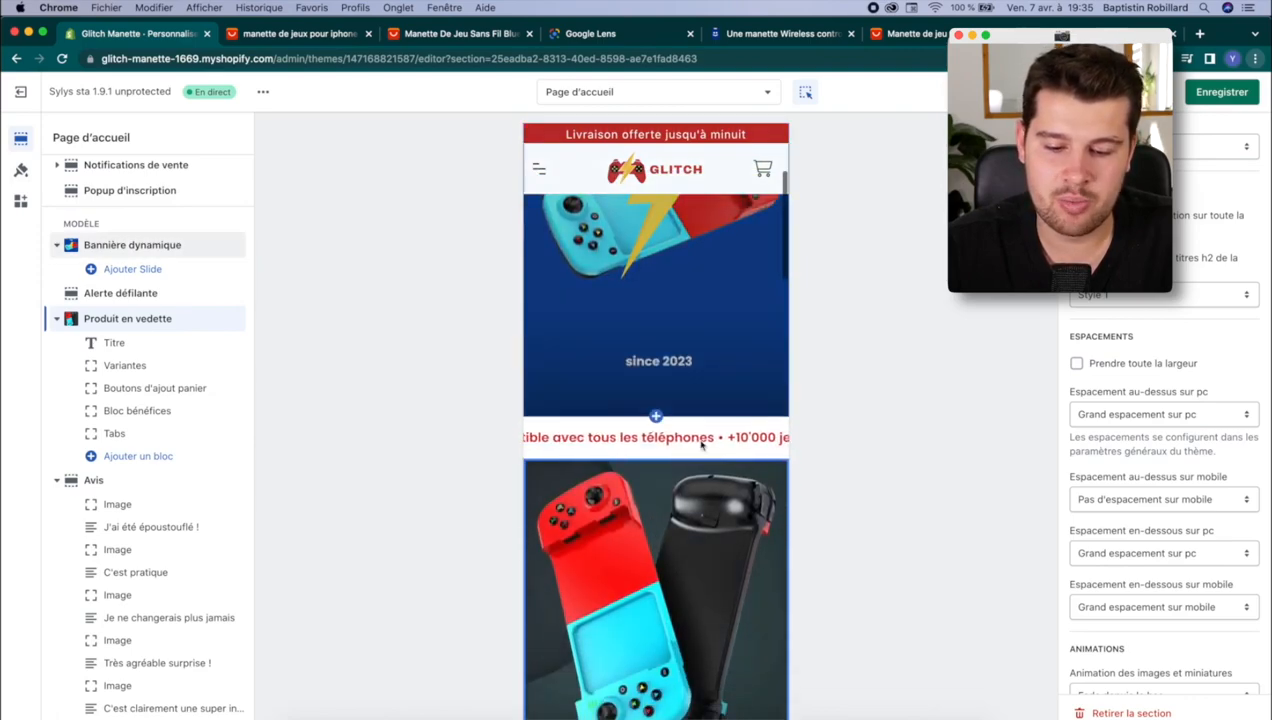
pyautogui.scroll(-5, 684, 445)
pyautogui.scroll(1, 670, 425)
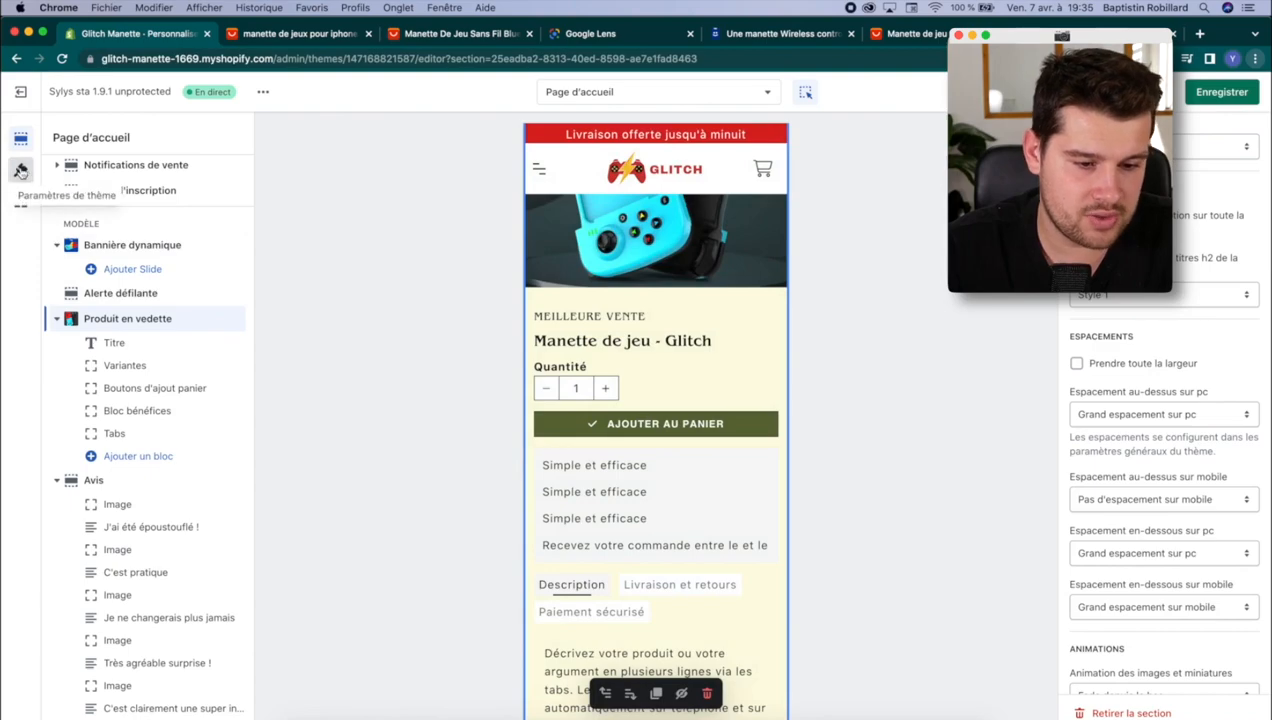
# Step: Set the site background in the theme's general colours to white, #FFFFFF
pyautogui.click(24, 172)
pyautogui.click(150, 290)
pyautogui.scroll(-2, 150, 360)
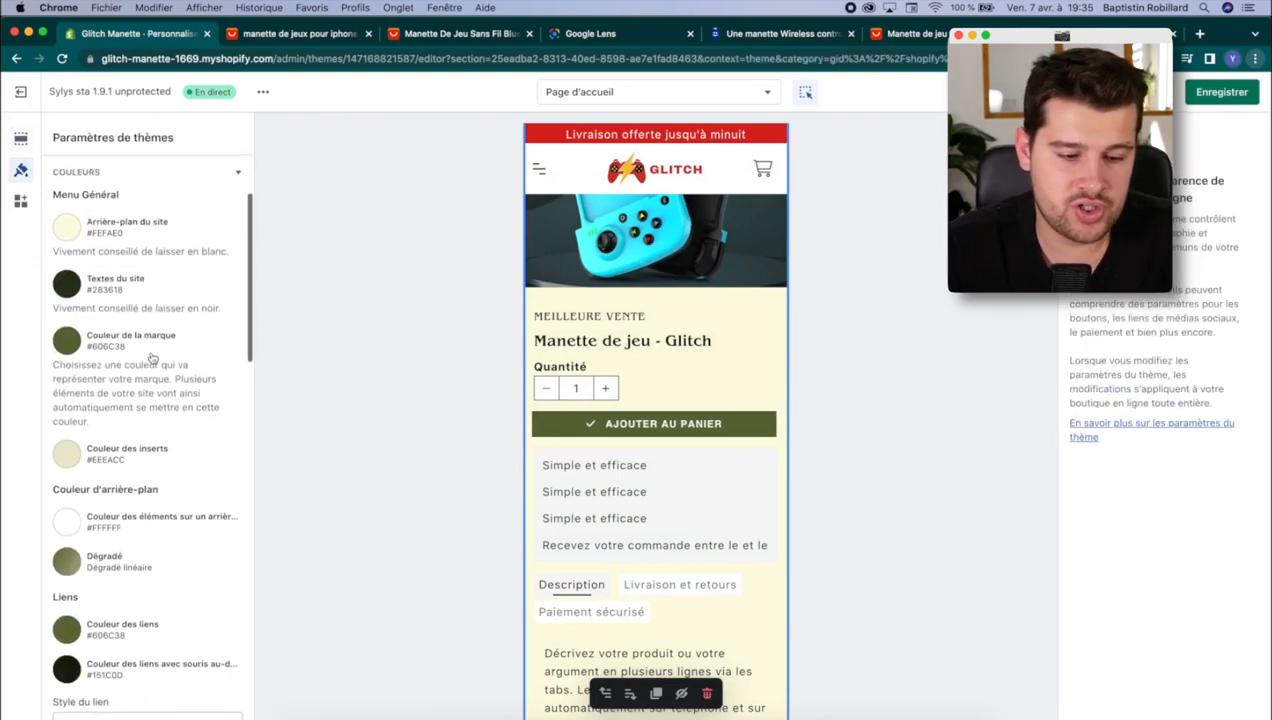
pyautogui.scroll(2, 104, 346)
pyautogui.click(68, 333)
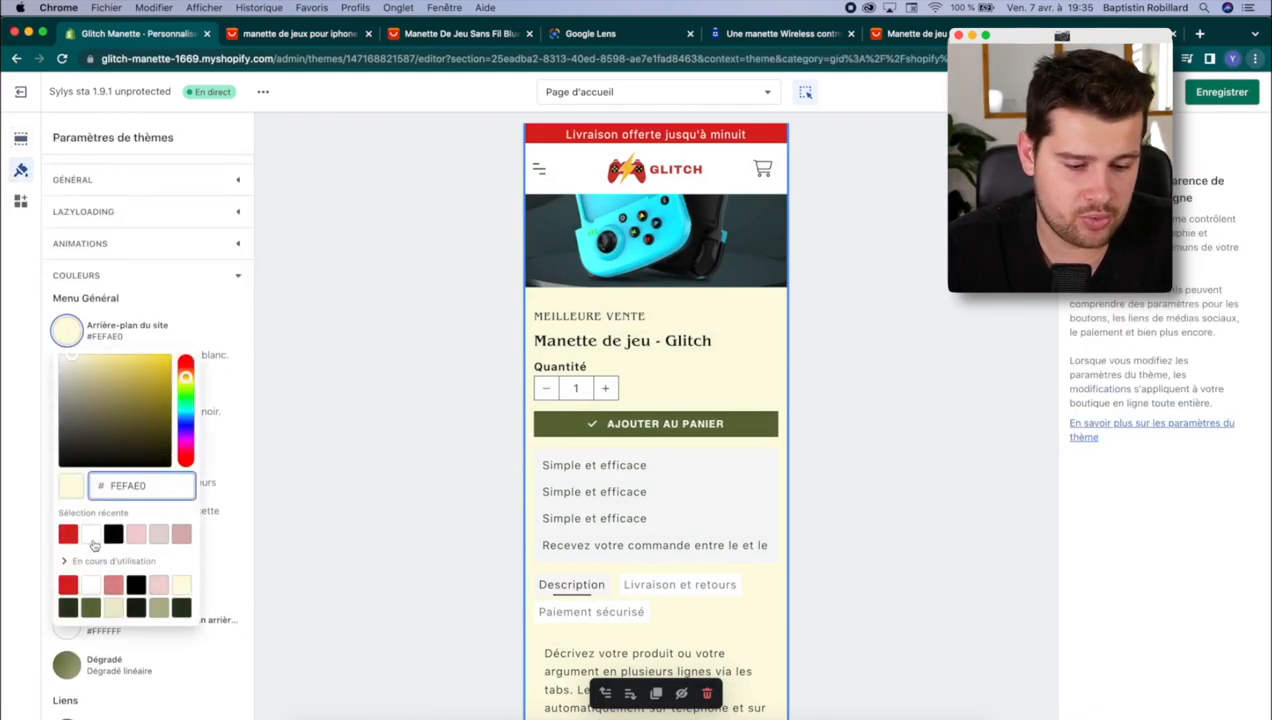
pyautogui.click(90, 534)
pyautogui.click(244, 366)
# Step: Set the theme's Couleur des inserts to white
pyautogui.scroll(-3, 120, 365)
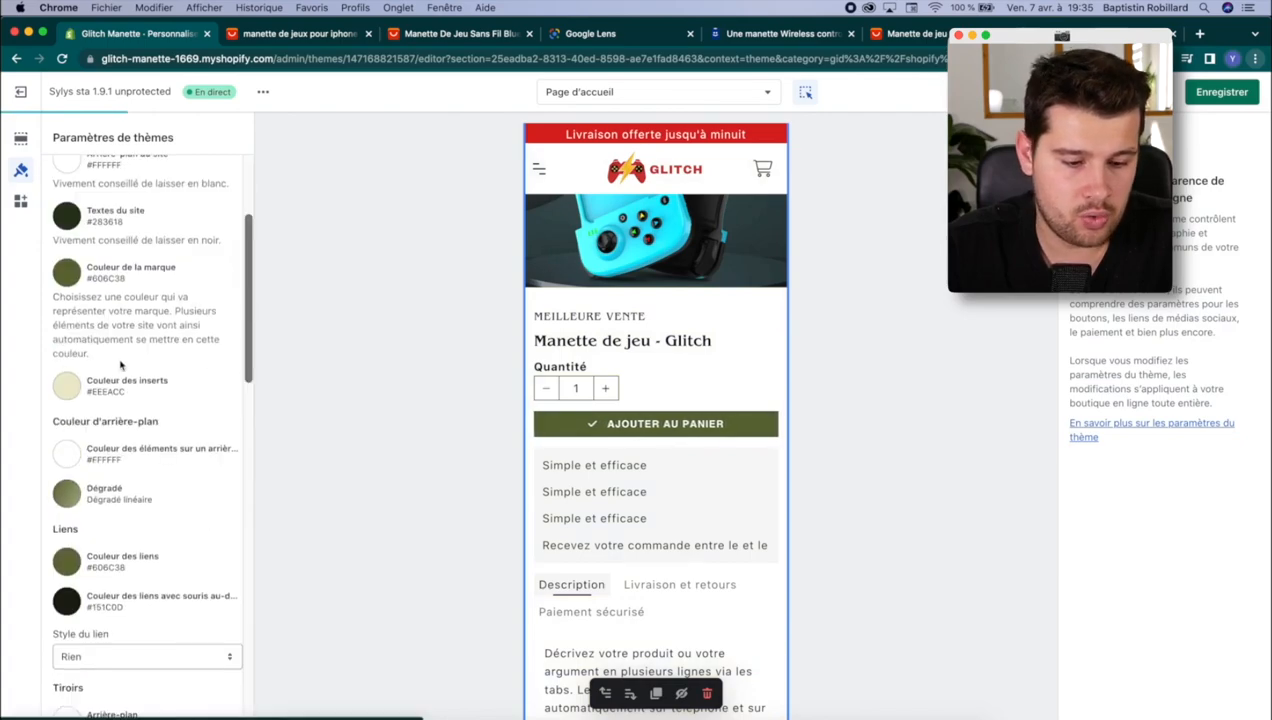
pyautogui.click(72, 388)
pyautogui.click(91, 276)
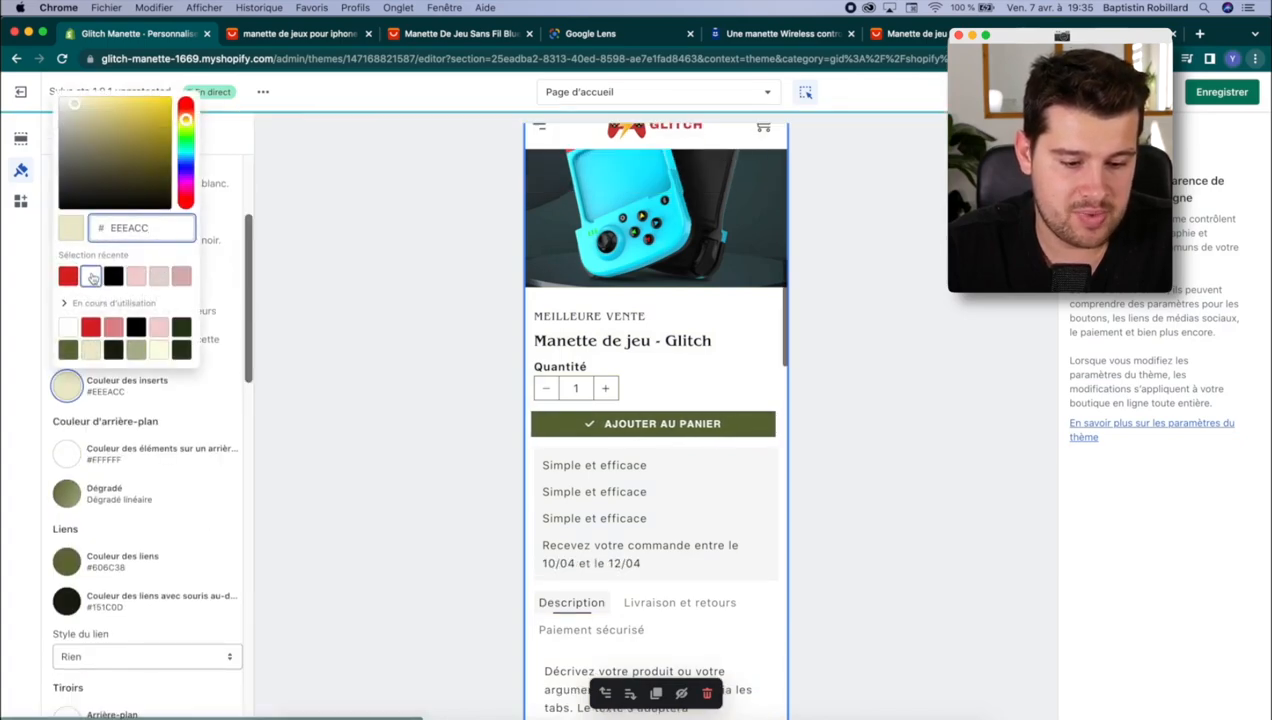
pyautogui.click(270, 397)
# Step: Examine the theme's remaining colour settings and the style settings for Bouton 1, Bouton 2 and Bouton 3
pyautogui.scroll(-2, 140, 387)
pyautogui.scroll(-10, 138, 387)
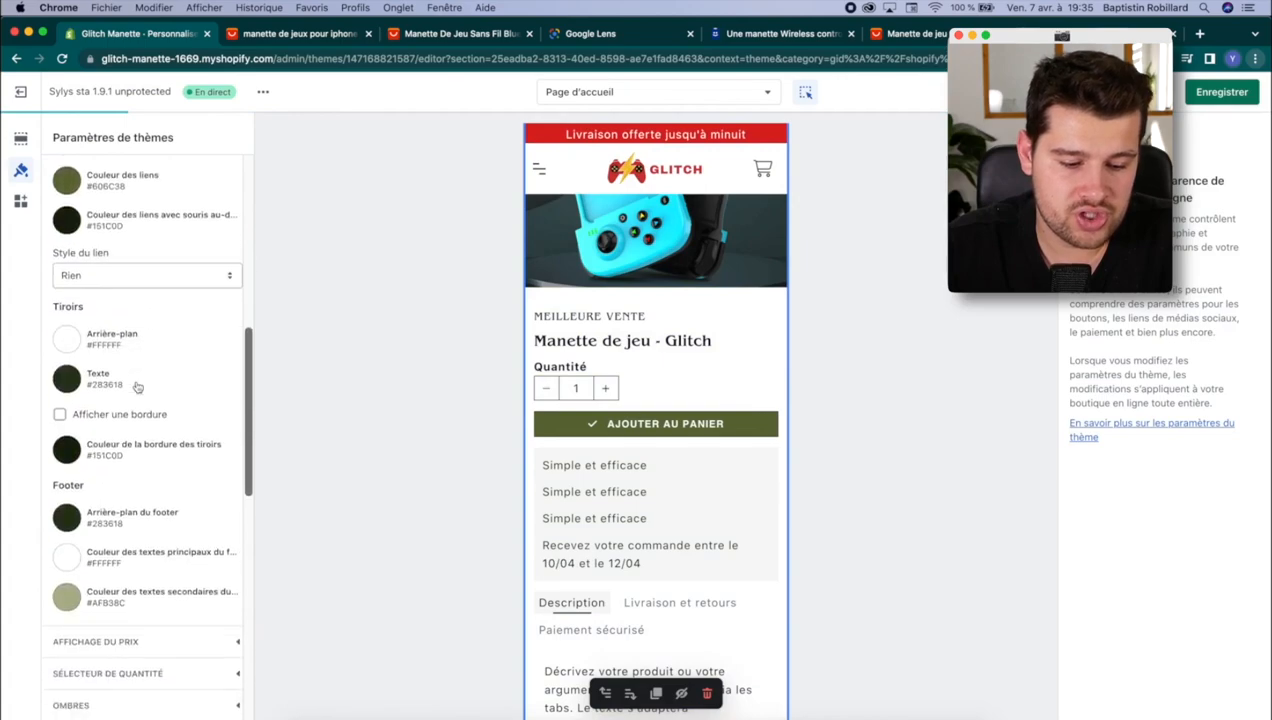
pyautogui.click(93, 392)
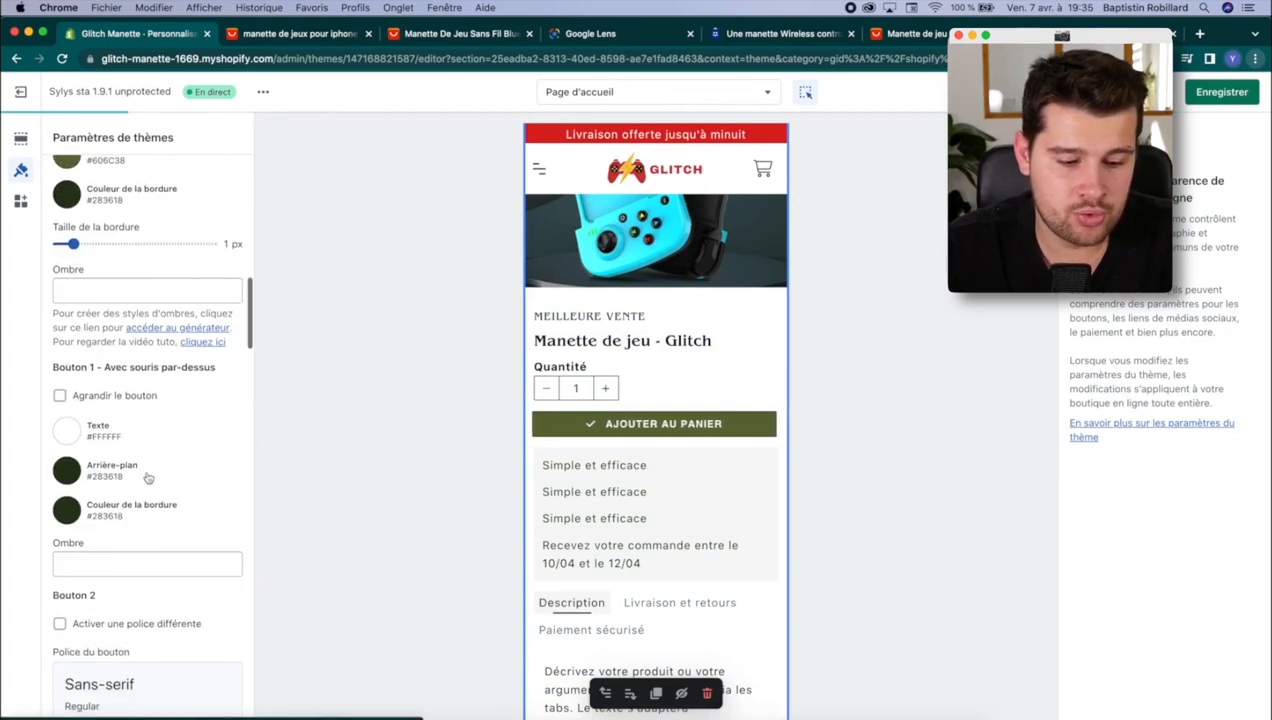
pyautogui.scroll(-5, 145, 440)
pyautogui.scroll(-15, 138, 382)
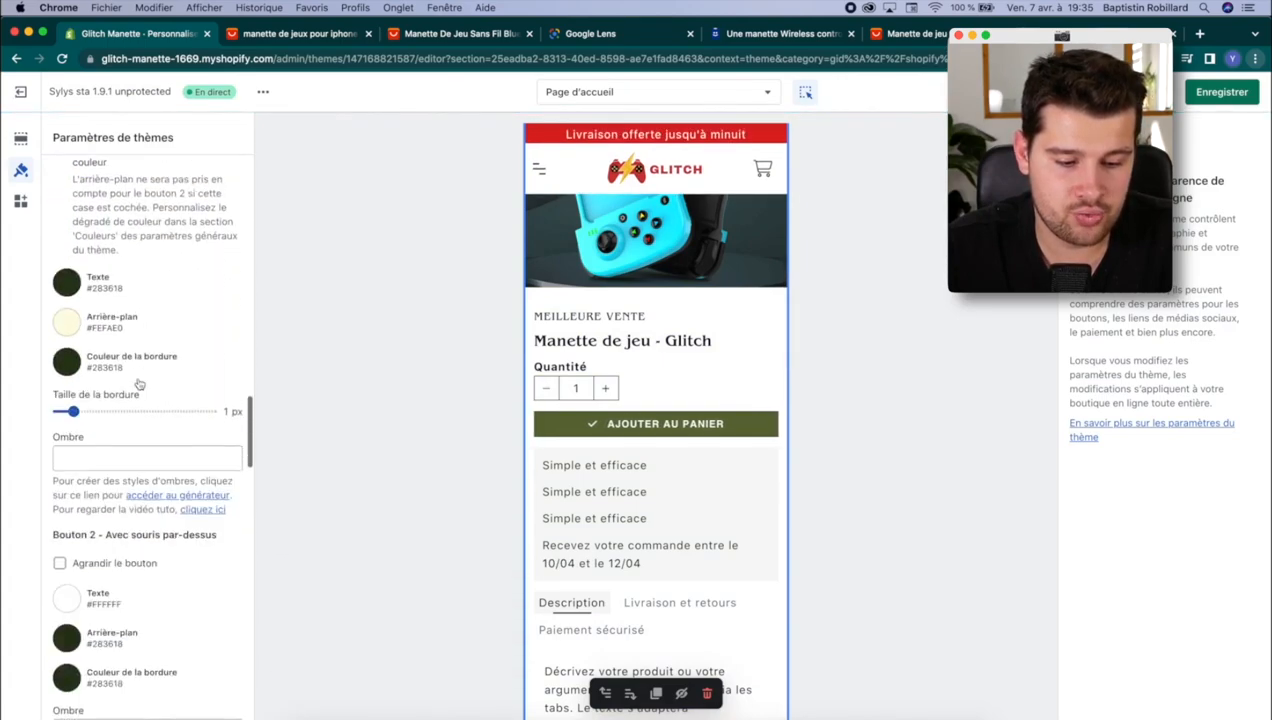
pyautogui.scroll(-10, 96, 368)
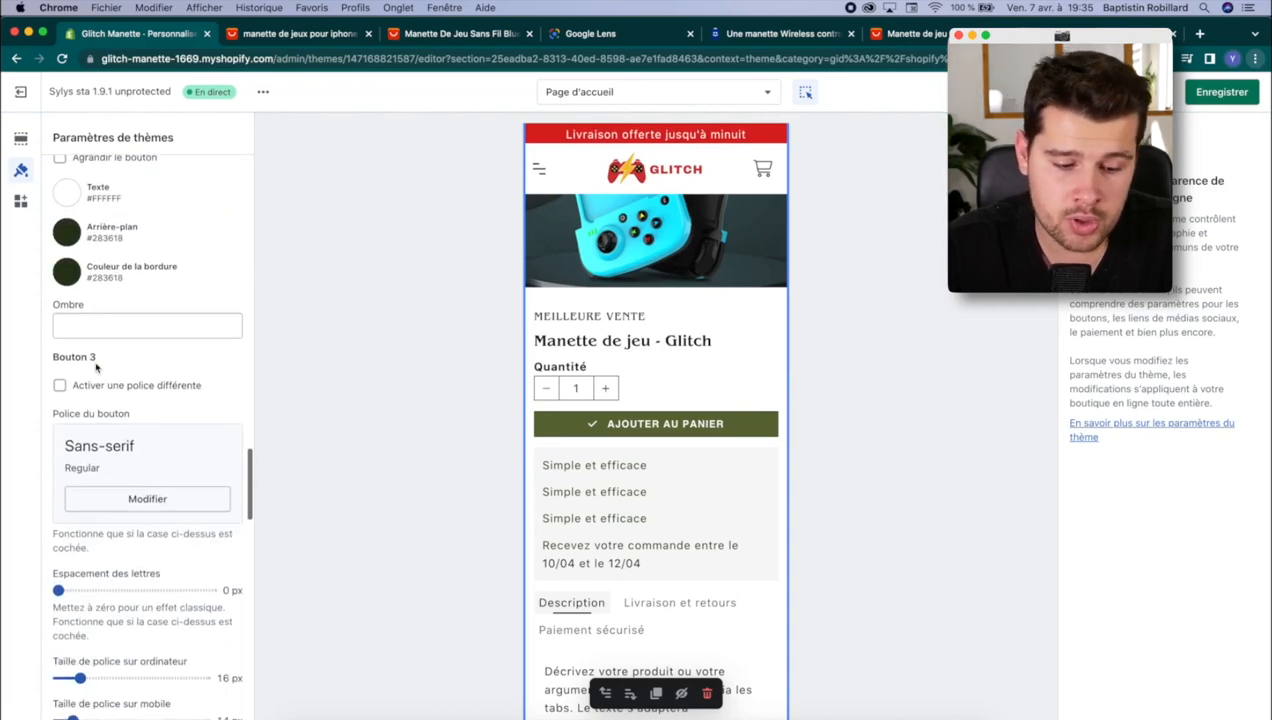
pyautogui.scroll(15, 96, 370)
pyautogui.scroll(10, 96, 368)
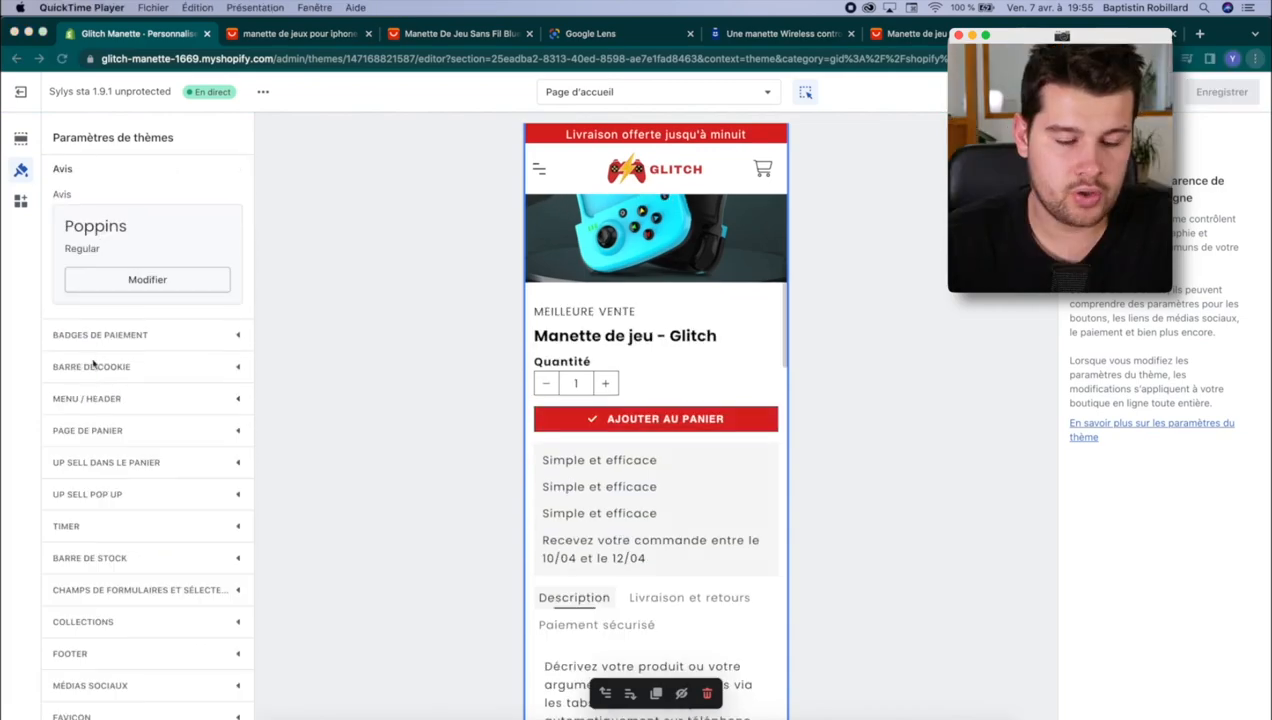
# Step: Review the new fonts and colours across the home page's mobile preview, from the banner down to the footer
pyautogui.scroll(10, 98, 372)
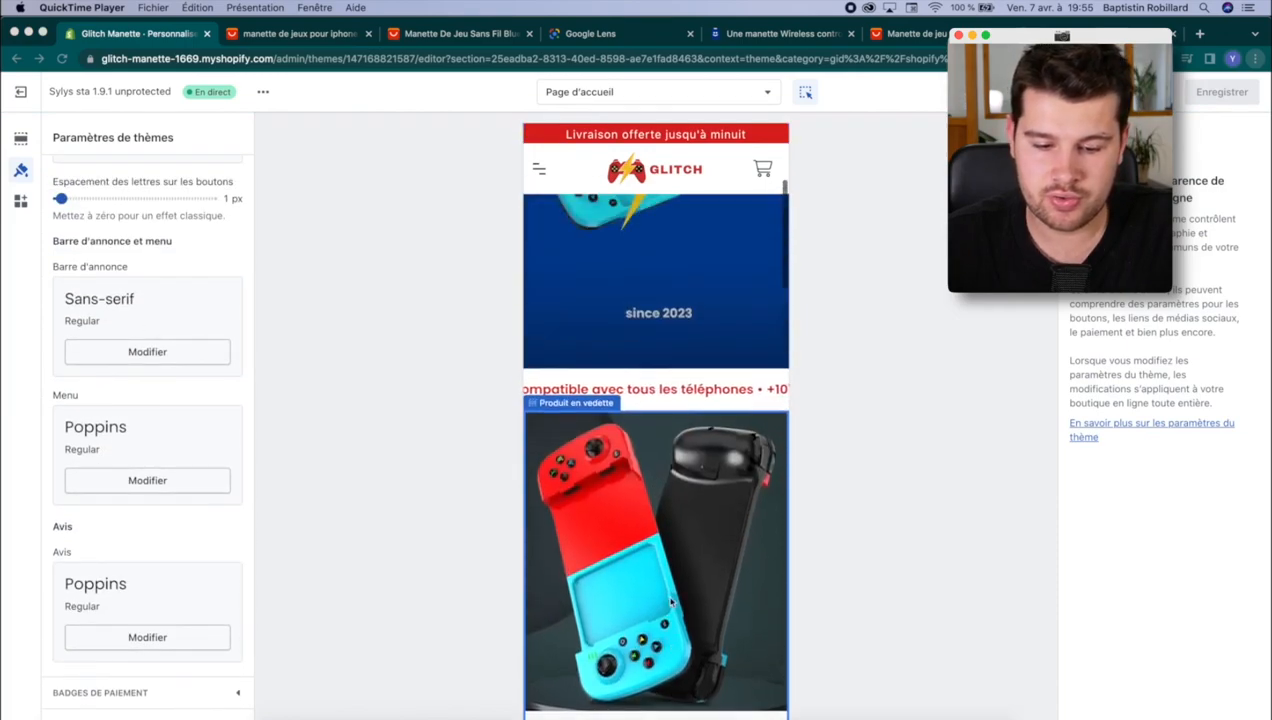
pyautogui.scroll(-10, 672, 600)
pyautogui.scroll(-10, 672, 600)
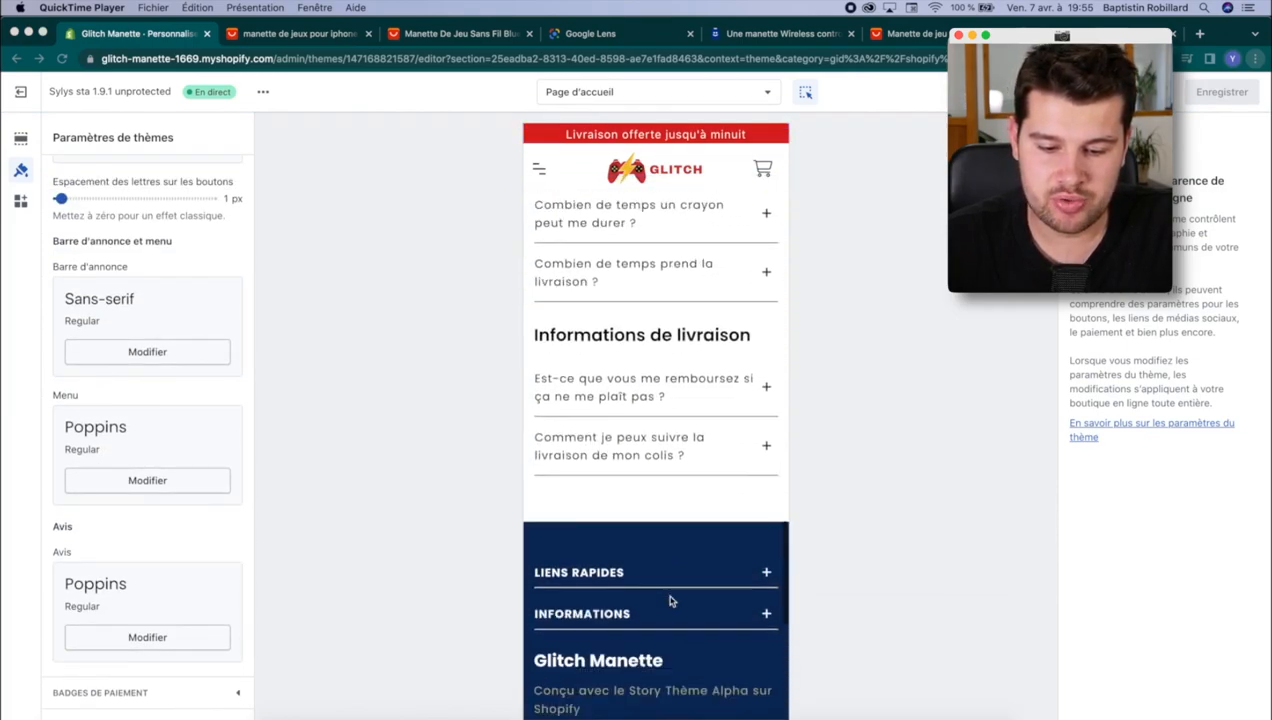
pyautogui.scroll(10, 670, 601)
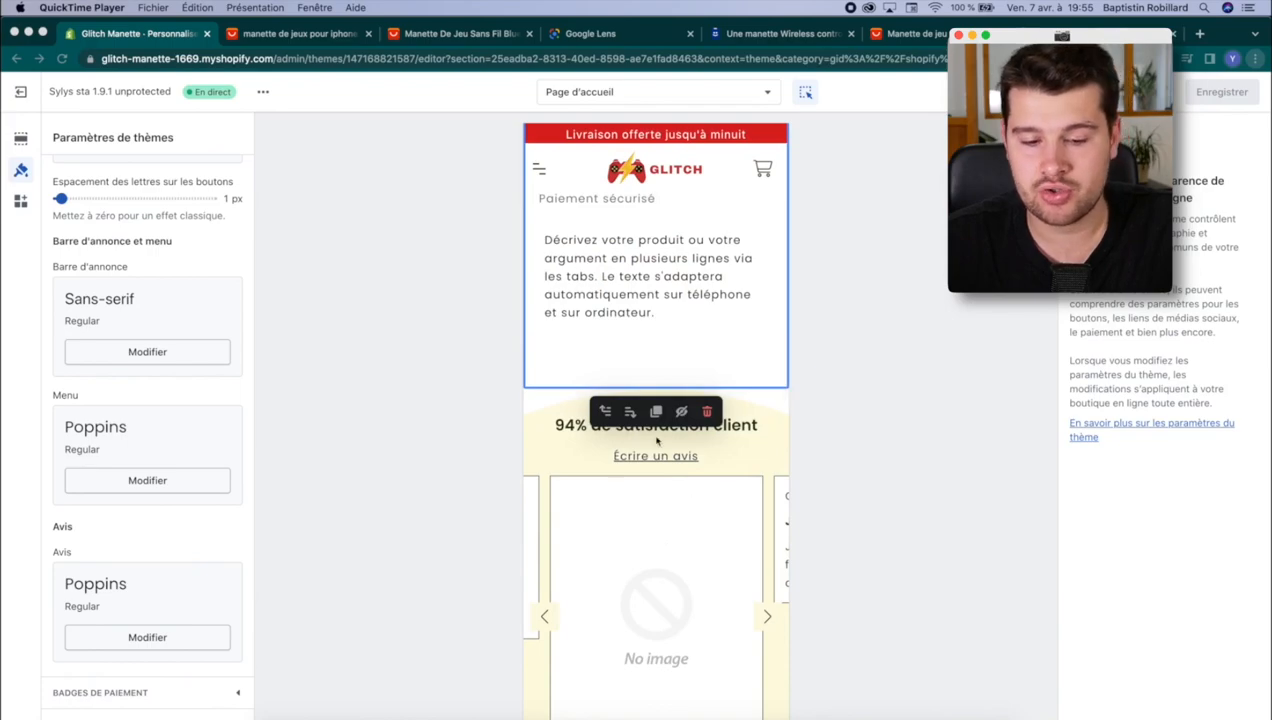
pyautogui.click(552, 437)
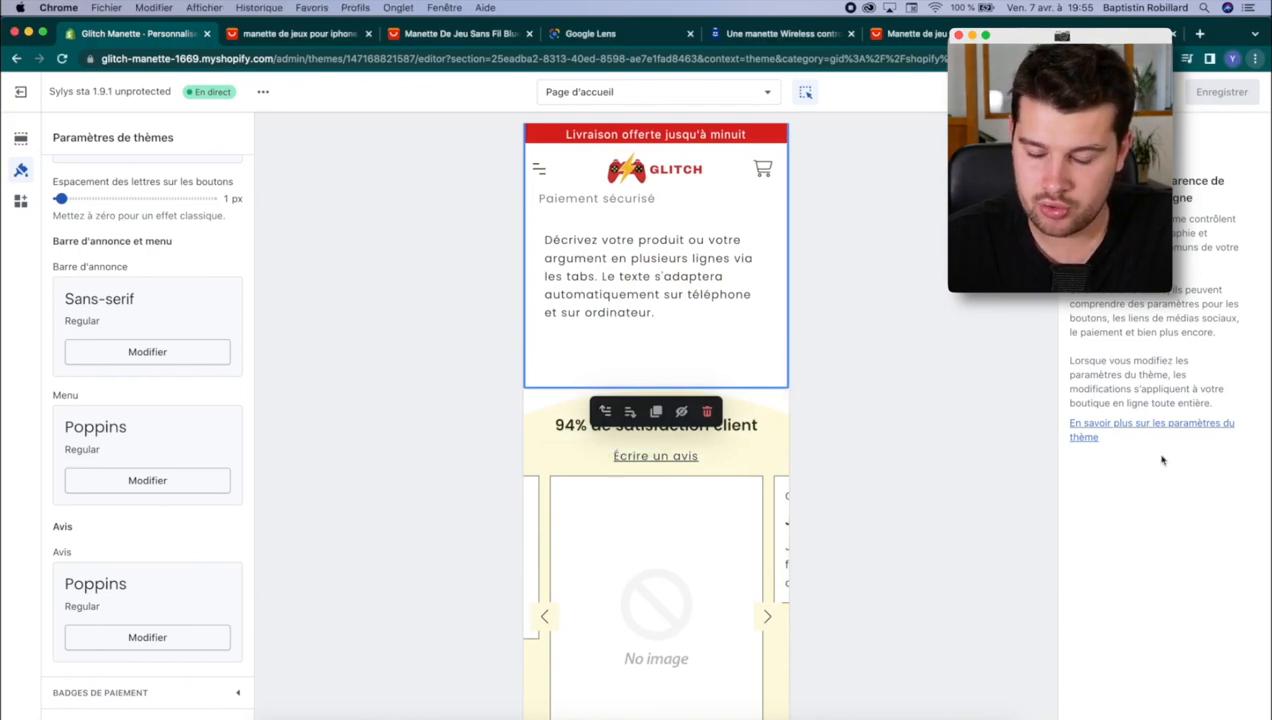
pyautogui.scroll(7, 761, 363)
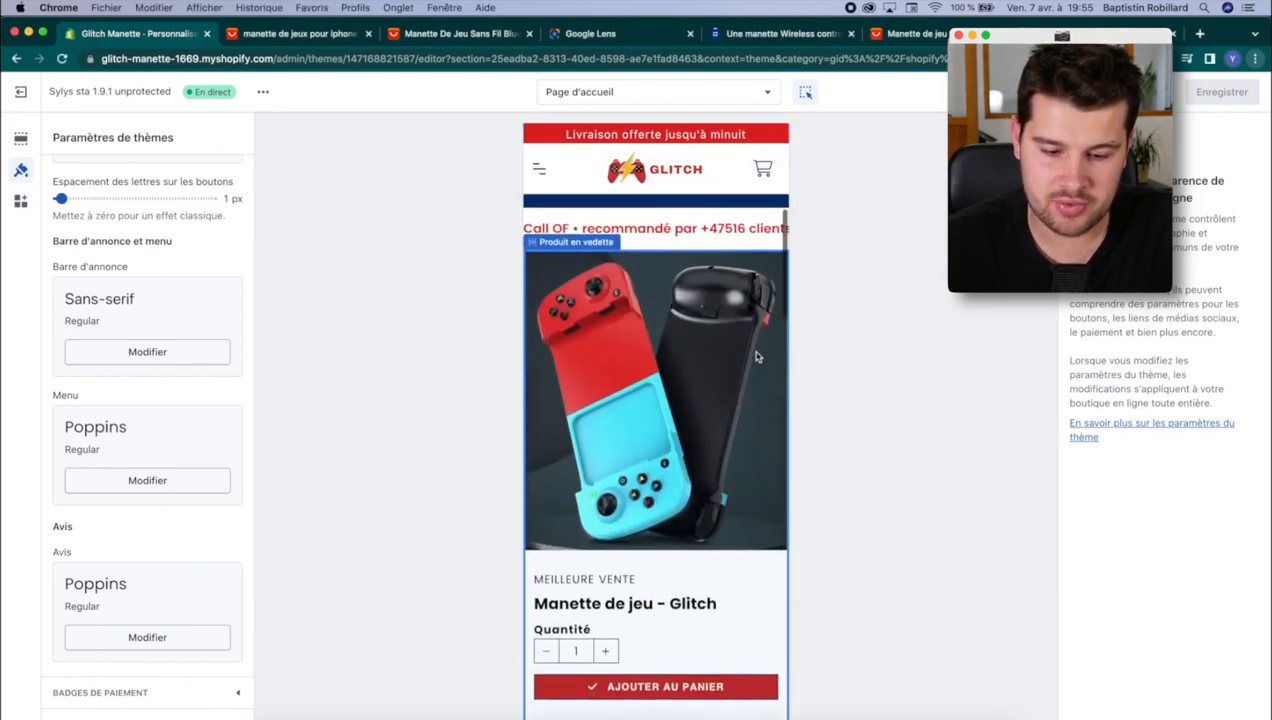
pyautogui.scroll(-5, 757, 357)
pyautogui.scroll(2, 672, 340)
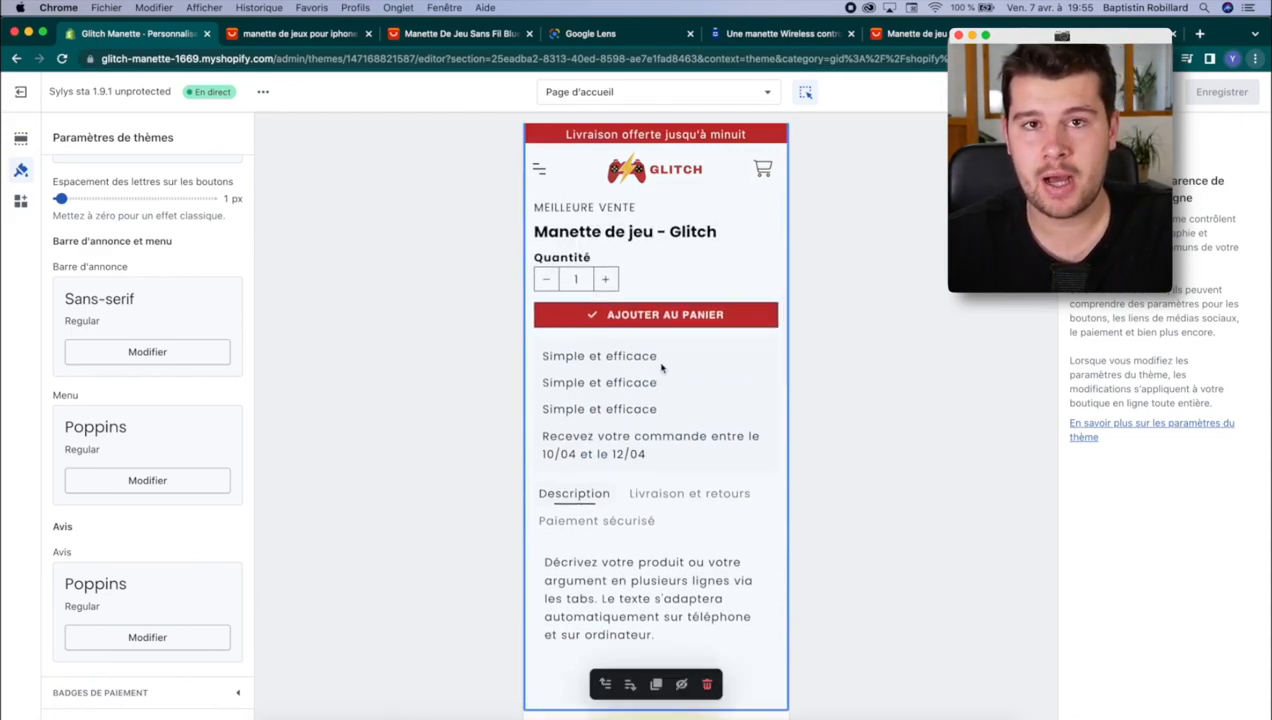
pyautogui.scroll(10, 661, 368)
# Step: Examine the Produit en vedette section's mobile preview and its image, spacing and shadow settings
pyautogui.click(667, 398)
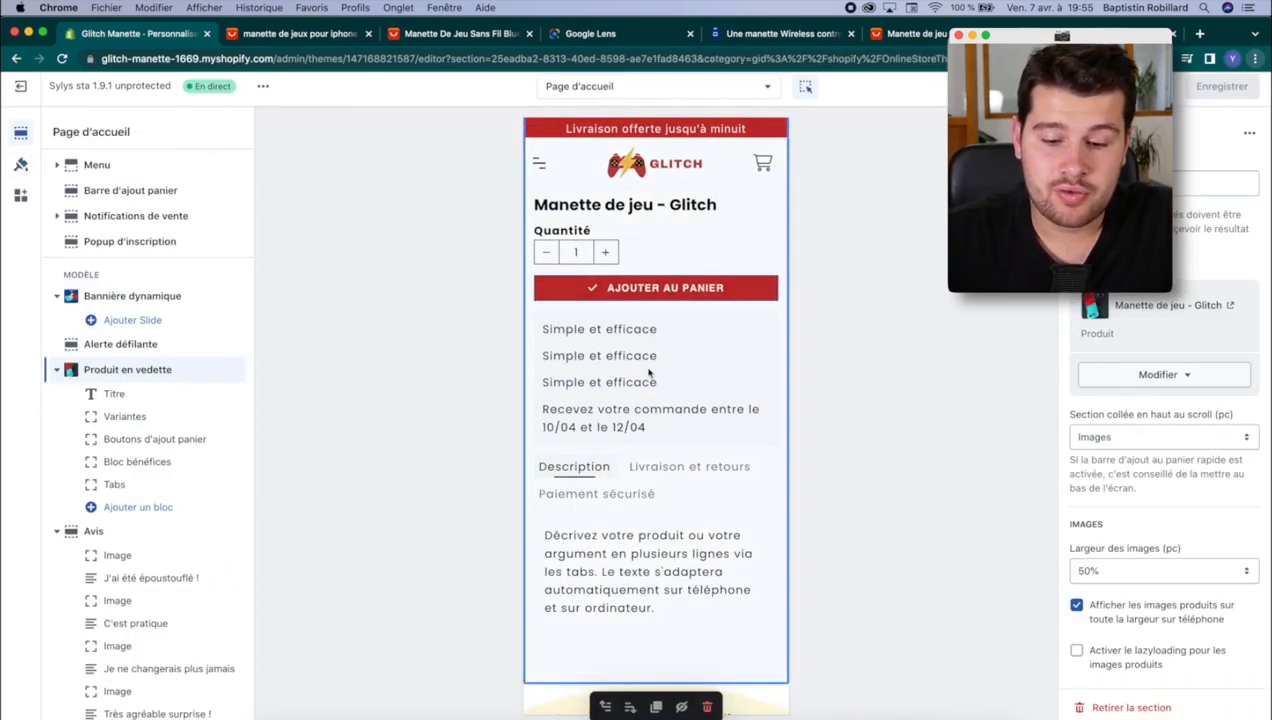
pyautogui.click(145, 378)
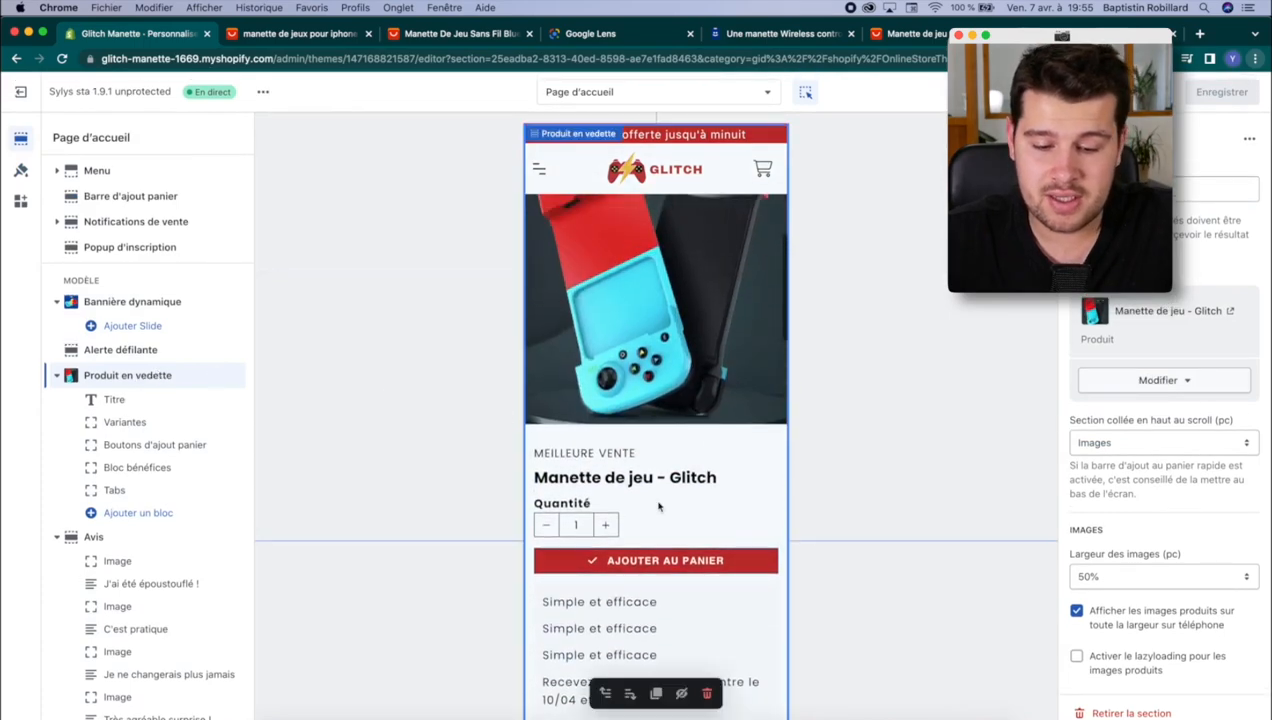
pyautogui.scroll(-5, 661, 505)
pyautogui.scroll(3, 658, 506)
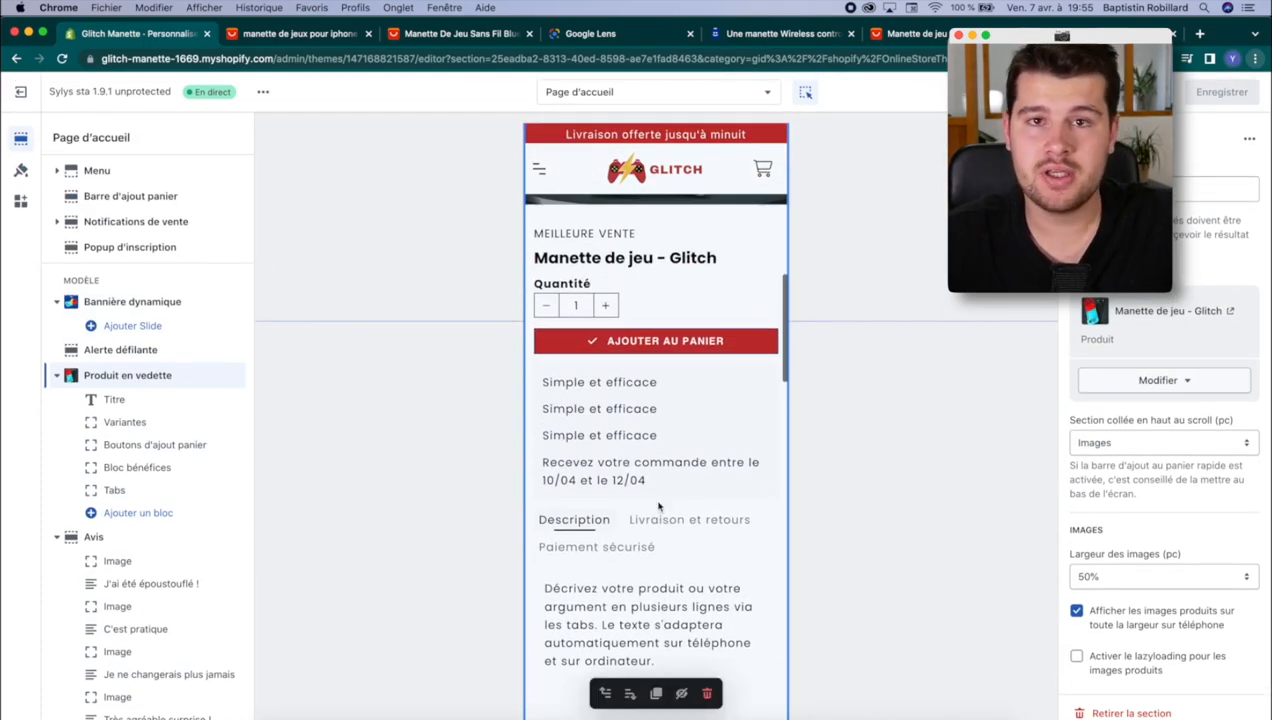
pyautogui.scroll(-1, 658, 507)
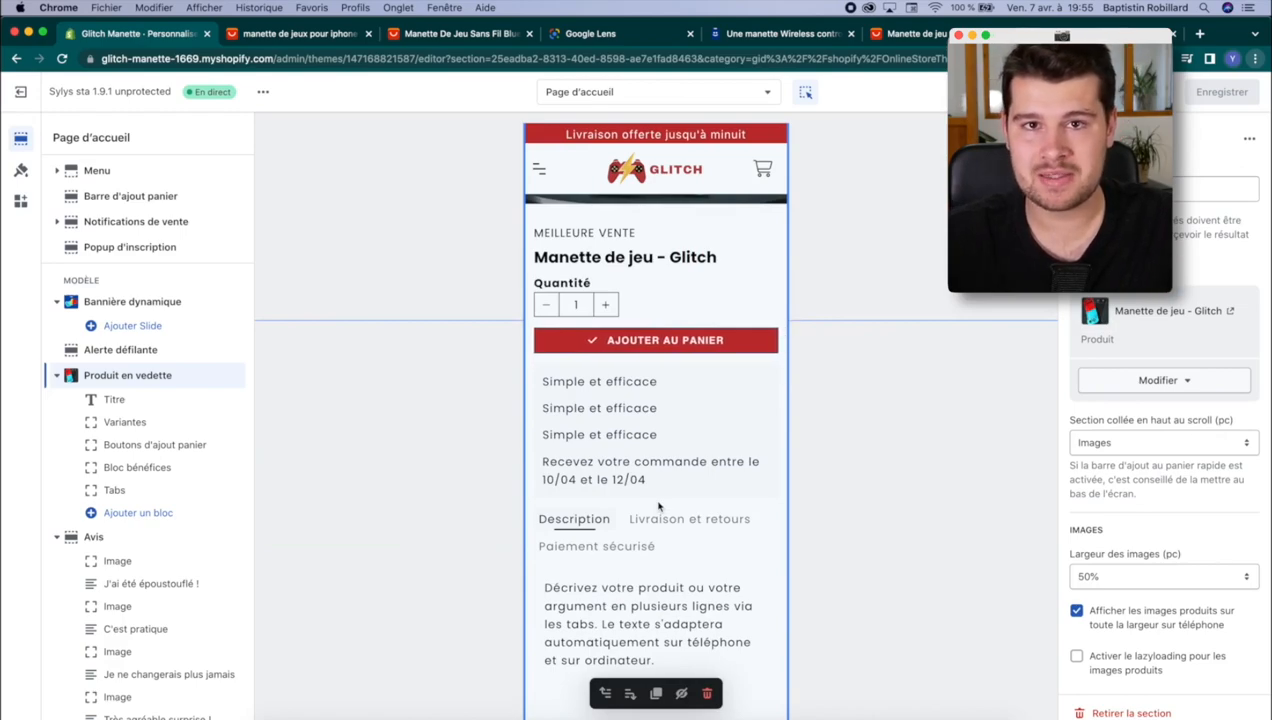
pyautogui.scroll(-1, 650, 420)
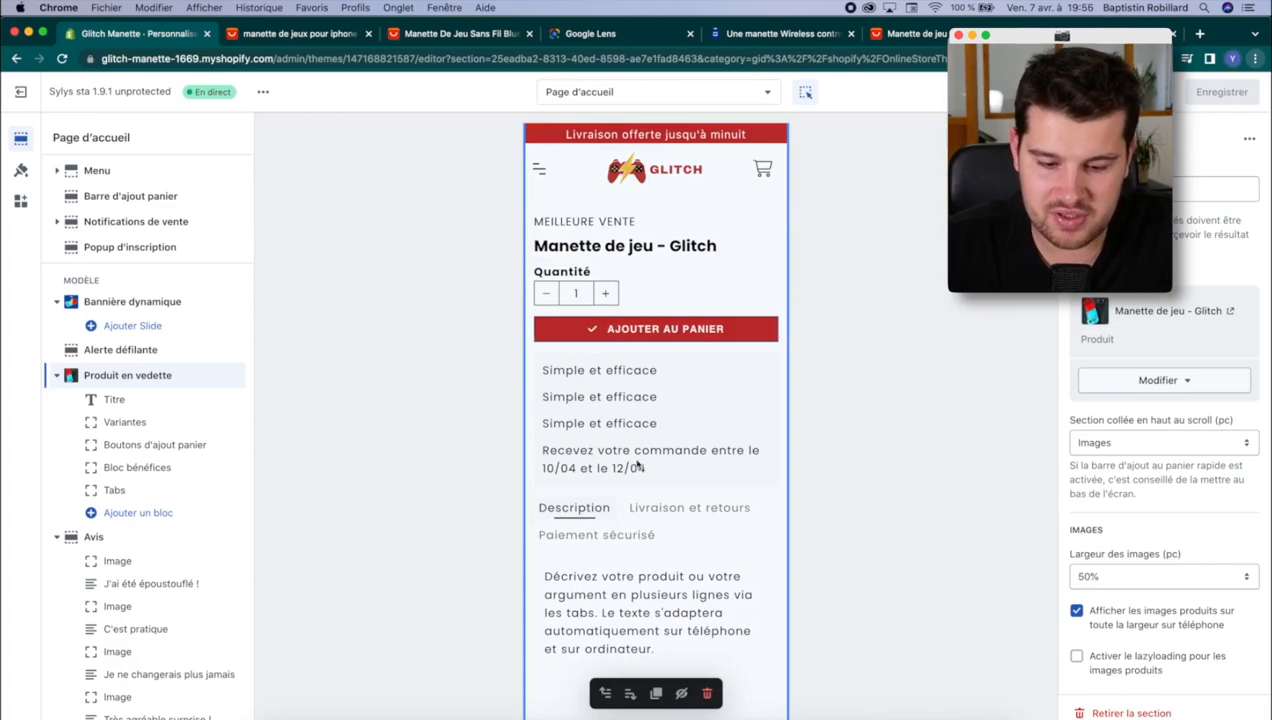
pyautogui.scroll(-10, 1158, 470)
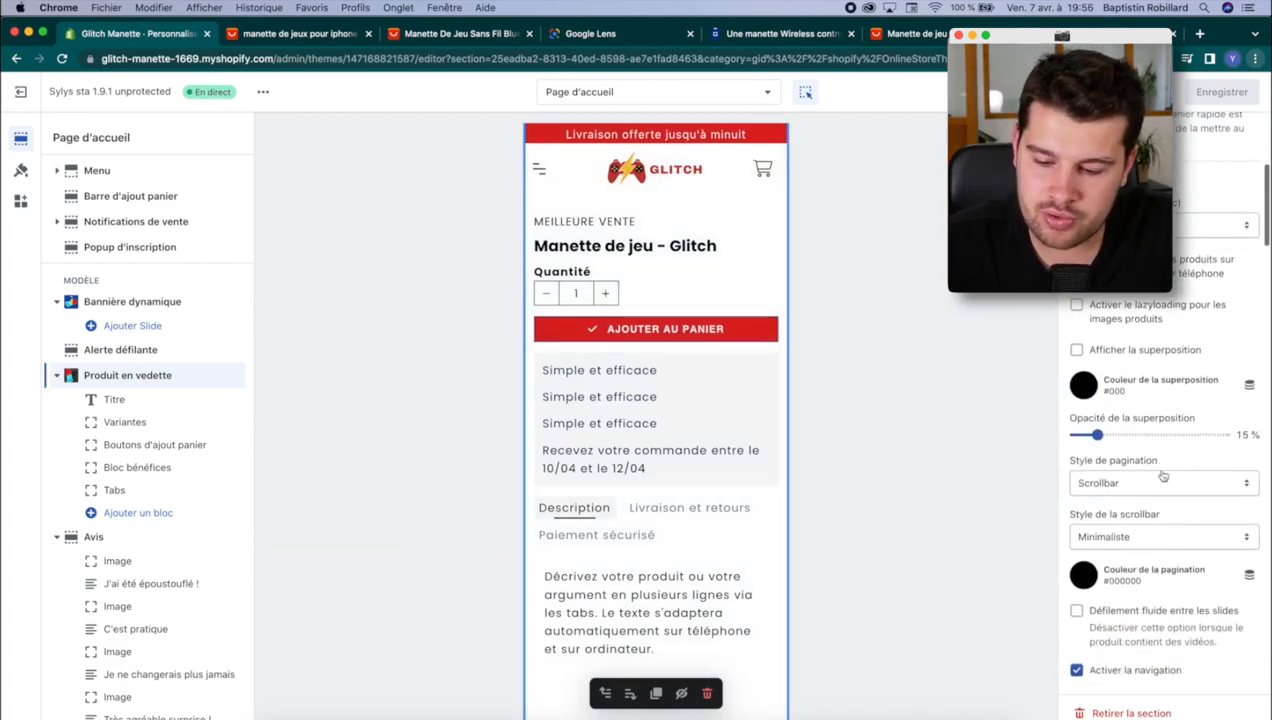
pyautogui.scroll(-10, 1162, 474)
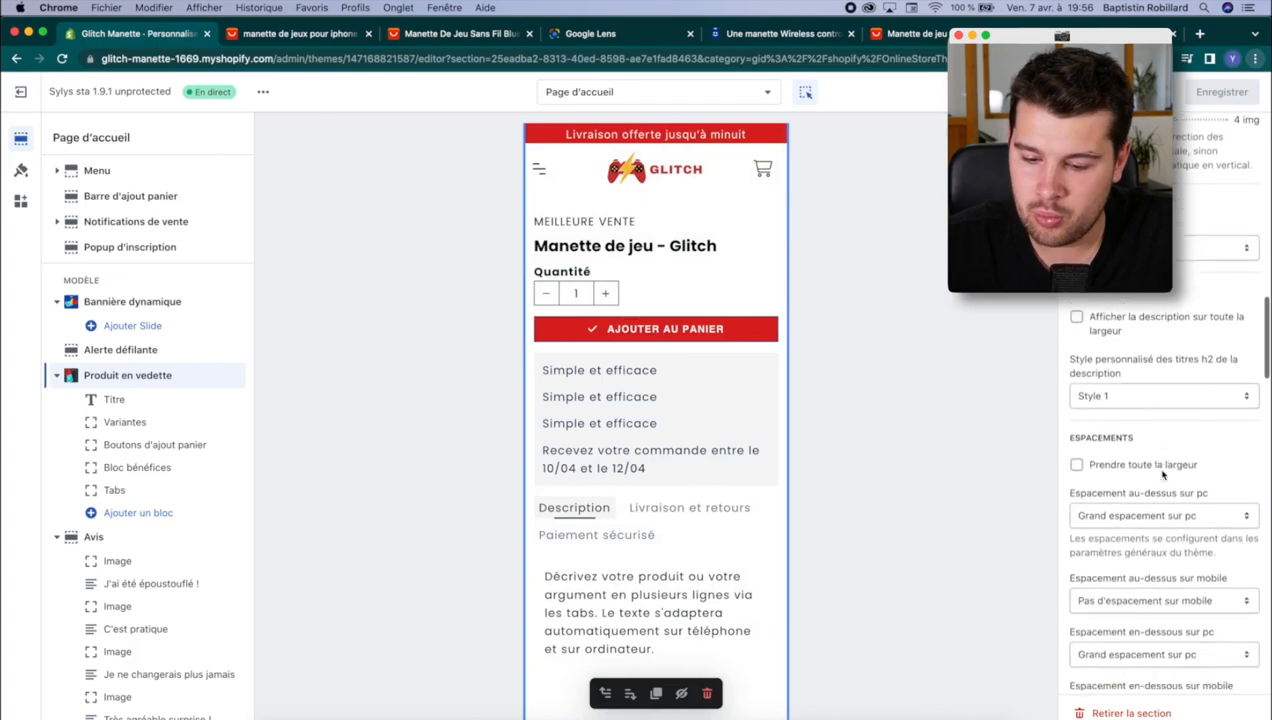
pyautogui.scroll(-10, 1163, 475)
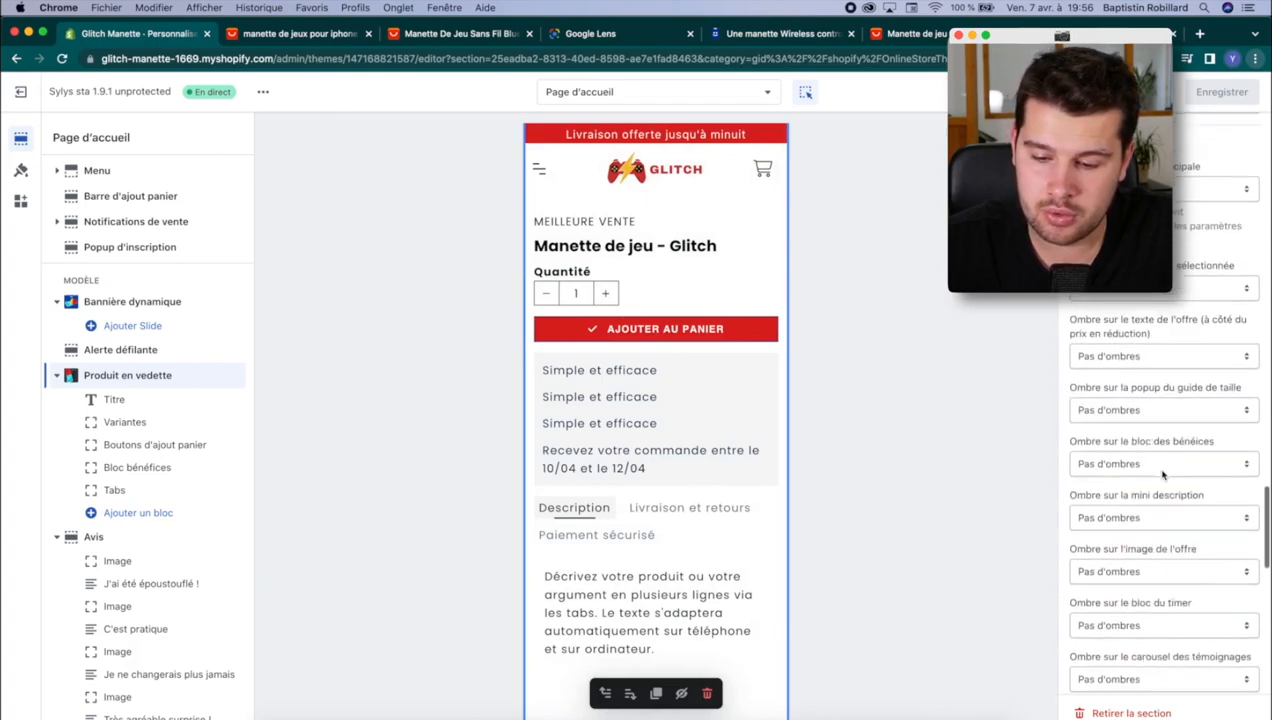
# Step: Remove the Bloc bénéfices and Tabs blocks from the Produit en vedette section
pyautogui.click(124, 422)
pyautogui.click(127, 467)
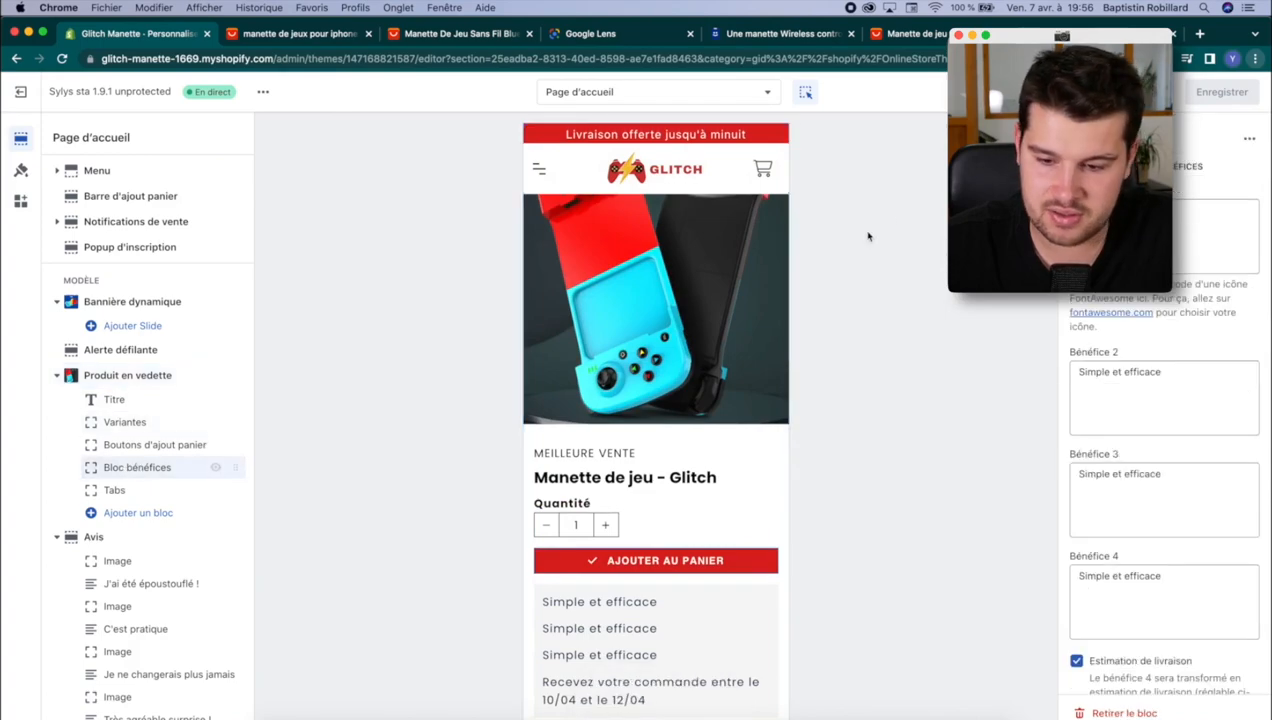
pyautogui.click(1250, 141)
pyautogui.click(1195, 228)
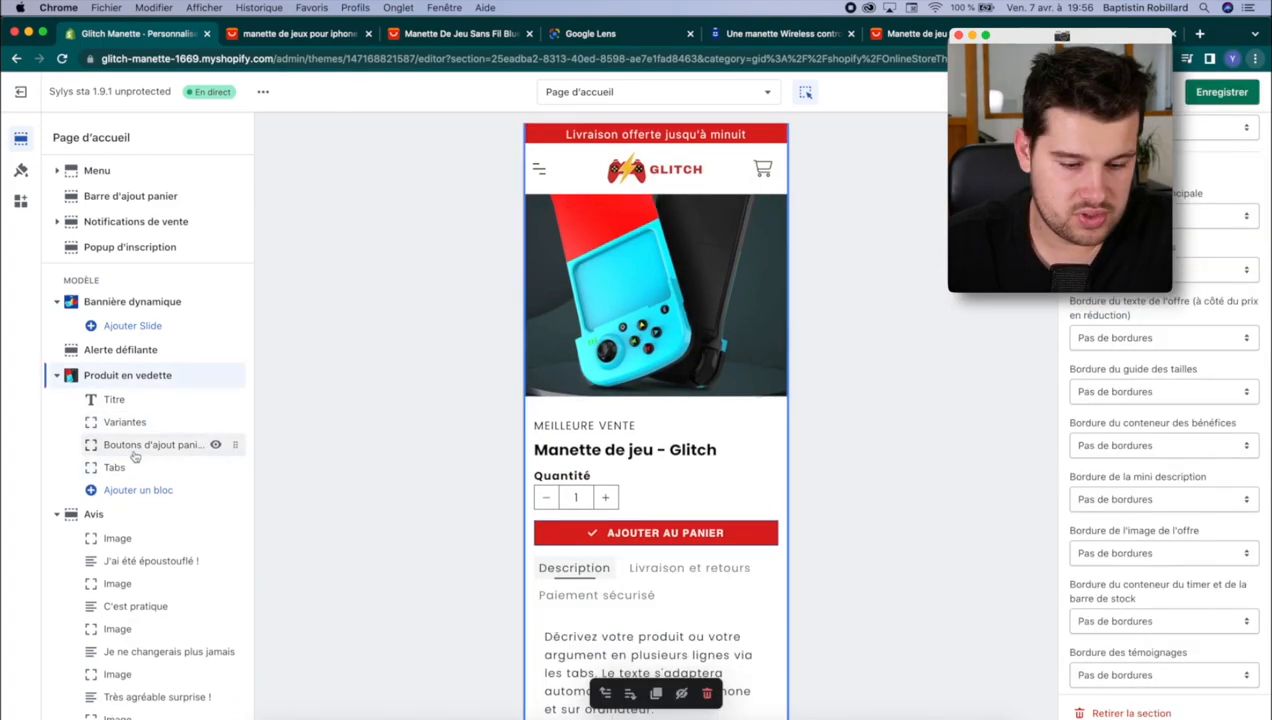
pyautogui.click(130, 467)
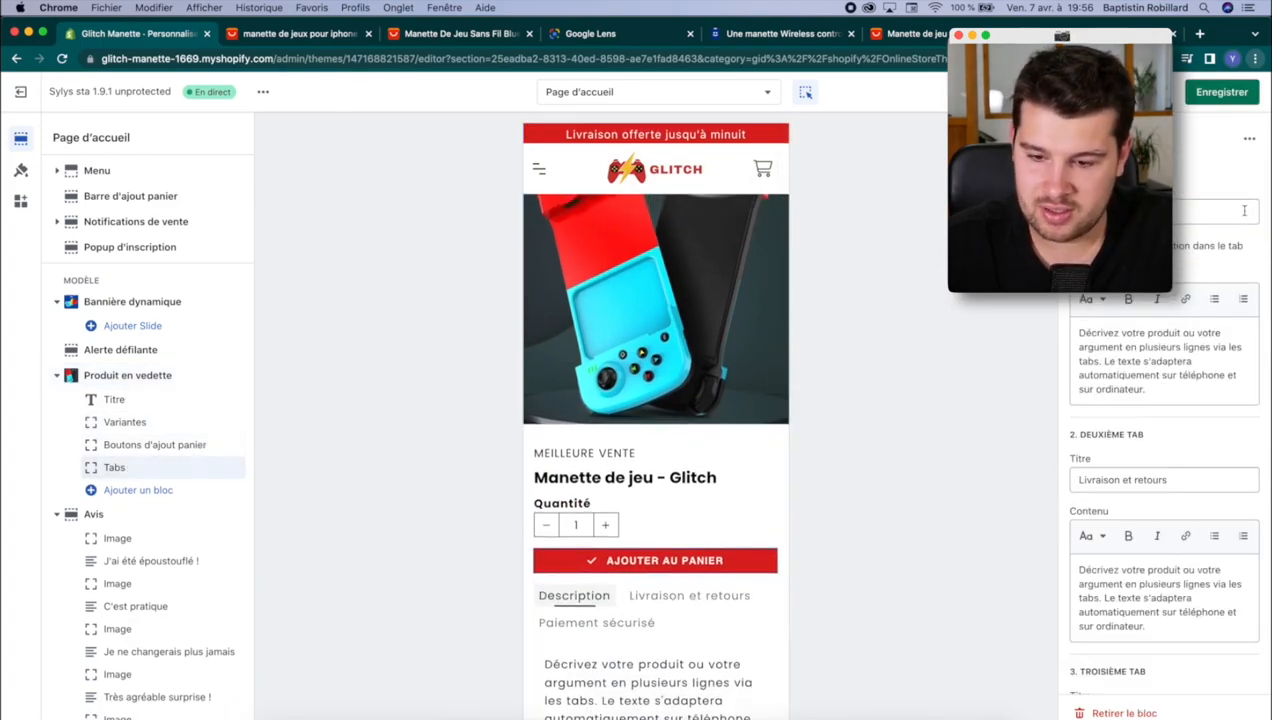
pyautogui.click(1249, 141)
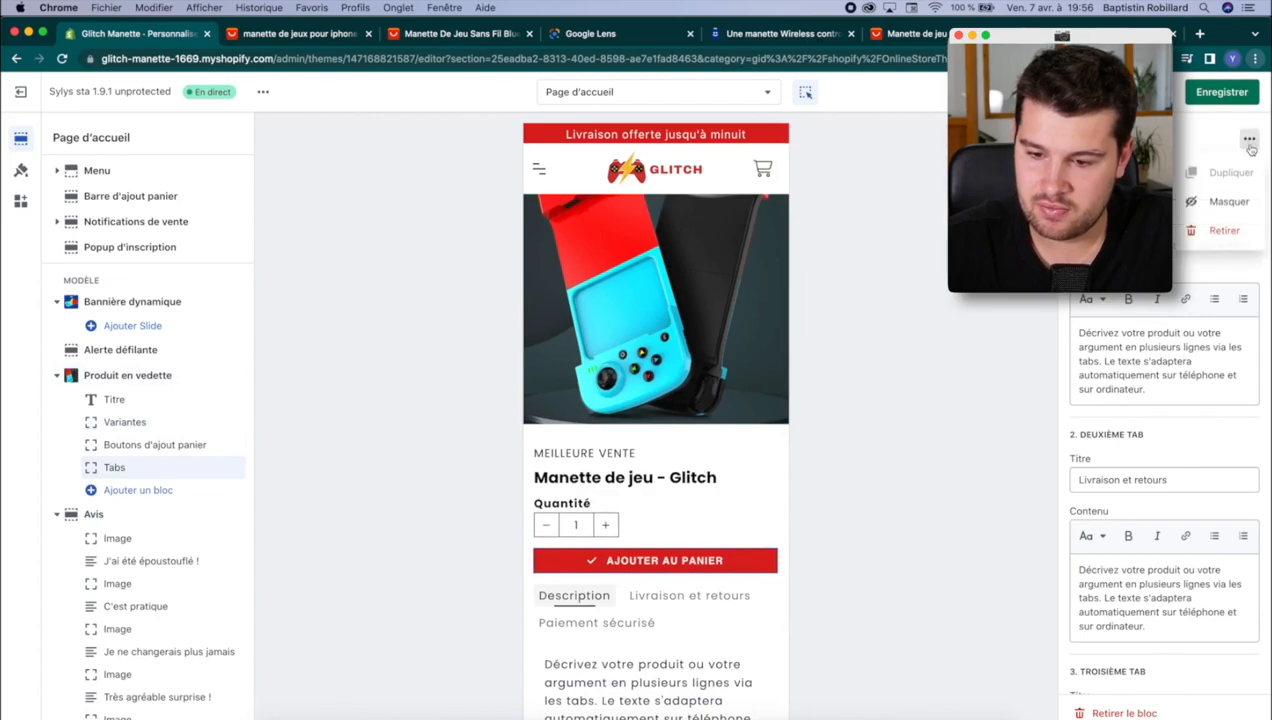
pyautogui.click(1220, 230)
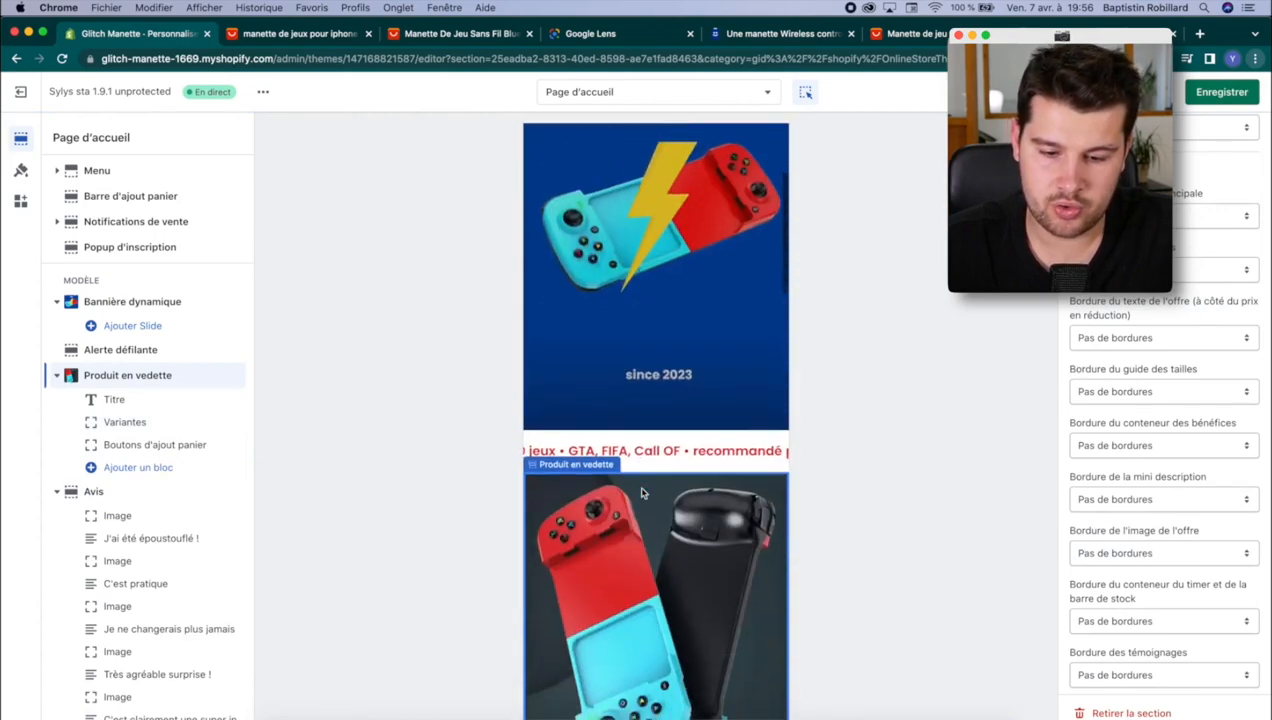
# Step: Add an Image avec texte section between the Produit en vedette and Avis sections
pyautogui.scroll(-4, 642, 492)
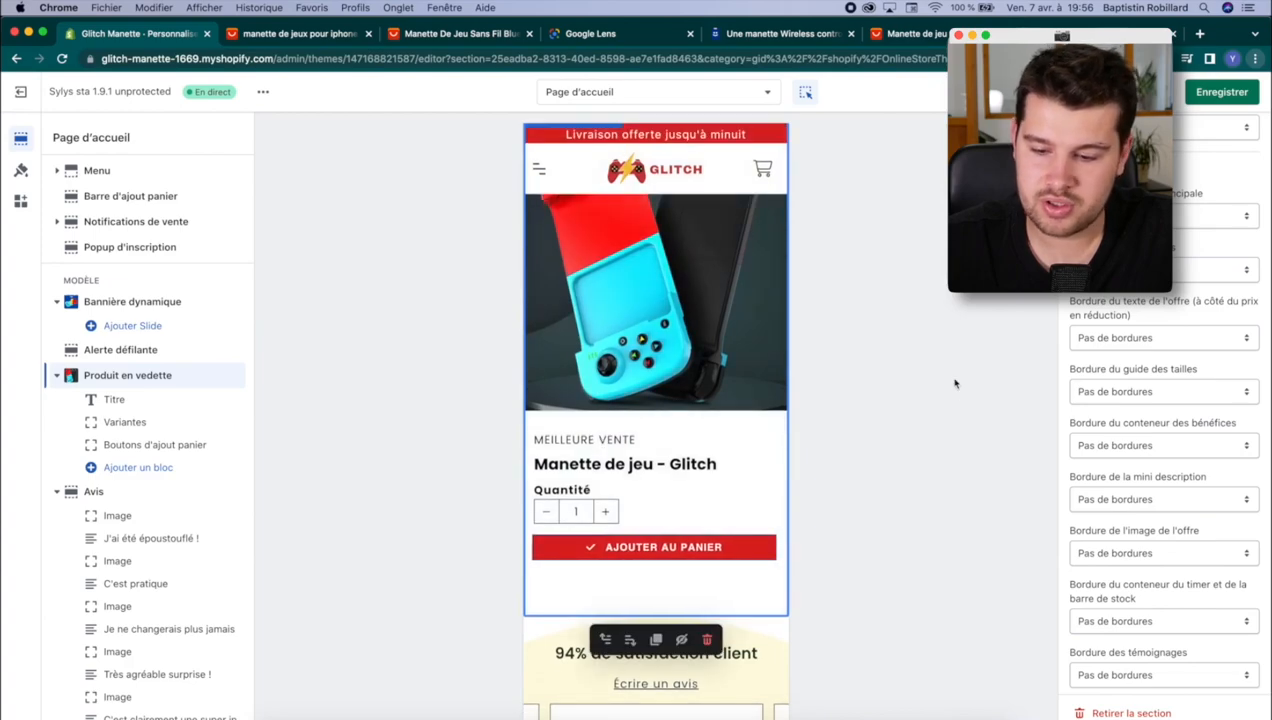
pyautogui.scroll(-15, 1105, 505)
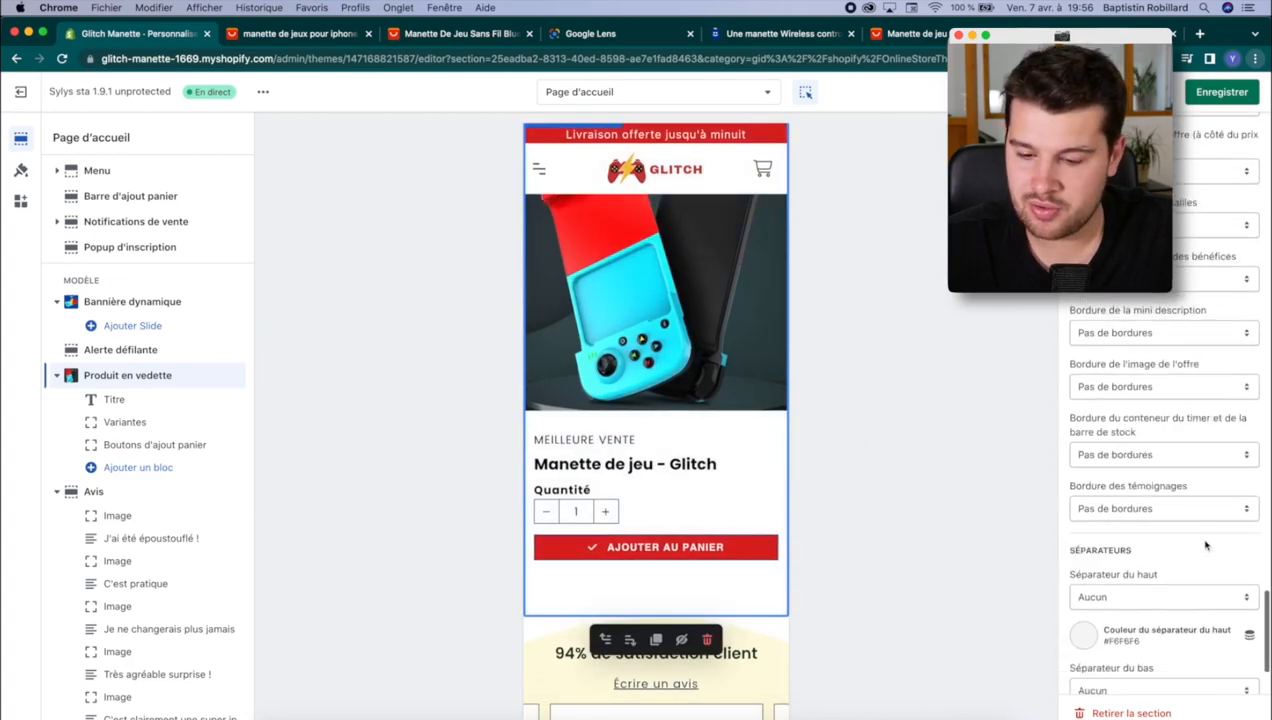
pyautogui.scroll(-1, 590, 475)
pyautogui.click(590, 475)
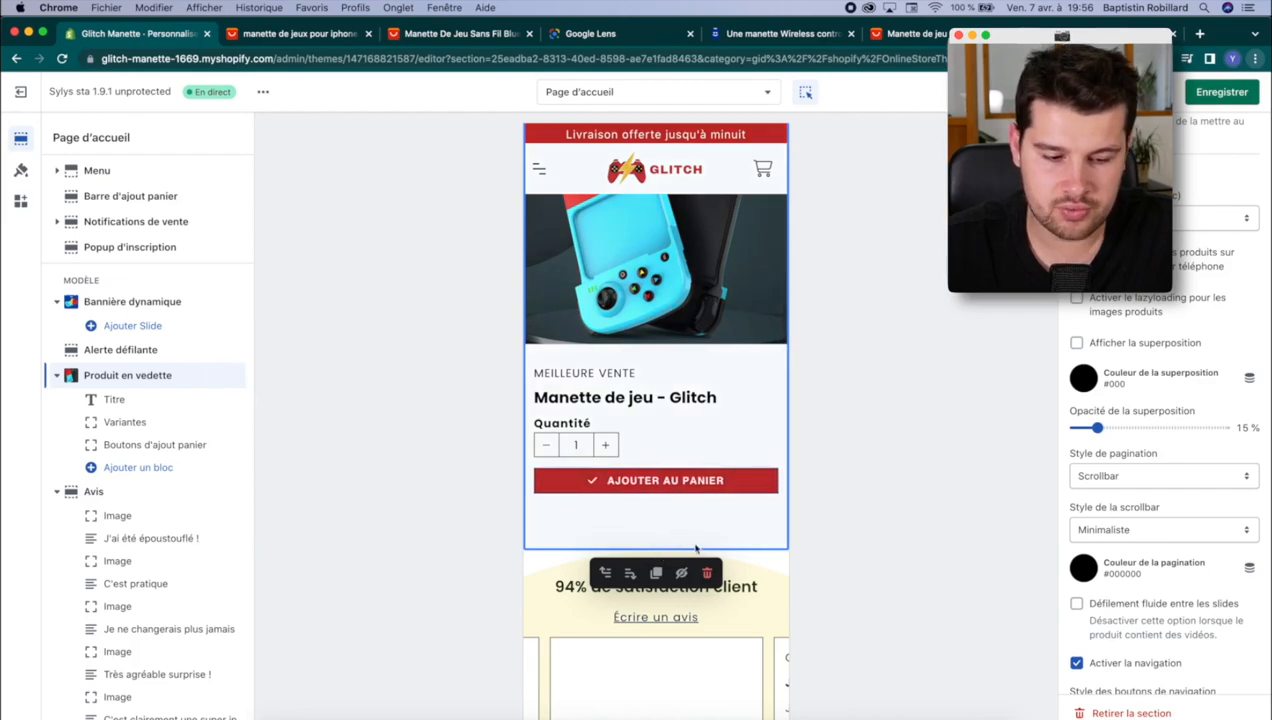
pyautogui.scroll(-2, 738, 550)
pyautogui.click(658, 480)
pyautogui.click(665, 310)
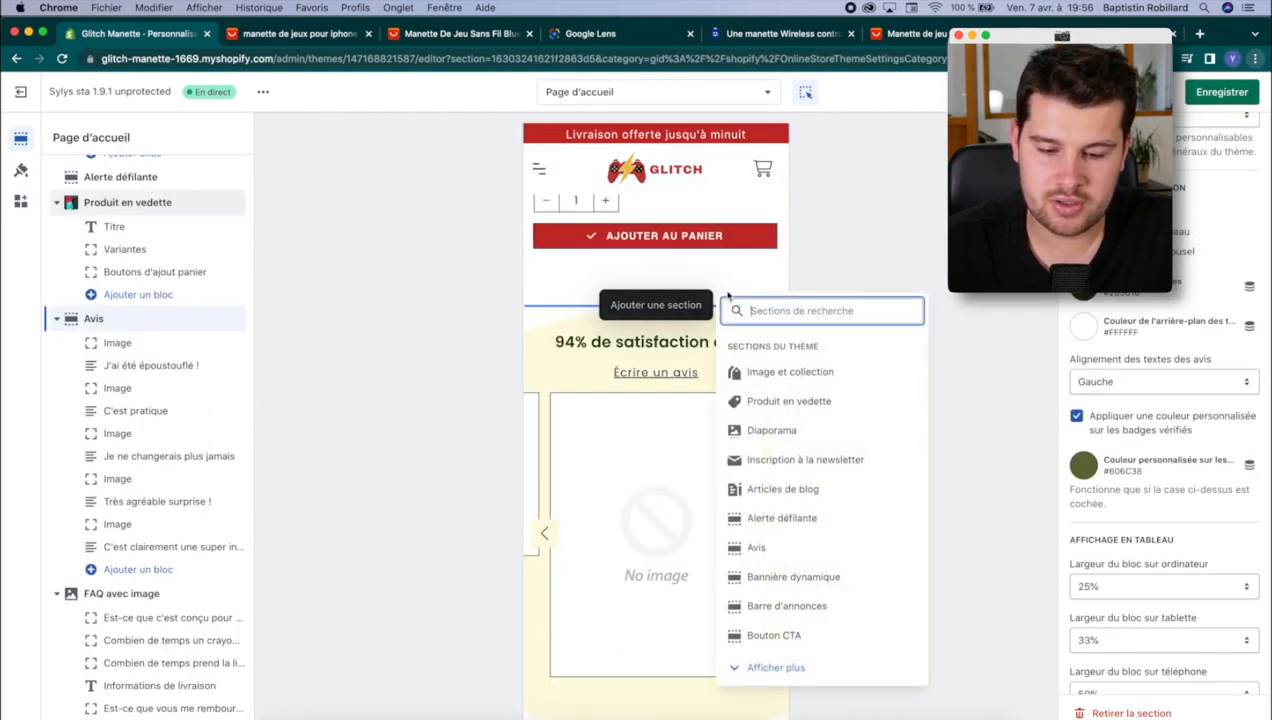
pyautogui.click(727, 293)
pyautogui.click(655, 304)
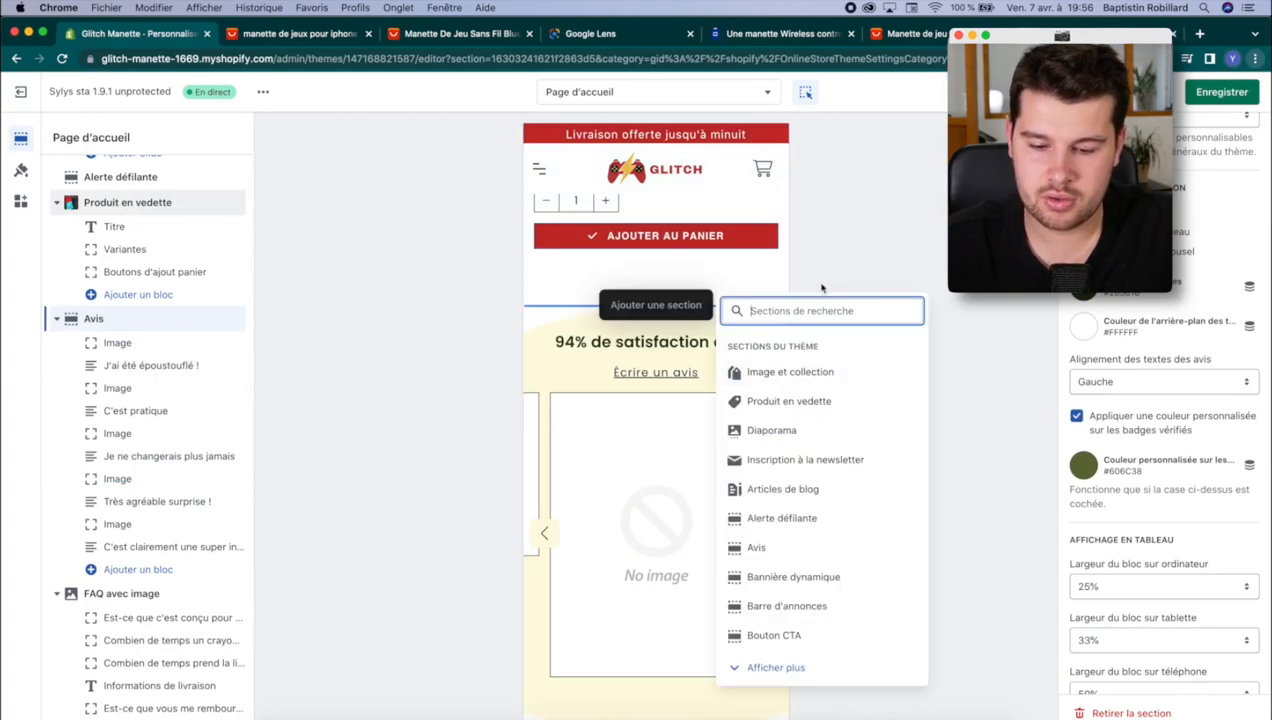
pyautogui.write('image')
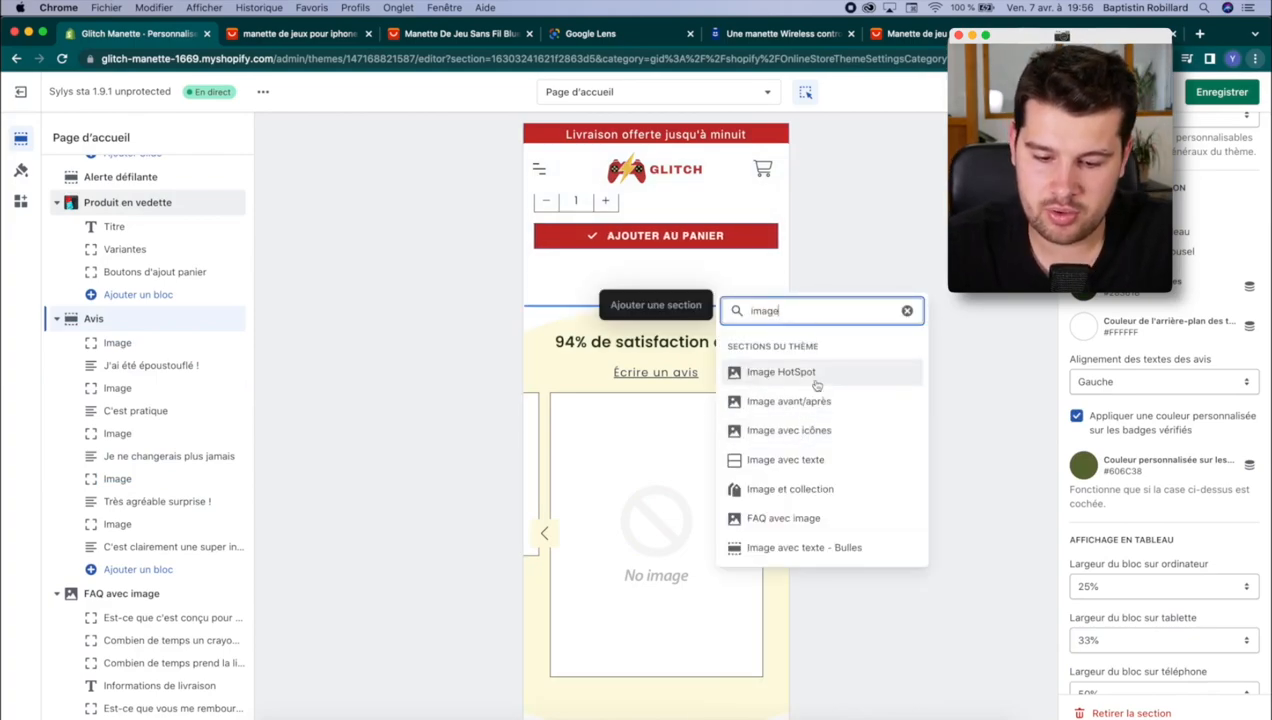
pyautogui.click(785, 460)
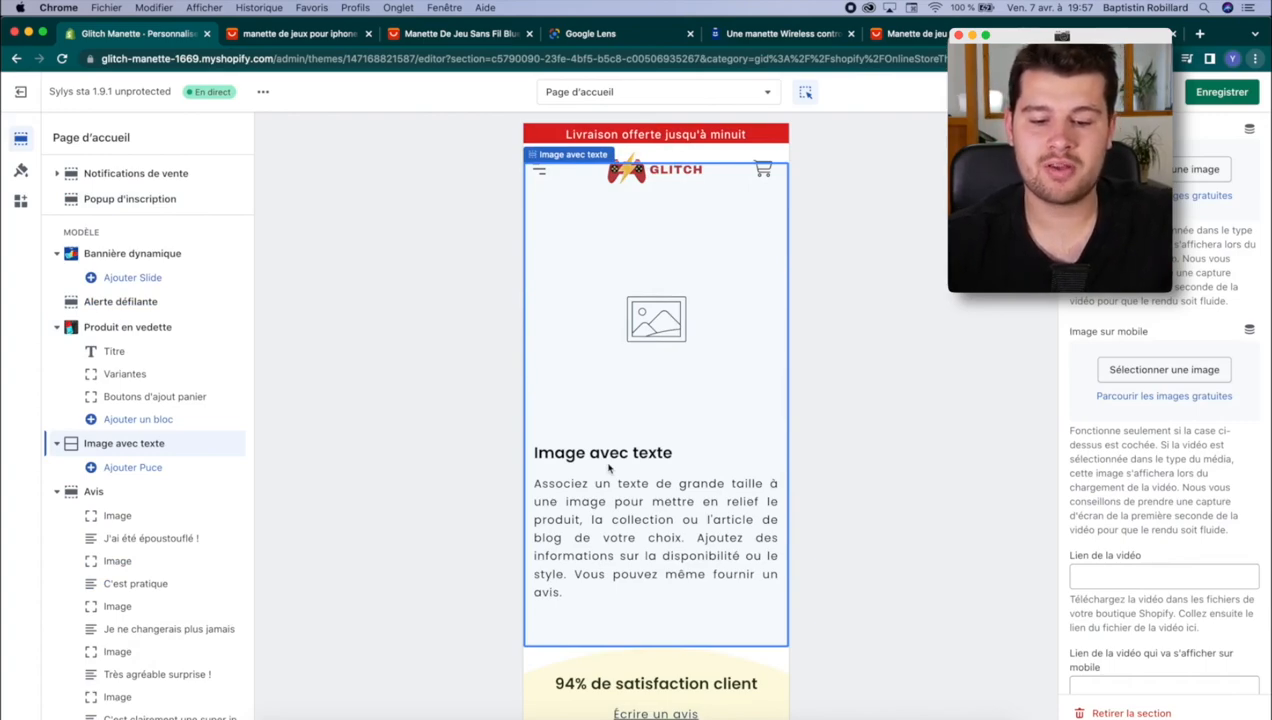
# Step: Title the Image avec texte section "Compatible avec tous les téléphones" and write its text about Bluetooth connection, extensible size, Android and Apple
pyautogui.scroll(2, 625, 430)
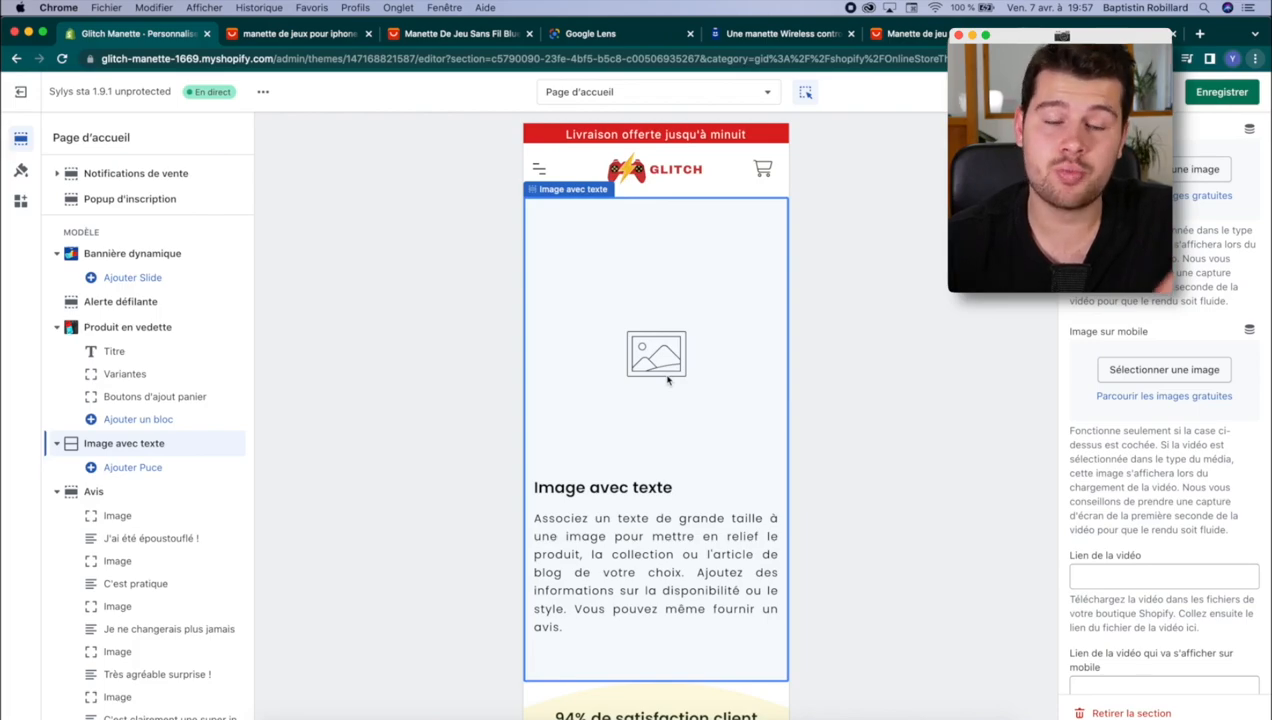
pyautogui.scroll(5, 1113, 368)
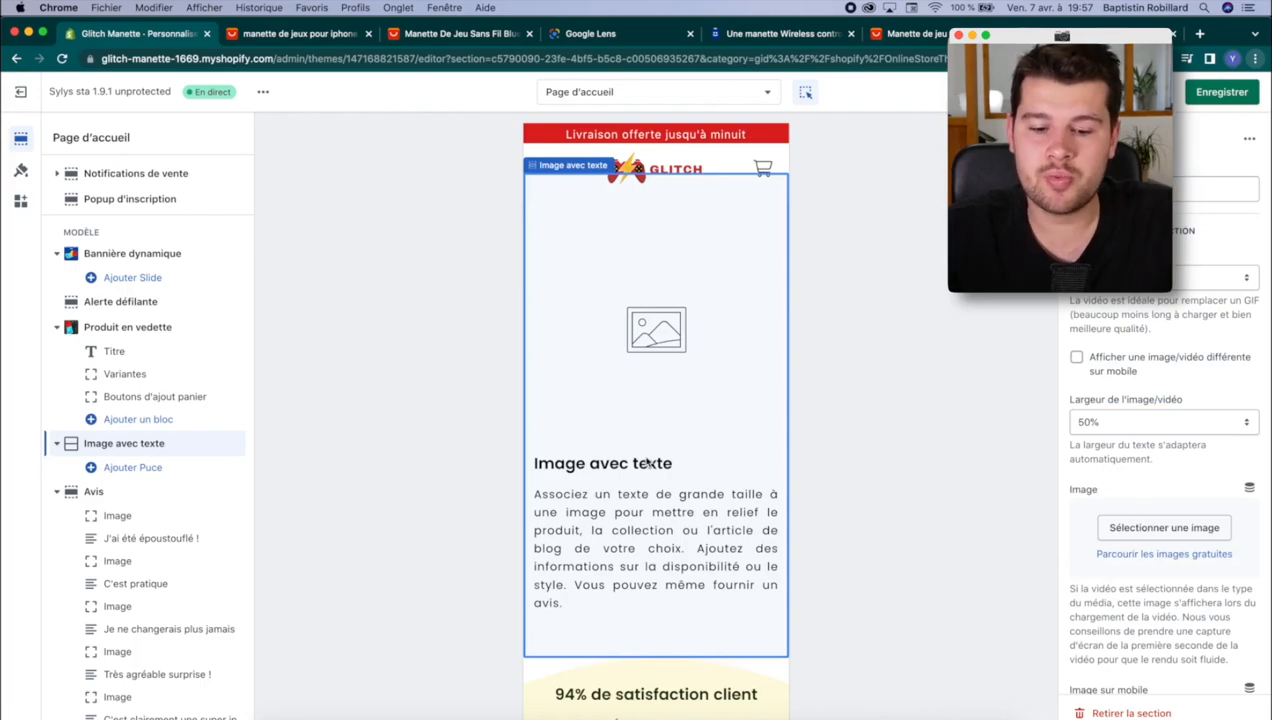
pyautogui.scroll(-1, 612, 432)
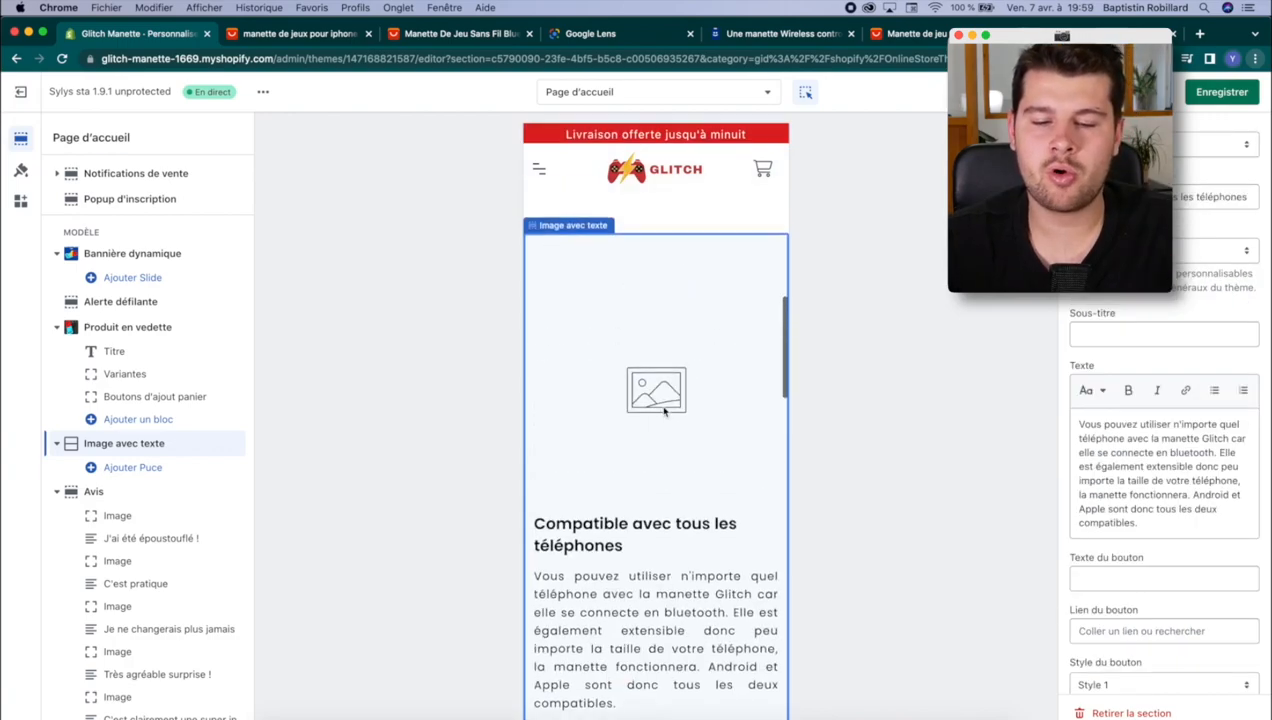
# Step: Duplicate the "Compatible avec tous les téléphones" section twice to make three Image avec texte sections
pyautogui.scroll(-1, 655, 398)
pyautogui.scroll(1, 626, 355)
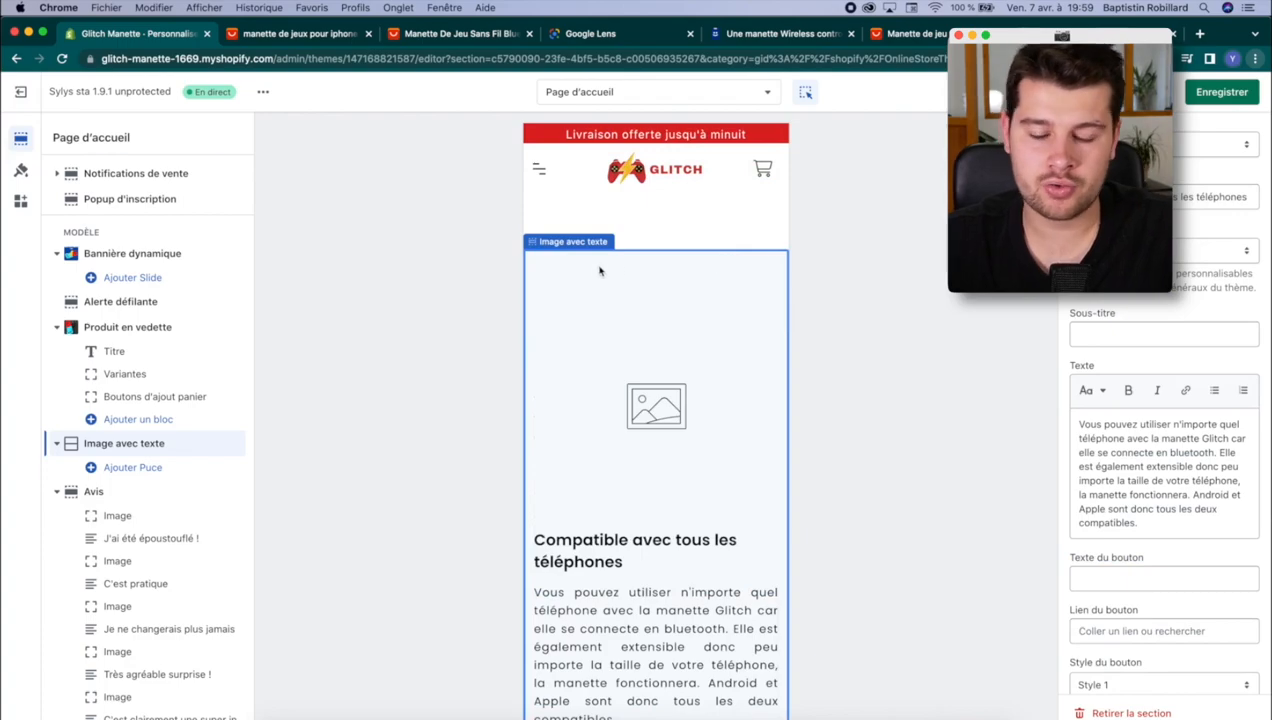
pyautogui.scroll(-1, 695, 357)
pyautogui.scroll(1, 695, 357)
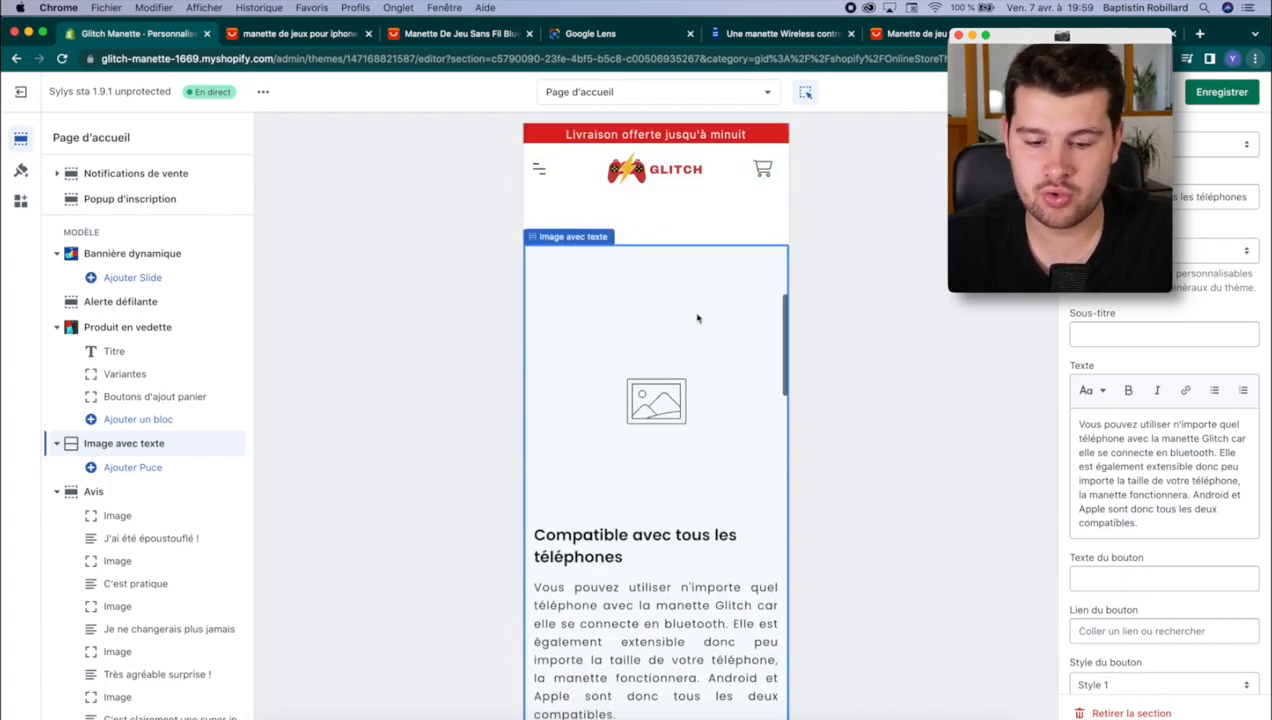
pyautogui.scroll(5, 1164, 450)
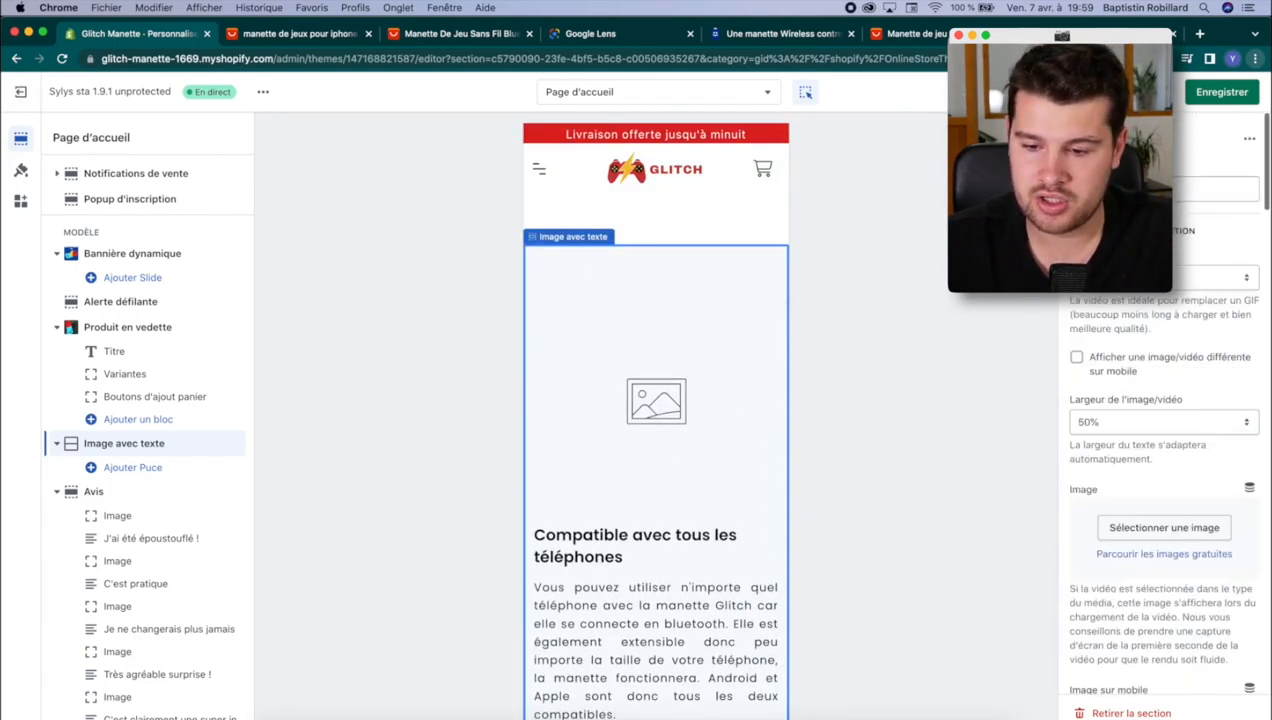
pyautogui.click(1249, 138)
pyautogui.click(1233, 173)
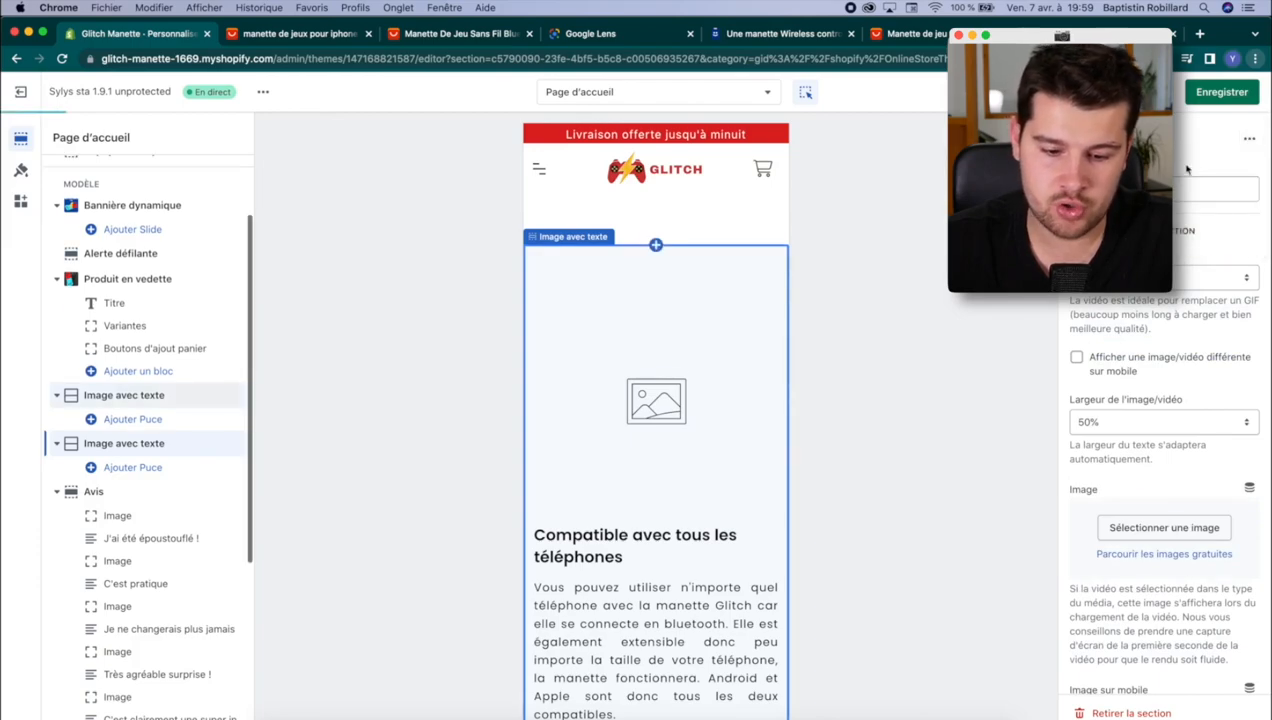
pyautogui.click(1249, 138)
pyautogui.click(1227, 170)
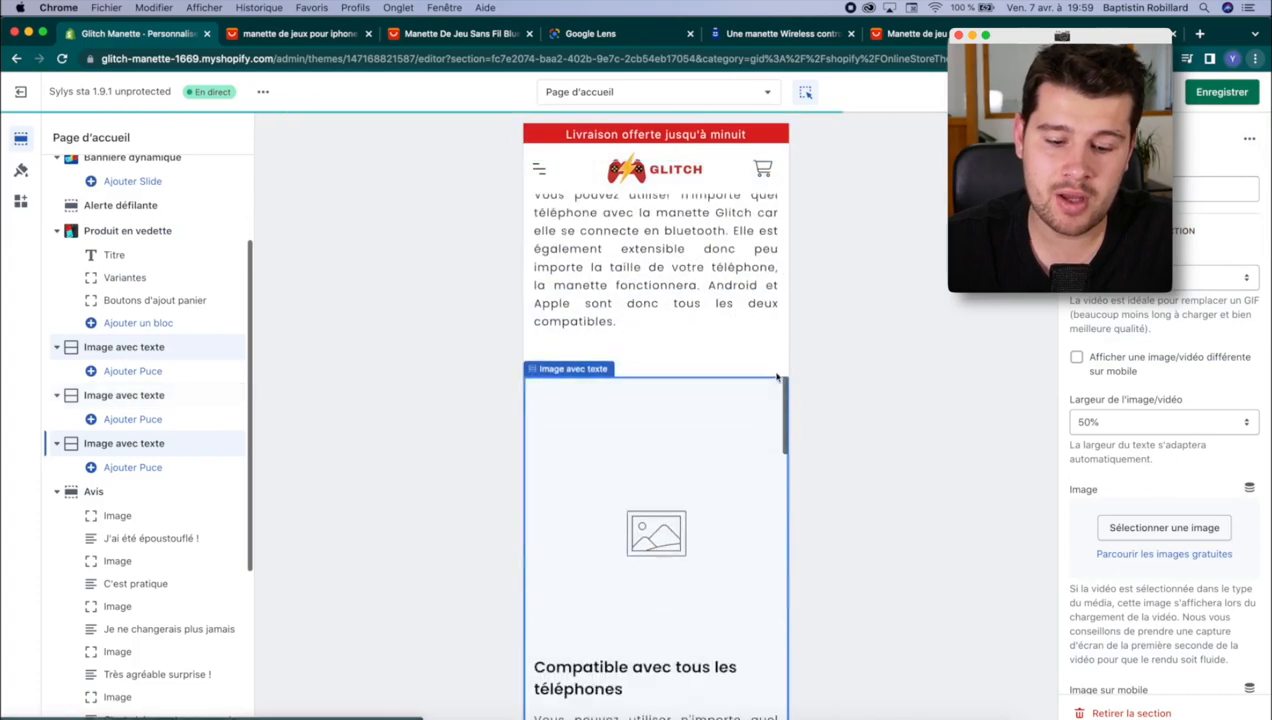
# Step: Rewrite the duplicated sections' texts, titling the third one "Faites des économies" with a text about saving on Switch or PSP consoles
pyautogui.scroll(-5, 671, 380)
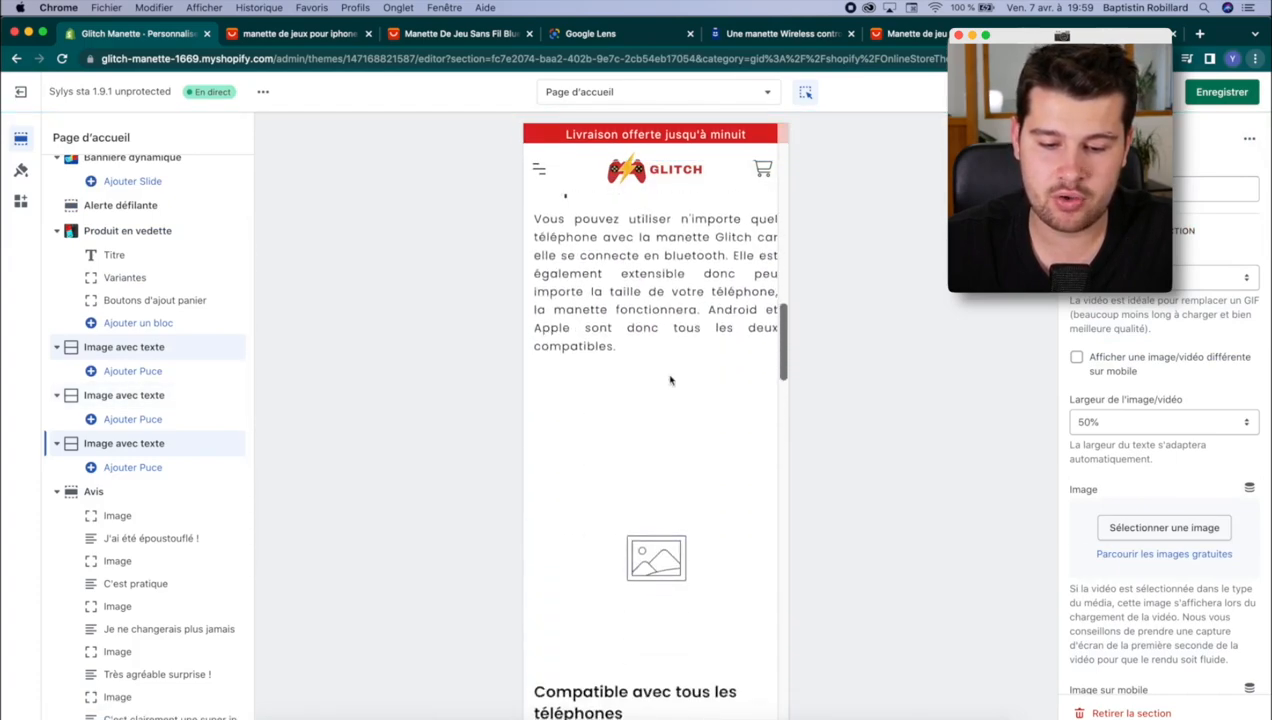
pyautogui.scroll(-1, 615, 545)
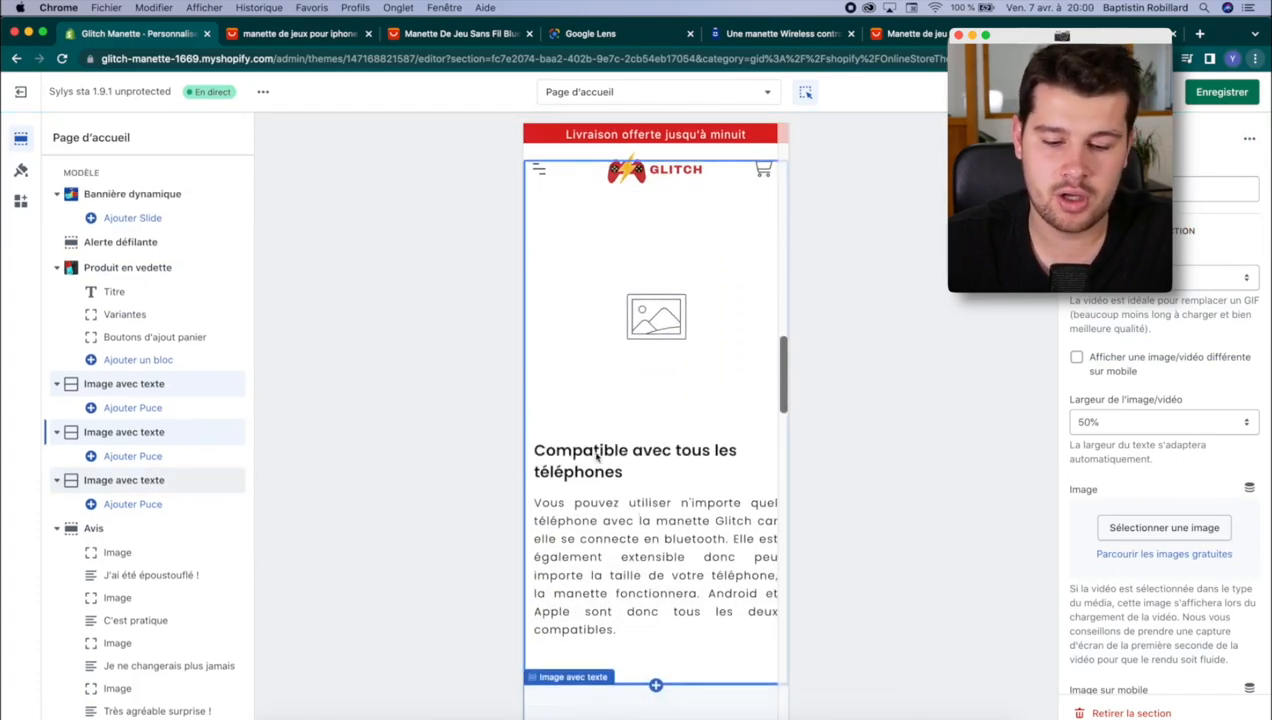
pyautogui.click(656, 483)
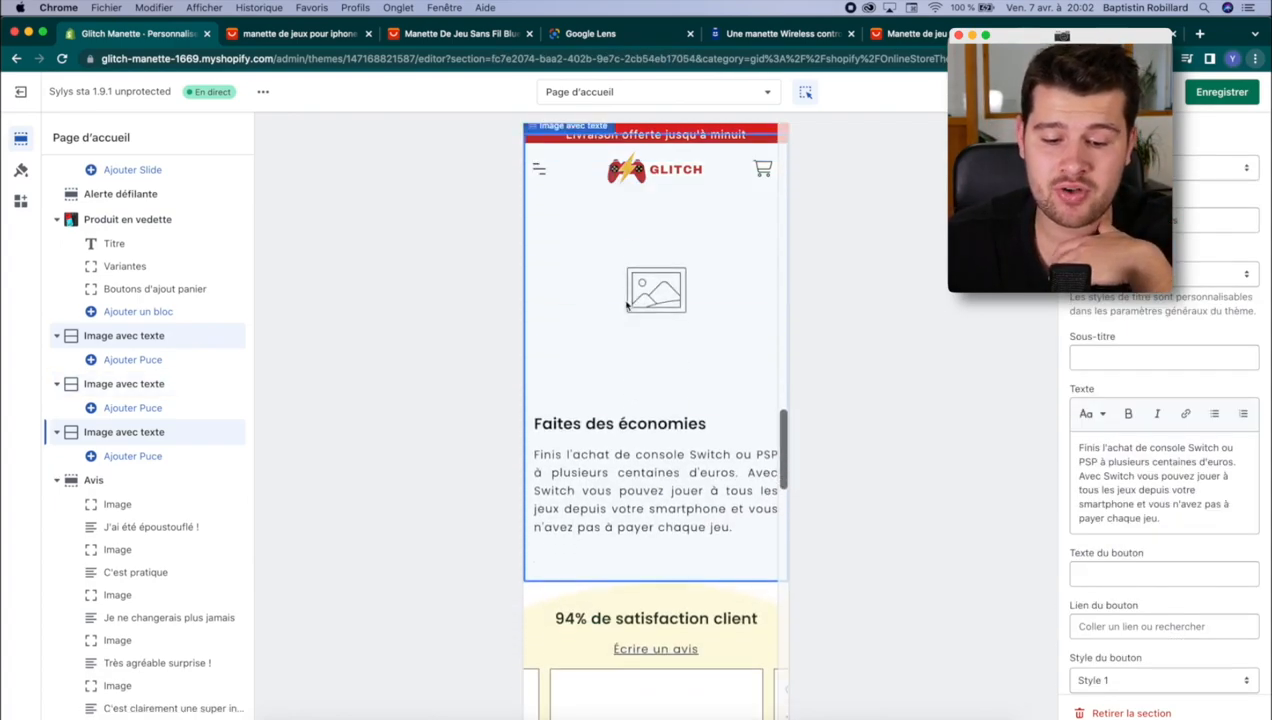
# Step: Bold the key phrases in the Image avec texte sections, such as "elle se connecte en bluetooth", "extensible" and "plusieurs centaines d'euros"
pyautogui.scroll(8, 627, 305)
pyautogui.scroll(-1, 627, 305)
pyautogui.click(611, 381)
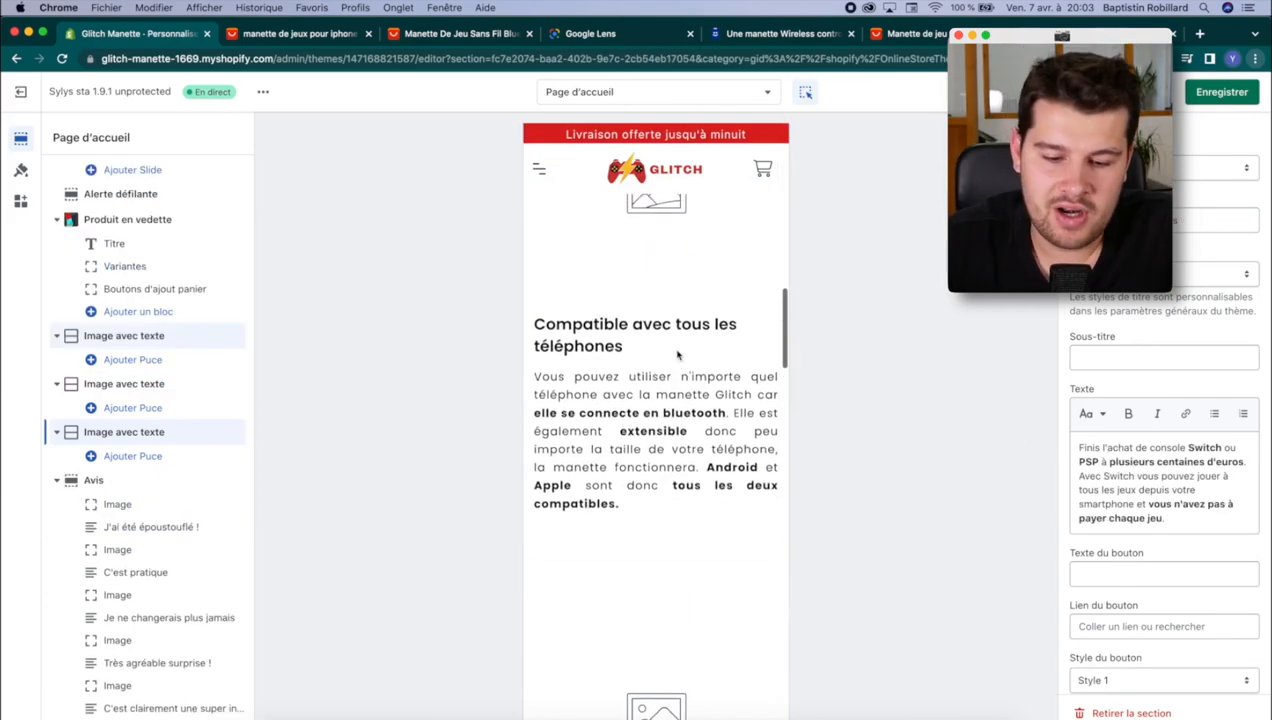
# Step: Review the formatted texts of the three Image avec texte sections and open the settings of "Compatible avec tous les téléphones"
pyautogui.scroll(-8, 678, 355)
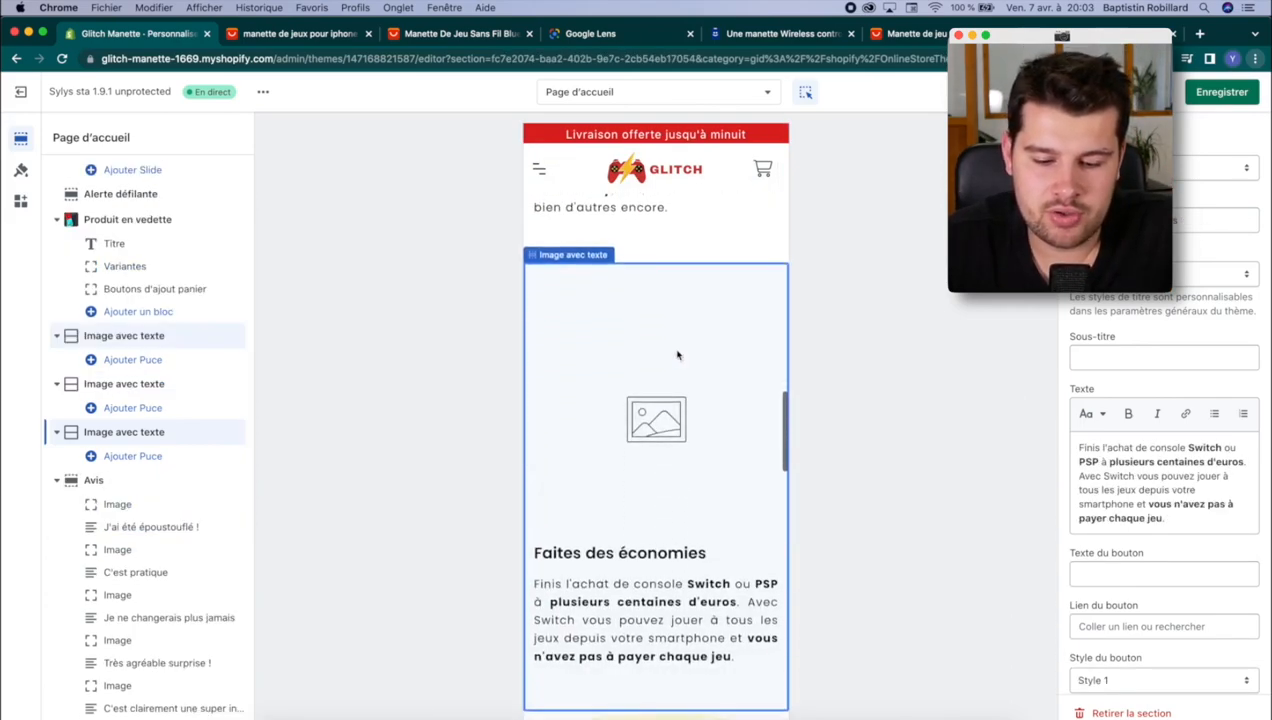
pyautogui.scroll(10, 678, 355)
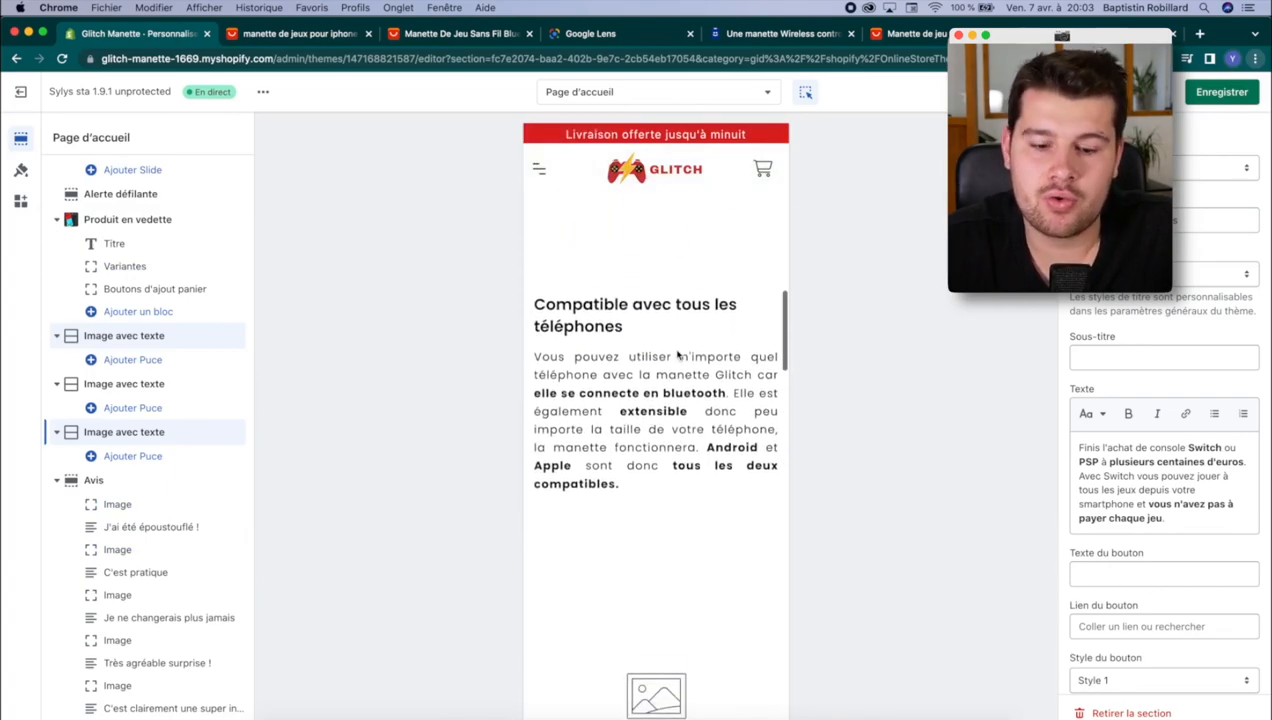
pyautogui.scroll(-2, 678, 355)
pyautogui.click(688, 297)
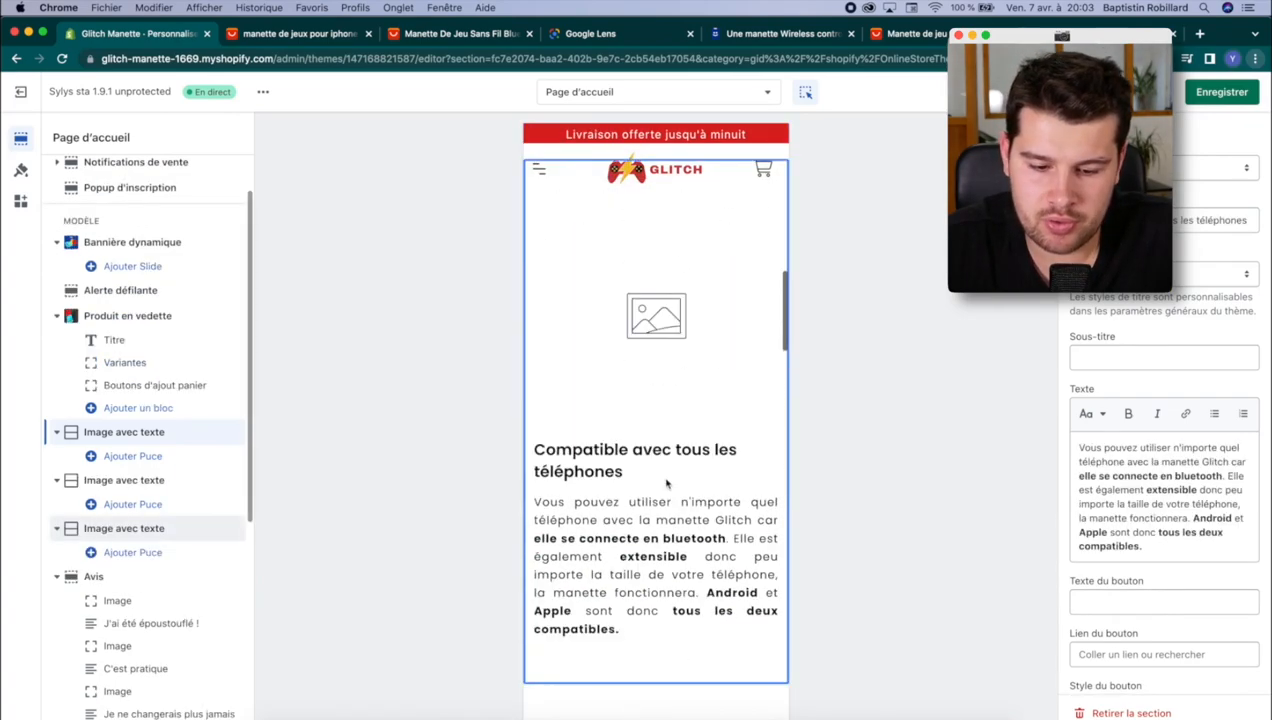
# Step: Set the title colour of the "Compatible avec tous les téléphones" section to the dark blue #082B5B
pyautogui.scroll(-15, 1184, 254)
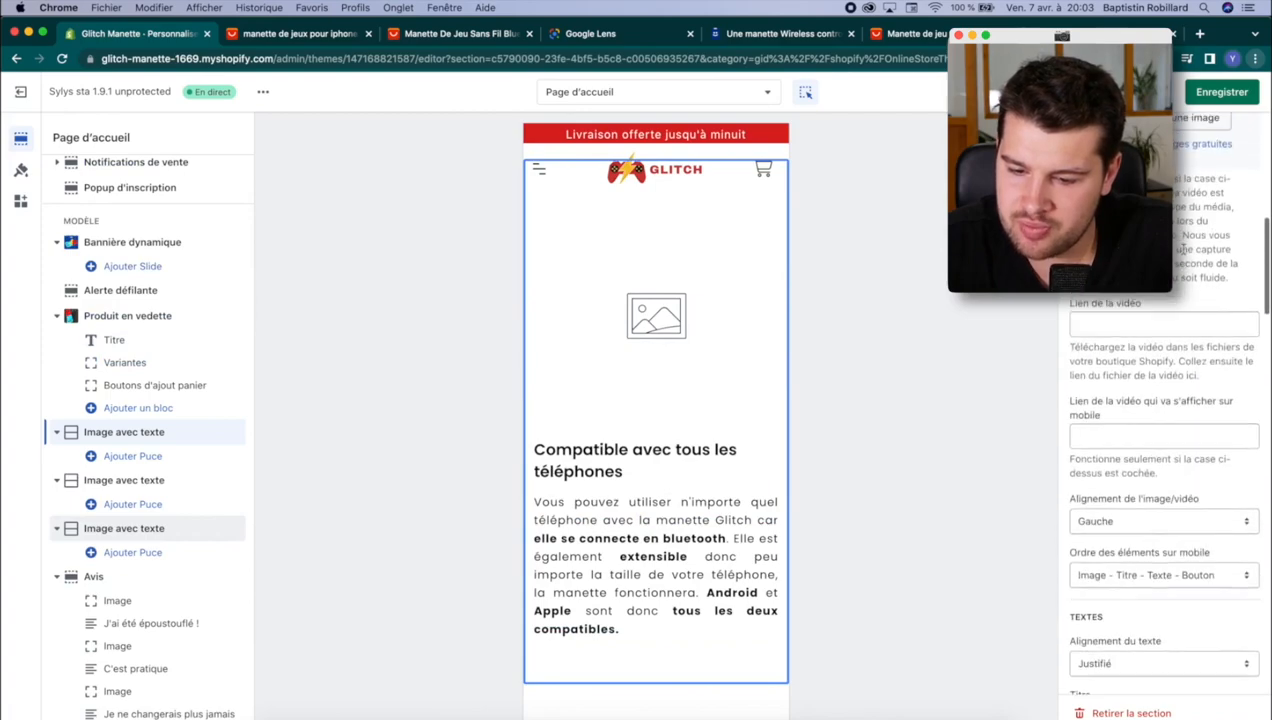
pyautogui.scroll(-12, 1184, 254)
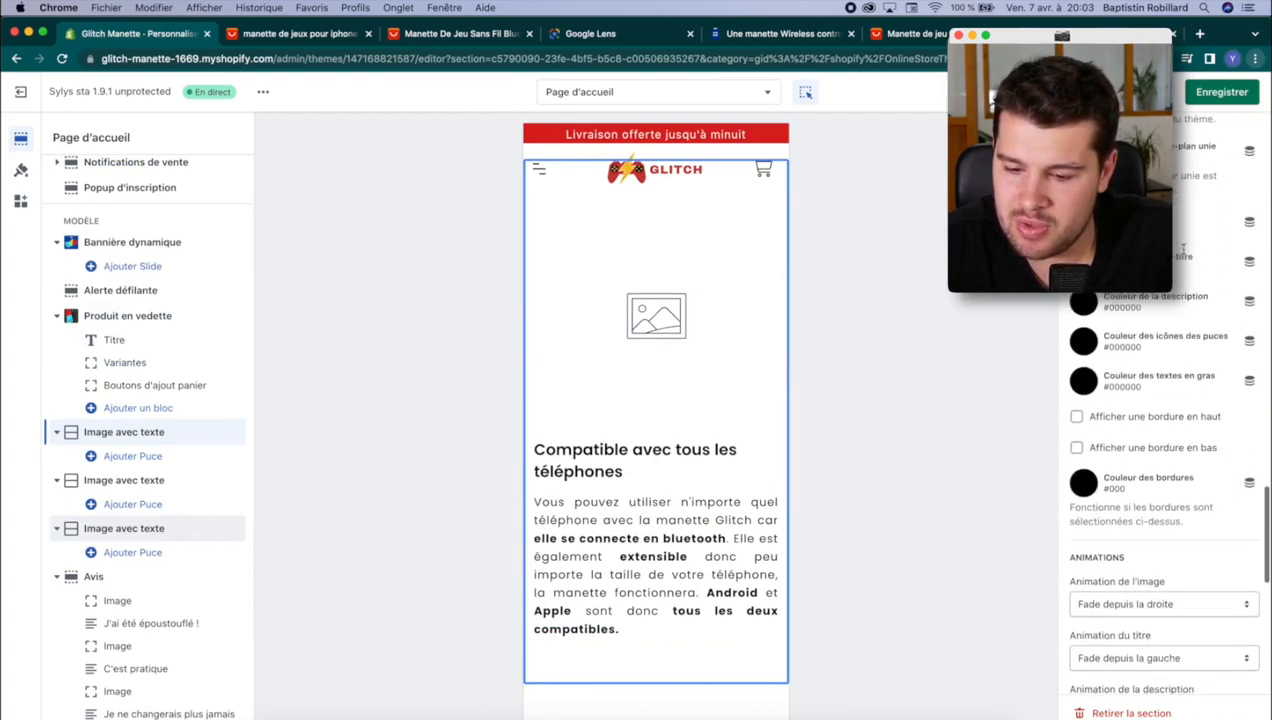
pyautogui.click(1104, 325)
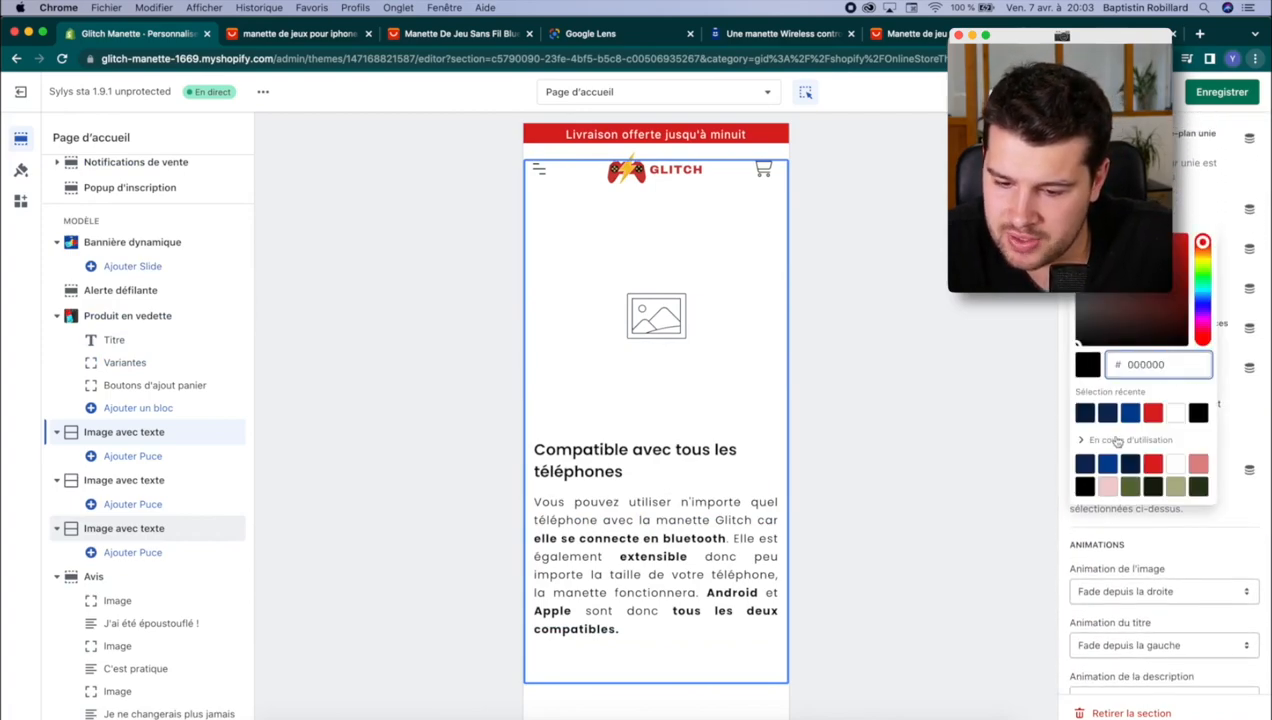
pyautogui.click(1128, 416)
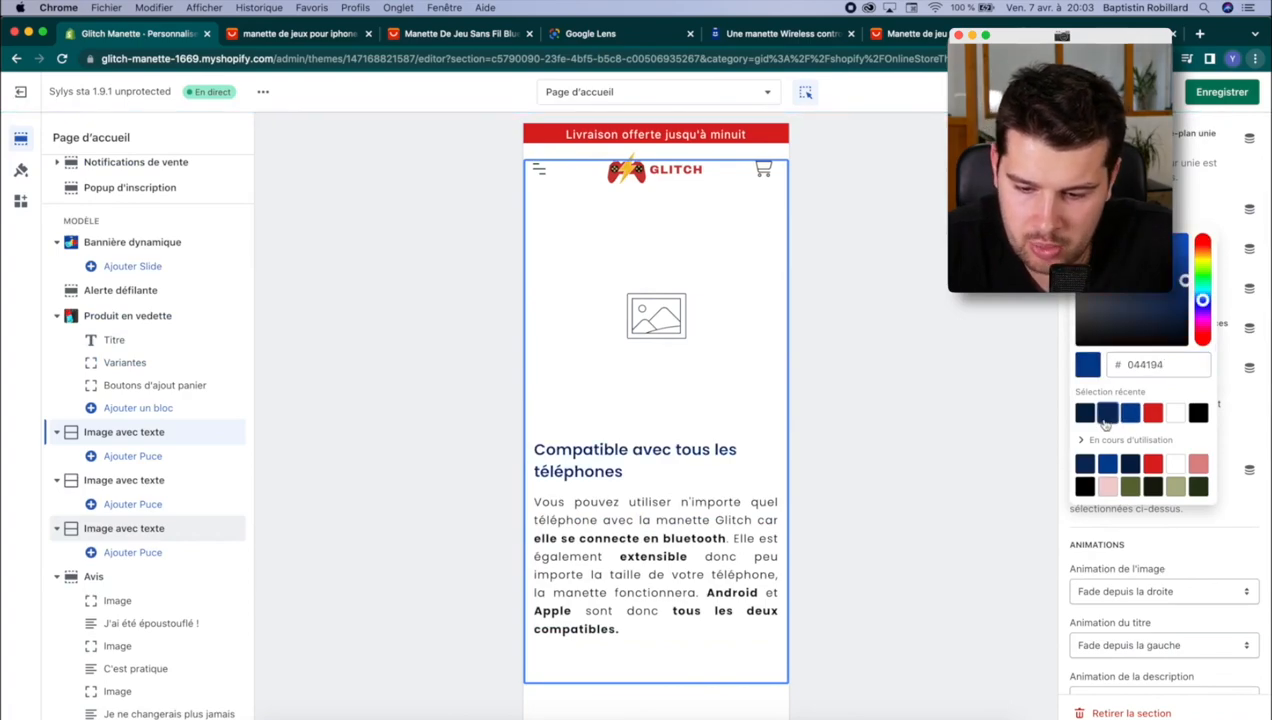
pyautogui.click(1106, 421)
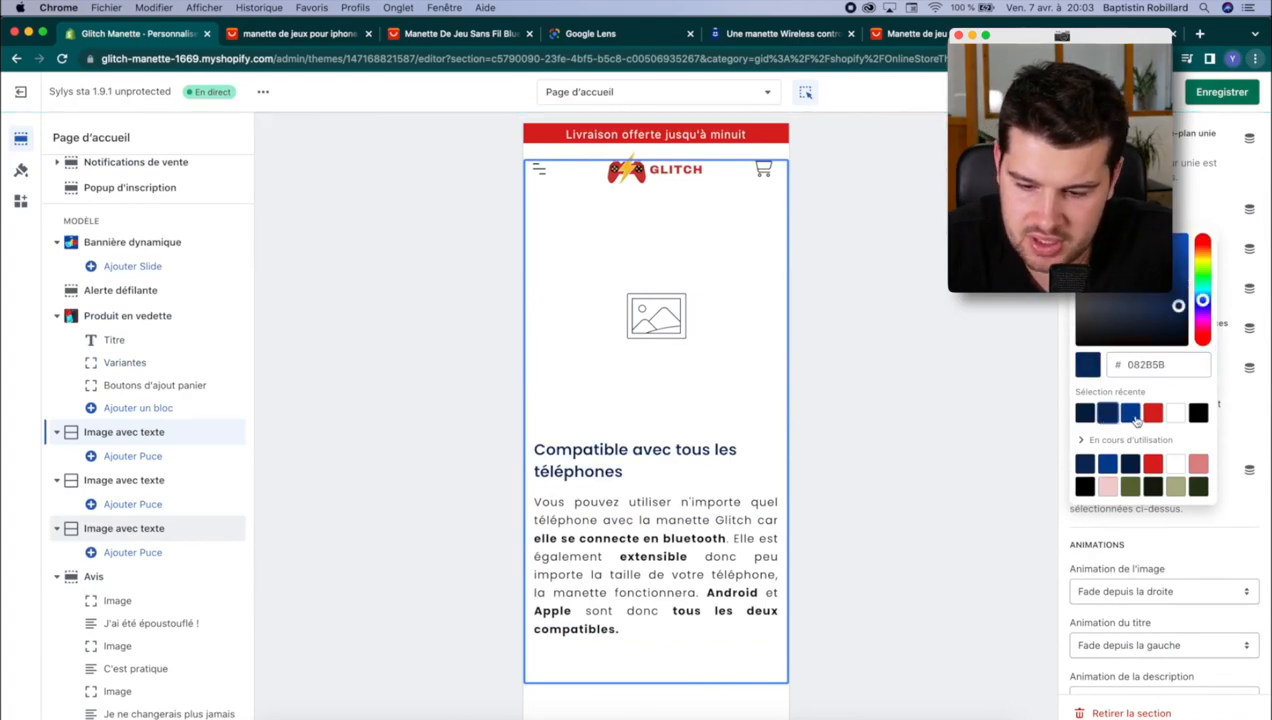
pyautogui.press('Escape')
pyautogui.scroll(1, 1146, 361)
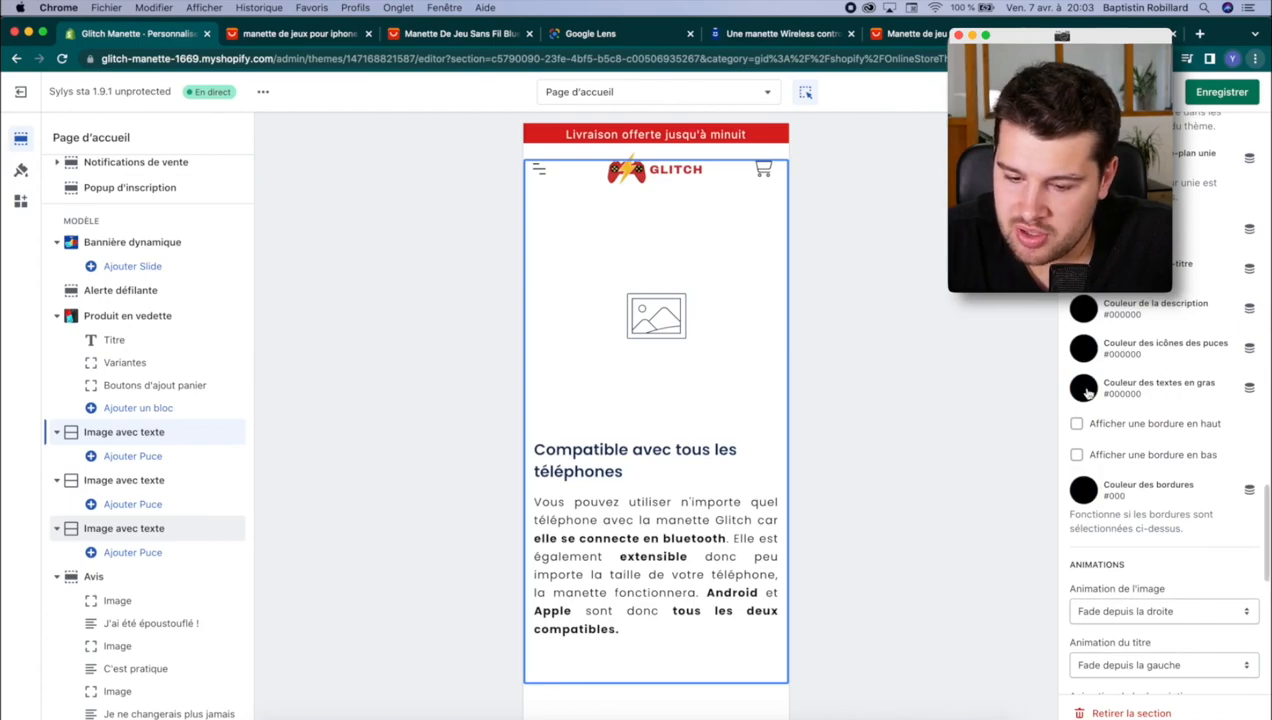
# Step: Set the bold text colour of the "Compatible avec tous les téléphones" section to the blue #044194
pyautogui.click(1084, 388)
pyautogui.click(1110, 330)
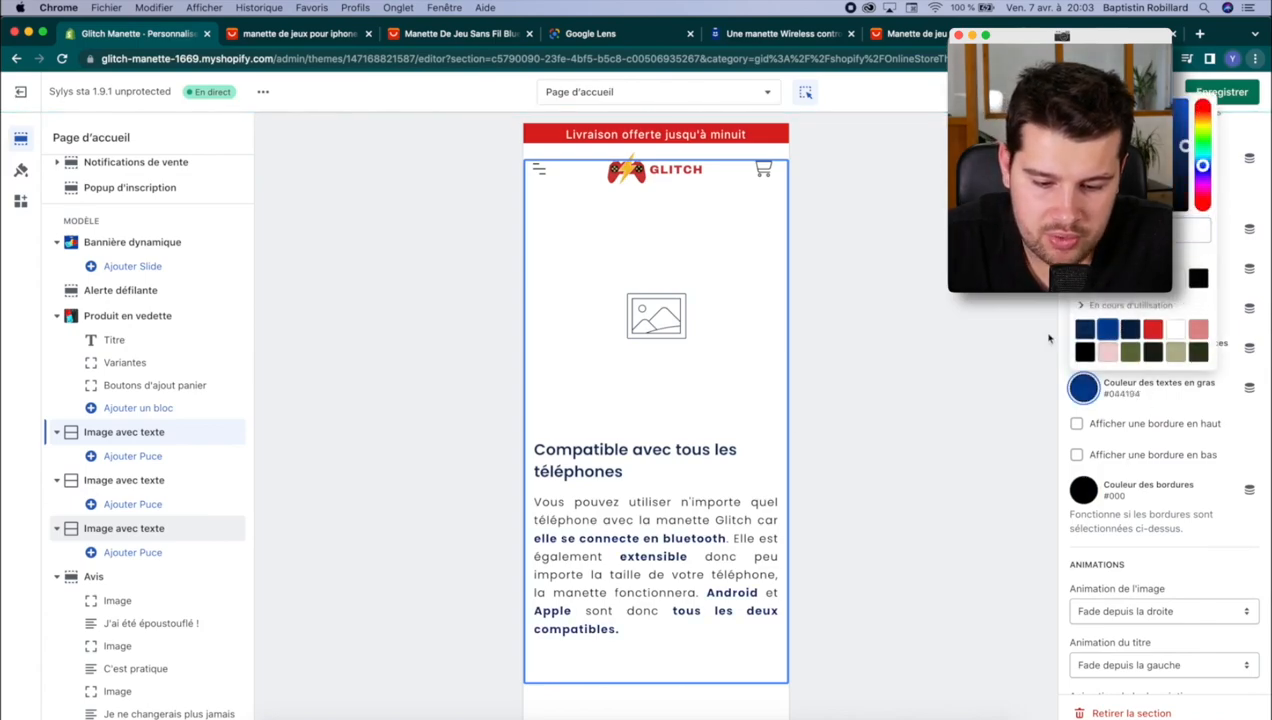
pyautogui.click(897, 461)
# Step: Apply the blue #044194 to the heading and bold text colours of the "+10'000 jeux disponibles" section
pyautogui.scroll(-8, 707, 488)
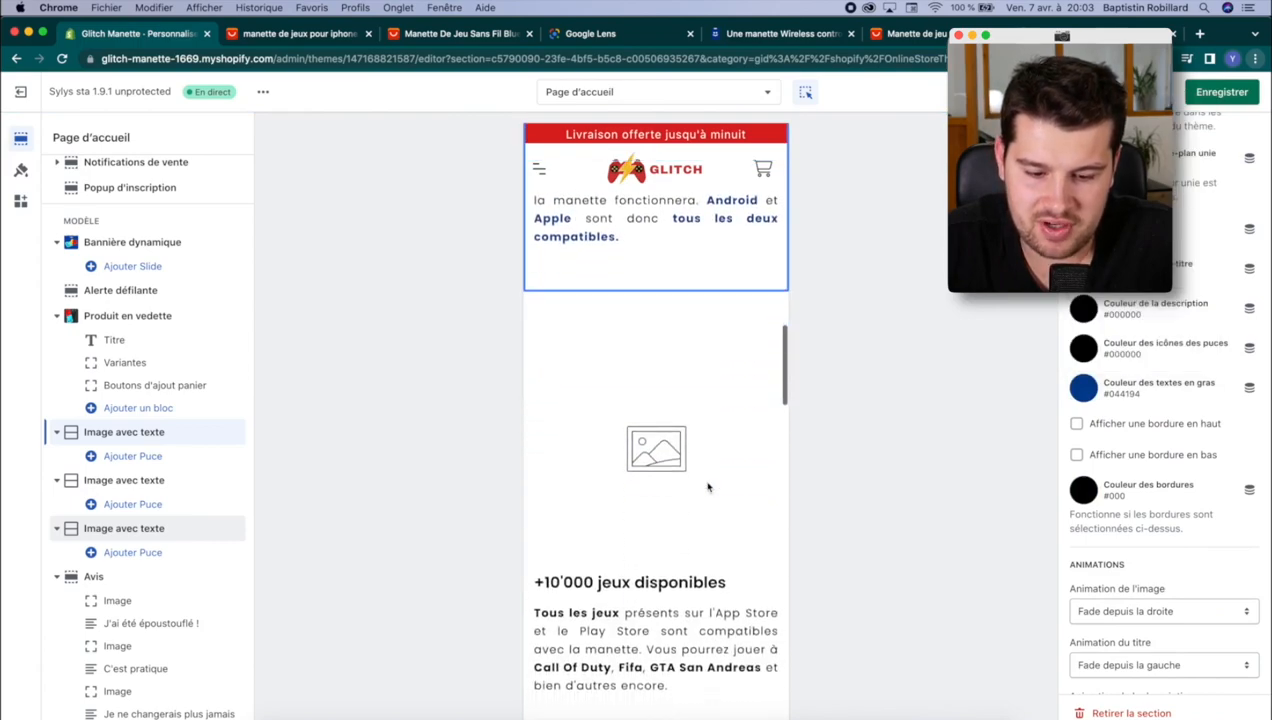
pyautogui.click(664, 508)
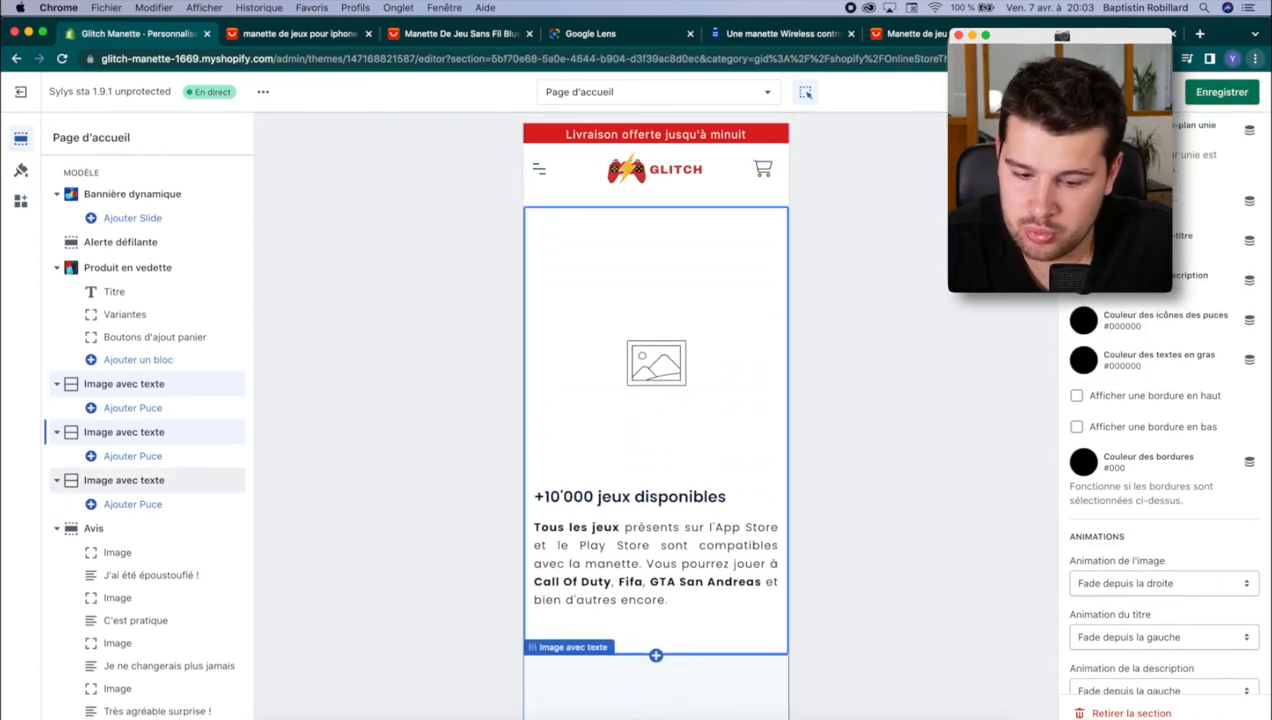
pyautogui.click(1182, 239)
pyautogui.click(1129, 445)
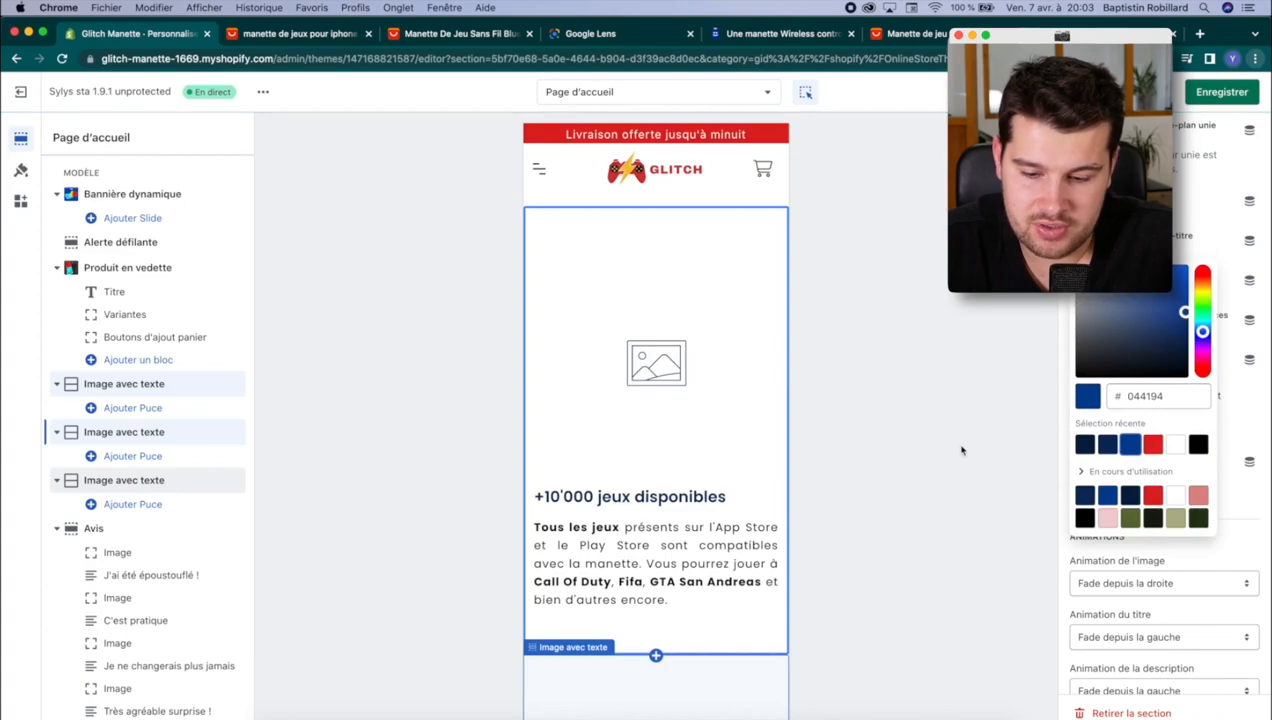
pyautogui.click(1037, 421)
pyautogui.click(1083, 359)
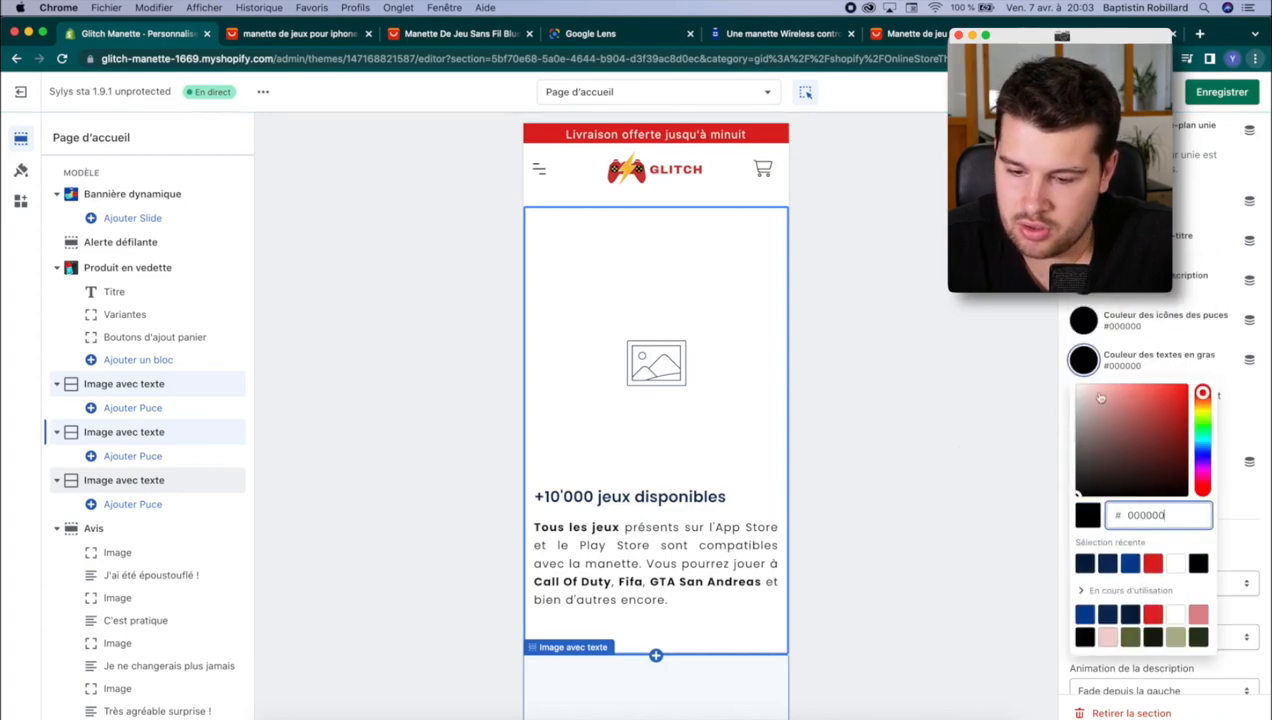
pyautogui.click(1127, 564)
pyautogui.click(1000, 511)
pyautogui.scroll(-5, 733, 500)
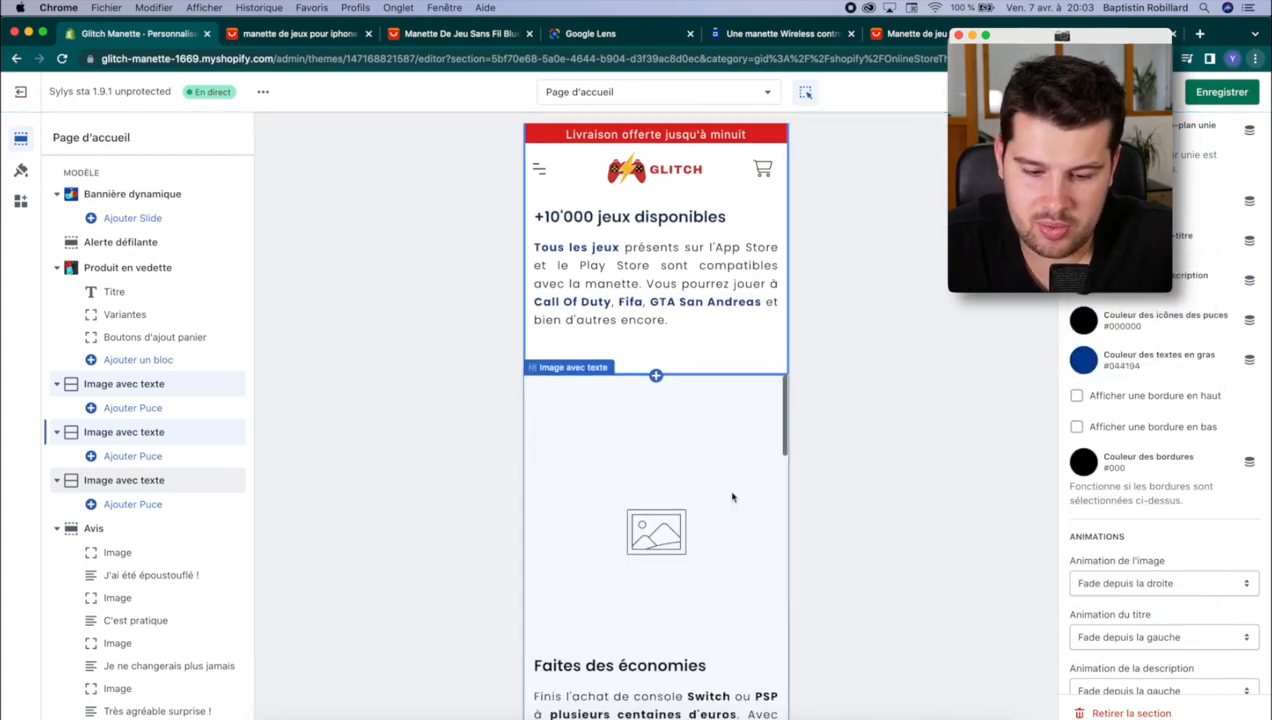
# Step: Examine the three image-with-text sections in the home page mobile preview
pyautogui.click(668, 524)
pyautogui.click(1180, 201)
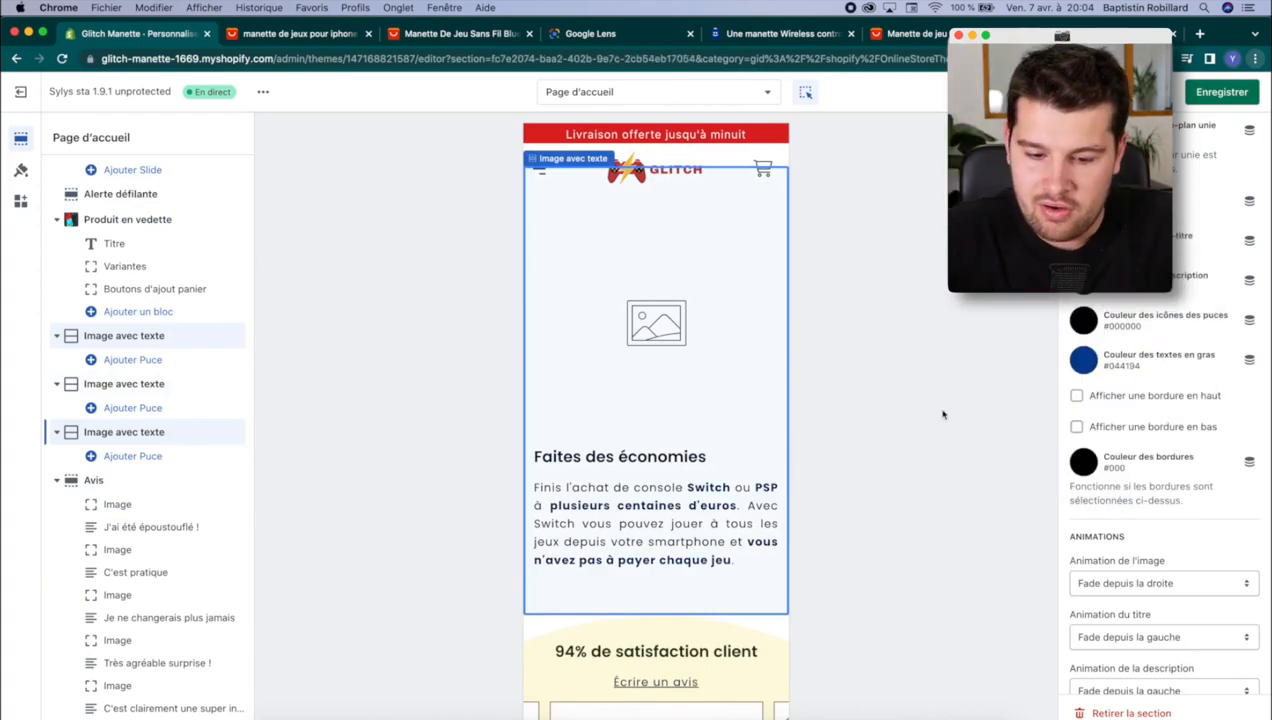
pyautogui.scroll(10, 722, 392)
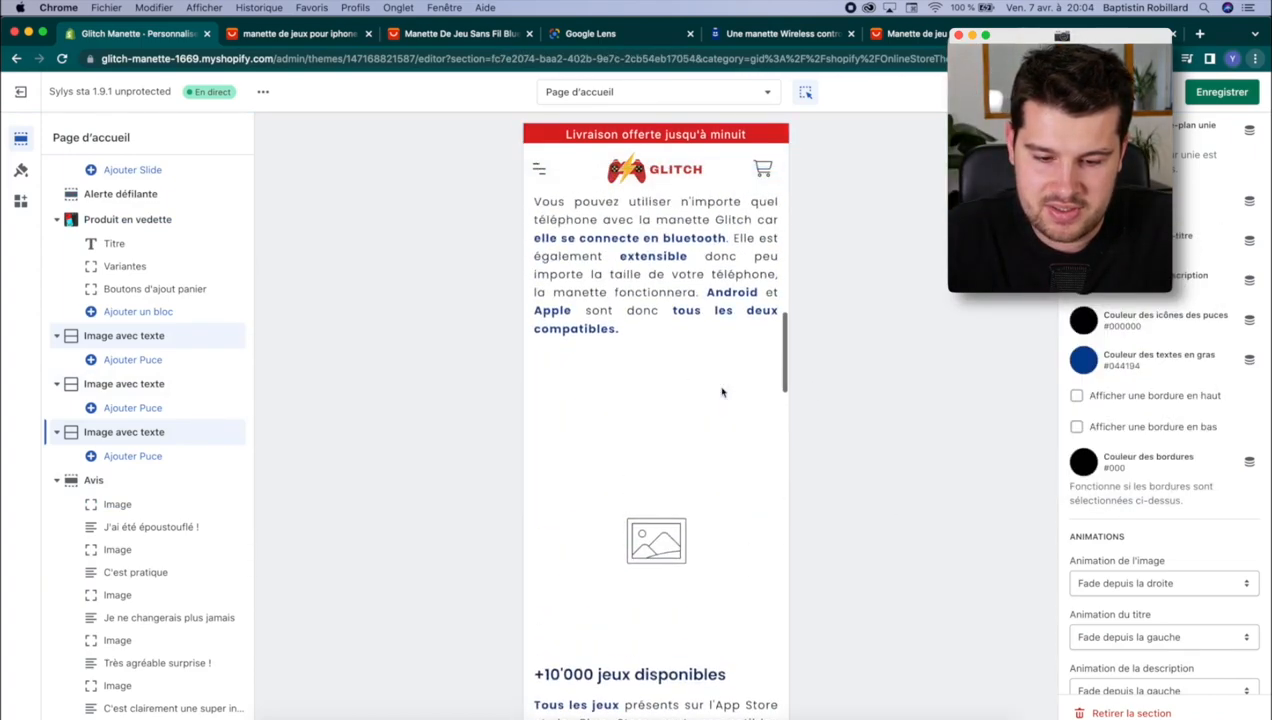
pyautogui.scroll(5, 722, 392)
pyautogui.scroll(-10, 700, 420)
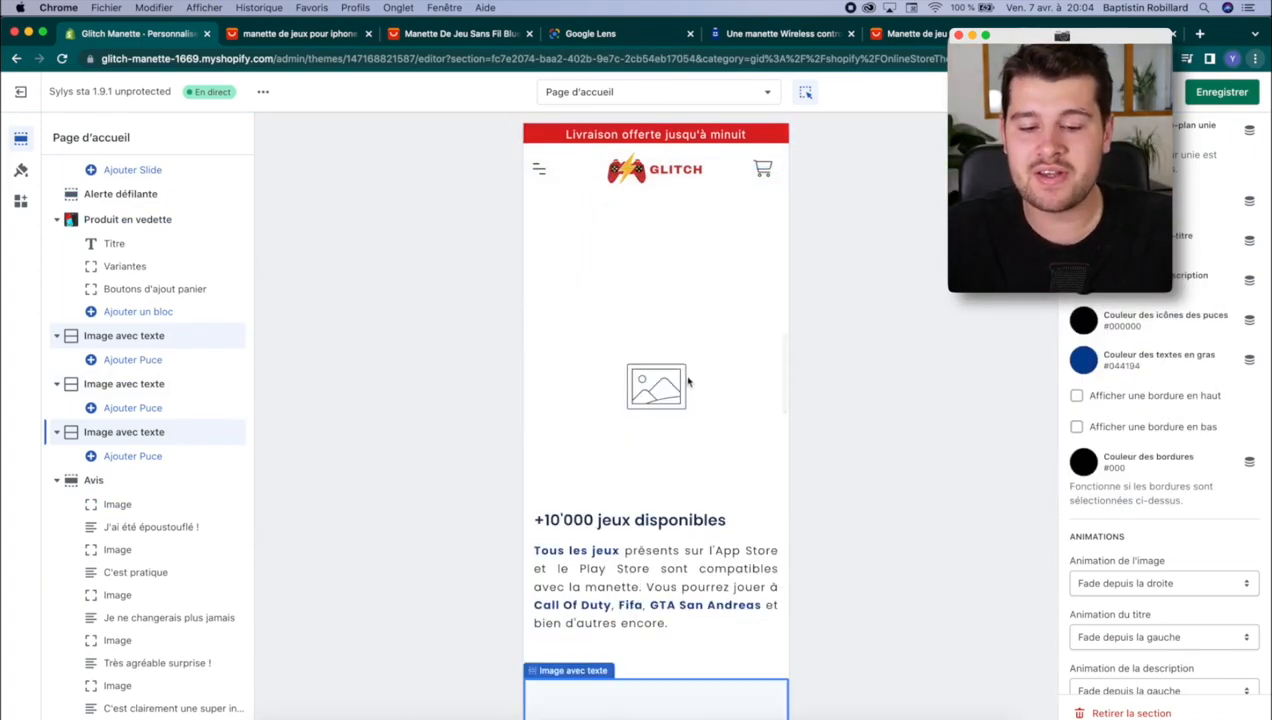
pyautogui.scroll(5, 700, 360)
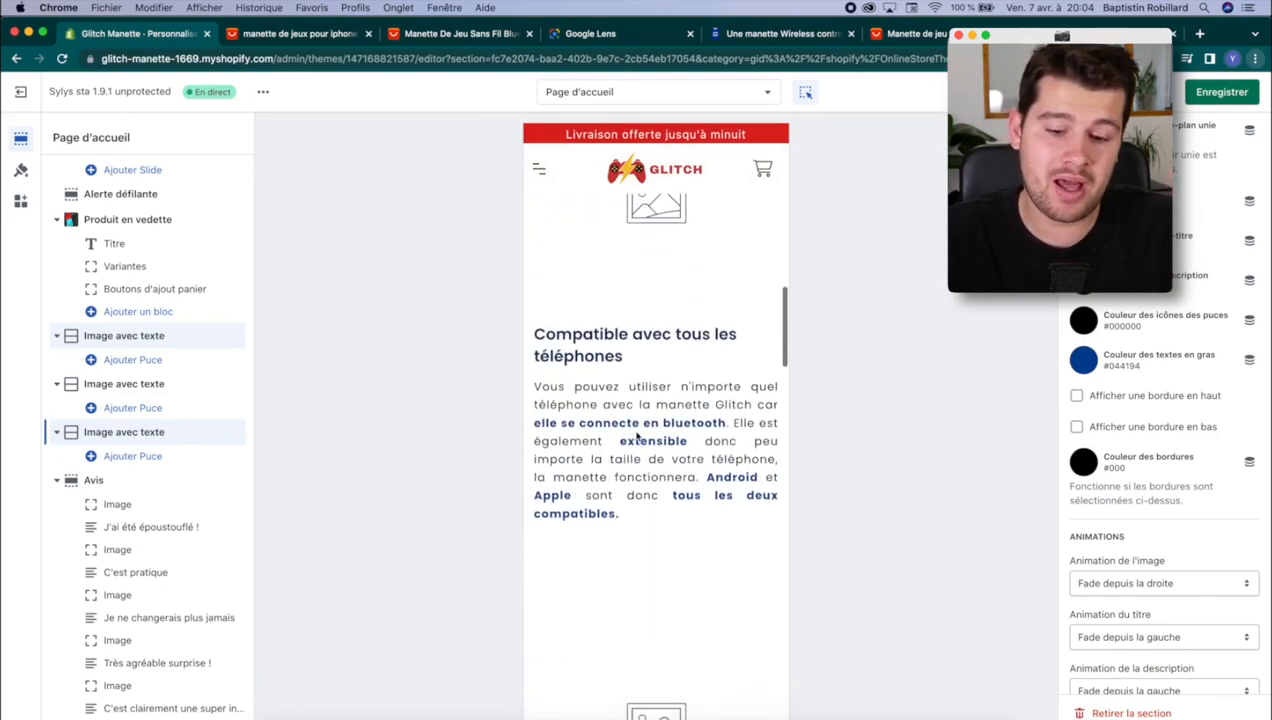
pyautogui.scroll(-10, 636, 435)
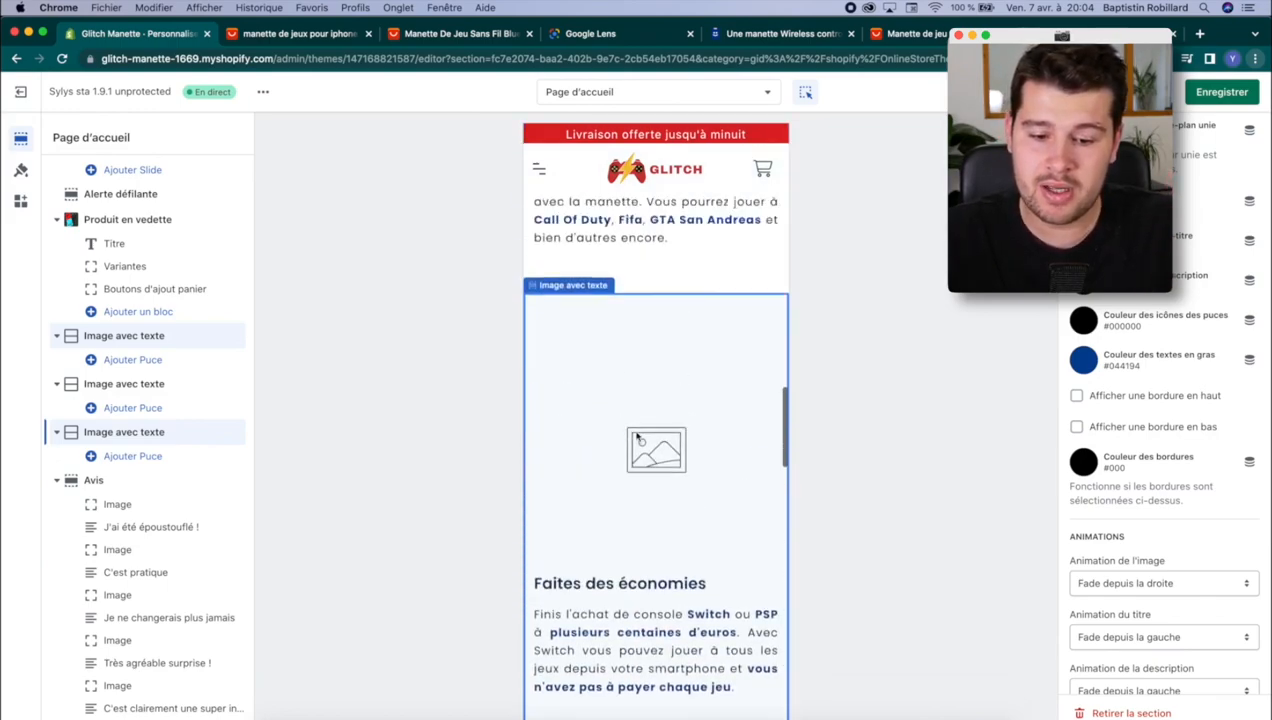
pyautogui.scroll(10, 660, 300)
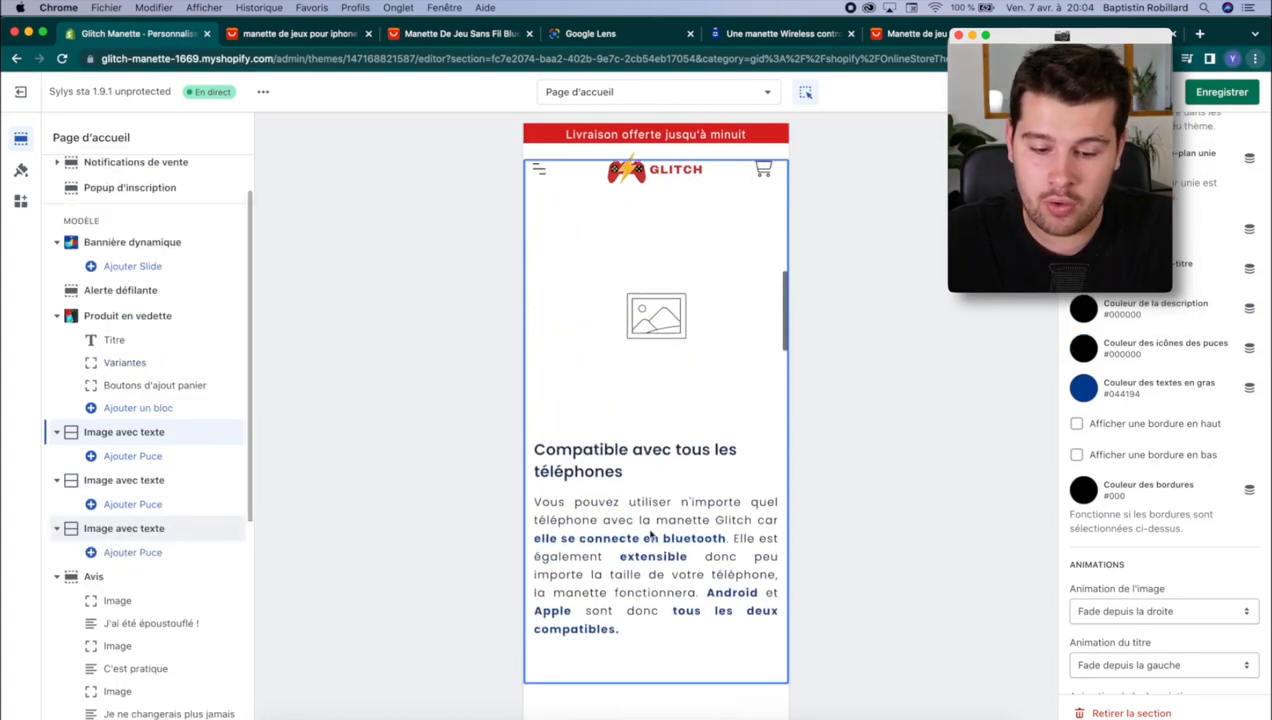
# Step: Set the solid background colour of the "+10'000 jeux disponibles" section to a medium blue, about #2A62AE
pyautogui.scroll(-4, 655, 420)
pyautogui.scroll(-2, 658, 385)
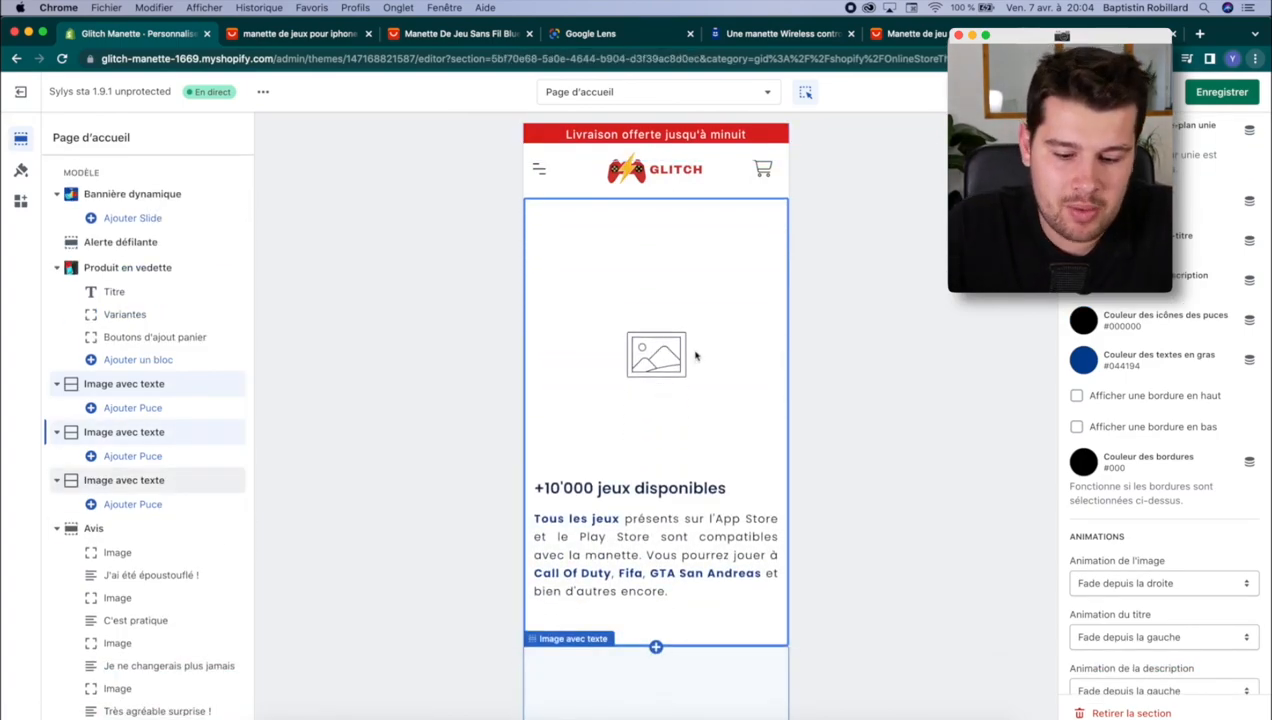
pyautogui.scroll(3, 1203, 263)
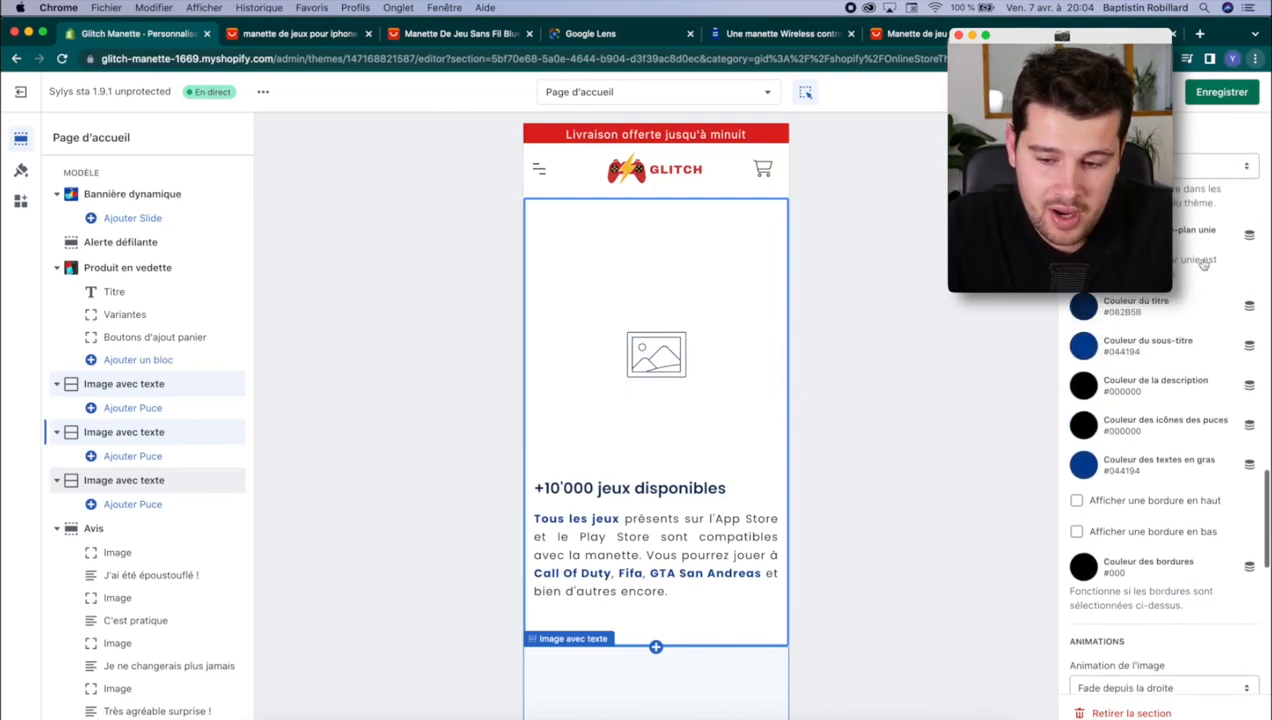
pyautogui.click(1084, 235)
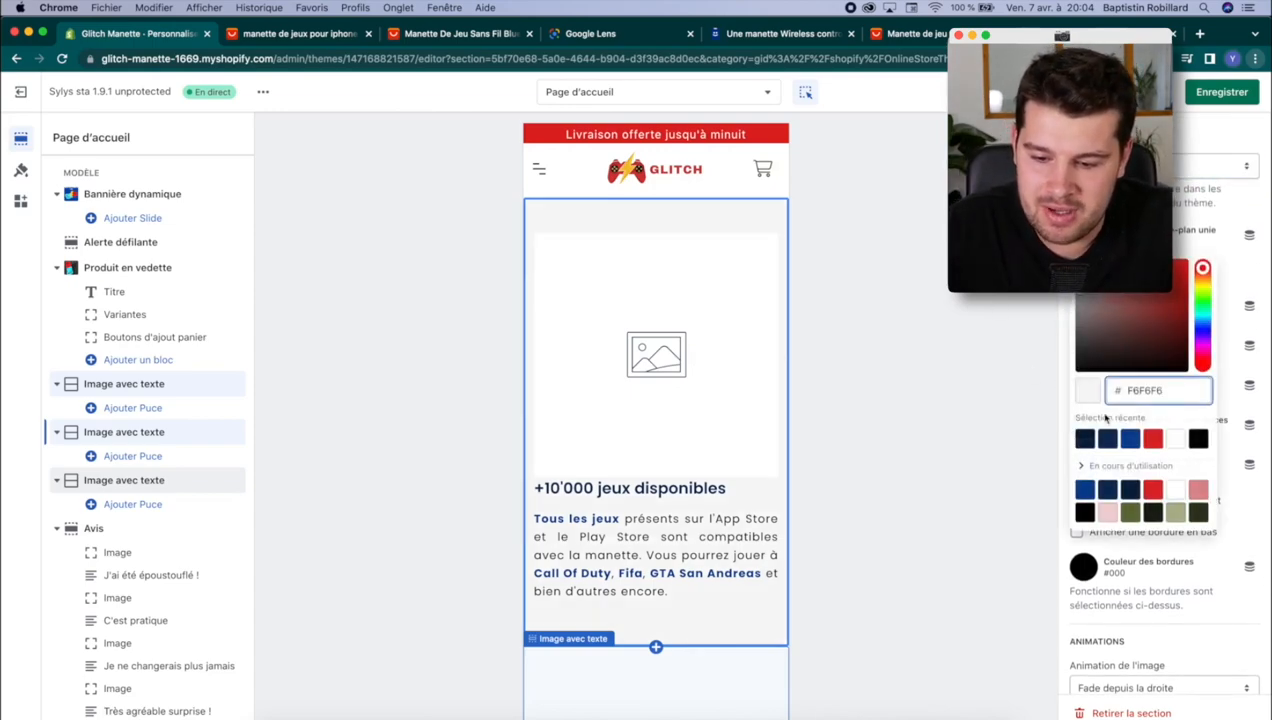
pyautogui.click(1131, 440)
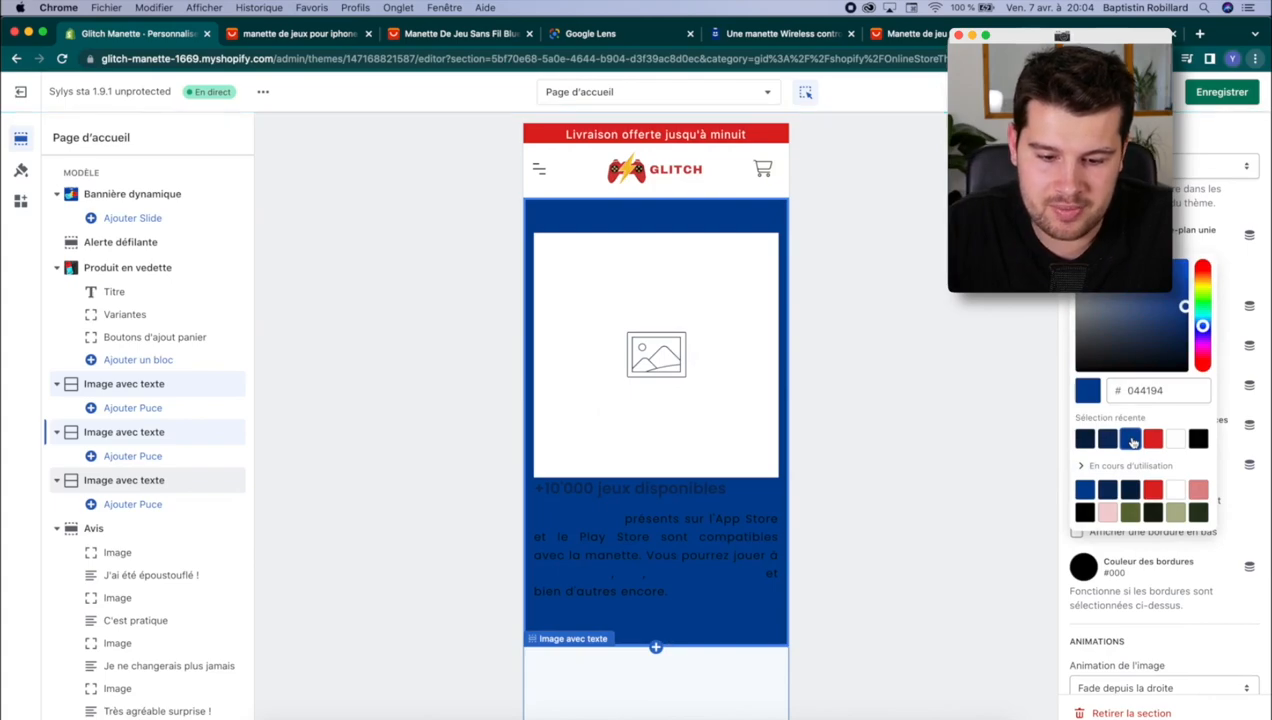
pyautogui.click(1160, 295)
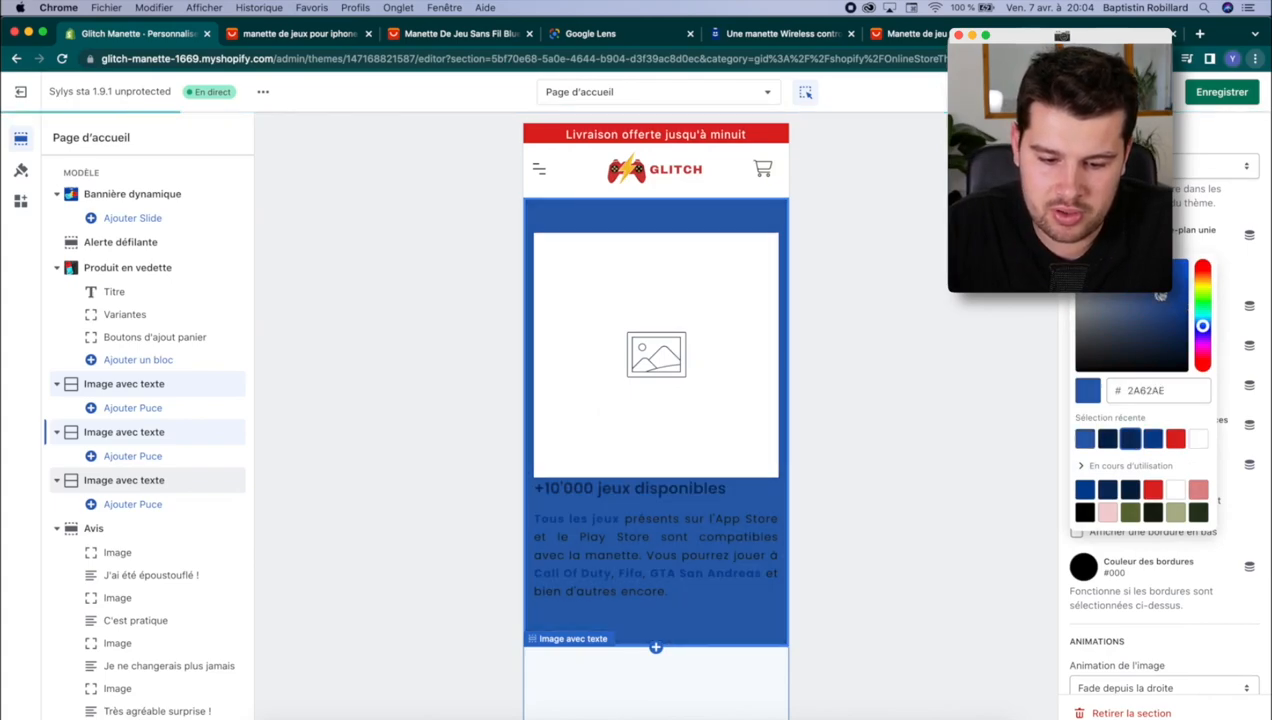
pyautogui.click(1040, 336)
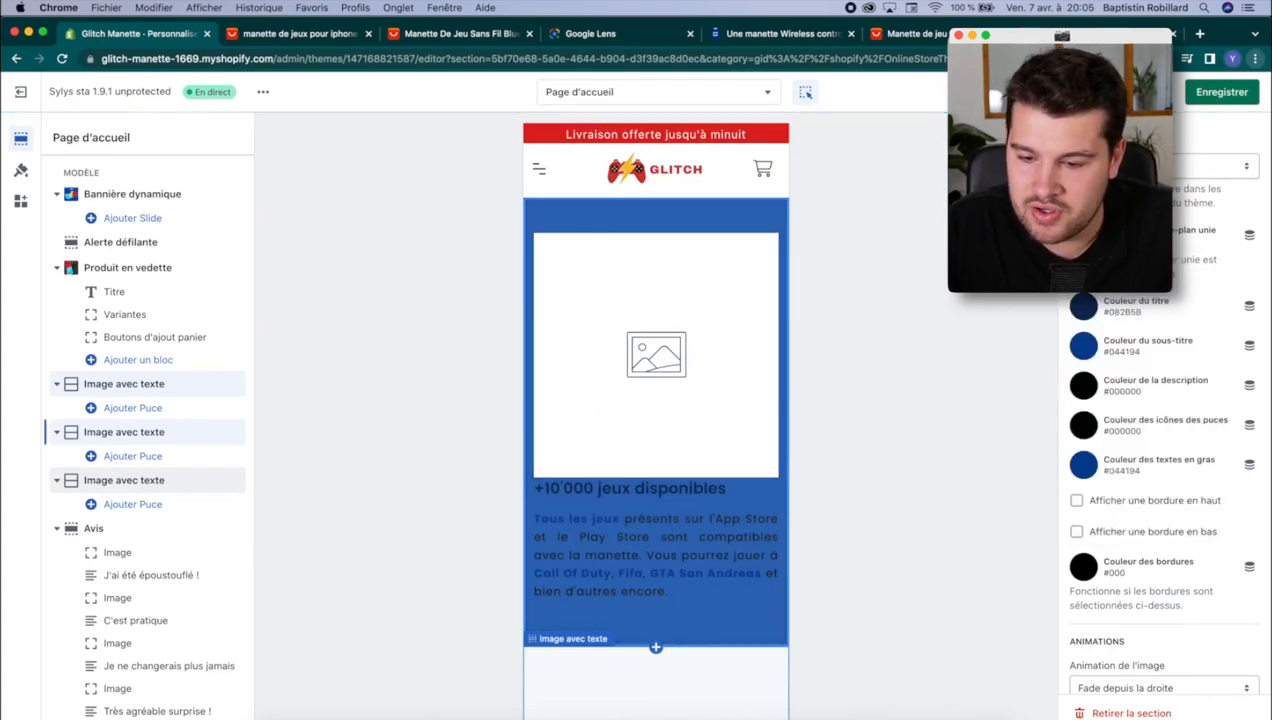
# Step: Set the title and description colours of the "+10'000 jeux disponibles" section to white, #FFFFFF
pyautogui.click(1082, 307)
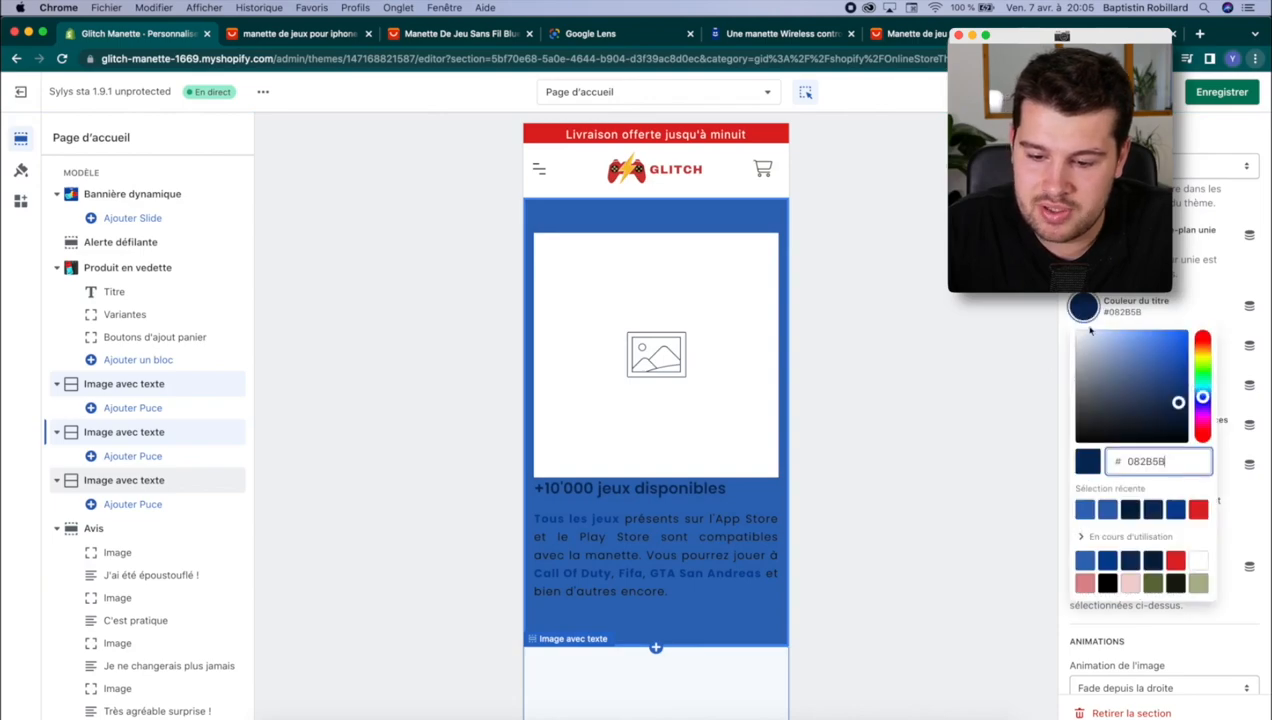
pyautogui.click(1199, 560)
pyautogui.click(1068, 512)
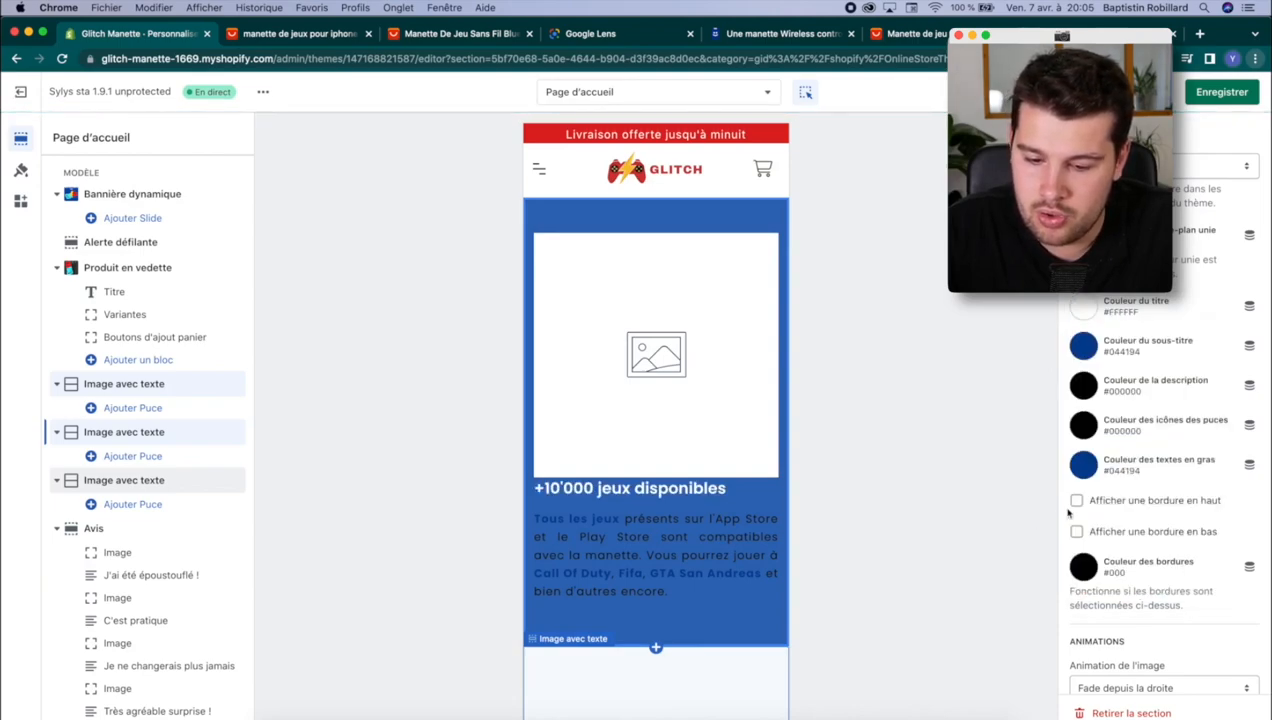
pyautogui.click(1084, 383)
# Step: Try red #DC2121 and white for the section's bold text, and settle on the greyish pink #C4A8A8
pyautogui.click(1083, 464)
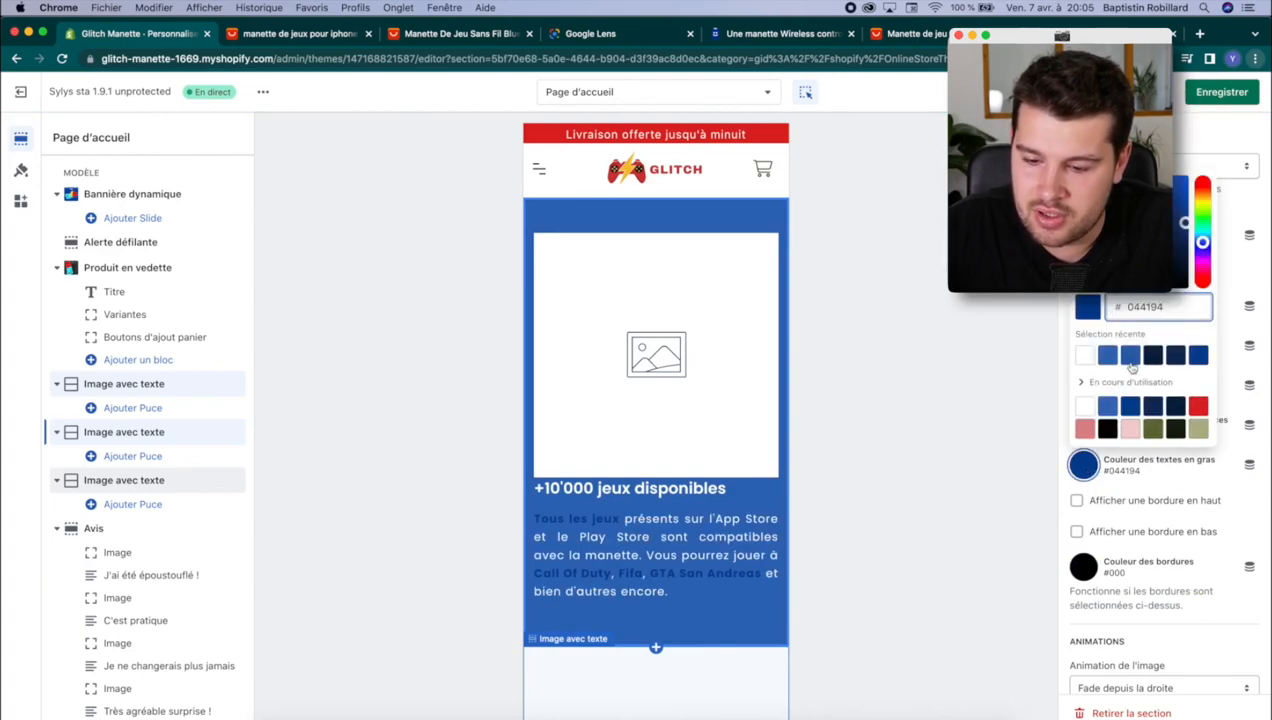
pyautogui.click(1197, 407)
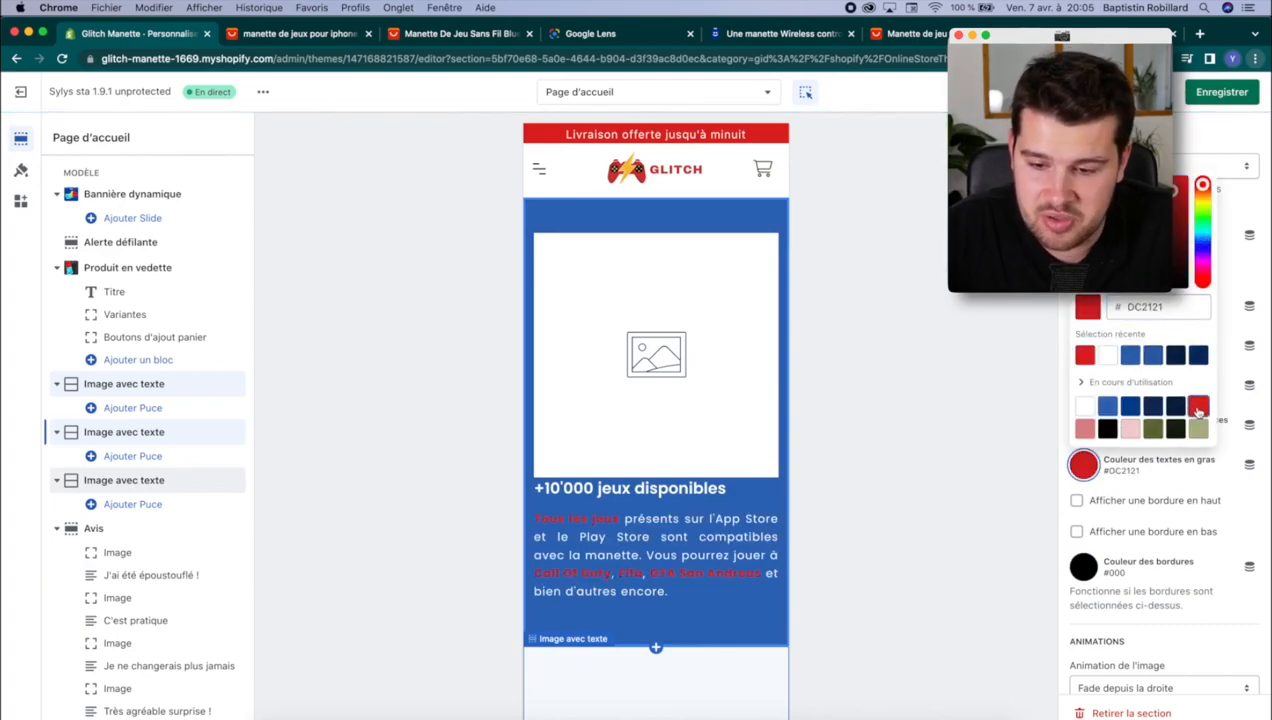
pyautogui.click(1108, 358)
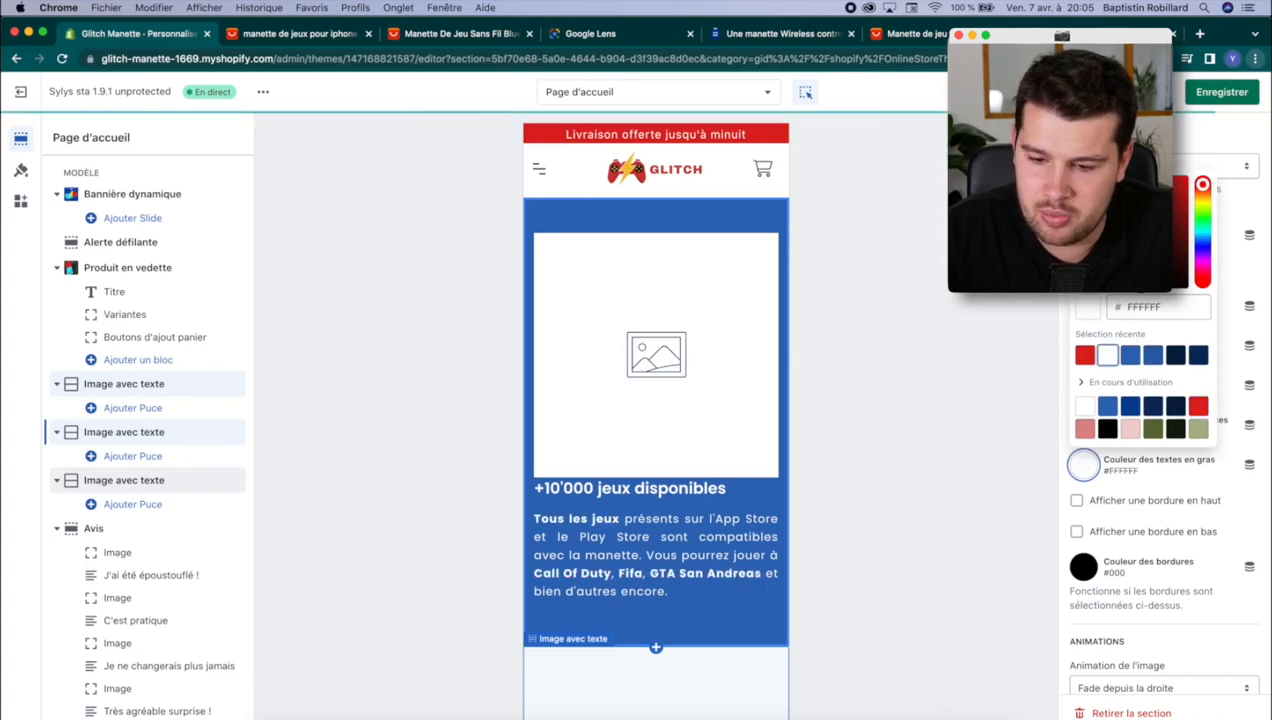
pyautogui.click(1148, 247)
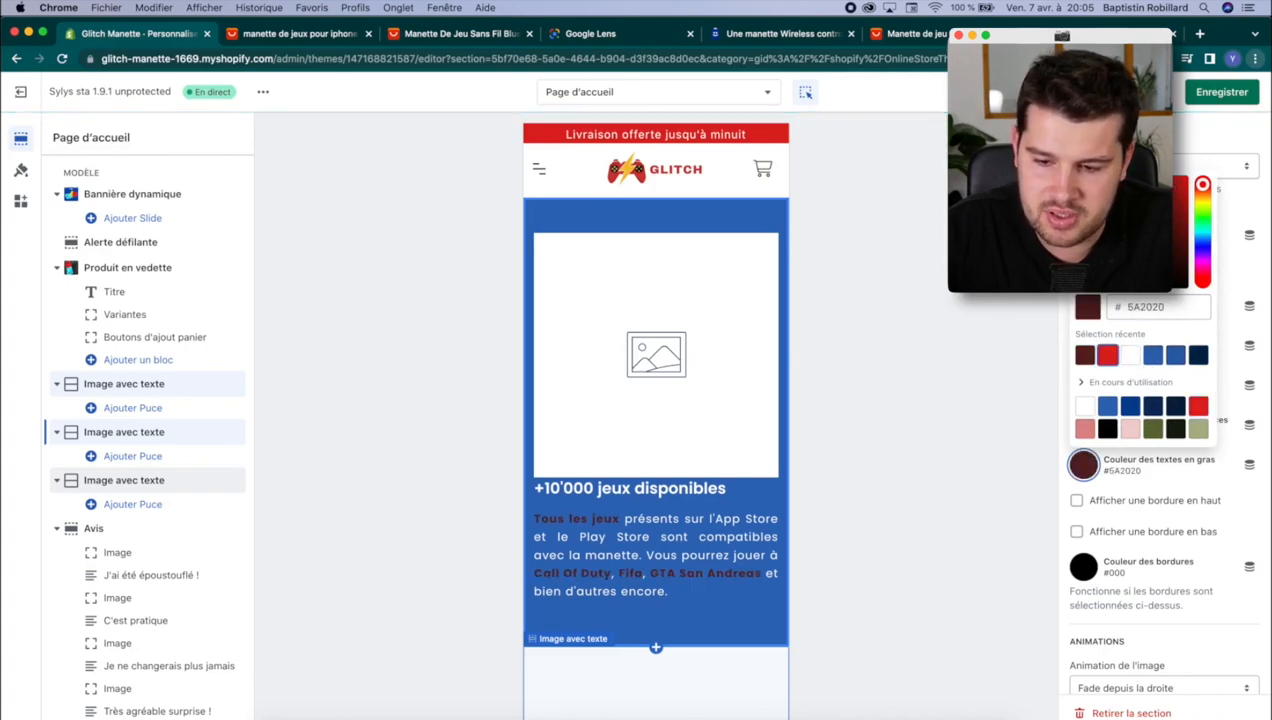
pyautogui.moveTo(1148, 247); pyautogui.dragTo(1092, 202)
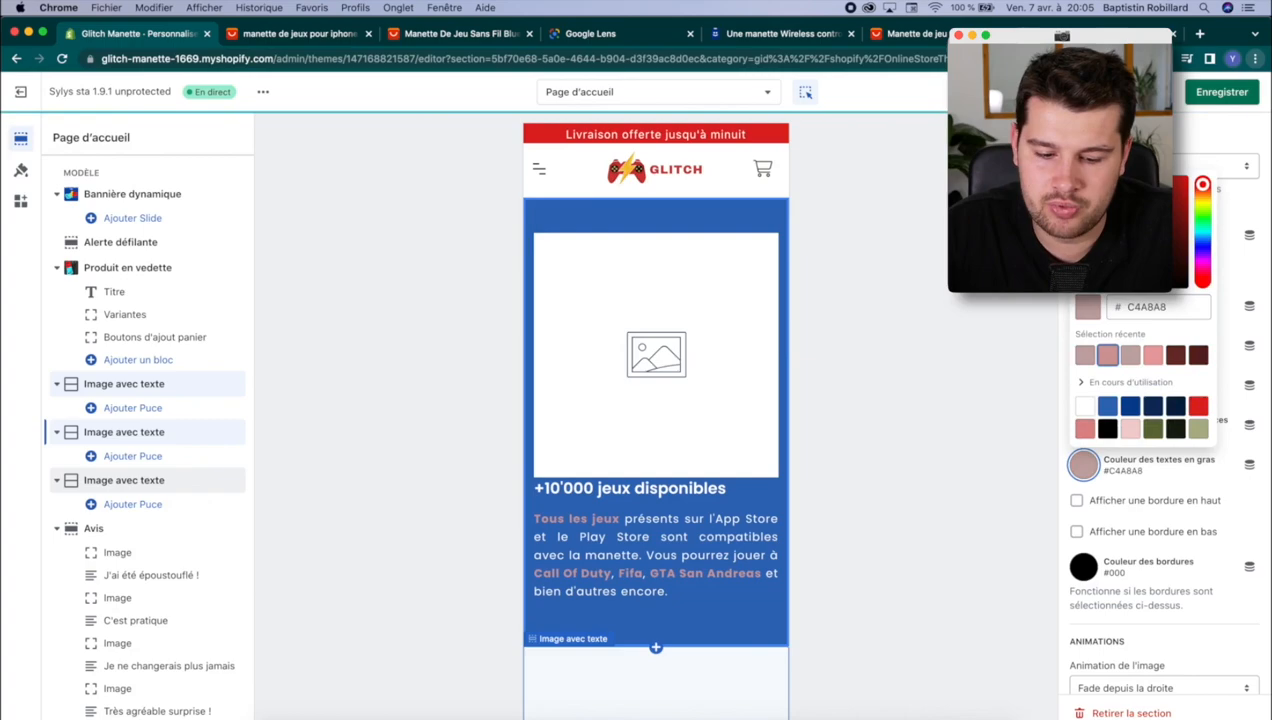
pyautogui.click(1045, 366)
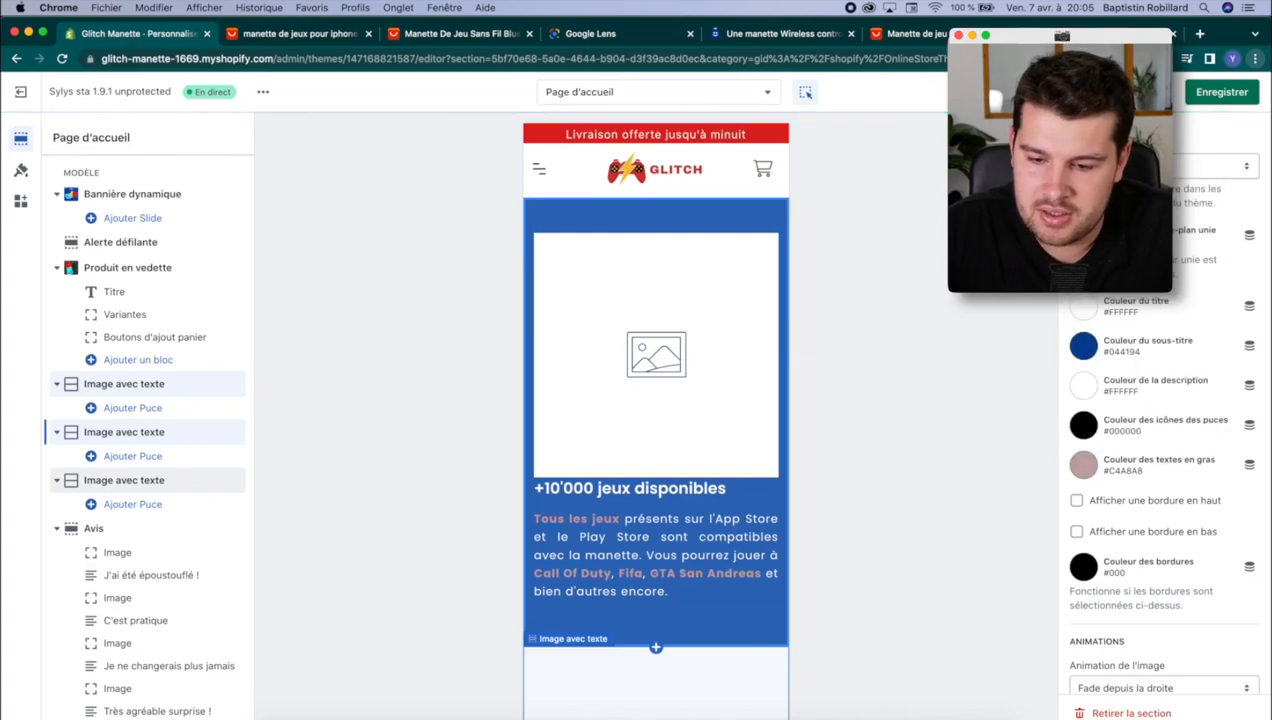
# Step: Set the title colour of the "+10'000 jeux disponibles" section to the off-white #E3DADA
pyautogui.click(1086, 311)
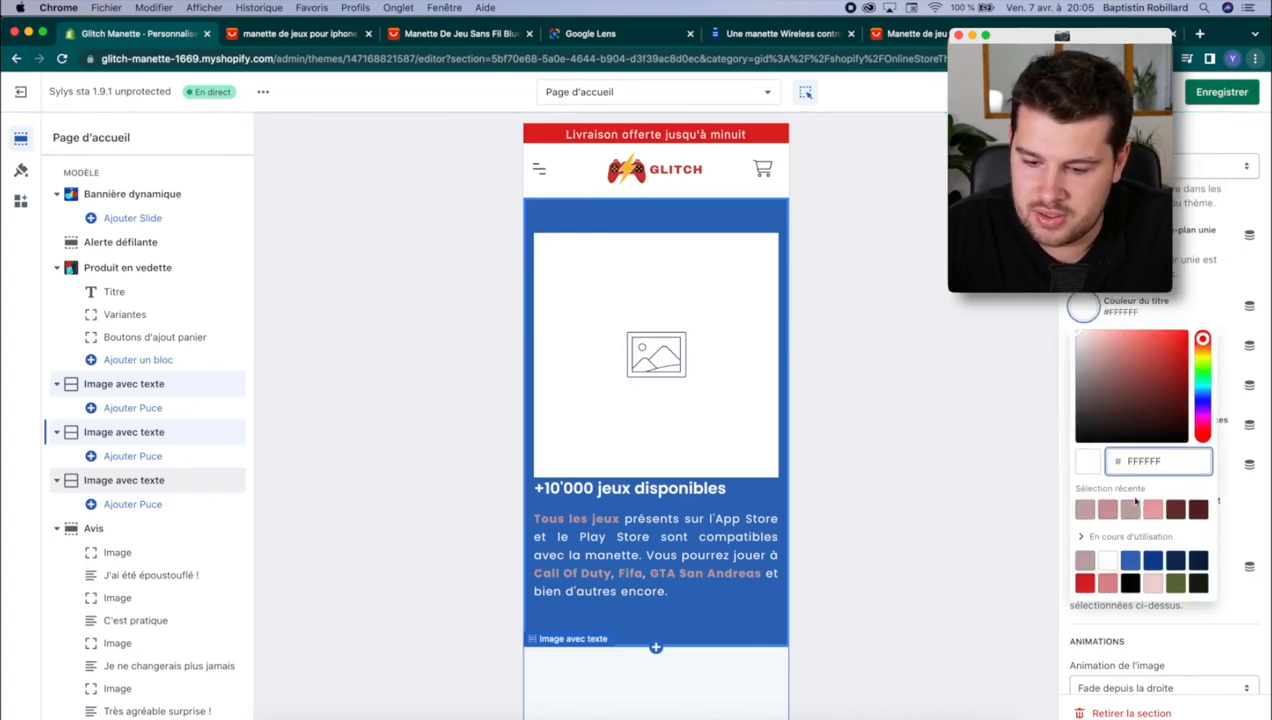
pyautogui.click(1131, 509)
pyautogui.click(905, 387)
# Step: Check how the recoloured blue section fits with the banner and the neighbouring sections in the mobile preview
pyautogui.scroll(10, 707, 440)
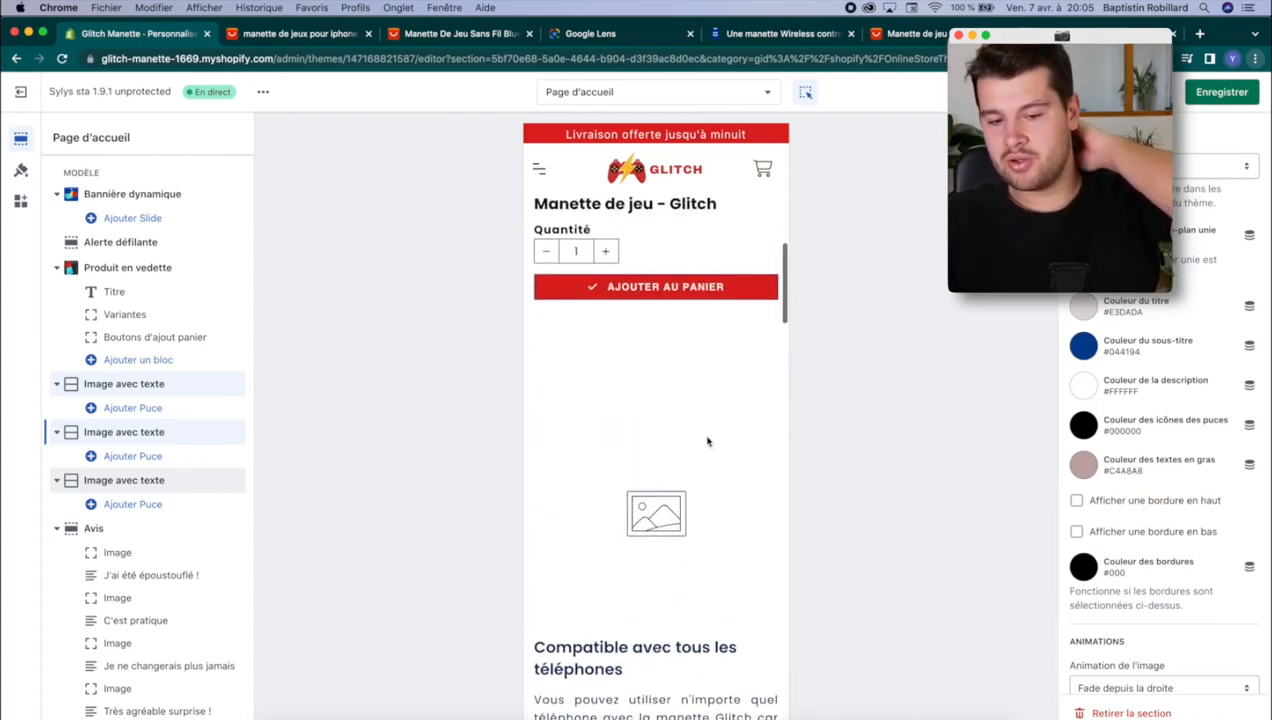
pyautogui.scroll(-9, 707, 440)
pyautogui.scroll(-5, 707, 441)
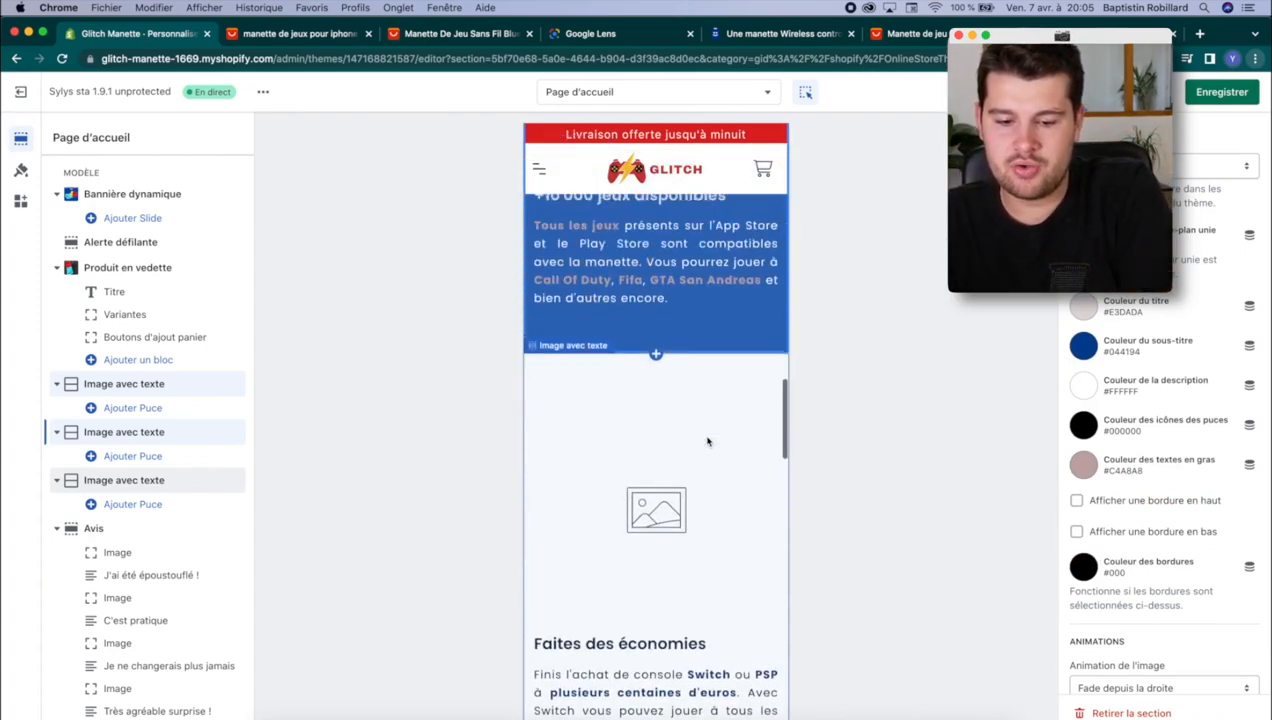
pyautogui.scroll(9, 707, 441)
pyautogui.scroll(5, 707, 441)
pyautogui.scroll(-8, 707, 441)
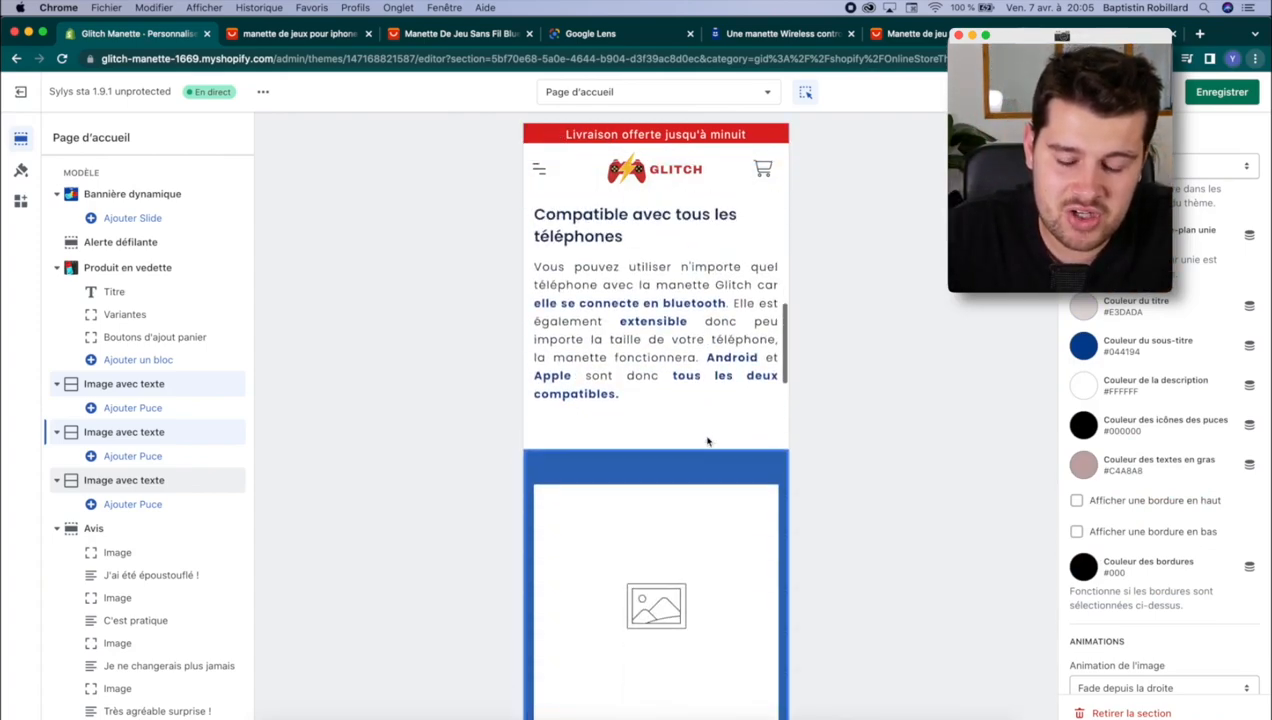
pyautogui.scroll(8, 670, 370)
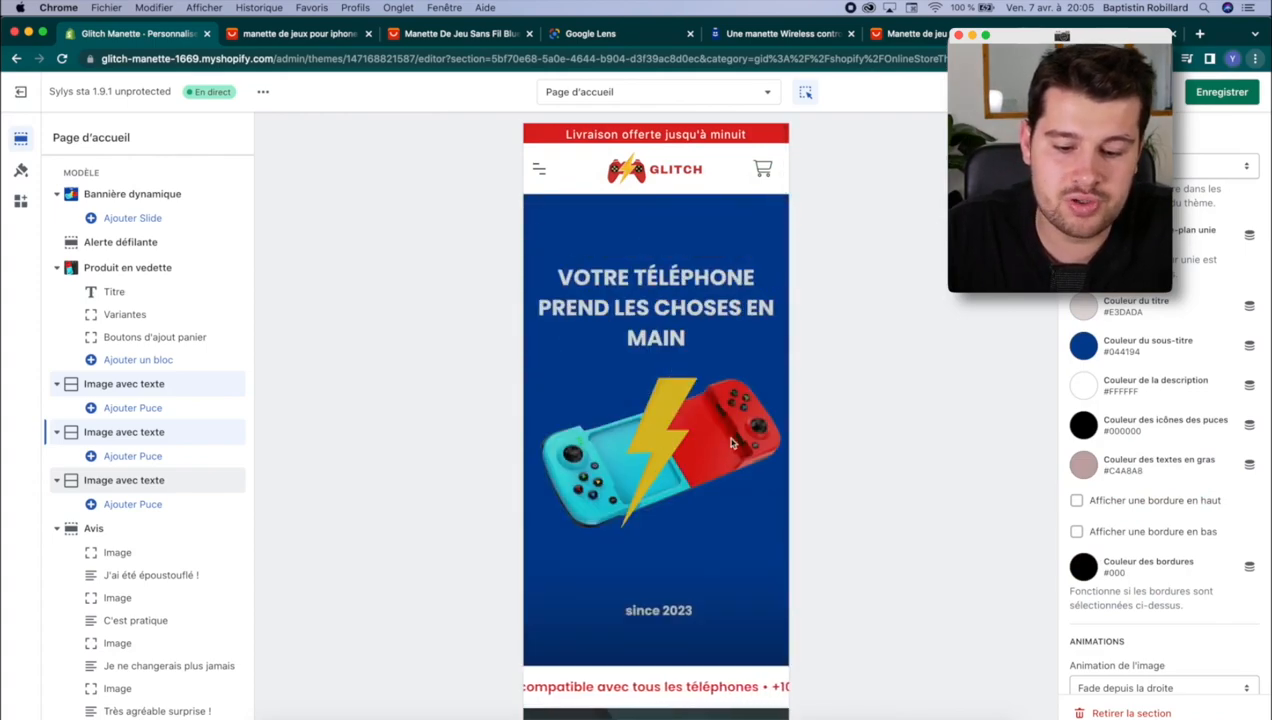
pyautogui.scroll(-6, 679, 445)
pyautogui.scroll(-5, 674, 418)
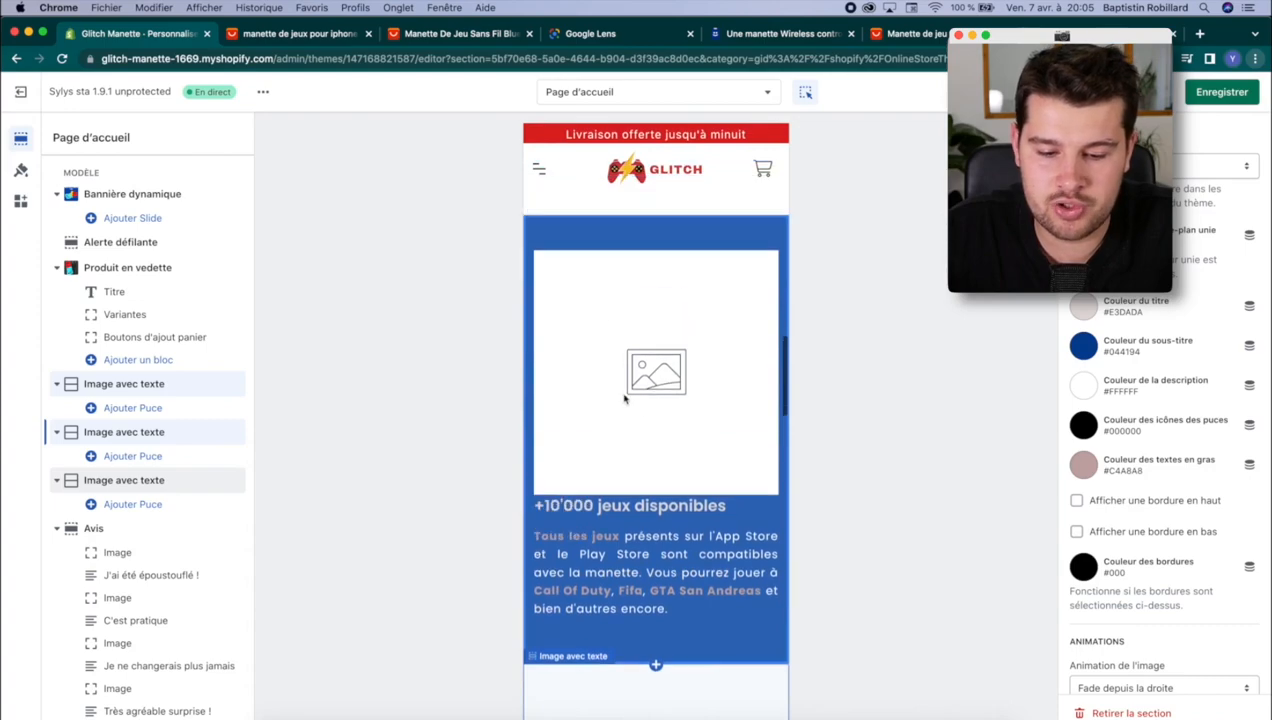
pyautogui.scroll(5, 717, 383)
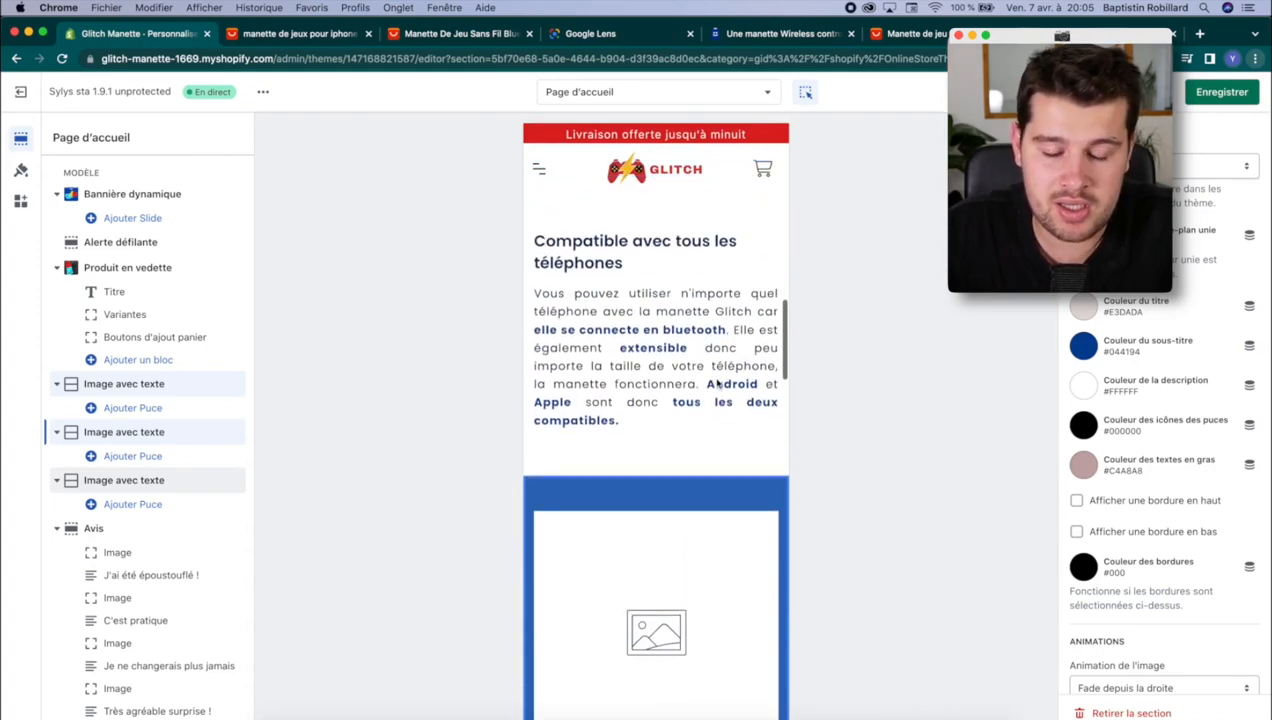
pyautogui.scroll(4, 686, 365)
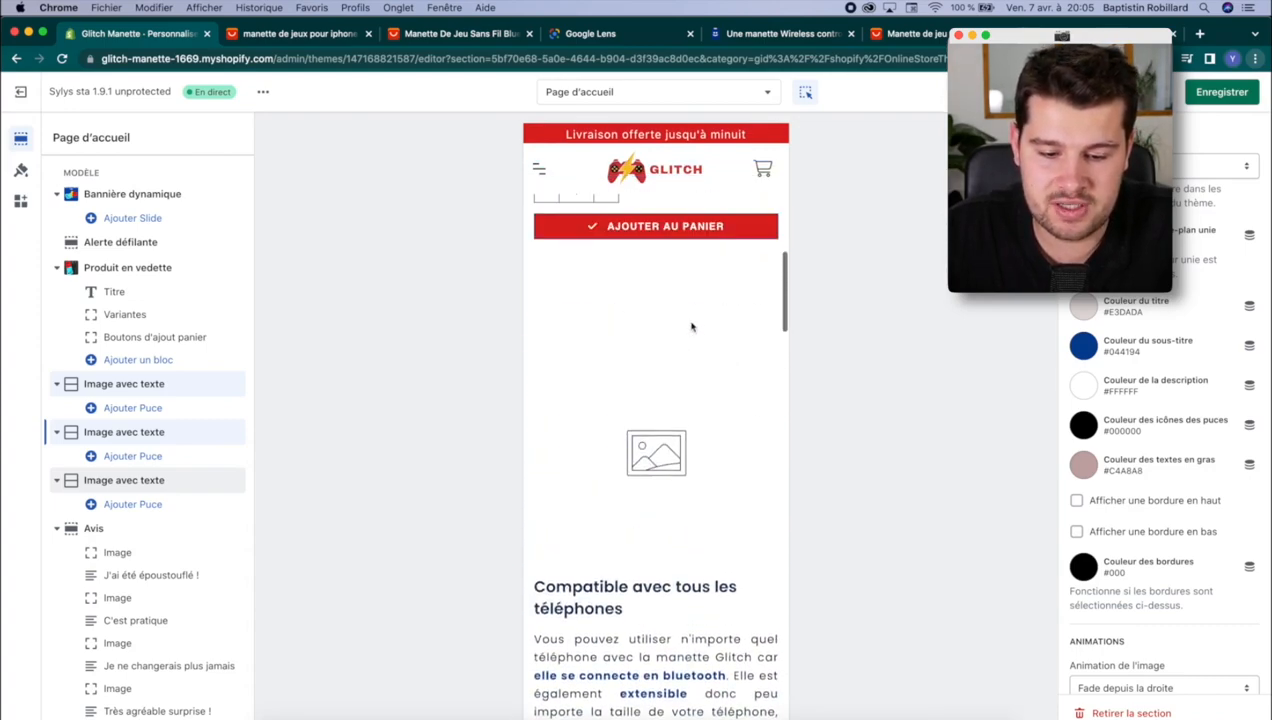
pyautogui.scroll(-8, 636, 415)
pyautogui.scroll(5, 634, 415)
pyautogui.scroll(-1, 600, 436)
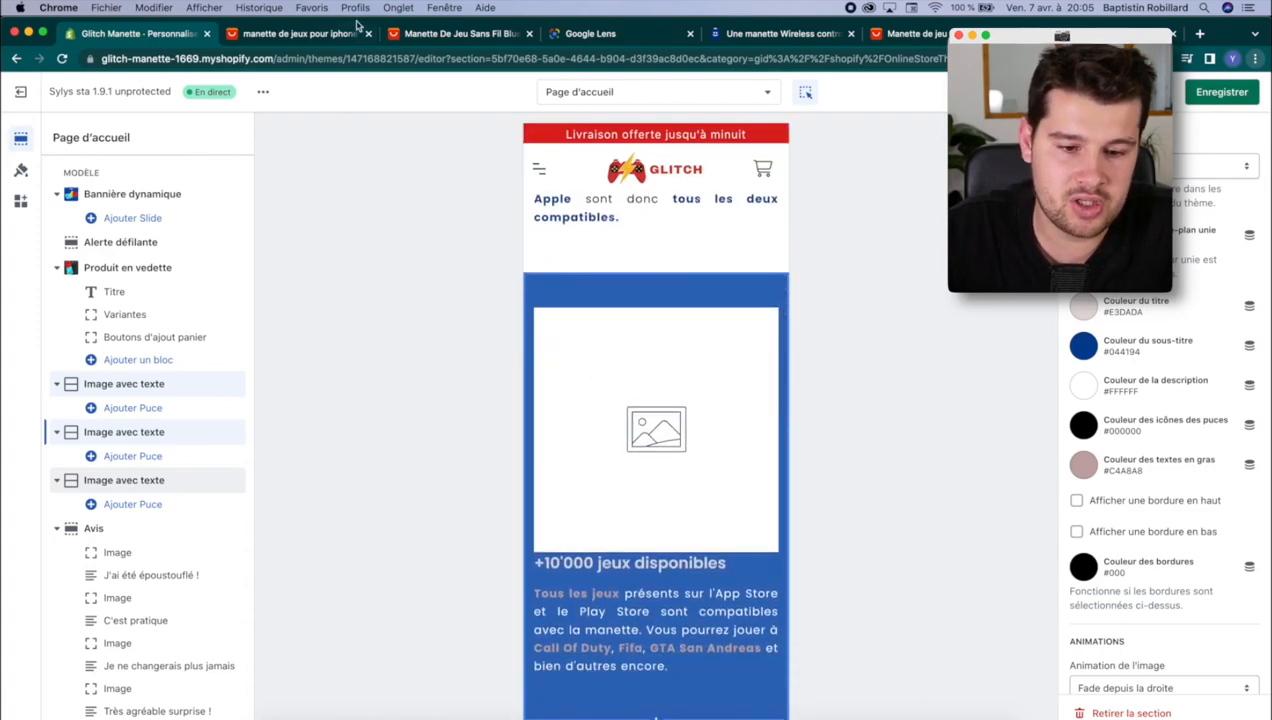
# Step: Switch to the Back Market Gamepad D3 listing, display the horizontal front-view controller photo and capture it as a screenshot
pyautogui.click(448, 36)
pyautogui.click(326, 38)
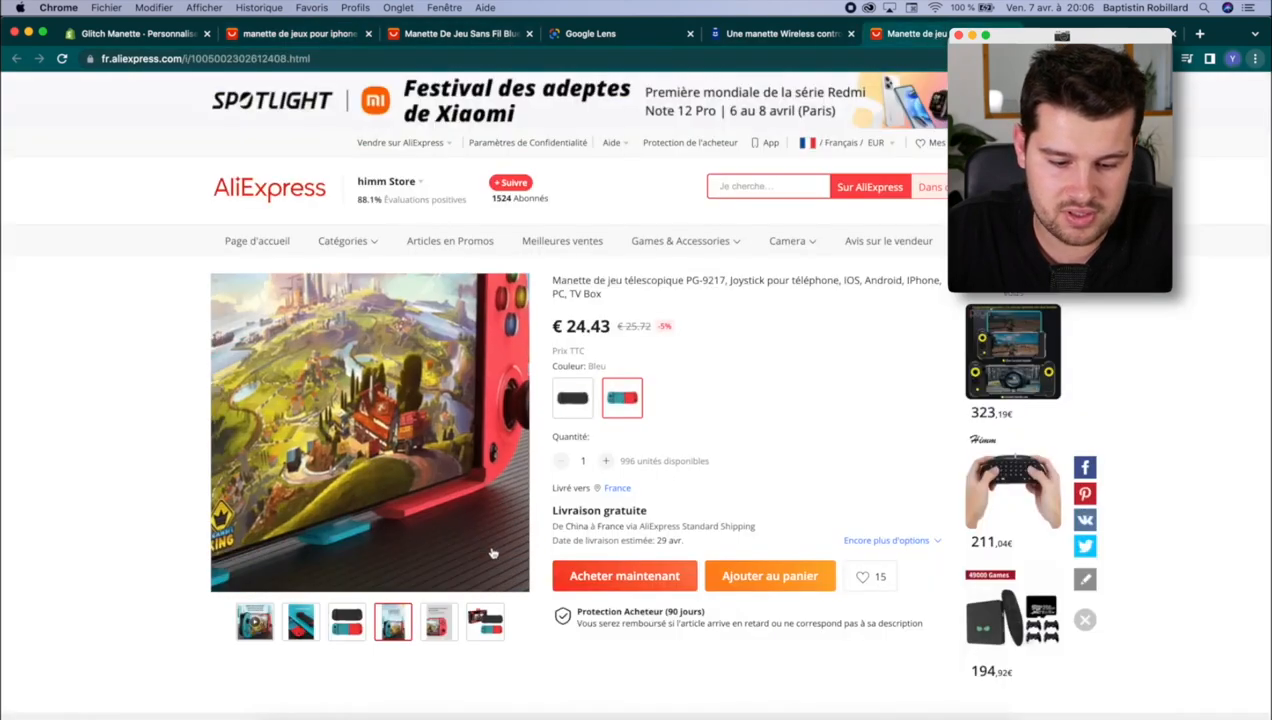
pyautogui.moveTo(490, 626)
pyautogui.hotkey('ctrl', 'Tab')
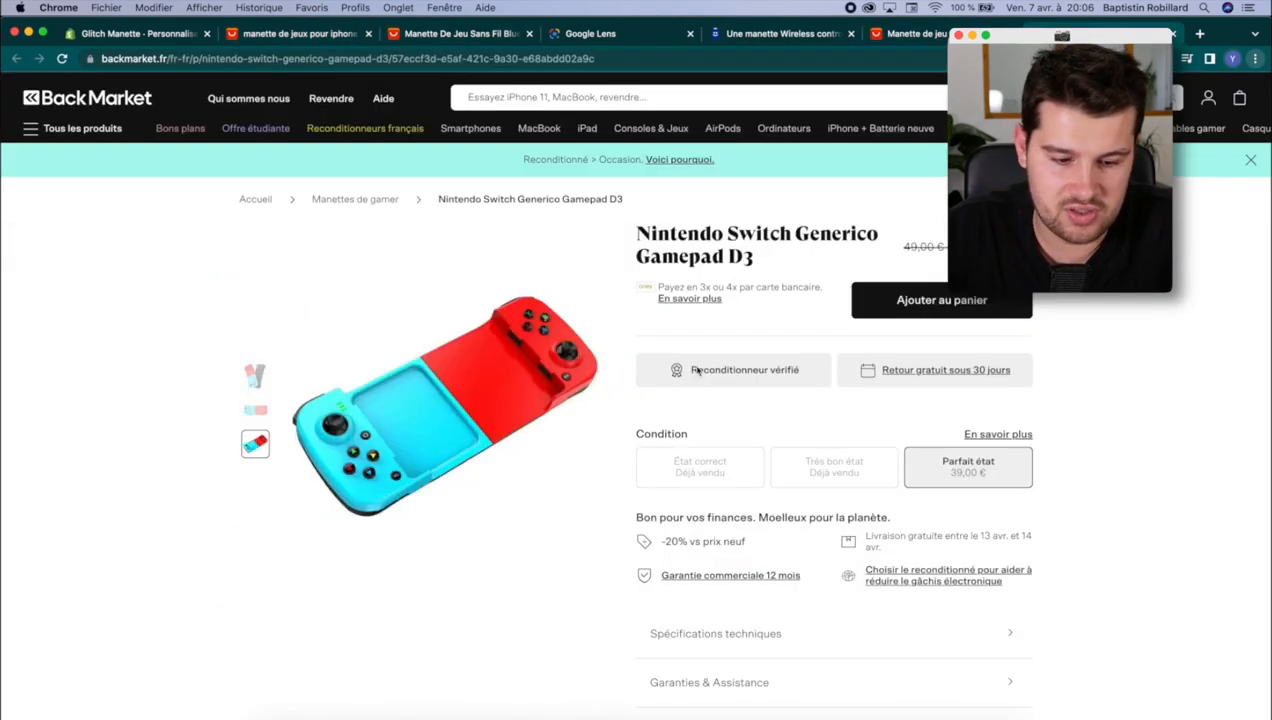
pyautogui.click(256, 405)
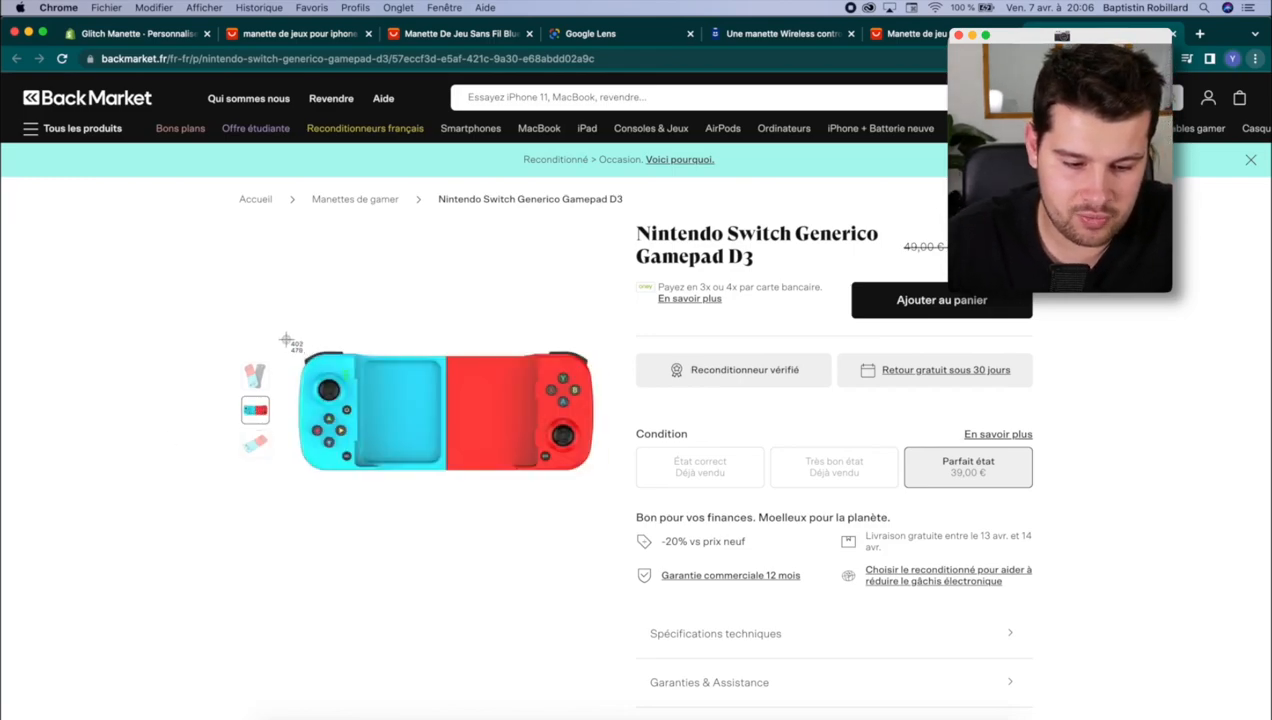
pyautogui.moveTo(286, 339); pyautogui.dragTo(411, 424)
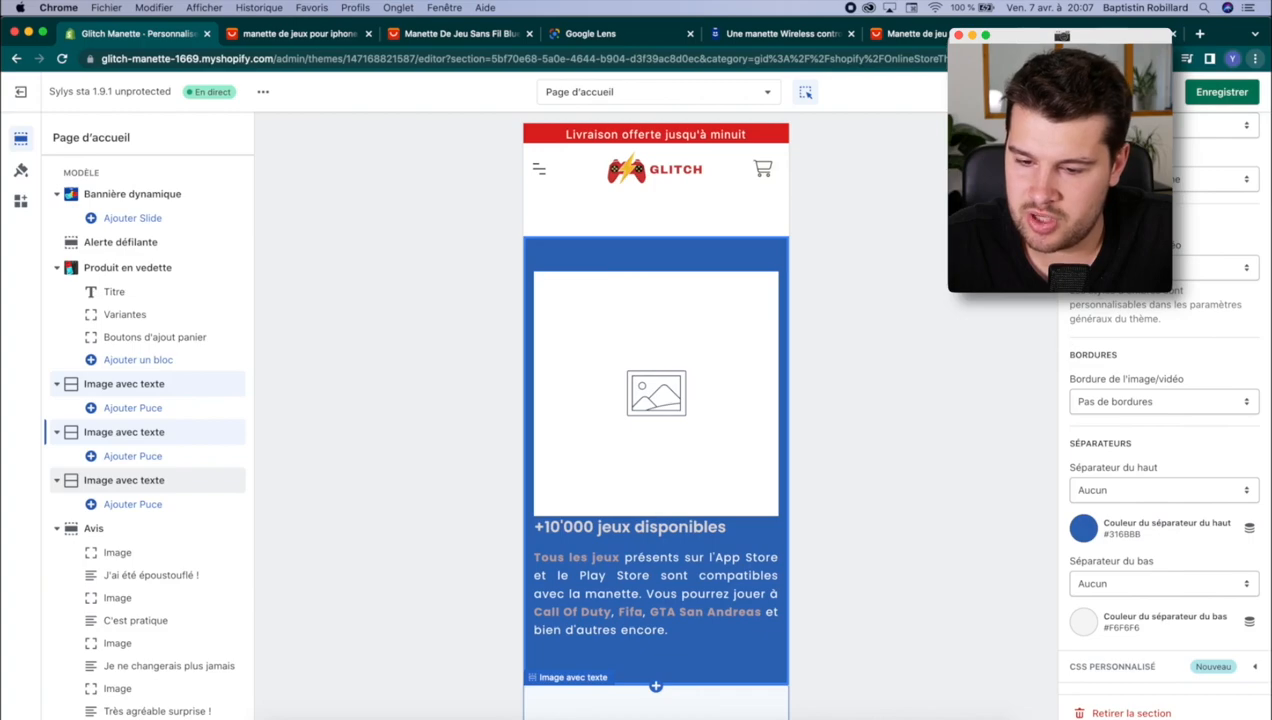
# Step: Upload the front-view controller screenshot and use it as both the desktop and mobile image of the "+10'000 jeux disponibles" section
pyautogui.scroll(10, 1160, 420)
pyautogui.scroll(-5, 1150, 458)
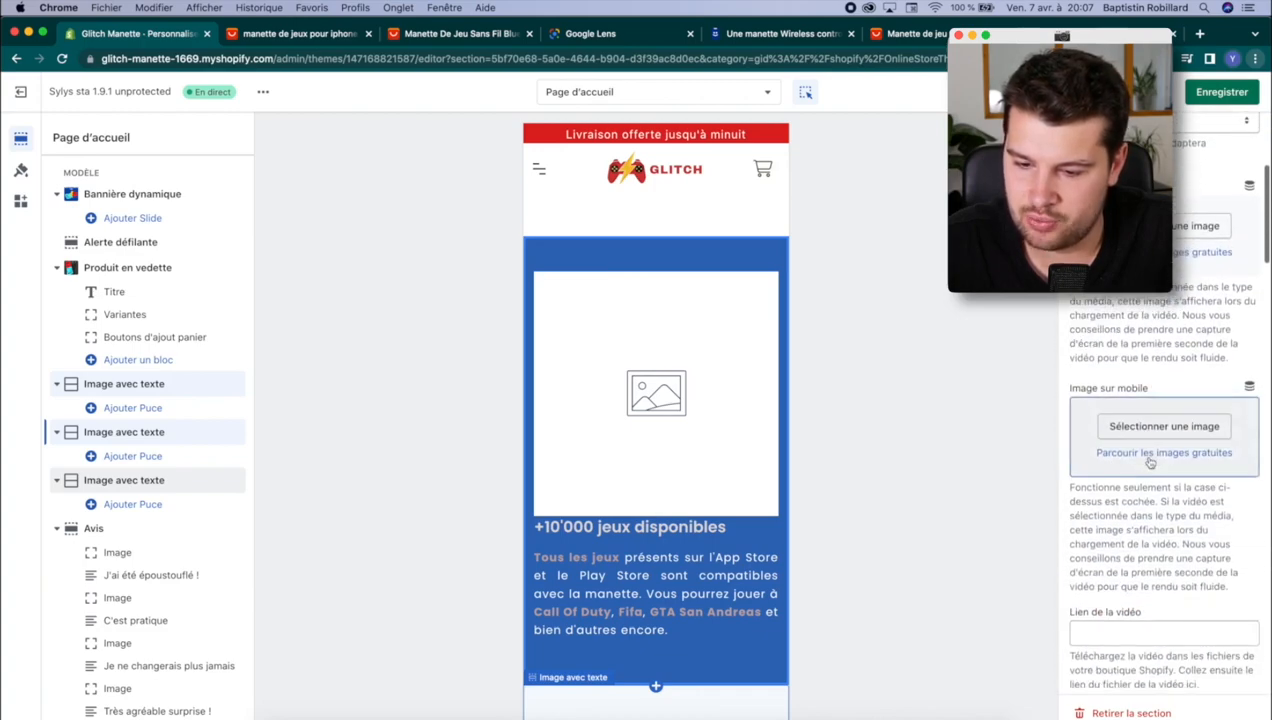
pyautogui.click(1164, 420)
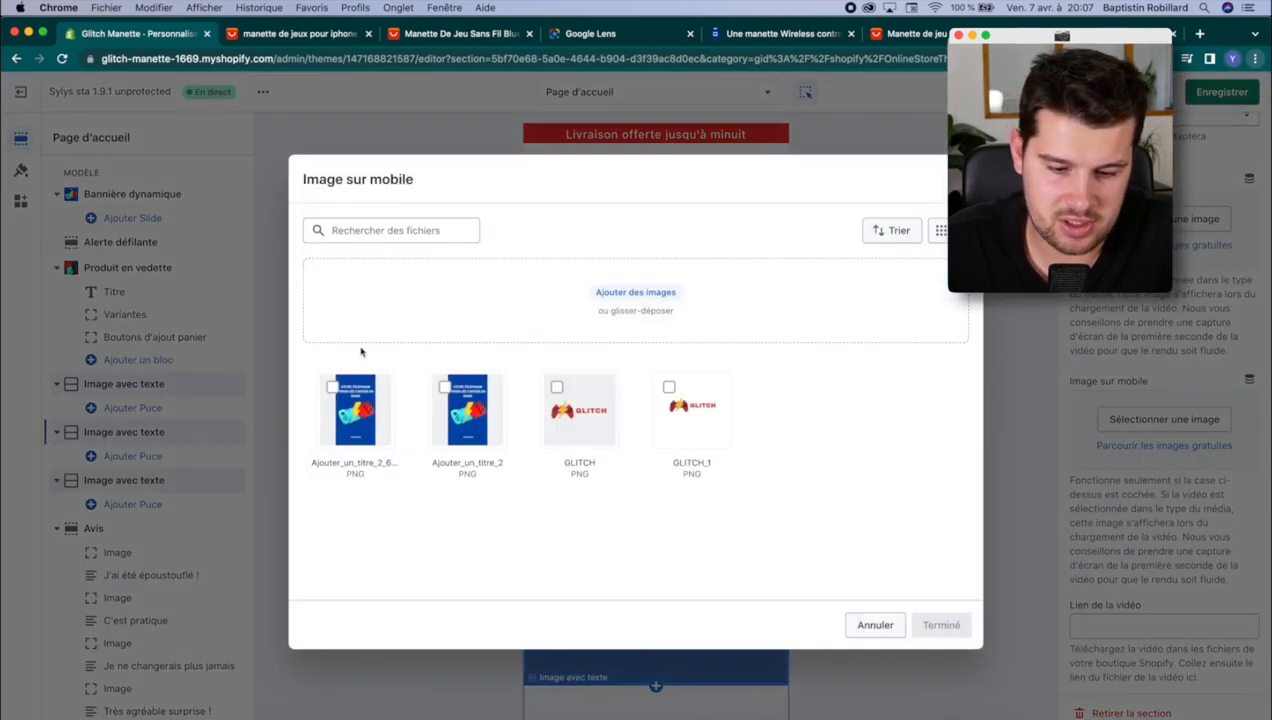
pyautogui.press('F11')
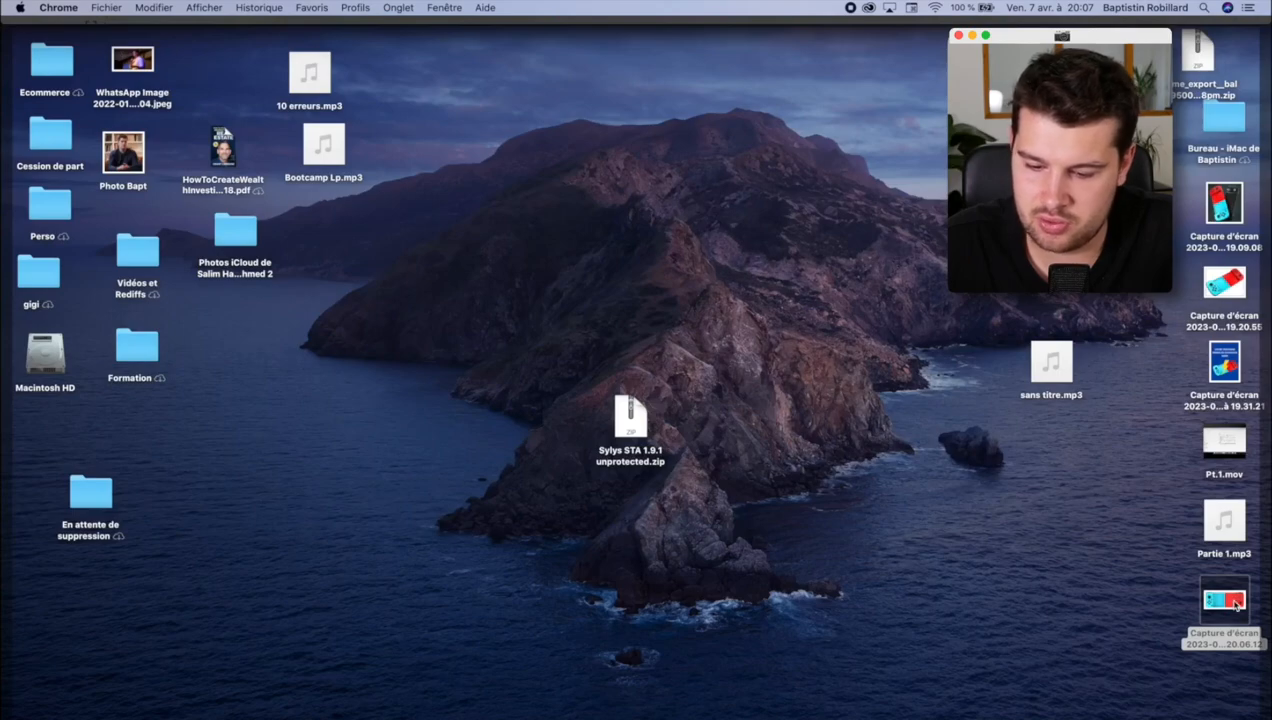
pyautogui.press('F11')
pyautogui.moveTo(1235, 604); pyautogui.dragTo(740, 270)
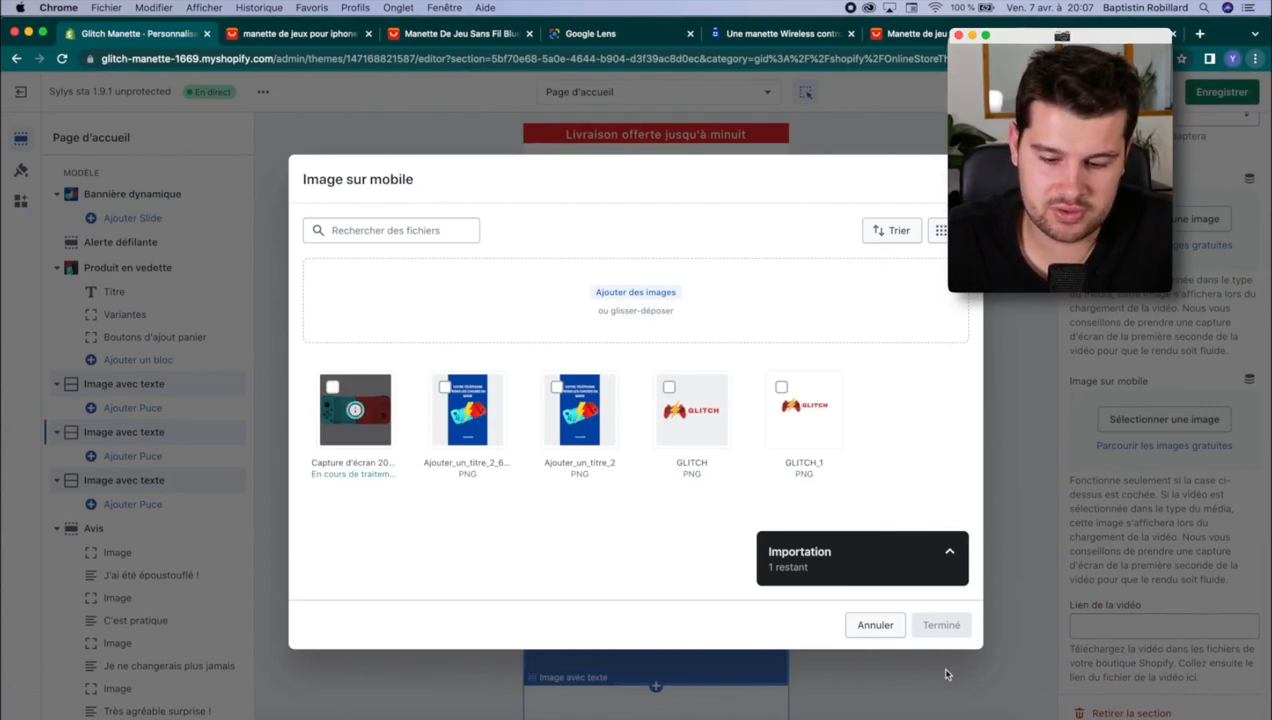
pyautogui.click(350, 411)
pyautogui.click(941, 625)
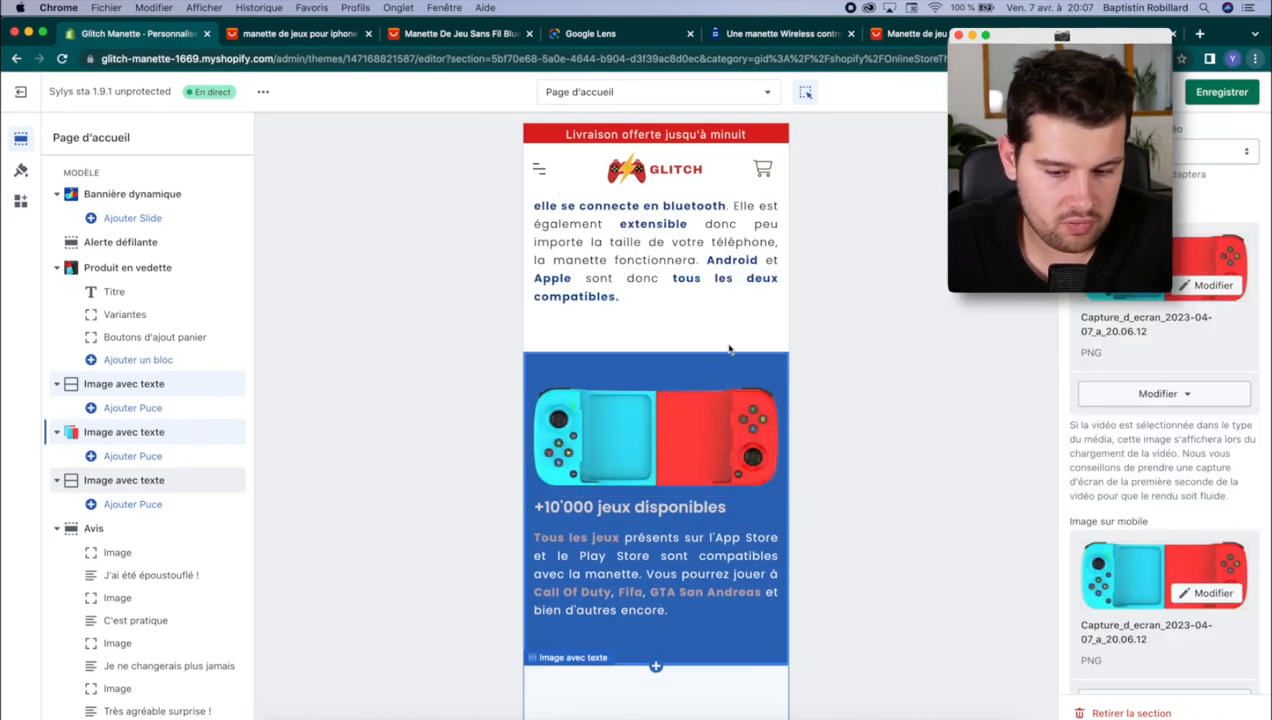
# Step: Keep the section's image without borders and set its upper separator to "Ligne droite inversée"
pyautogui.scroll(-15, 1158, 522)
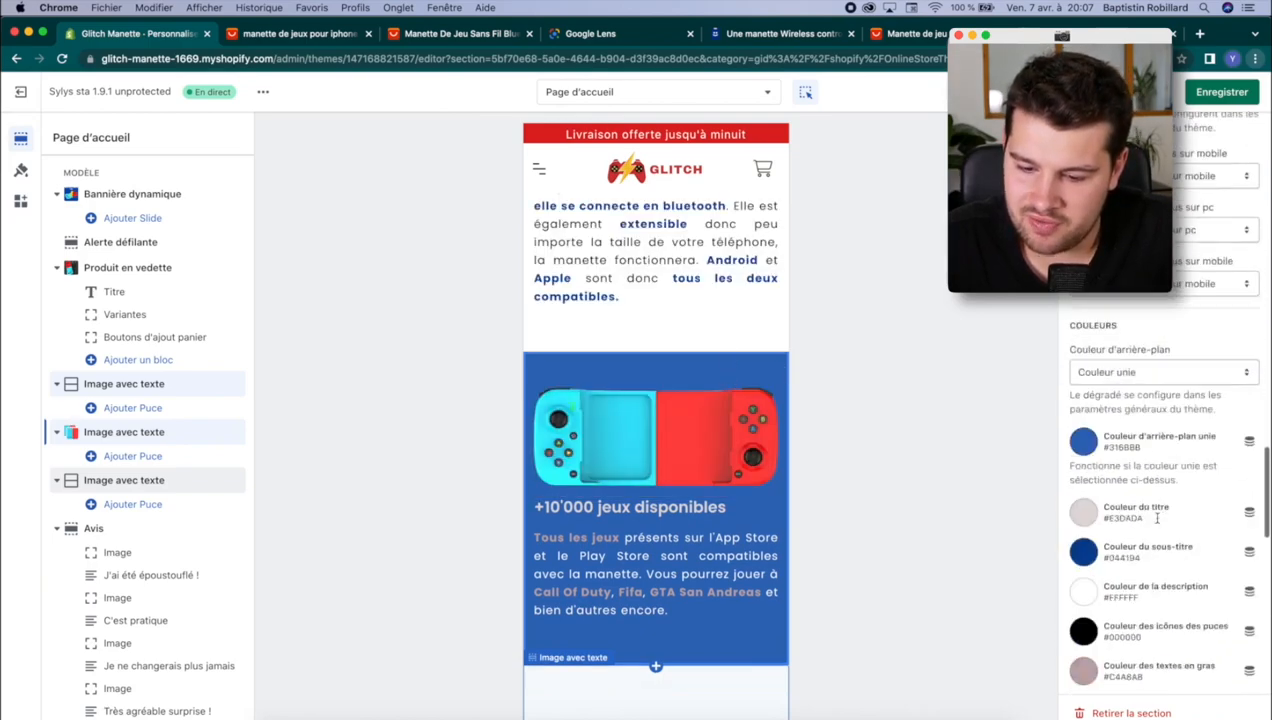
pyautogui.scroll(-4, 1158, 522)
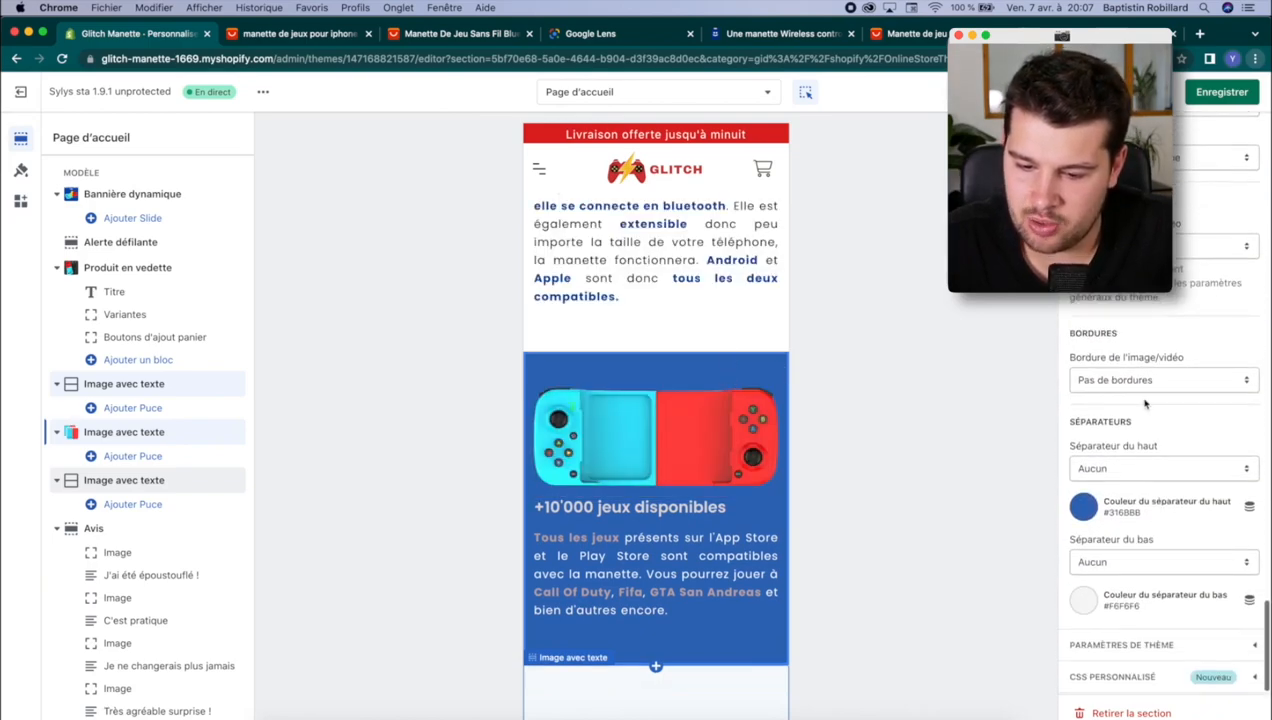
pyautogui.click(1140, 382)
pyautogui.click(1130, 350)
pyautogui.scroll(-1, 1138, 438)
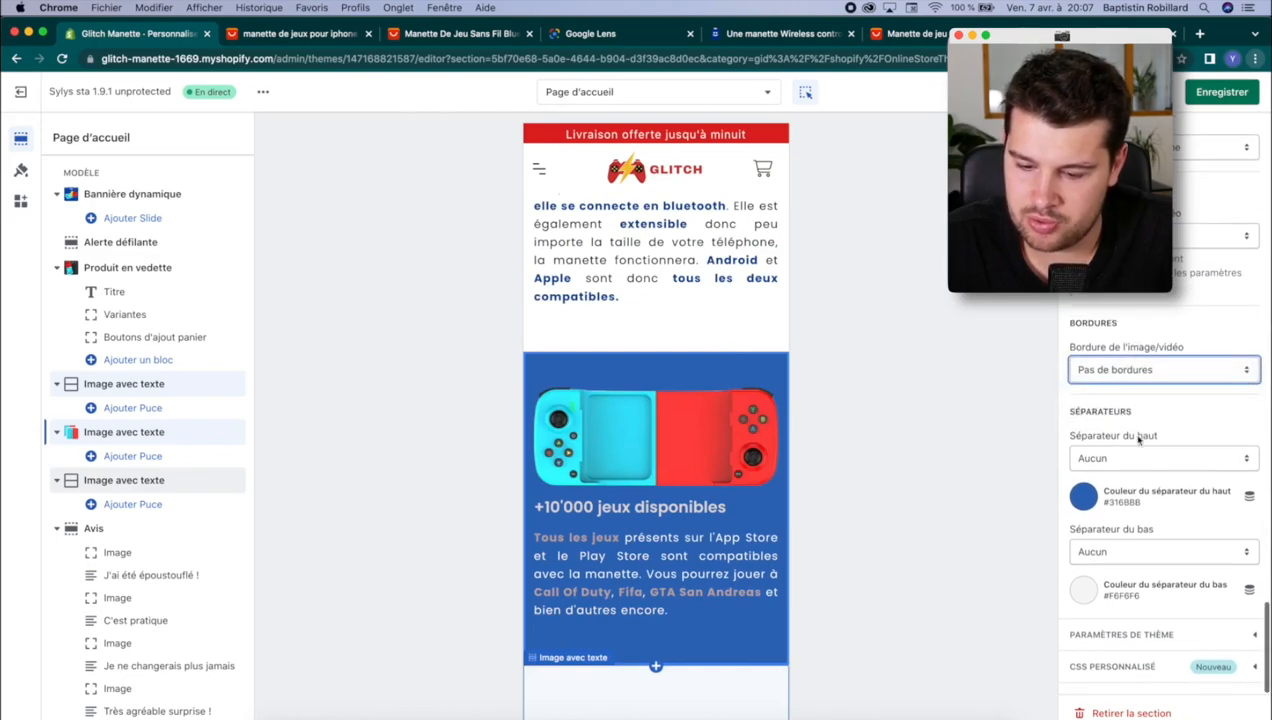
pyautogui.click(1112, 457)
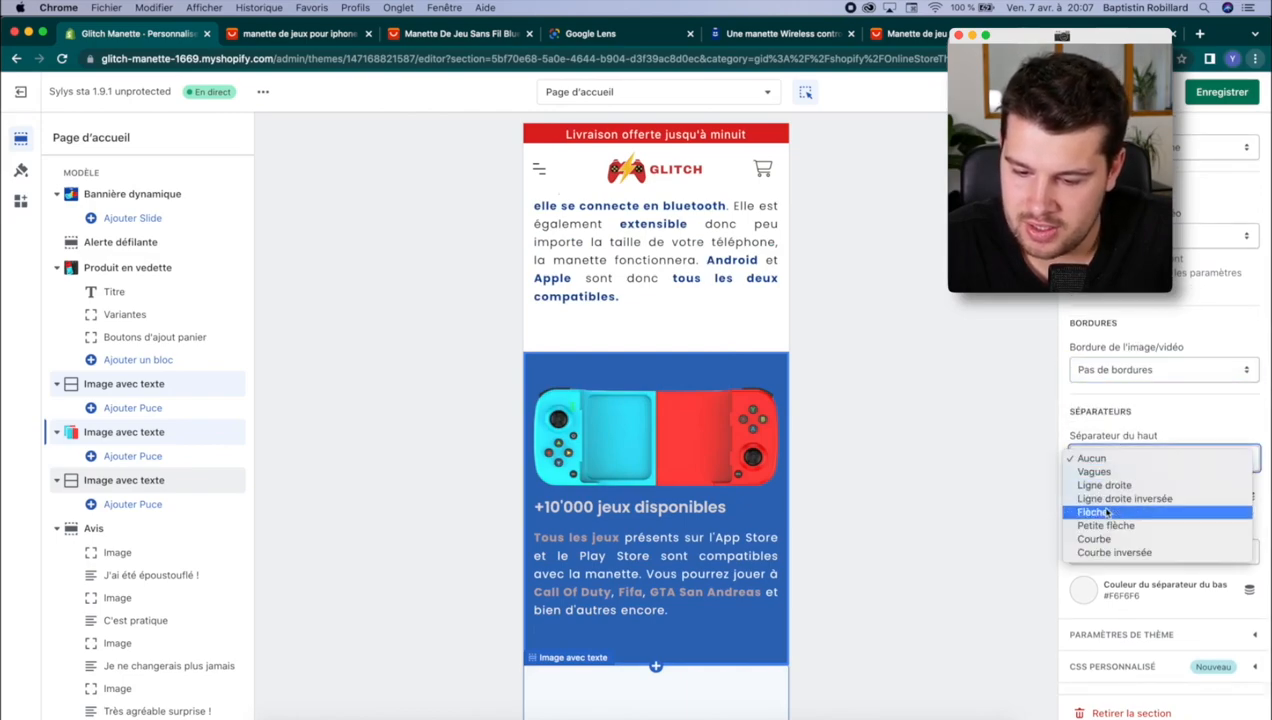
pyautogui.click(1105, 485)
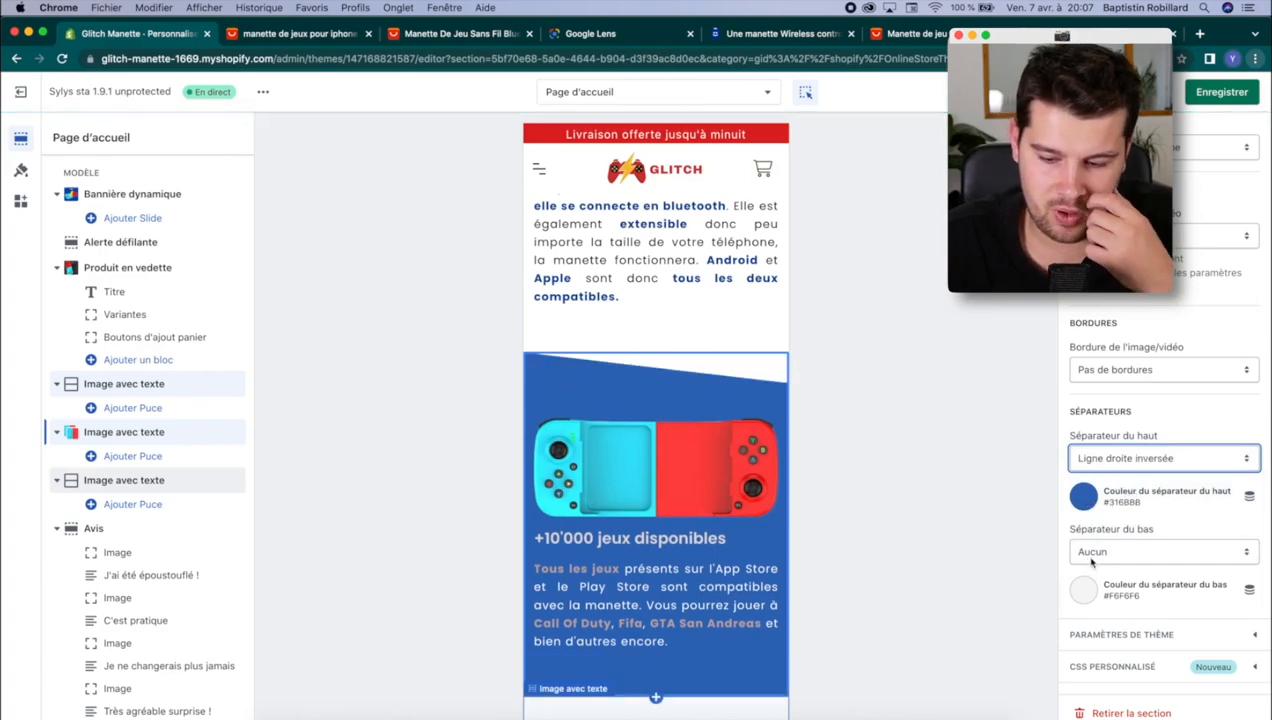
# Step: Set the section's lower separator to "Ligne droite" with the blue colour #316BBB
pyautogui.click(1090, 559)
pyautogui.click(1105, 582)
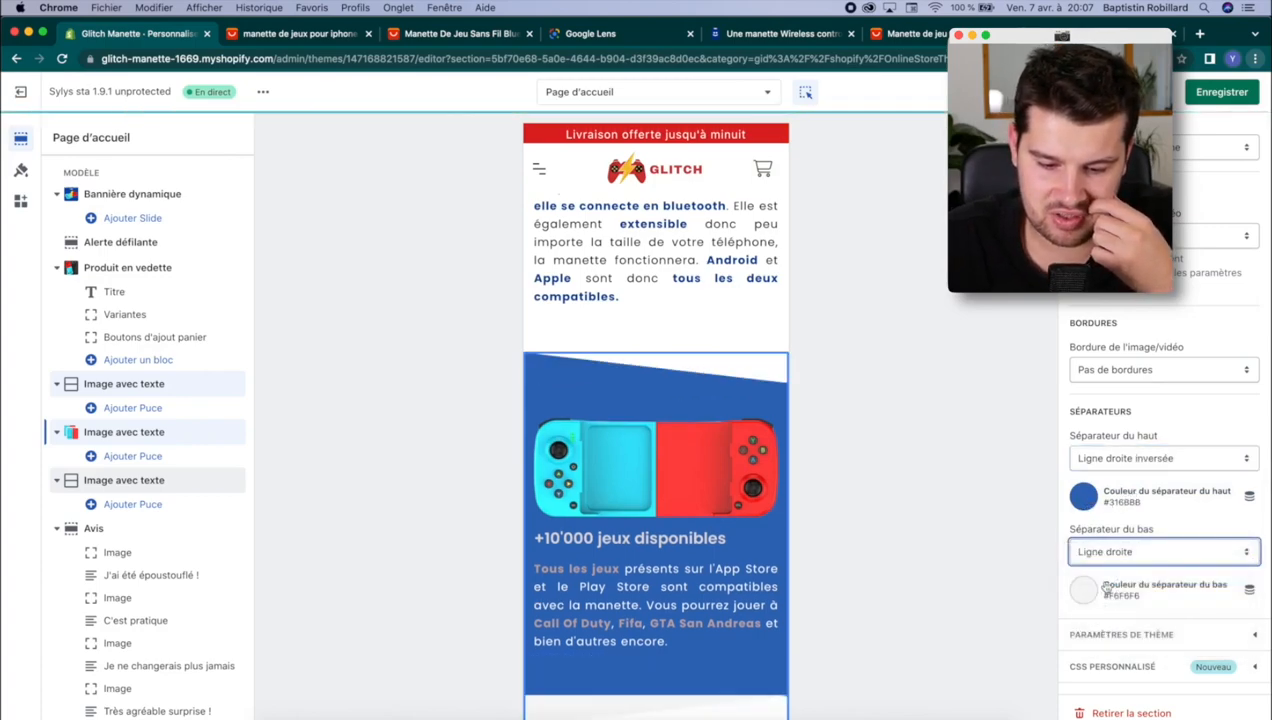
pyautogui.click(1083, 592)
pyautogui.click(1085, 480)
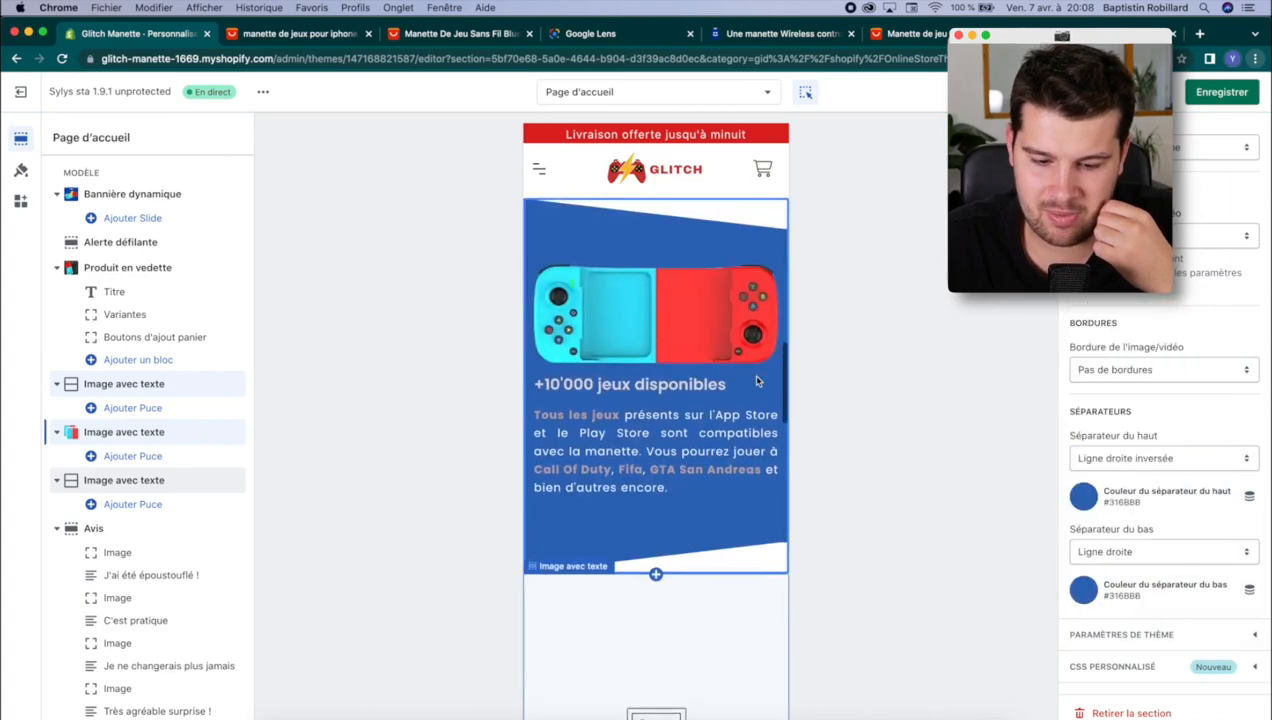
# Step: Check how the blue section's slanted separators and controller image fit with the neighbouring sections in the mobile preview
pyautogui.scroll(5, 757, 381)
pyautogui.scroll(-5, 757, 381)
pyautogui.scroll(-3, 757, 381)
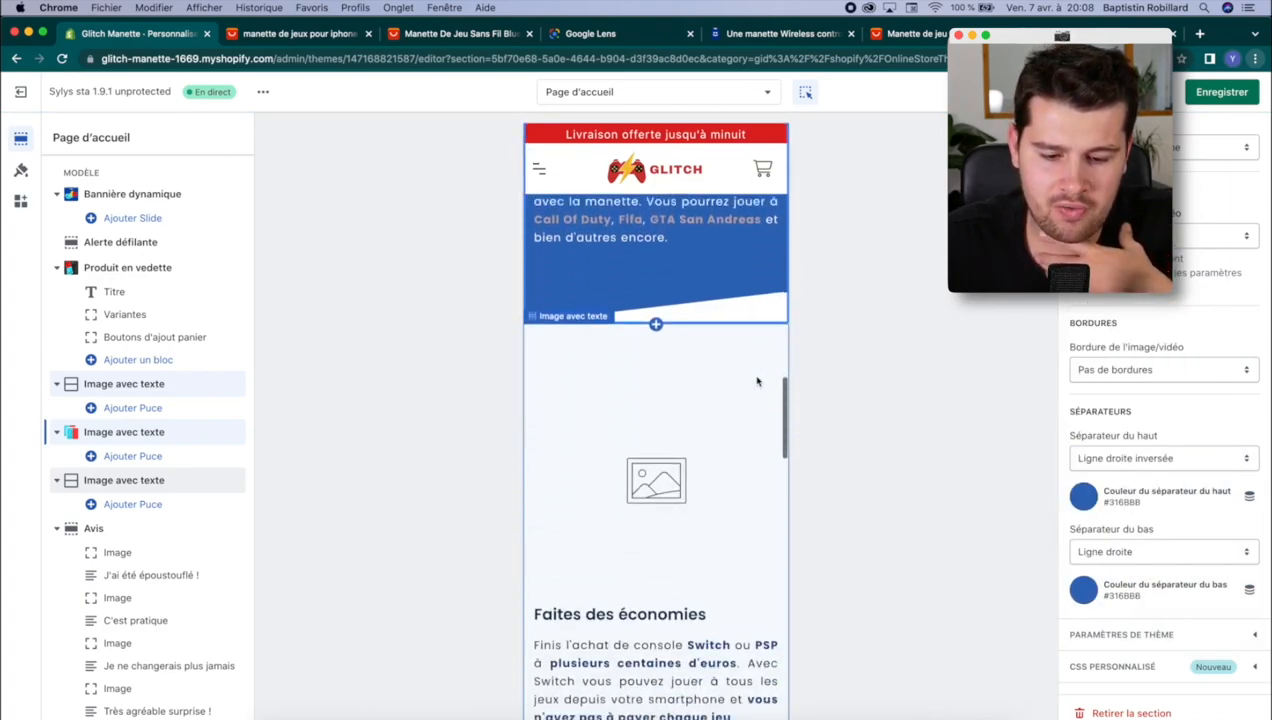
pyautogui.scroll(8, 757, 381)
pyautogui.scroll(-10, 757, 381)
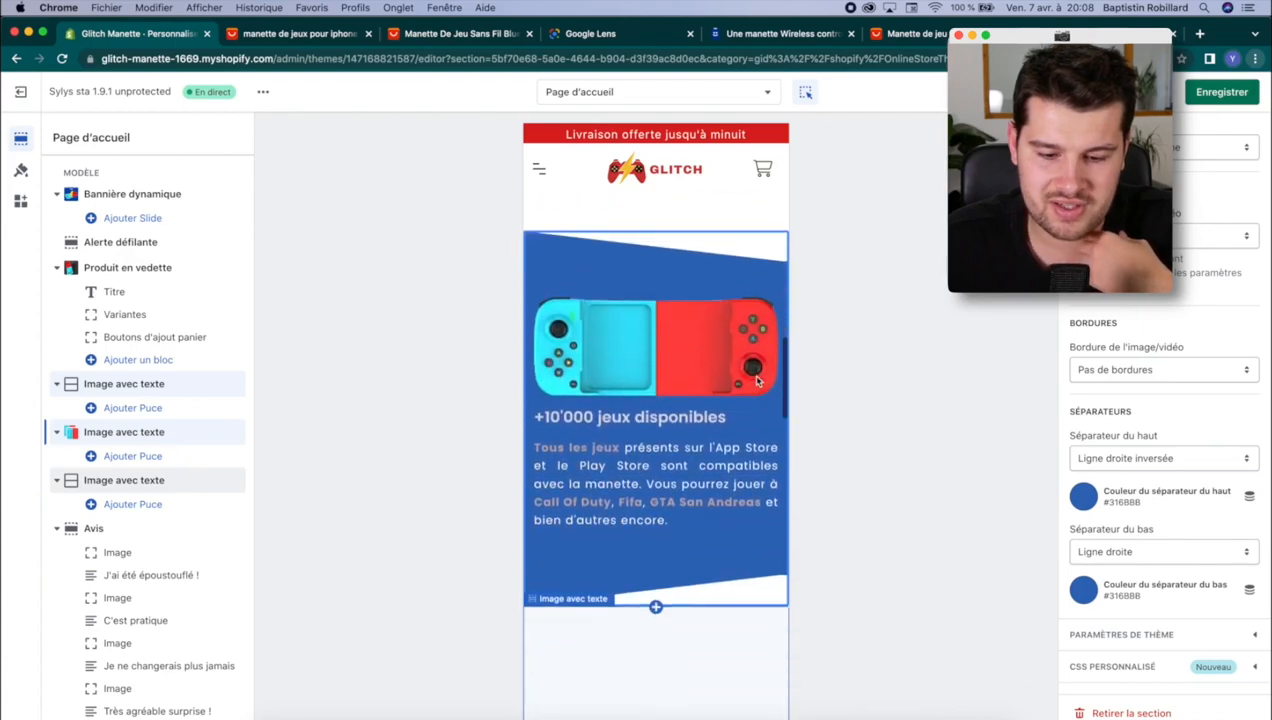
pyautogui.scroll(12, 757, 381)
pyautogui.scroll(-6, 757, 381)
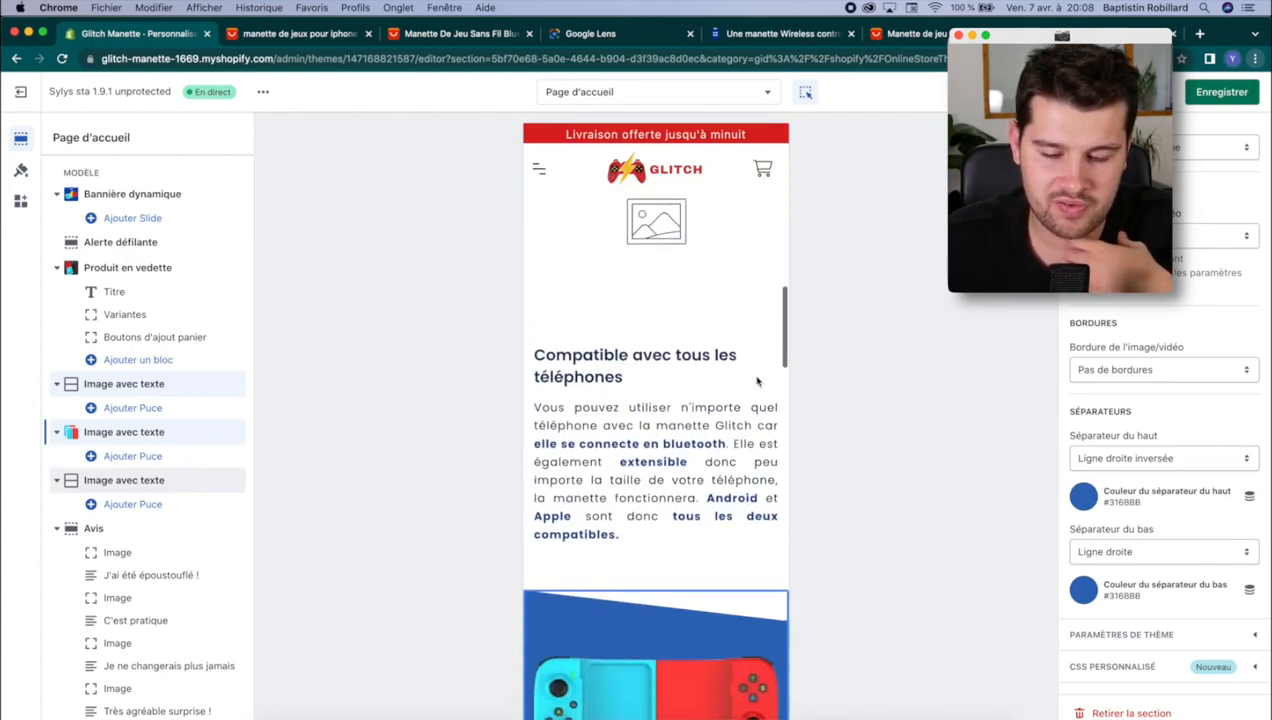
pyautogui.scroll(6, 757, 381)
pyautogui.scroll(-2, 757, 381)
pyautogui.scroll(-2, 757, 381)
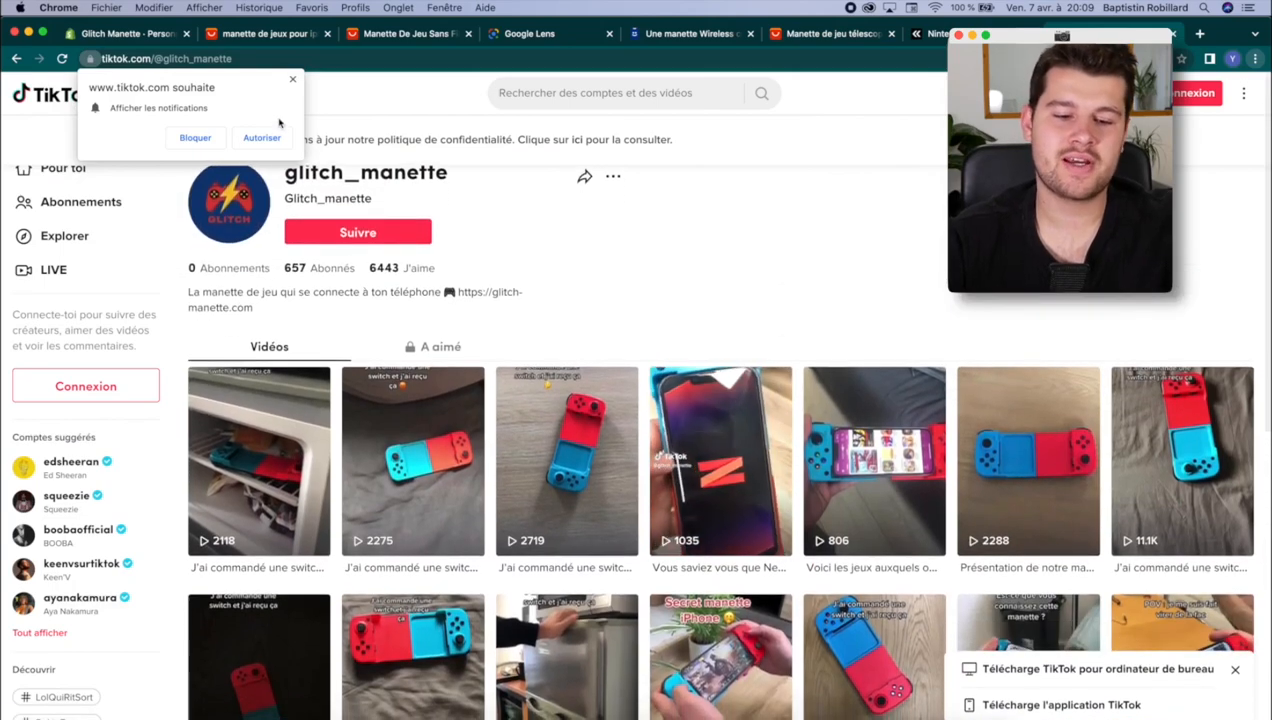
# Step: Browse the videos on the glitch_manette TikTok profile, and search for snaptik in a new tab to open the SnapTik site
pyautogui.scroll(-10, 744, 460)
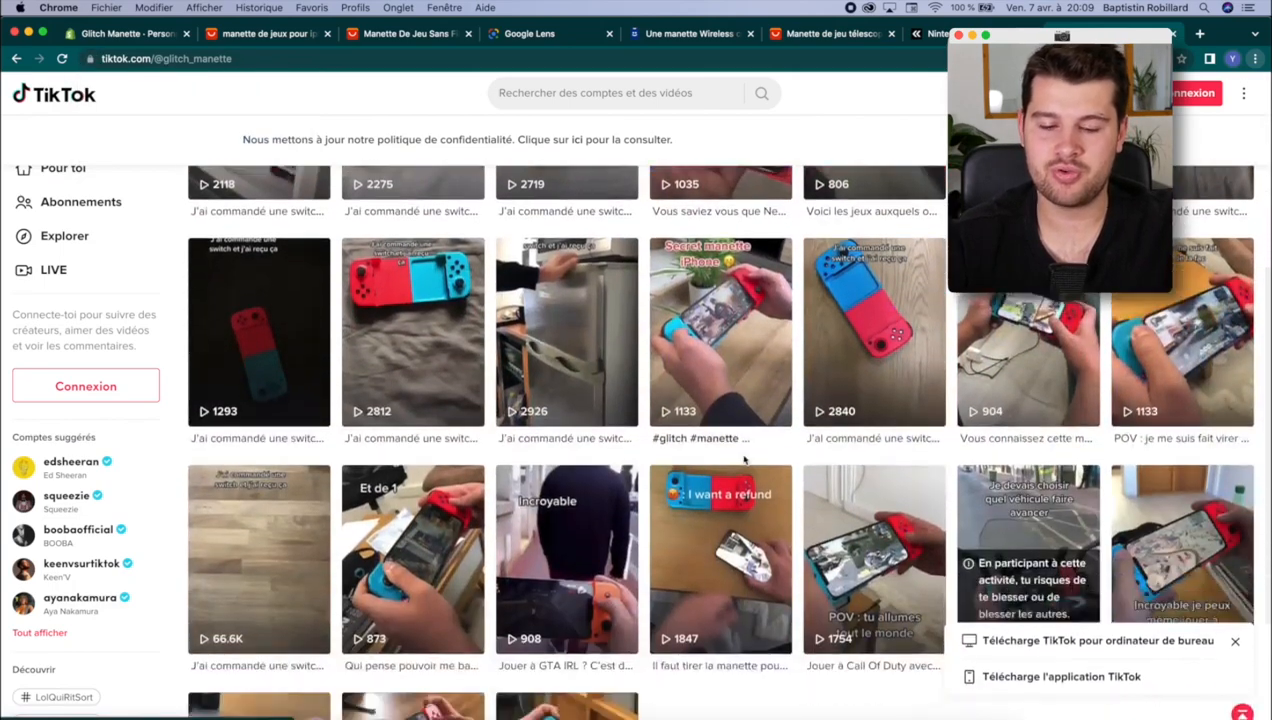
pyautogui.scroll(10, 1027, 524)
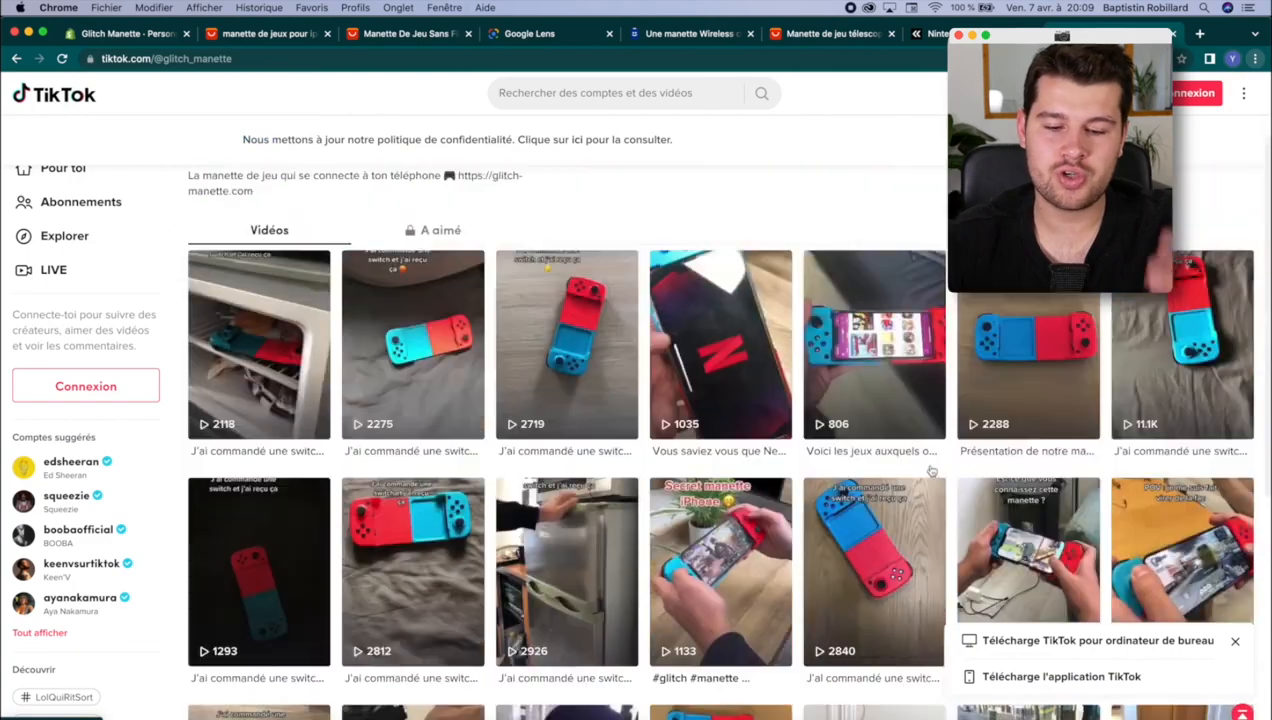
pyautogui.scroll(-10, 1136, 418)
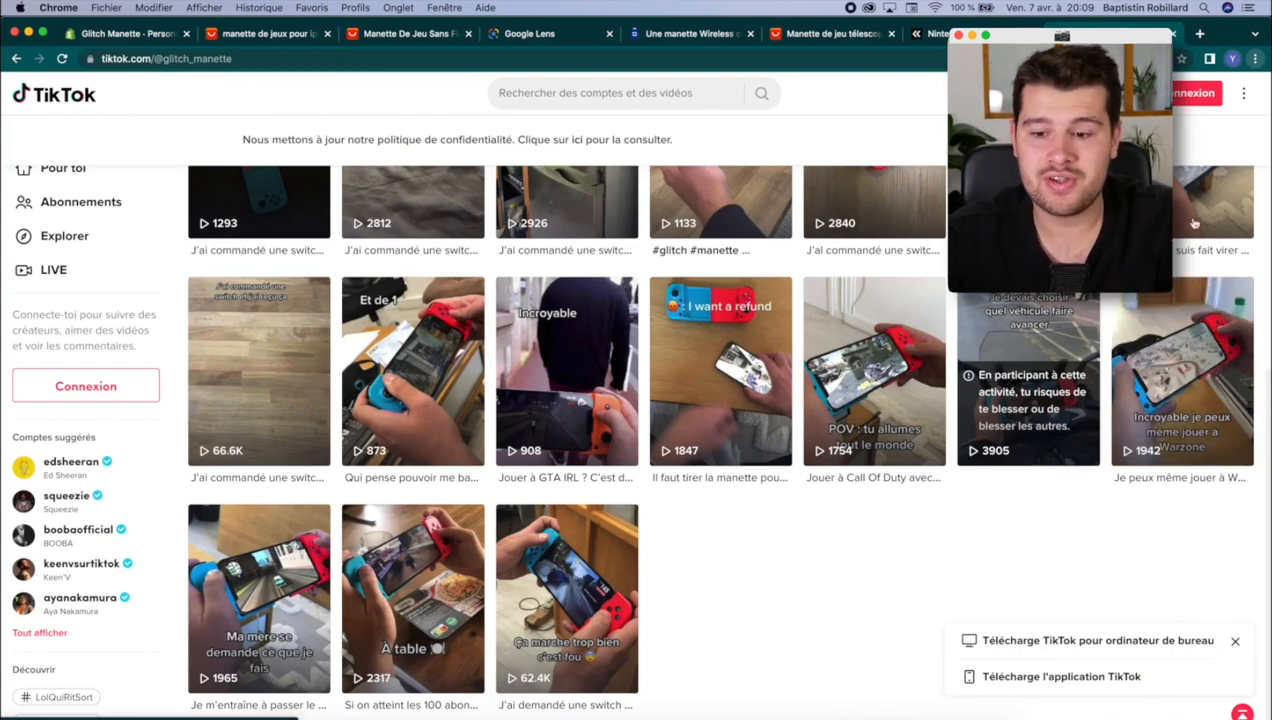
pyautogui.click(1199, 33)
pyautogui.write('snaptik')
pyautogui.press('Return')
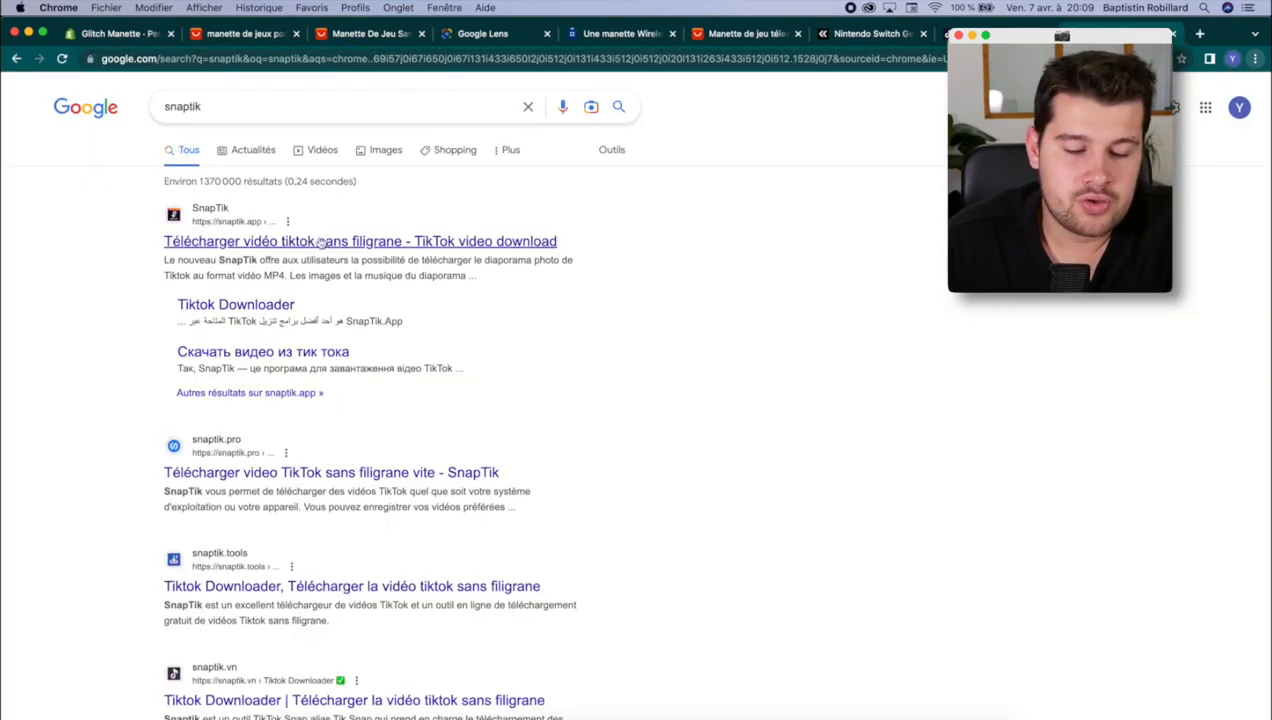
pyautogui.click(372, 240)
# Step: Download the glitch_manette TikTok video about playing Warzone through SnapTik using the video's copied link
pyautogui.click(943, 34)
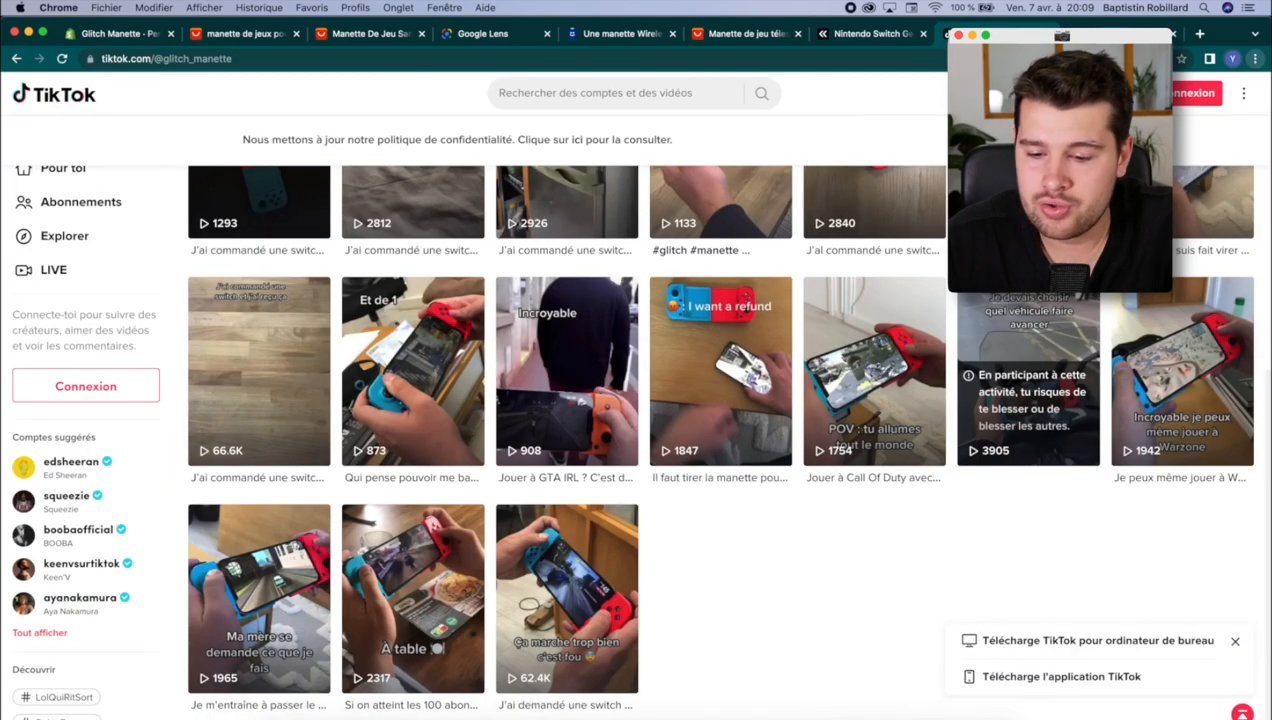
pyautogui.click(1192, 367)
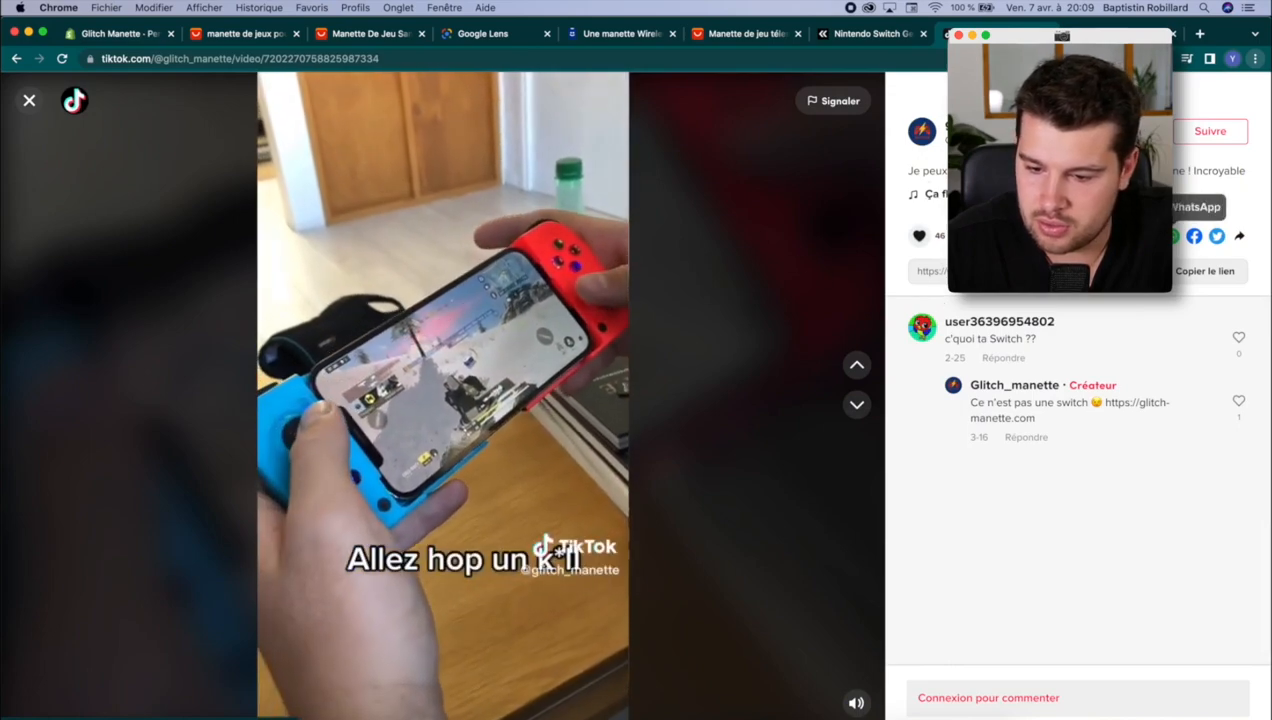
pyautogui.moveTo(1240, 238)
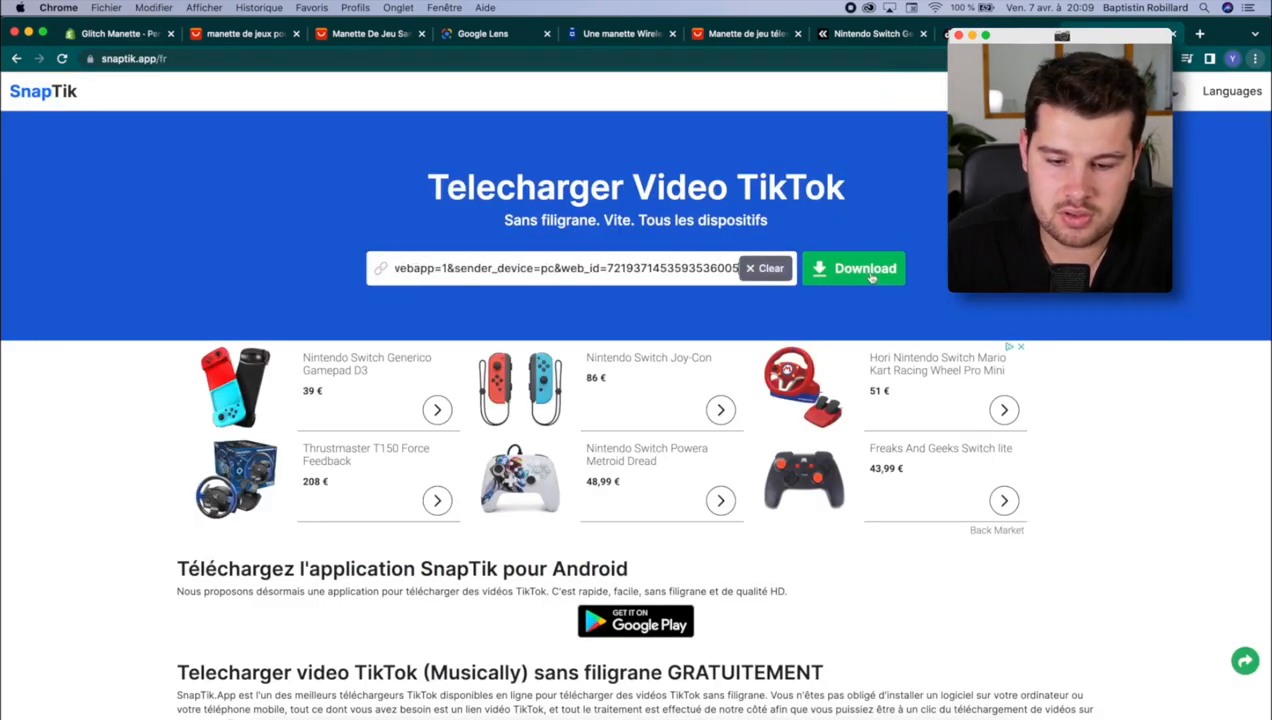
pyautogui.click(869, 272)
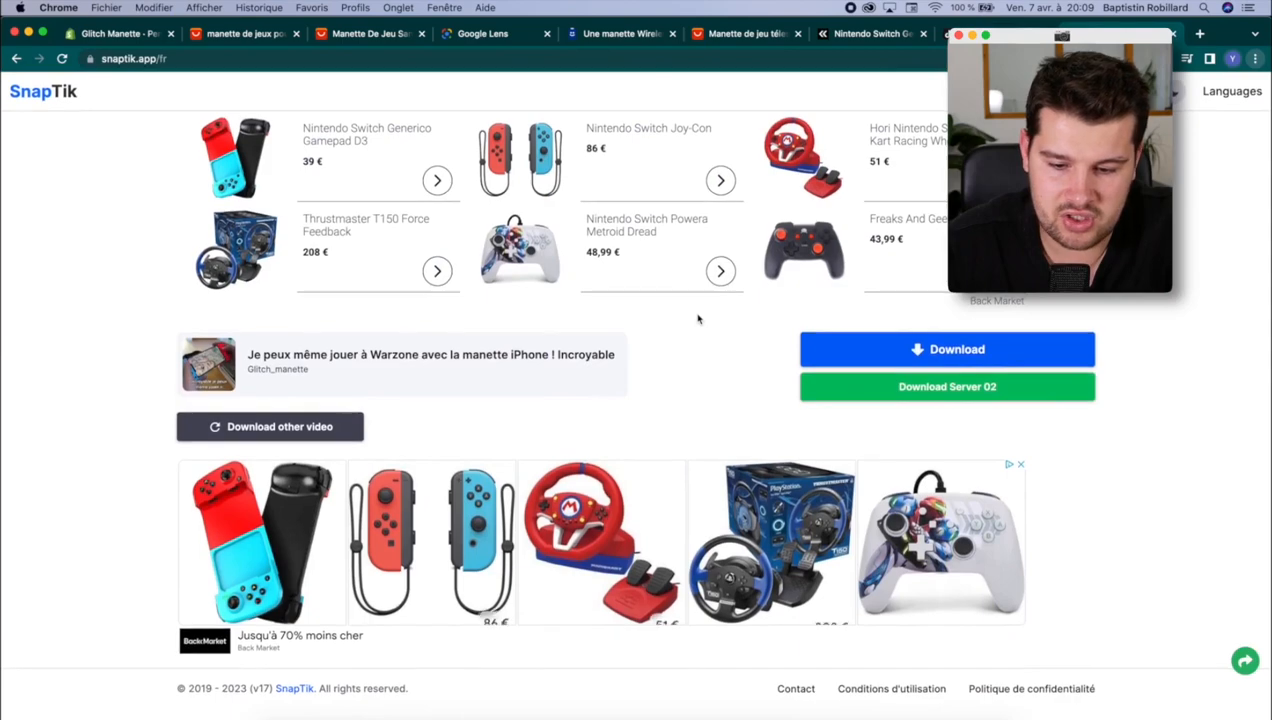
pyautogui.click(876, 377)
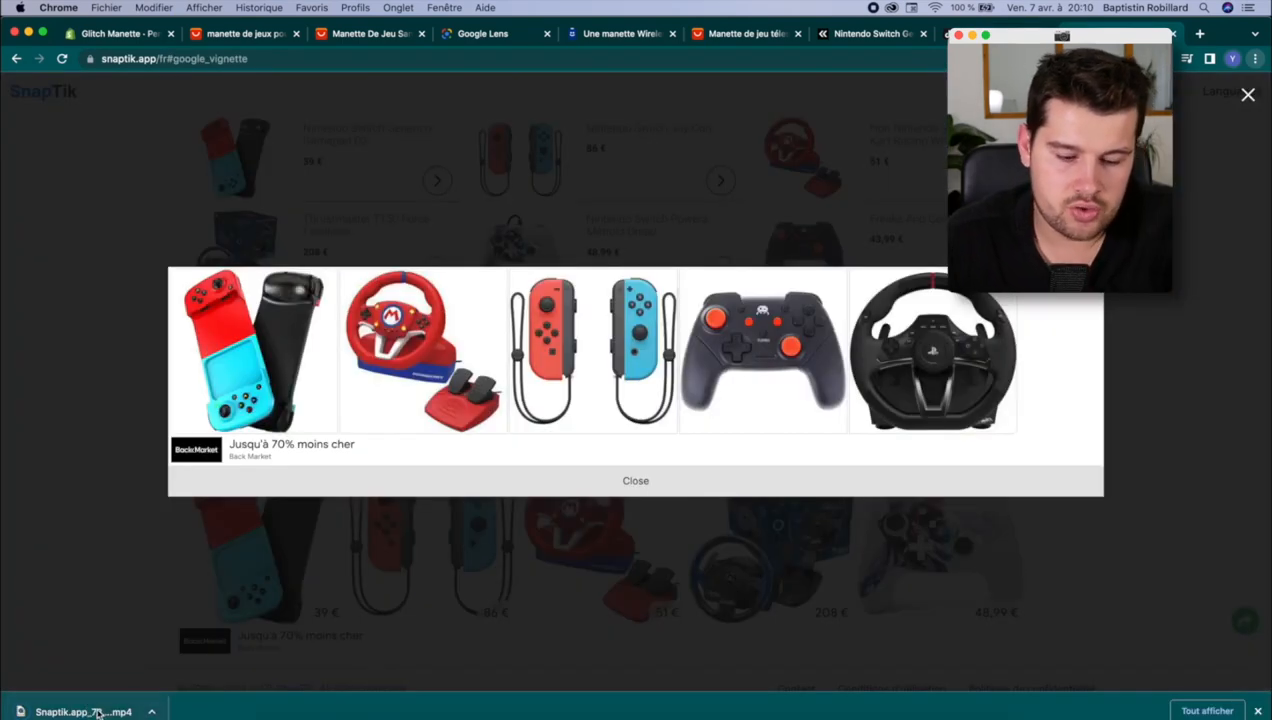
# Step: Search the web for "raccourcir une vidéo en ligne" in a new tab and open the Online Video Cutter site
pyautogui.click(1199, 33)
pyautogui.write('ra')
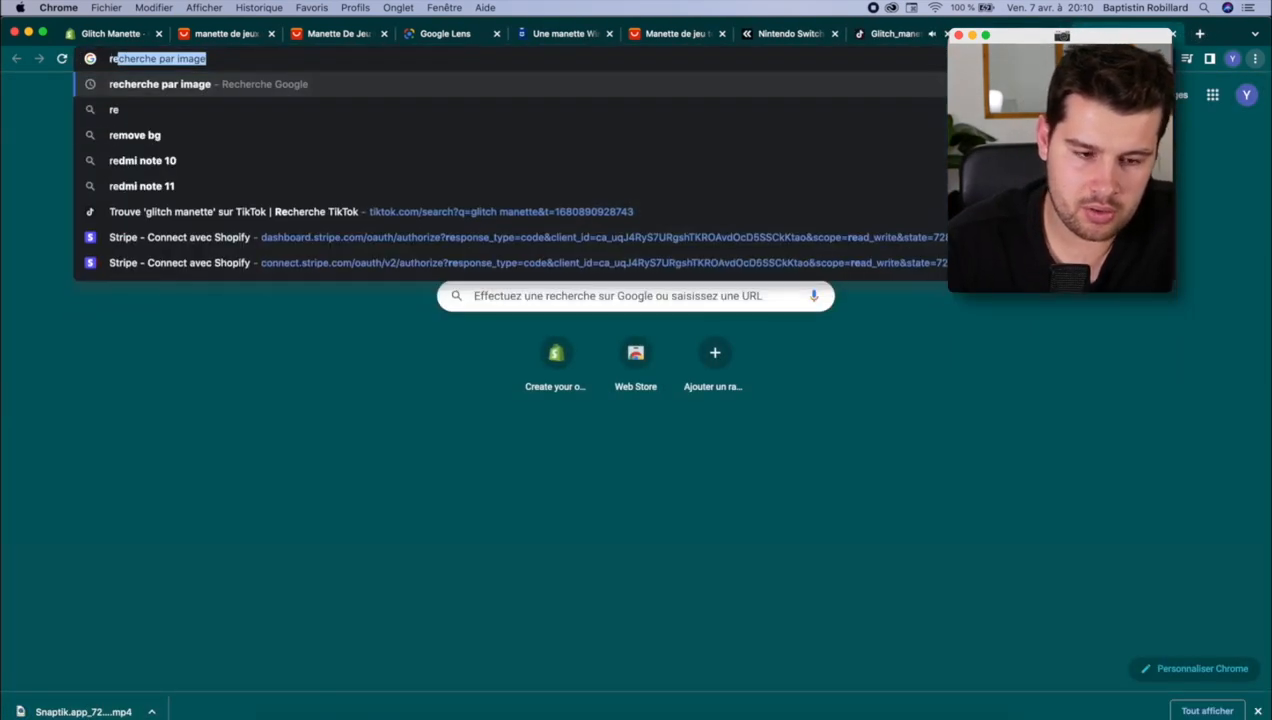
pyautogui.write('ccourcir une vidéo en ligne')
pyautogui.press('Return')
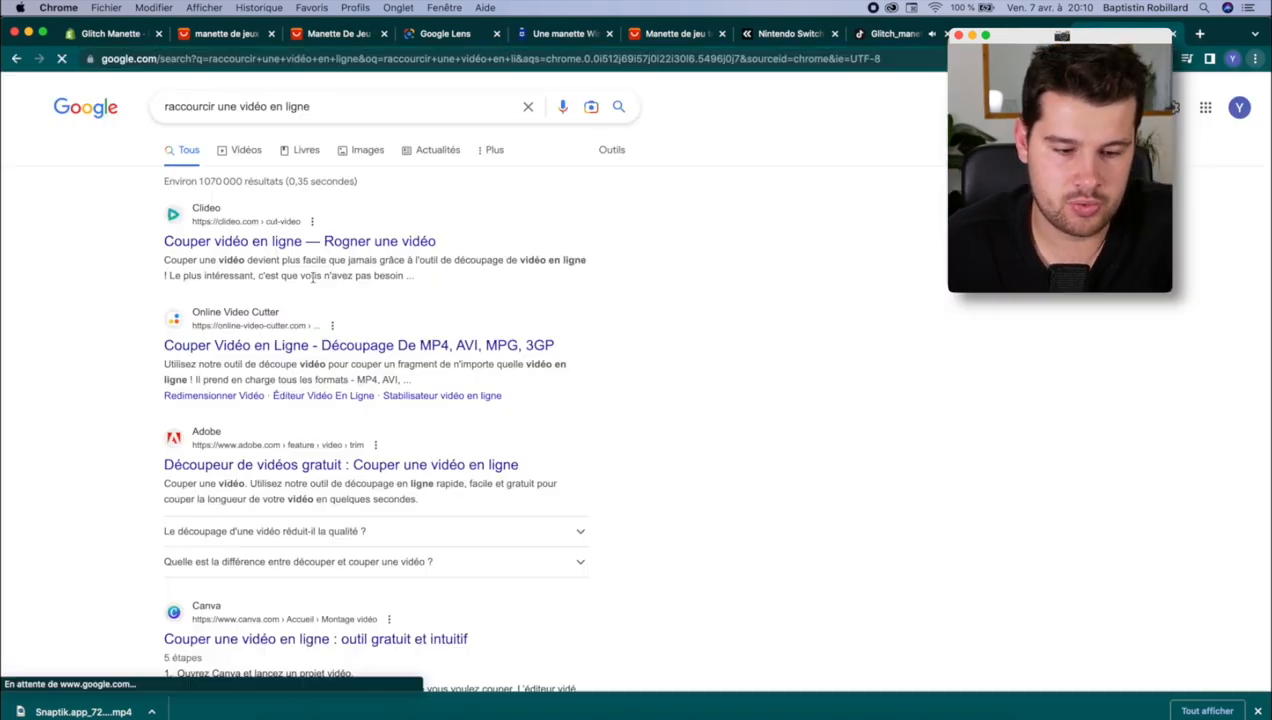
pyautogui.click(291, 345)
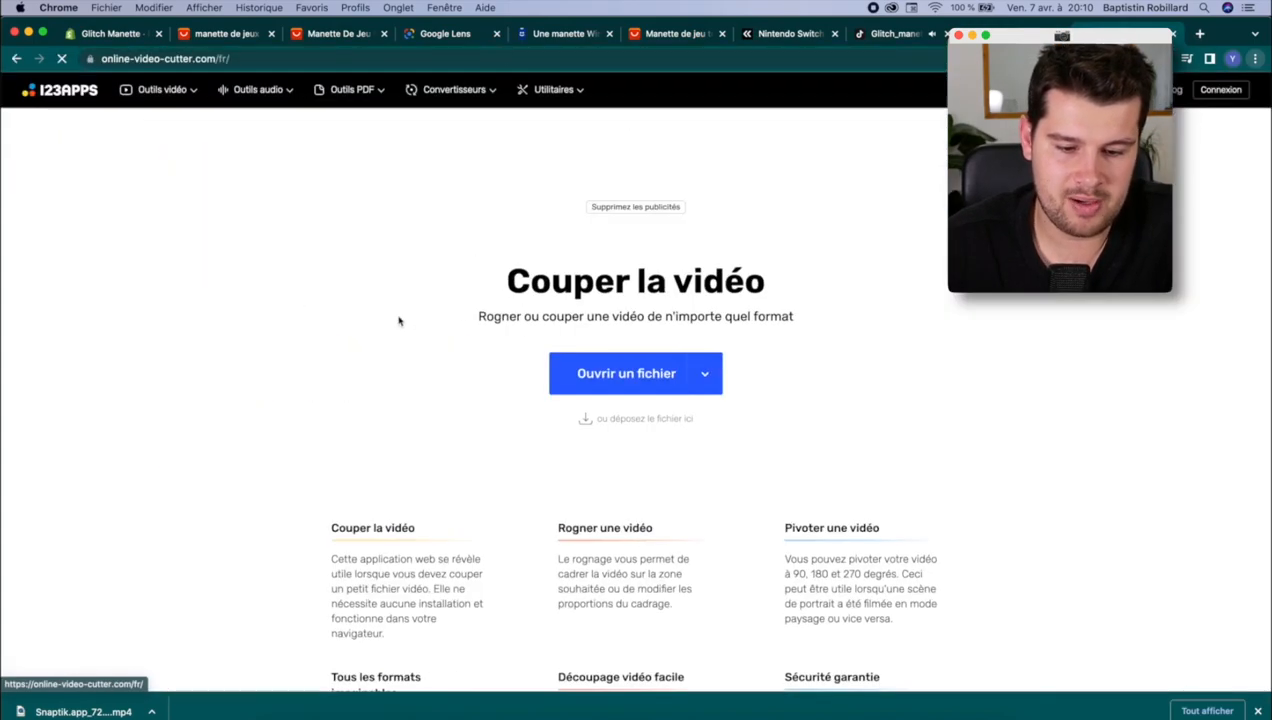
# Step: Load the newly downloaded Snaptik.app MP4 from the Téléchargements folder into the video cutter
pyautogui.click(601, 386)
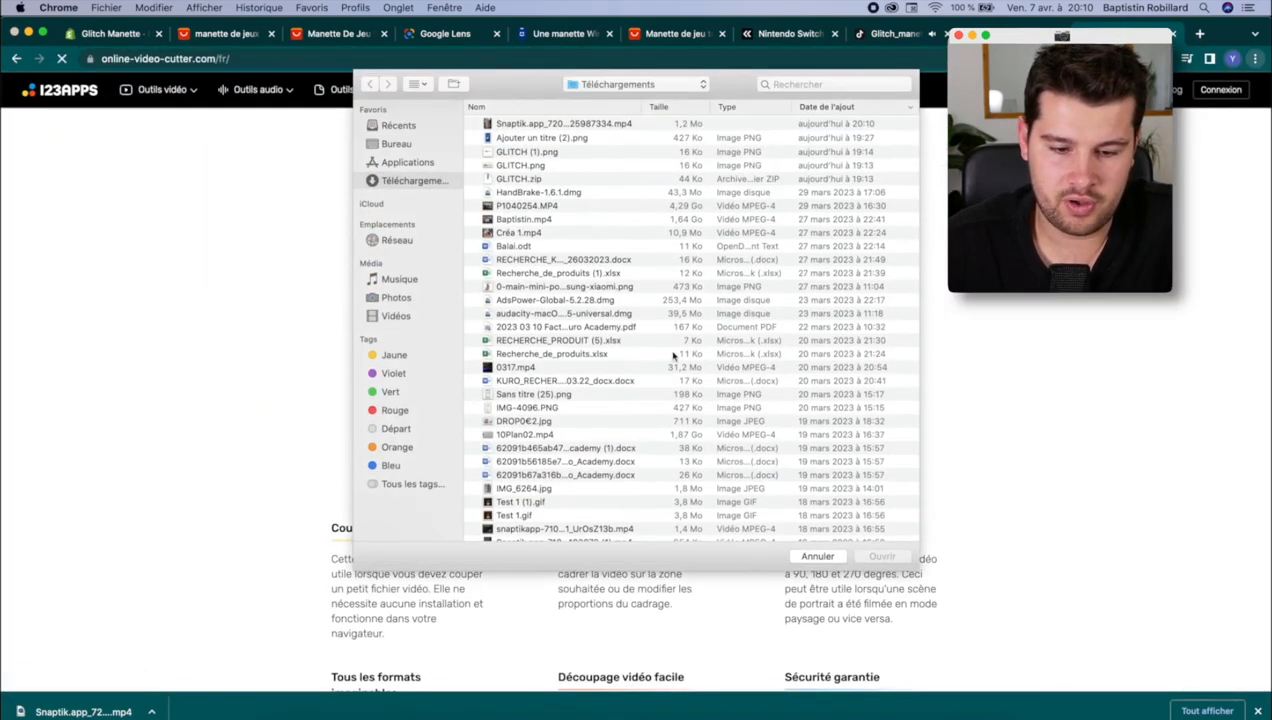
pyautogui.click(557, 123)
pyautogui.click(881, 557)
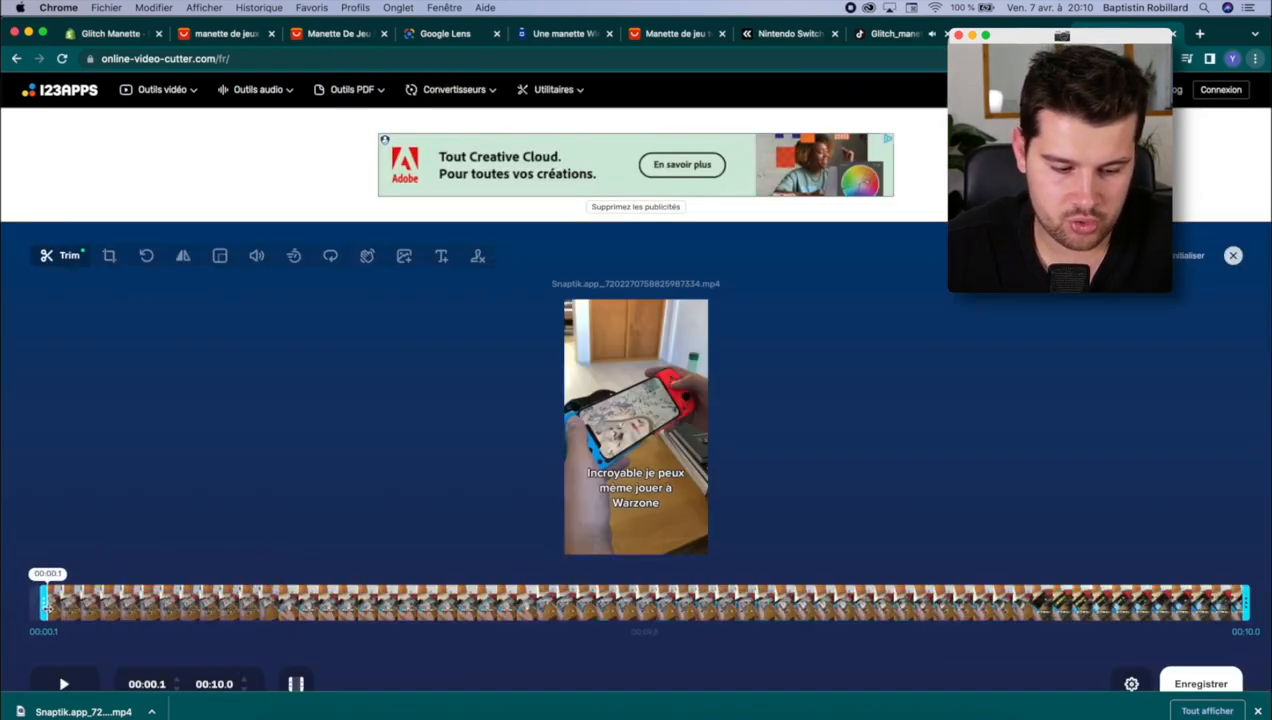
# Step: Trim the Warzone clip on the timeline, export it and save the shortened video to the computer
pyautogui.moveTo(88, 615); pyautogui.dragTo(17, 632)
pyautogui.click(1204, 683)
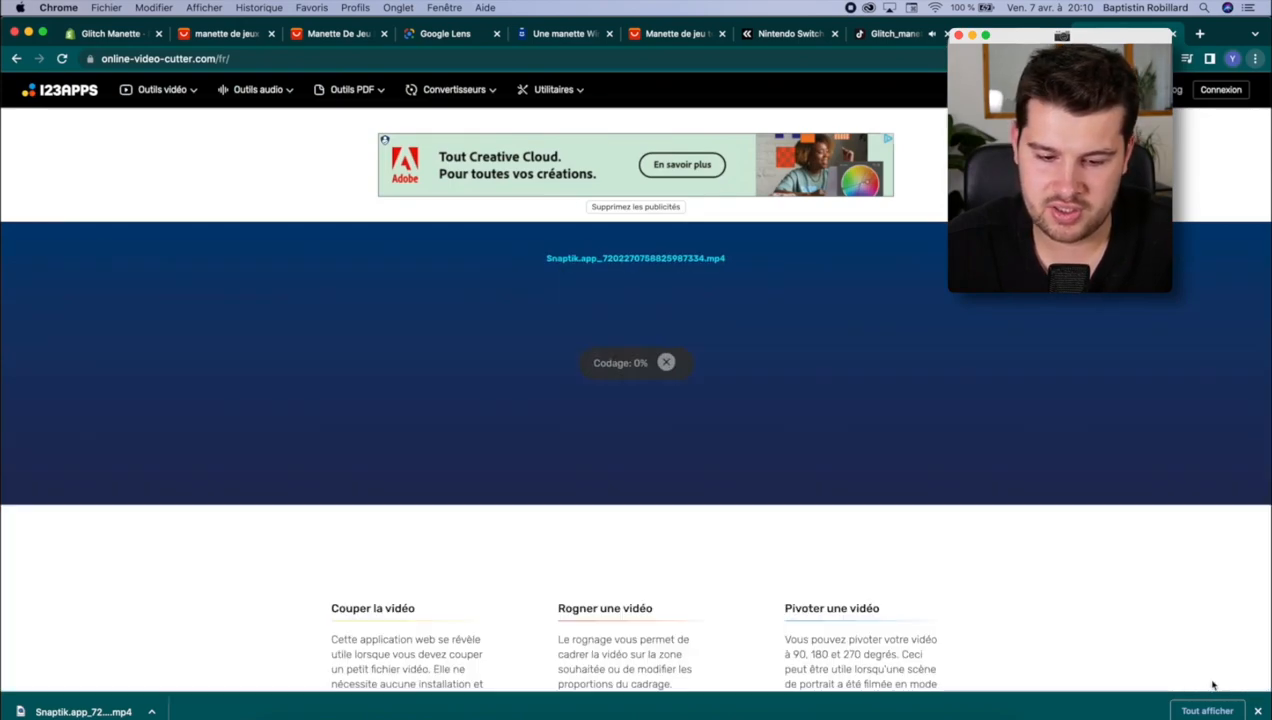
pyautogui.click(636, 346)
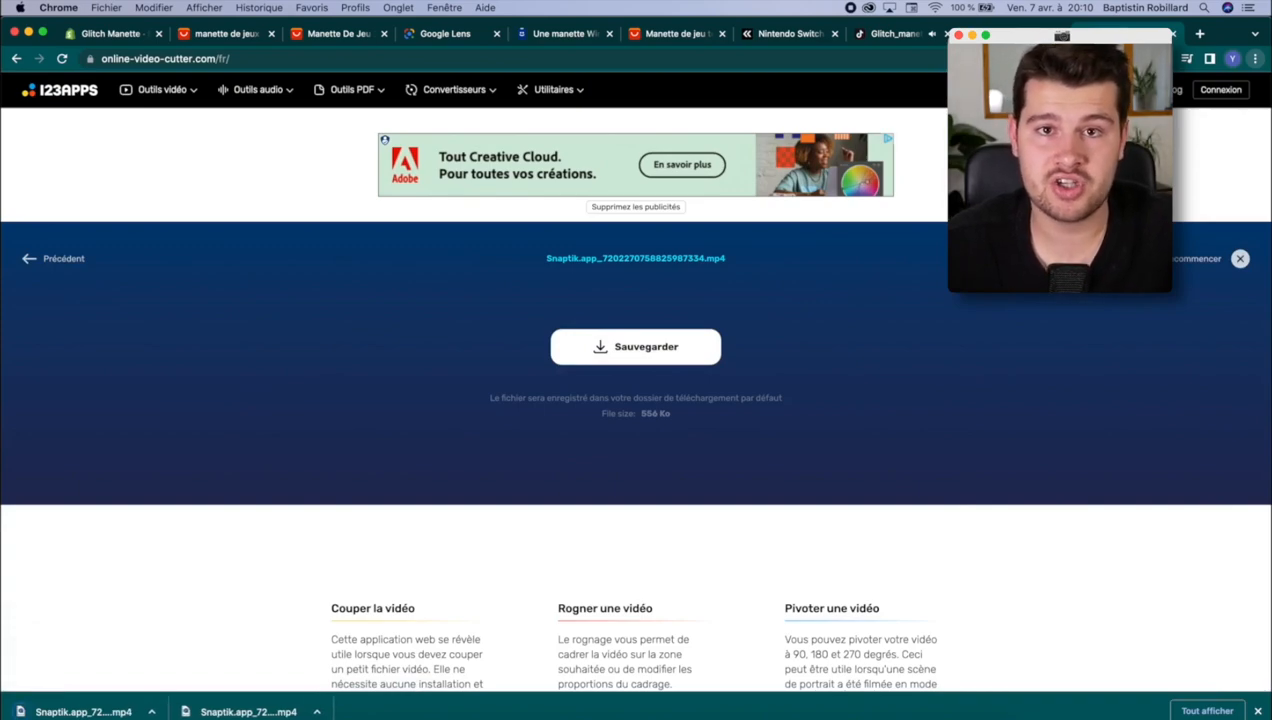
# Step: Search the web for "convertir video en gif en ligne" in a new tab
pyautogui.press('super+t')
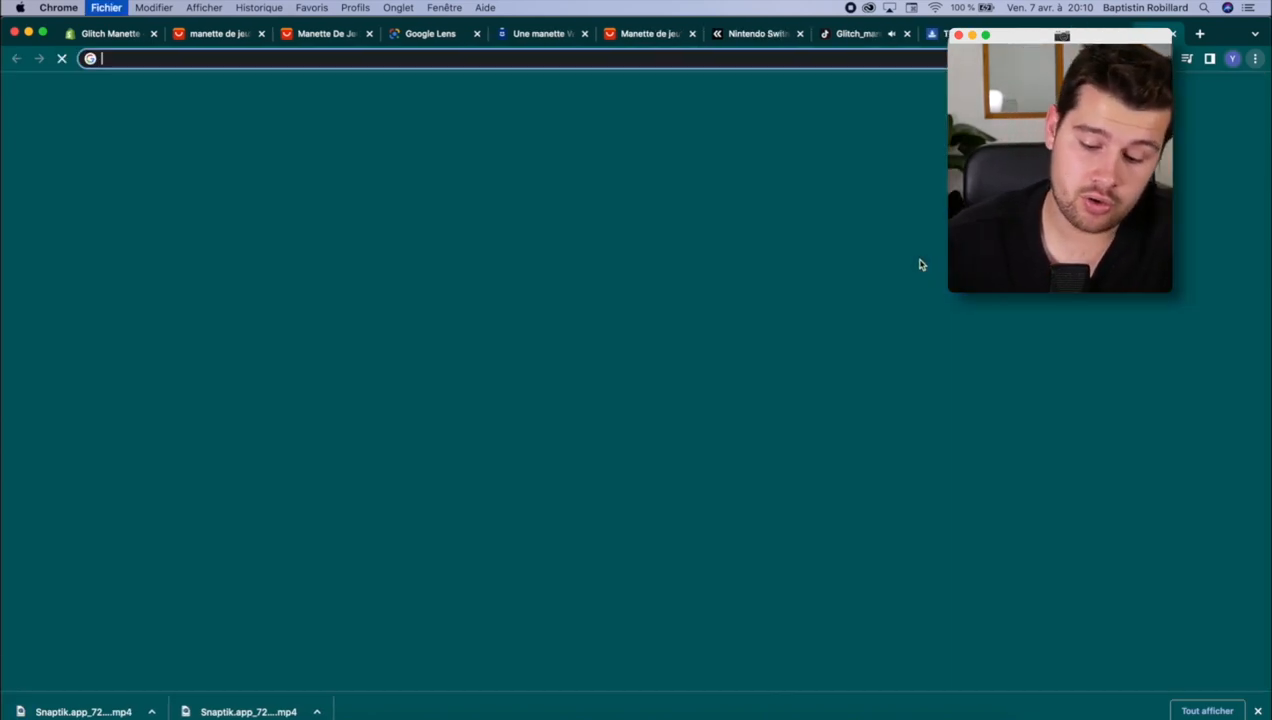
pyautogui.write('conver')
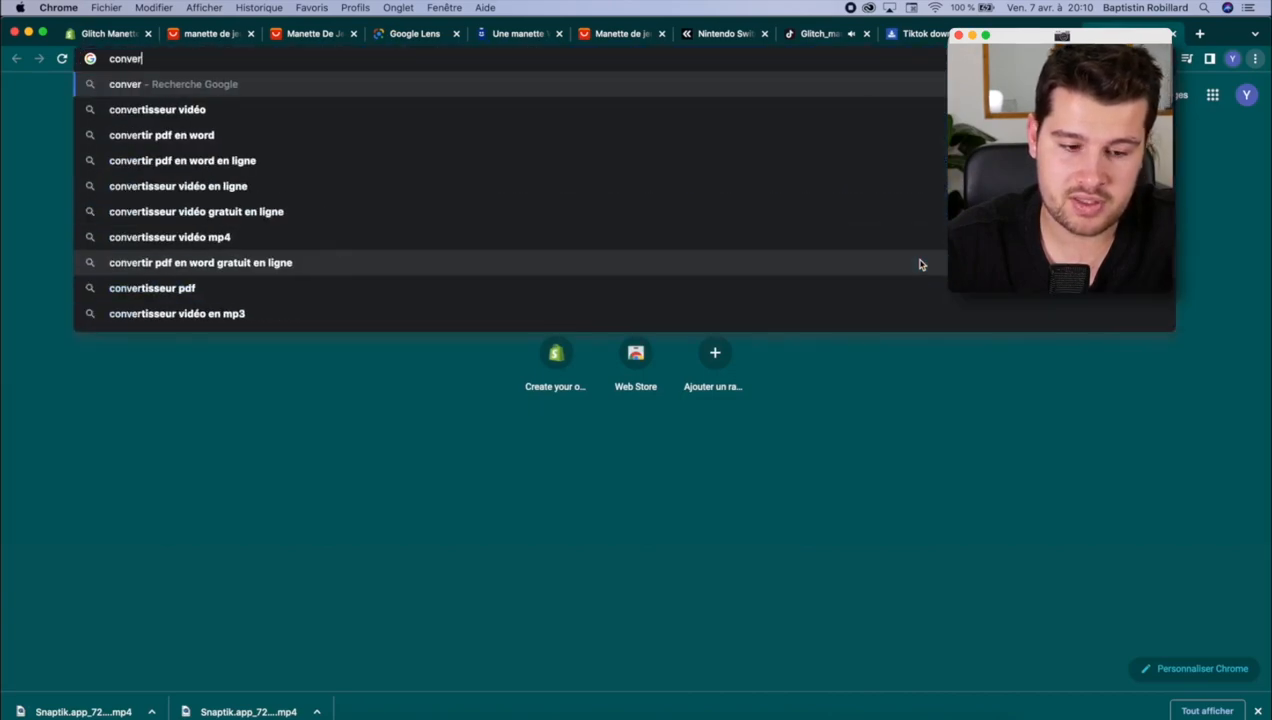
pyautogui.write('tir video en ')
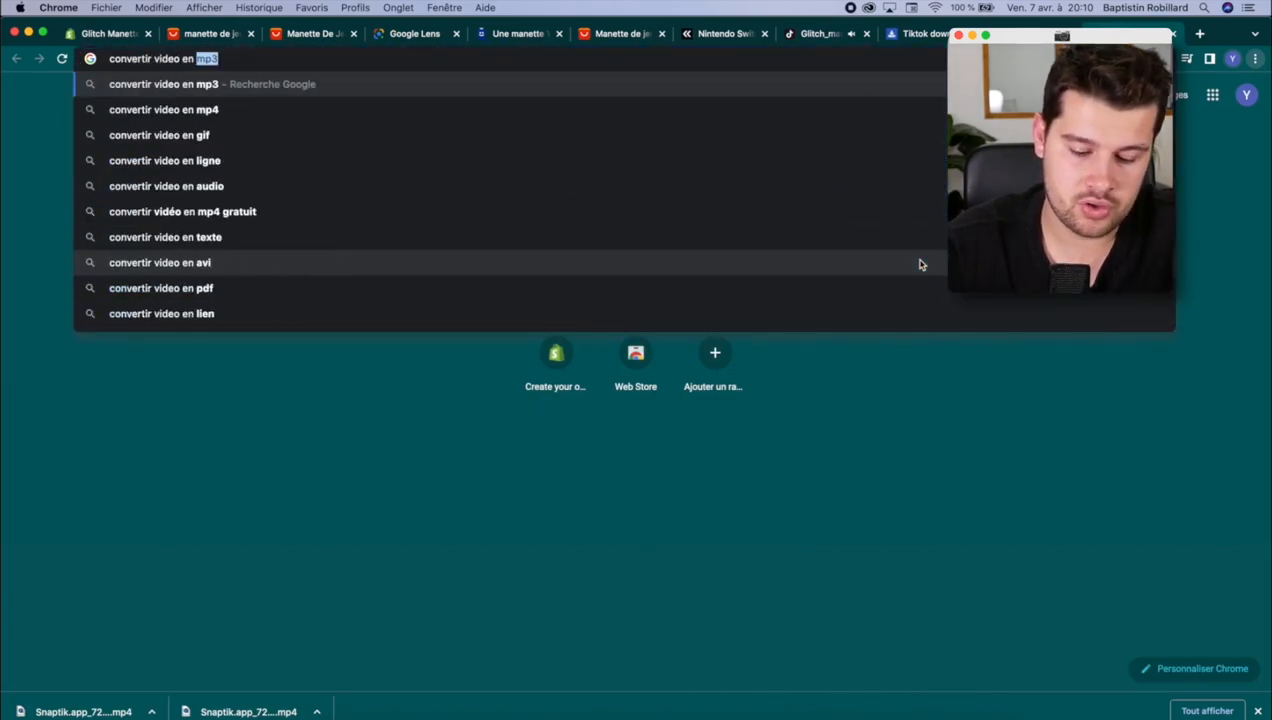
pyautogui.write('gif en ligne')
pyautogui.press('Return')
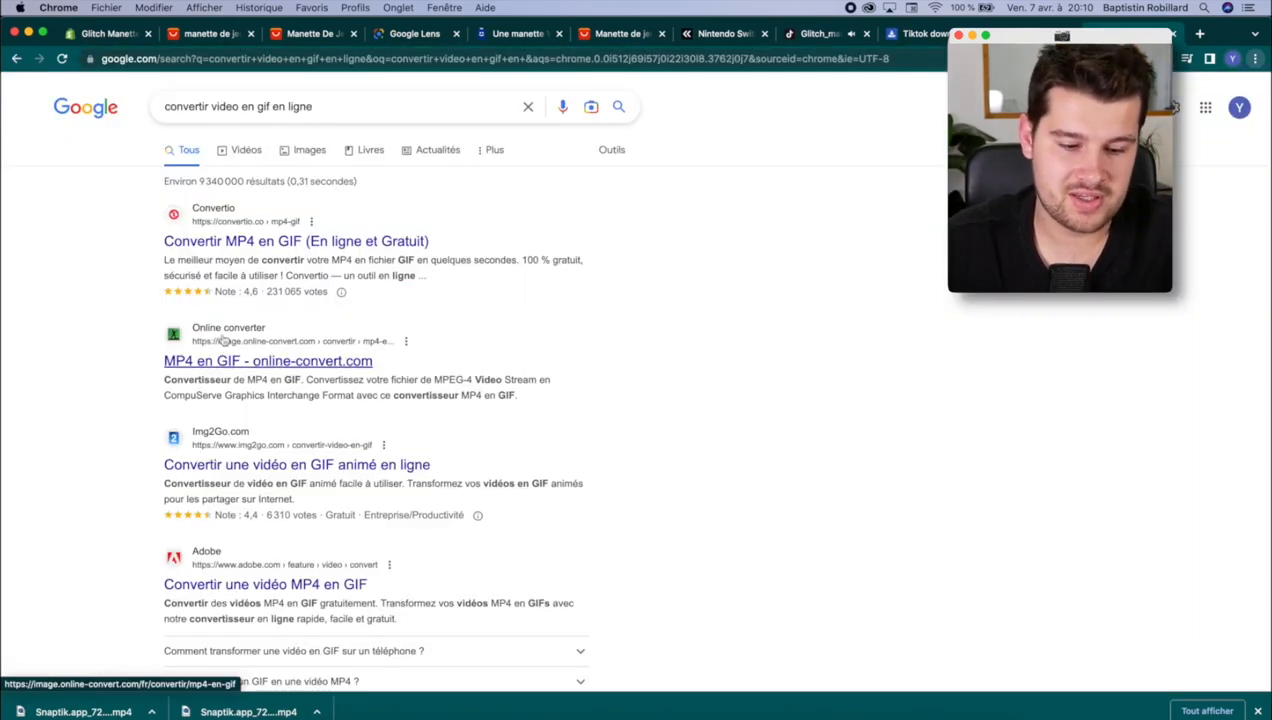
# Step: Open online-convert.com's MP4 to GIF converter, load the trimmed Snaptik.app MP4 into it and start the conversion
pyautogui.moveTo(224, 362); pyautogui.dragTo(236, 369)
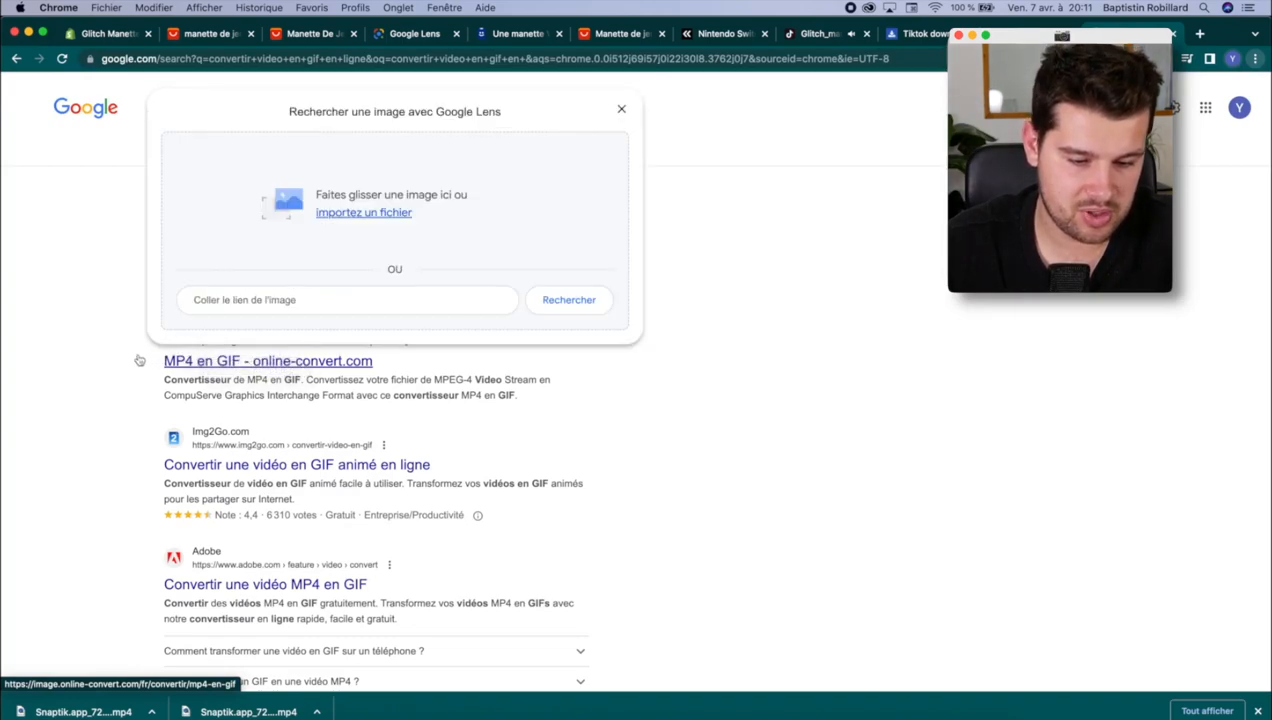
pyautogui.moveTo(139, 360); pyautogui.dragTo(237, 344)
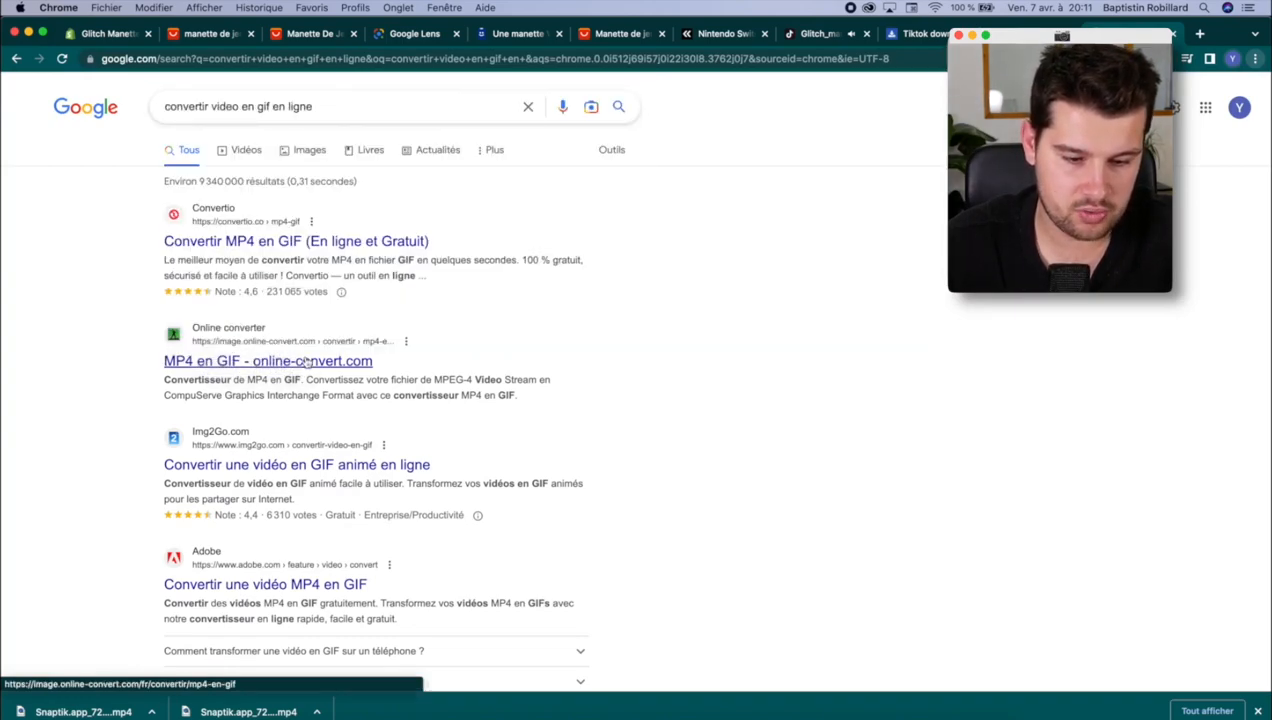
pyautogui.click(307, 362)
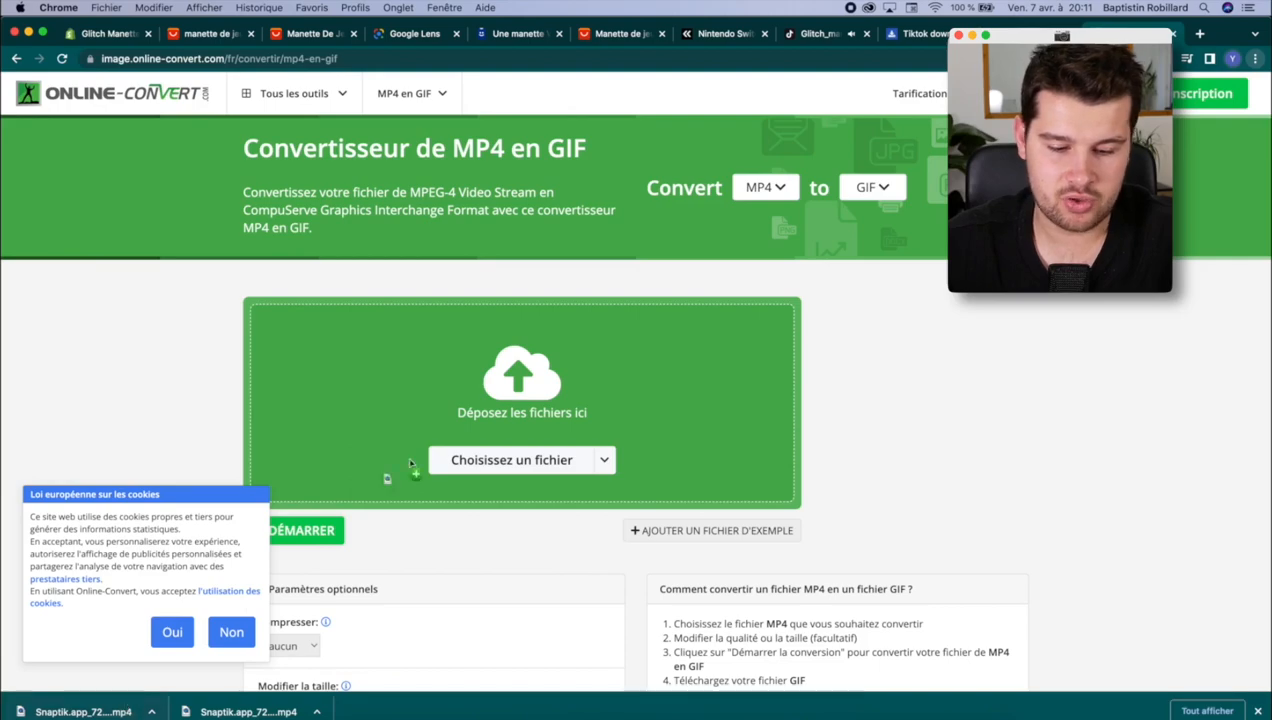
pyautogui.moveTo(510, 380); pyautogui.dragTo(512, 382)
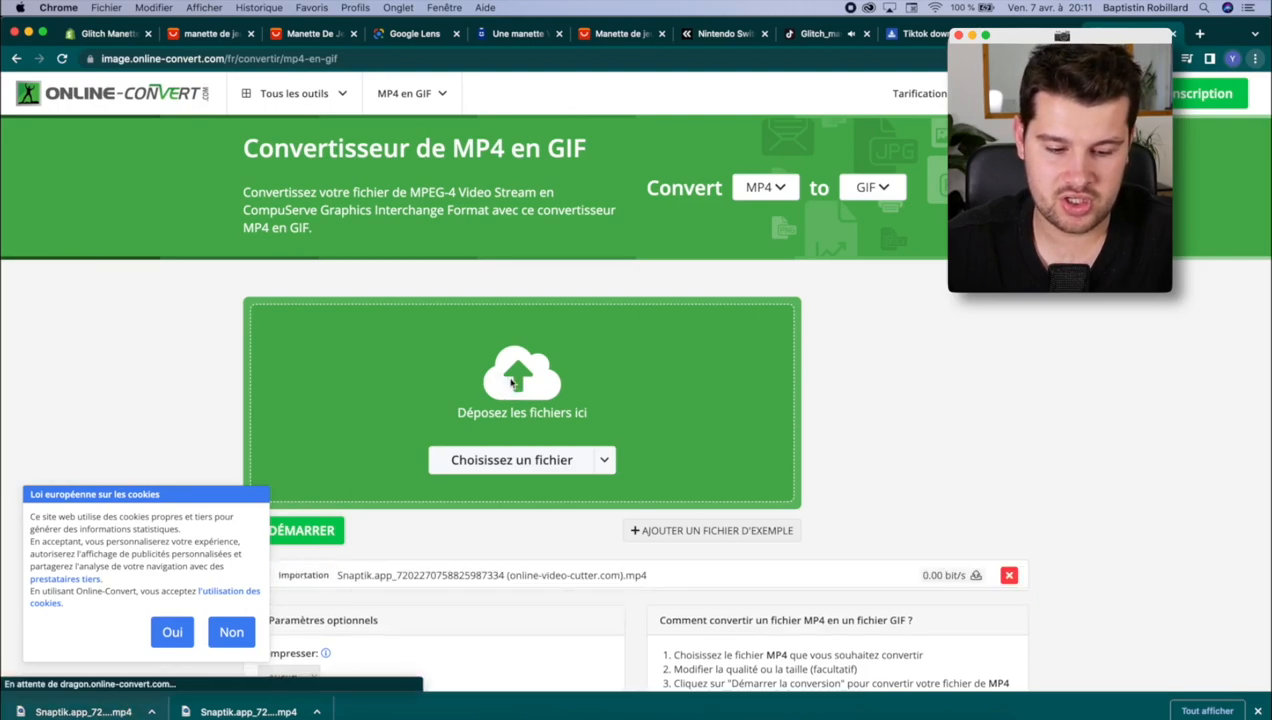
pyautogui.click(312, 537)
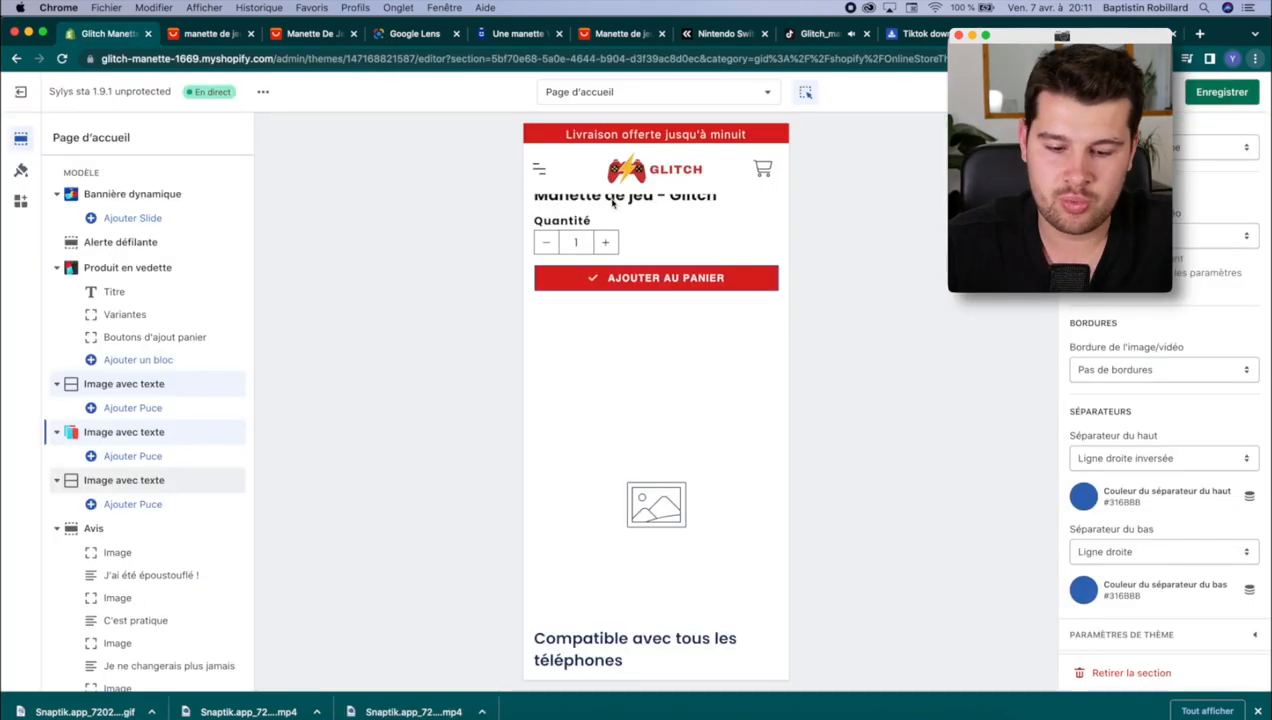
# Step: Upload the converted Snaptik.app GIF as the image of the "Faites des économies" image-with-text section in the Shopify theme editor
pyautogui.scroll(-10, 670, 470)
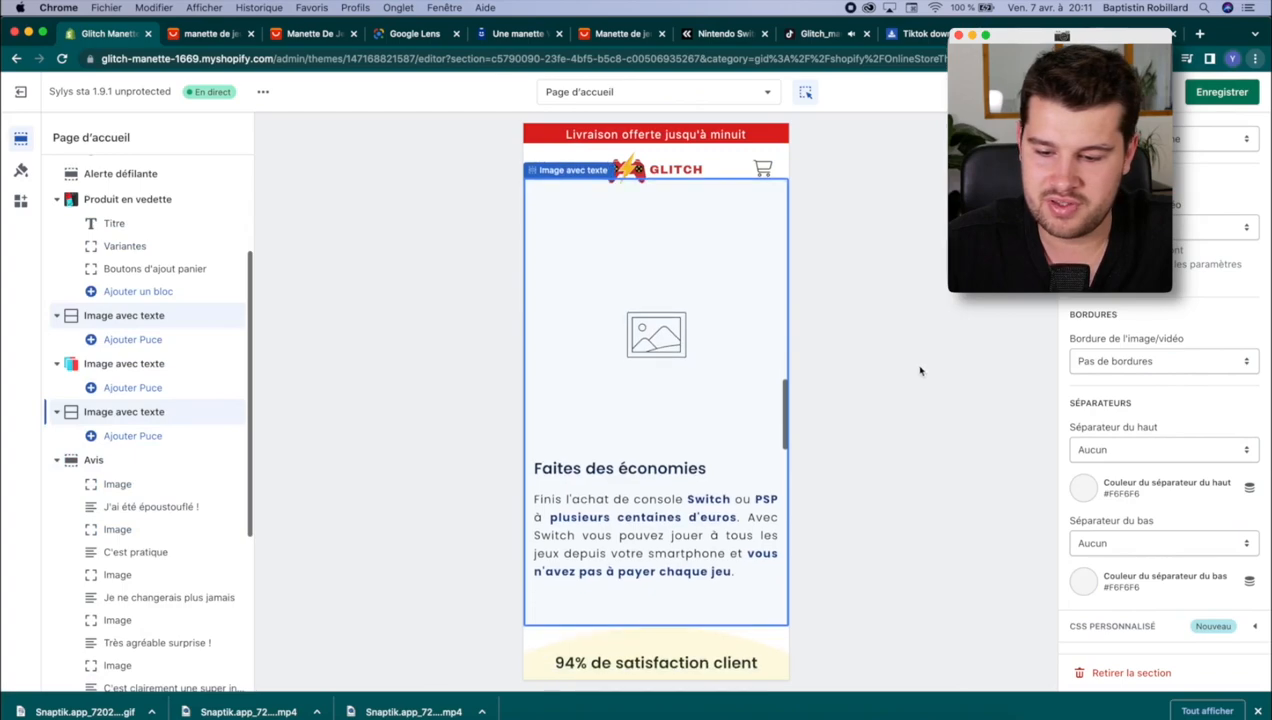
pyautogui.scroll(4, 701, 397)
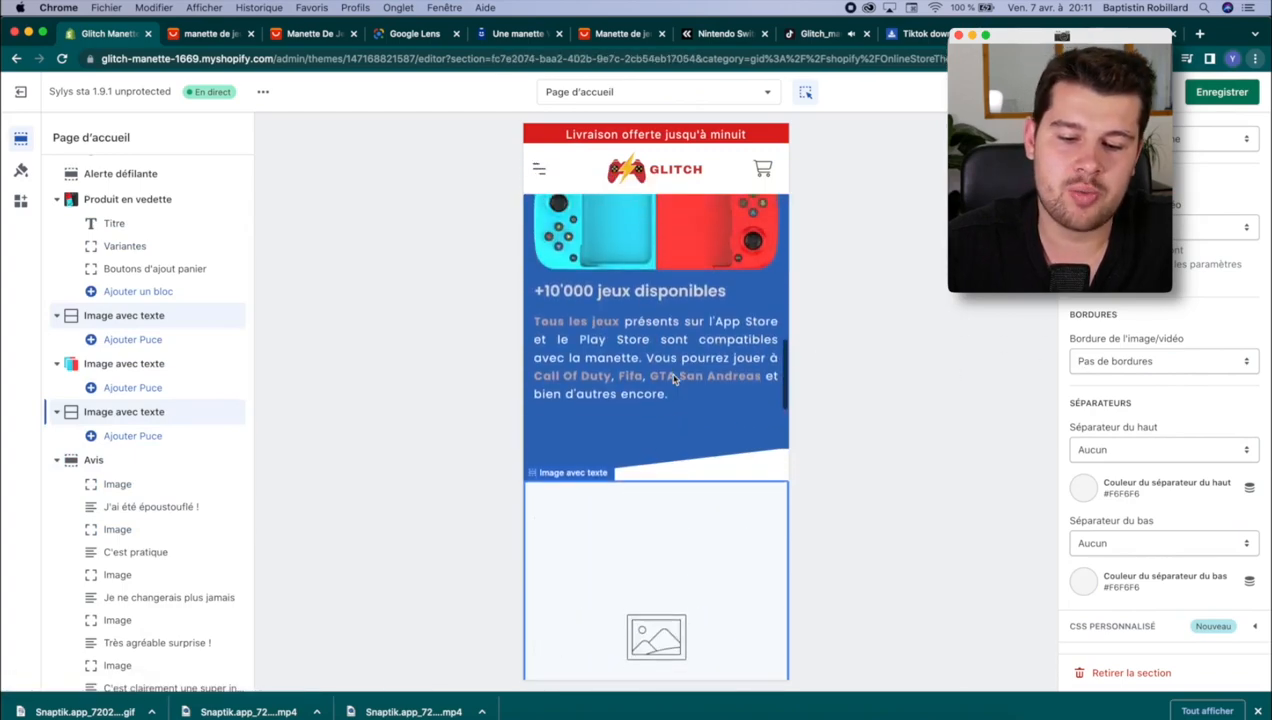
pyautogui.scroll(-3, 643, 435)
pyautogui.scroll(3, 643, 435)
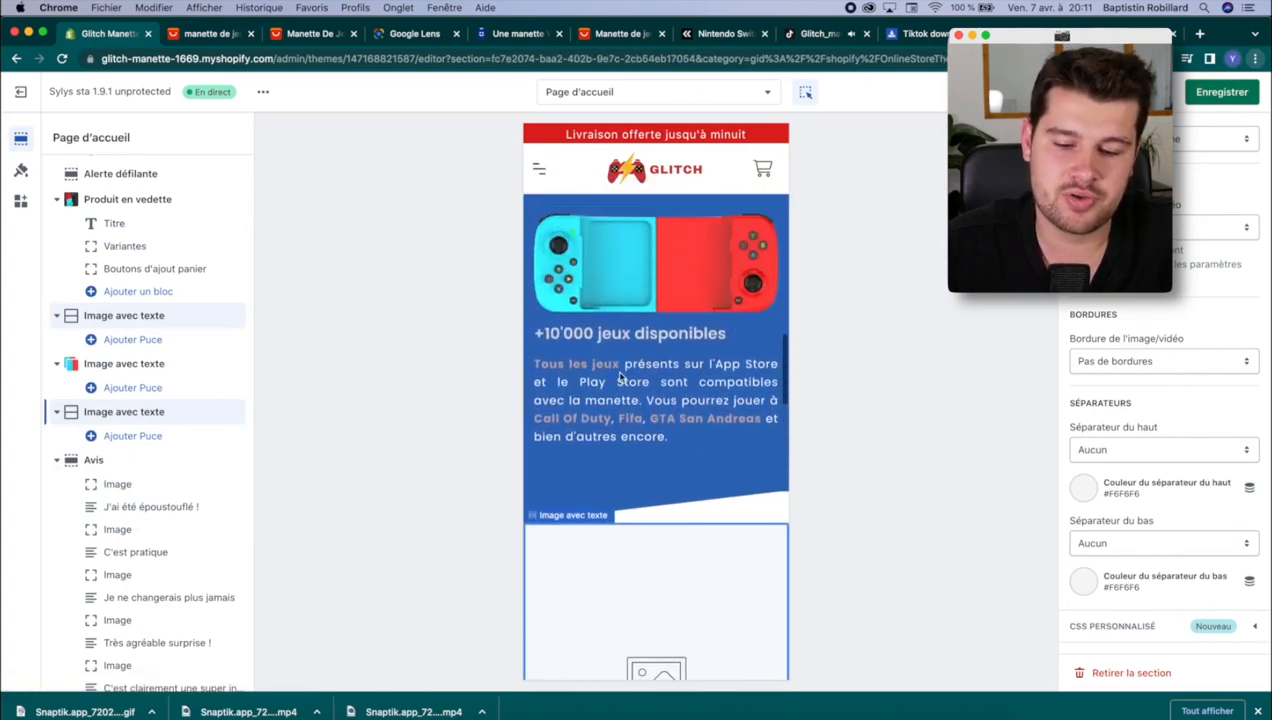
pyautogui.scroll(-4, 660, 470)
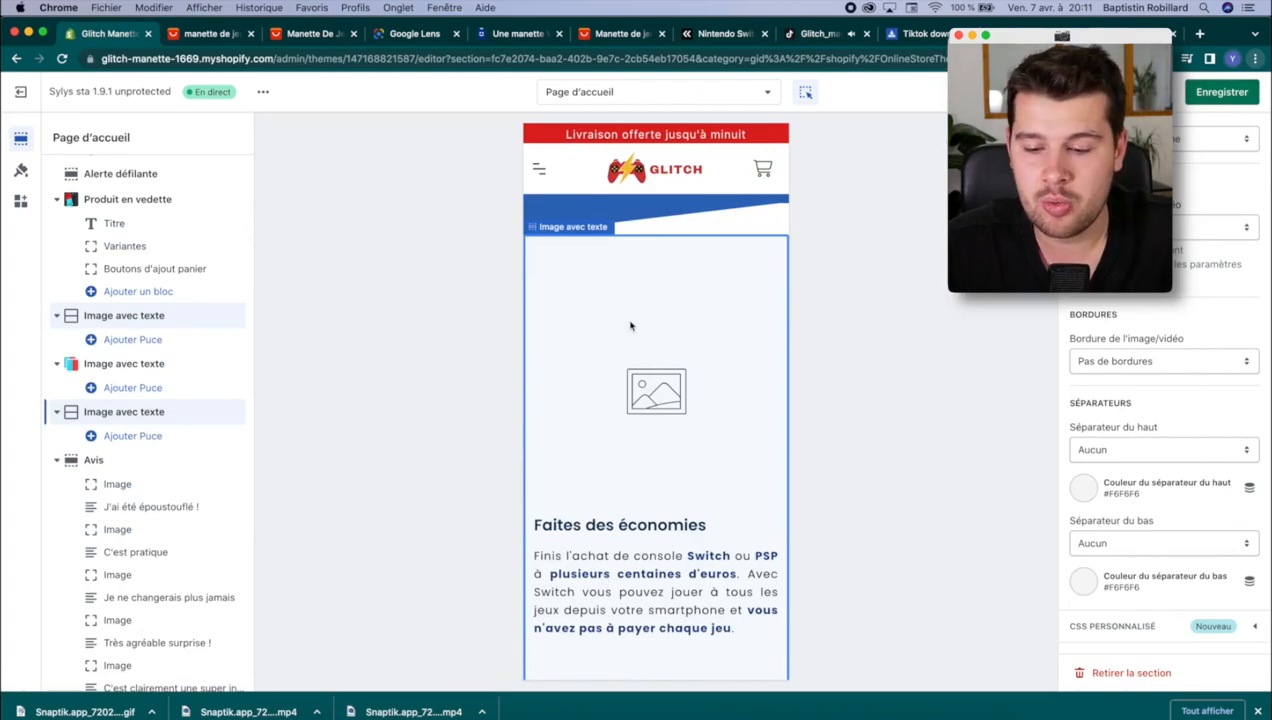
pyautogui.scroll(10, 1182, 360)
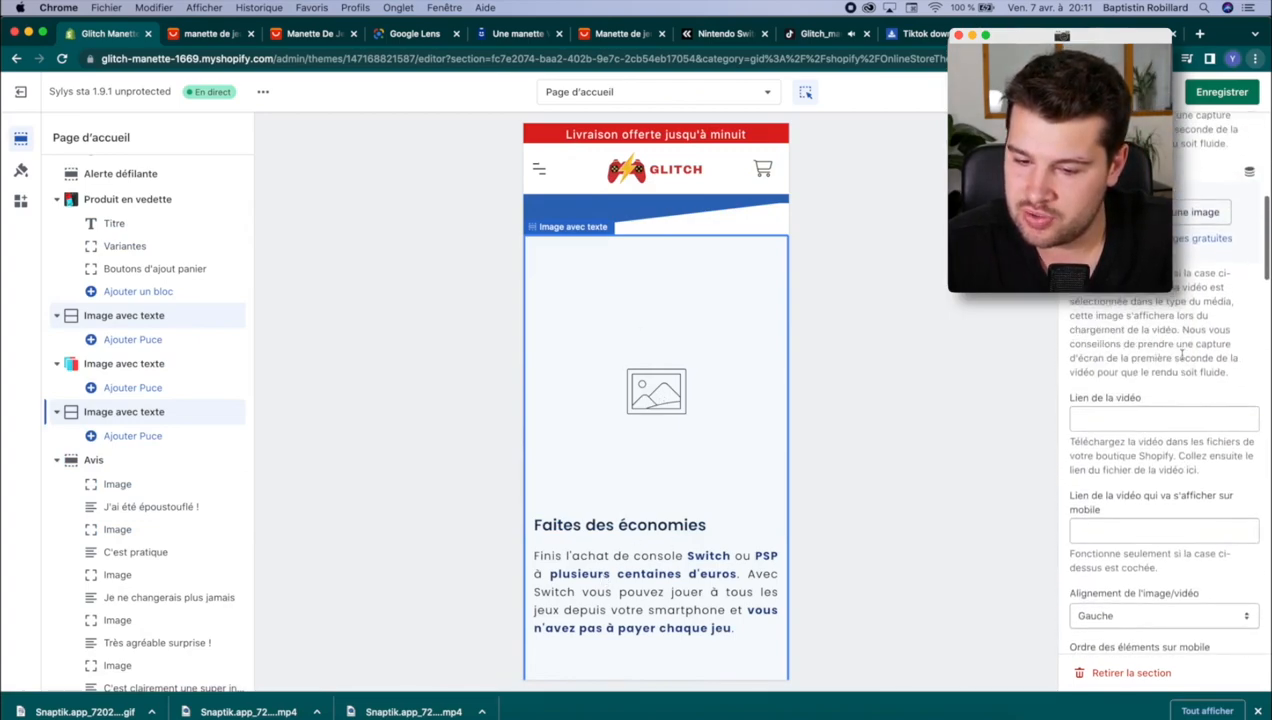
pyautogui.scroll(-2, 1182, 360)
pyautogui.click(1155, 350)
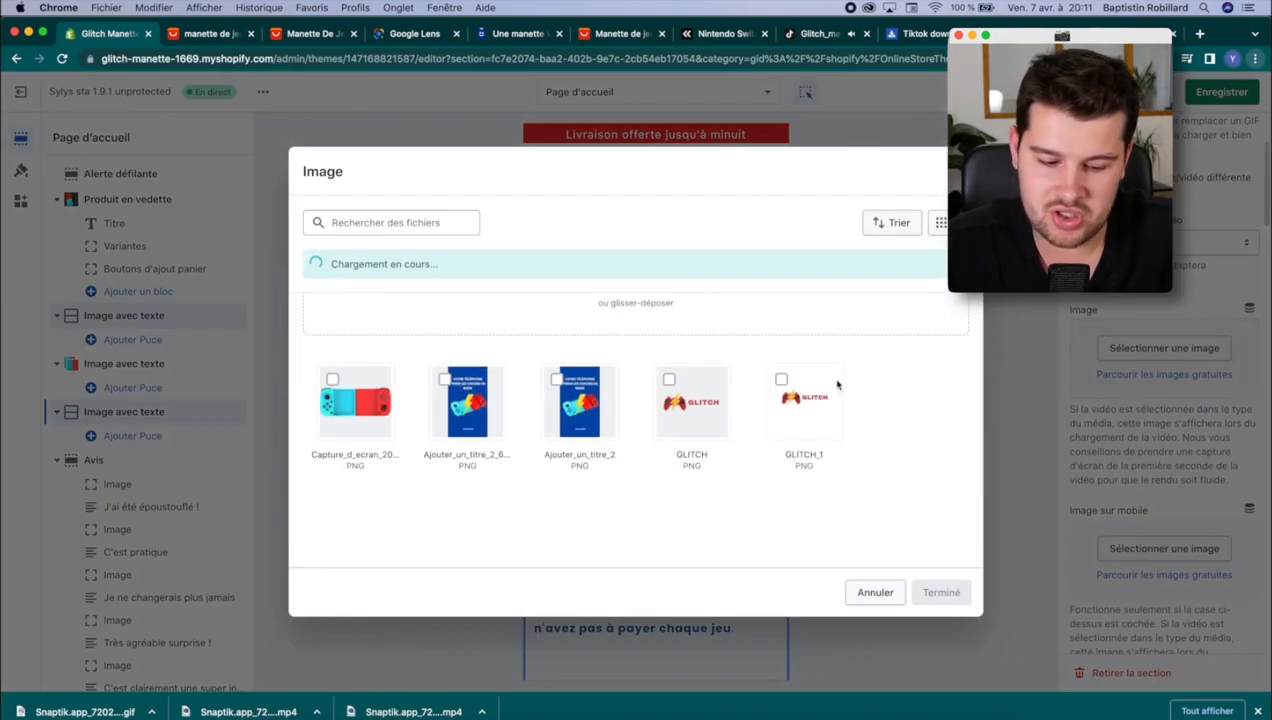
pyautogui.moveTo(103, 708); pyautogui.dragTo(612, 280)
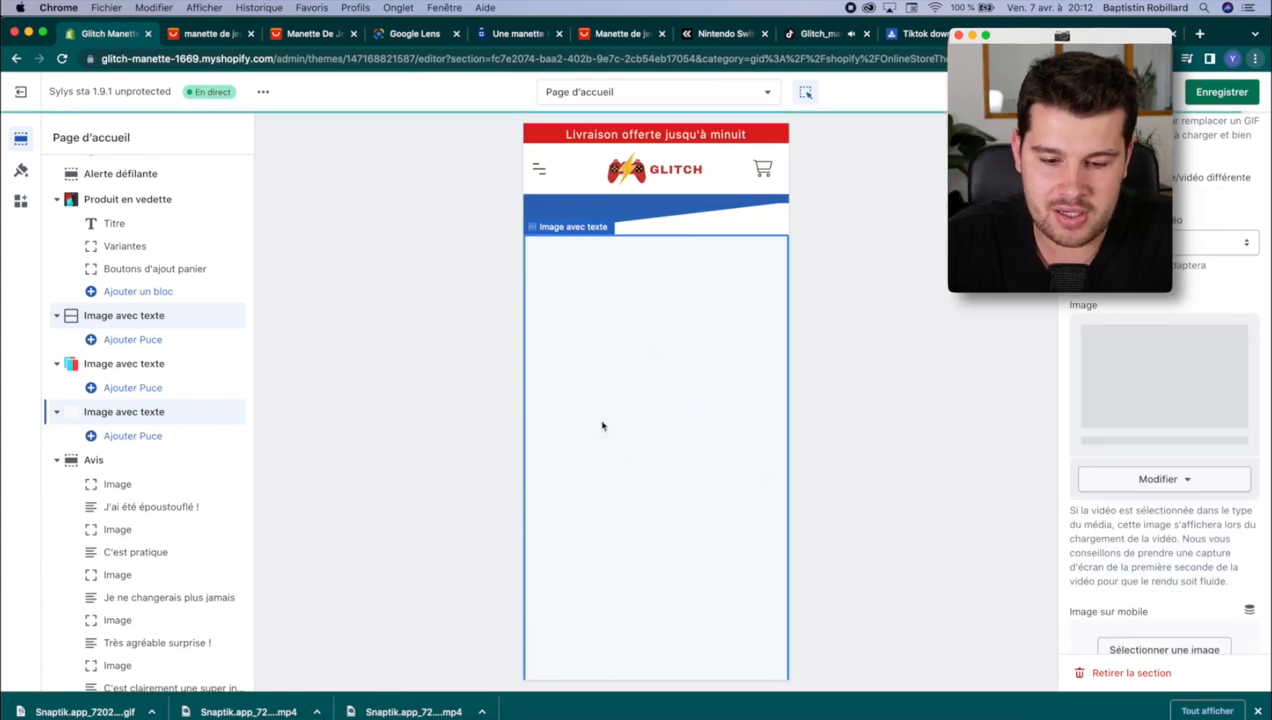
# Step: Review the home page's mobile preview, checking how the Warzone GIF looks alongside the other image-with-text sections
pyautogui.scroll(-2, 673, 446)
pyautogui.scroll(3, 673, 446)
pyautogui.scroll(-3, 673, 446)
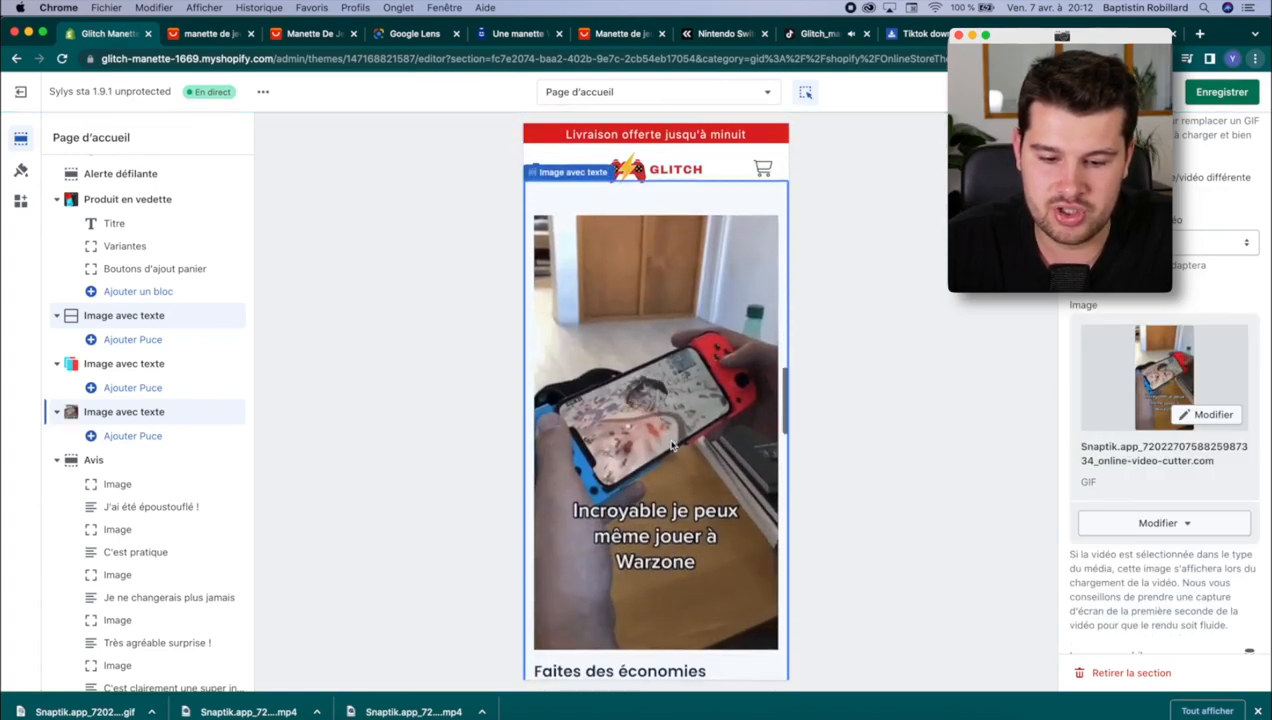
pyautogui.scroll(3, 673, 446)
pyautogui.scroll(8, 672, 446)
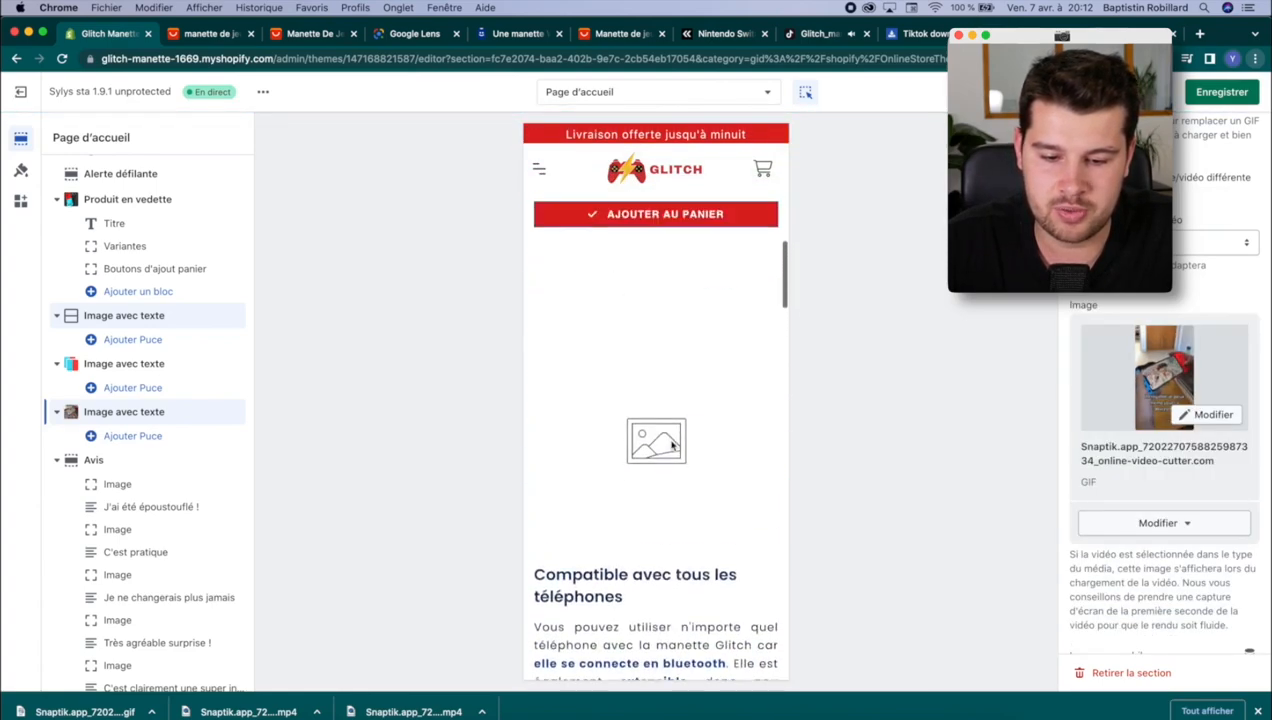
pyautogui.scroll(-8, 672, 446)
pyautogui.scroll(-3, 672, 446)
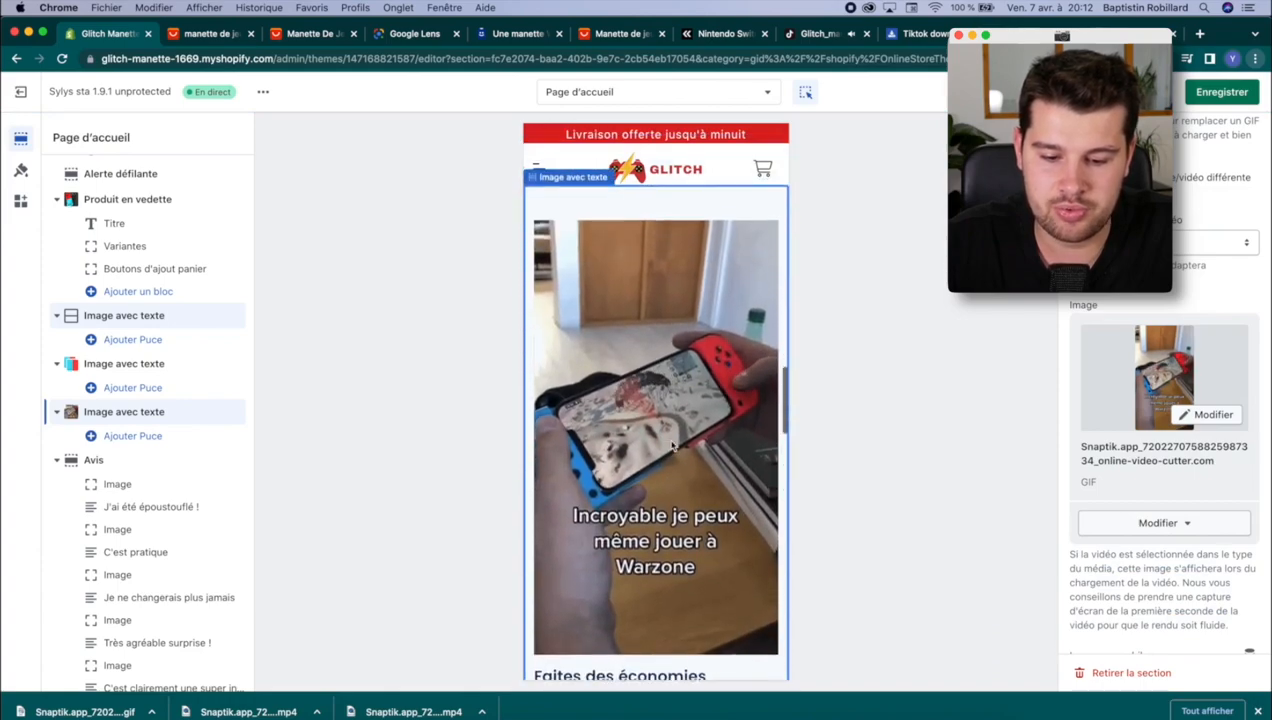
pyautogui.scroll(1, 698, 346)
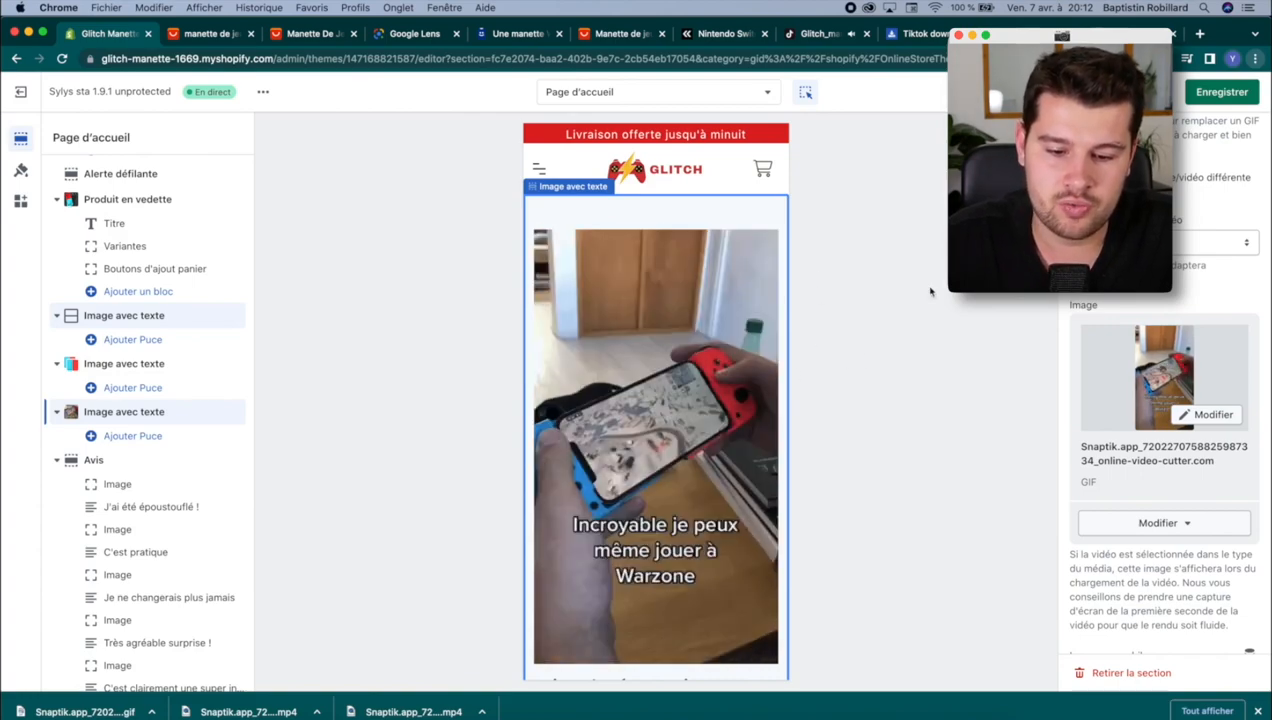
pyautogui.scroll(-5, 721, 520)
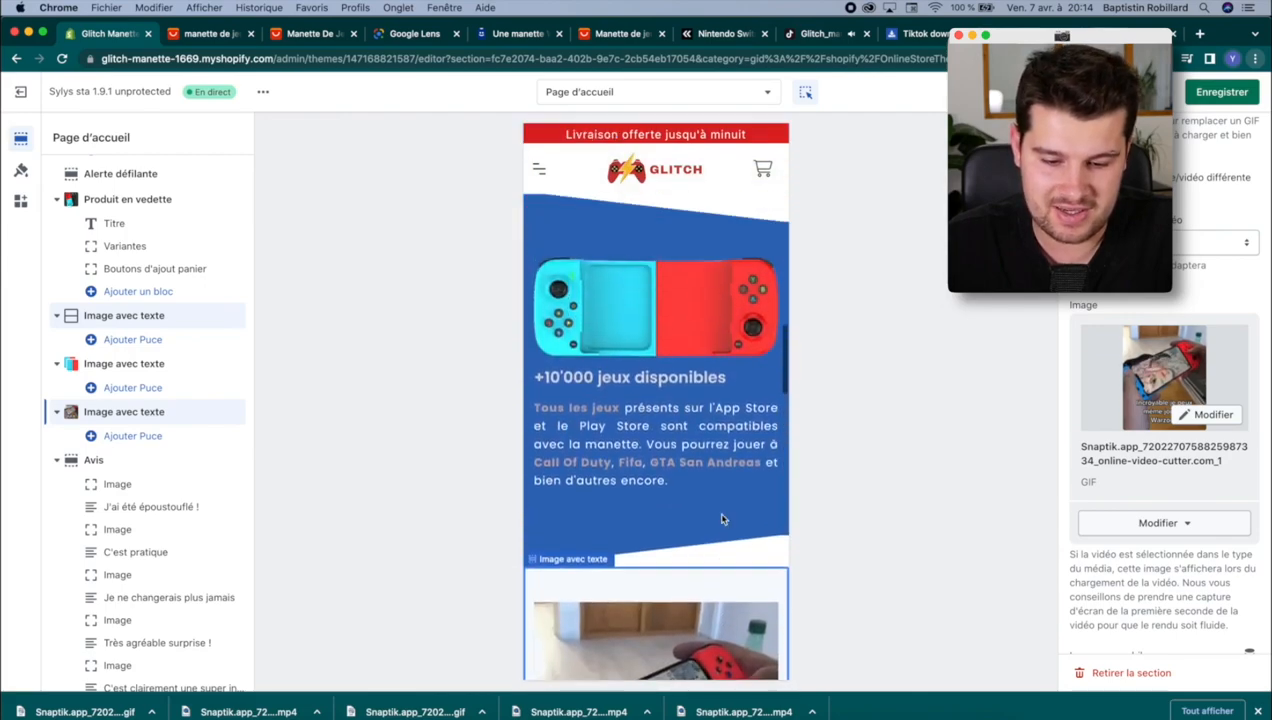
pyautogui.scroll(3, 721, 519)
pyautogui.scroll(-5, 721, 519)
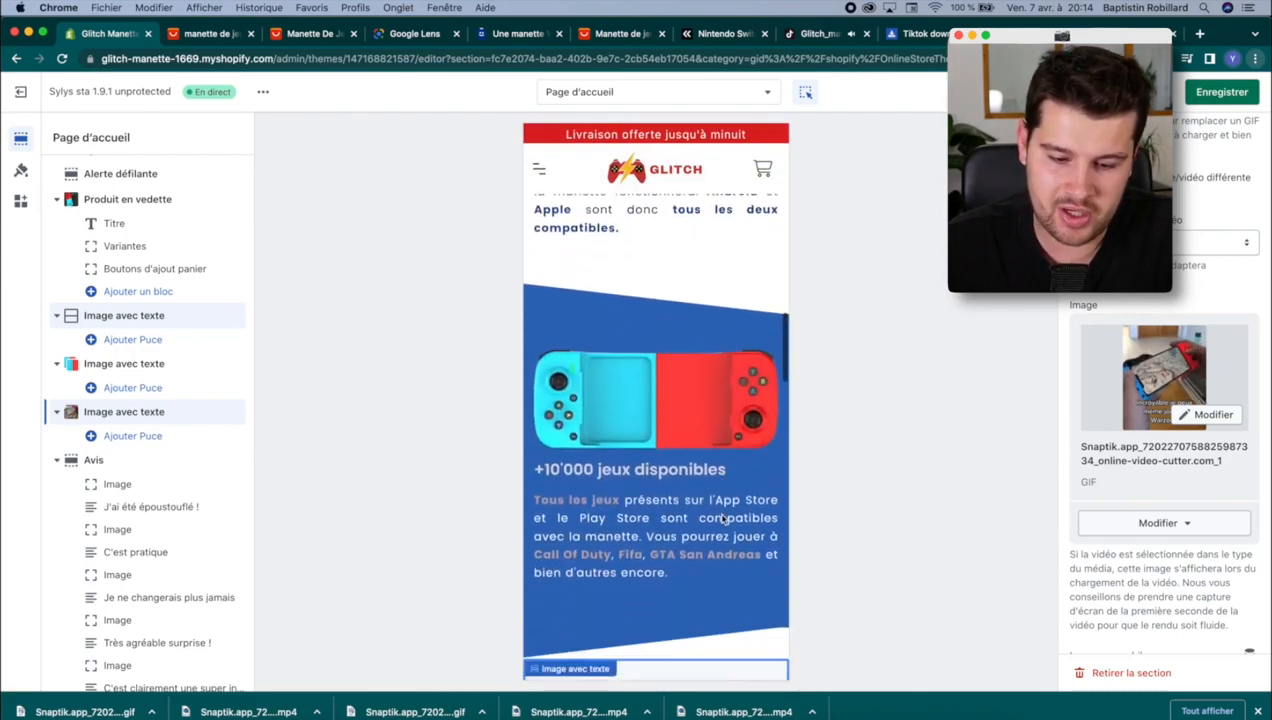
pyautogui.scroll(8, 722, 518)
pyautogui.scroll(3, 720, 510)
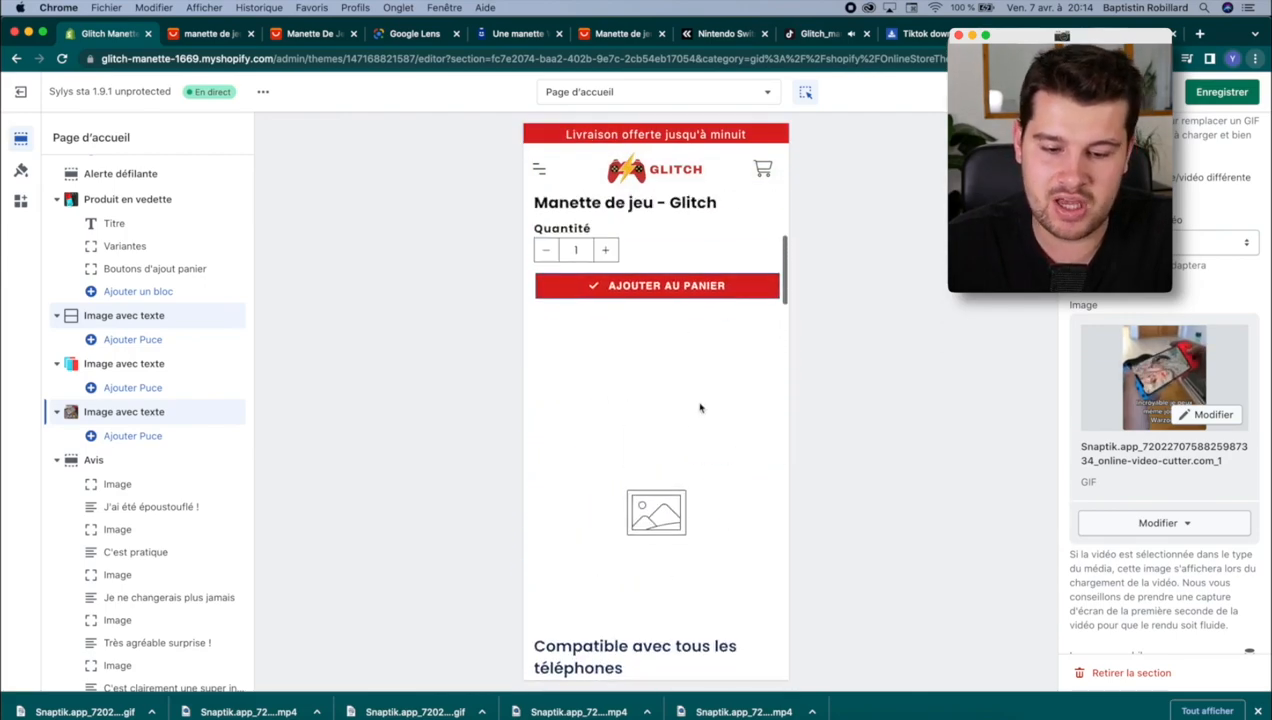
pyautogui.scroll(-2, 700, 485)
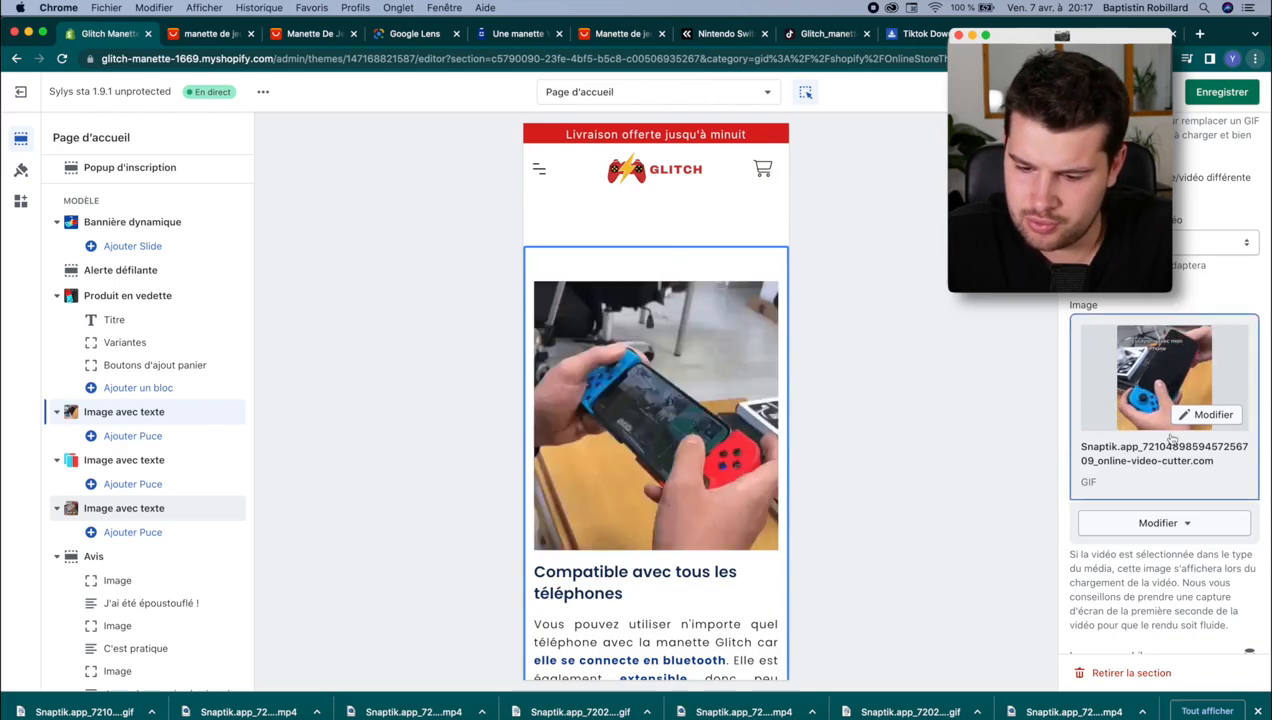
# Step: Set the mobile spacing above the "Compatible avec tous les téléphones" image-with-text section to "Pas d'espacement sur mobile"
pyautogui.scroll(-15, 1172, 437)
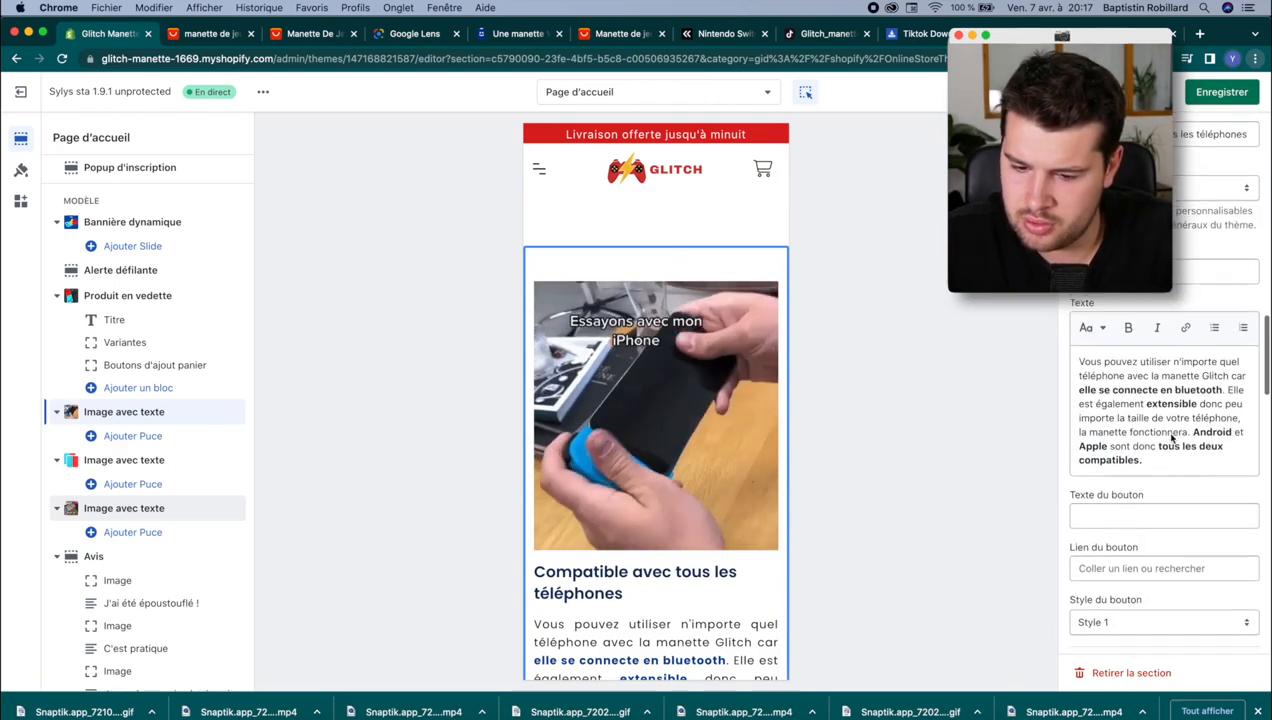
pyautogui.scroll(-10, 1172, 437)
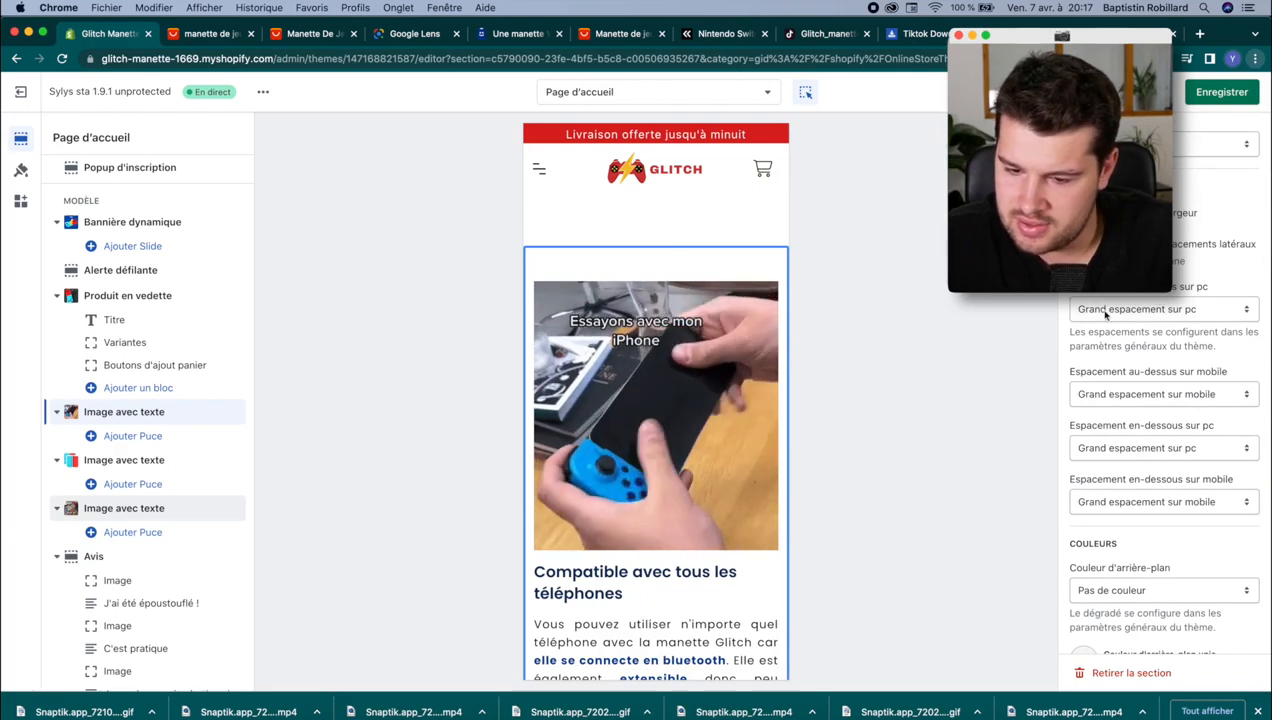
pyautogui.click(1175, 396)
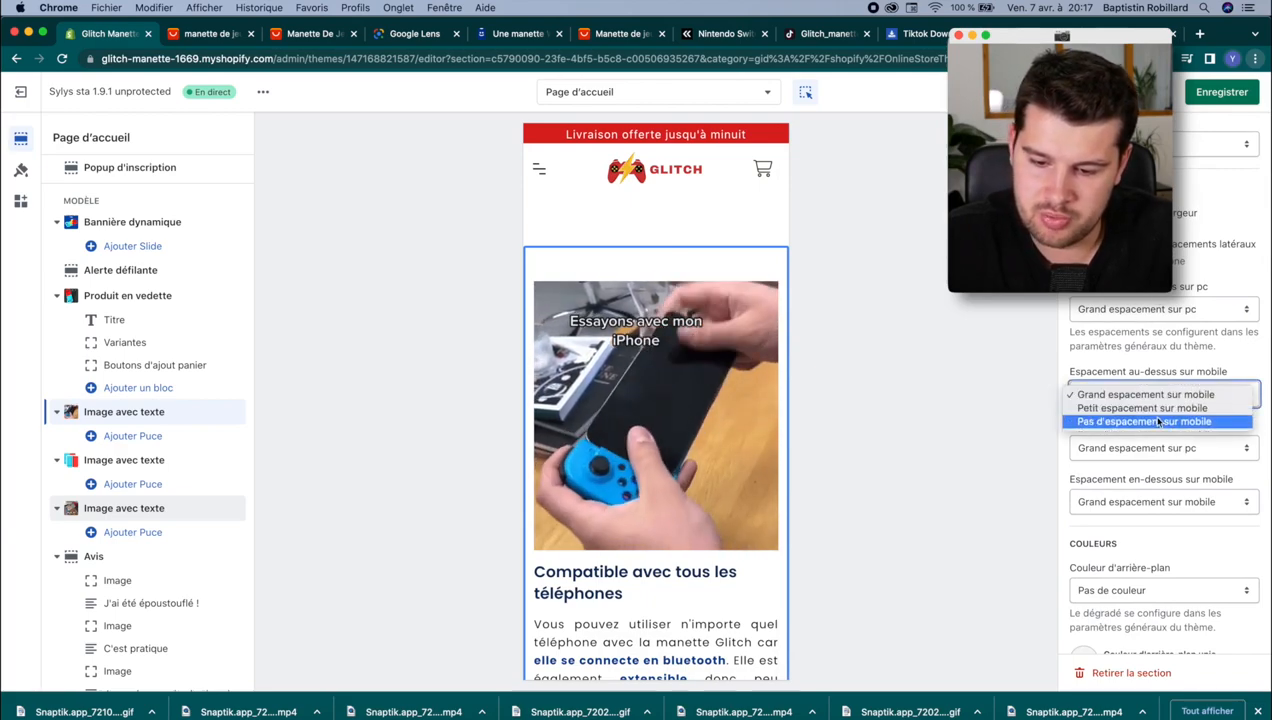
pyautogui.click(1158, 421)
# Step: Set the mobile spacing below the "Produit en vedette" section to "Petit espacement sur mobile" and check the result in the preview
pyautogui.scroll(3, 680, 360)
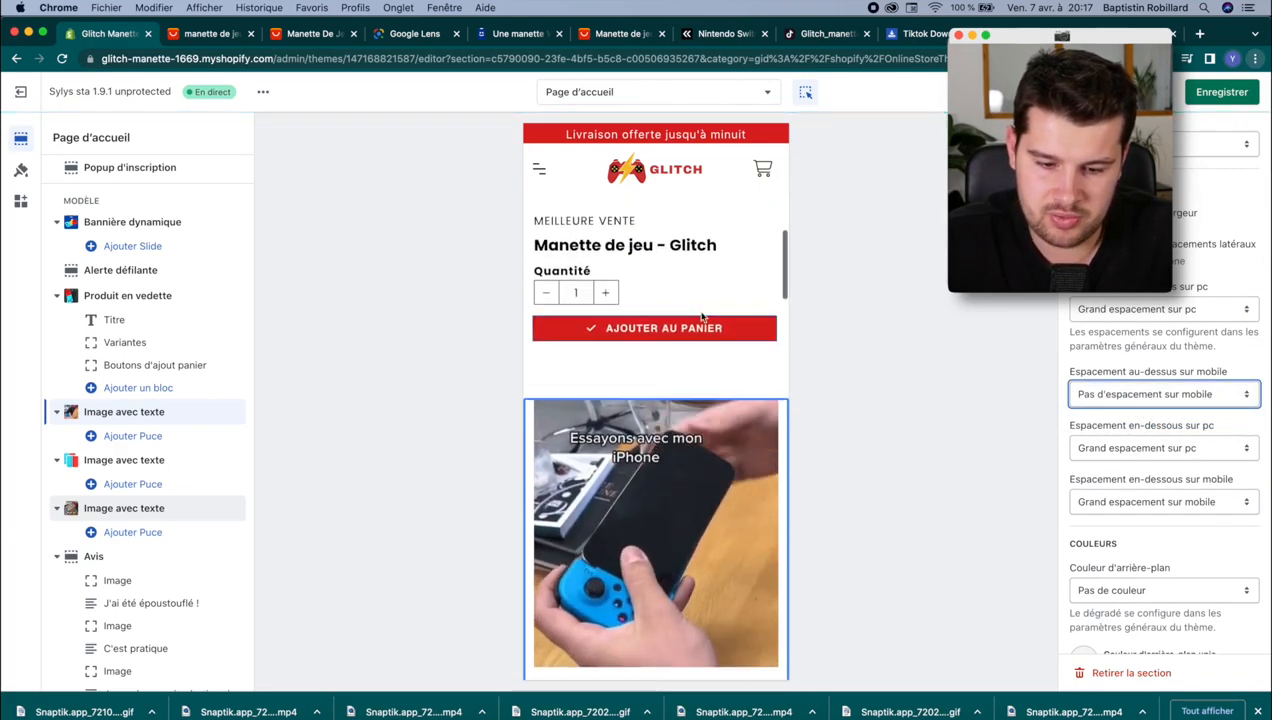
pyautogui.click(643, 419)
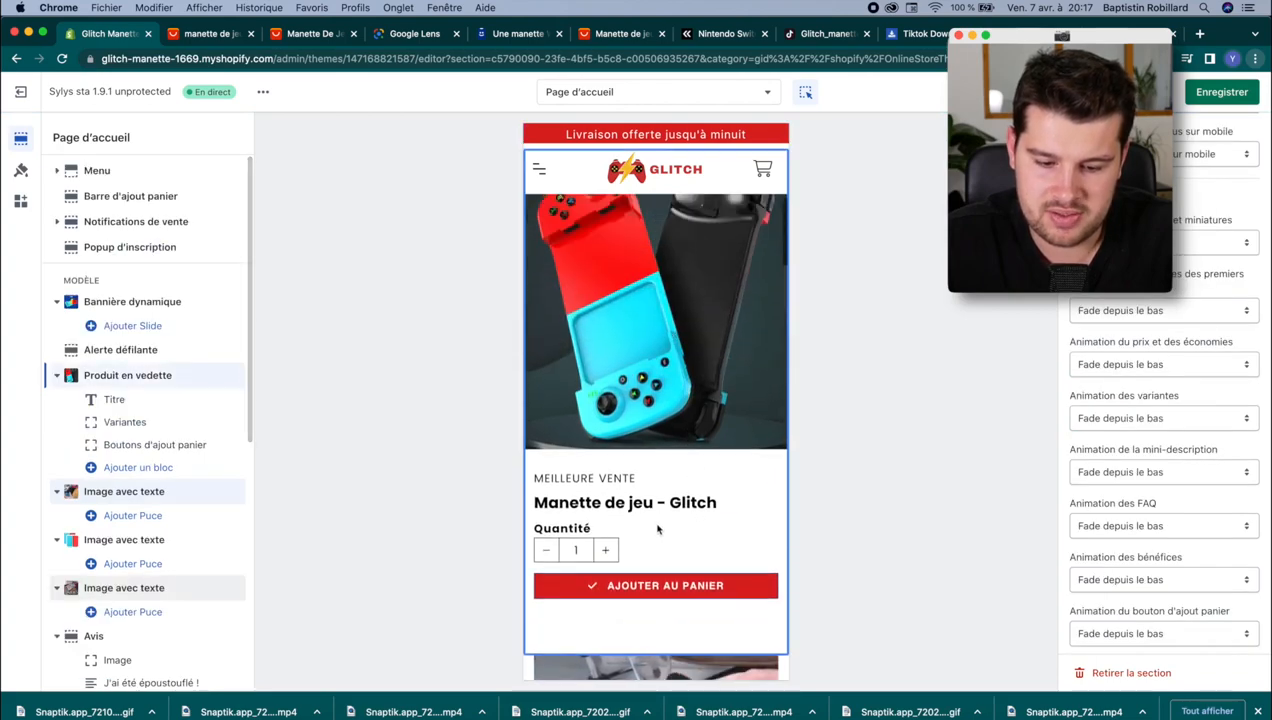
pyautogui.scroll(-10, 1231, 514)
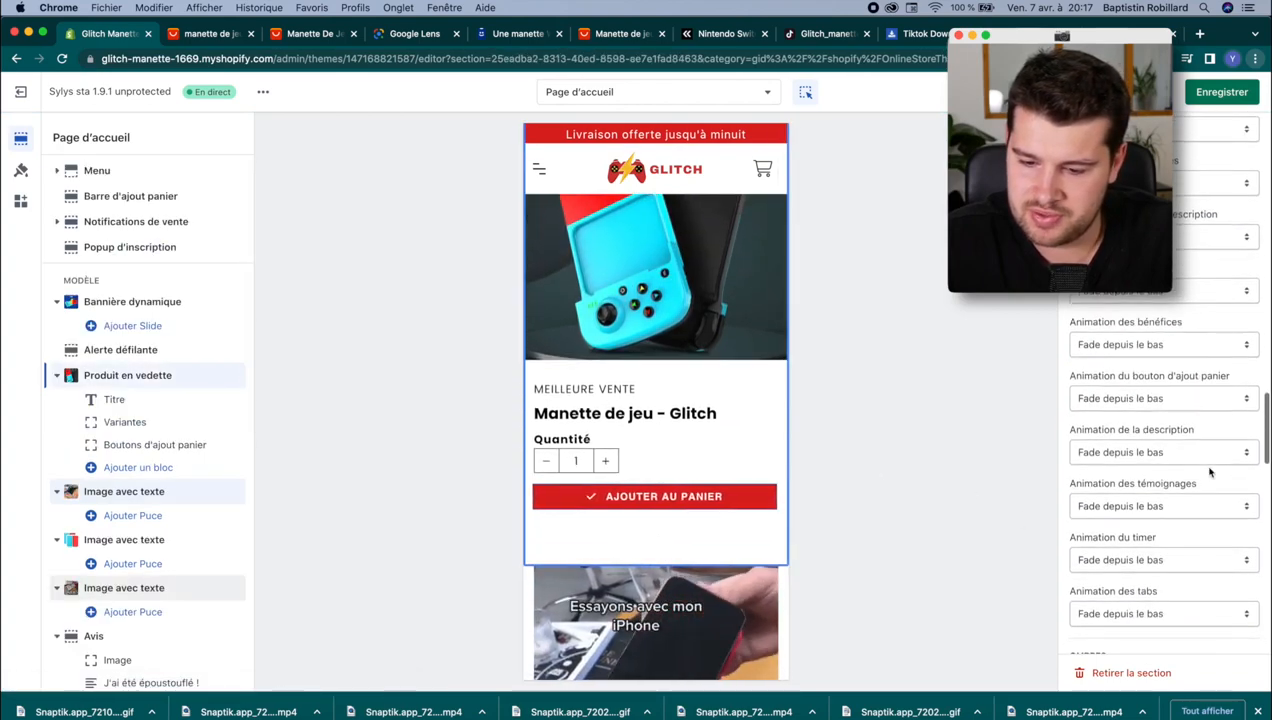
pyautogui.scroll(10, 1210, 471)
pyautogui.click(1205, 467)
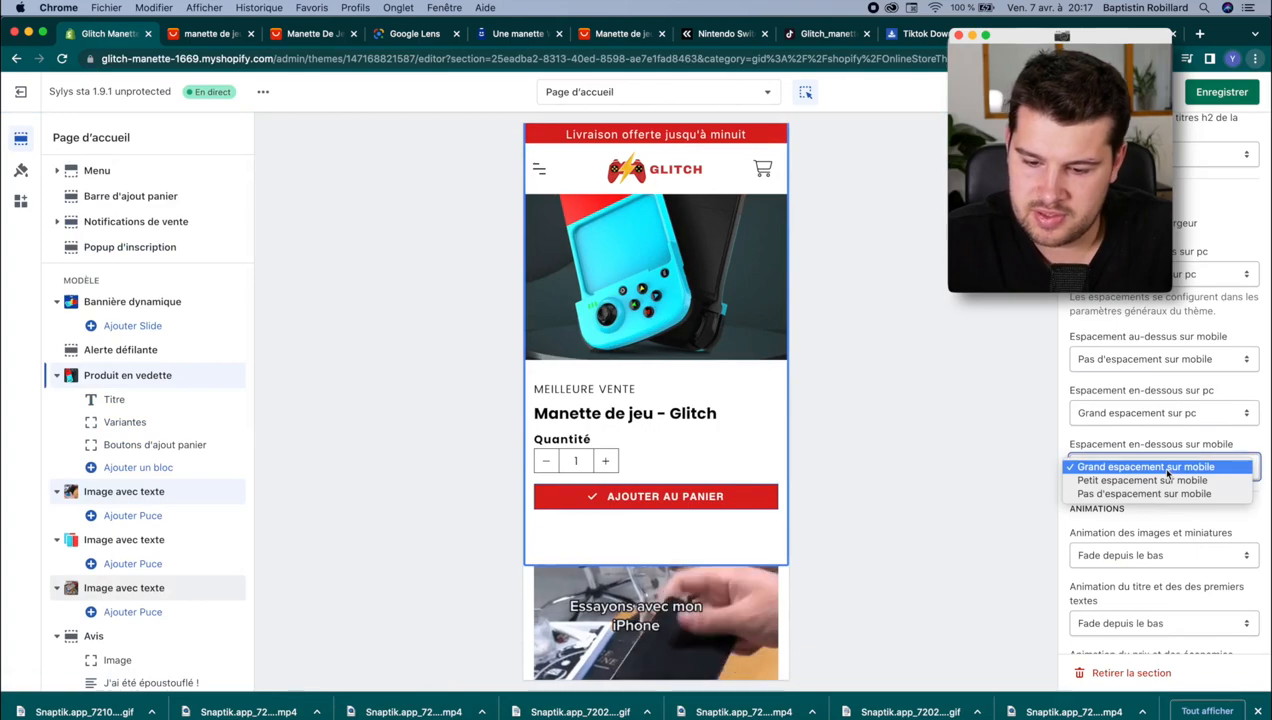
pyautogui.click(1156, 481)
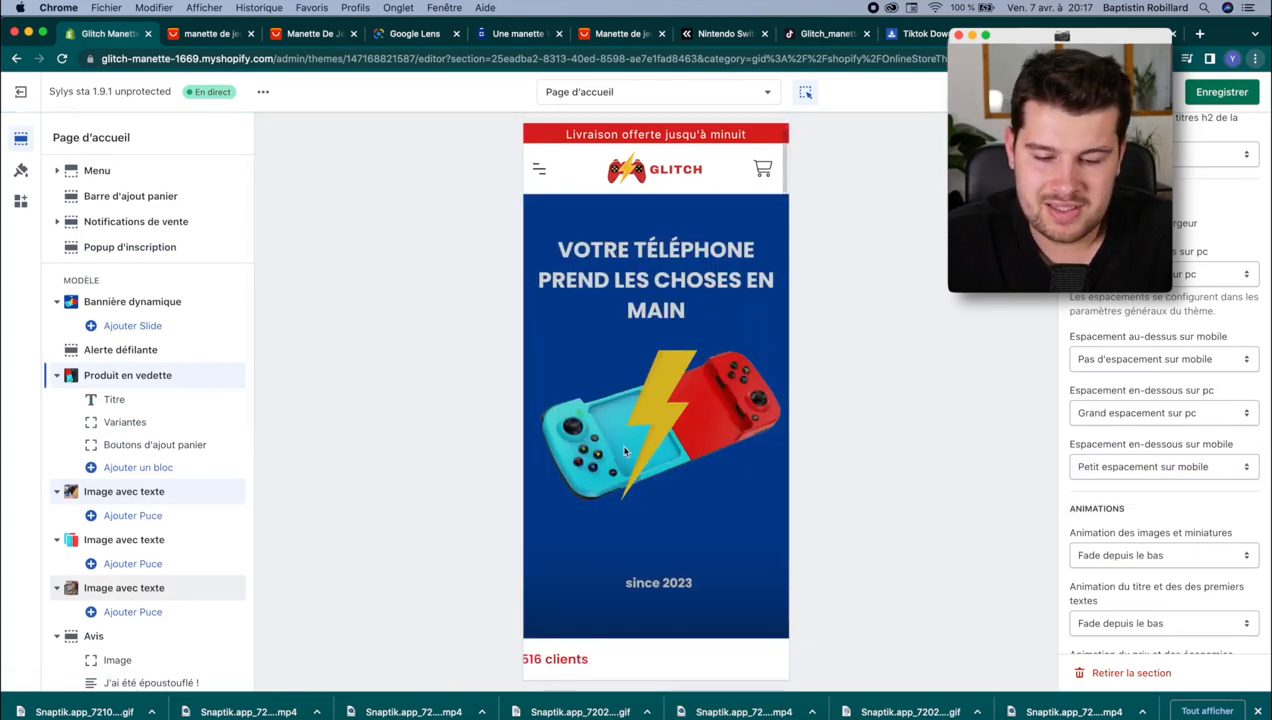
pyautogui.scroll(-4, 625, 452)
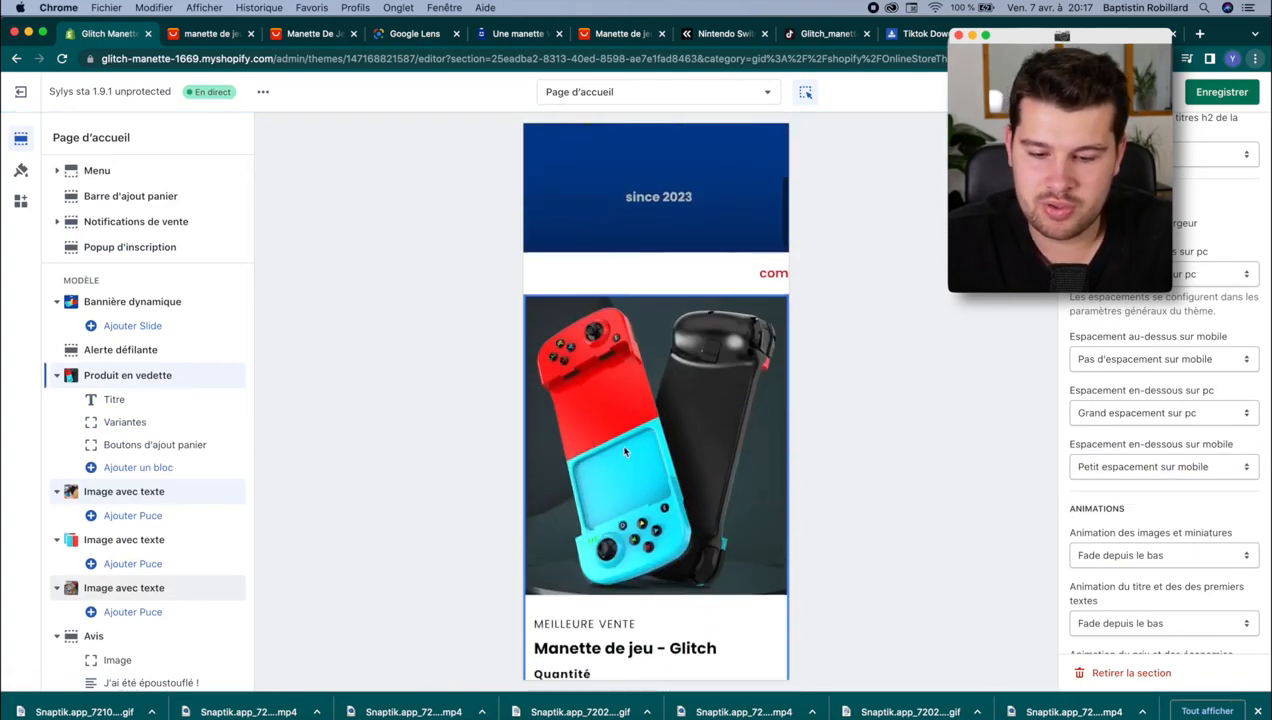
pyautogui.scroll(3, 625, 452)
pyautogui.scroll(-2, 624, 452)
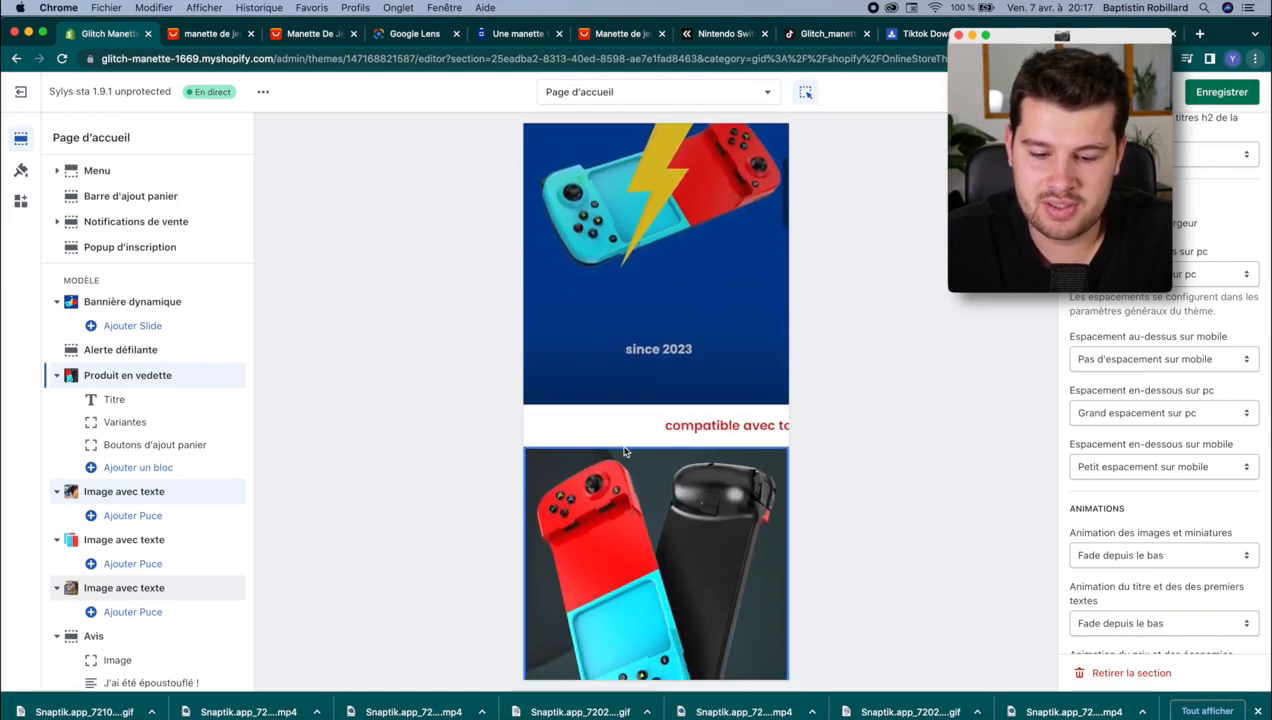
pyautogui.scroll(-8, 653, 448)
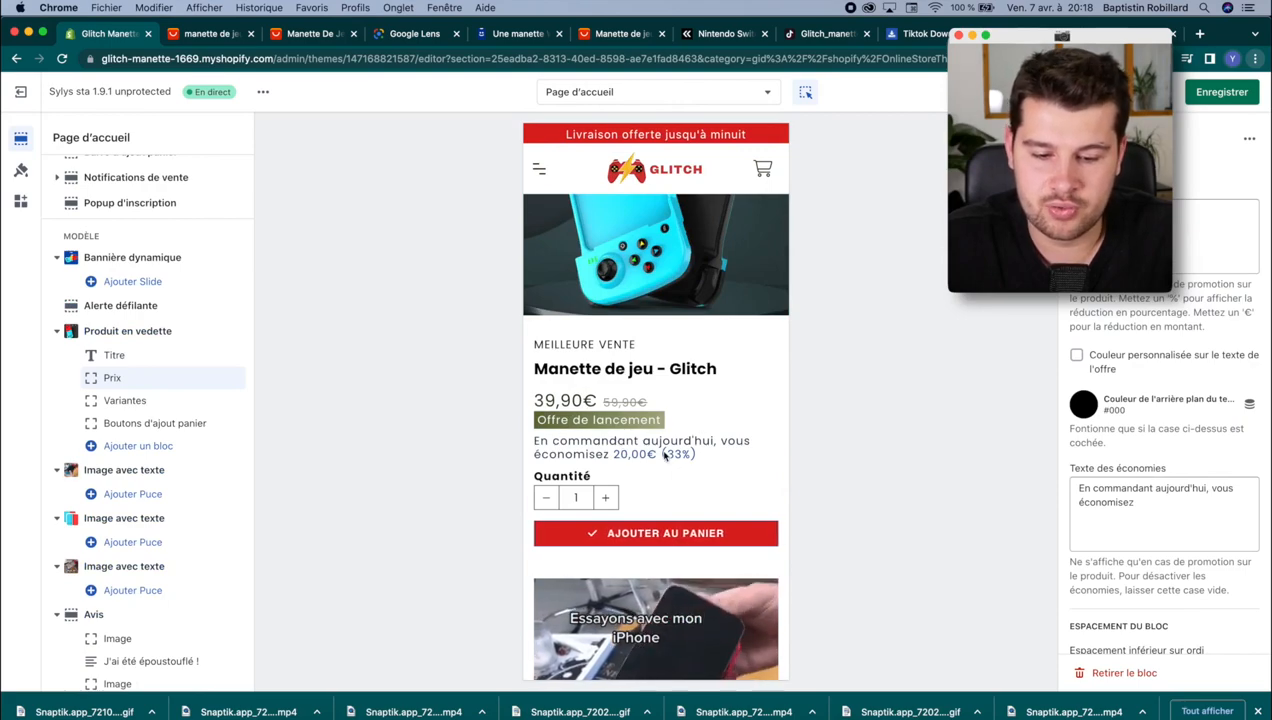
# Step: Review the home page's mobile preview and the "Produit en vedette" section's settings
pyautogui.scroll(-15, 663, 453)
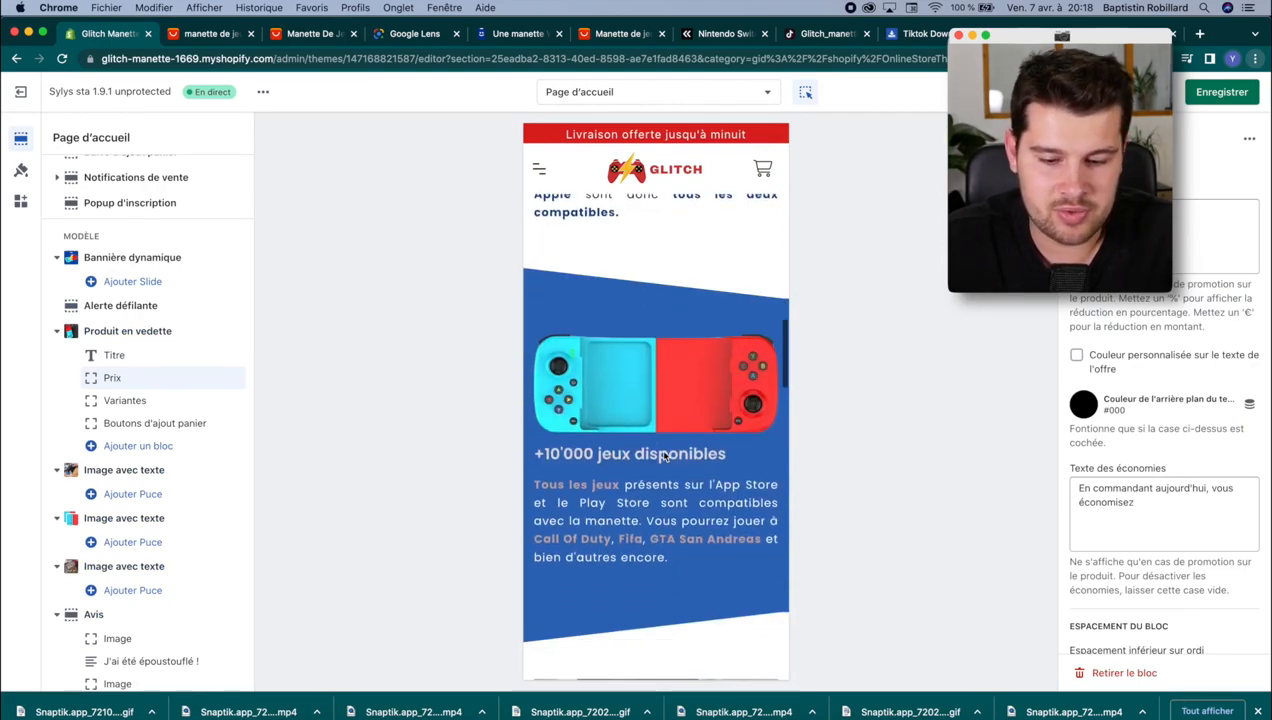
pyautogui.scroll(-10, 664, 456)
pyautogui.scroll(10, 664, 455)
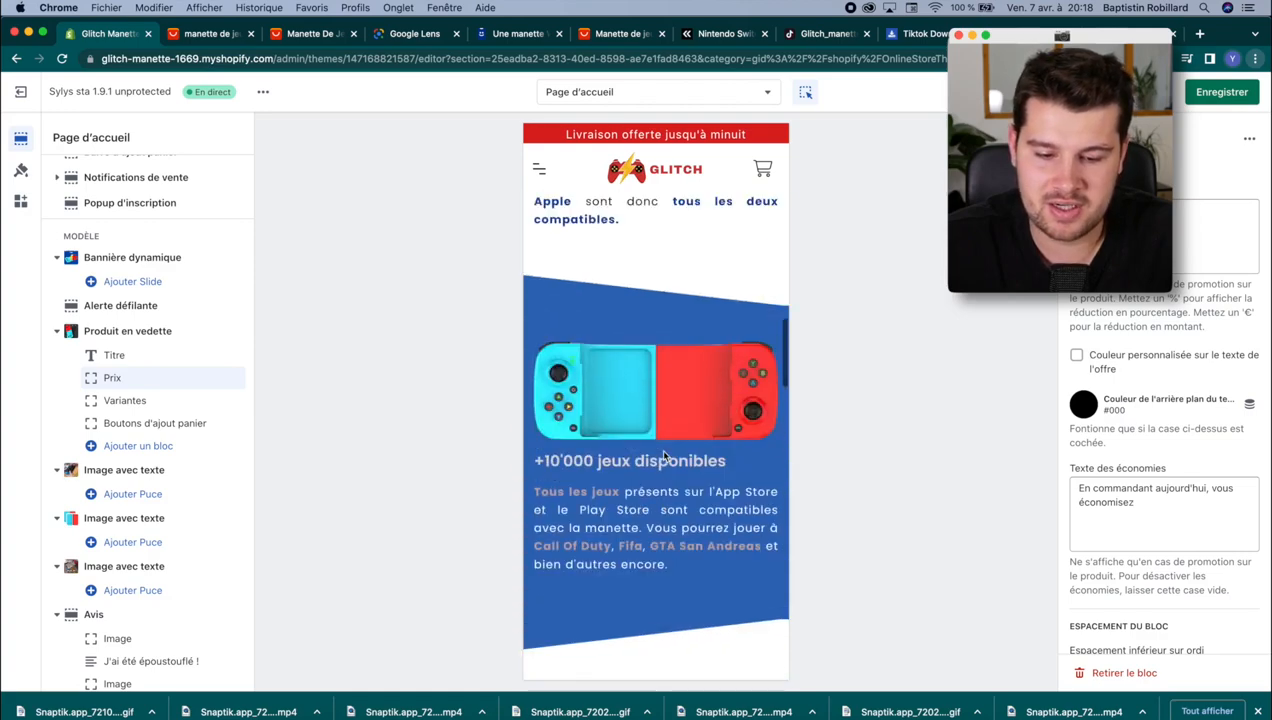
pyautogui.scroll(12, 663, 455)
pyautogui.scroll(-1, 613, 408)
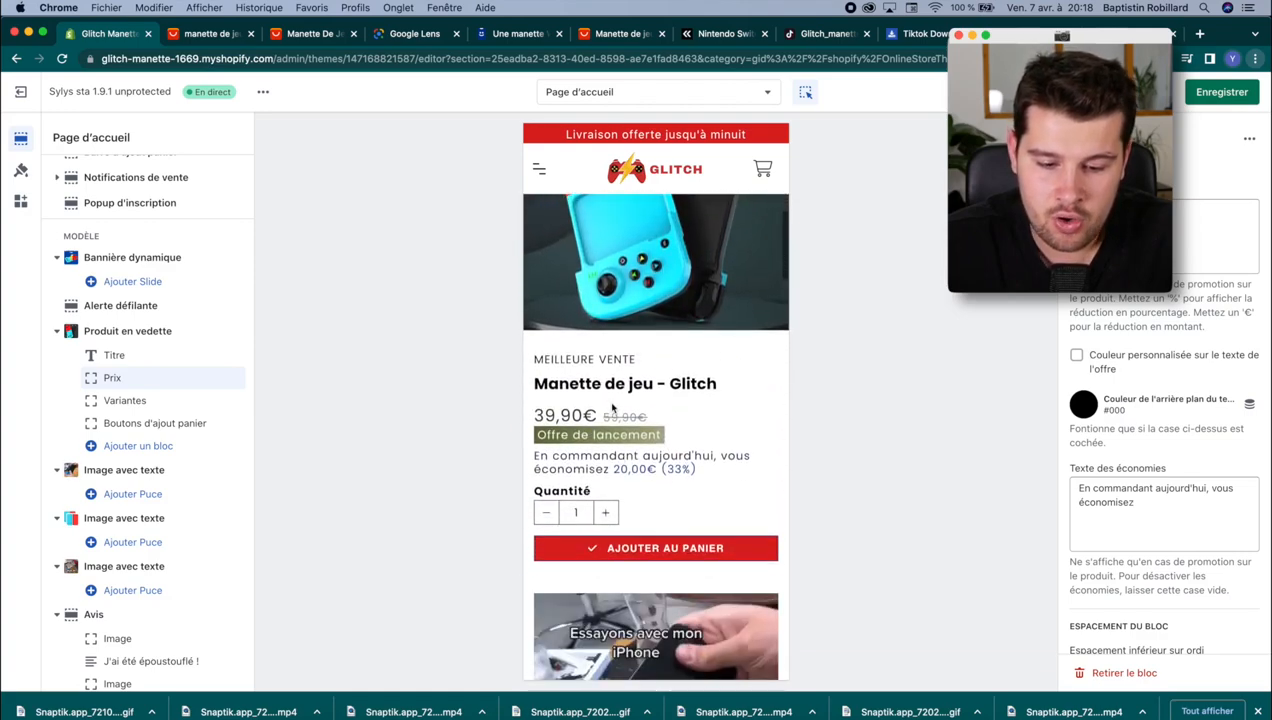
pyautogui.click(613, 403)
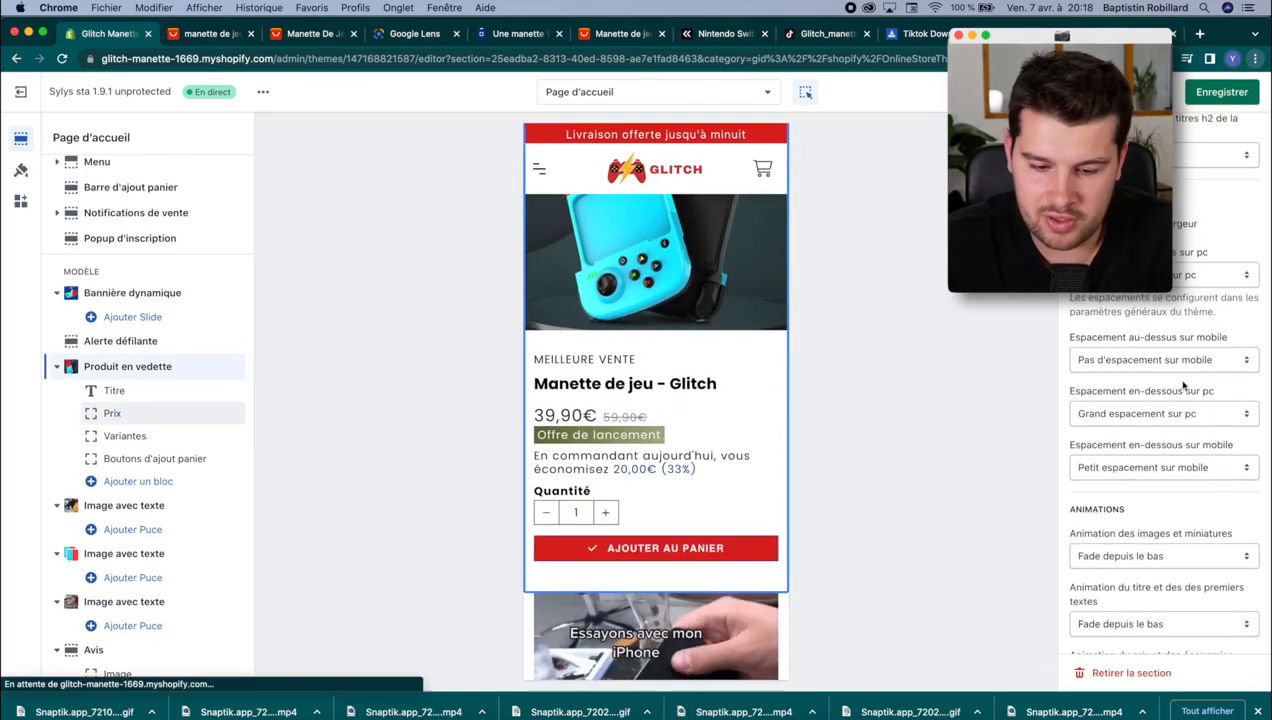
pyautogui.scroll(3, 1183, 385)
pyautogui.scroll(6, 1183, 385)
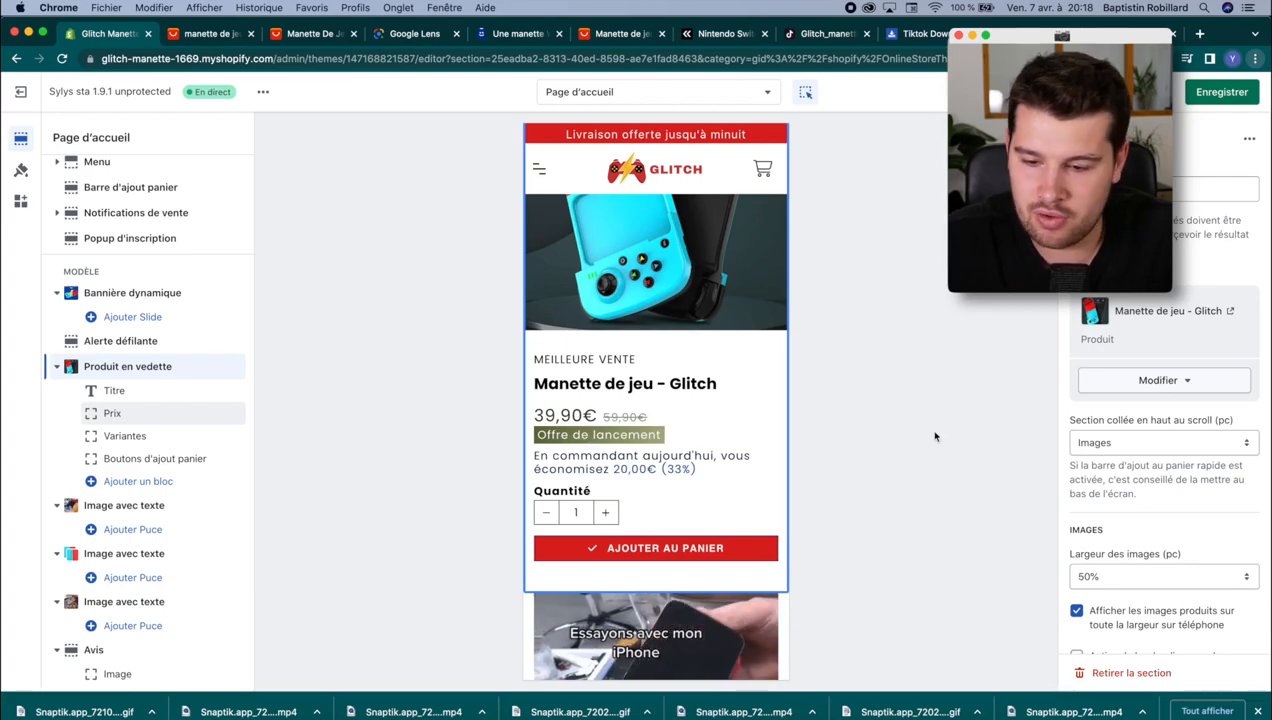
pyautogui.scroll(-10, 1176, 342)
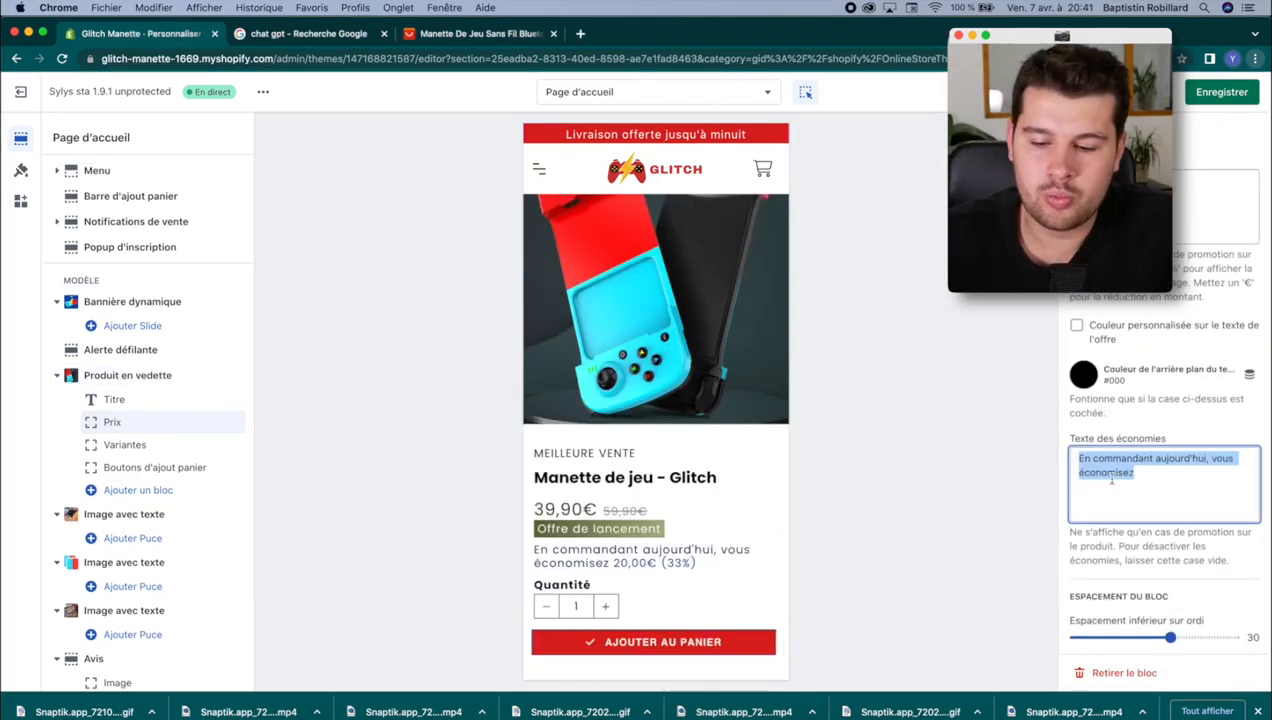
# Step: Clear the savings text of the featured product's "Prix" block and set its promotional label to "Soldes d'été"
pyautogui.press('BackSpace')
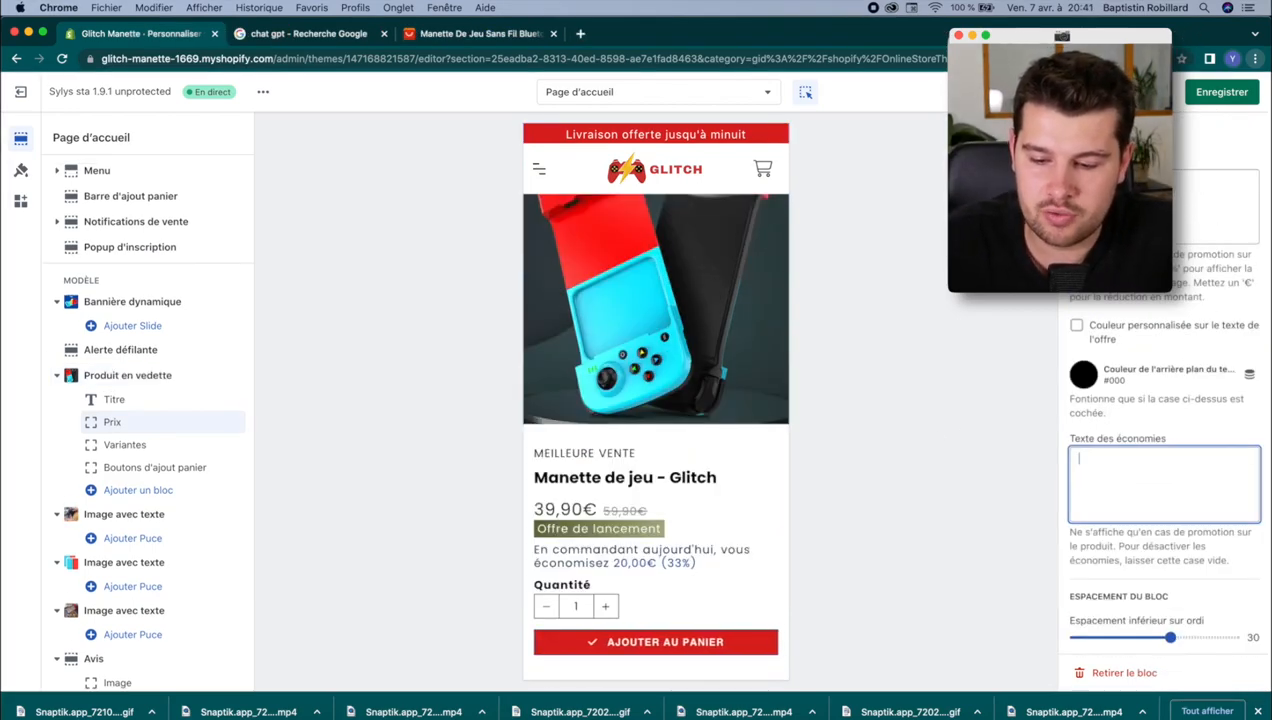
pyautogui.scroll(-1, 1143, 365)
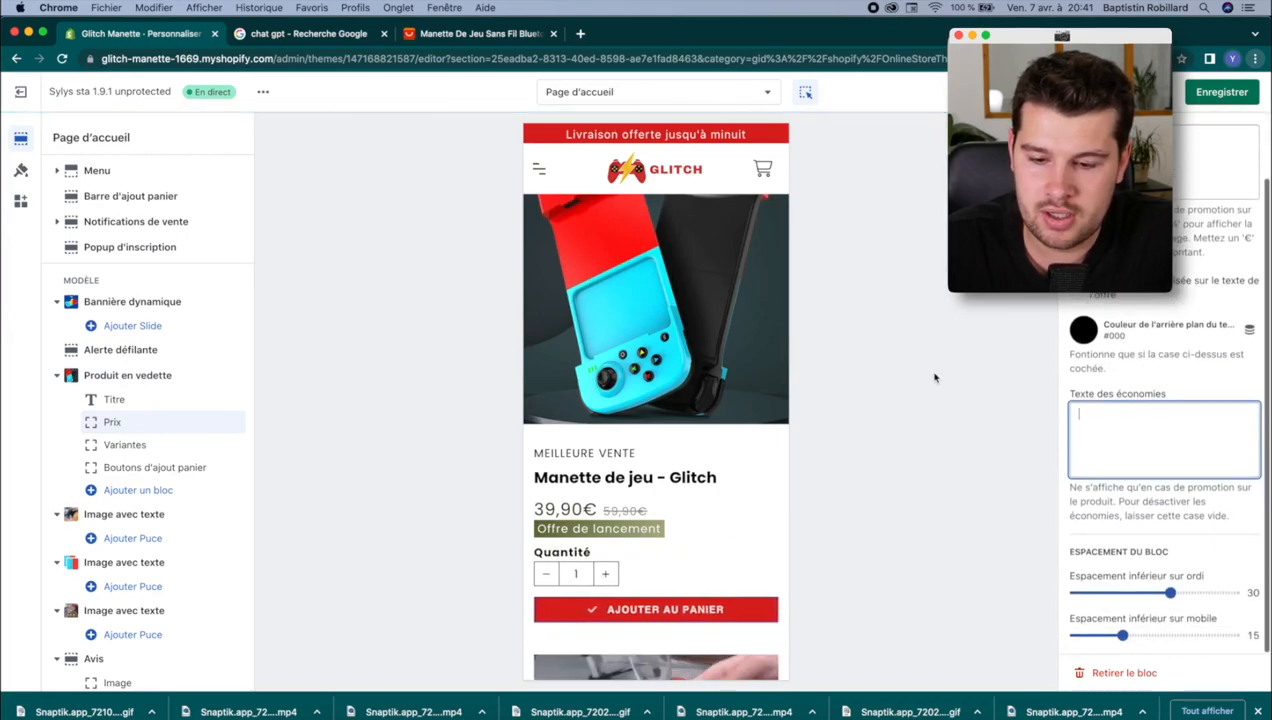
pyautogui.scroll(2, 1050, 400)
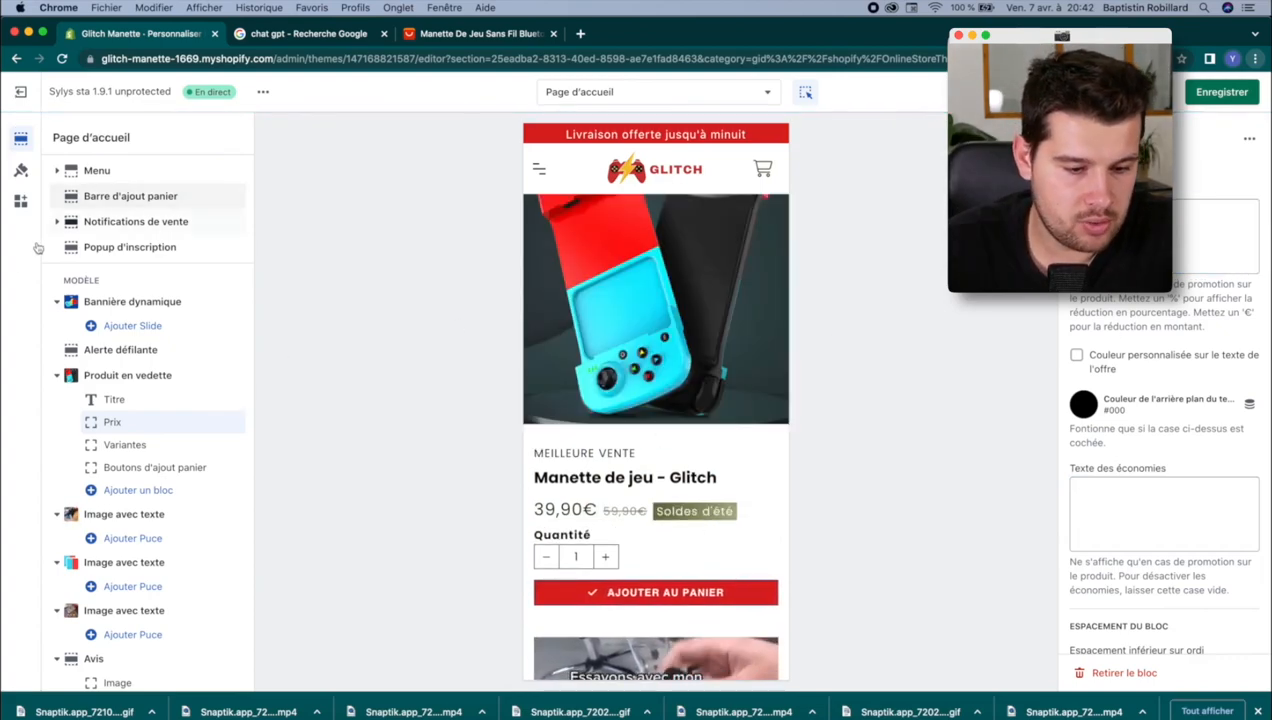
# Step: Change the theme's background gradient to a radial blue one, with a #044194 first stop and an added #0B2E94 stop at 50%
pyautogui.click(21, 171)
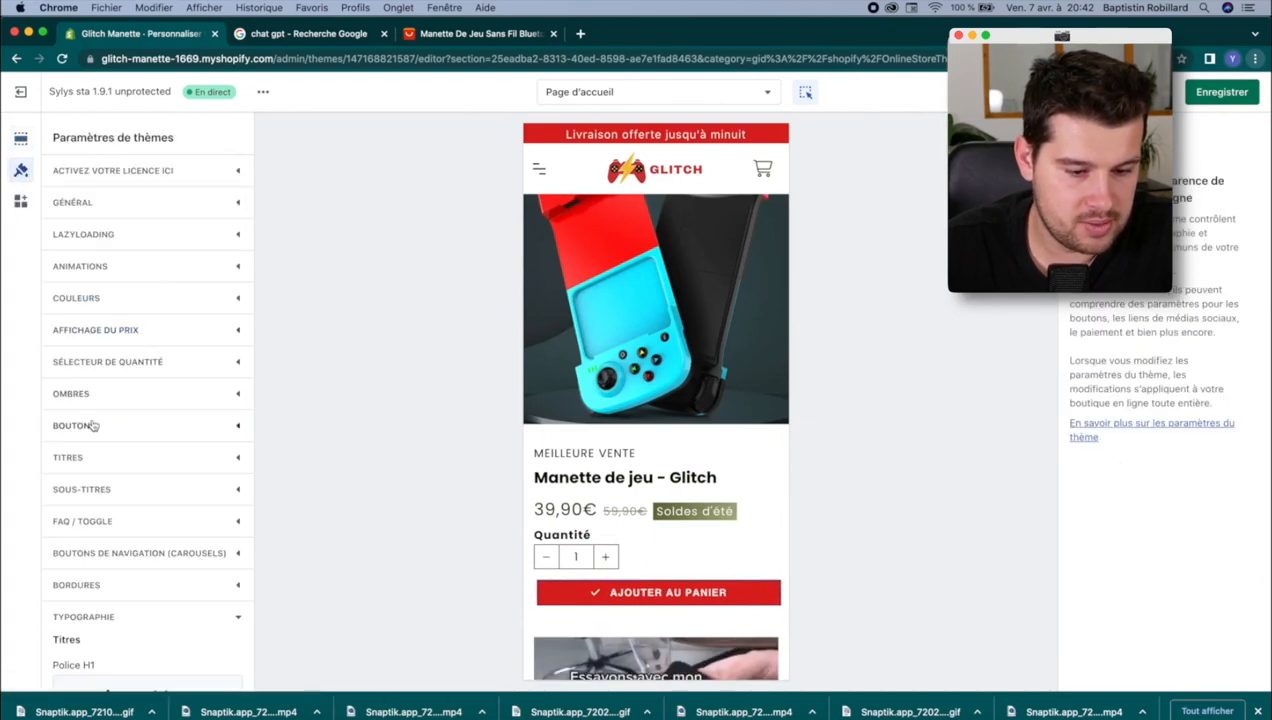
pyautogui.click(100, 300)
pyautogui.scroll(-5, 100, 420)
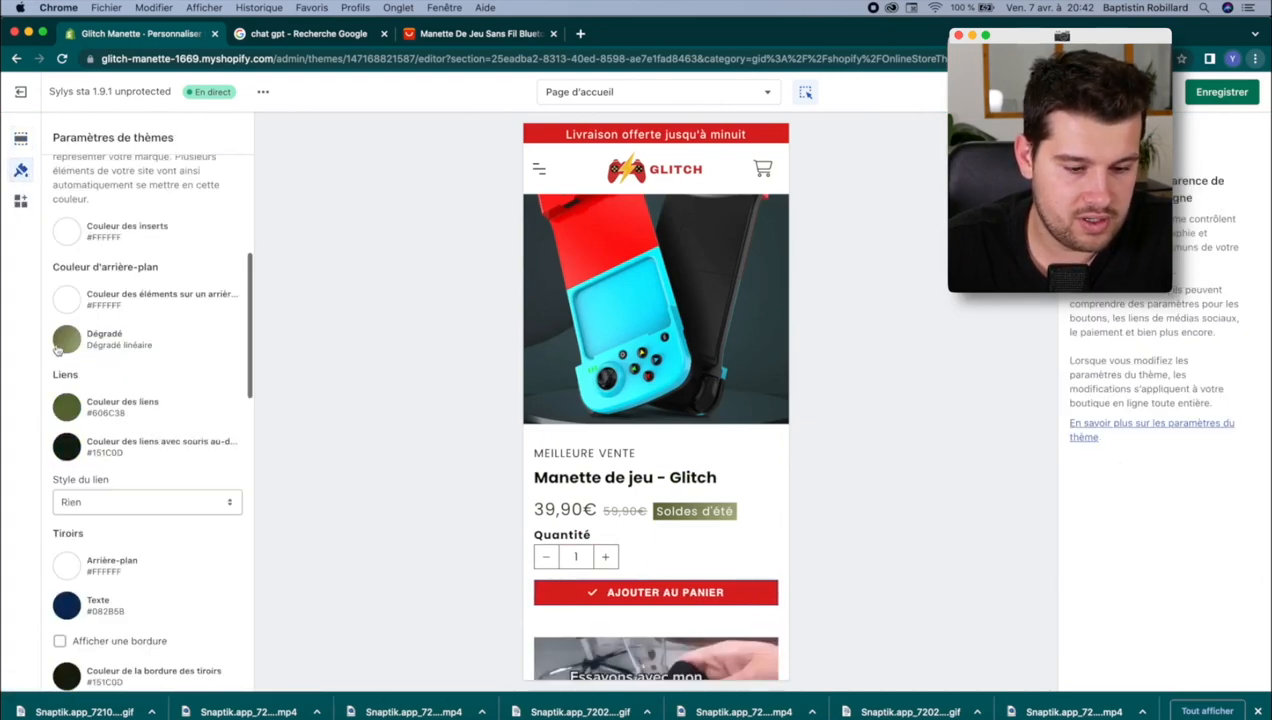
pyautogui.click(88, 345)
pyautogui.scroll(-3, 131, 541)
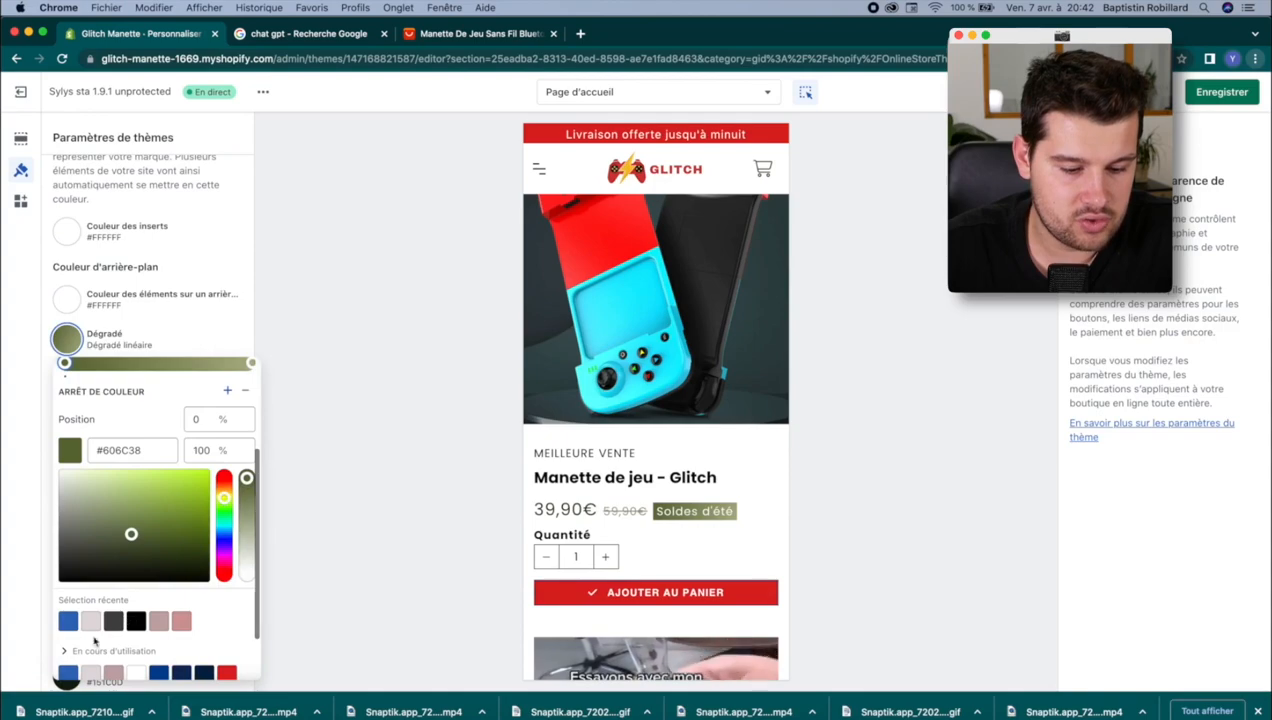
pyautogui.click(66, 622)
pyautogui.scroll(-2, 247, 651)
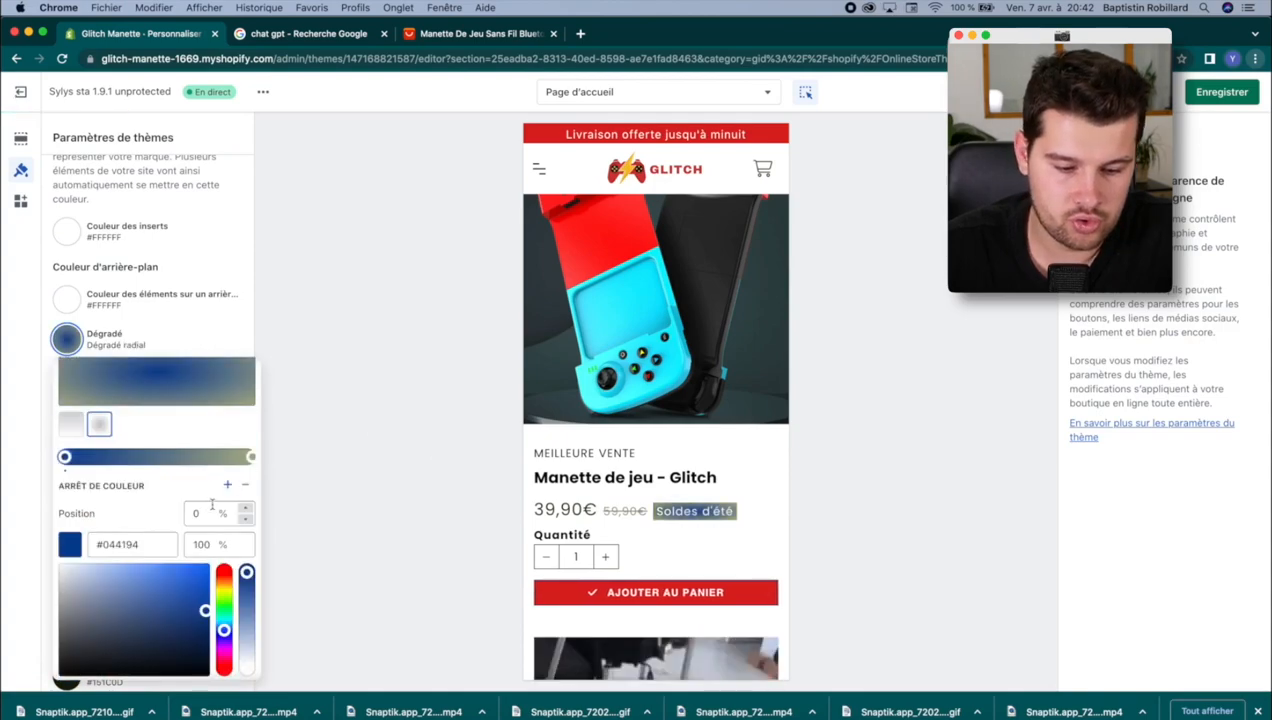
pyautogui.click(228, 486)
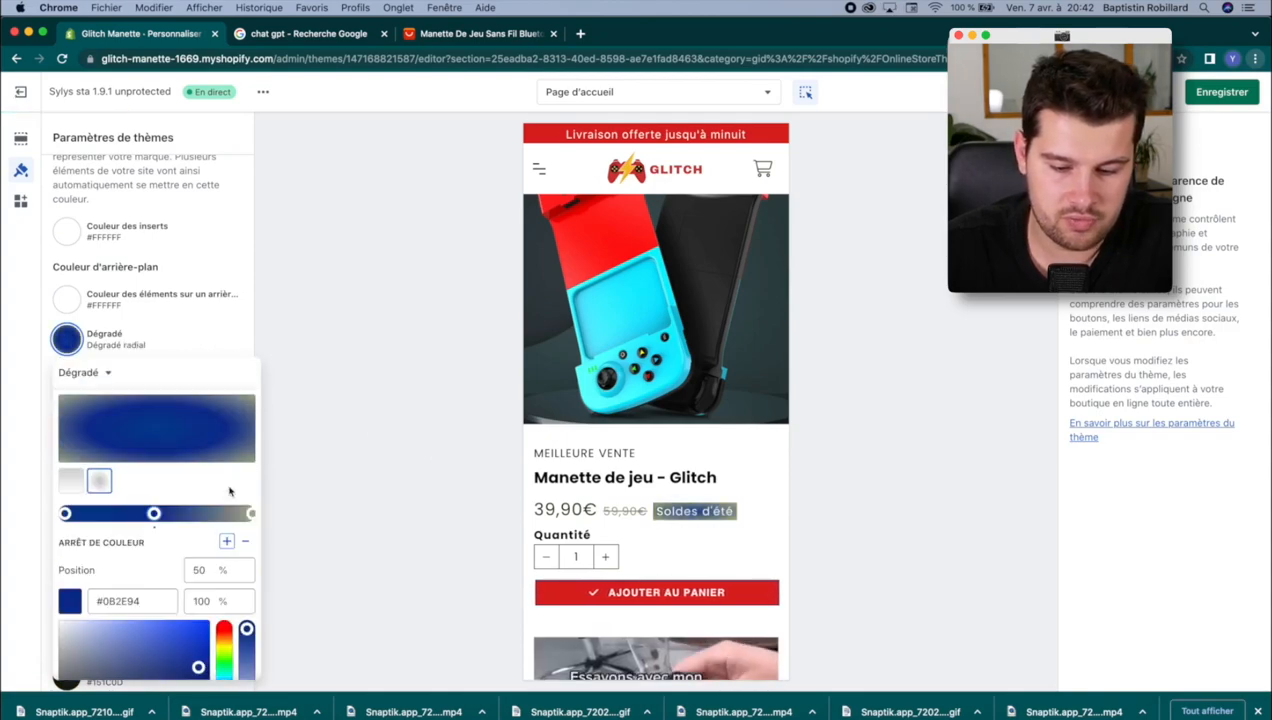
pyautogui.click(800, 490)
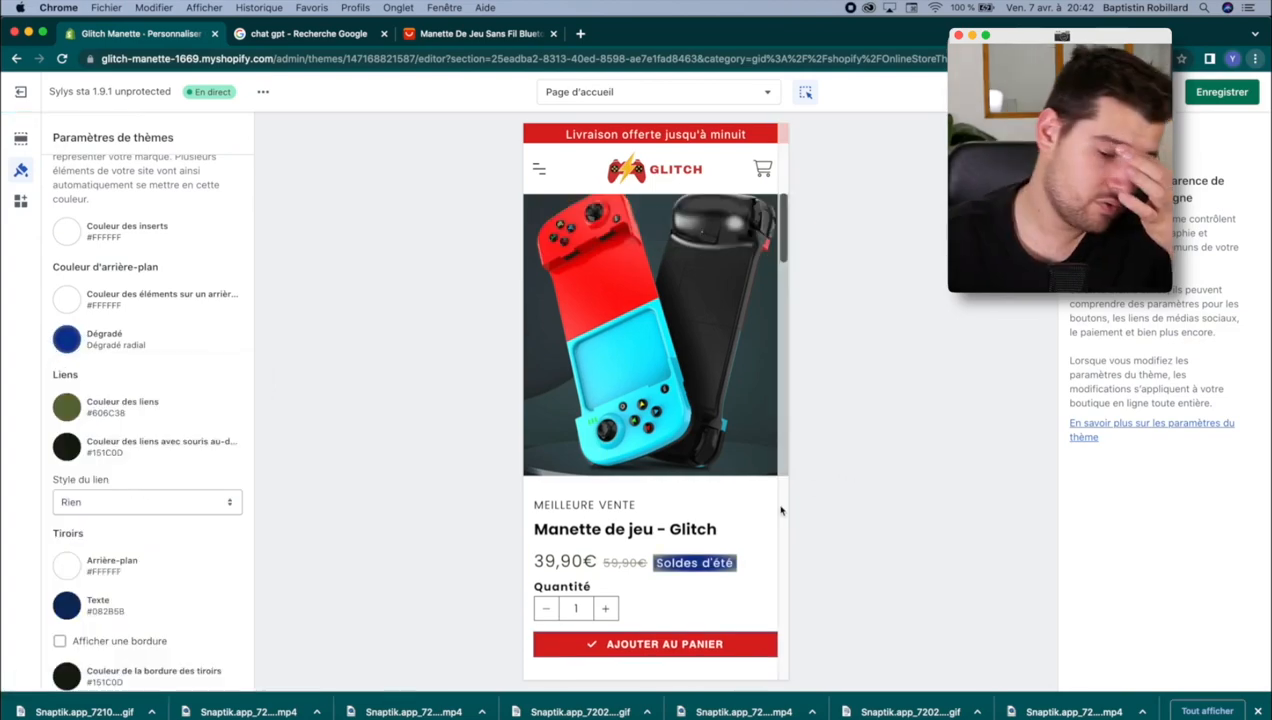
# Step: Set the "Avis" section's solid background colour to light blue #D1E0F4 and copy its hex code
pyautogui.scroll(-1, 781, 511)
pyautogui.scroll(-10, 781, 511)
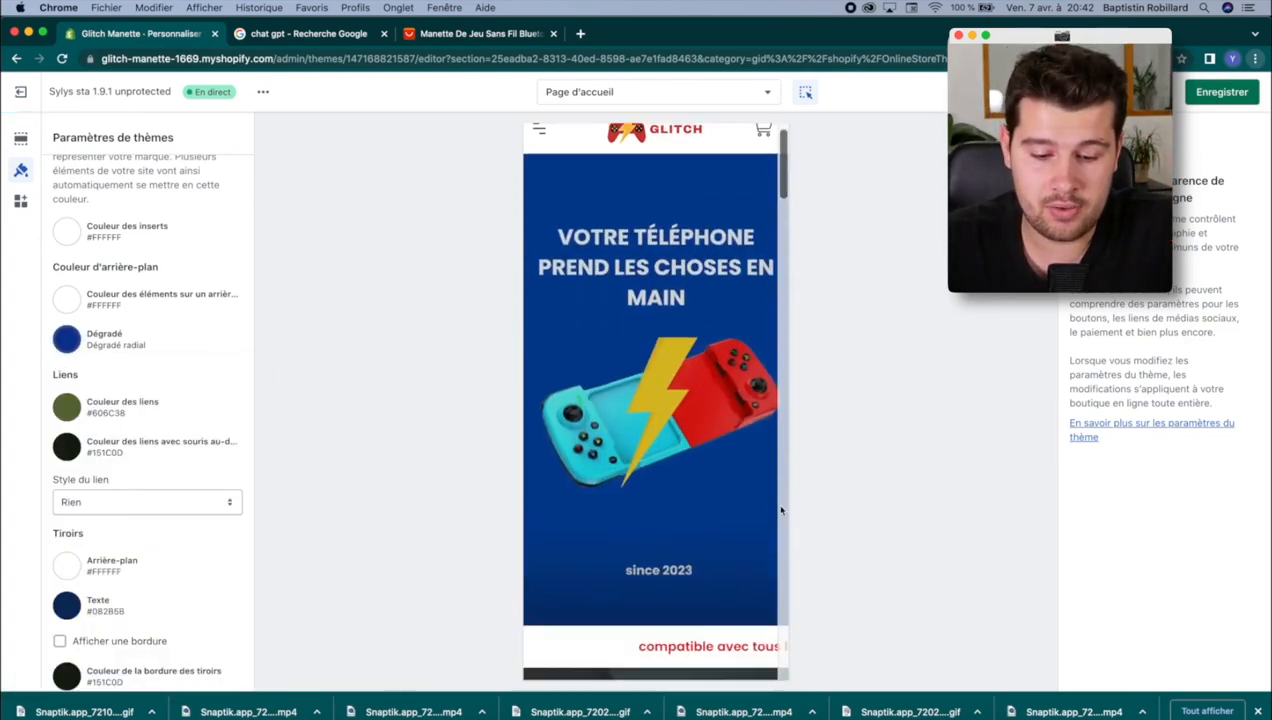
pyautogui.scroll(-15, 781, 511)
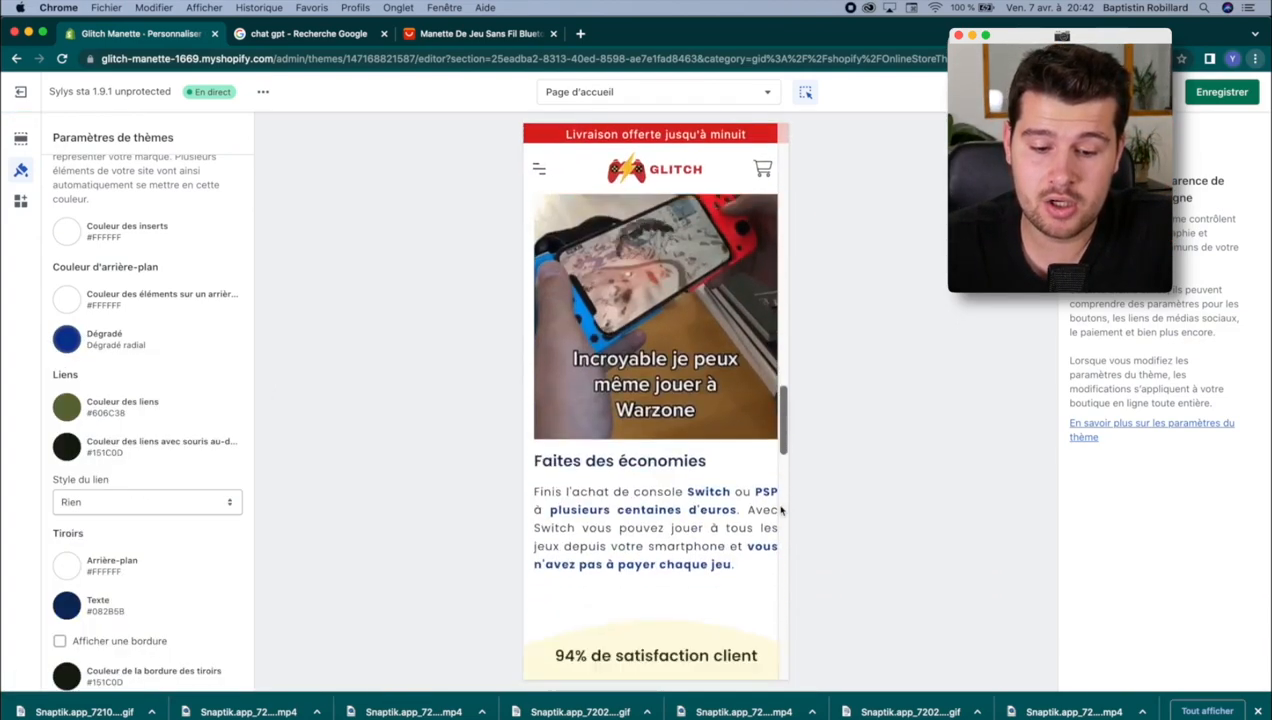
pyautogui.click(694, 248)
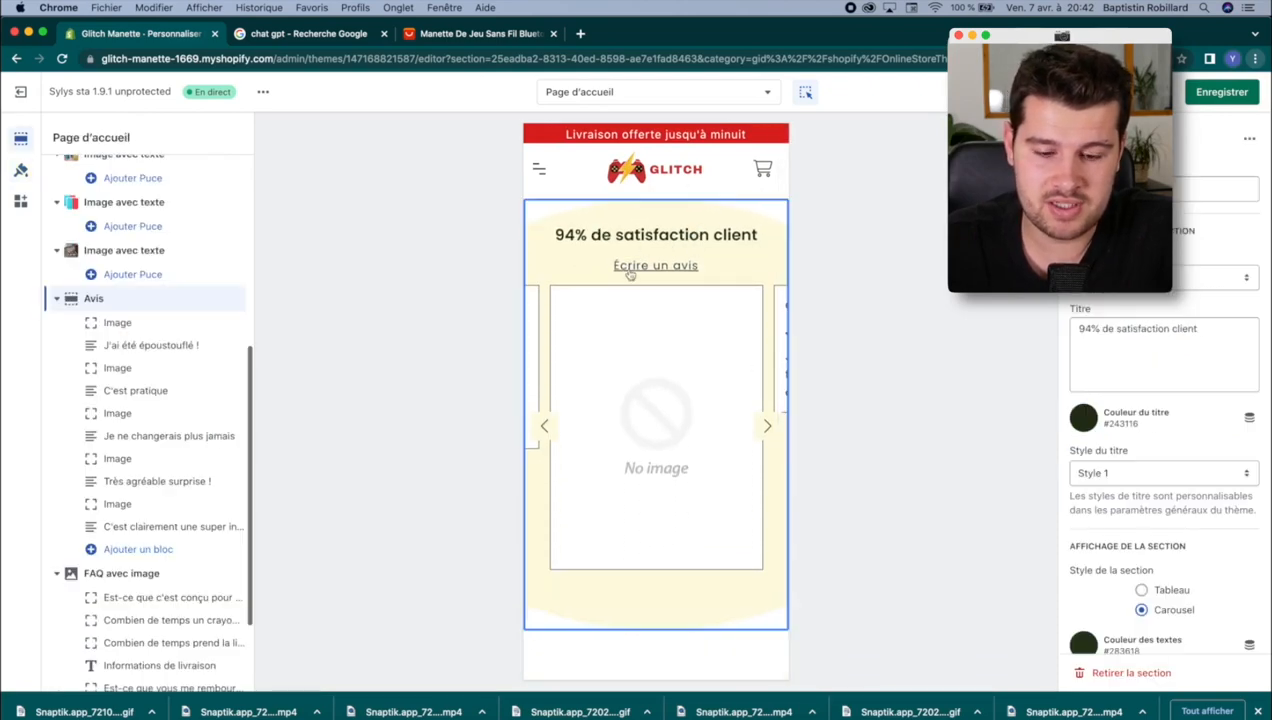
pyautogui.scroll(-10, 1210, 430)
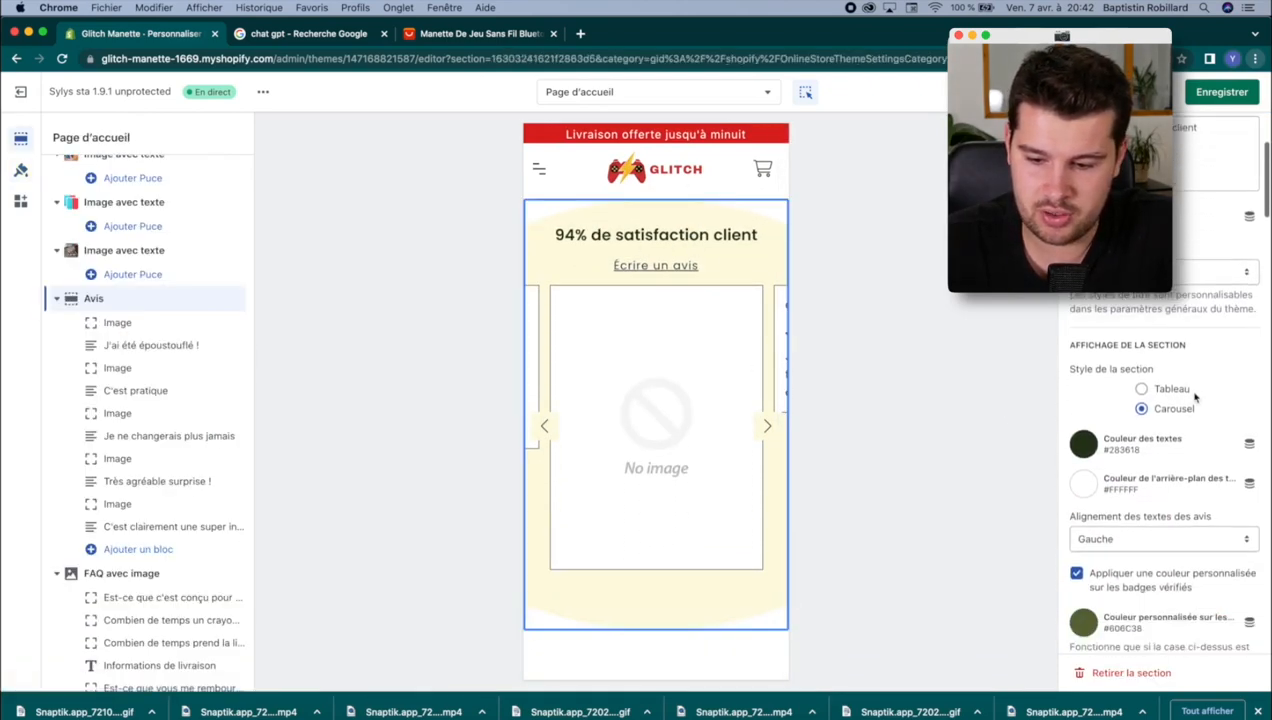
pyautogui.scroll(-15, 1195, 398)
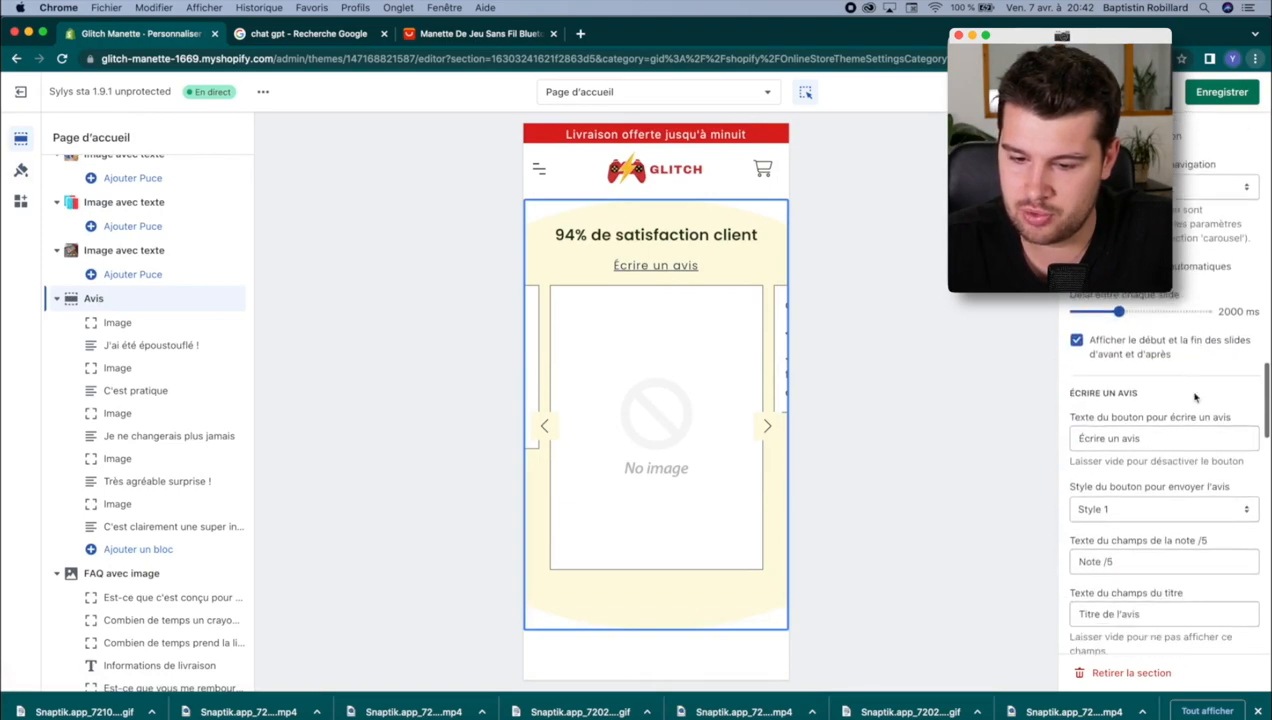
pyautogui.scroll(3, 1194, 398)
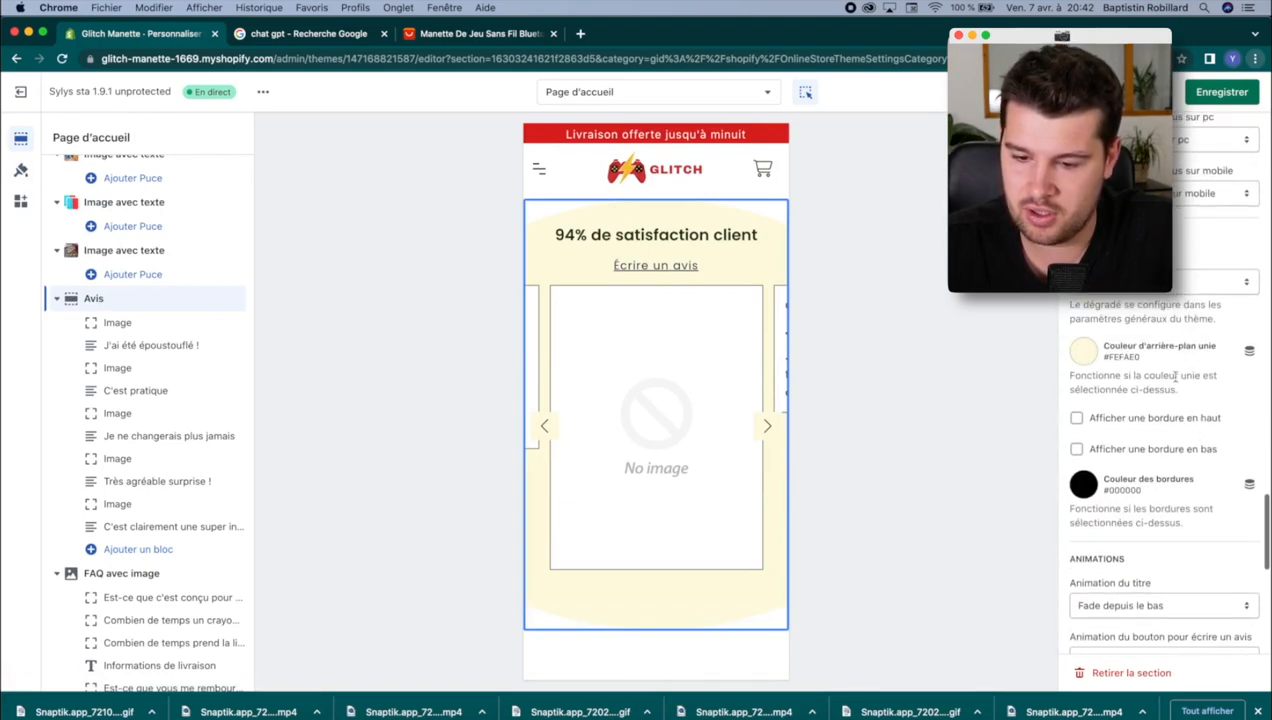
pyautogui.click(1084, 353)
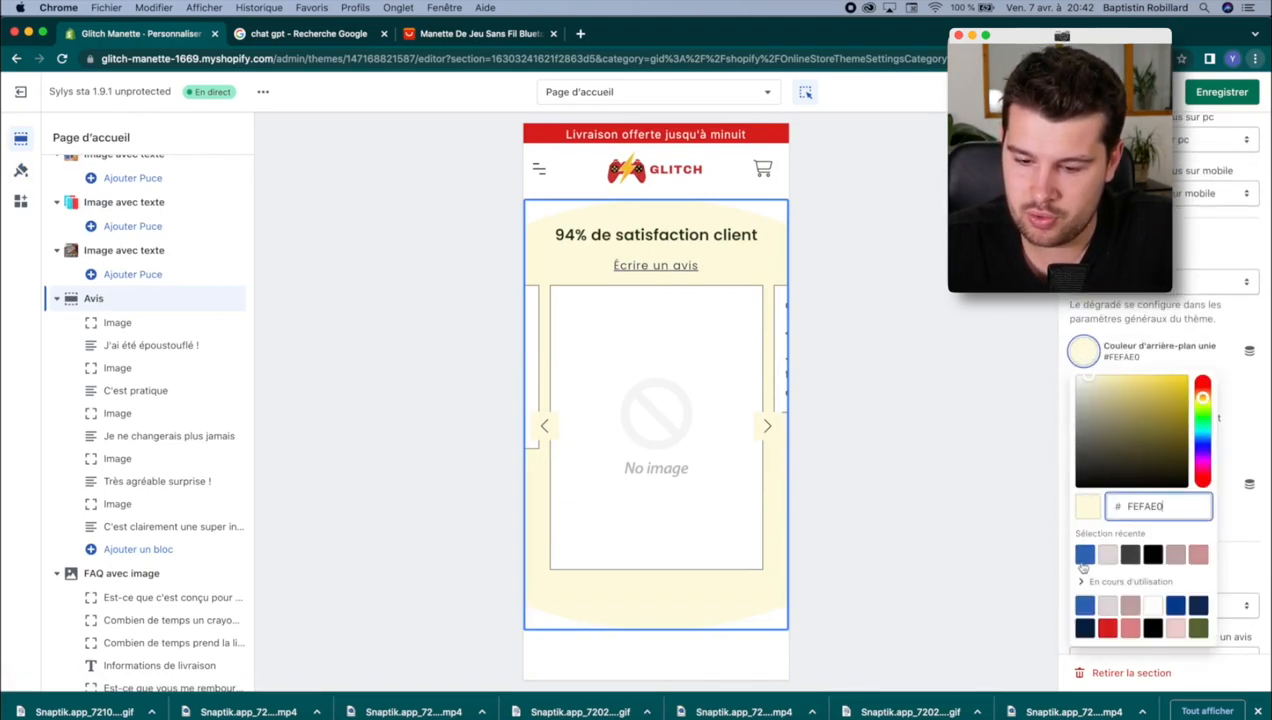
pyautogui.click(1084, 554)
pyautogui.click(1096, 385)
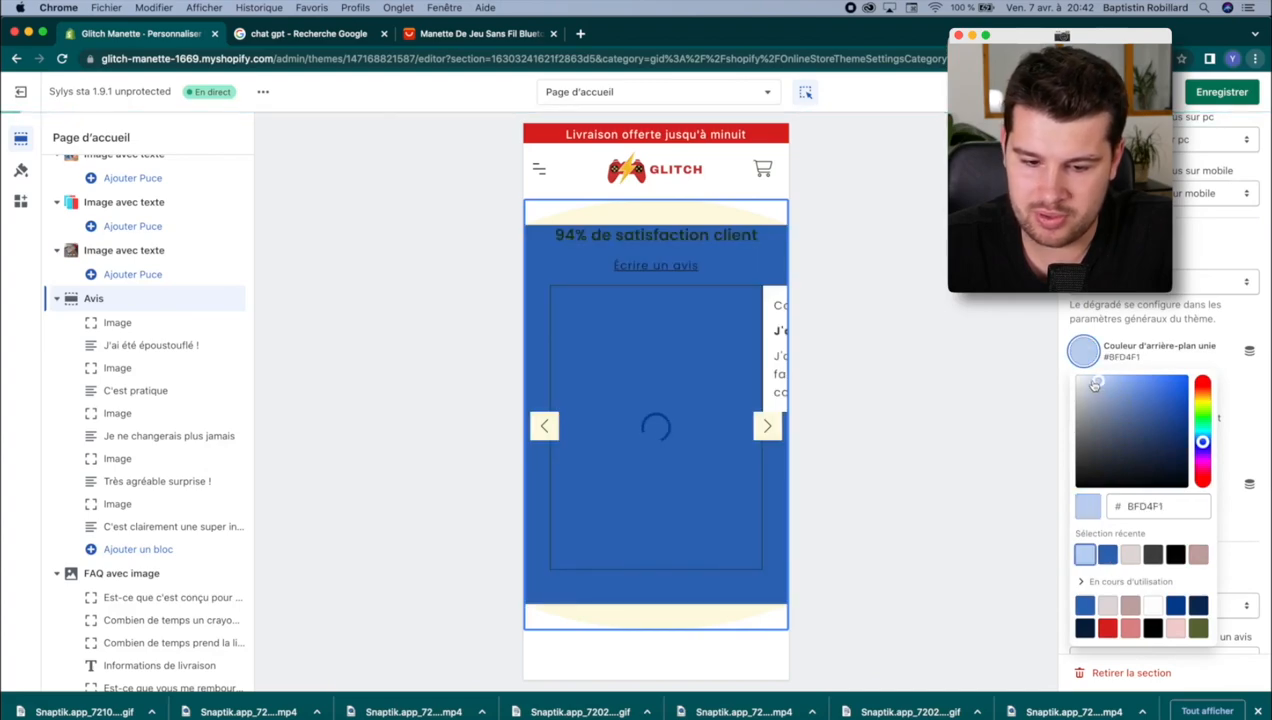
pyautogui.click(1091, 381)
pyautogui.doubleClick(1152, 508)
pyautogui.press('super+c')
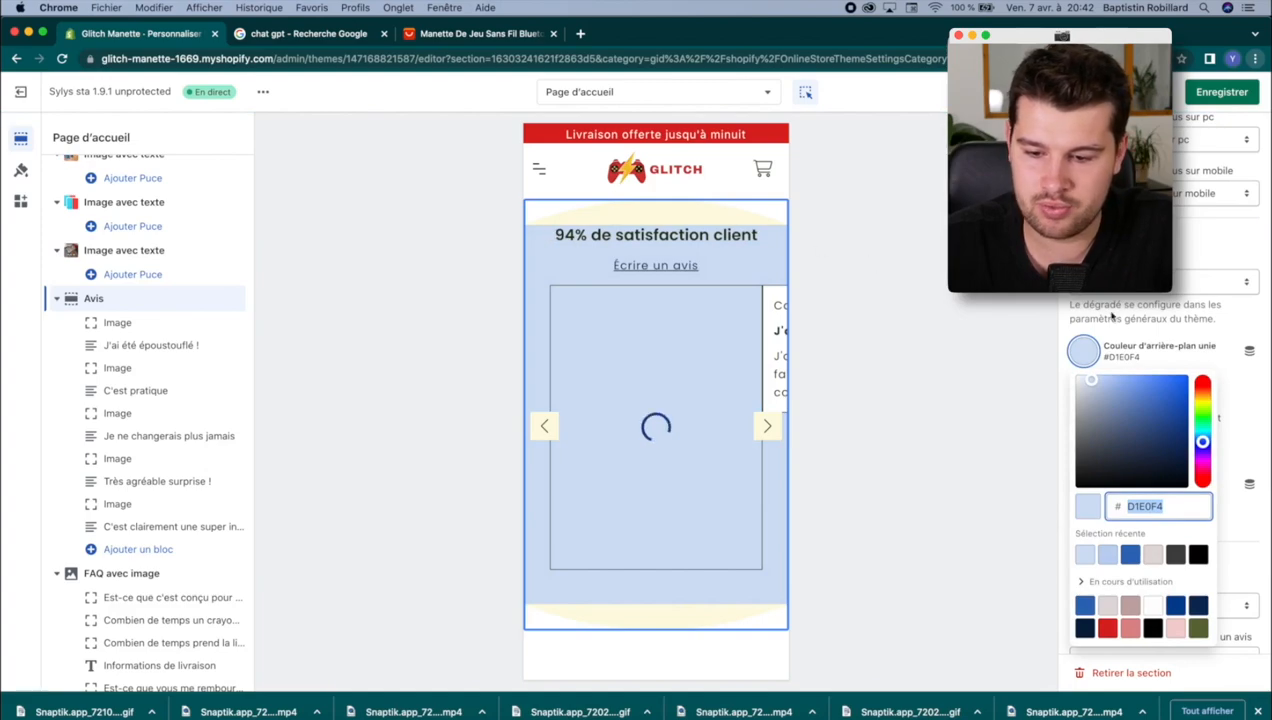
# Step: Apply the copied #D1E0F4 colour to the "Avis" section's top and bottom separators and check the result in the preview
pyautogui.click(1176, 250)
pyautogui.scroll(-5, 1159, 455)
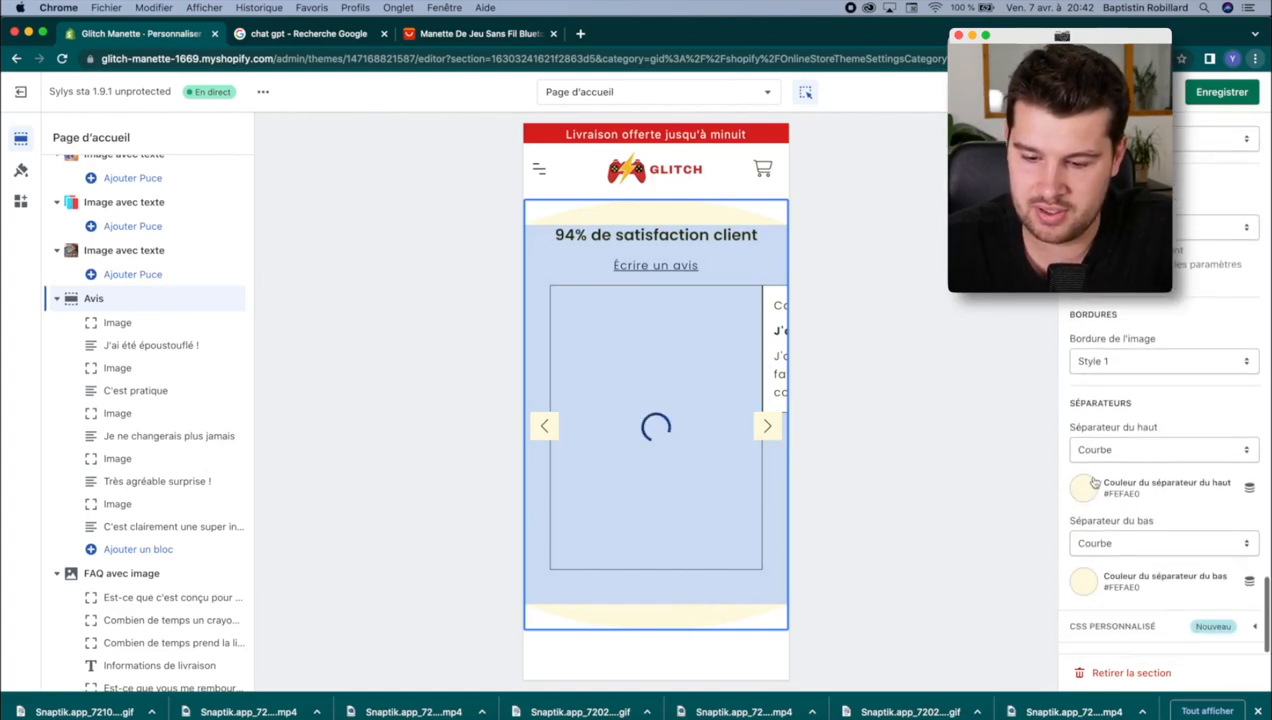
pyautogui.click(1093, 484)
pyautogui.doubleClick(1132, 424)
pyautogui.press('super+v')
pyautogui.click(1248, 412)
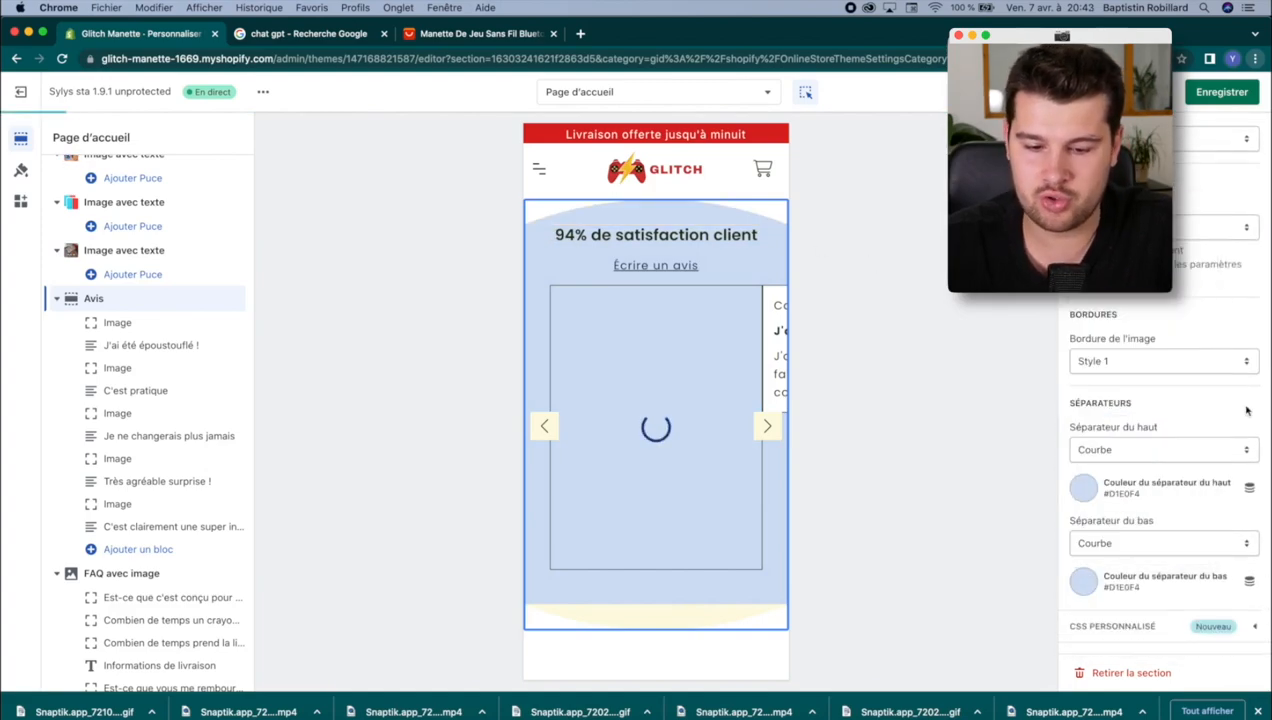
pyautogui.scroll(10, 711, 394)
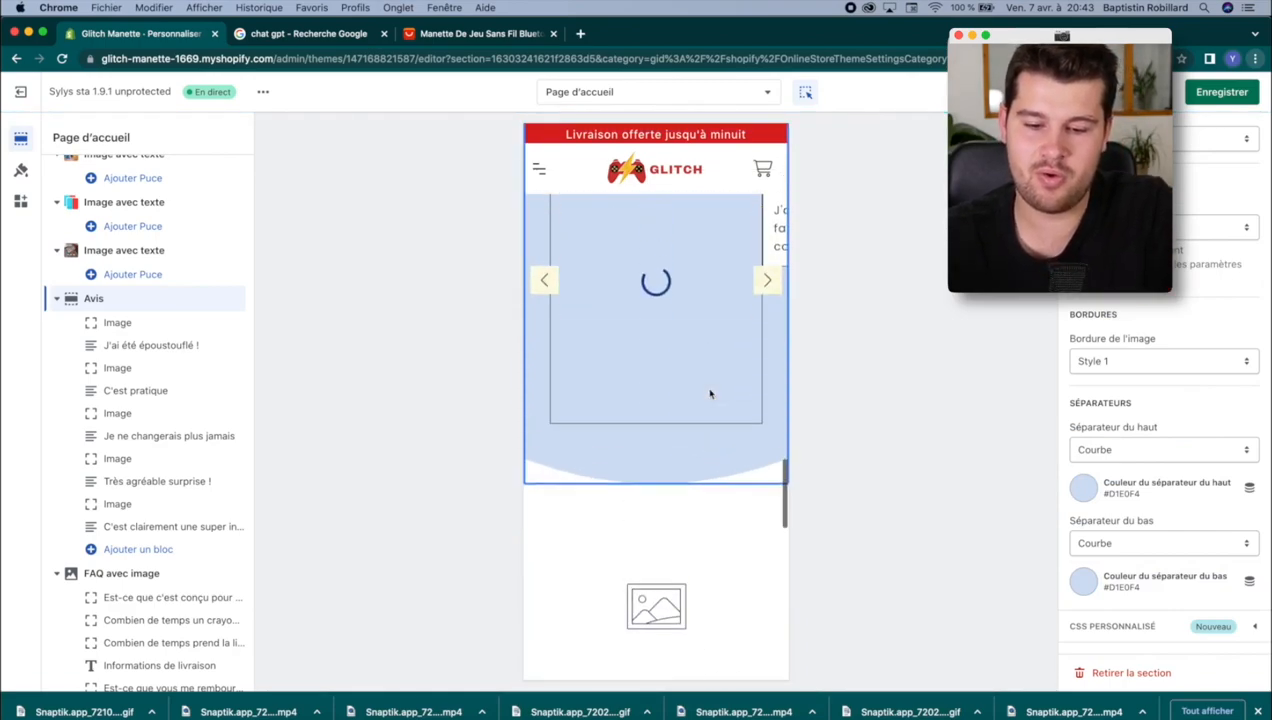
# Step: Inspect the image and text blocks of the "Avis" section, ending on its first "Image" block
pyautogui.click(130, 323)
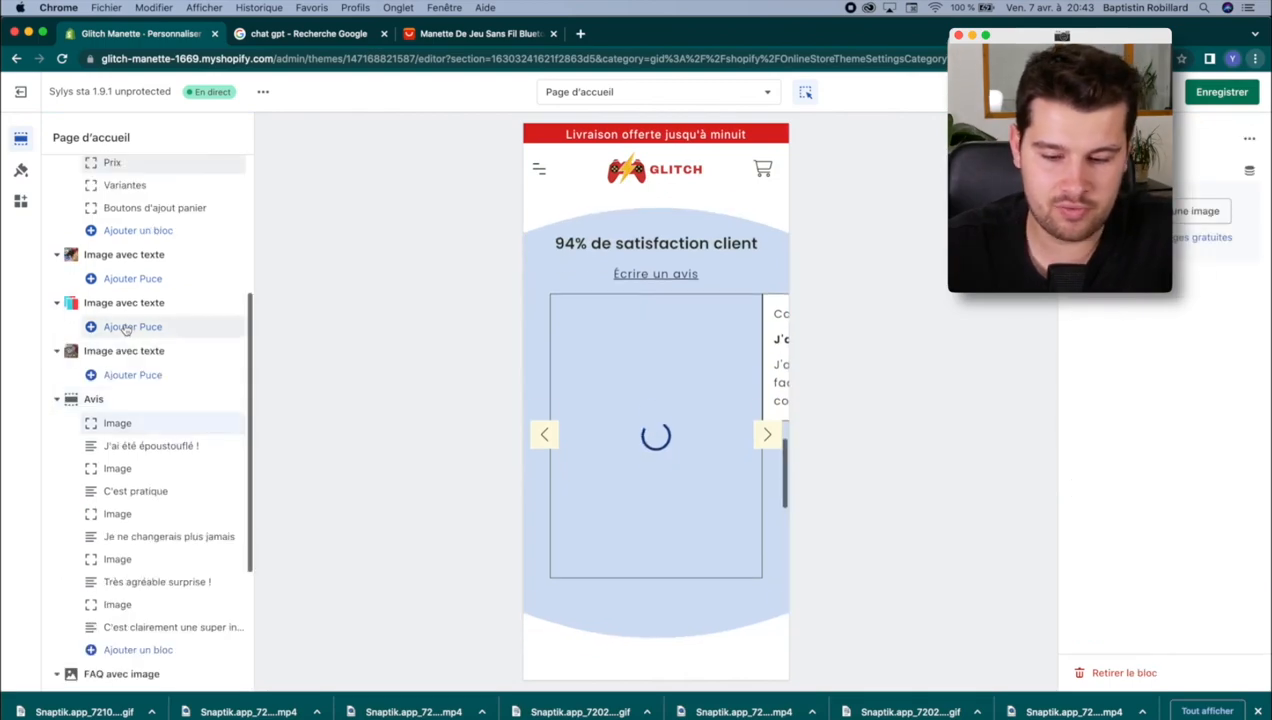
pyautogui.click(150, 446)
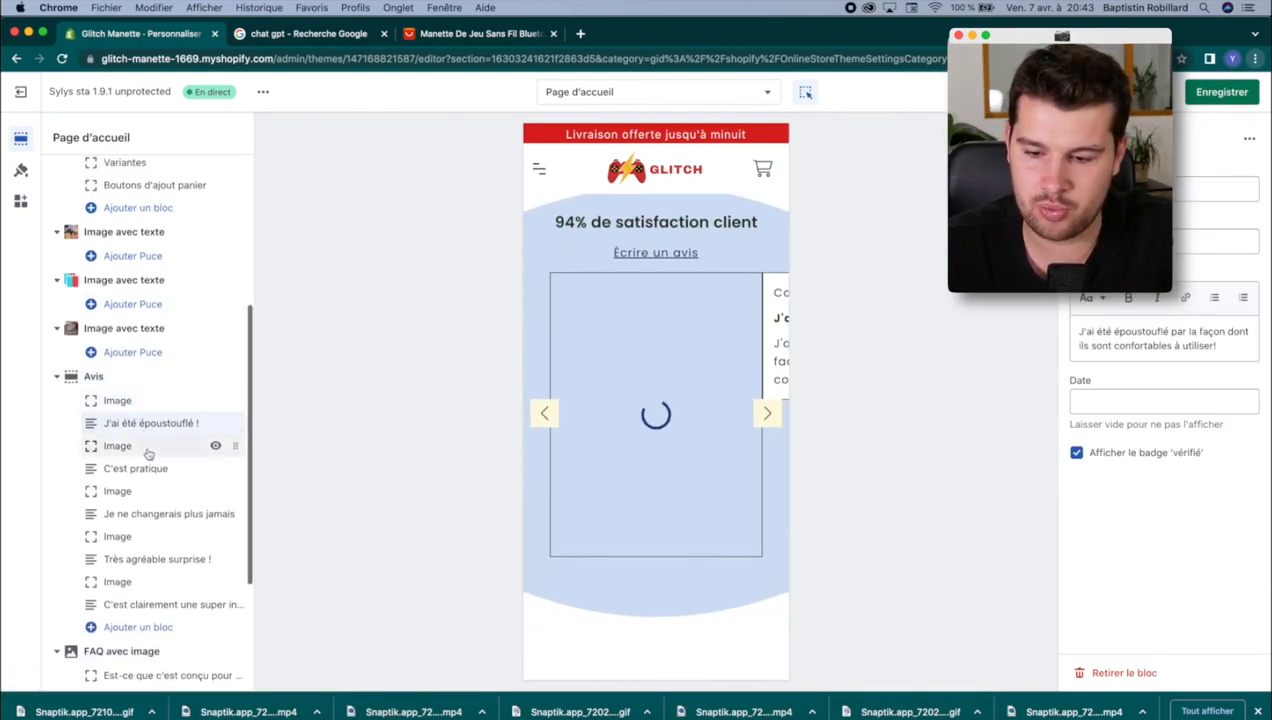
pyautogui.click(128, 447)
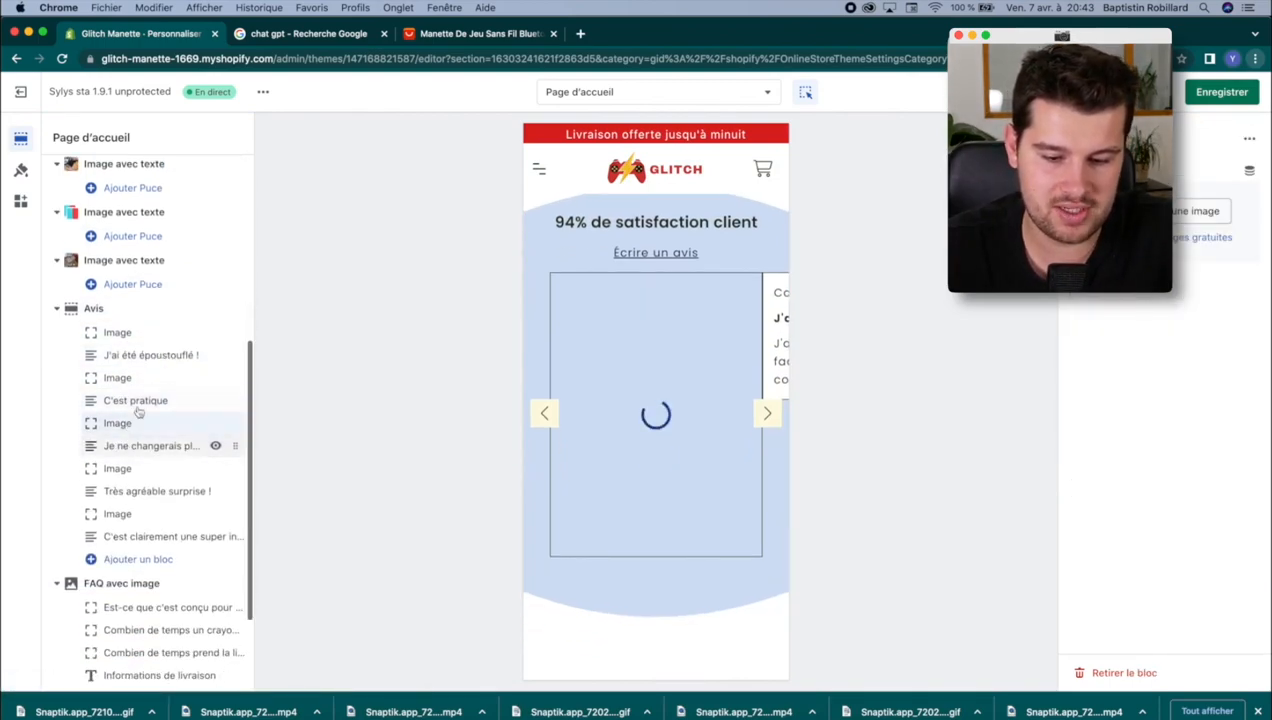
pyautogui.click(133, 336)
# Step: Switch to the AliExpress product page and look through the customer review photos, enlarging those of the grey controller
pyautogui.click(455, 36)
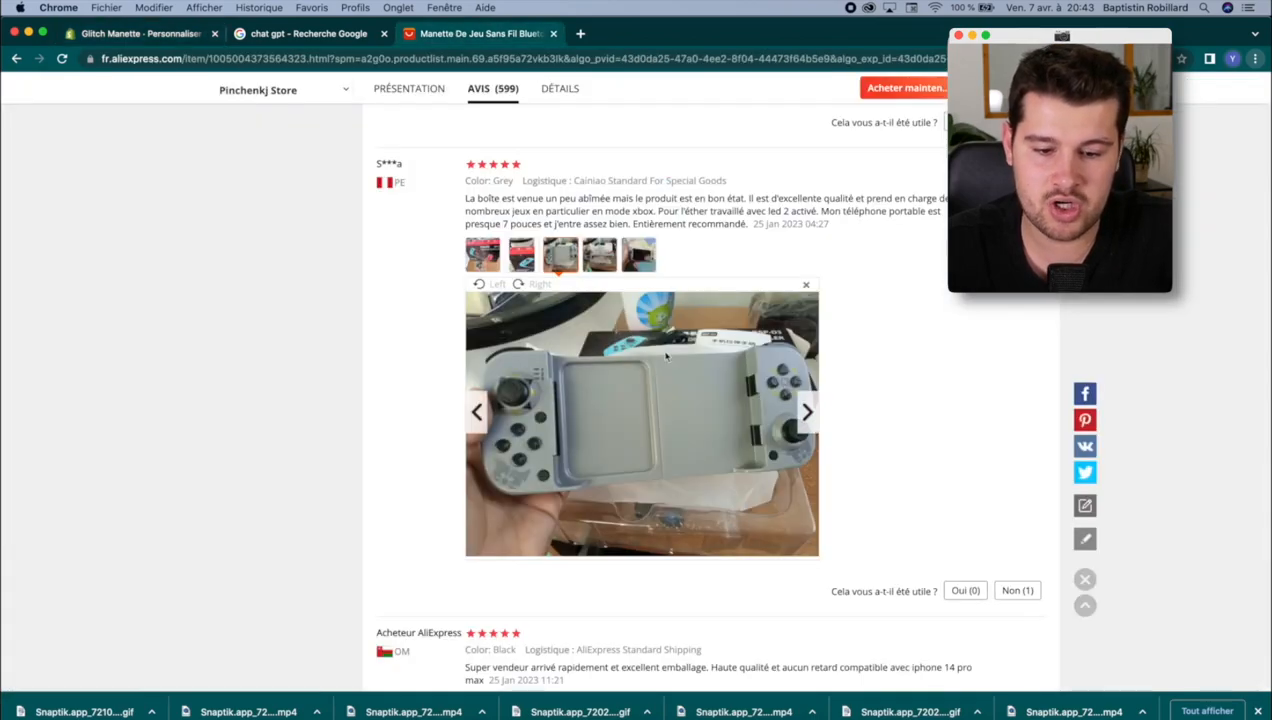
pyautogui.scroll(15, 567, 404)
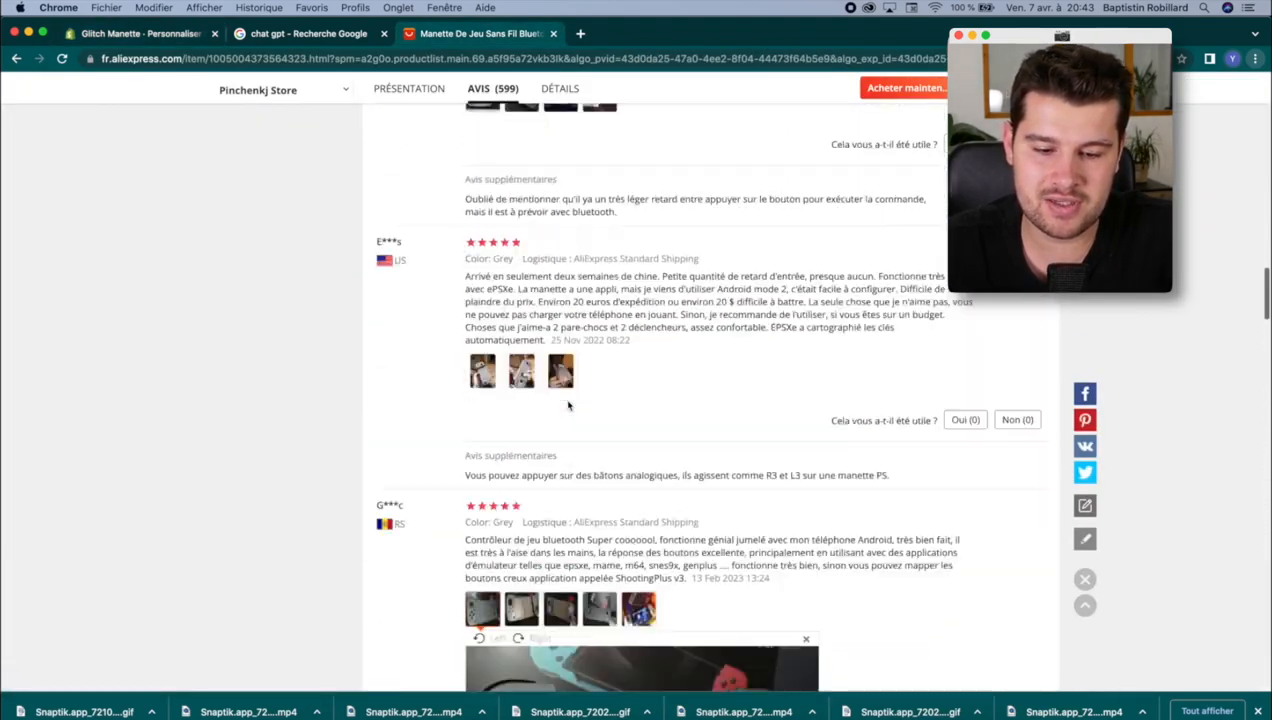
pyautogui.scroll(3, 567, 404)
pyautogui.scroll(-5, 568, 406)
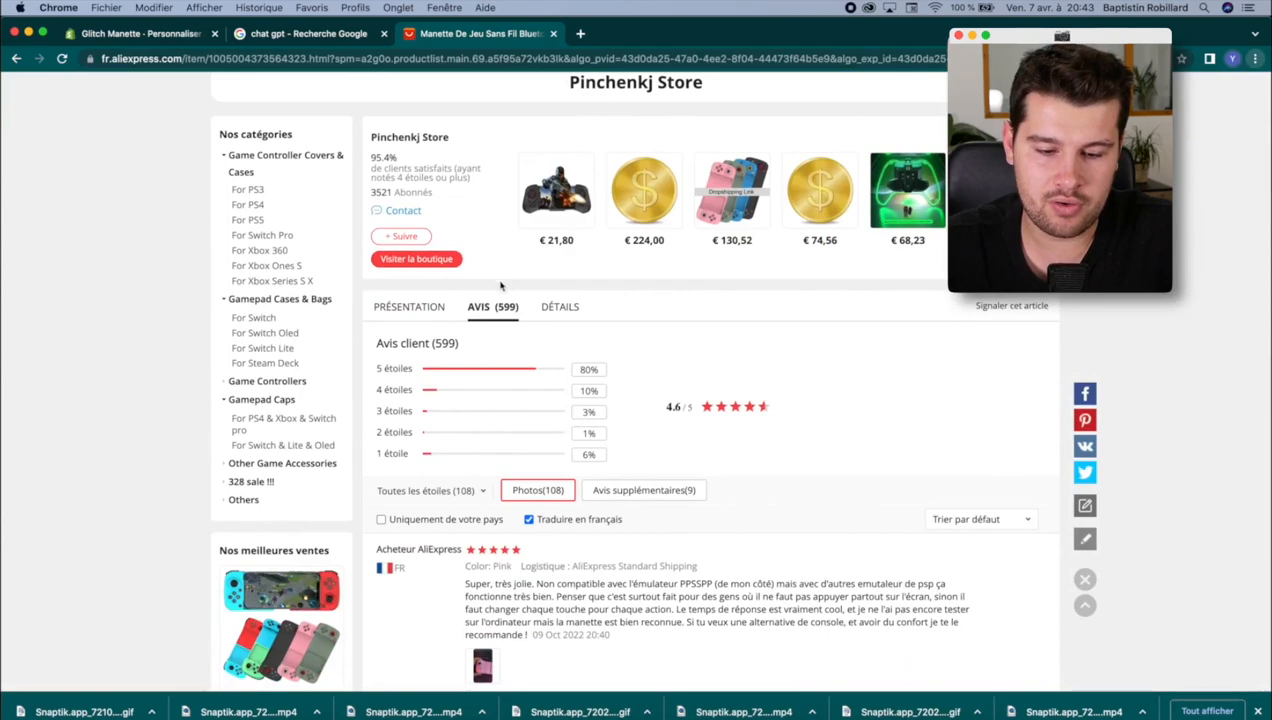
pyautogui.scroll(-10, 547, 489)
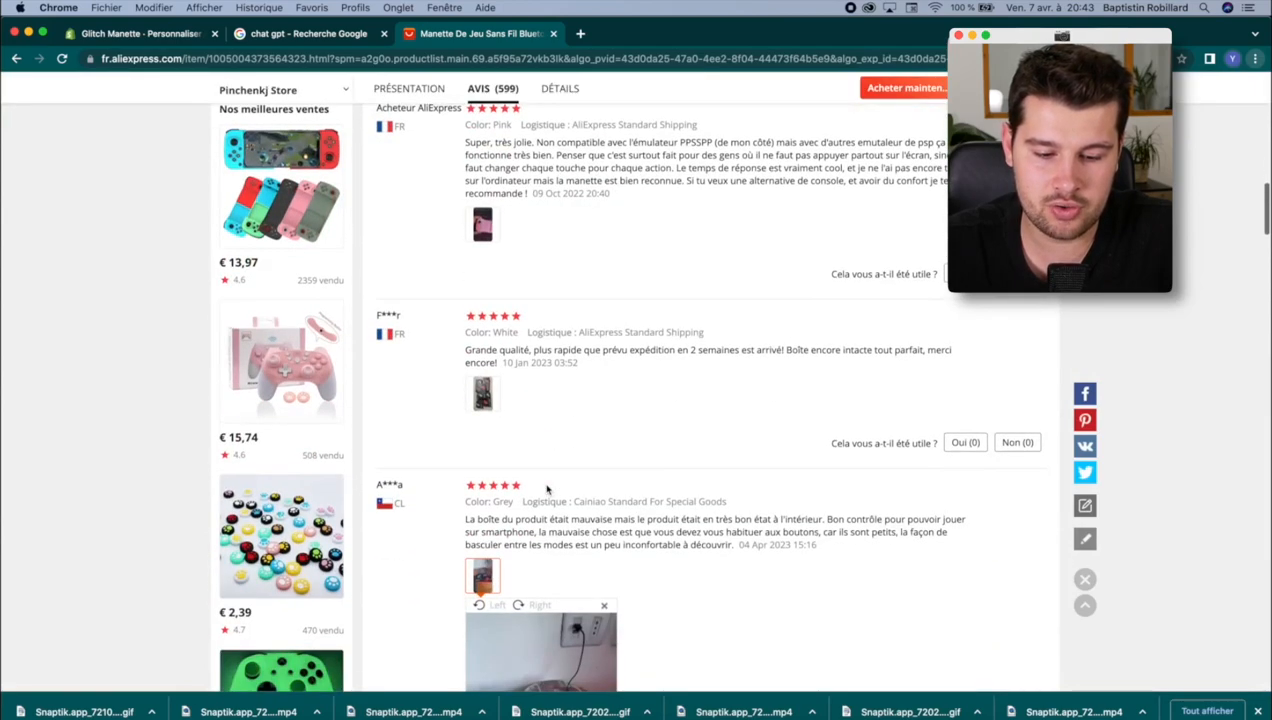
pyautogui.scroll(3, 547, 484)
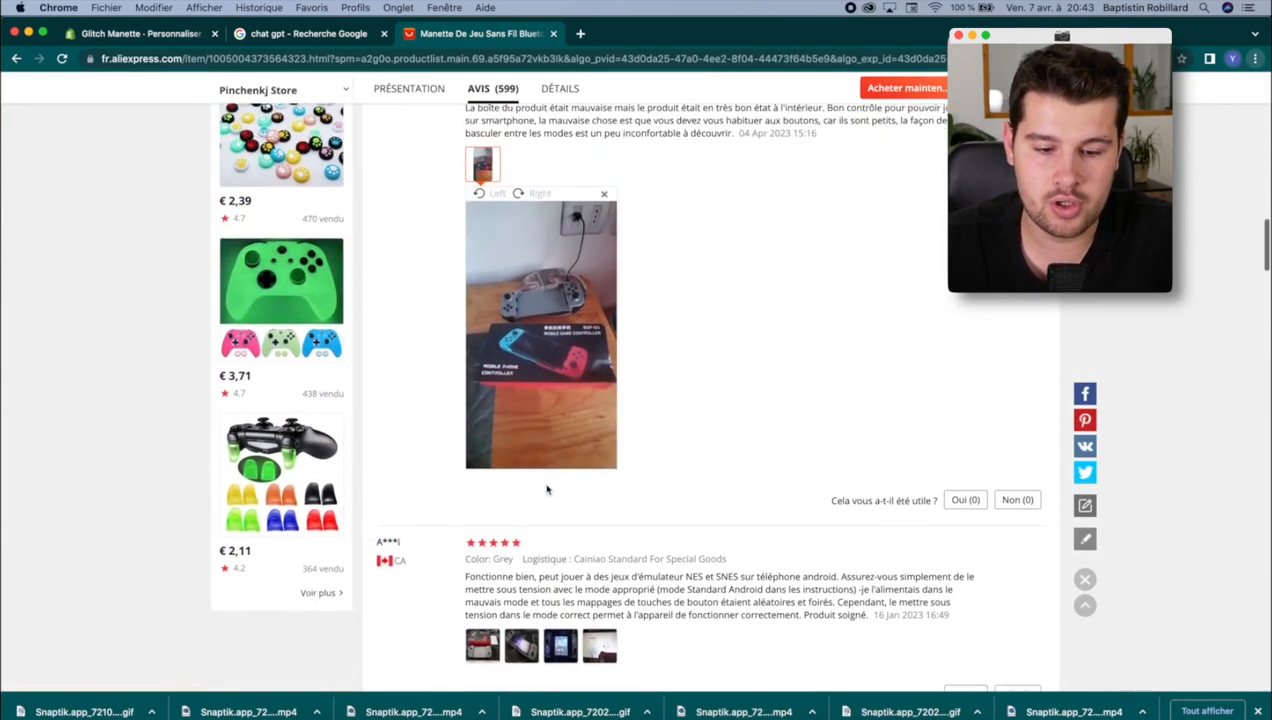
pyautogui.scroll(-4, 508, 306)
pyautogui.click(489, 573)
pyautogui.scroll(-3, 681, 432)
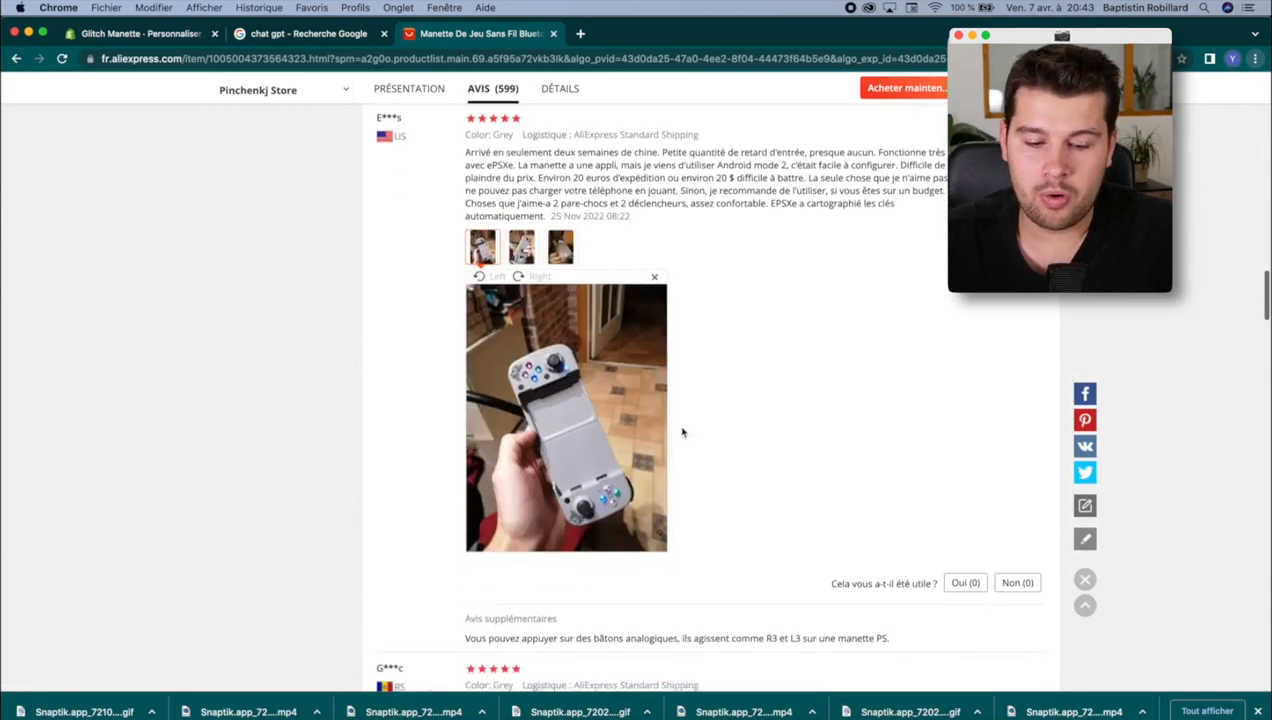
pyautogui.click(525, 233)
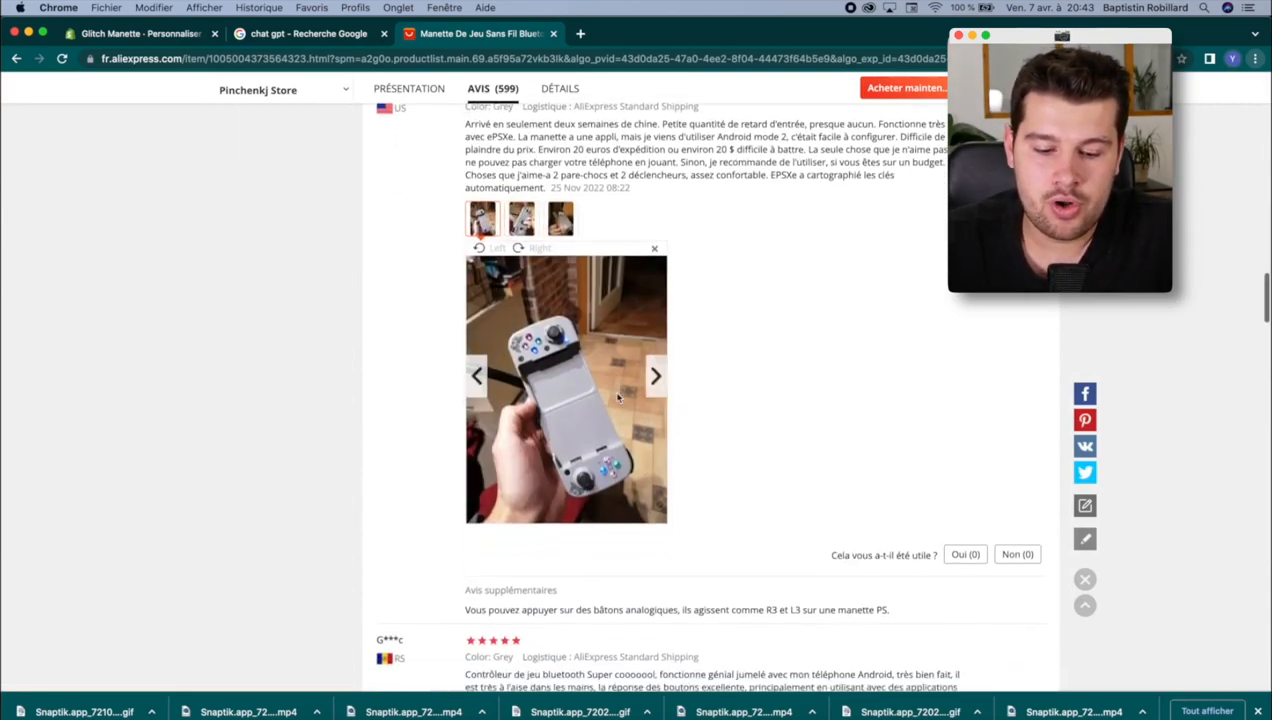
# Step: Go through the remaining AliExpress reviews and capture a screenshot of the customer photo showing the red and blue controller
pyautogui.scroll(-5, 690, 300)
pyautogui.scroll(-3, 720, 287)
pyautogui.scroll(-3, 720, 287)
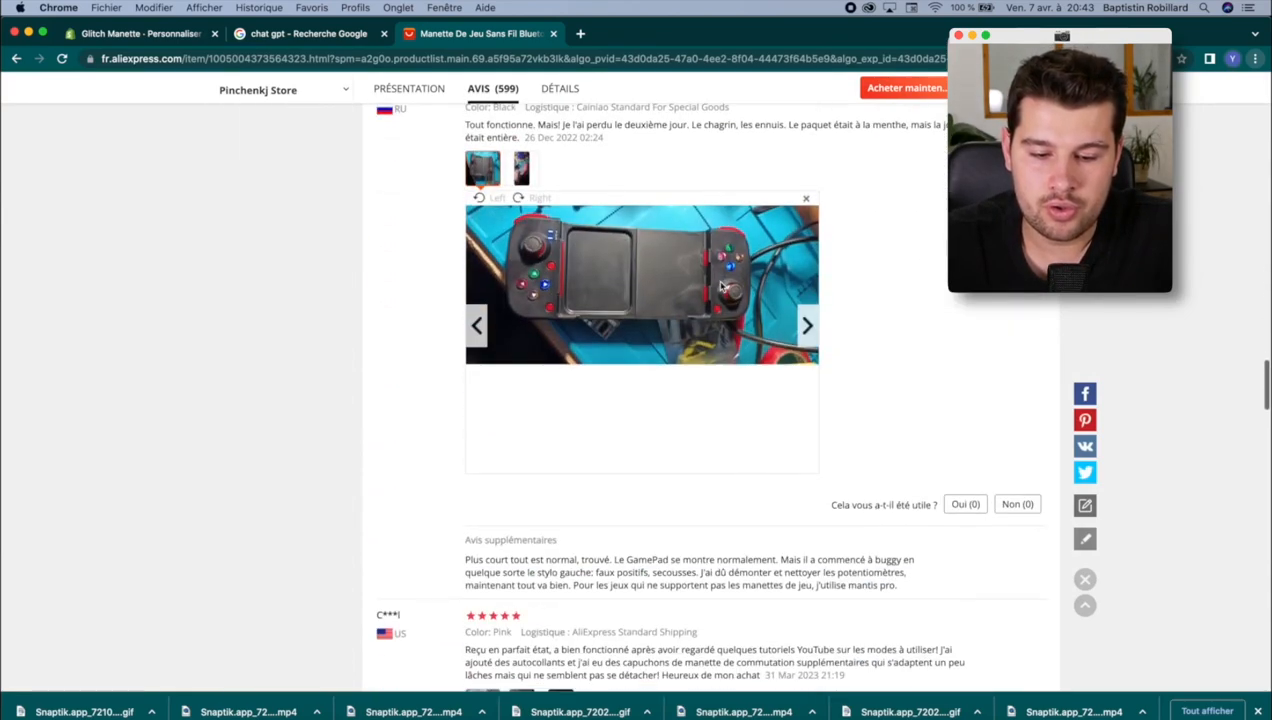
pyautogui.scroll(1, 740, 260)
pyautogui.scroll(-4, 771, 234)
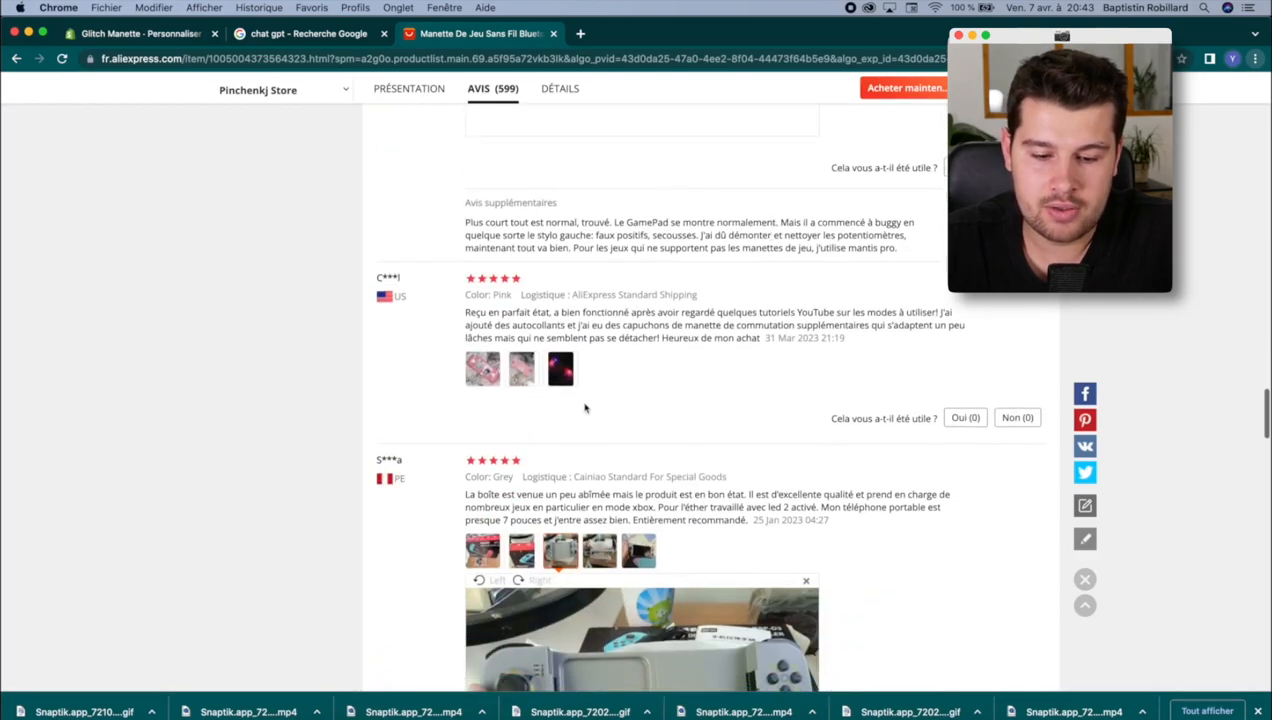
pyautogui.scroll(-3, 578, 412)
pyautogui.scroll(-7, 533, 317)
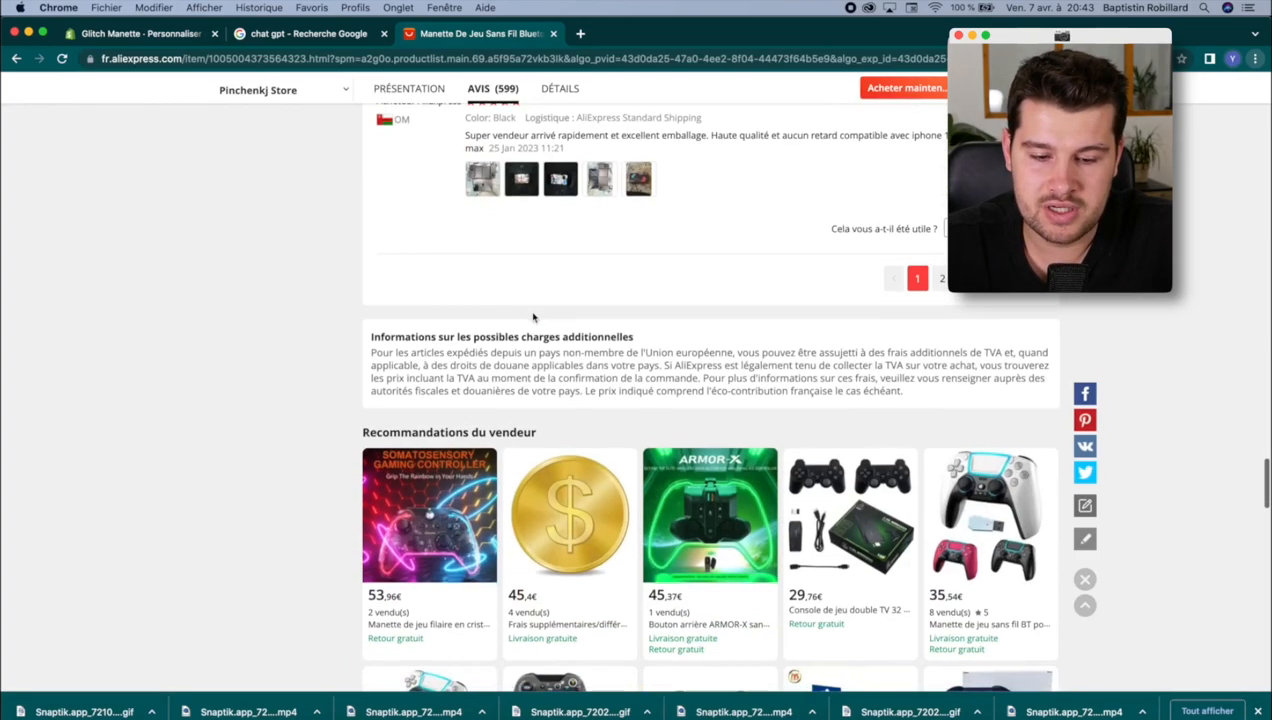
pyautogui.scroll(10, 679, 376)
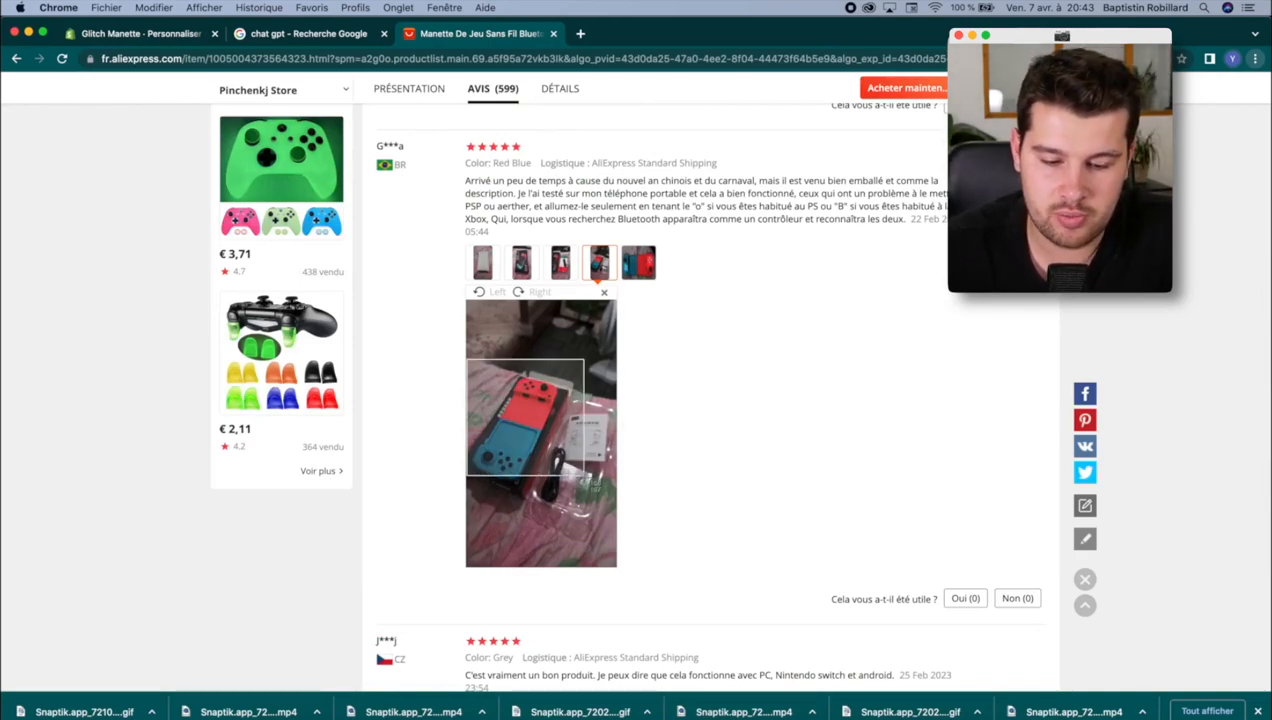
# Step: Return to the theme editor and upload the captured red and blue controller photo to the first "Image" block of the "Avis" section
pyautogui.click(152, 36)
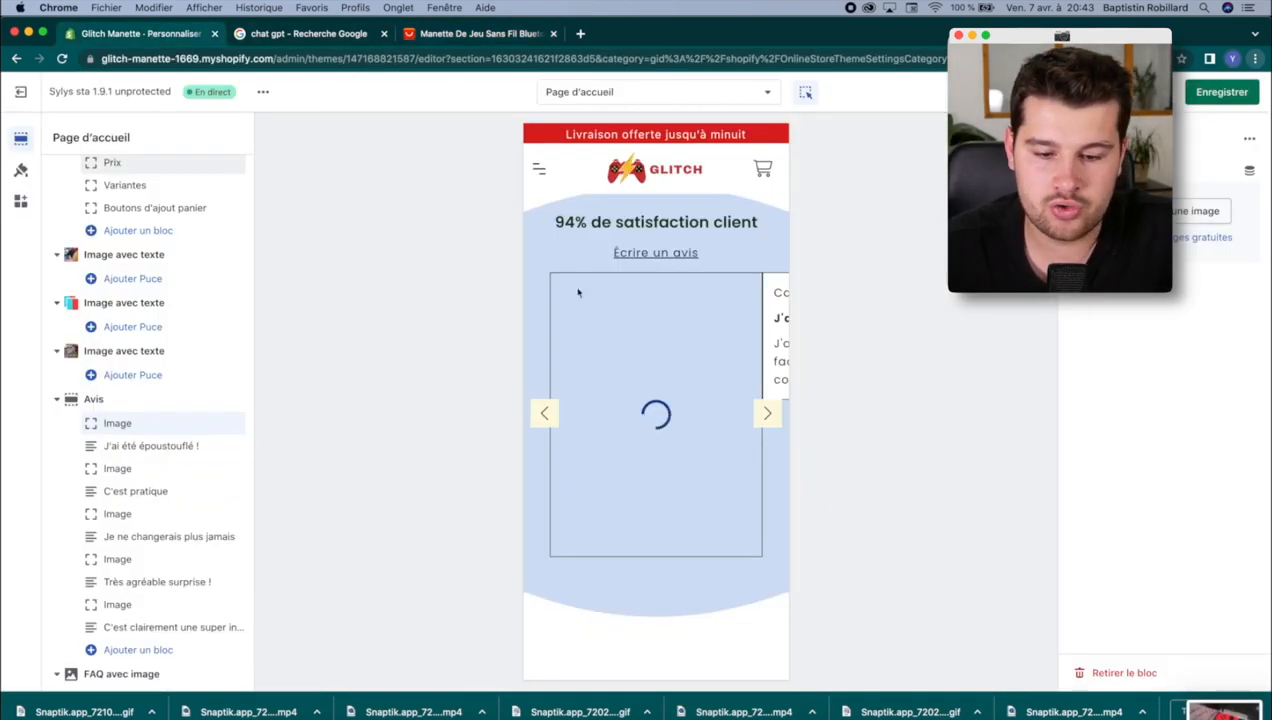
pyautogui.click(480, 34)
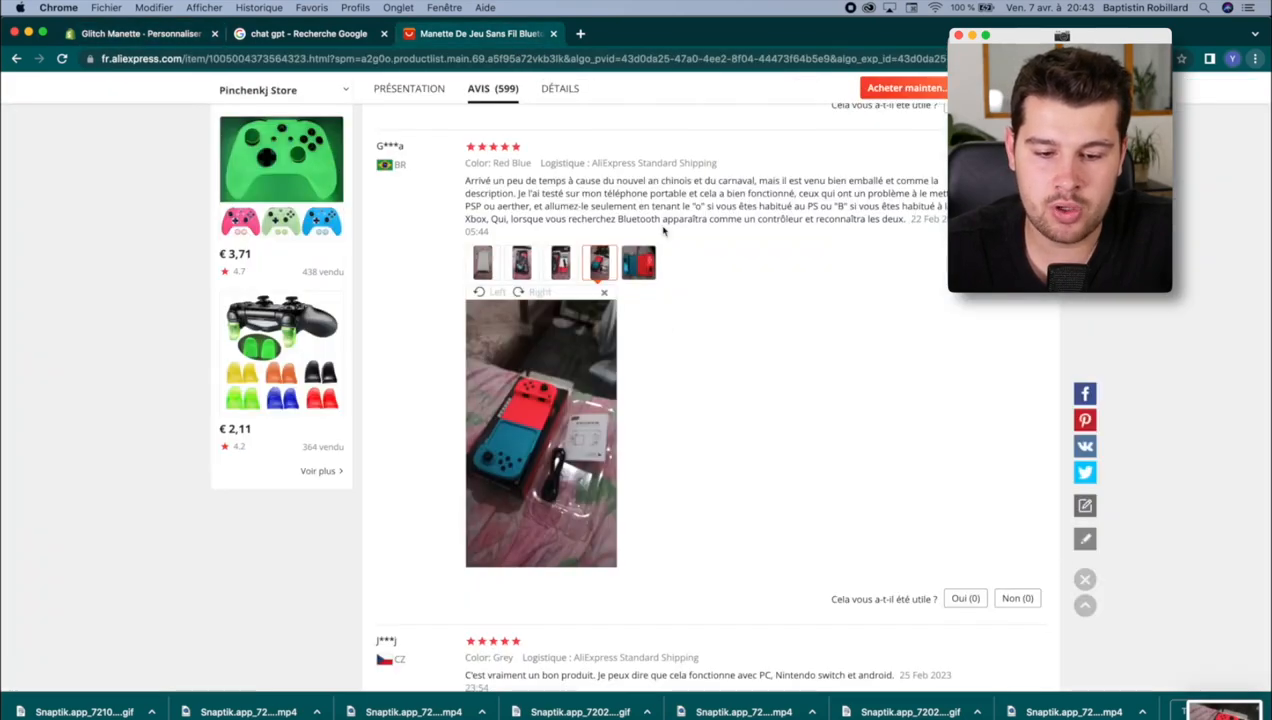
pyautogui.click(130, 35)
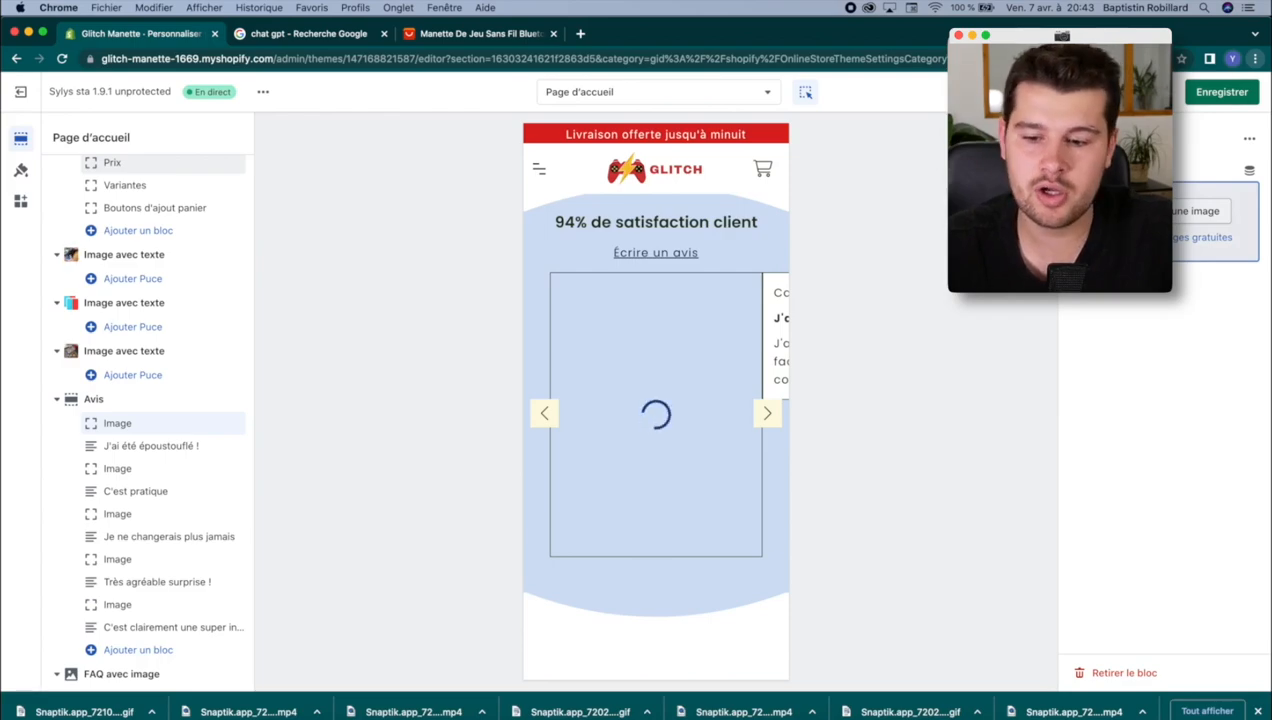
pyautogui.click(1155, 211)
pyautogui.press('F11')
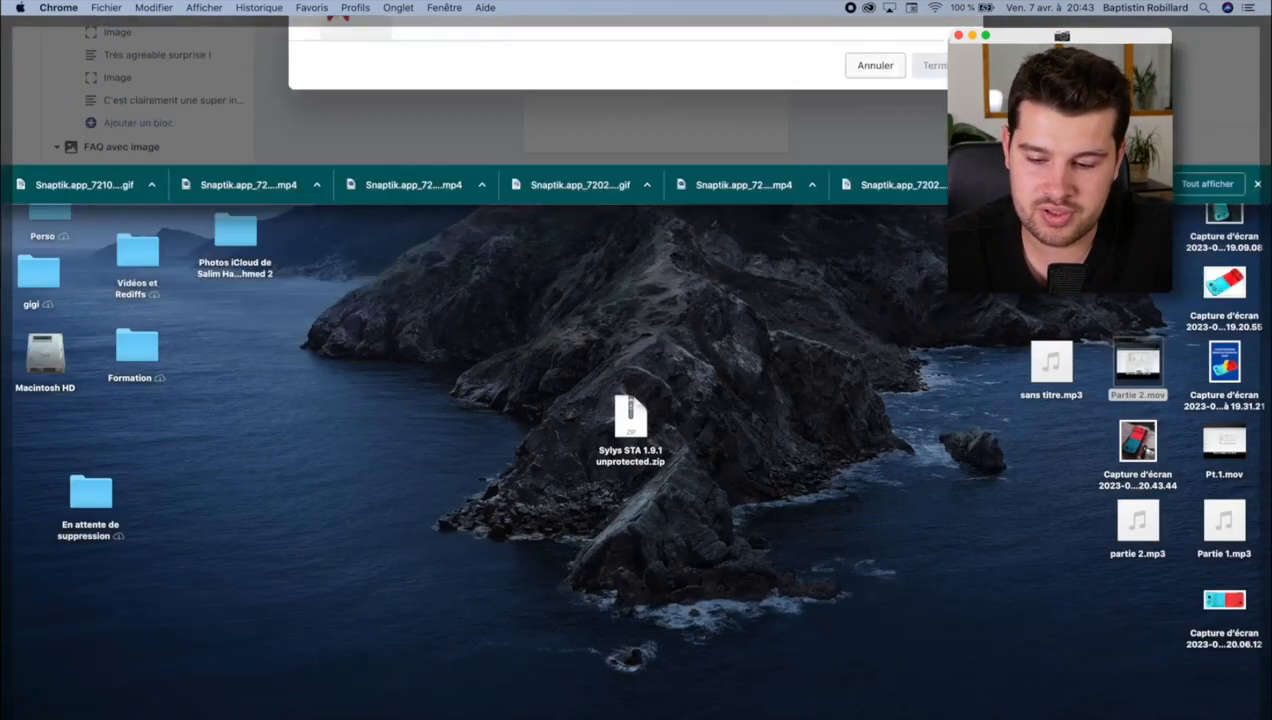
pyautogui.press('F11')
pyautogui.moveTo(1137, 440); pyautogui.dragTo(500, 280)
pyautogui.click(941, 594)
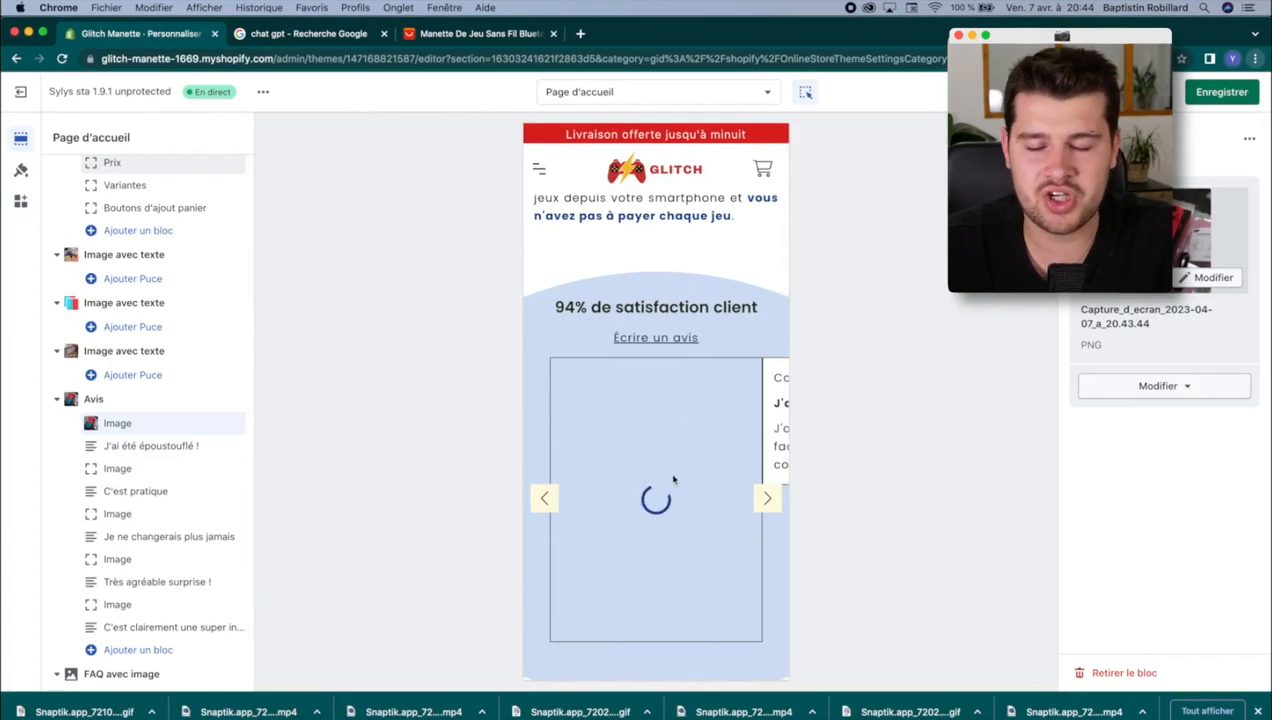
# Step: Select the "FAQ avec image" section from the home page preview and locate its section image setting
pyautogui.scroll(15, 695, 363)
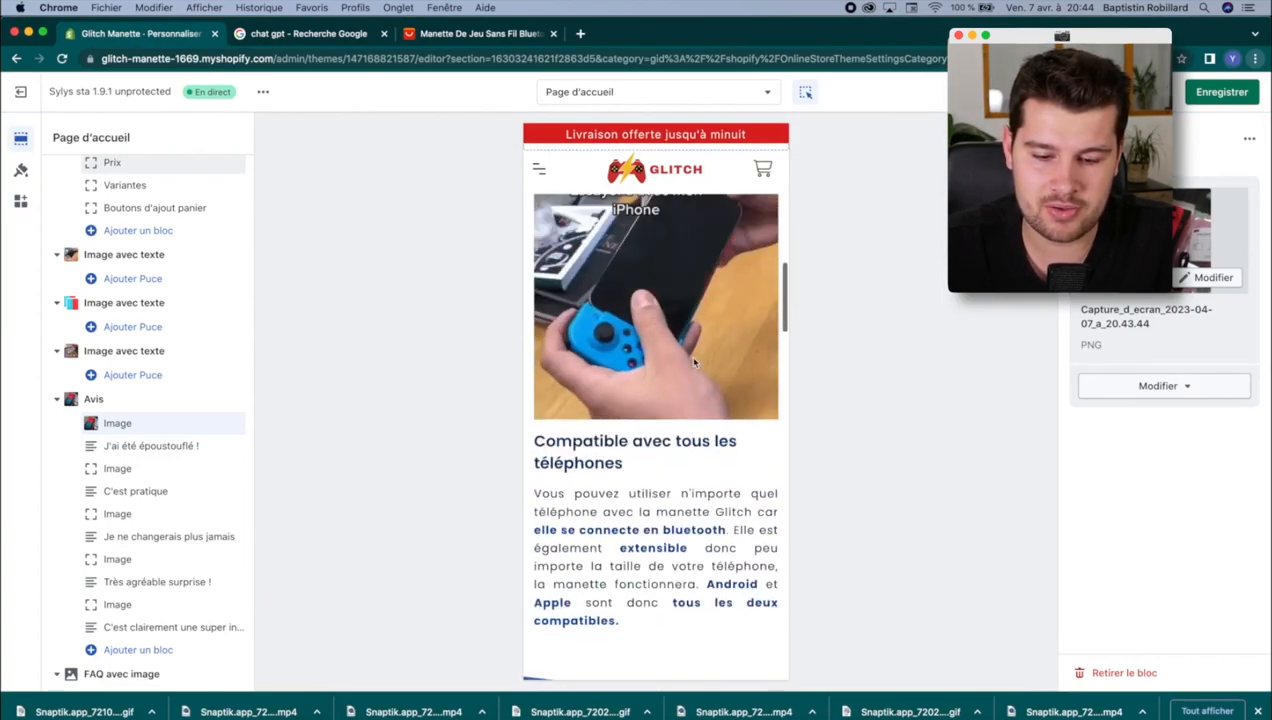
pyautogui.scroll(-15, 695, 363)
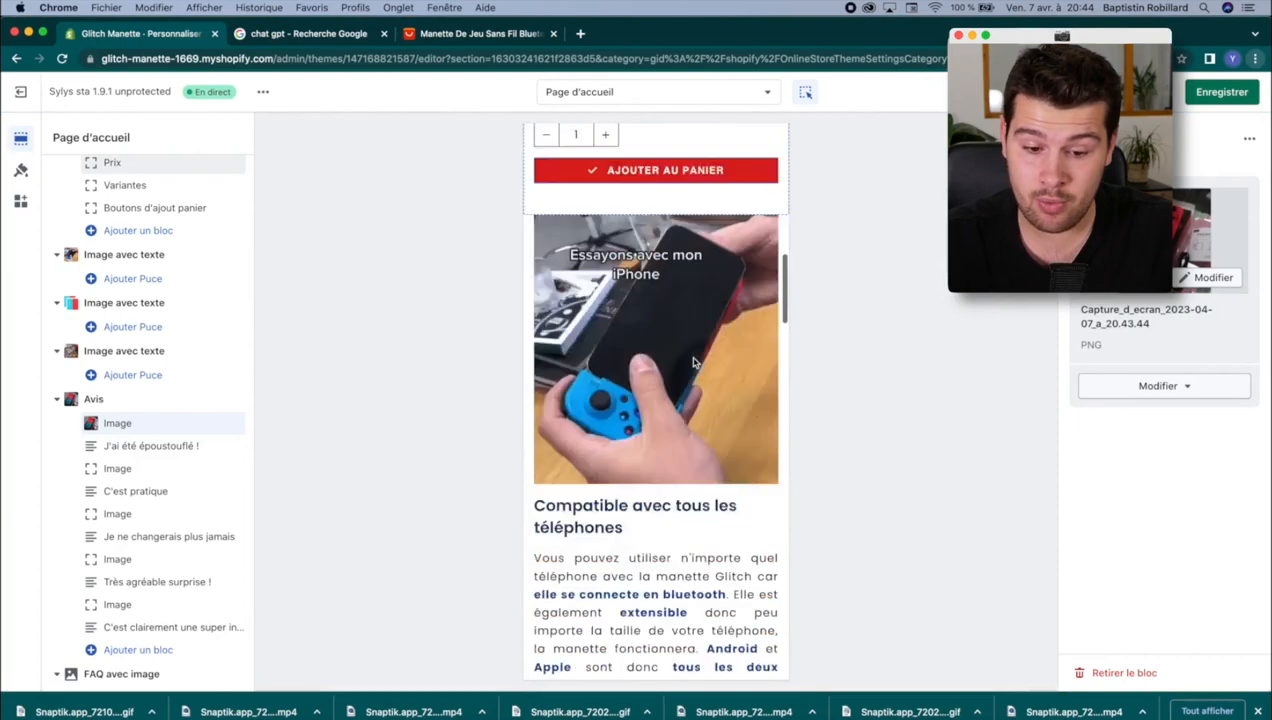
pyautogui.scroll(-5, 695, 363)
pyautogui.scroll(3, 690, 385)
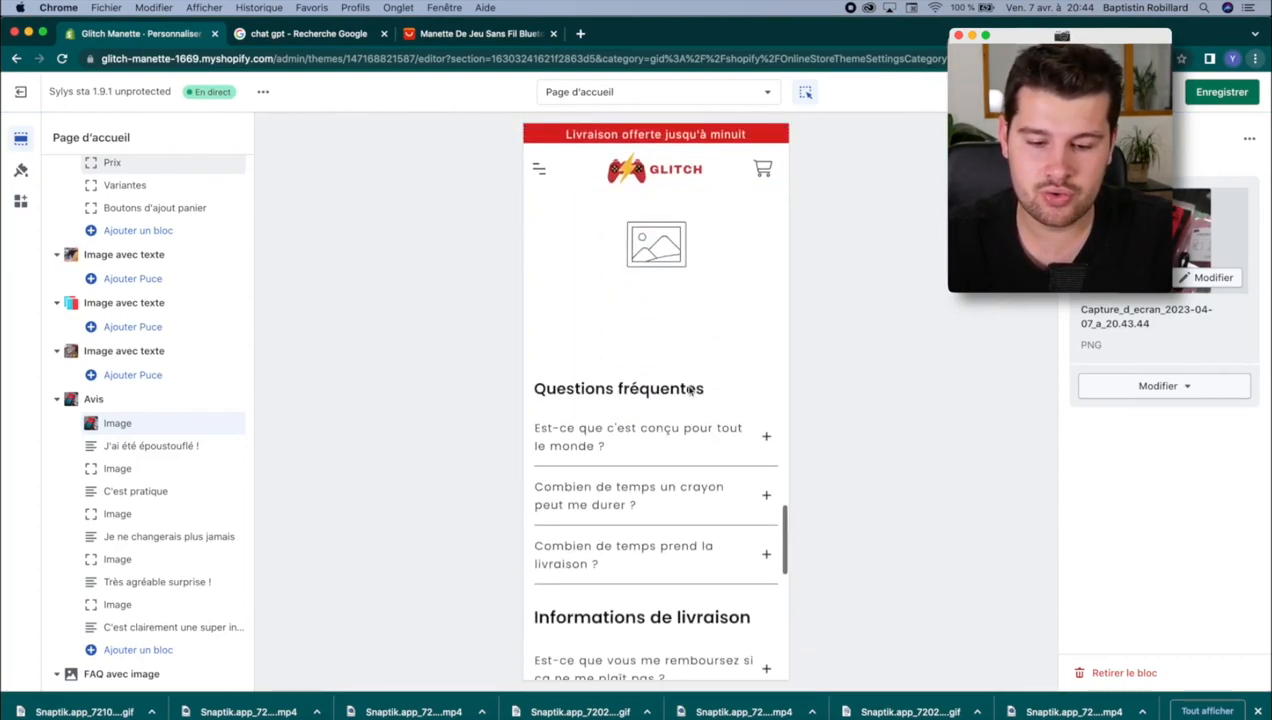
pyautogui.click(674, 299)
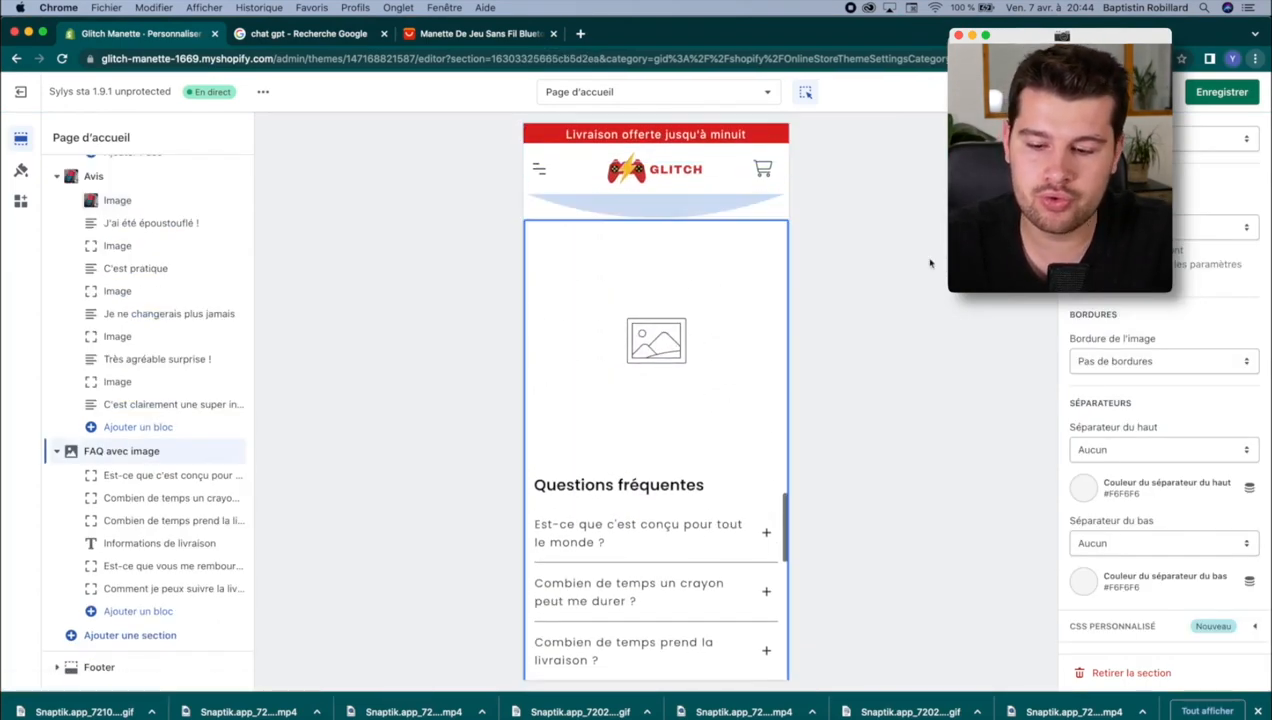
pyautogui.scroll(15, 1210, 279)
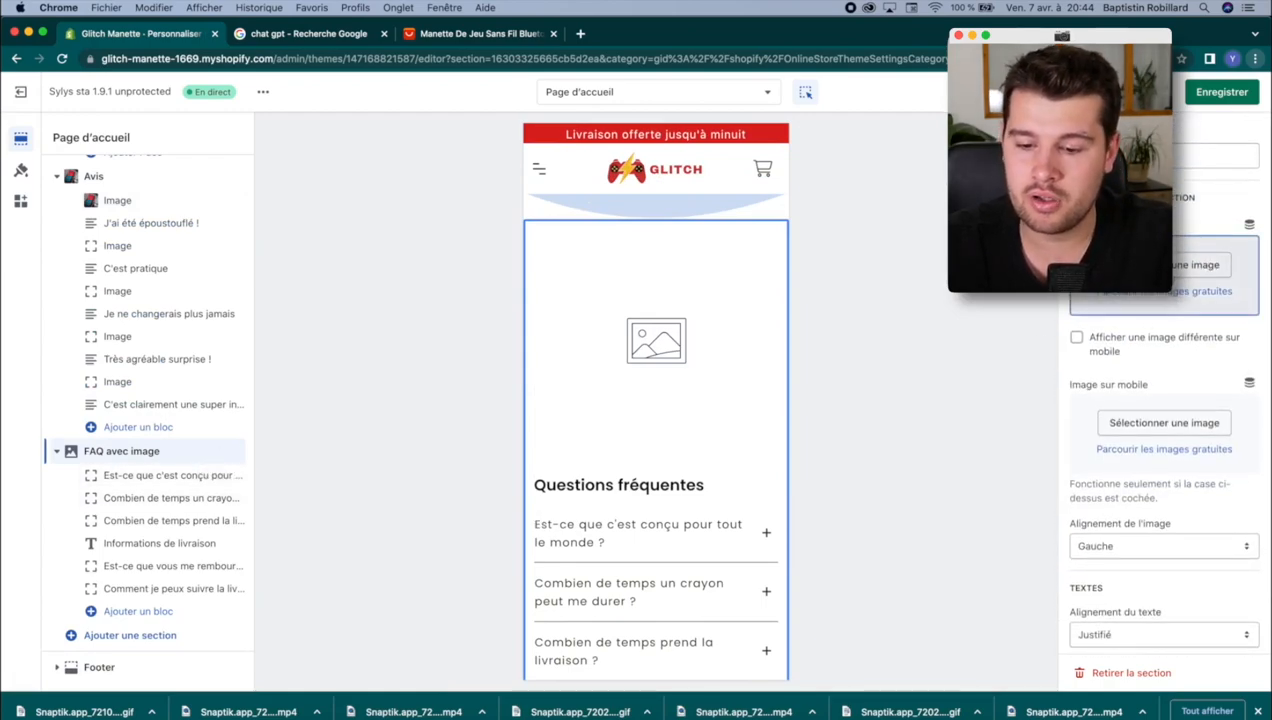
pyautogui.click(1155, 266)
pyautogui.click(962, 172)
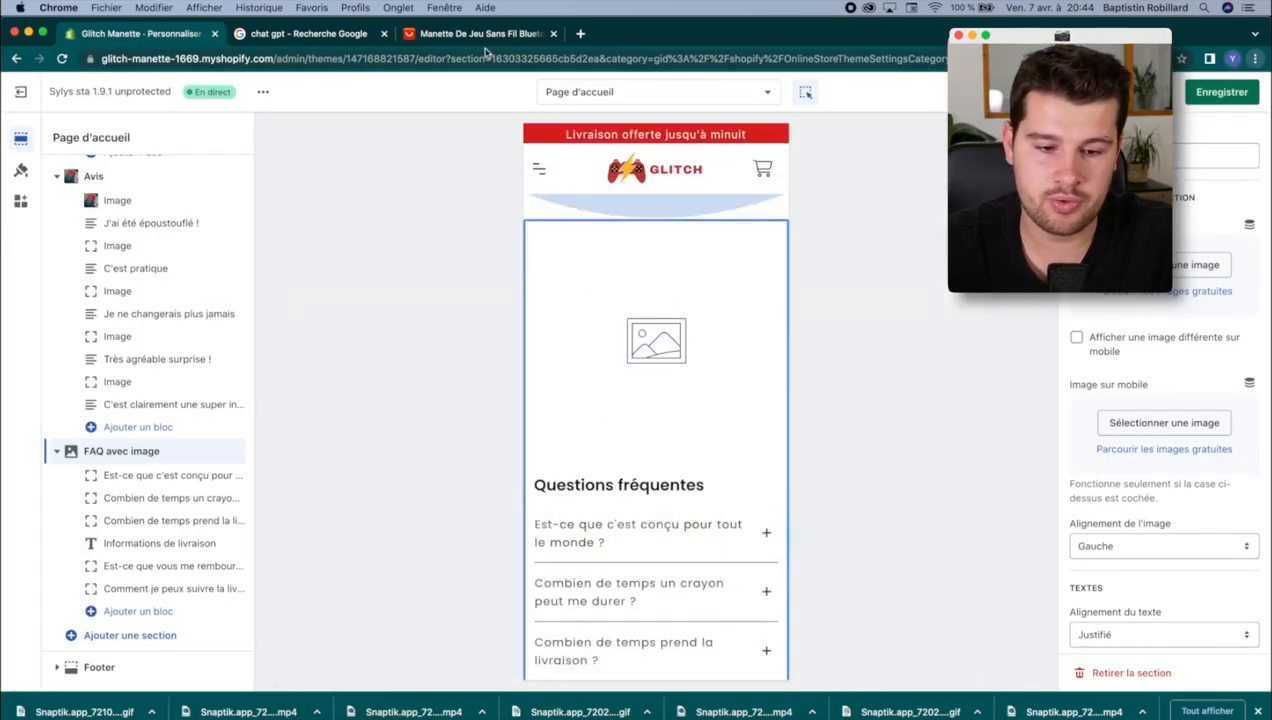
# Step: Switch to the AliExpress product gallery and capture the turquoise controller from the "Ergonomics Curve design" image
pyautogui.click(484, 36)
pyautogui.scroll(10, 537, 268)
pyautogui.scroll(-2, 403, 432)
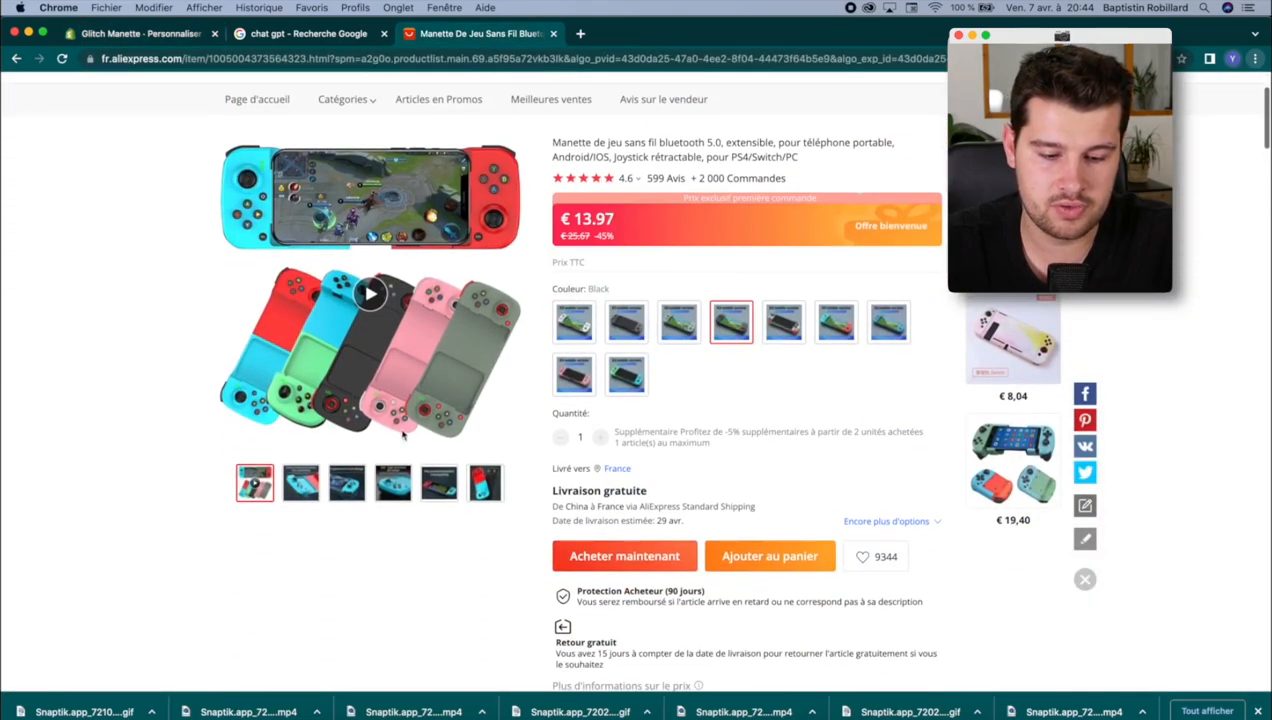
pyautogui.scroll(1, 405, 490)
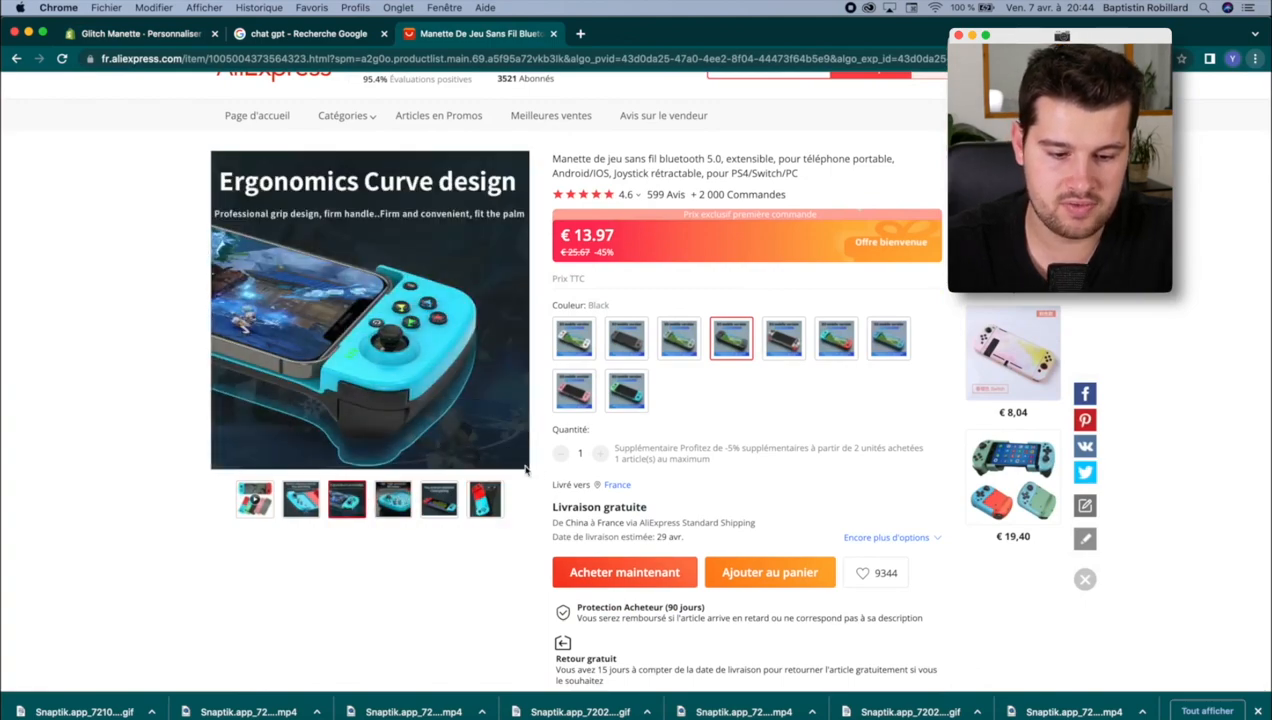
# Step: Upload the captured turquoise controller screenshot as the "FAQ avec image" section's image in the theme editor and save the page
pyautogui.click(140, 33)
pyautogui.click(1203, 264)
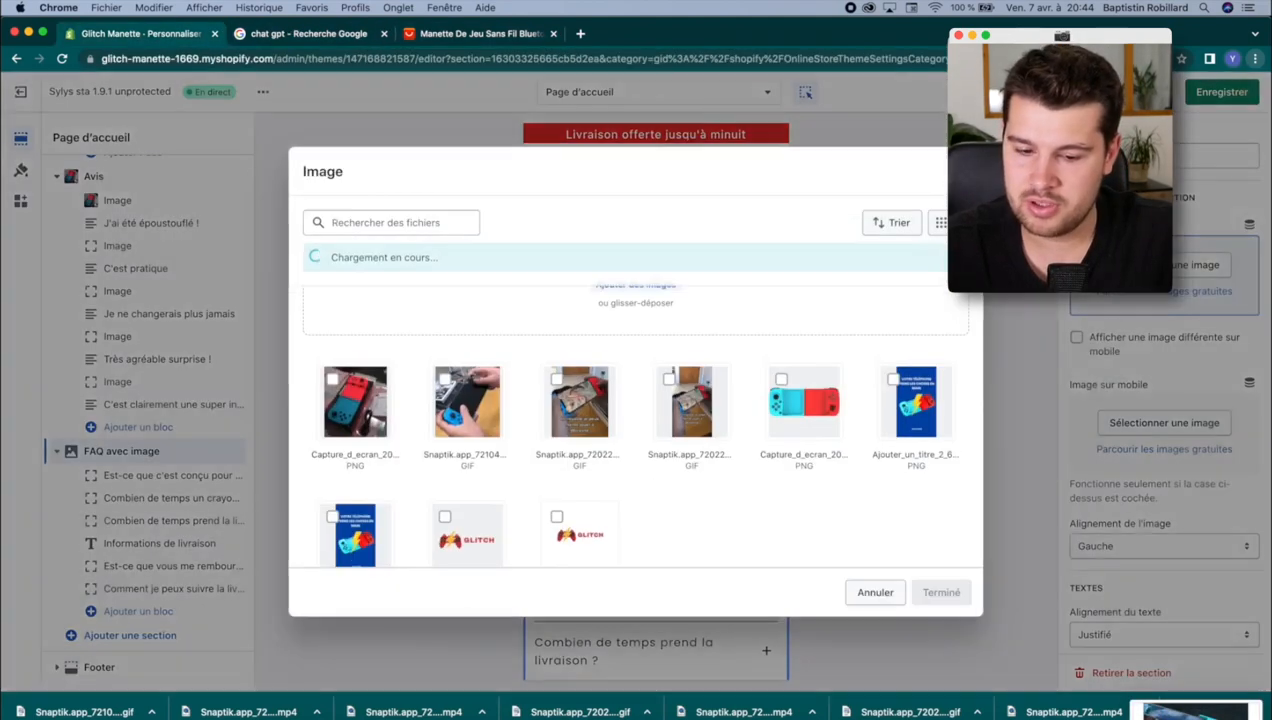
pyautogui.moveTo(888, 556); pyautogui.dragTo(582, 346)
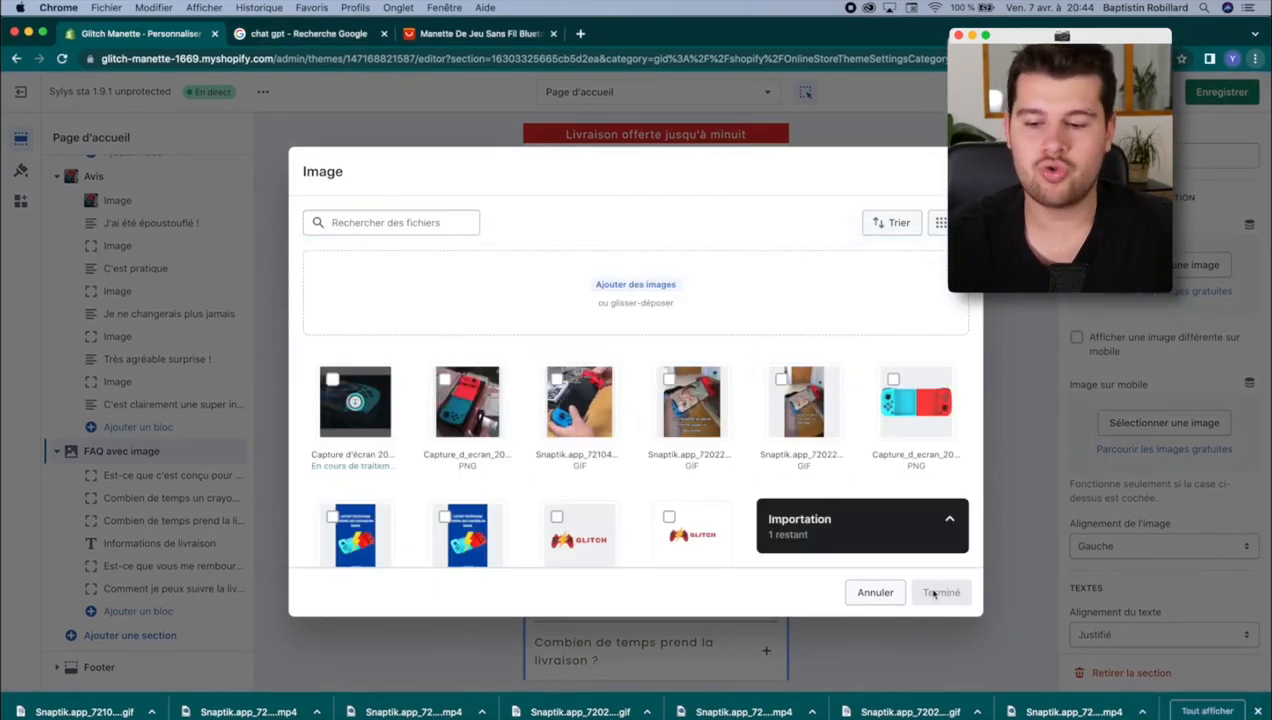
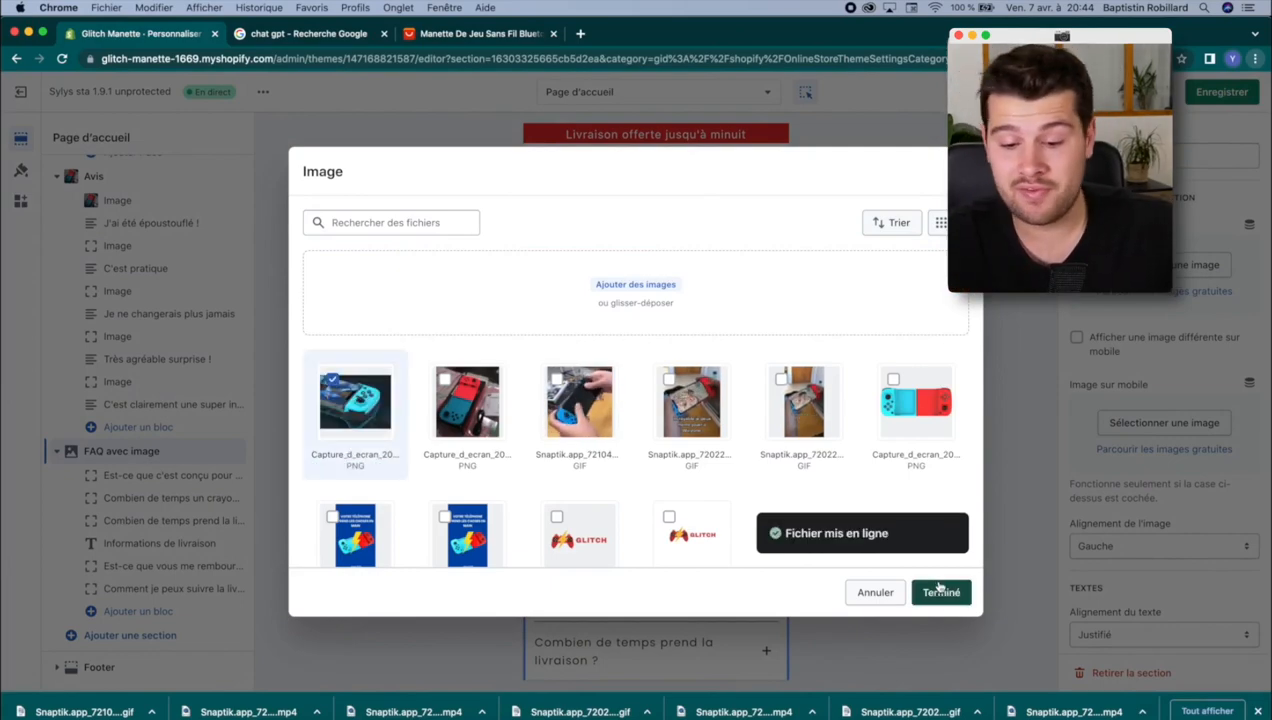
pyautogui.click(940, 592)
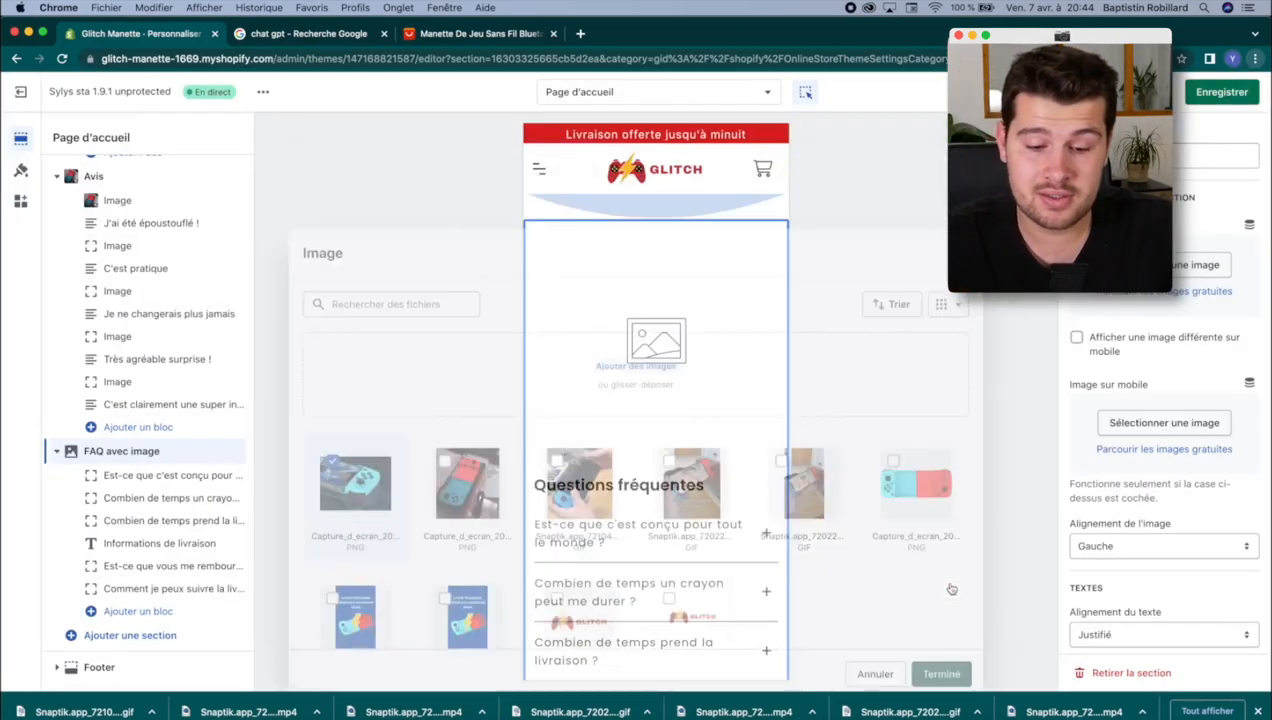
pyautogui.click(1190, 92)
# Step: Review the saved home page in the mobile preview, from the FAQ up to the hero banner and the product section
pyautogui.scroll(15, 692, 412)
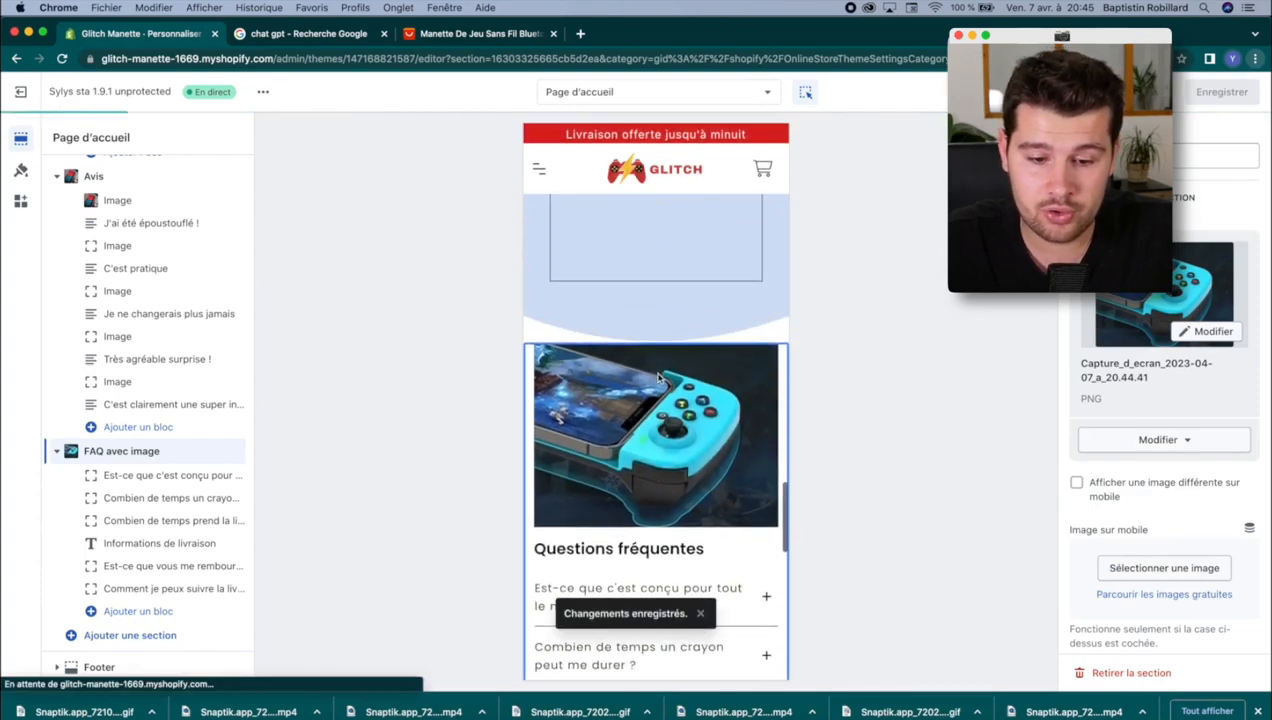
pyautogui.scroll(-10, 658, 377)
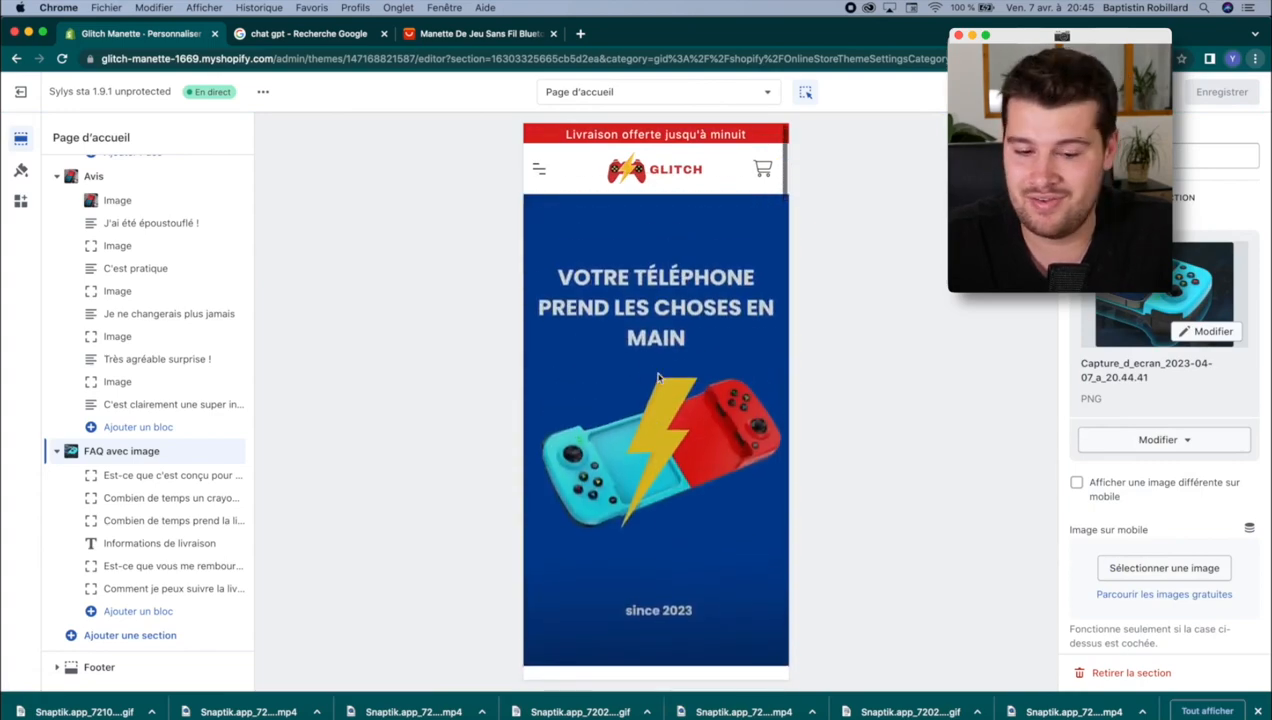
pyautogui.scroll(-10, 658, 377)
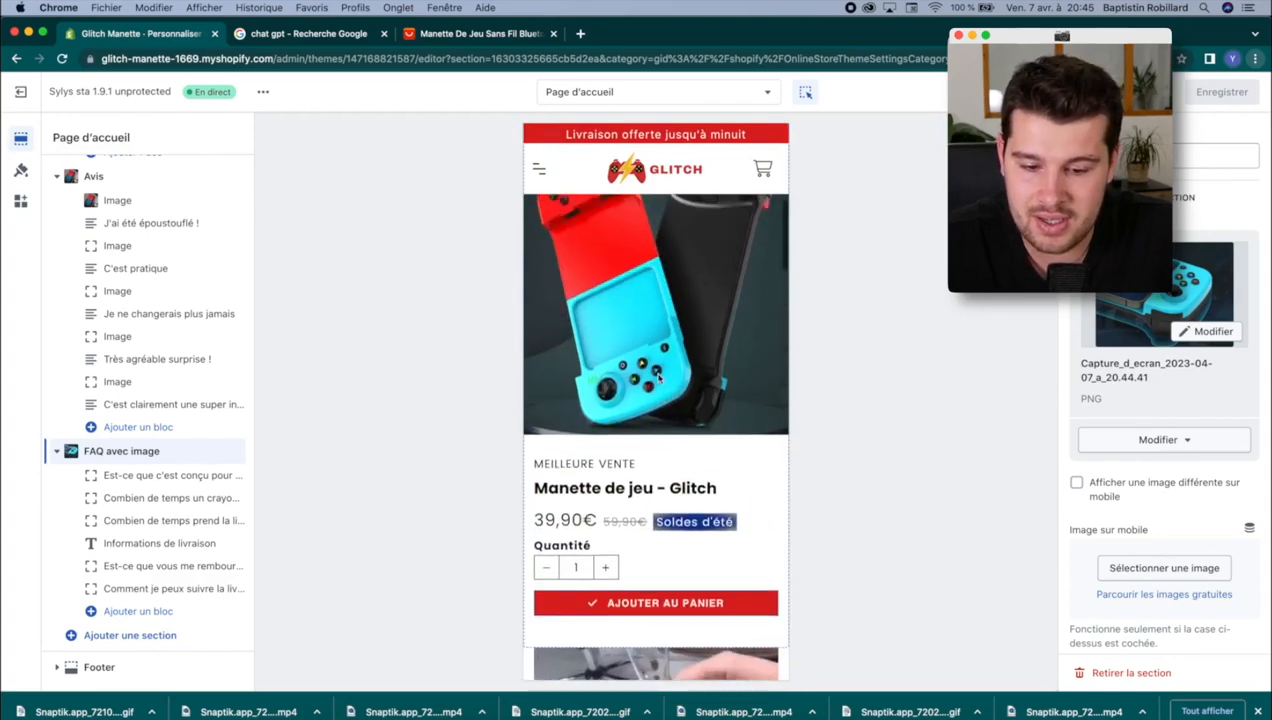
pyautogui.scroll(5, 658, 378)
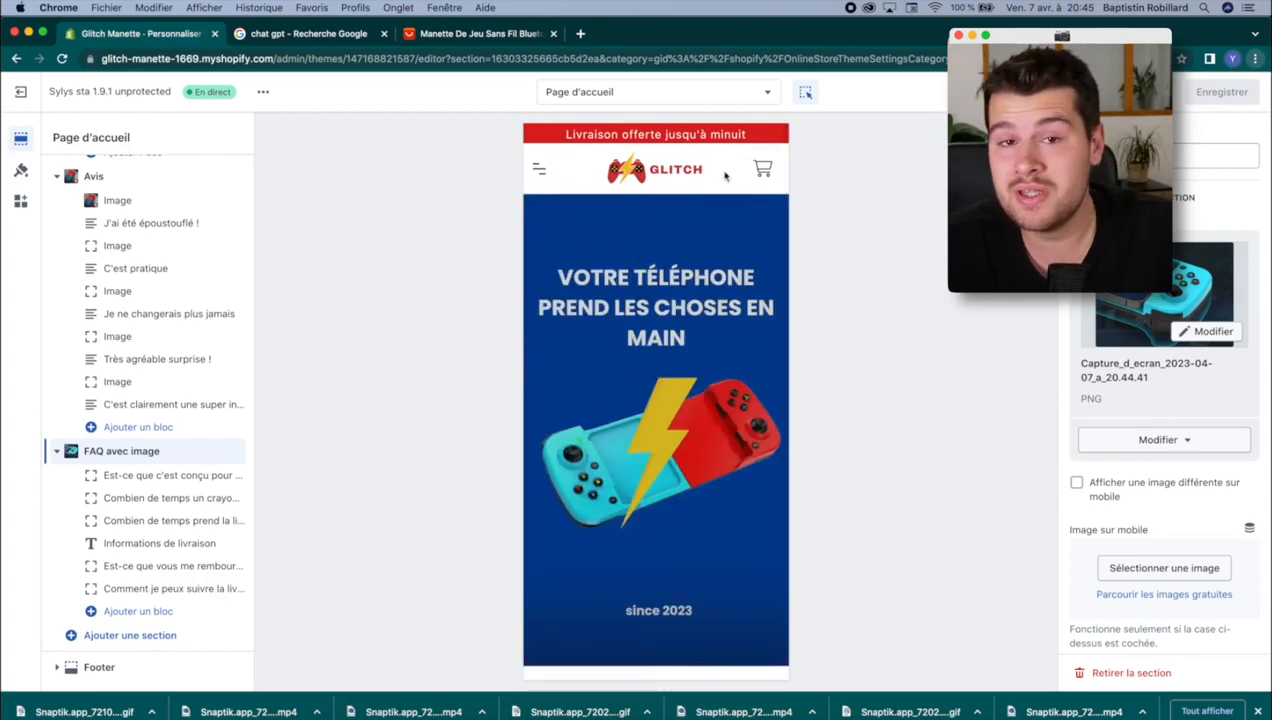
pyautogui.click(696, 93)
pyautogui.click(473, 167)
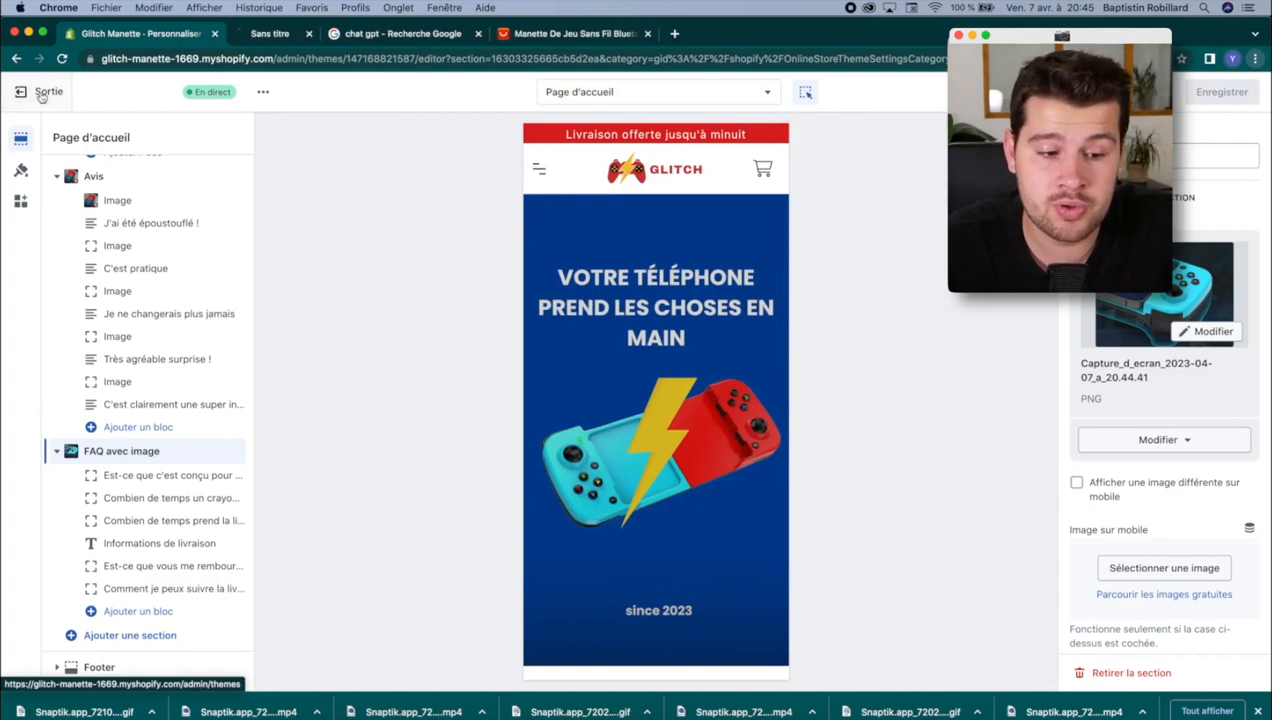
# Step: Show the store's Shopify "Thèmes" admin page in its own browser tab alongside the theme editor
pyautogui.click(242, 37)
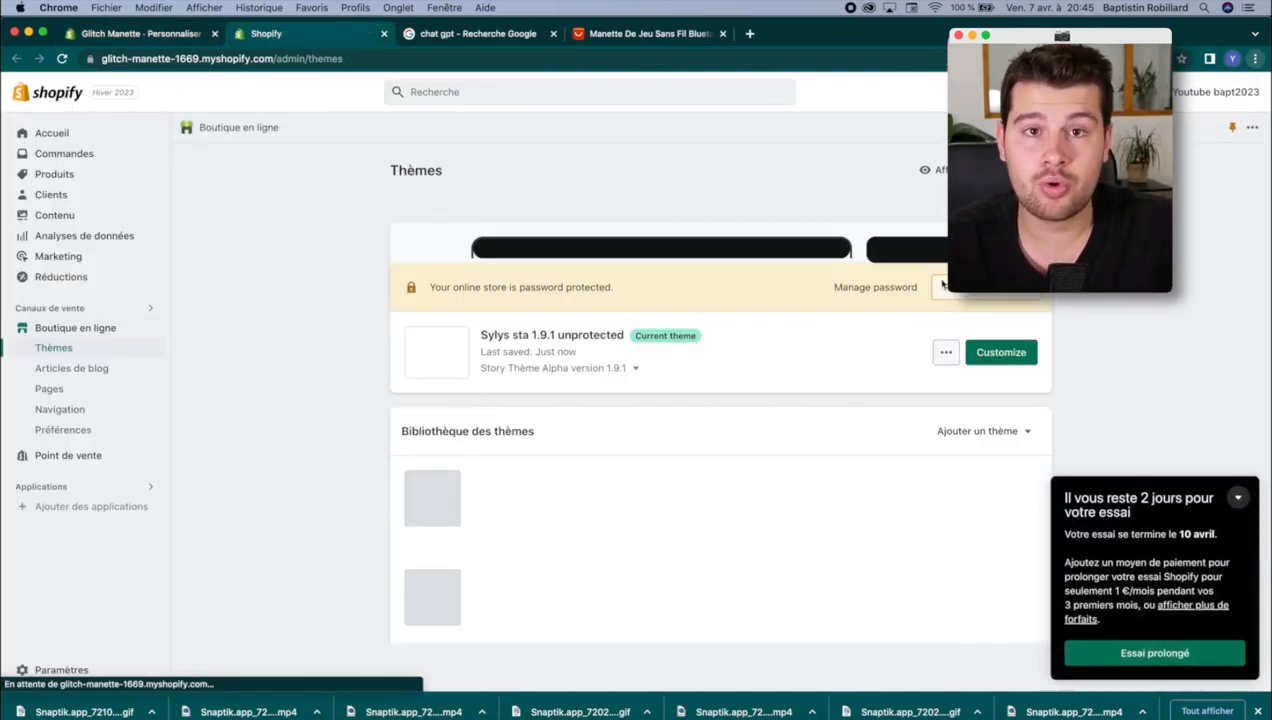
pyautogui.click(150, 34)
pyautogui.click(310, 34)
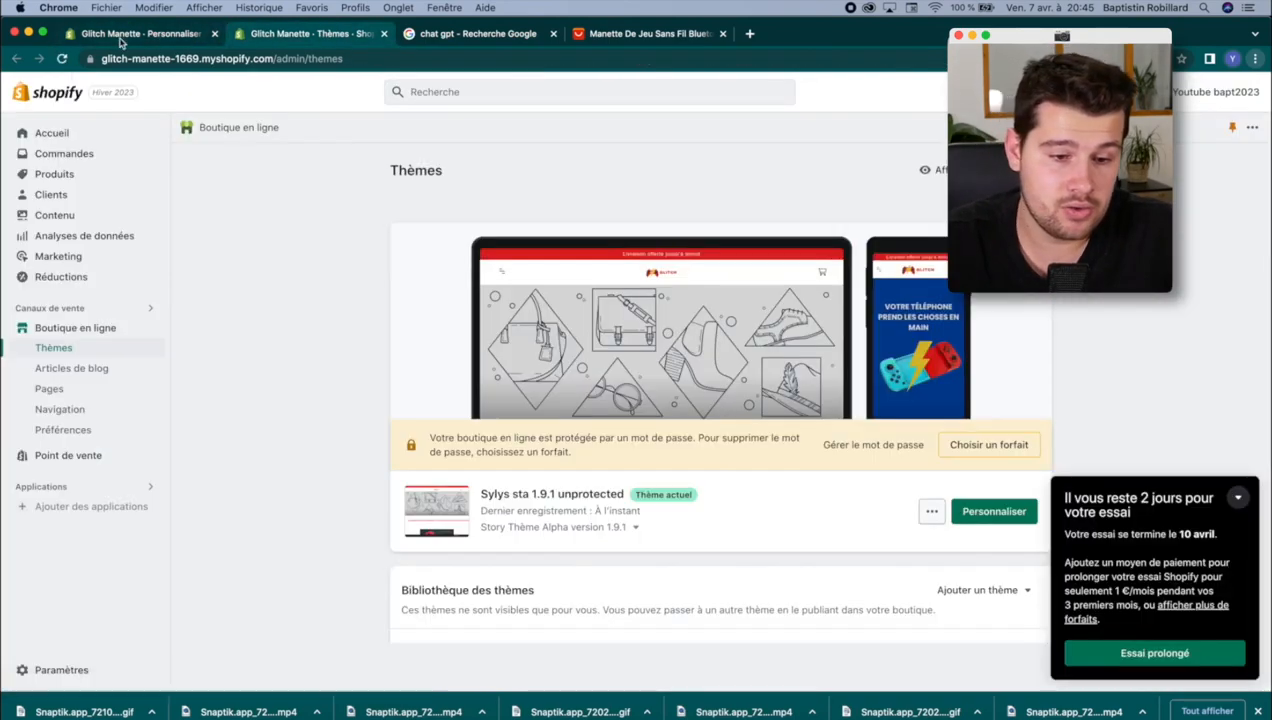
# Step: Open the current theme "Sylys sta 1.9.1 unprotected" for customization in the second browser tab
pyautogui.click(150, 34)
pyautogui.click(336, 38)
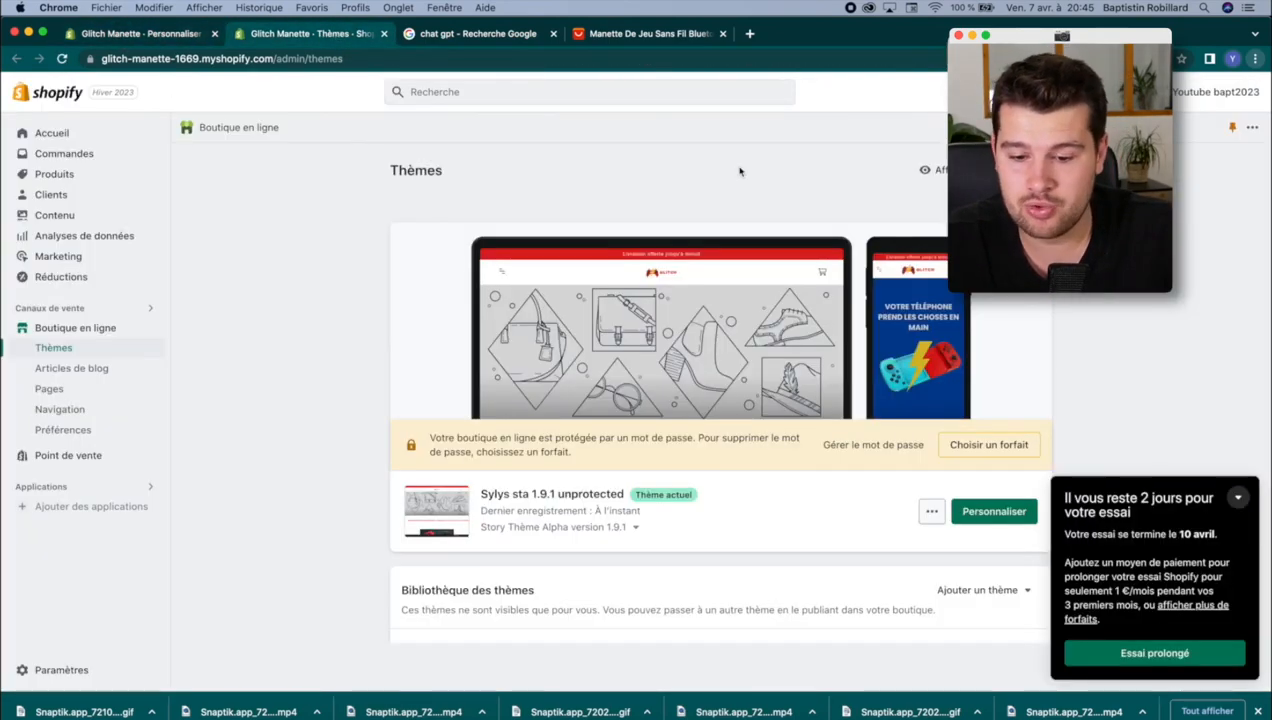
pyautogui.click(995, 511)
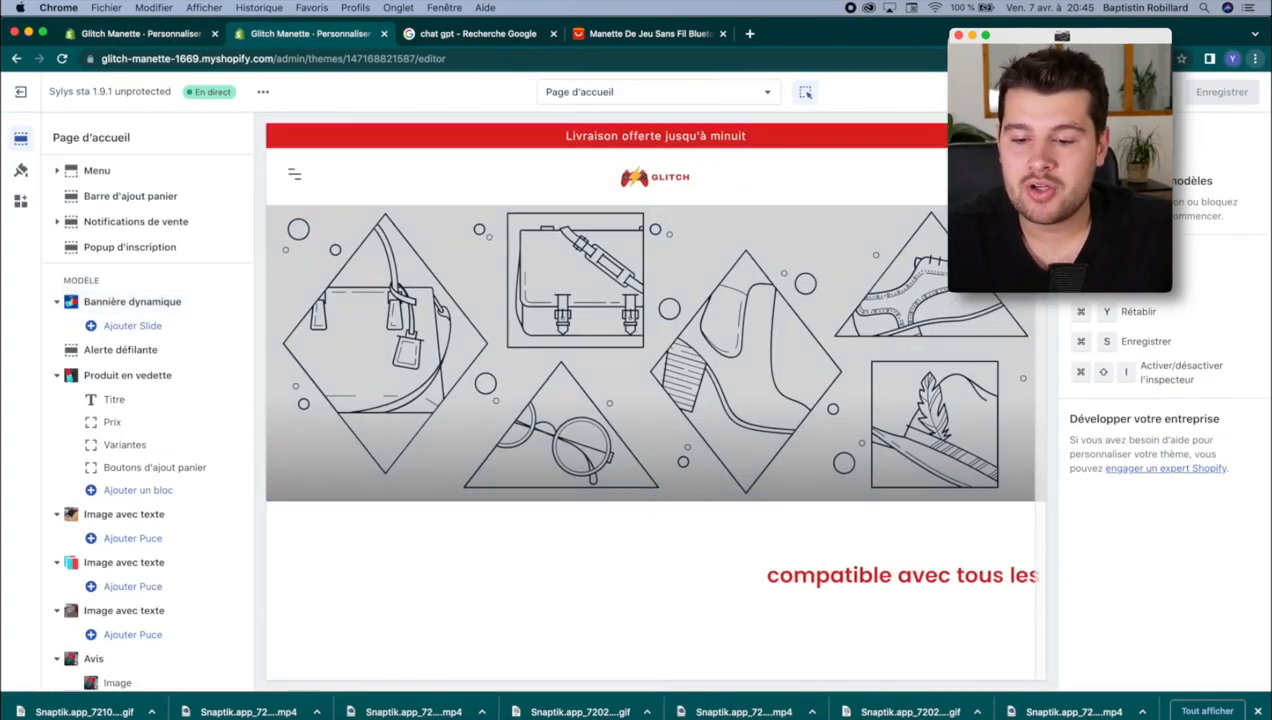
# Step: Review the home page in the desktop preview, from the banner down to the FAQ, and return to the mobile preview
pyautogui.click(1096, 92)
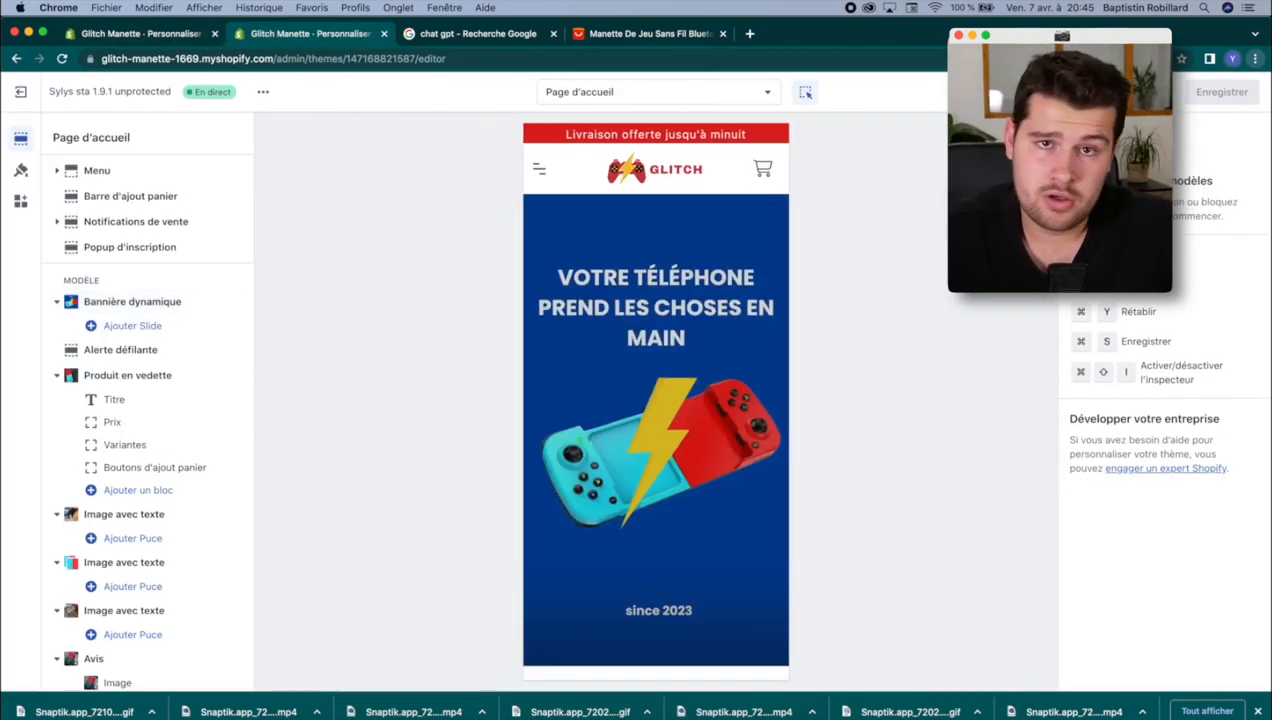
pyautogui.click(1096, 156)
pyautogui.scroll(-12, 852, 395)
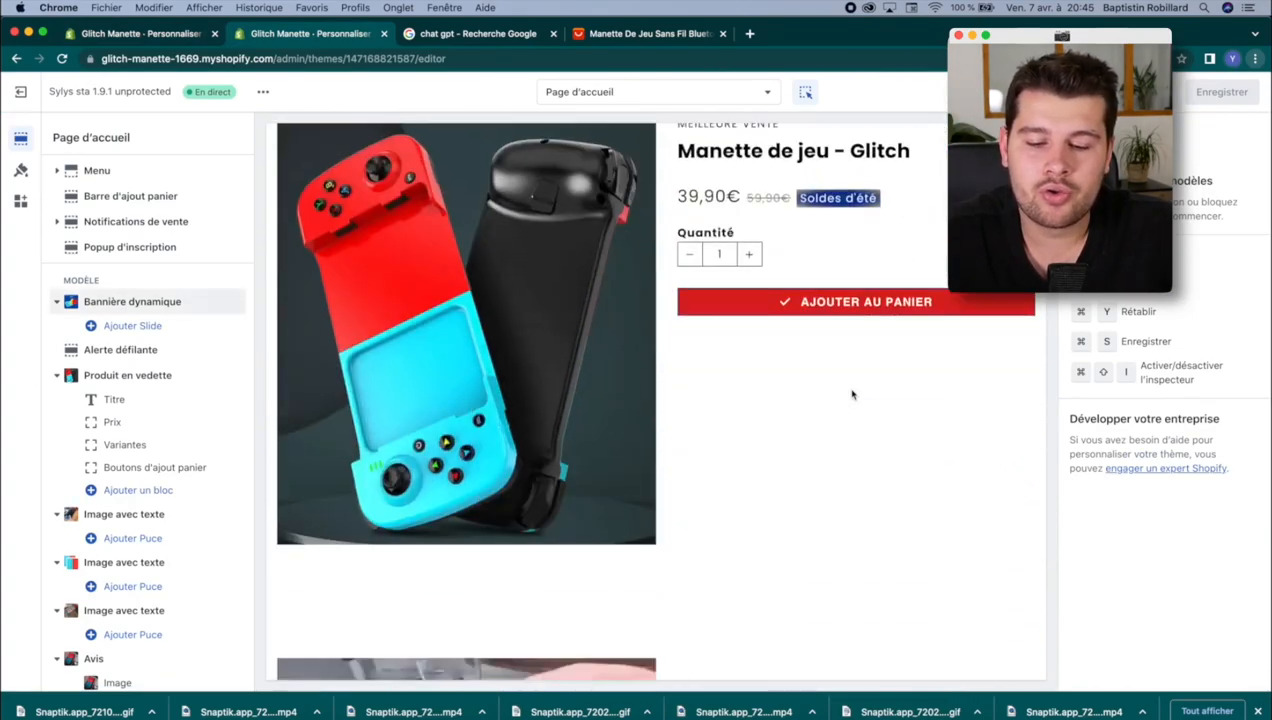
pyautogui.scroll(-15, 852, 395)
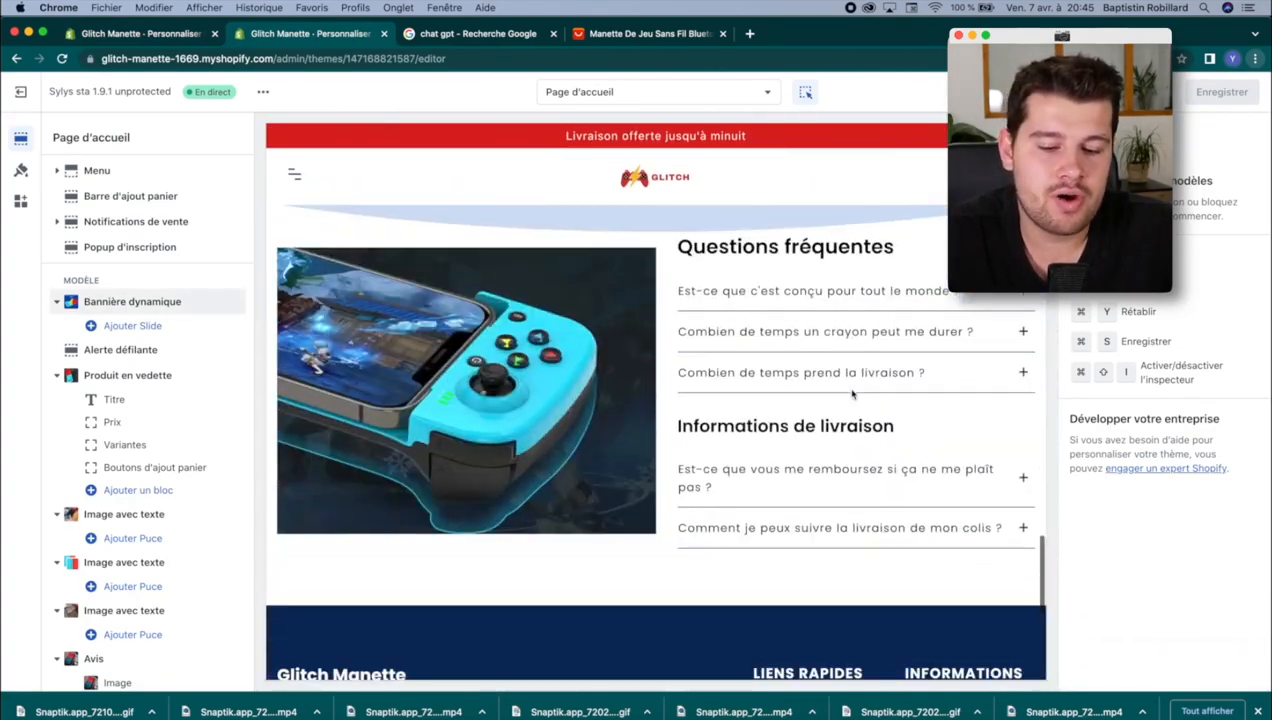
pyautogui.scroll(20, 852, 395)
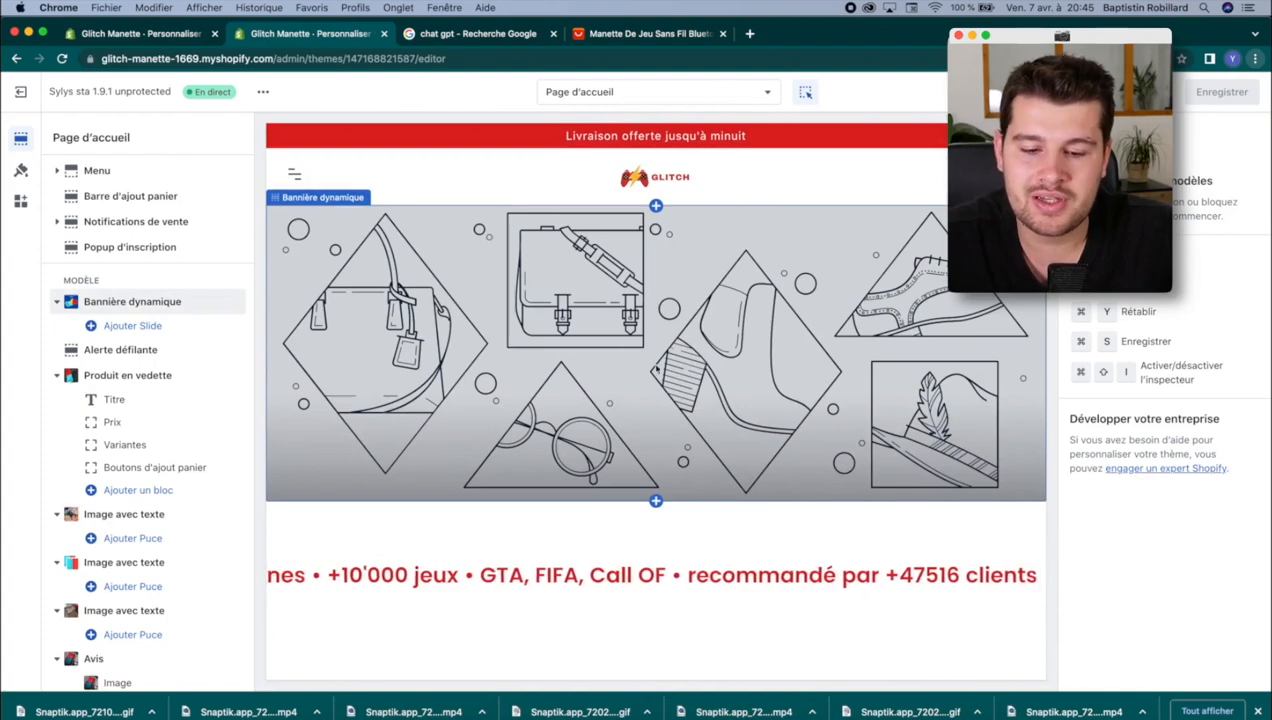
pyautogui.click(1096, 92)
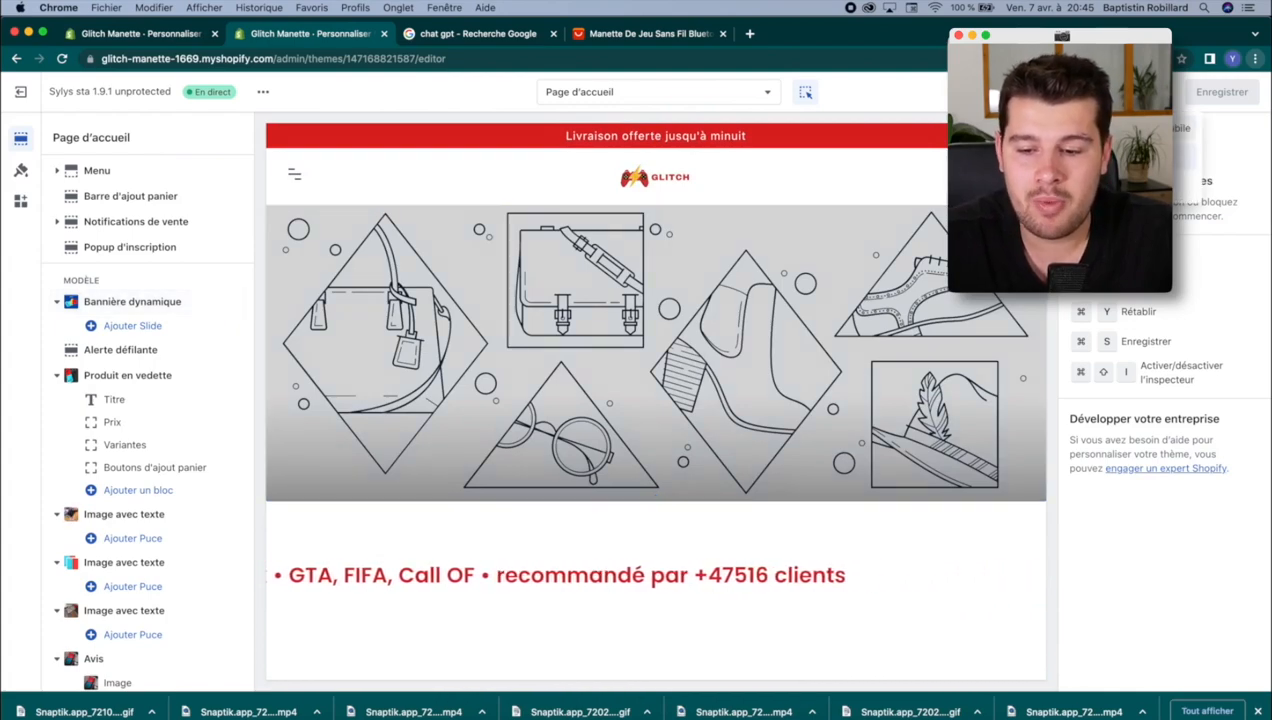
pyautogui.click(1096, 127)
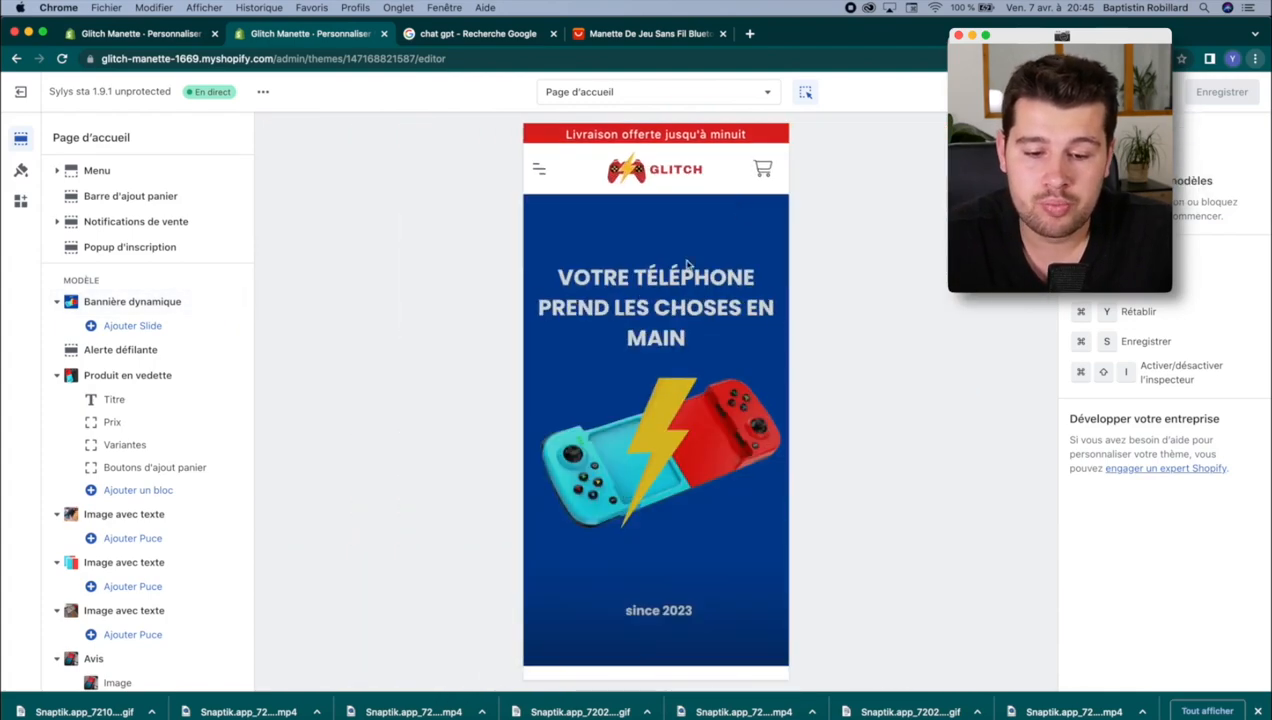
# Step: Open the "Produit par défaut" product template and review the product page in the mobile preview
pyautogui.click(630, 95)
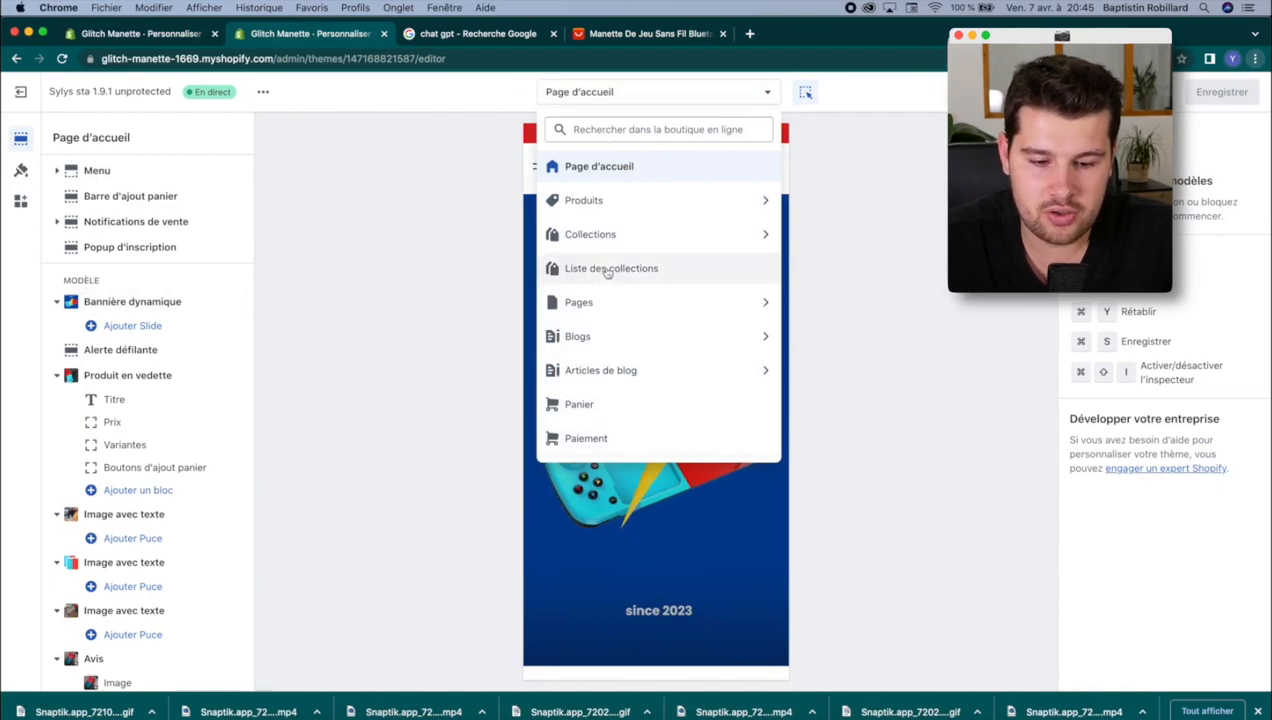
pyautogui.click(612, 200)
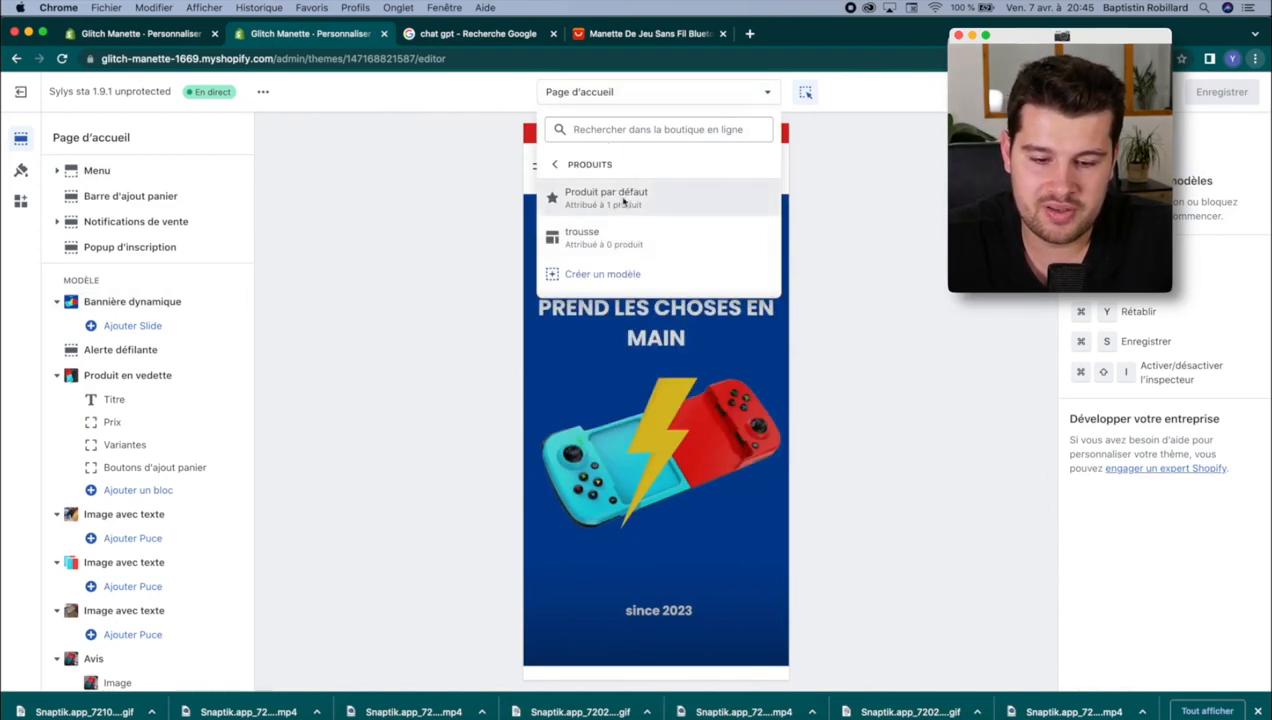
pyautogui.click(622, 201)
pyautogui.scroll(-10, 613, 433)
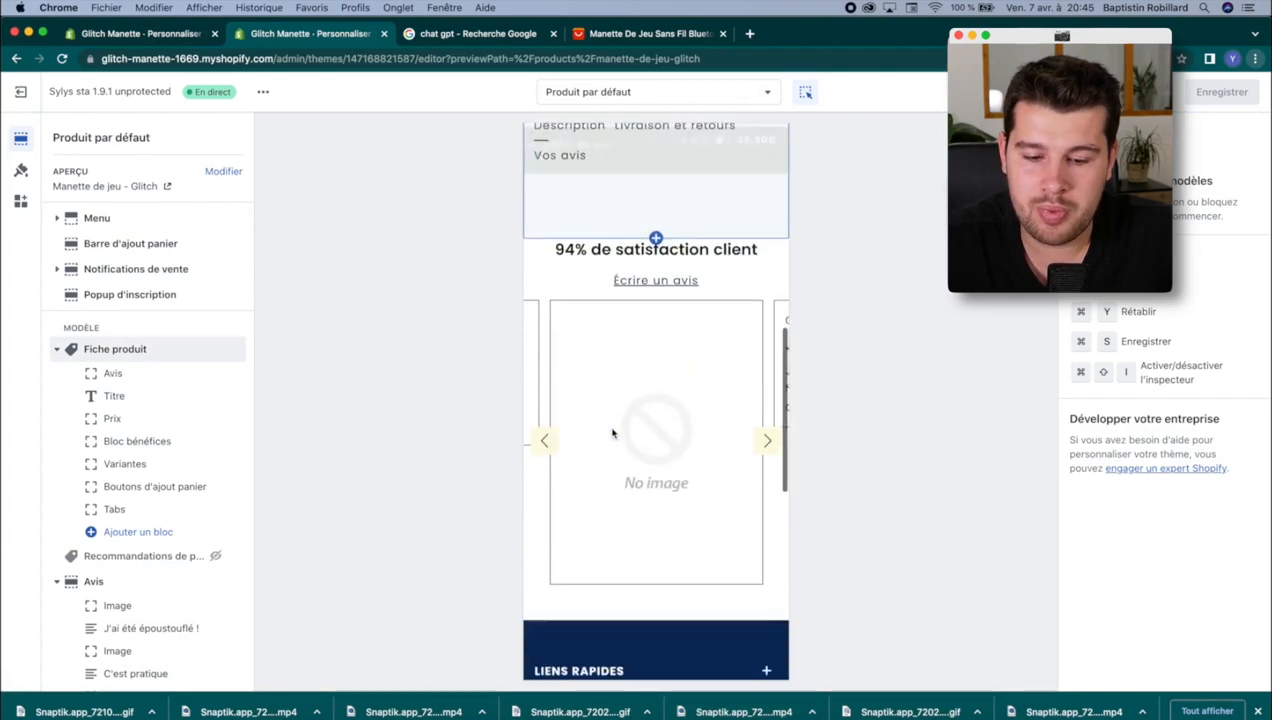
pyautogui.scroll(-5, 613, 433)
pyautogui.scroll(20, 612, 431)
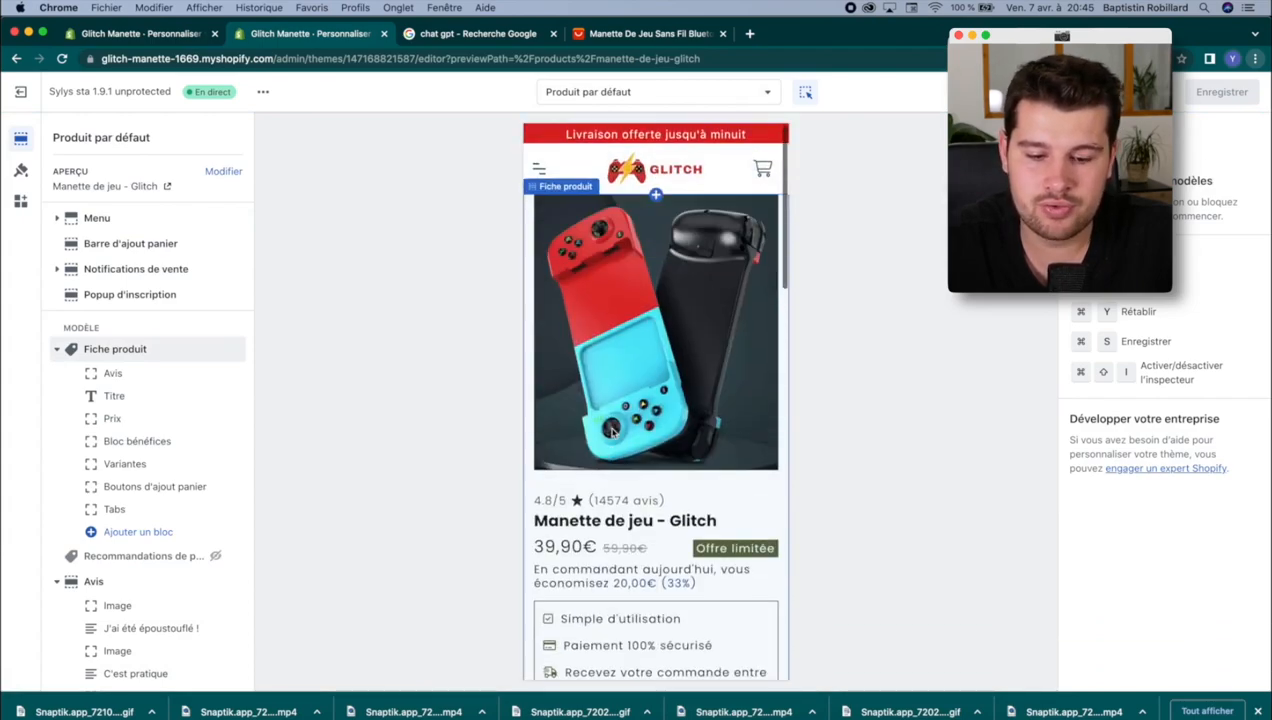
pyautogui.scroll(-1, 612, 431)
pyautogui.scroll(-1, 628, 470)
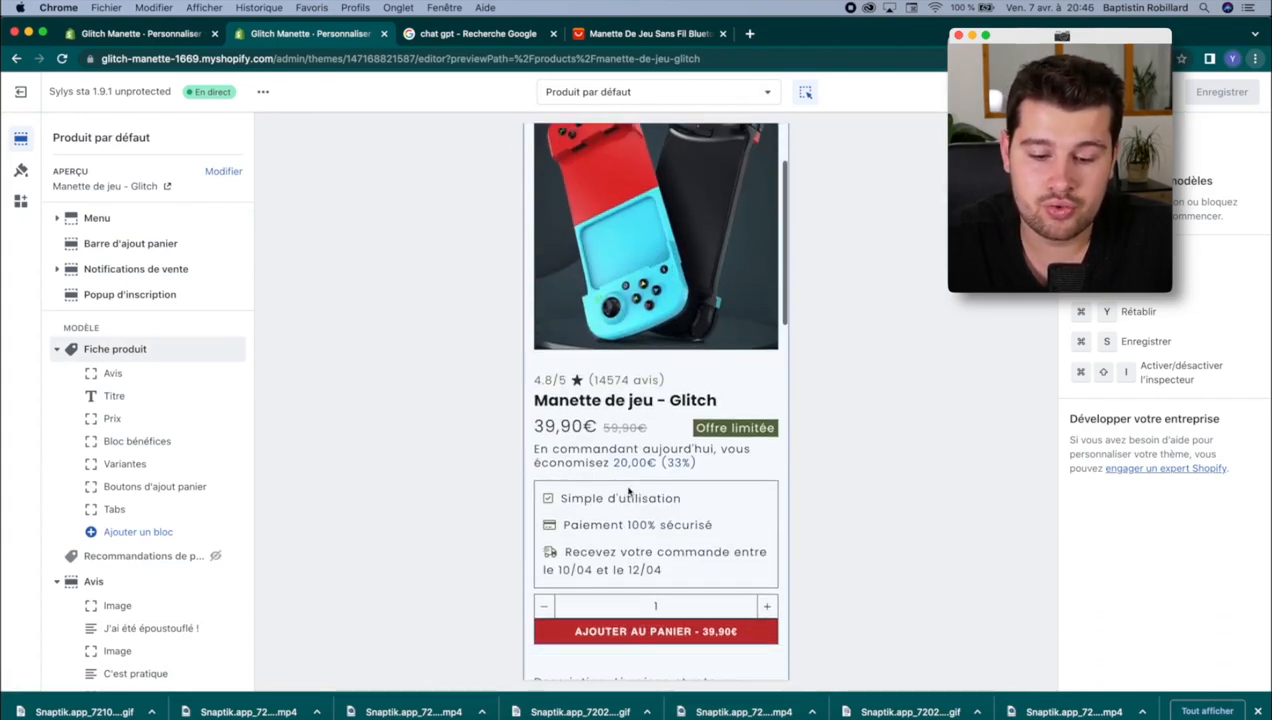
# Step: Show the home page's "Produit en vedette" section in the other editor tab for comparison with the product page
pyautogui.hotkey('ctrl', 'shift', 'Tab')
pyautogui.scroll(-5, 634, 420)
pyautogui.scroll(10, 634, 420)
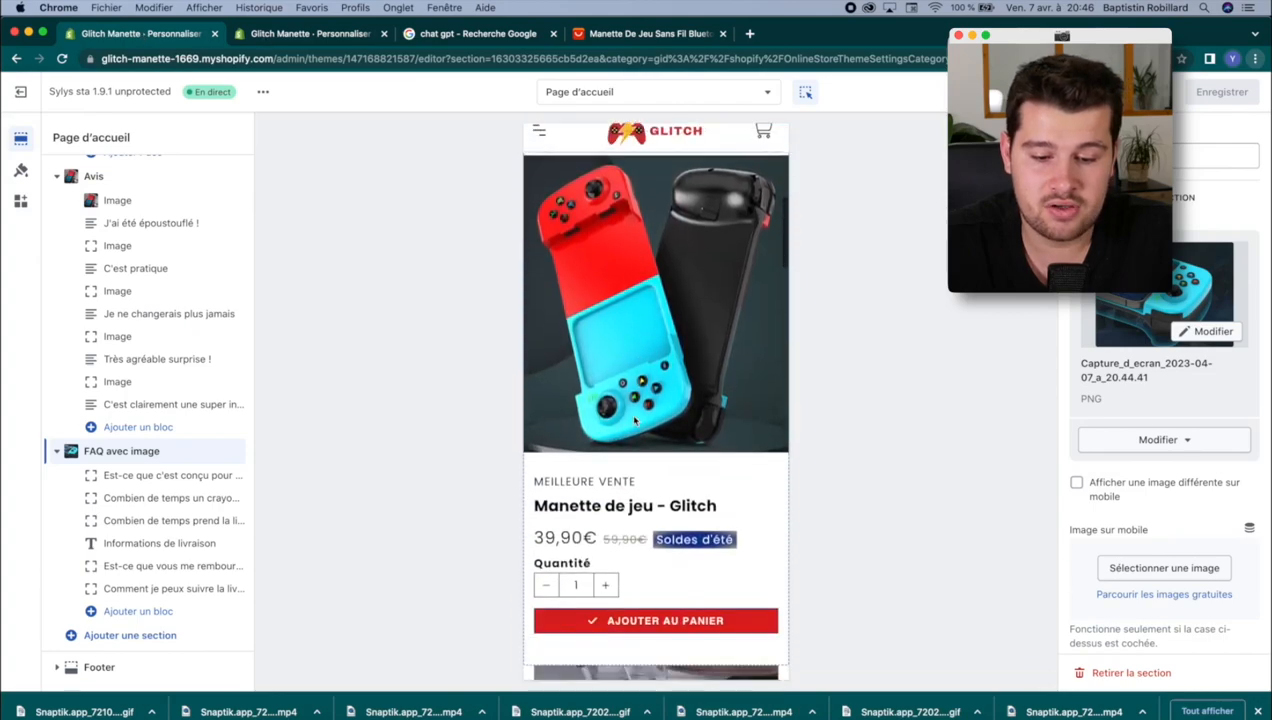
pyautogui.click(634, 475)
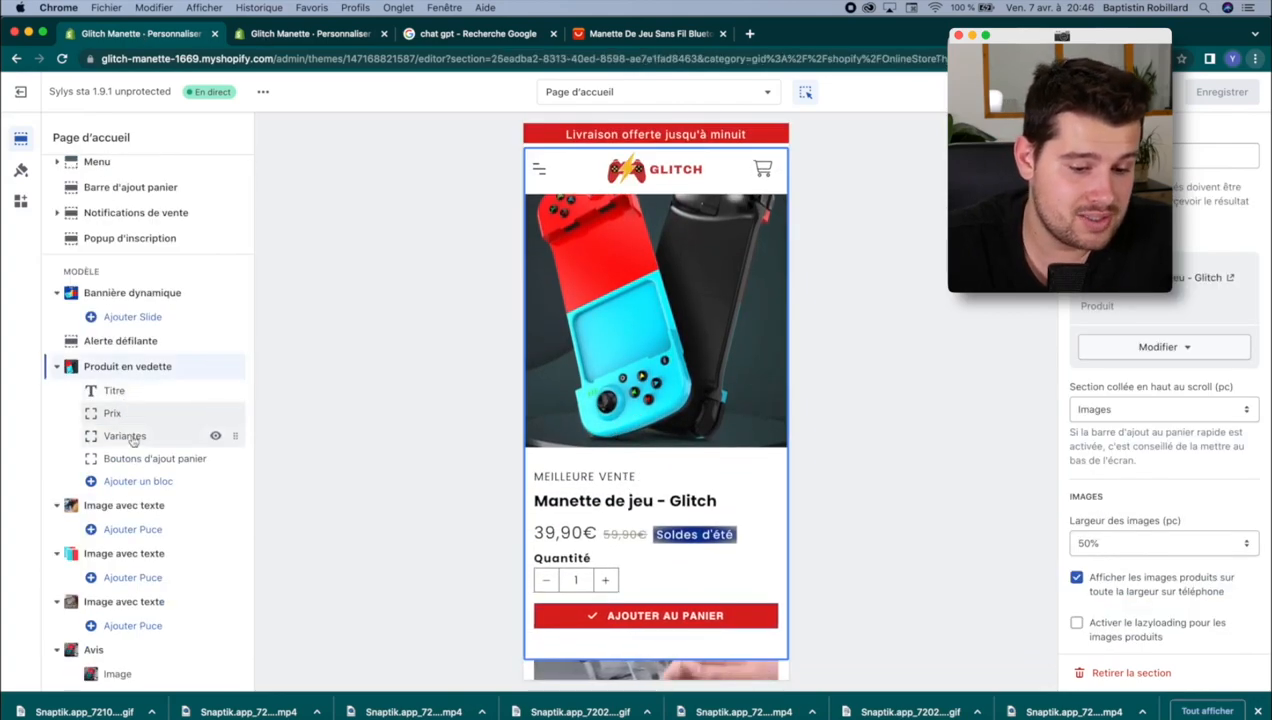
# Step: Remove the "Bloc bénéfices" block from the product page's "Fiche produit" section
pyautogui.click(309, 36)
pyautogui.click(152, 449)
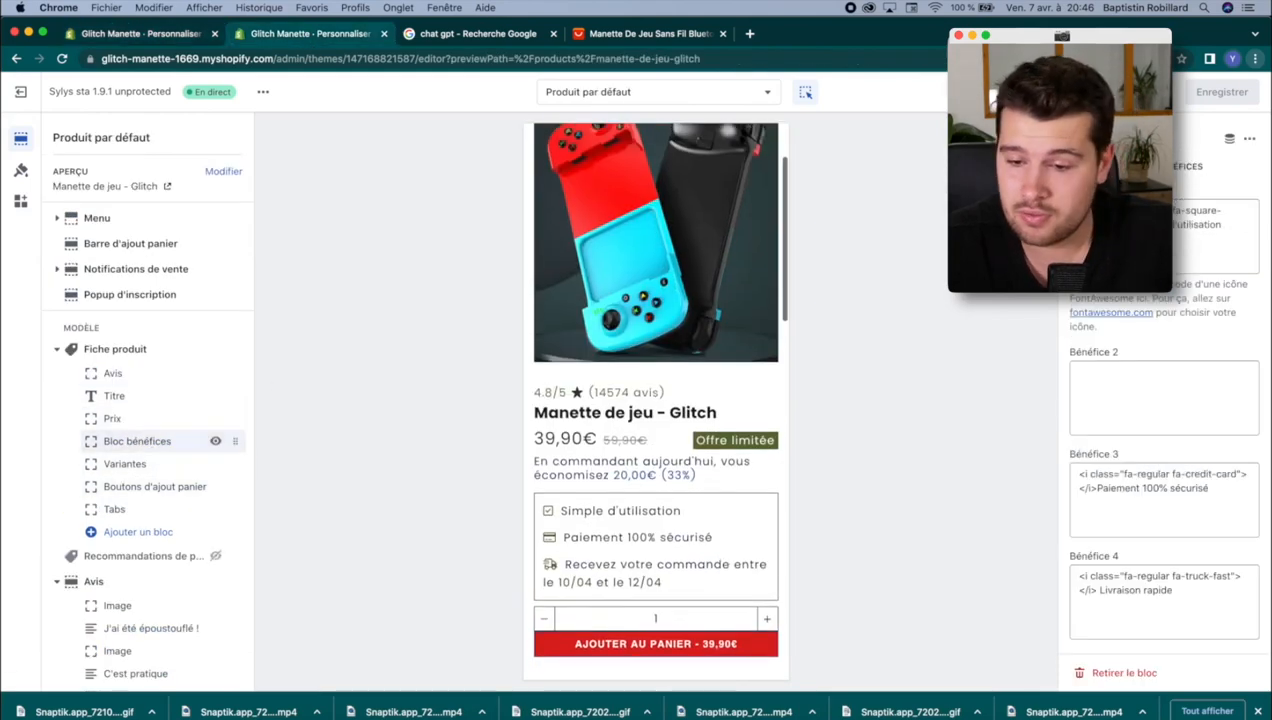
pyautogui.click(1249, 138)
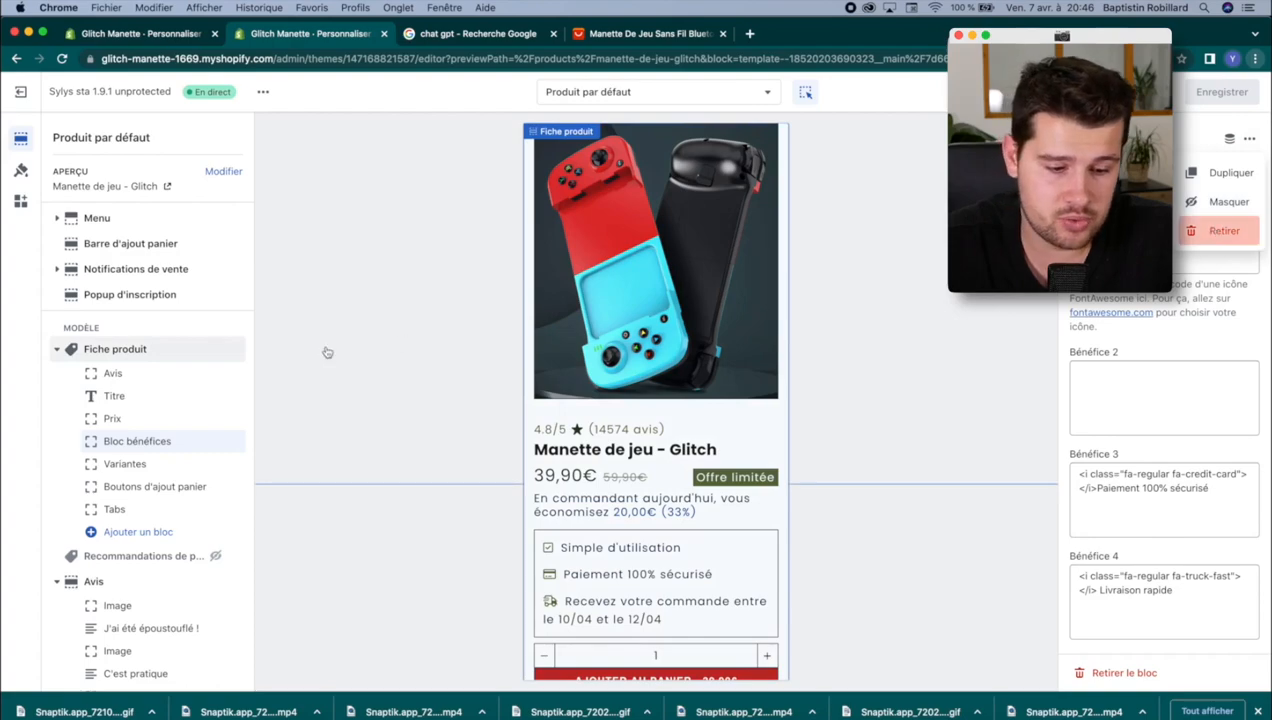
pyautogui.click(1224, 230)
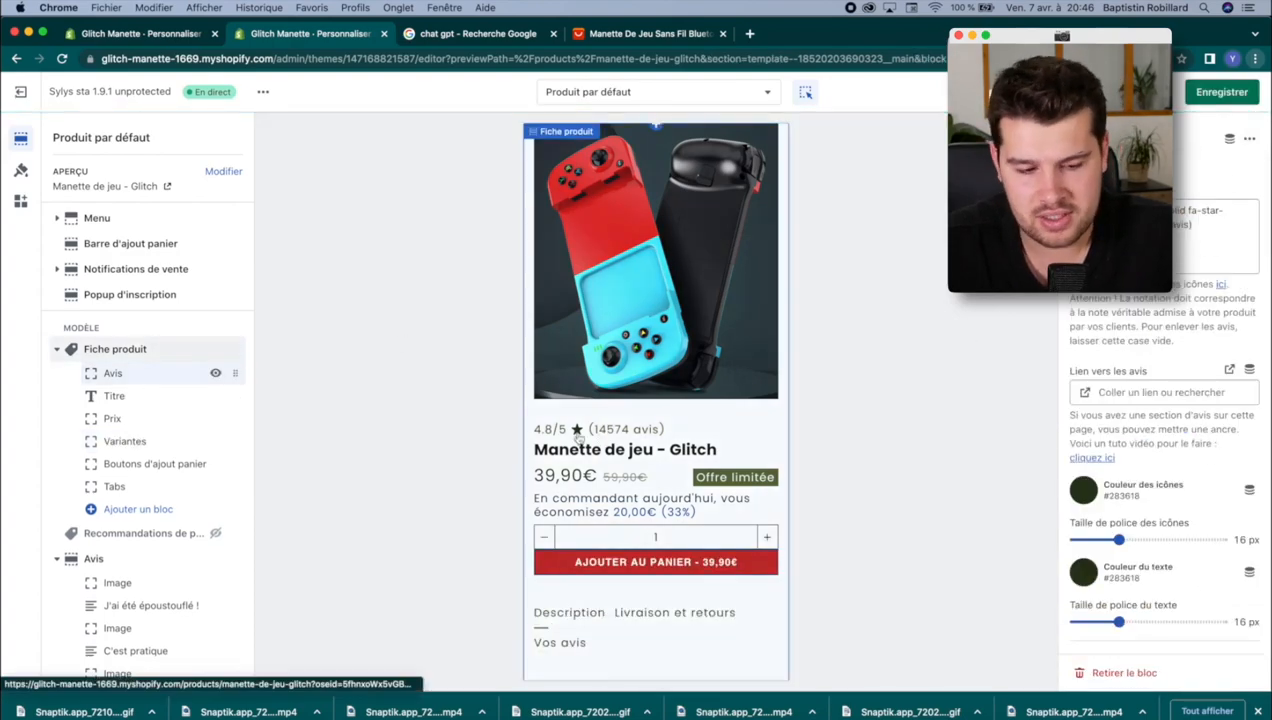
# Step: Remove the "Tabs" block from the "Fiche produit" section
pyautogui.click(178, 446)
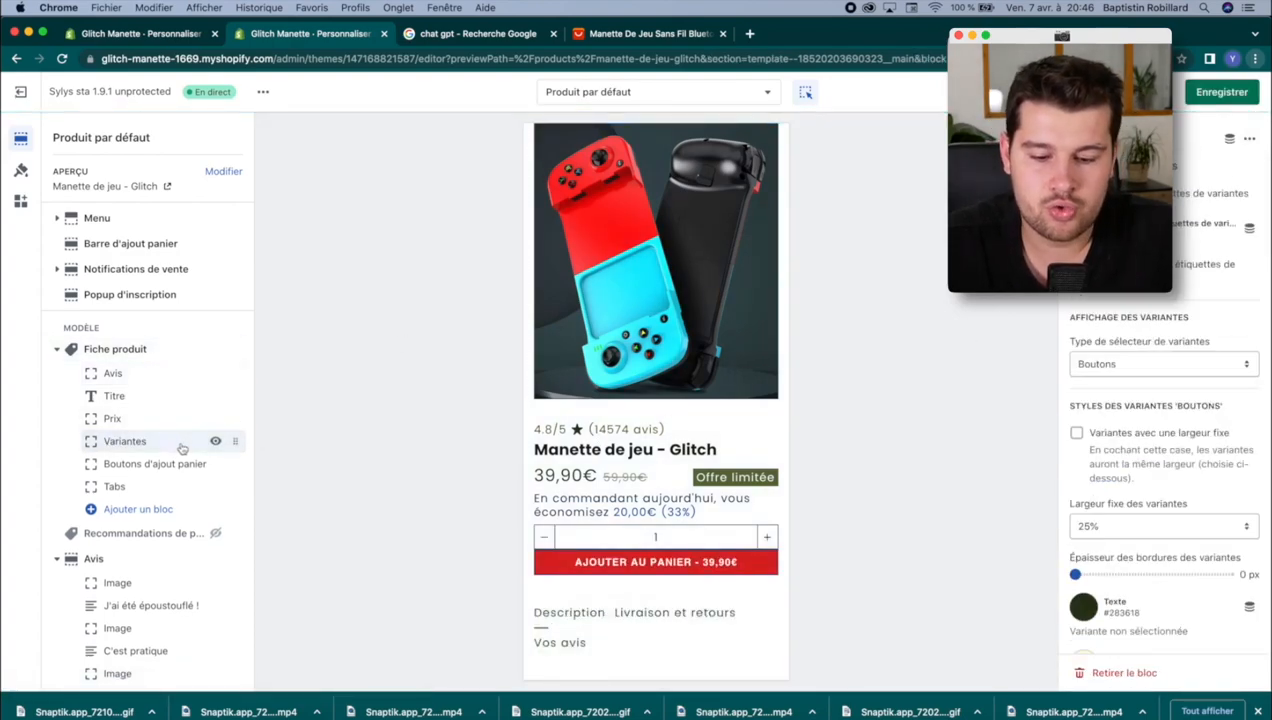
pyautogui.click(163, 486)
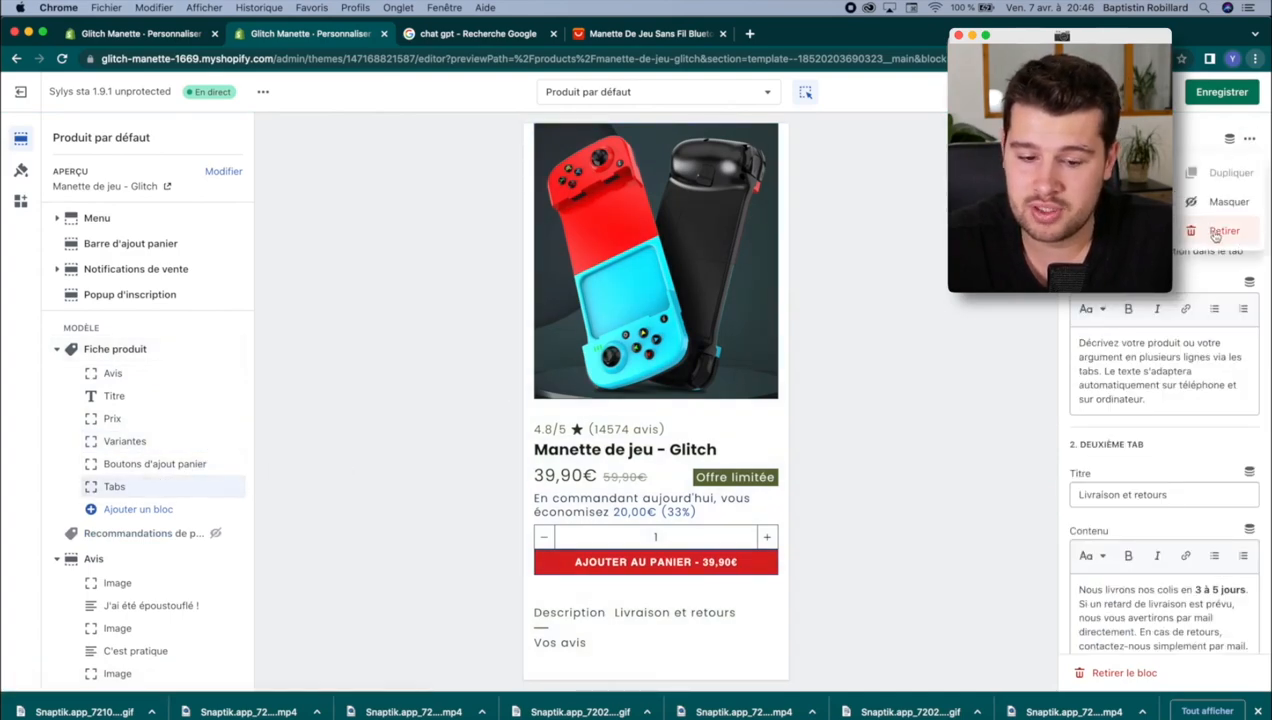
pyautogui.click(1224, 230)
# Step: In the "Prix" block, clear the savings text, change the offer text to "SOLDES" and set its background colour to #DC2121
pyautogui.click(113, 418)
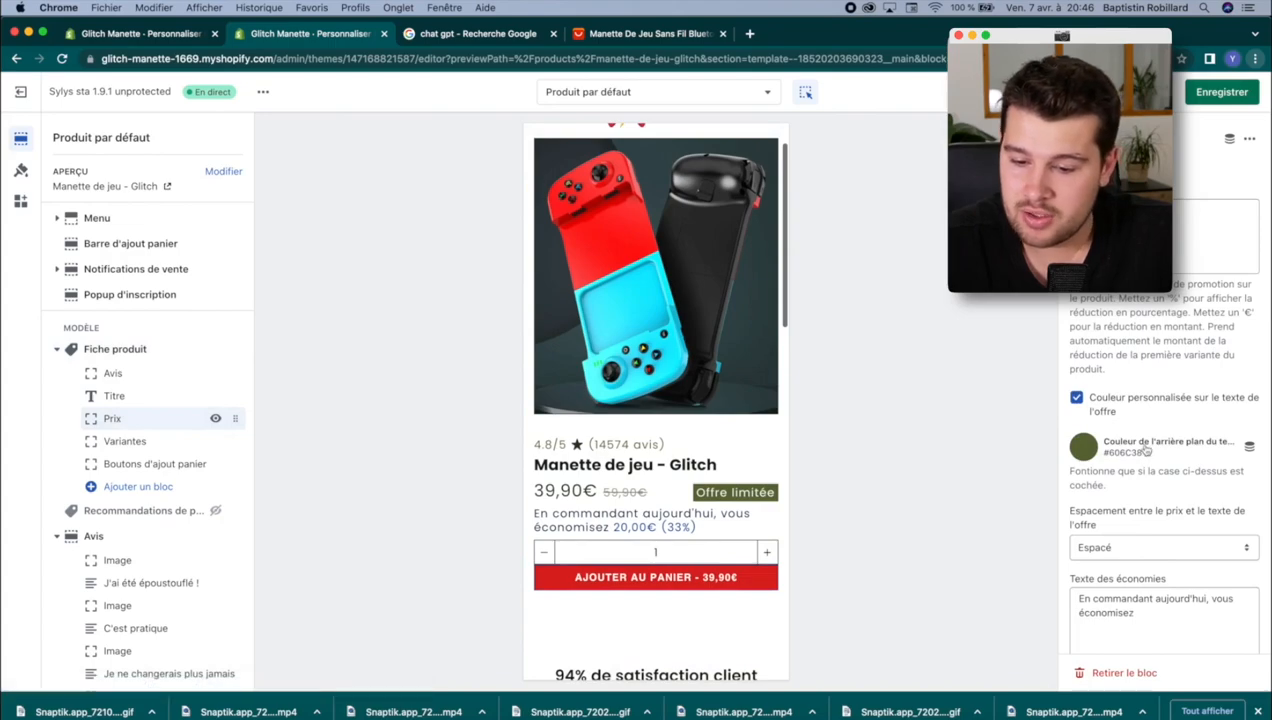
pyautogui.scroll(-2, 1125, 470)
pyautogui.tripleClick(1121, 476)
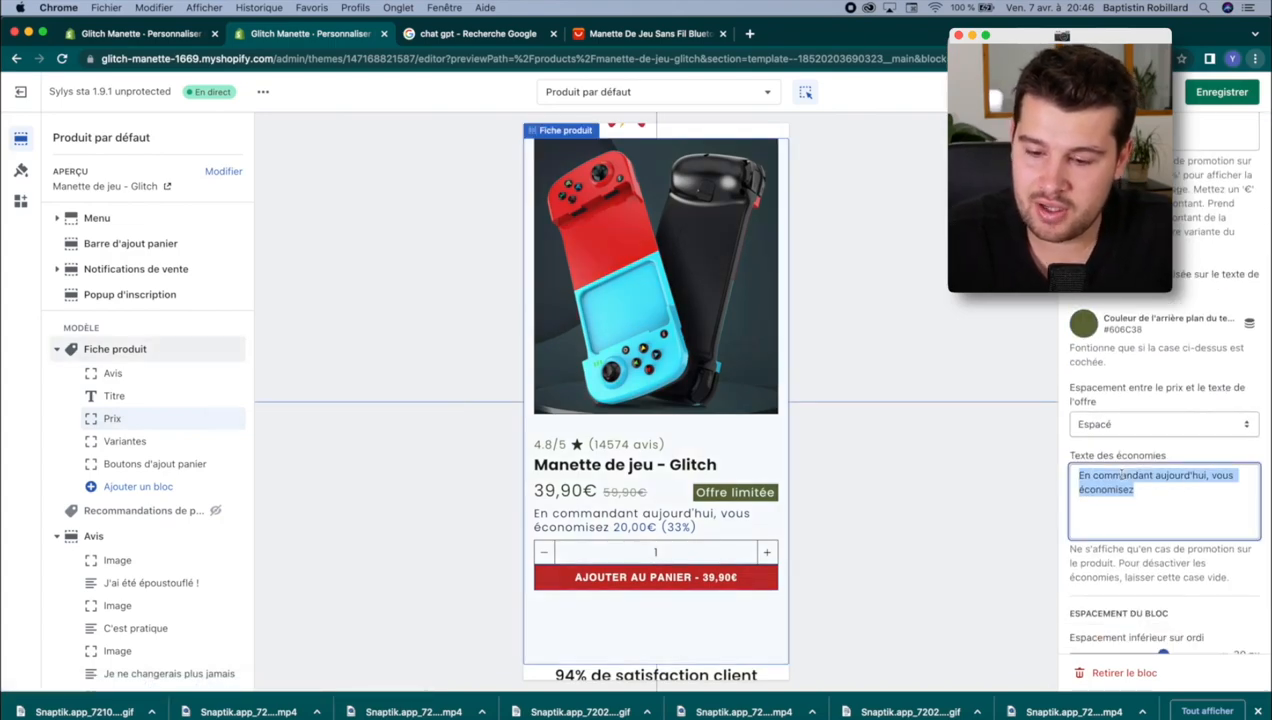
pyautogui.press('BackSpace')
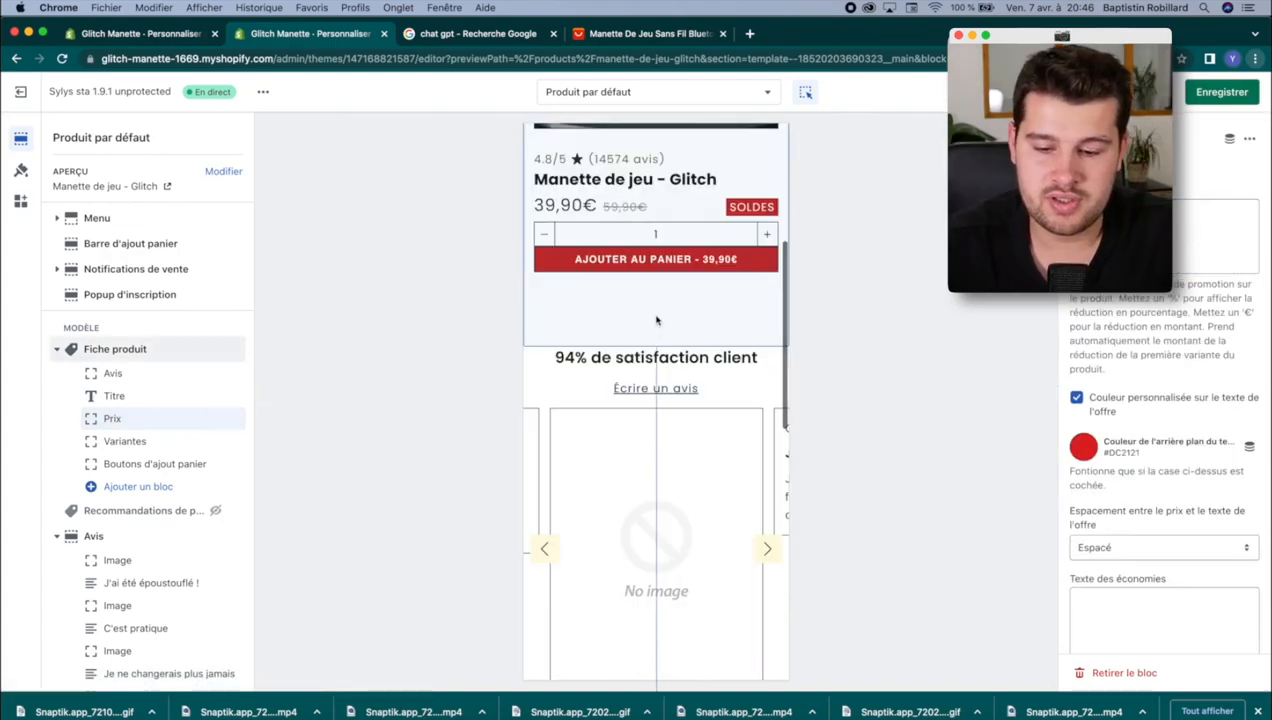
# Step: Set the "Fiche produit" section's mobile bottom spacing to "Pas d'espacement sur mobile"
pyautogui.click(657, 320)
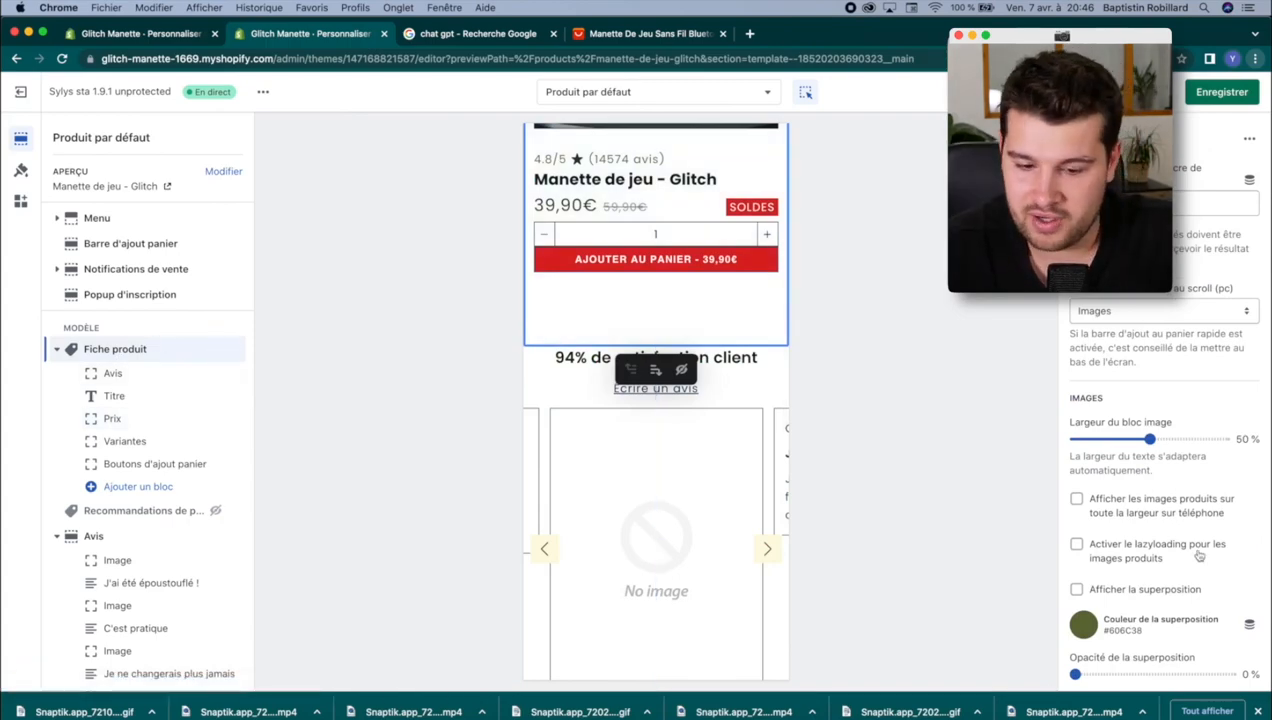
pyautogui.scroll(-10, 1199, 556)
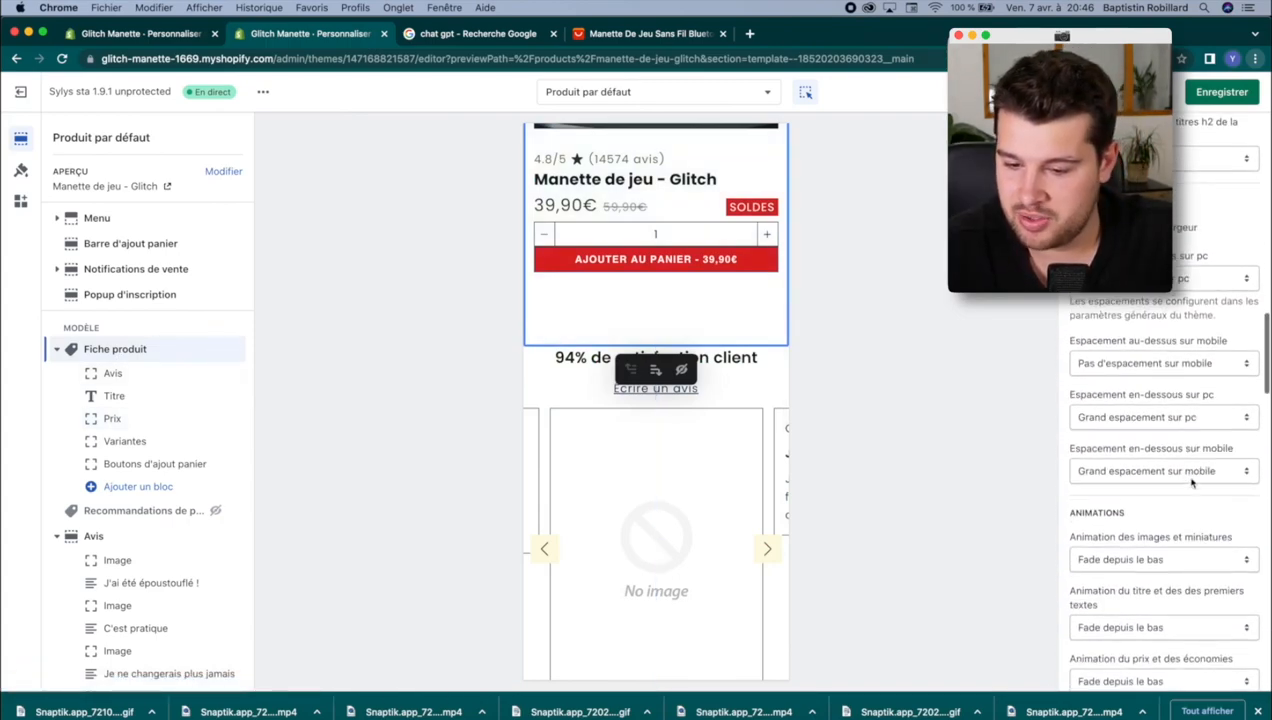
pyautogui.click(1167, 474)
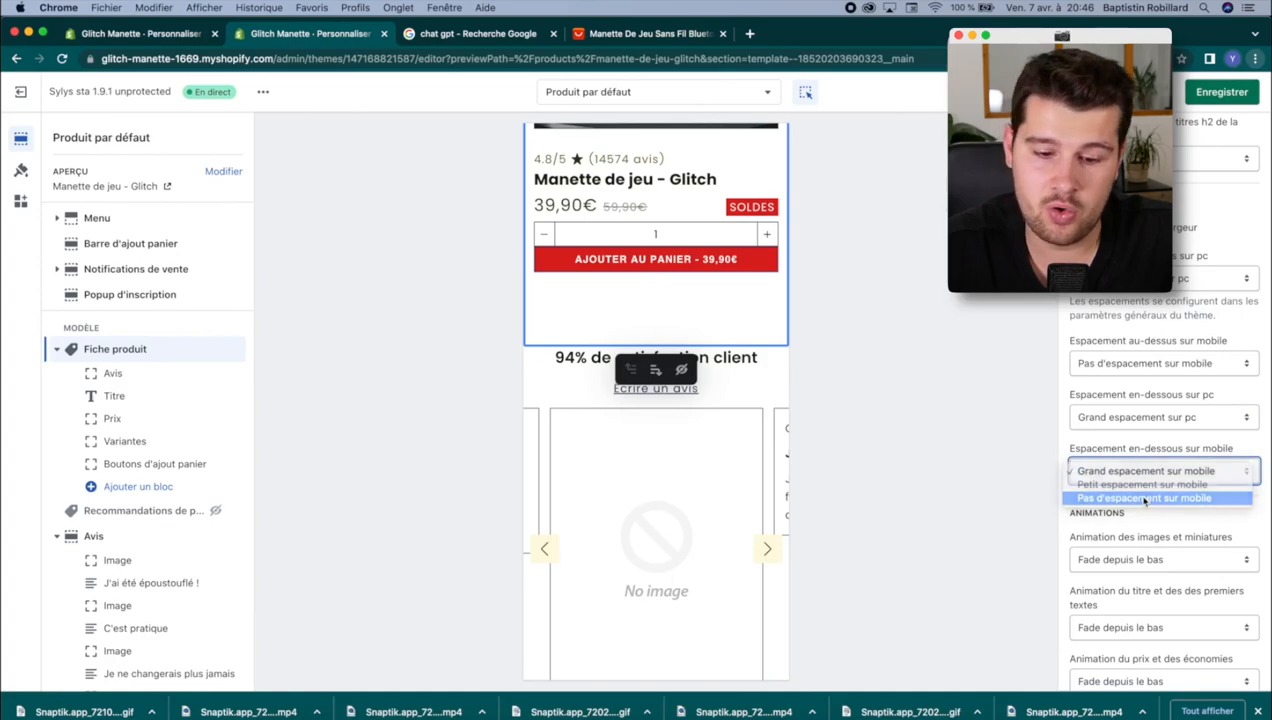
pyautogui.click(1145, 500)
# Step: Add an "Image avec texte" section between the product sheet and the reviews, searching the section list for "image"
pyautogui.click(690, 345)
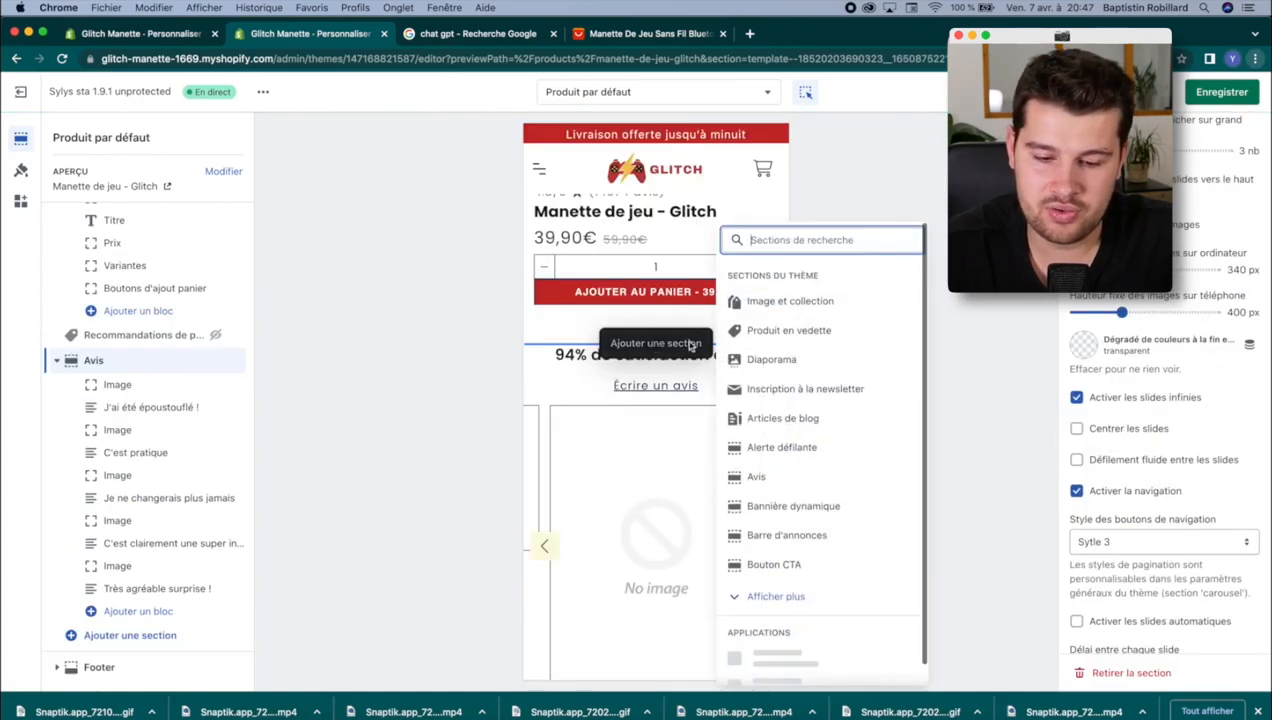
pyautogui.write('ima')
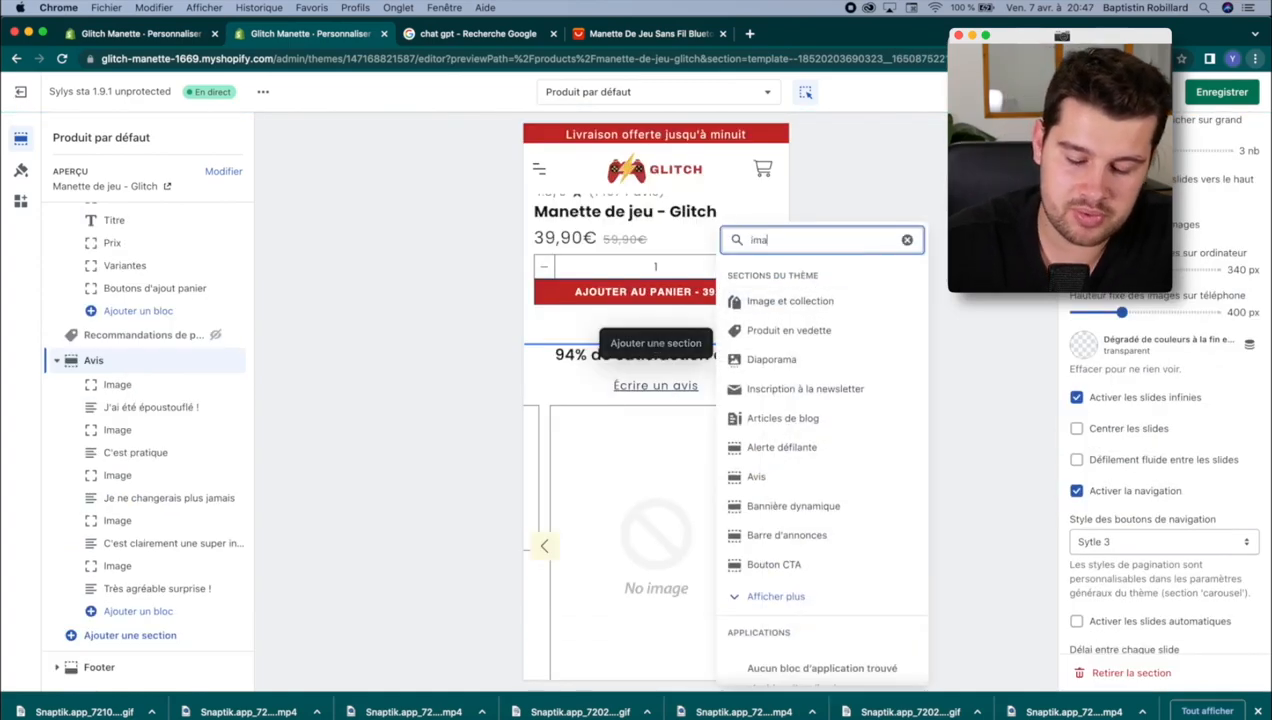
pyautogui.write('ge')
pyautogui.click(808, 452)
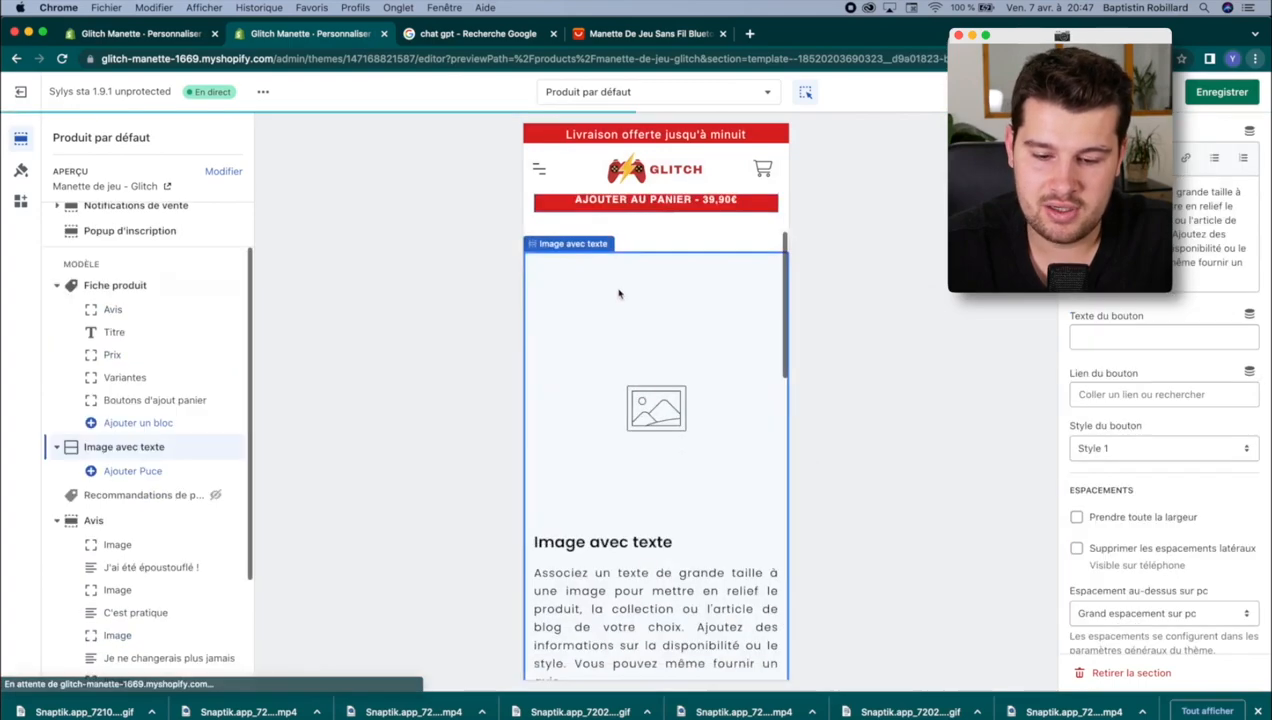
# Step: Copy the phone-compatibility description from the home page's first "Image avec texte" section into the product page's new section
pyautogui.click(172, 33)
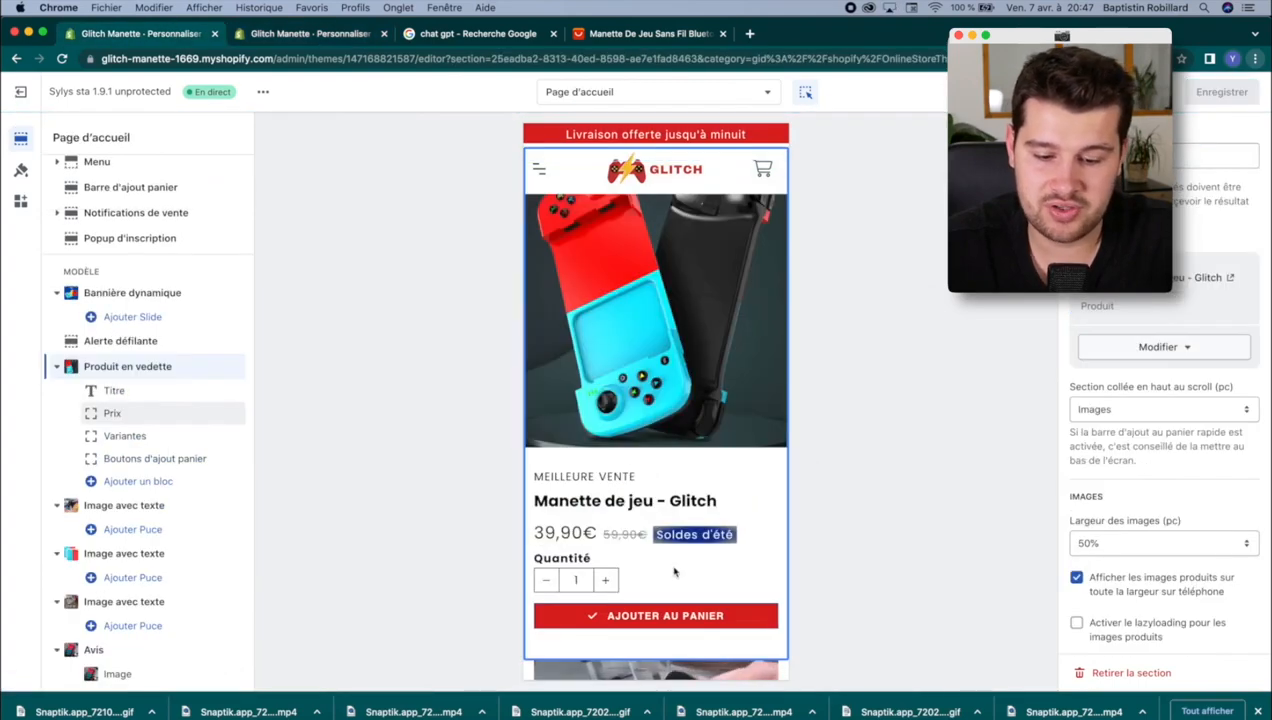
pyautogui.scroll(-5, 674, 572)
pyautogui.click(675, 497)
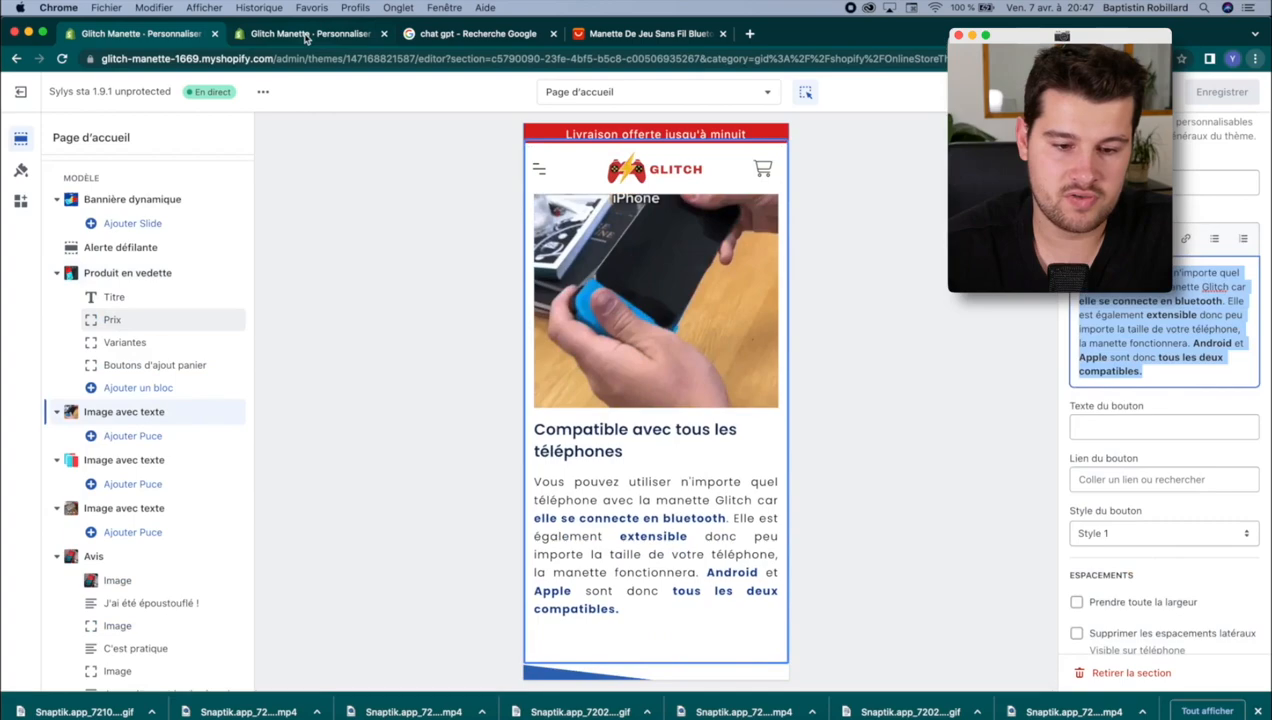
pyautogui.click(307, 38)
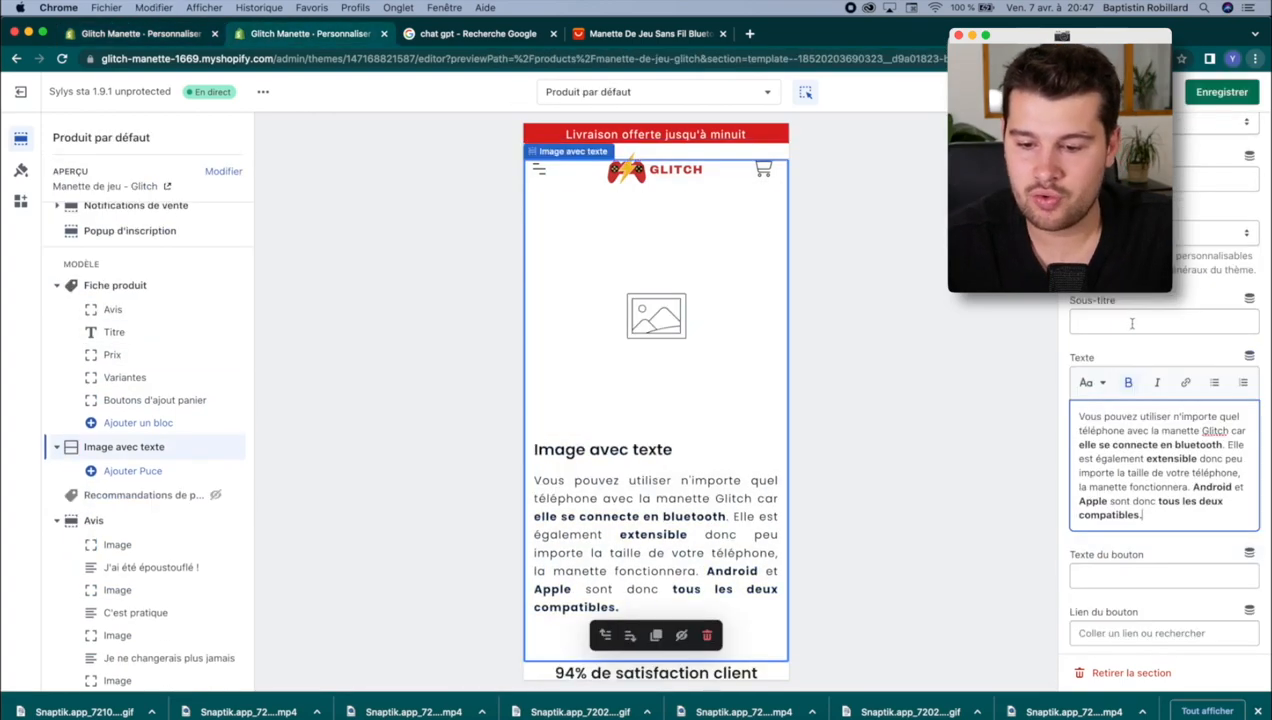
# Step: Set the new "Image avec texte" section's title to "Compatible avec tous les téléphones"
pyautogui.scroll(2, 1132, 322)
pyautogui.tripleClick(1138, 266)
pyautogui.write('Compatible avec tous les téléphones')
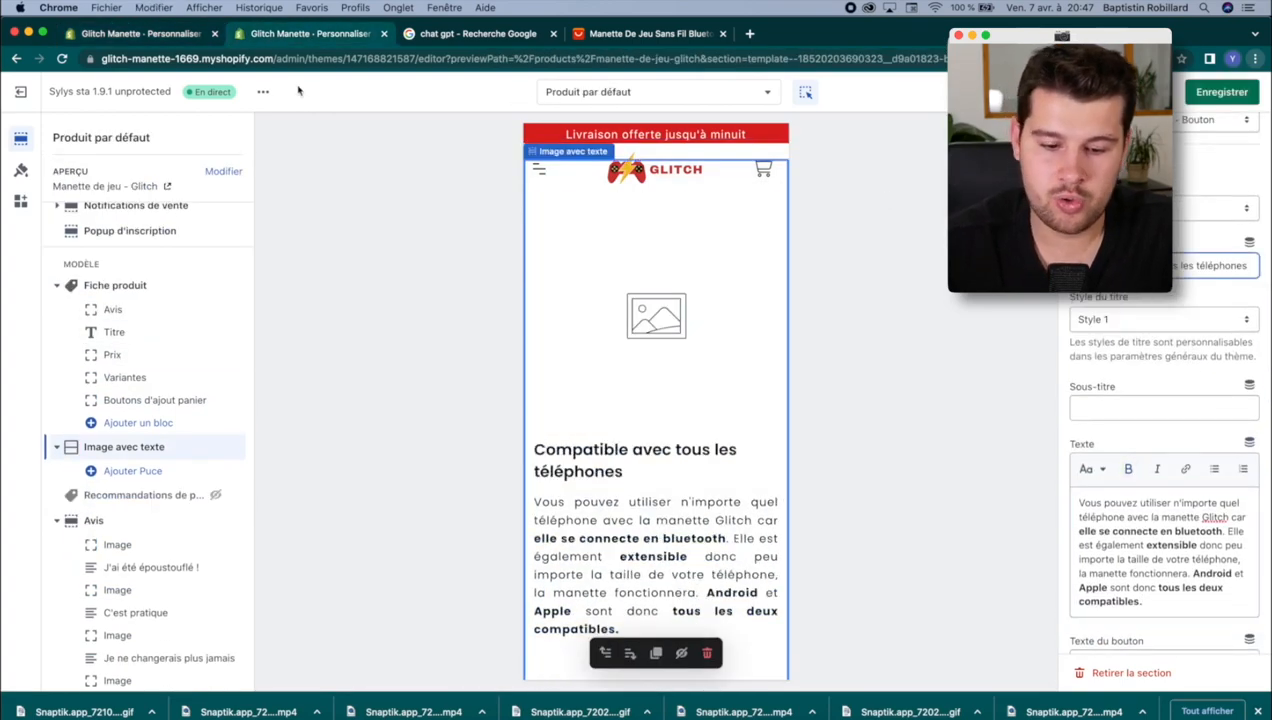
# Step: Match the product page section's colours to the home page: title #082B5B and bold text #044194
pyautogui.click(190, 36)
pyautogui.scroll(-10, 1088, 397)
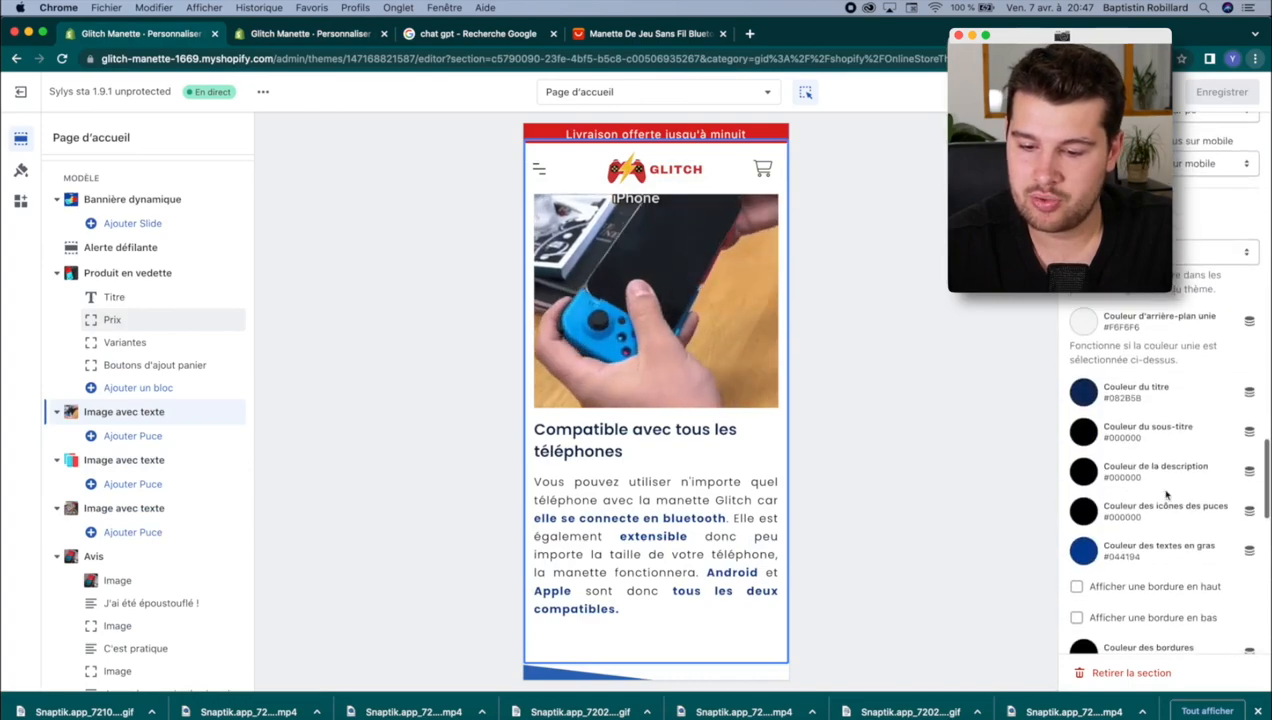
pyautogui.click(1086, 394)
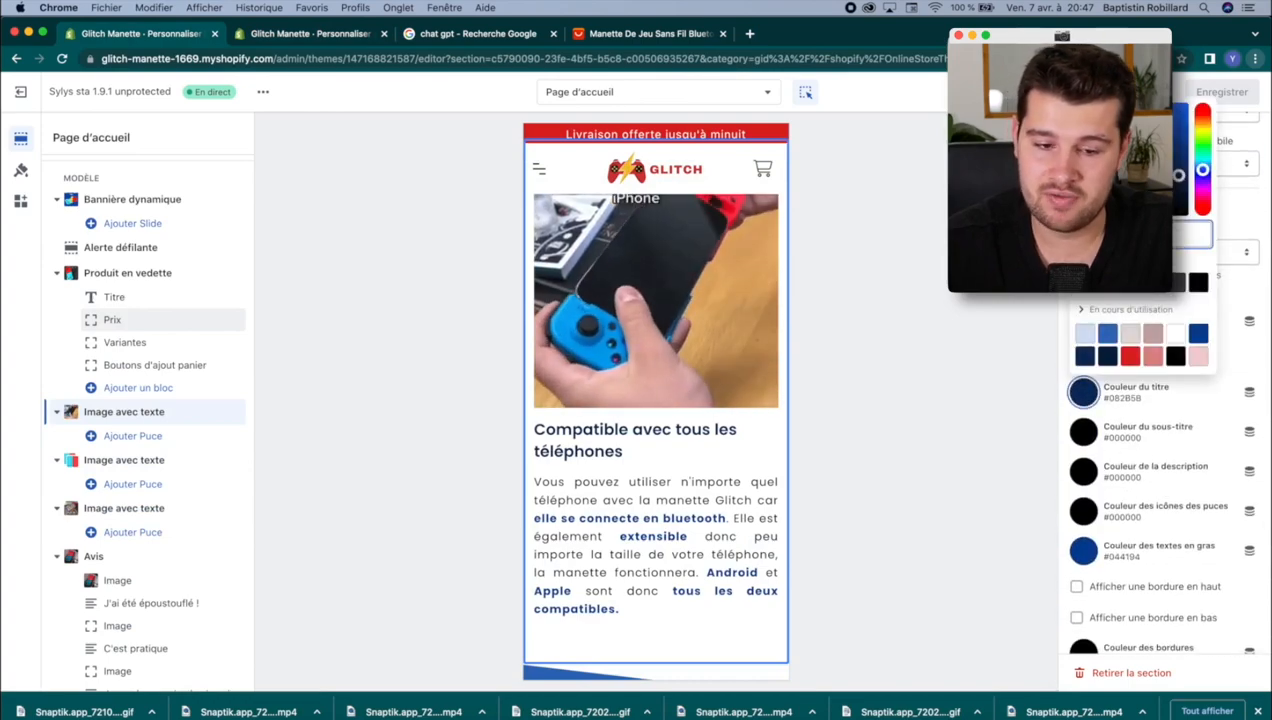
pyautogui.click(351, 38)
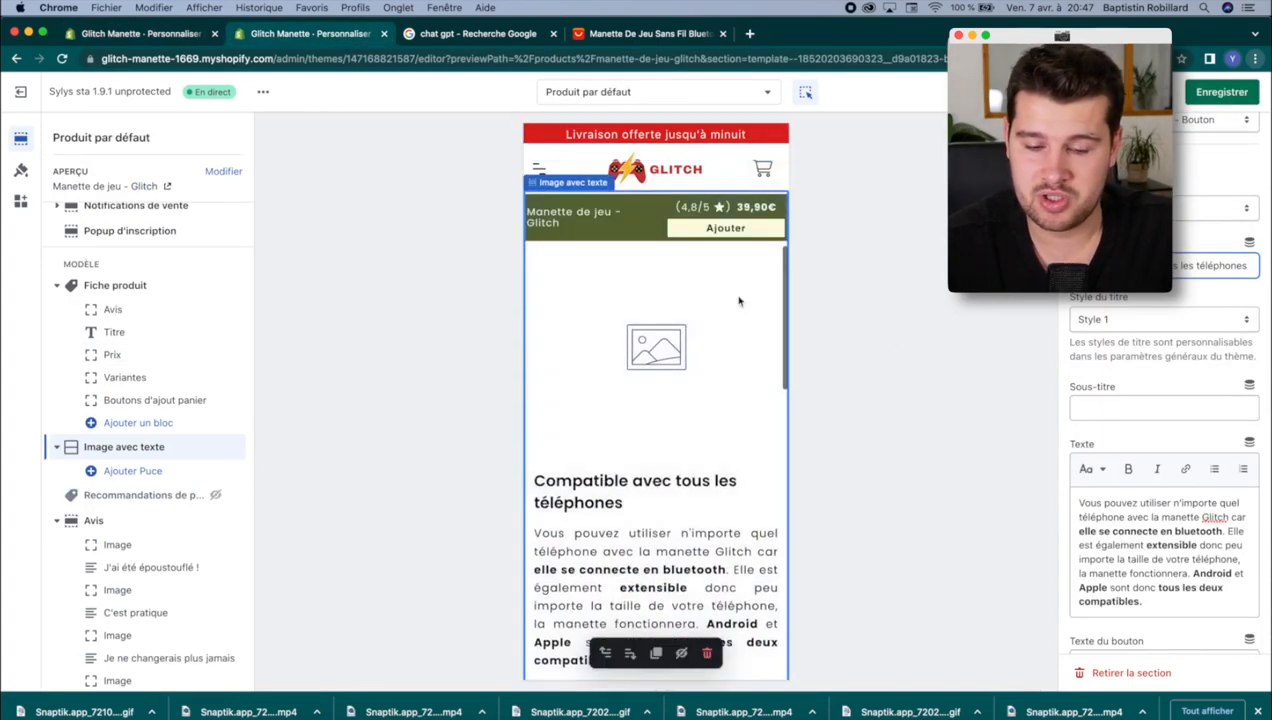
pyautogui.scroll(-10, 1131, 406)
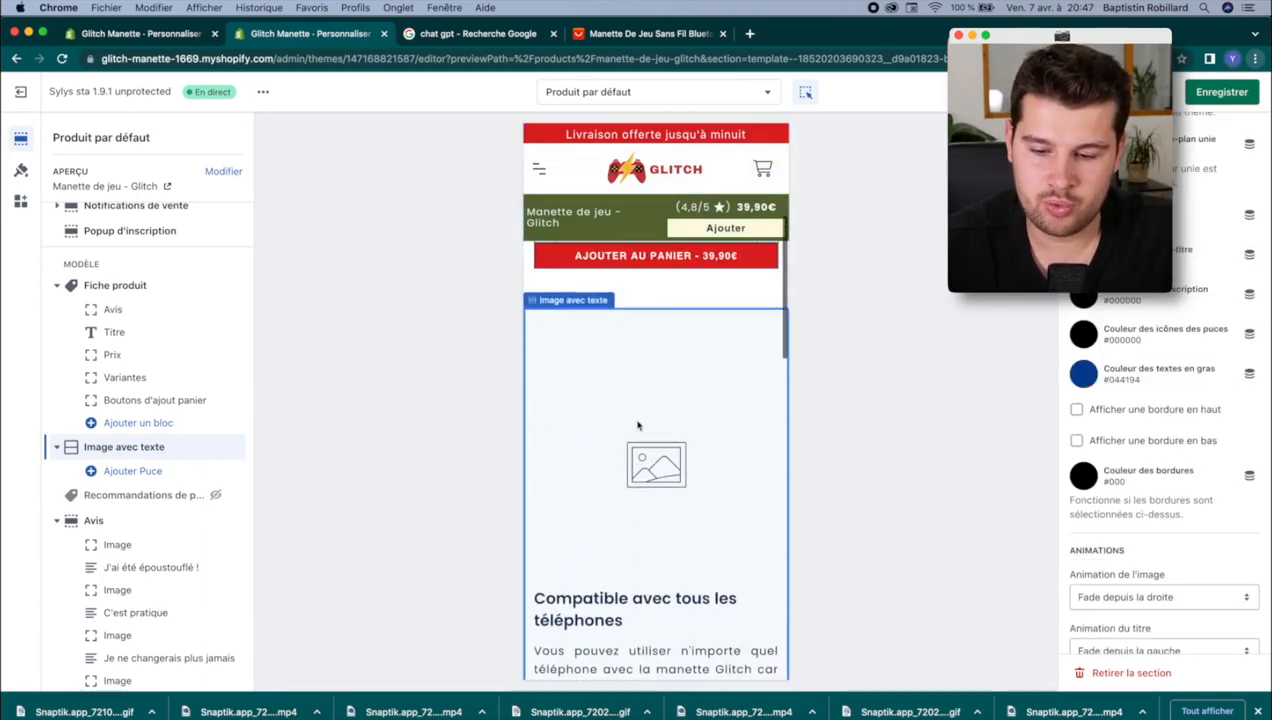
# Step: Set the product page "Image avec texte" section's solid background colour to #FFFFFF
pyautogui.click(1084, 145)
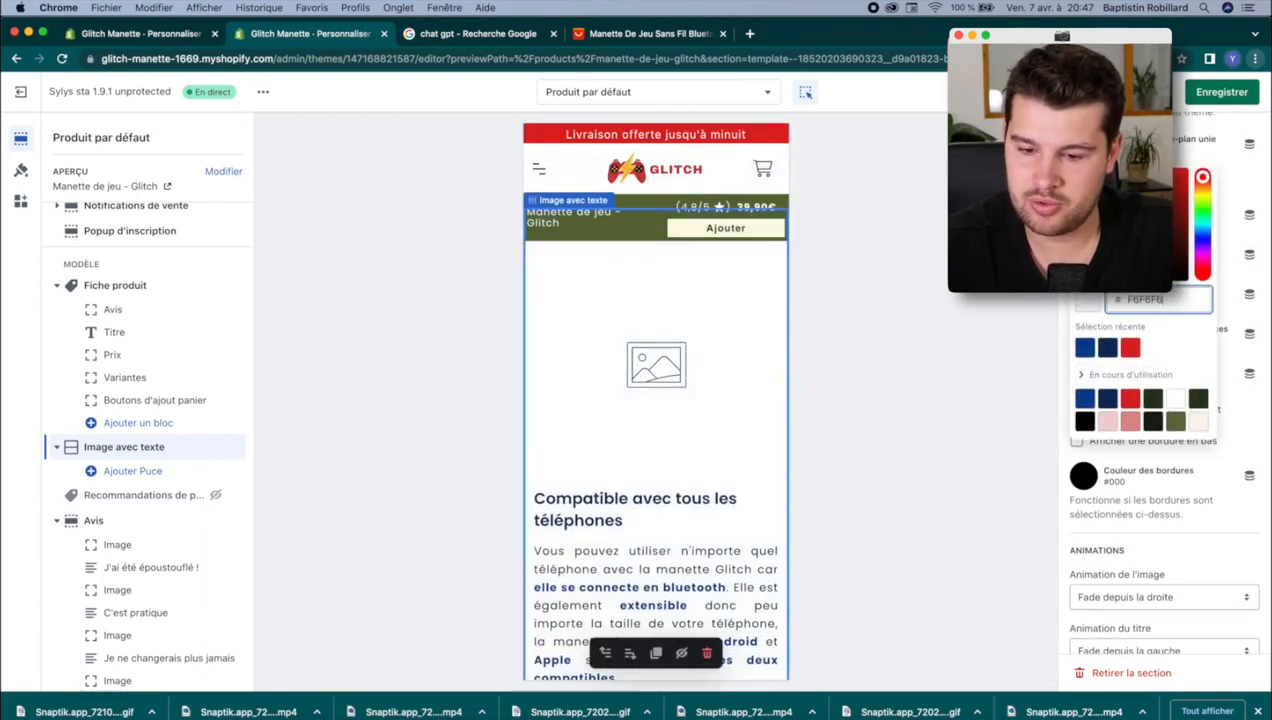
pyautogui.click(908, 231)
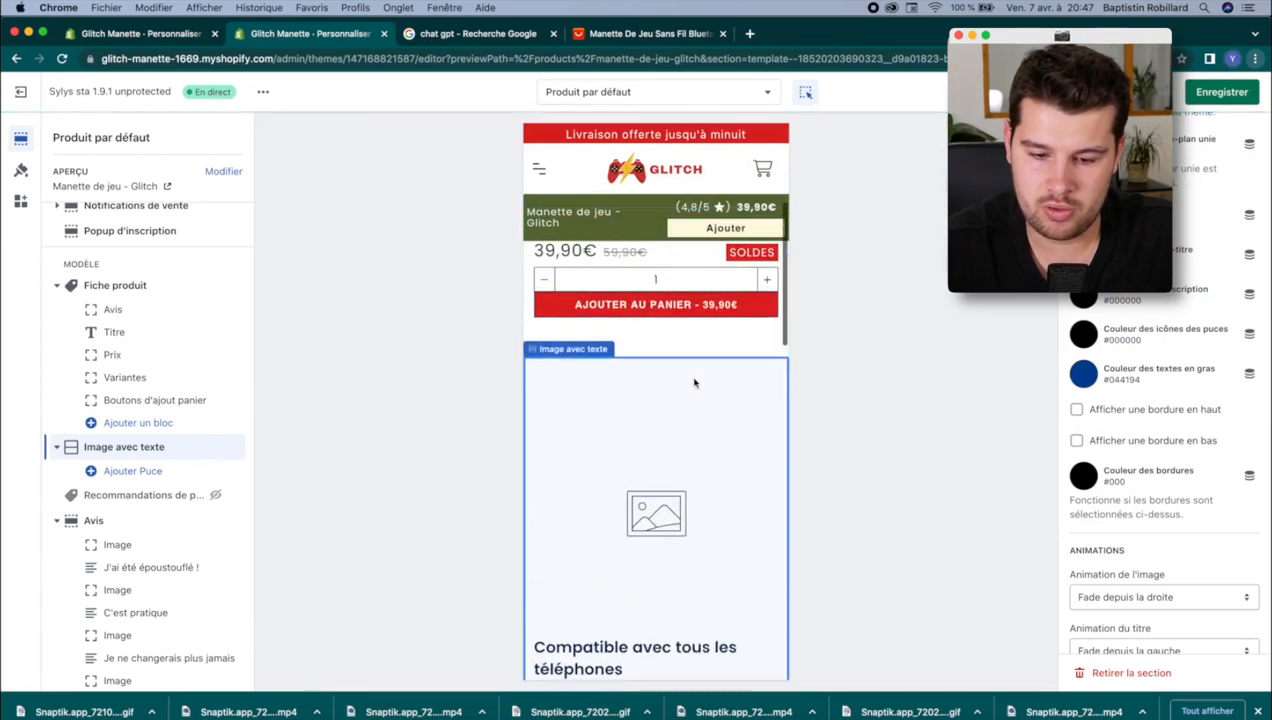
pyautogui.scroll(-3, 680, 390)
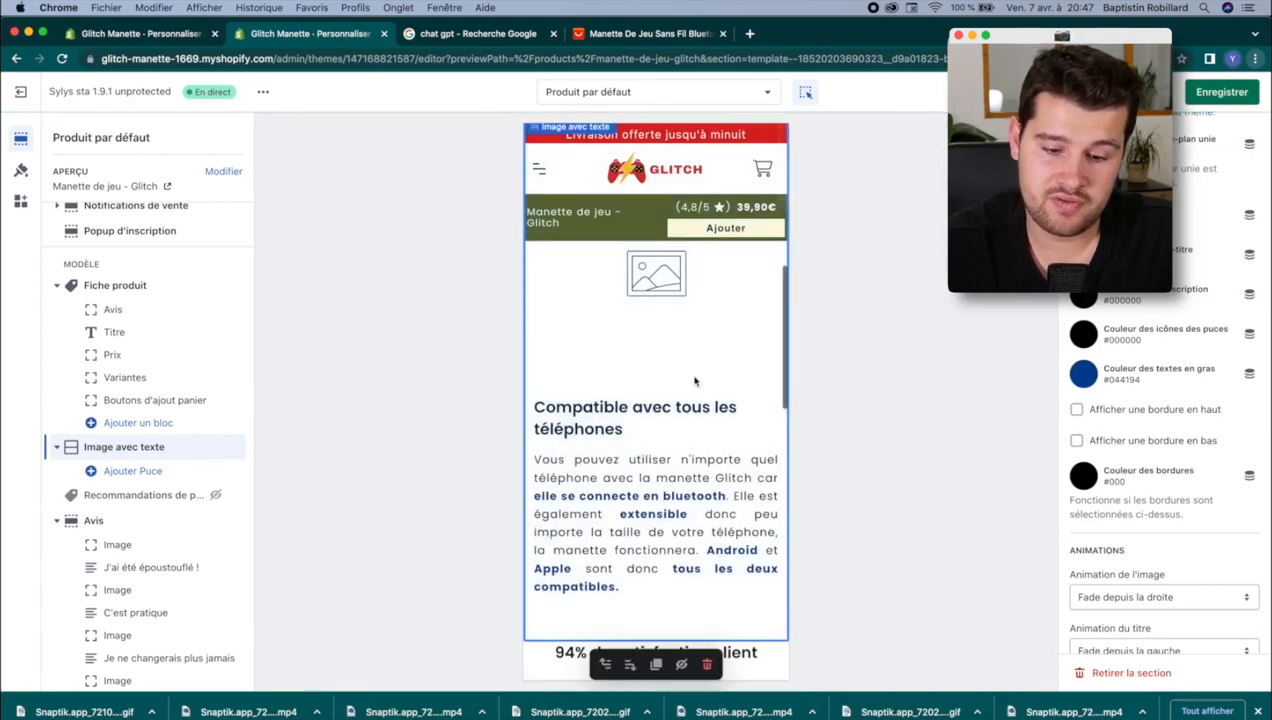
# Step: Duplicate the product page's "Image avec texte" section twice to have three of them
pyautogui.scroll(10, 1200, 200)
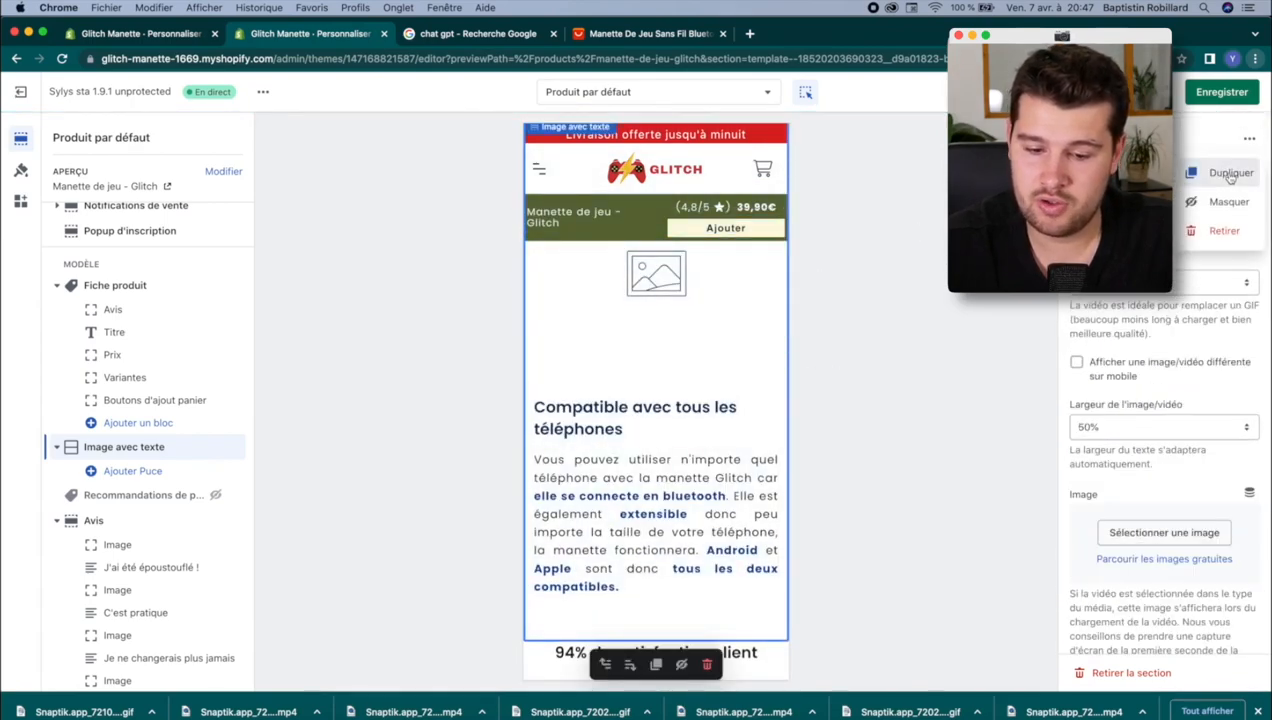
pyautogui.click(1230, 174)
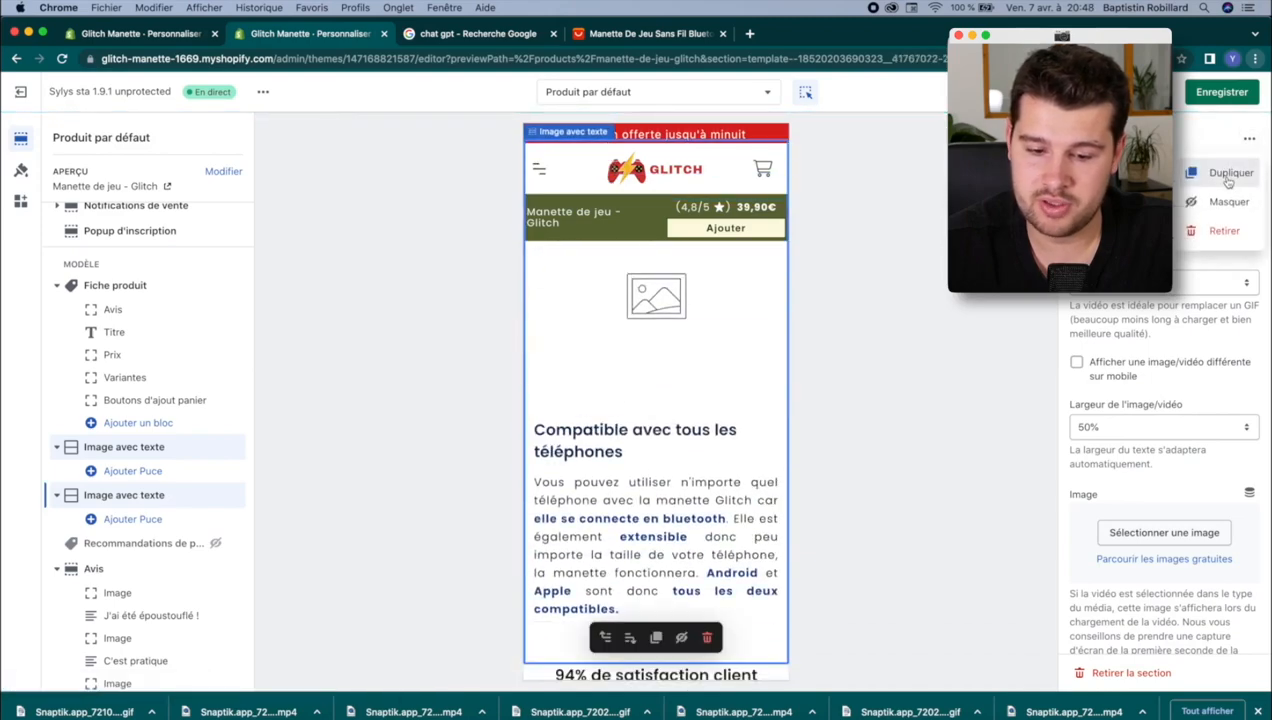
pyautogui.click(1228, 176)
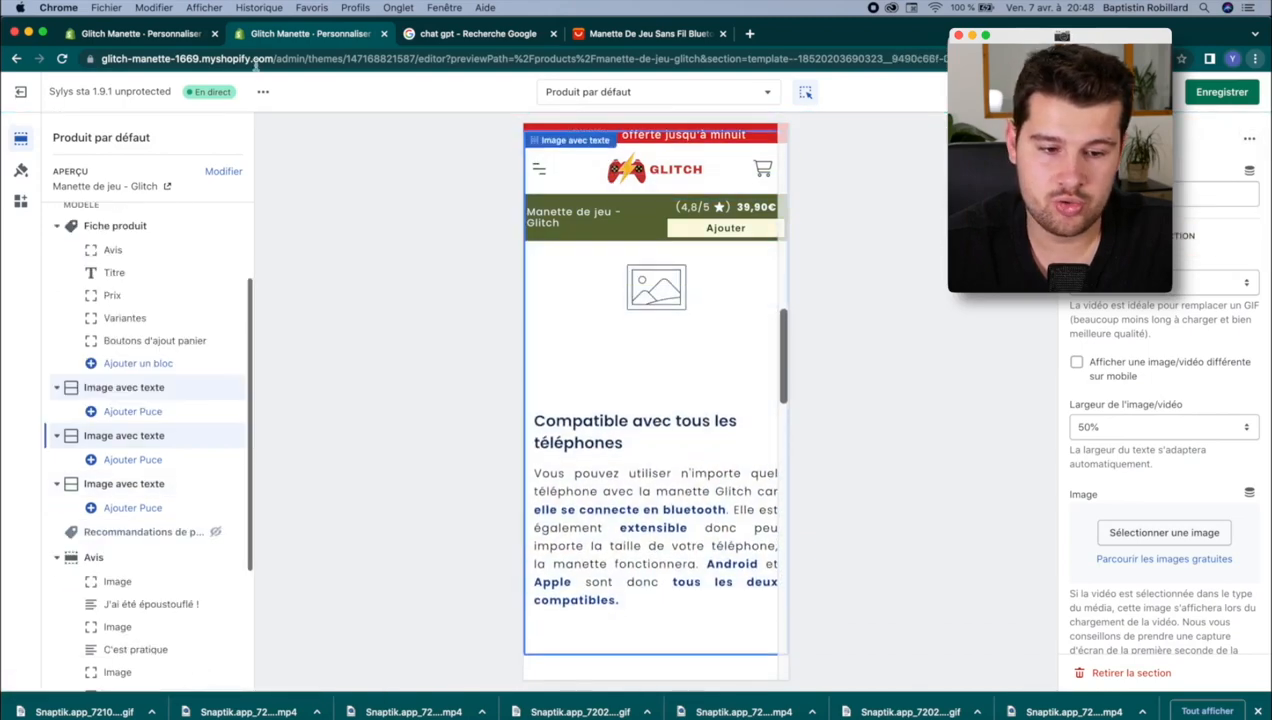
# Step: Give the second product page "Image avec texte" section the solid background #316BBB used by its home page counterpart
pyautogui.click(148, 36)
pyautogui.scroll(-5, 633, 454)
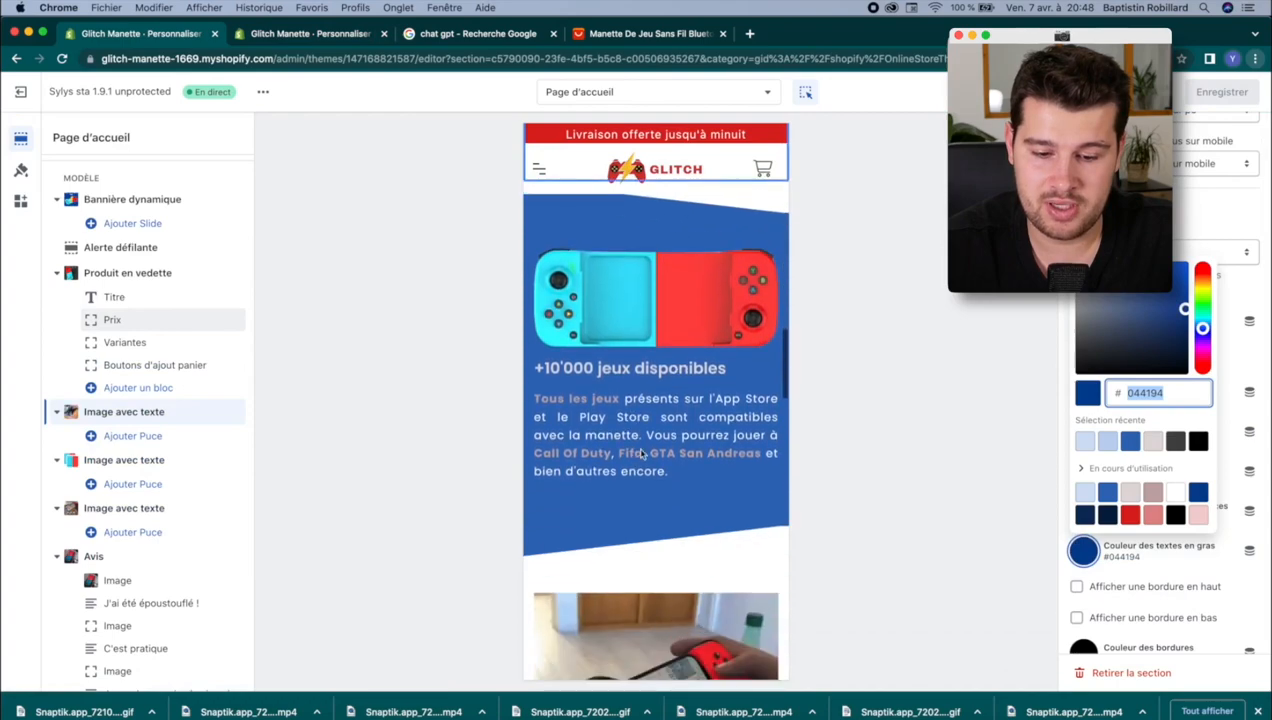
pyautogui.click(669, 445)
pyautogui.click(1120, 373)
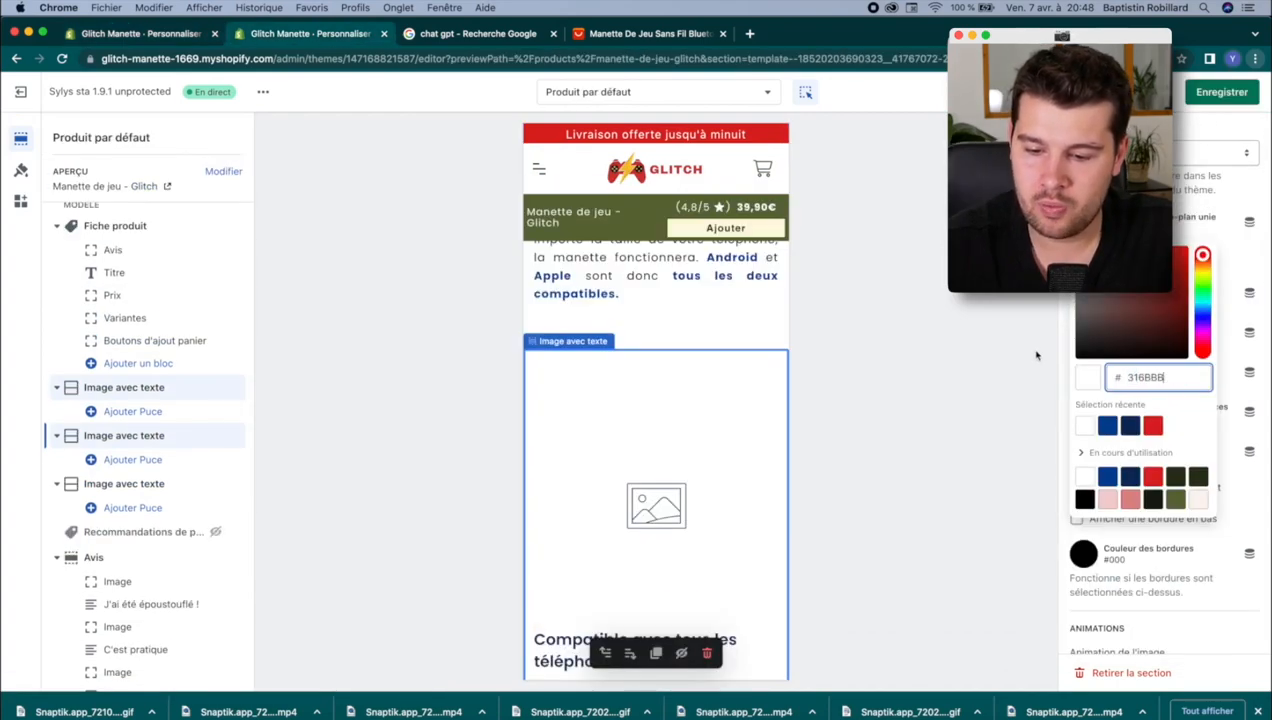
pyautogui.click(1036, 355)
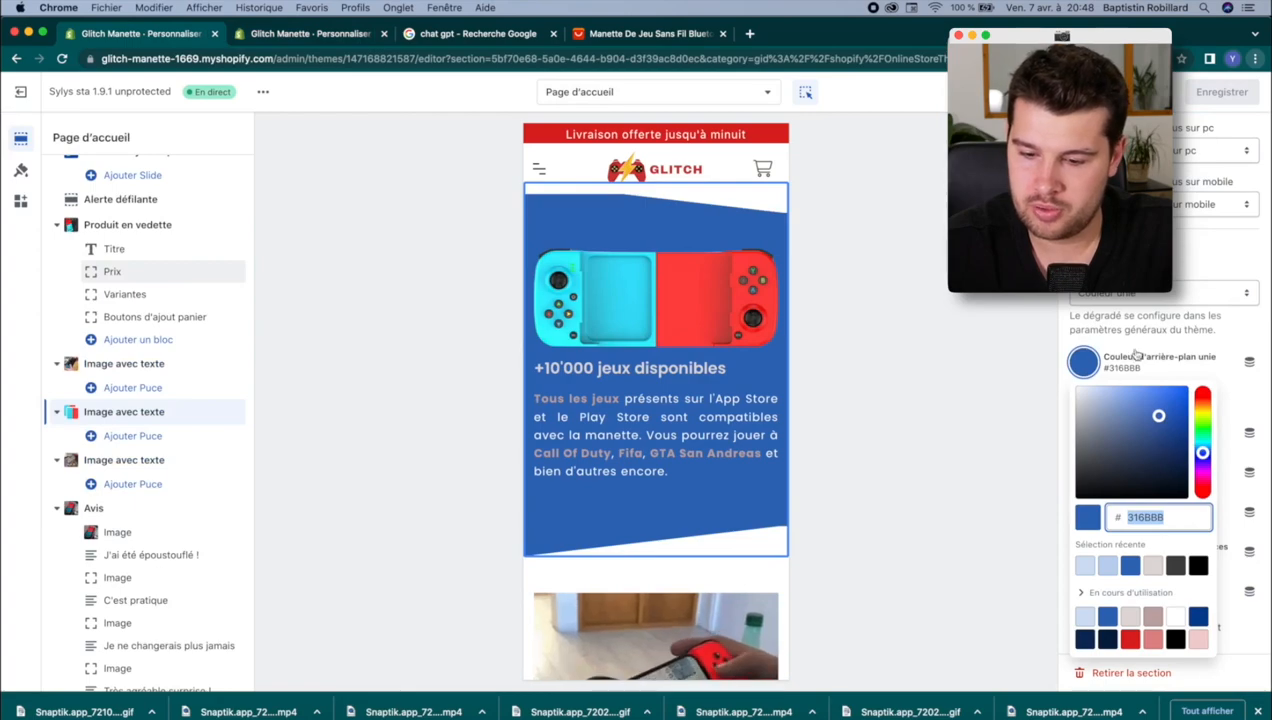
# Step: Set the second "Image avec texte" section's text colours: title #E3DADA, description #FFFFFF and bold text #C4A8A8
pyautogui.click(1138, 352)
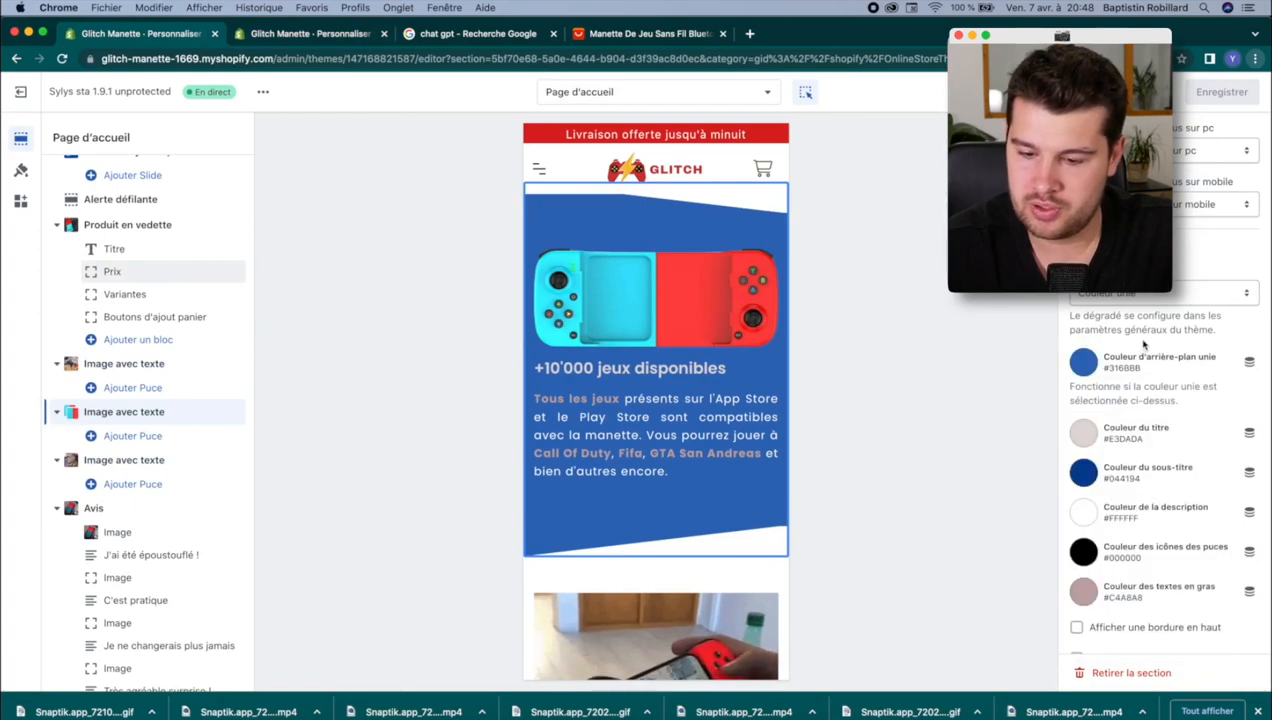
pyautogui.scroll(-2, 1142, 345)
pyautogui.click(1135, 328)
pyautogui.click(1084, 333)
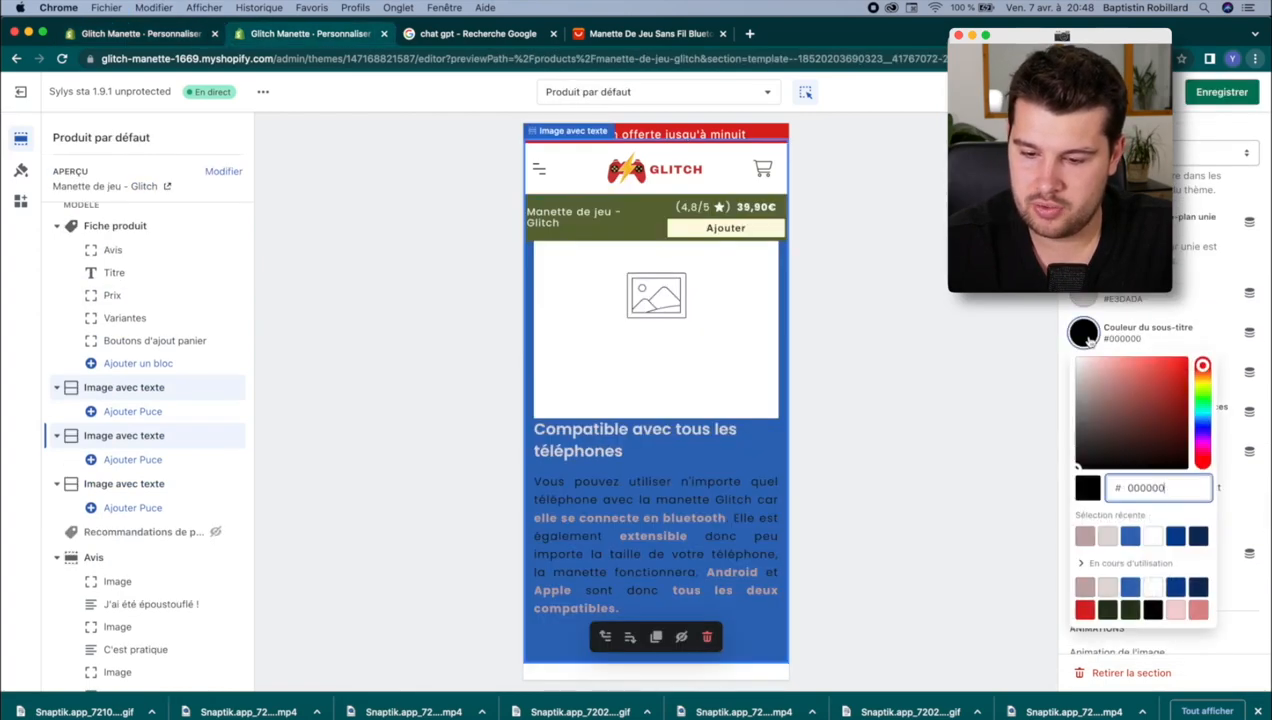
pyautogui.click(1176, 320)
pyautogui.click(1084, 371)
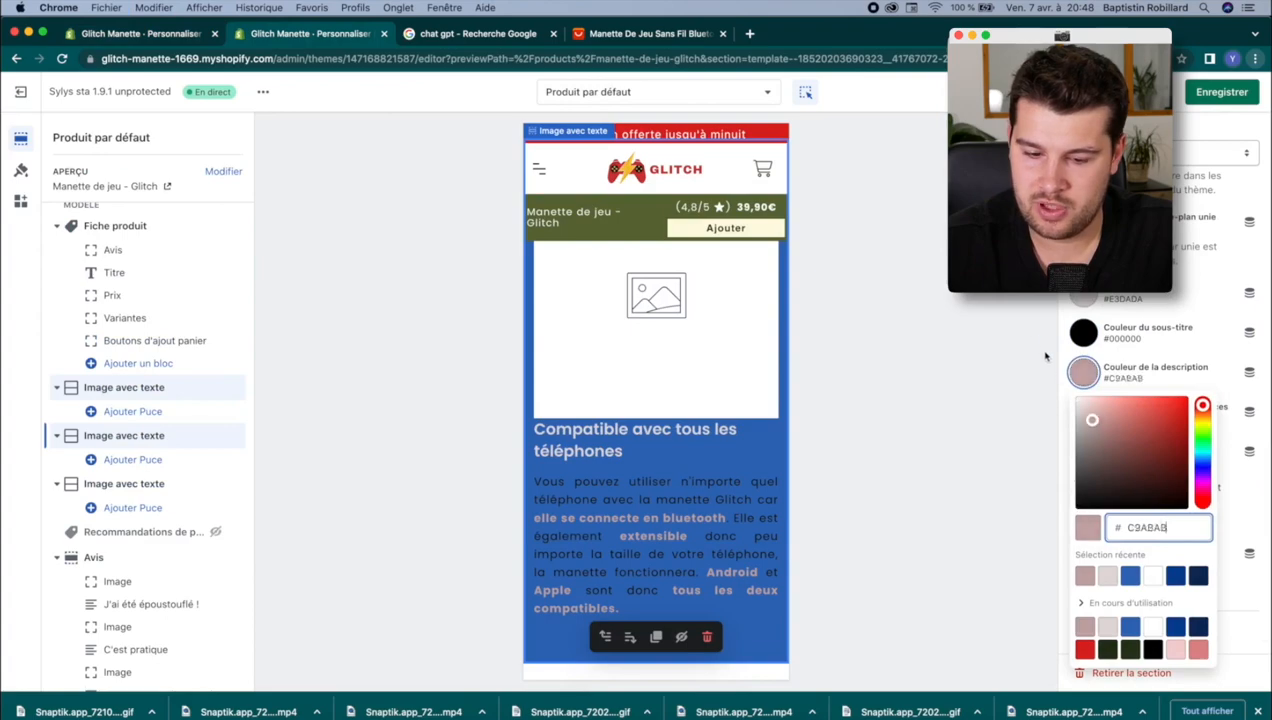
pyautogui.click(1045, 355)
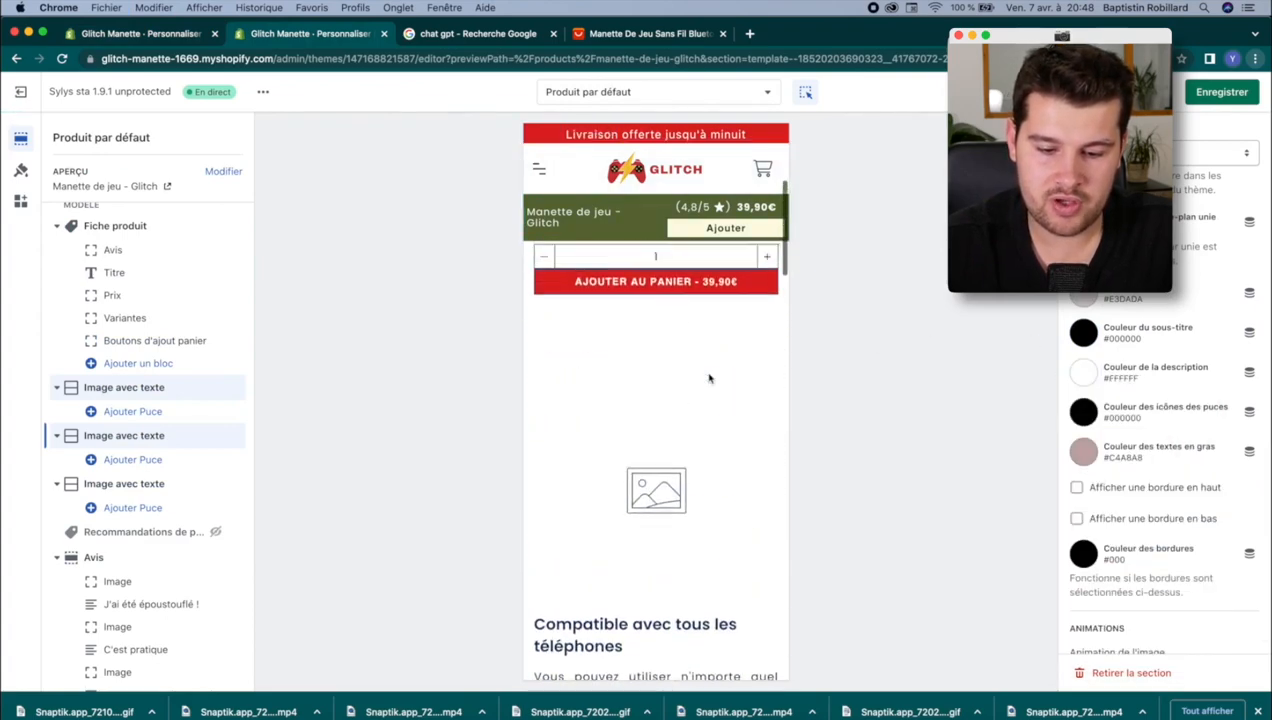
# Step: Set the first "Image avec texte" section's image to the Snaptik.app_72104 GIF of hands fitting a phone into the controller
pyautogui.click(645, 425)
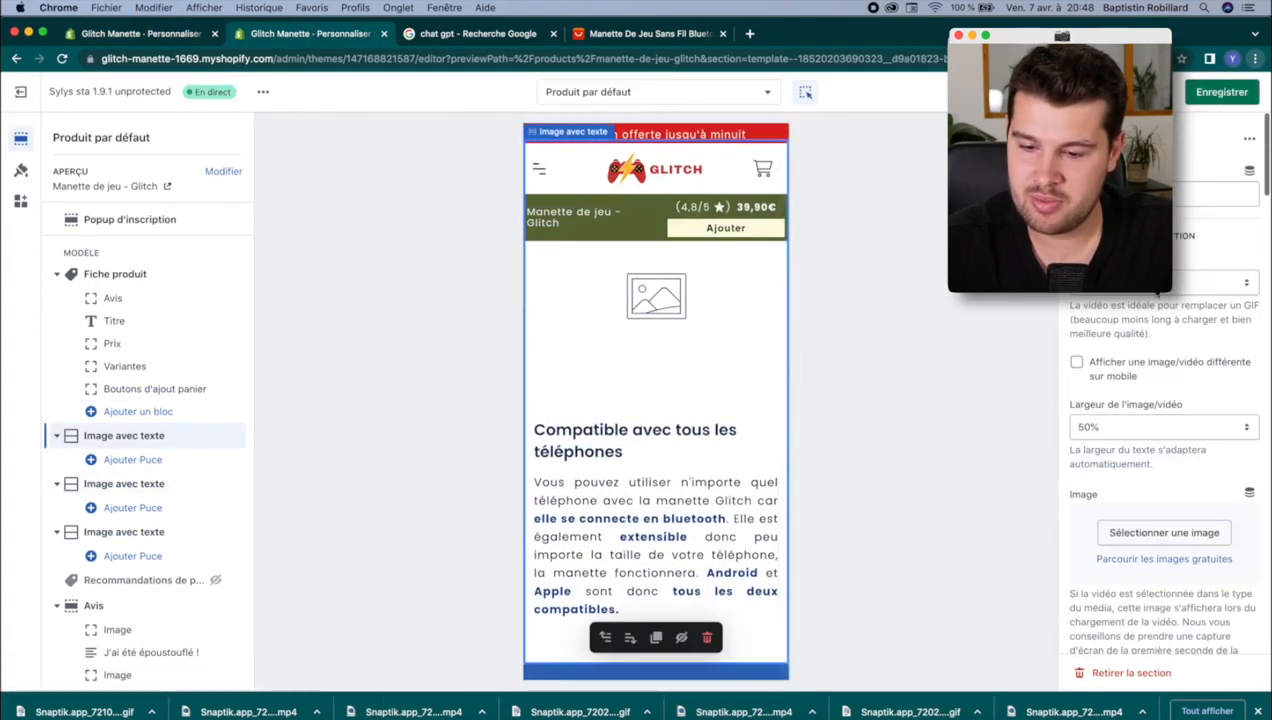
pyautogui.scroll(-5, 1133, 383)
pyautogui.click(1160, 546)
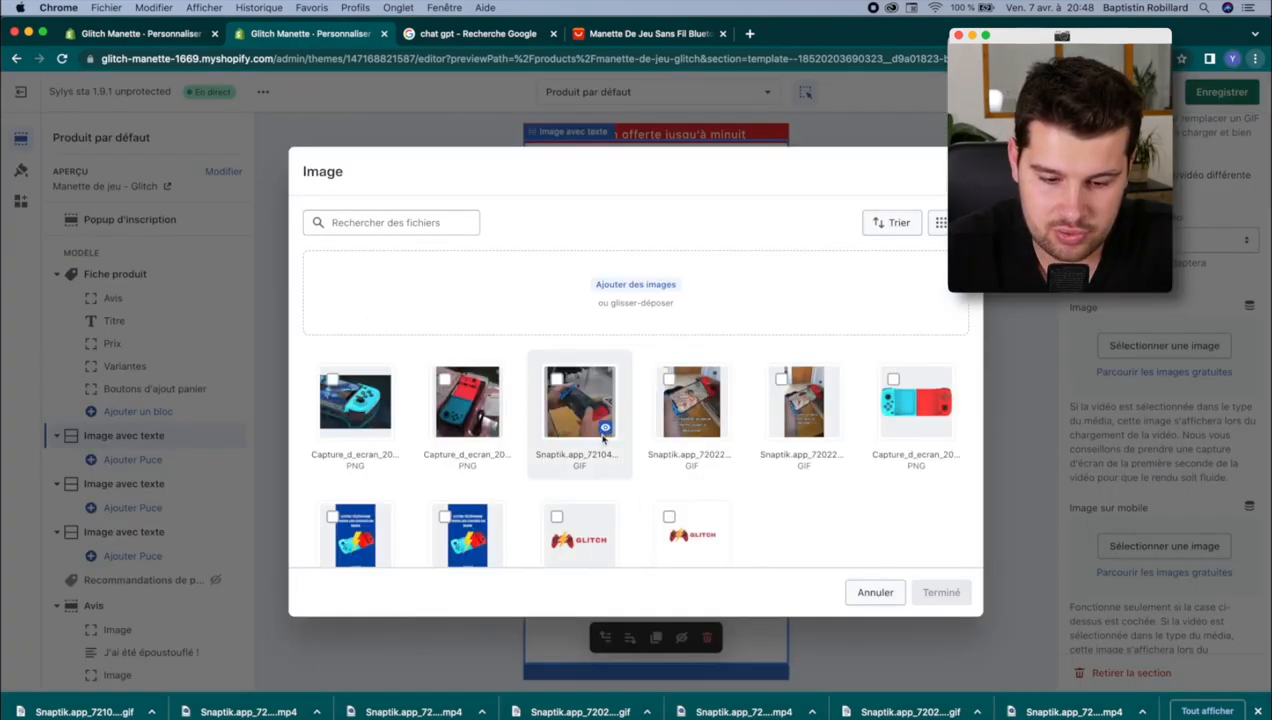
pyautogui.click(579, 401)
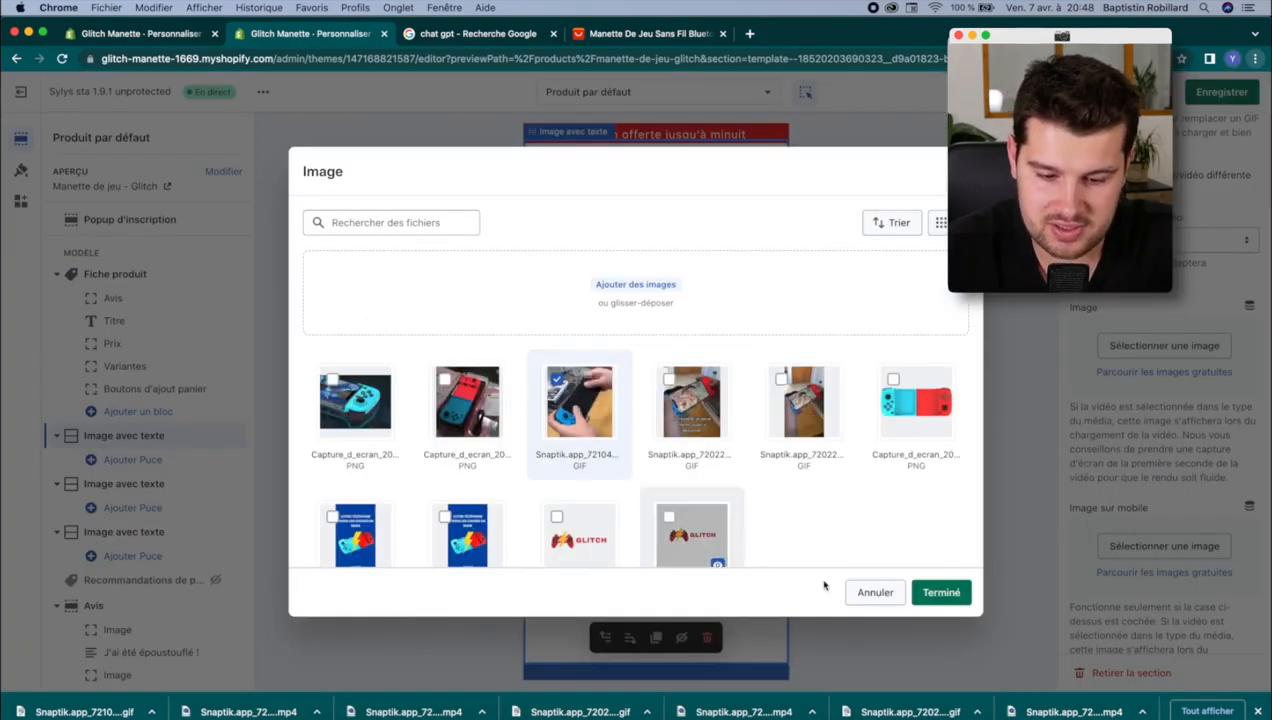
pyautogui.click(940, 592)
# Step: Set the second "Image avec texte" section's image to the blue-and-red controller PNG
pyautogui.click(1150, 346)
pyautogui.click(879, 391)
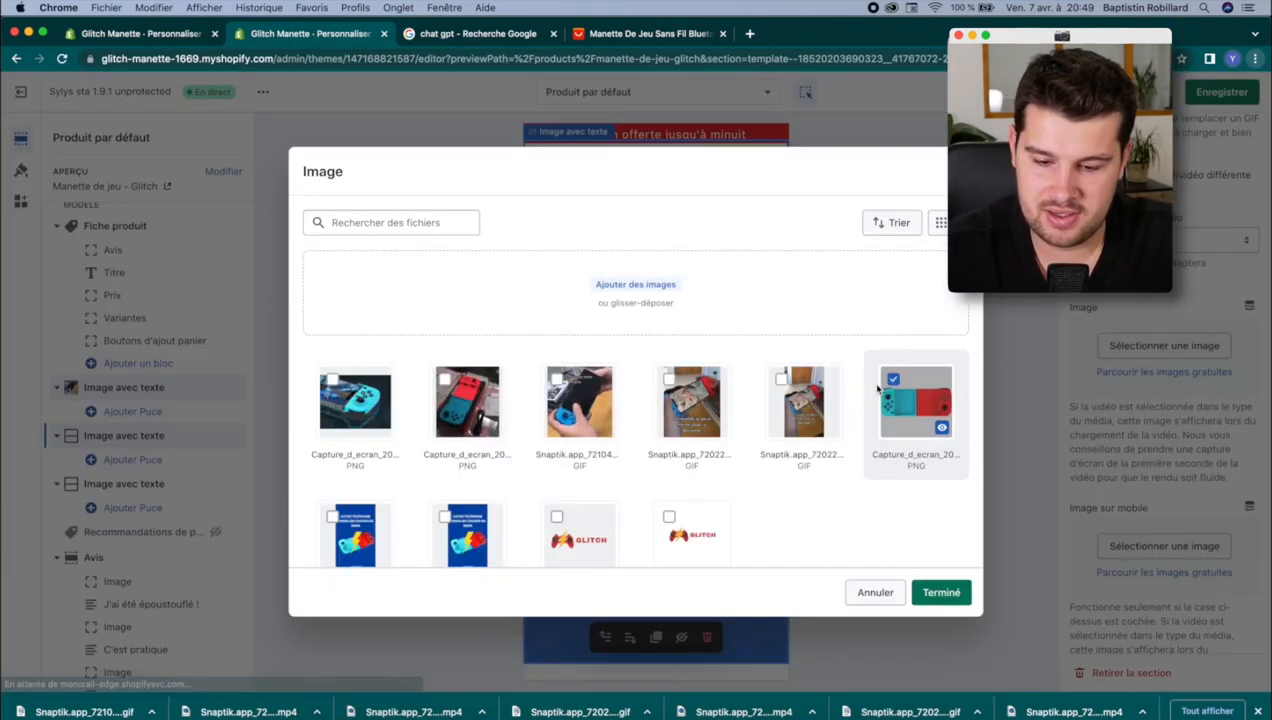
pyautogui.click(930, 602)
# Step: Set the third "Image avec texte" section's image to the first Snaptik.app_72022 GIF, with the Warzone caption
pyautogui.click(623, 375)
pyautogui.click(1150, 346)
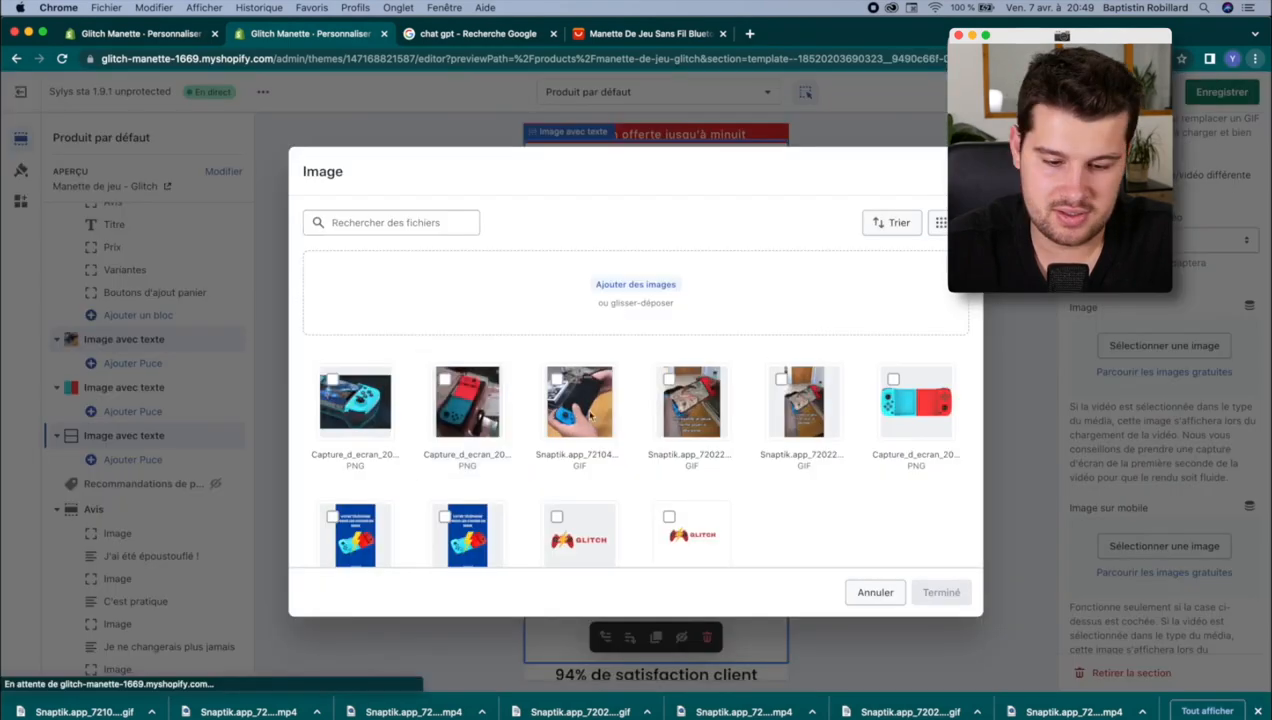
pyautogui.click(691, 401)
pyautogui.click(938, 592)
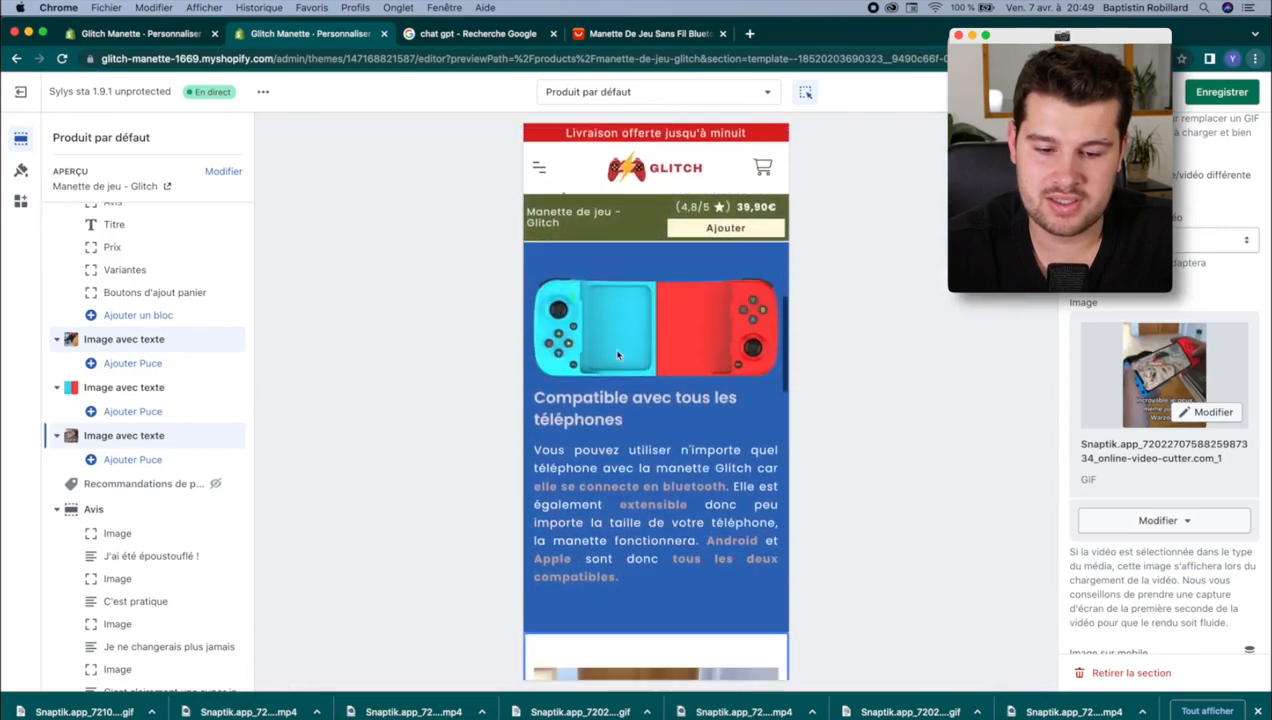
# Step: Give the product page's "Avis" section a light blue background with rounded separators above and below
pyautogui.scroll(-10, 617, 355)
pyautogui.click(685, 365)
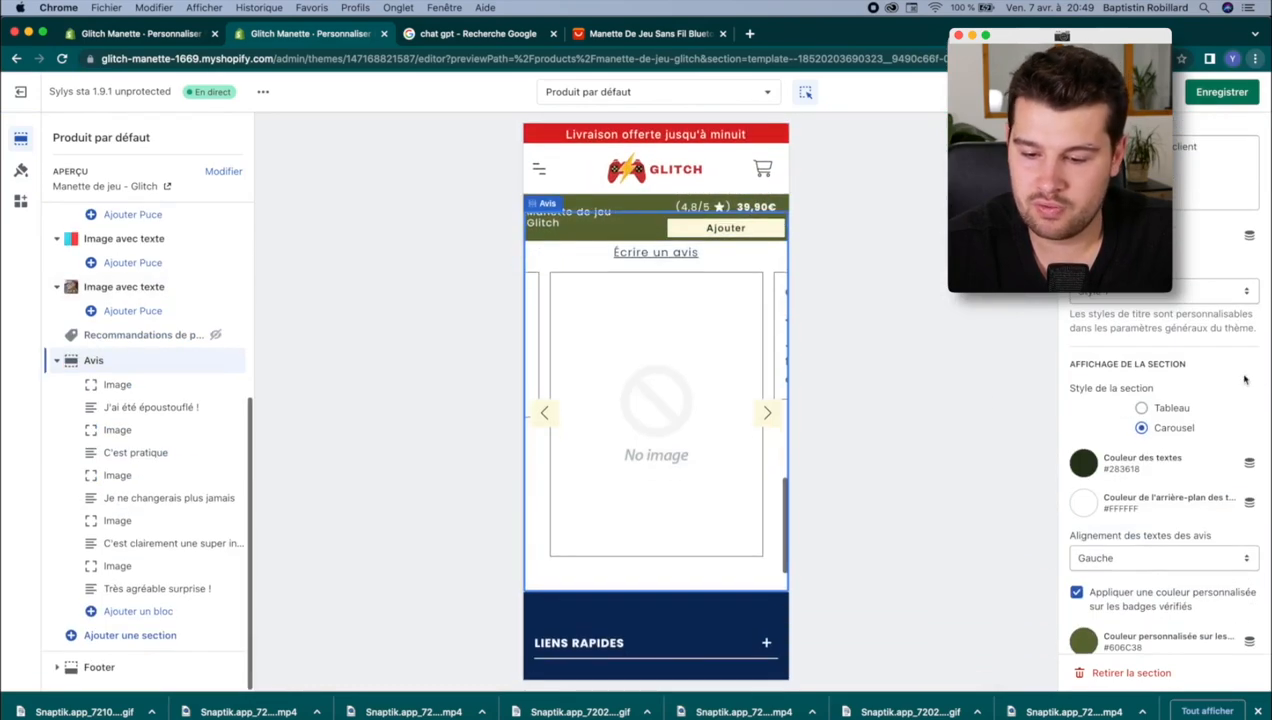
pyautogui.scroll(-15, 1245, 380)
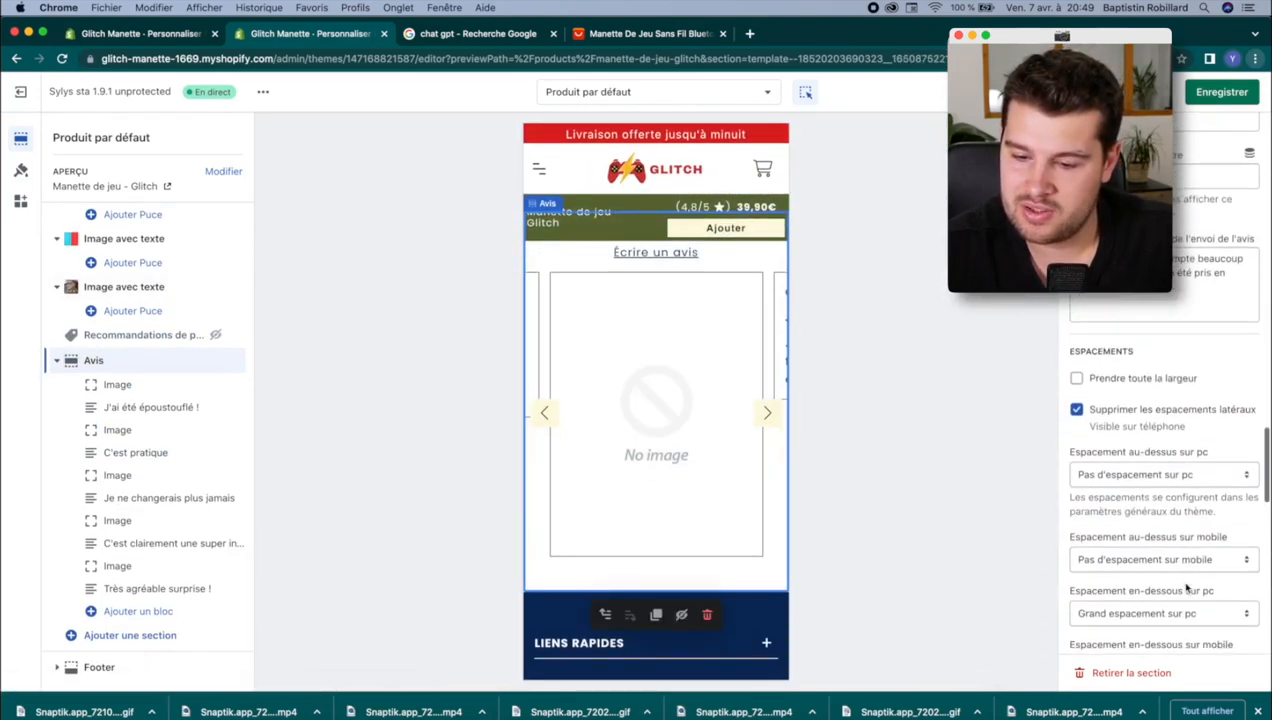
pyautogui.scroll(-6, 1180, 570)
pyautogui.click(1083, 261)
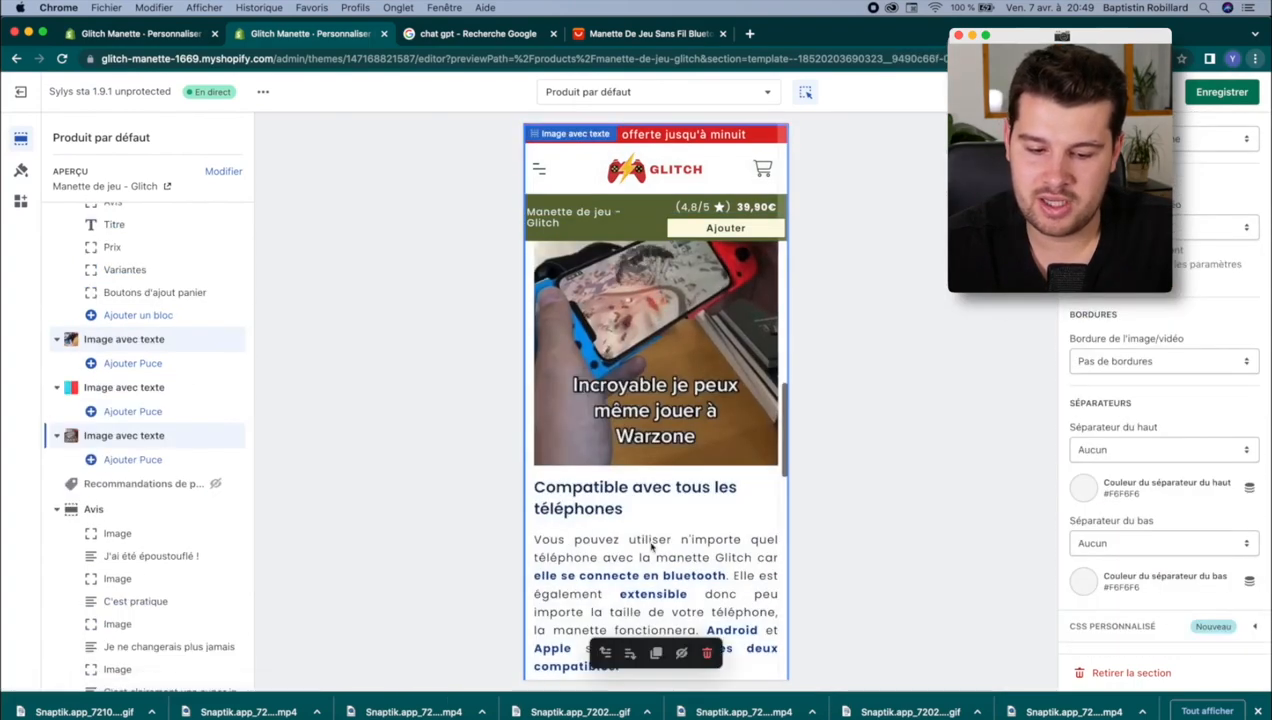
pyautogui.scroll(-6, 652, 547)
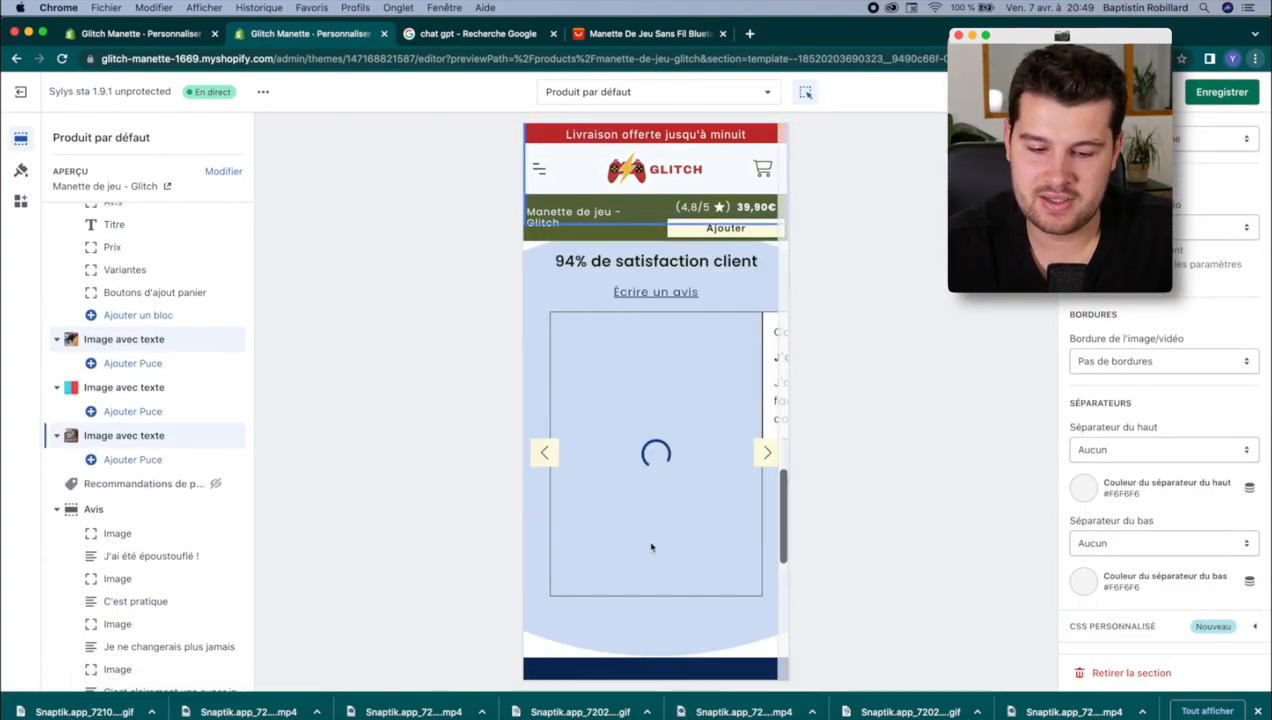
# Step: Set the "Avis" section's first image block to the PNG Capture_d_ecran_2023-04-07_a_20.43.44
pyautogui.click(697, 430)
pyautogui.click(113, 386)
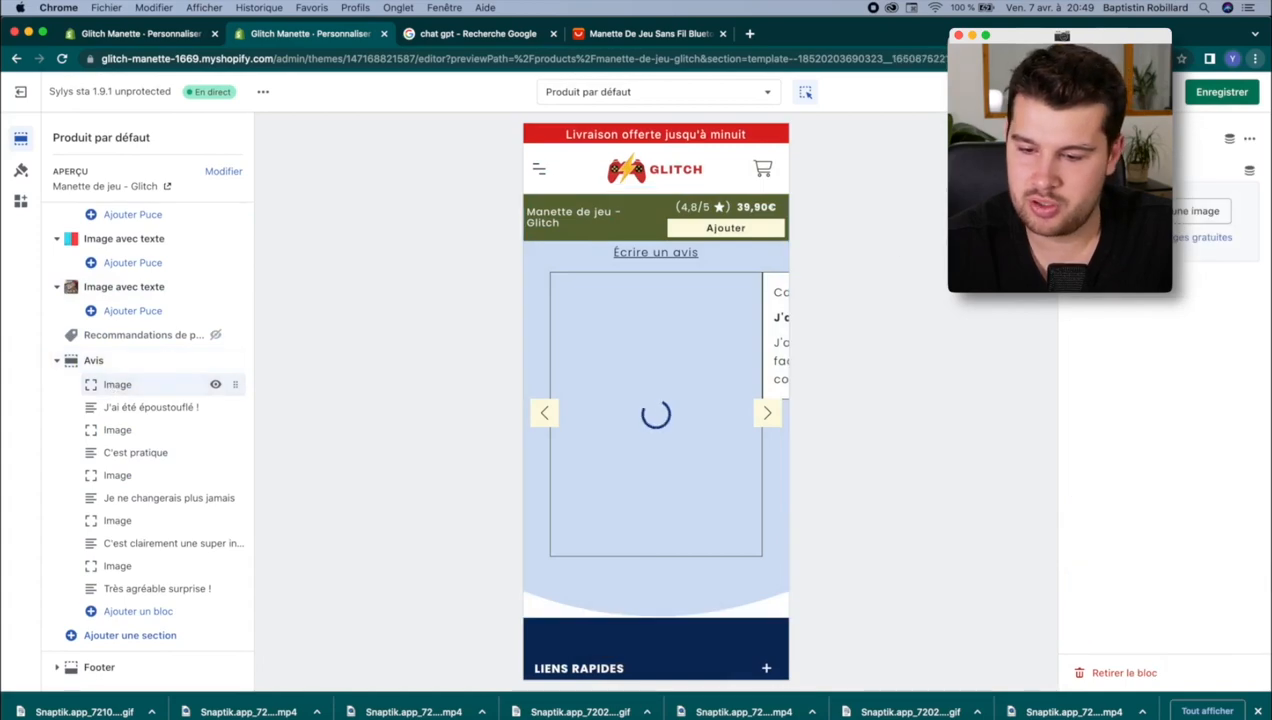
pyautogui.click(1161, 211)
pyautogui.scroll(-1, 602, 476)
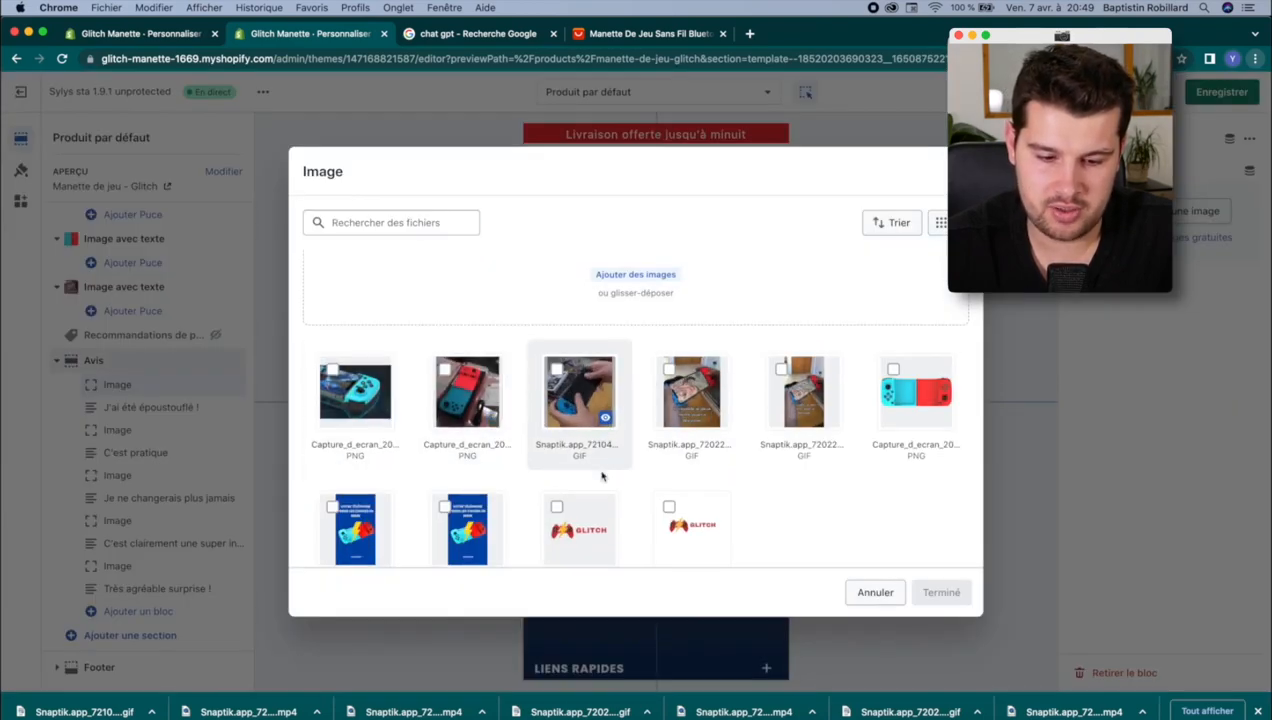
# Step: Check the whole product page preview and save the template's changes
pyautogui.scroll(15, 659, 461)
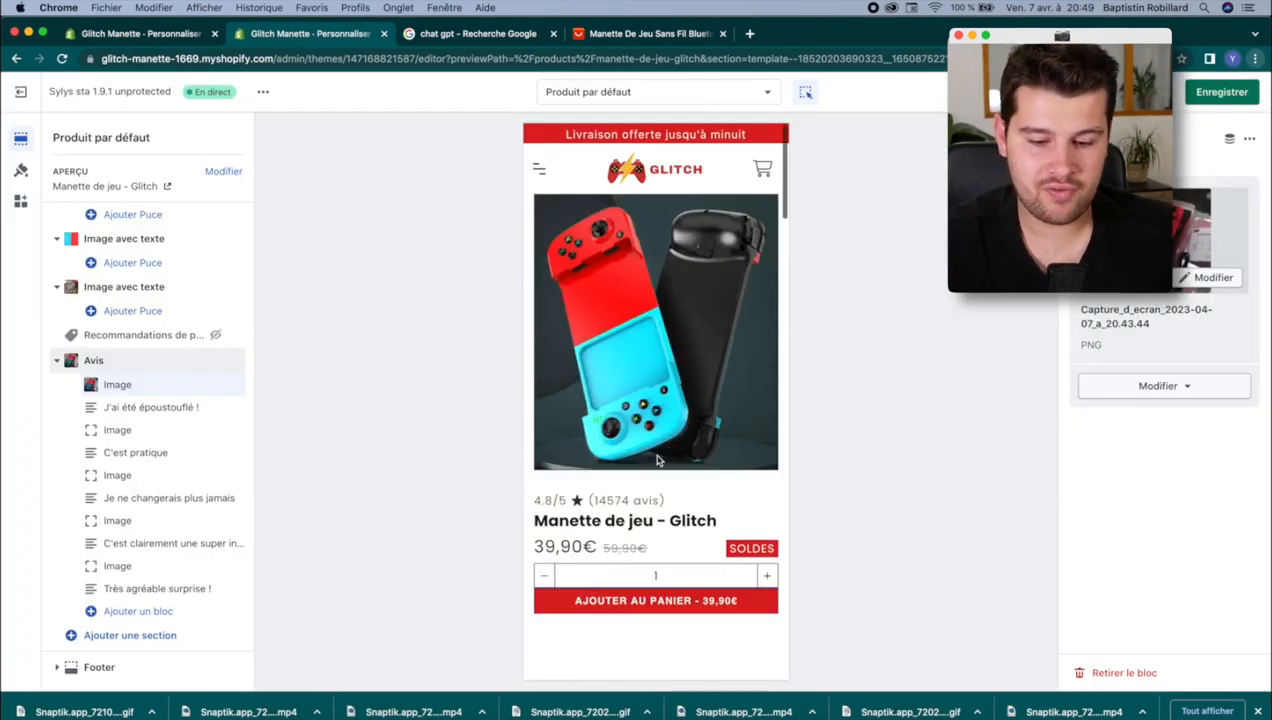
pyautogui.scroll(-15, 659, 461)
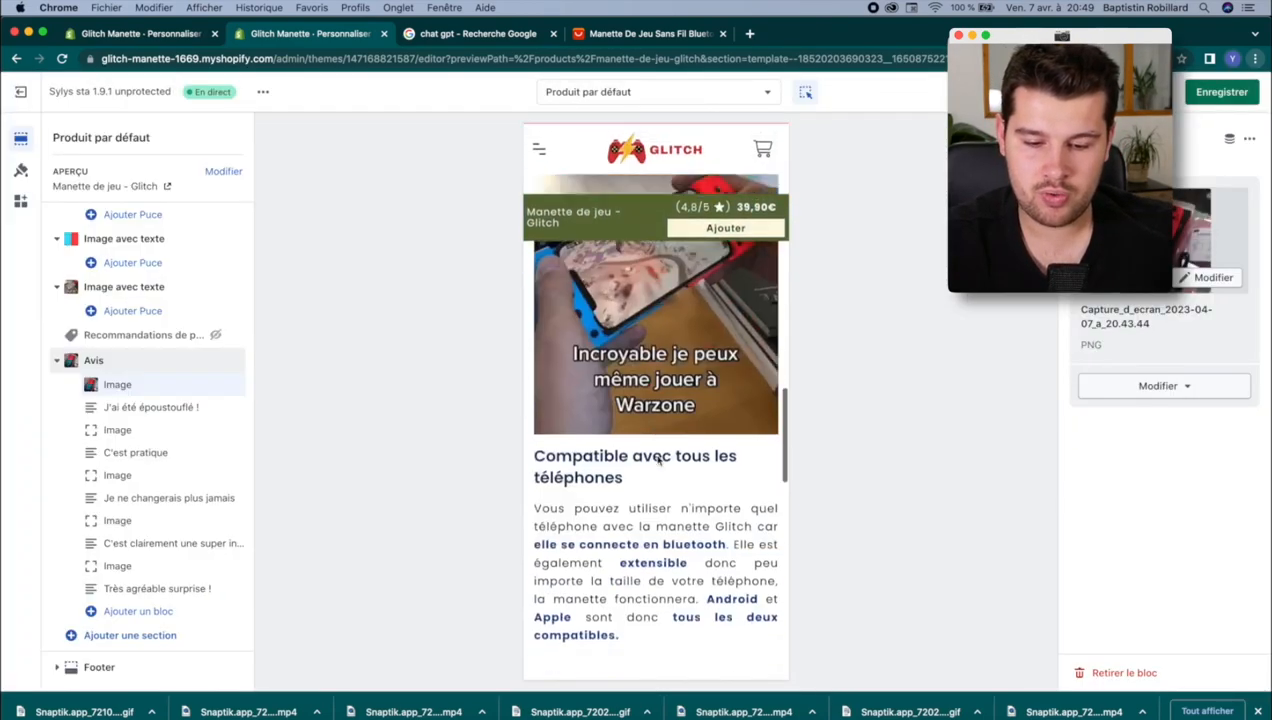
pyautogui.scroll(-5, 658, 459)
pyautogui.scroll(15, 658, 459)
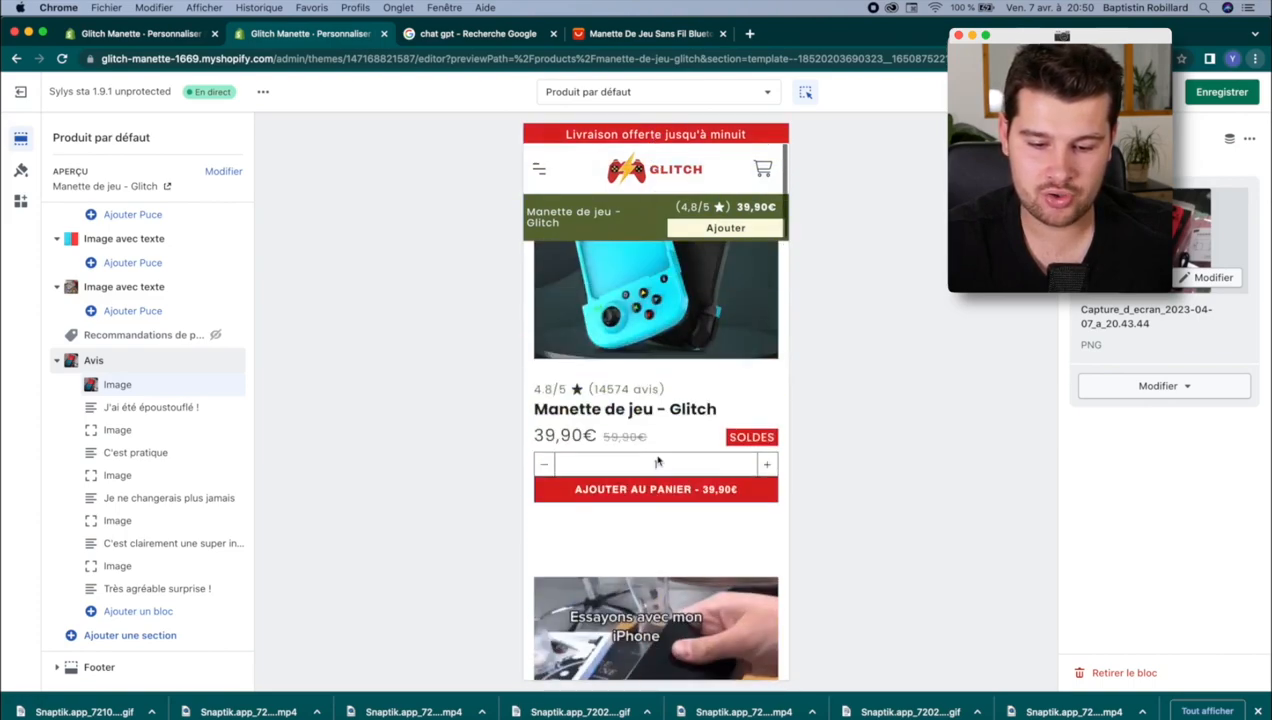
pyautogui.scroll(3, 658, 461)
pyautogui.click(1235, 101)
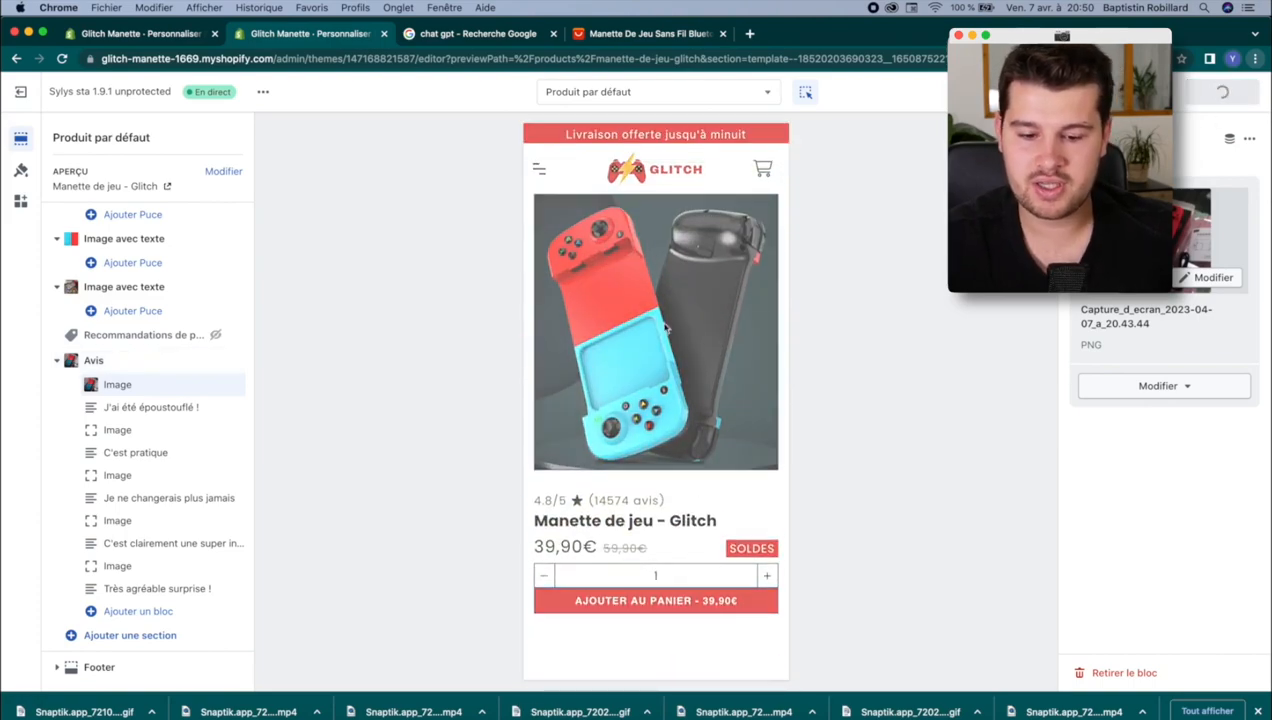
# Step: Set the first "Image avec texte" section's spacing above on mobile to "Pas d'espacement sur mobile"
pyautogui.scroll(-3, 632, 564)
pyautogui.click(634, 562)
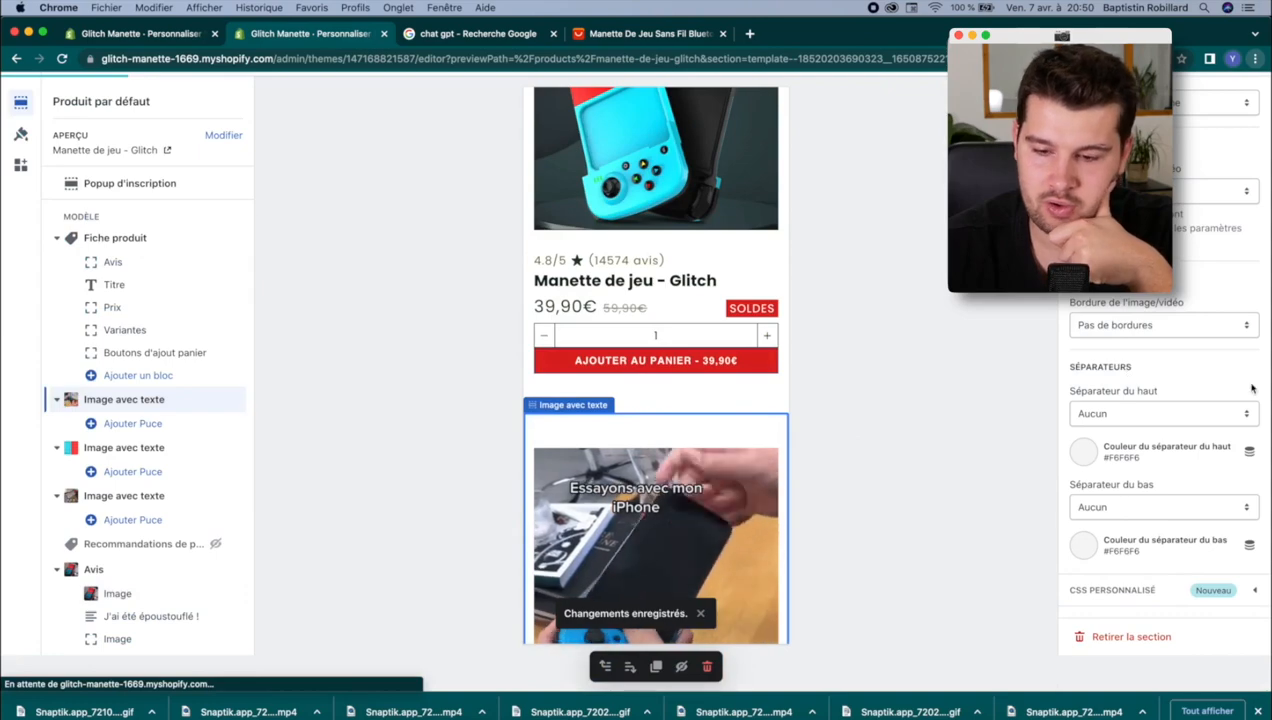
pyautogui.scroll(2, 1252, 389)
pyautogui.scroll(7, 1252, 389)
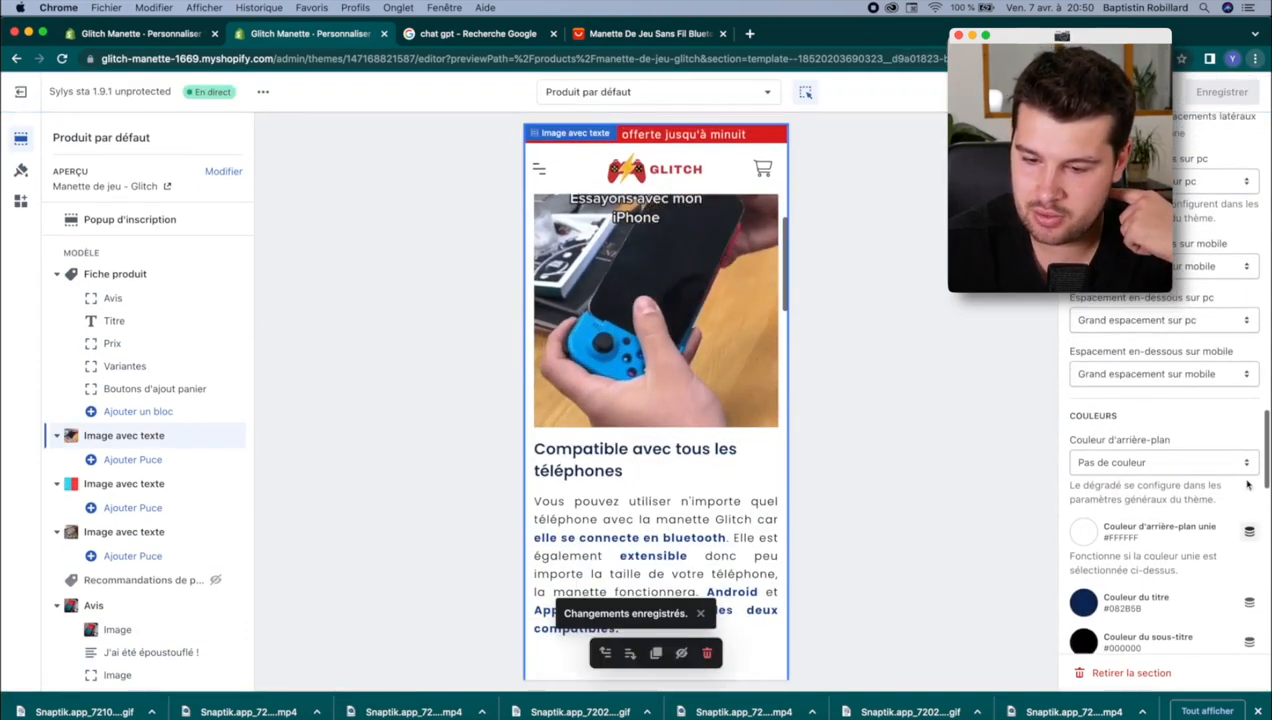
pyautogui.click(1160, 312)
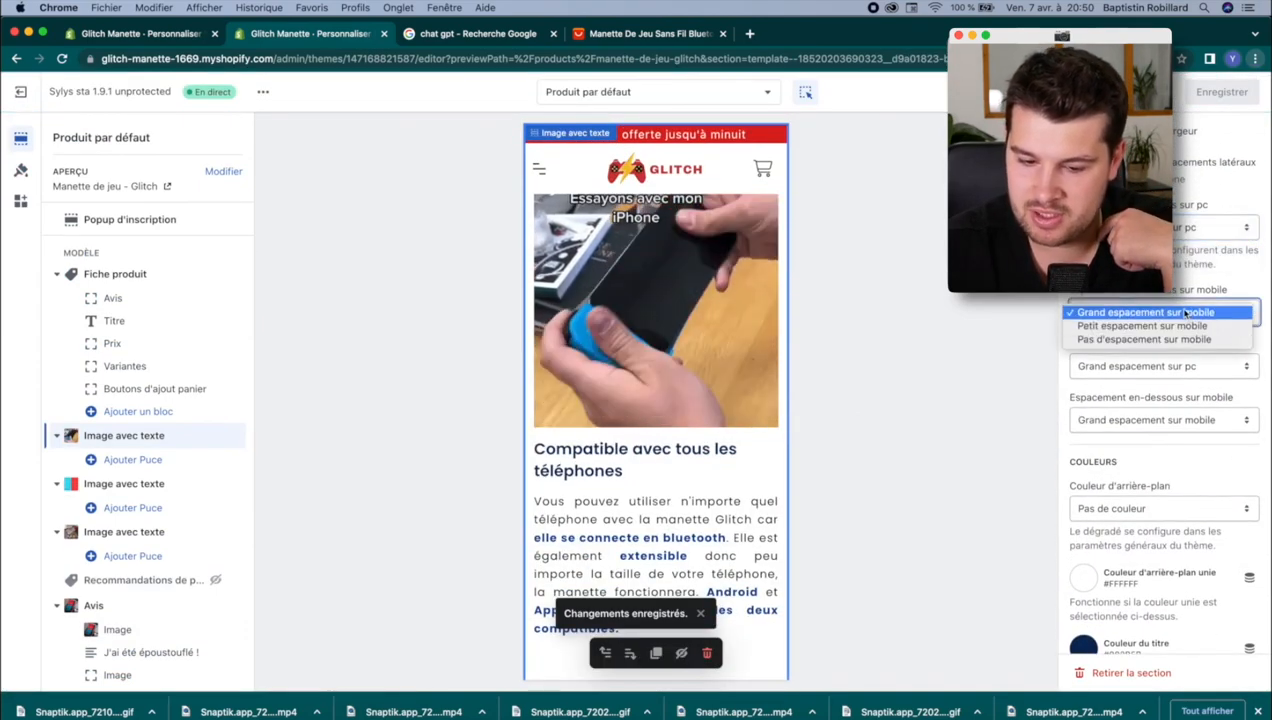
pyautogui.click(1150, 337)
# Step: Add a "FAQ avec image" section between the "Avis" section and the footer of the product page
pyautogui.scroll(-10, 655, 450)
pyautogui.click(645, 468)
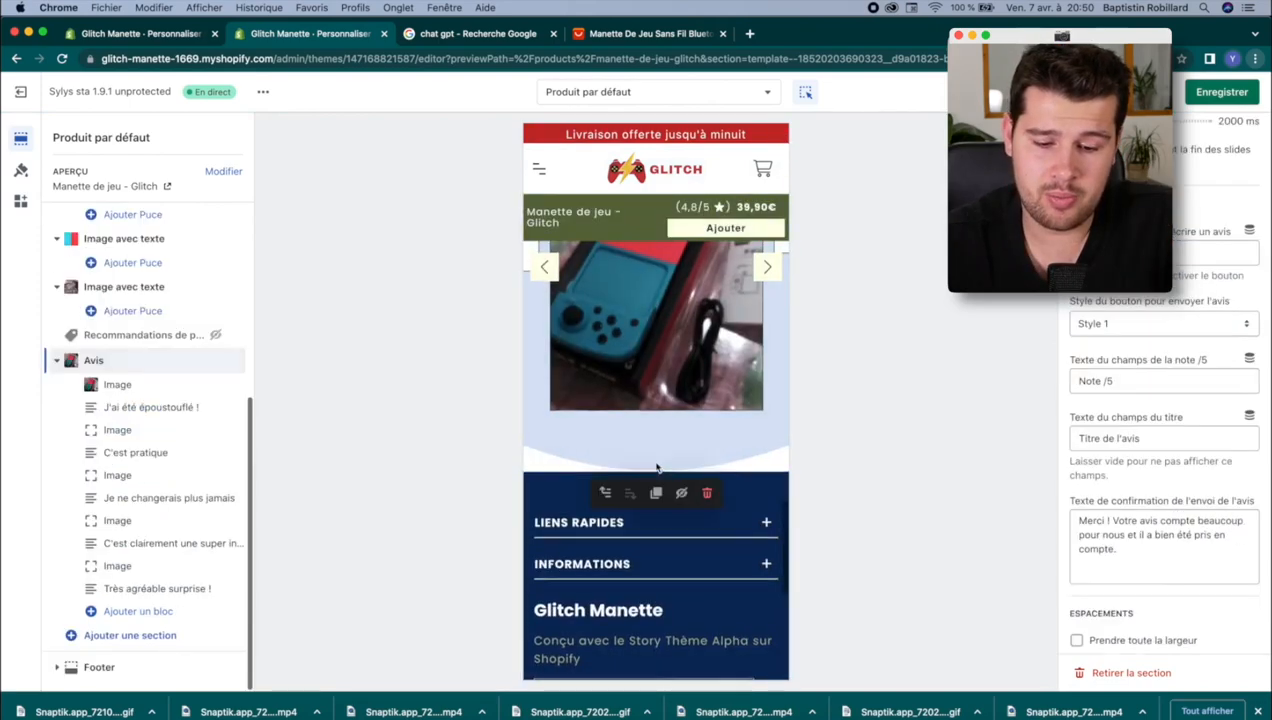
pyautogui.click(654, 614)
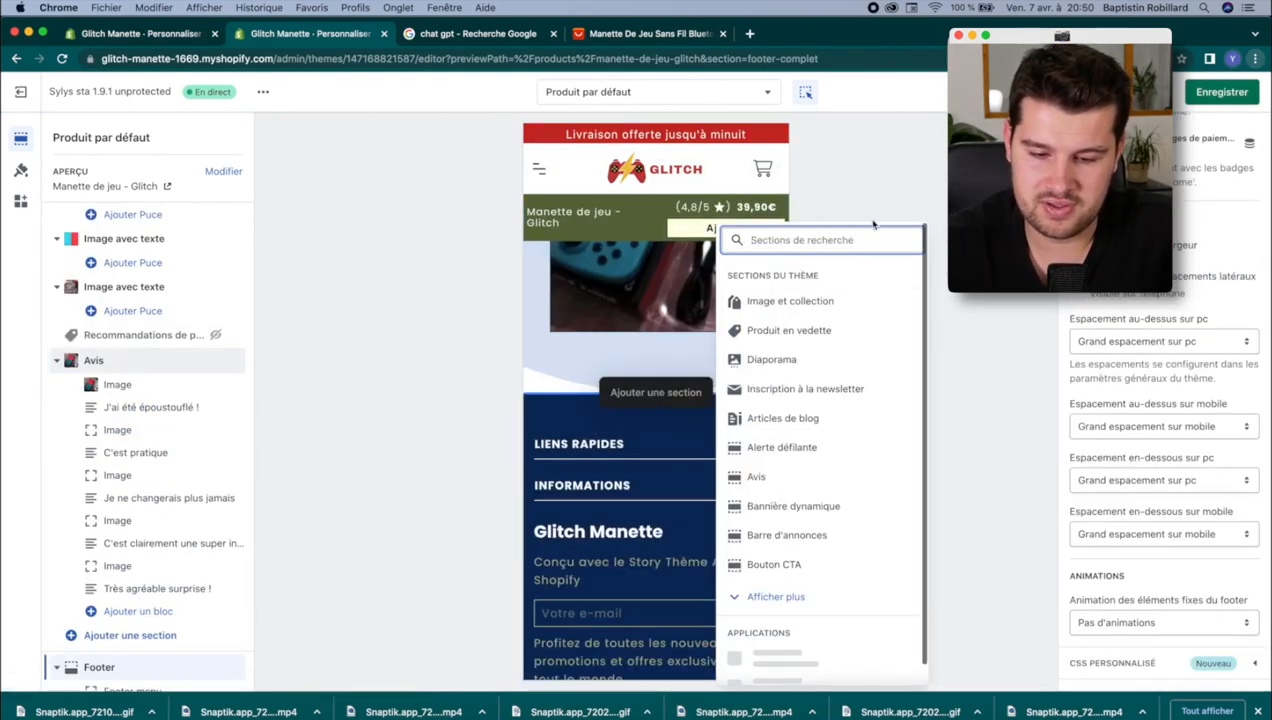
pyautogui.write('faq')
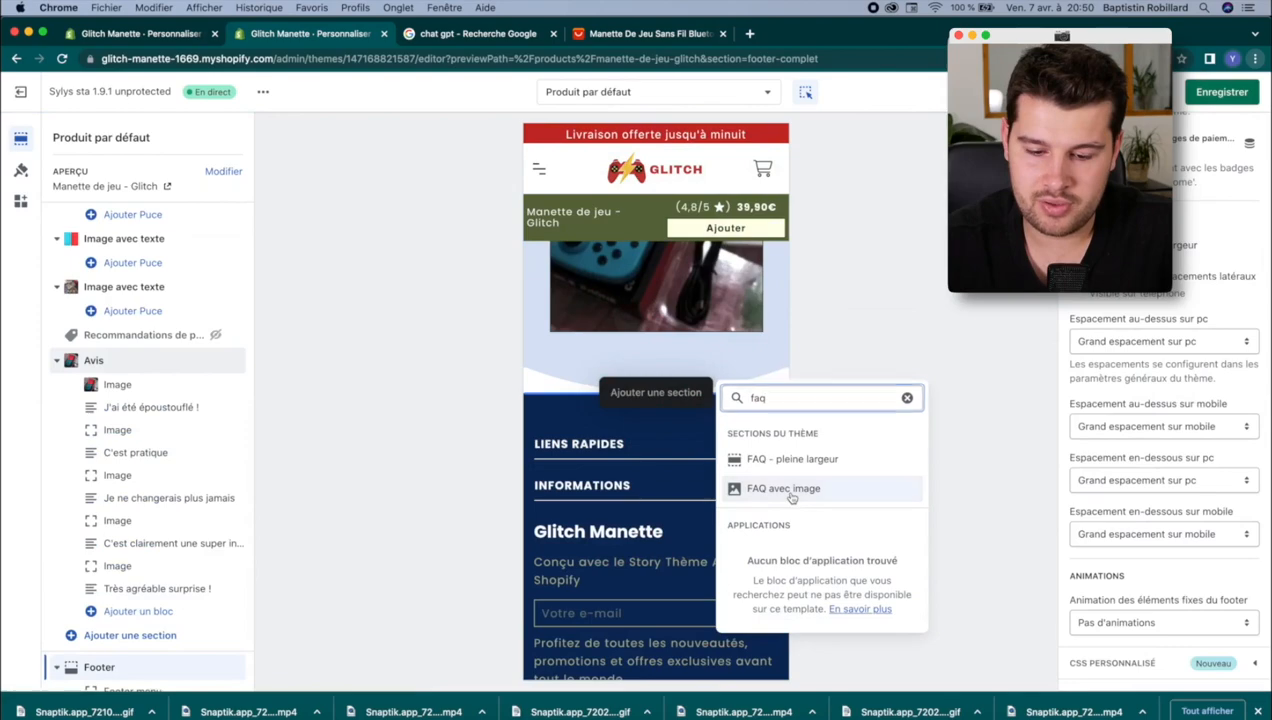
pyautogui.click(784, 488)
# Step: Set the "FAQ avec image" section's image to the PNG Capture_d_ecran_2023-04-07_a_20.44.41 and review the section's text settings
pyautogui.scroll(12, 1178, 304)
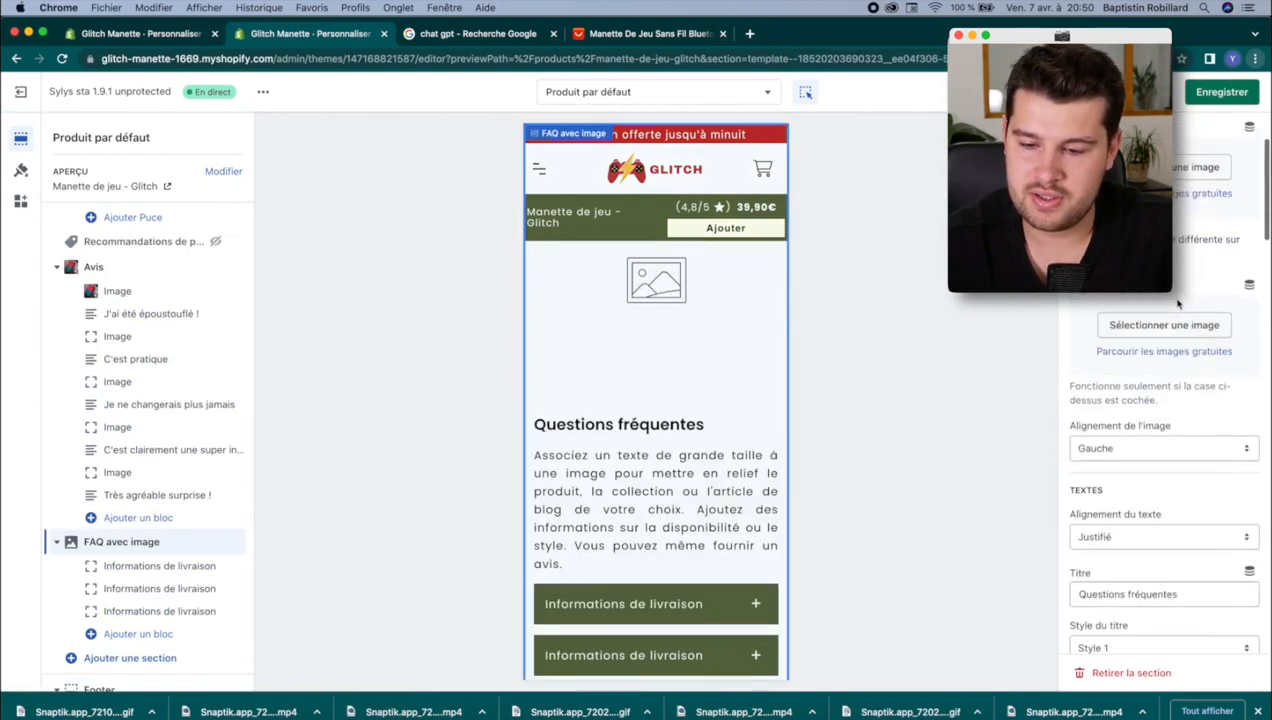
pyautogui.click(1178, 304)
pyautogui.click(358, 402)
pyautogui.click(936, 590)
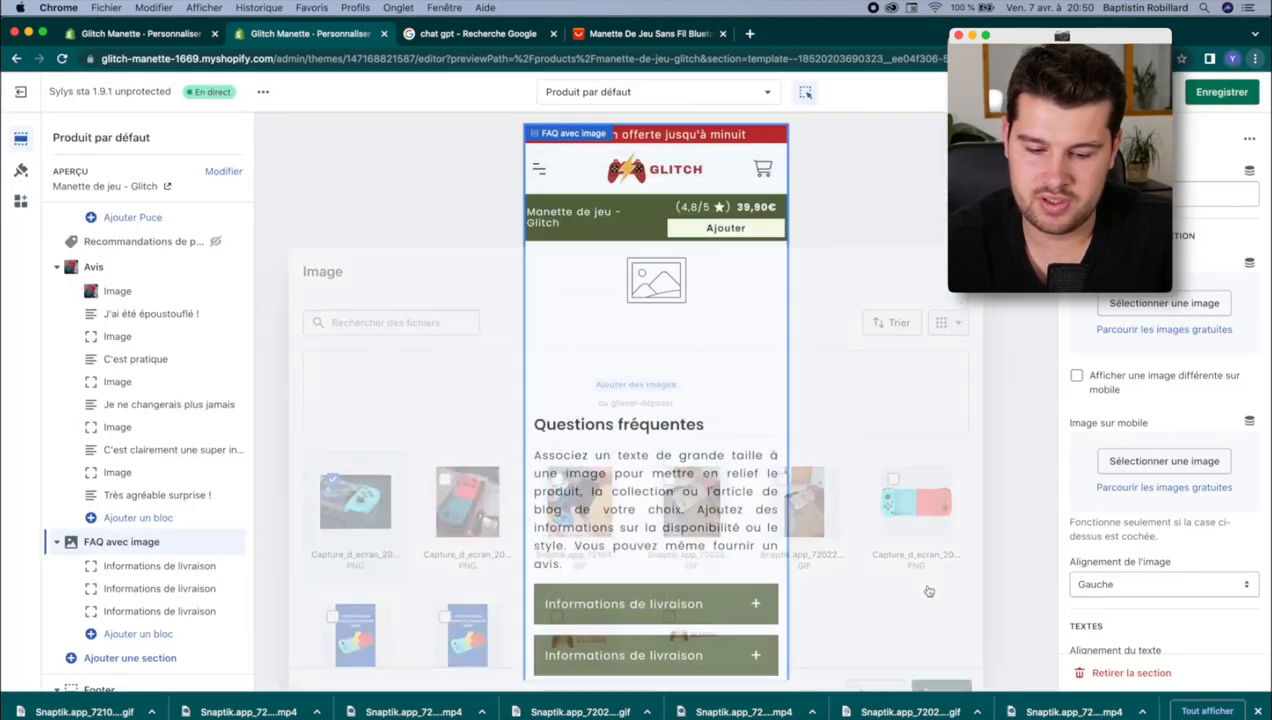
pyautogui.click(640, 483)
pyautogui.click(632, 474)
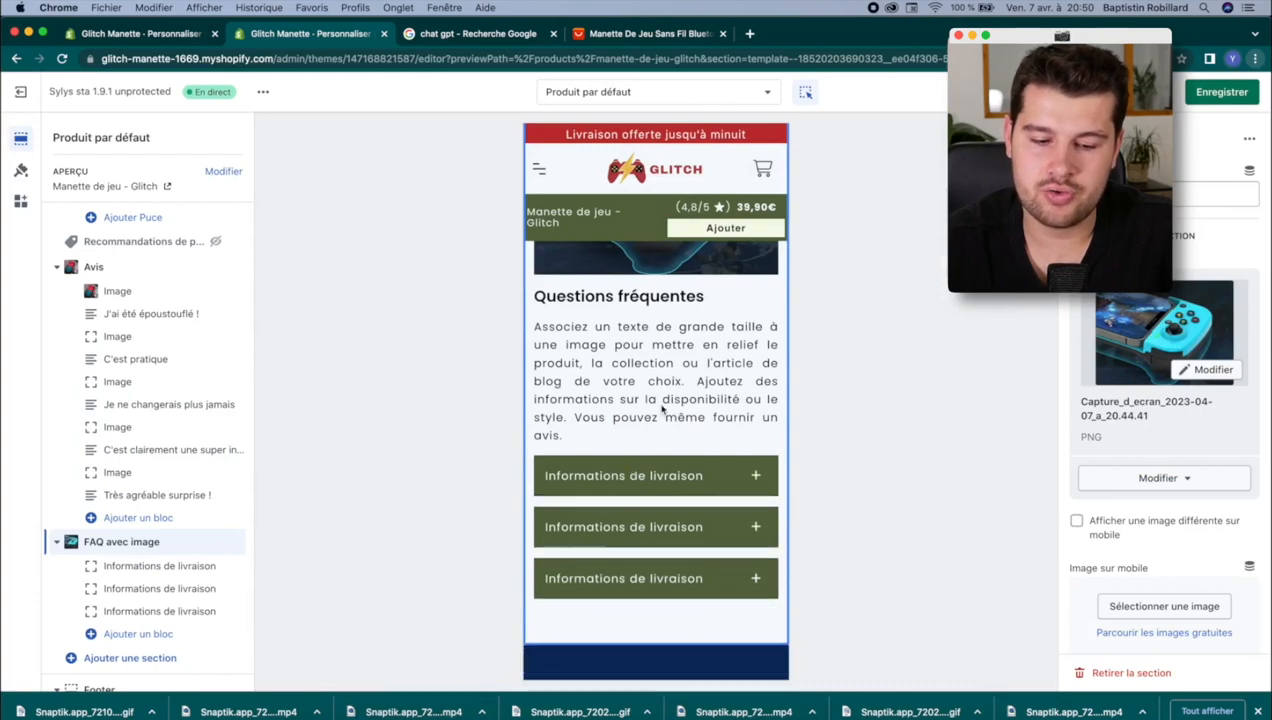
pyautogui.scroll(-15, 1148, 420)
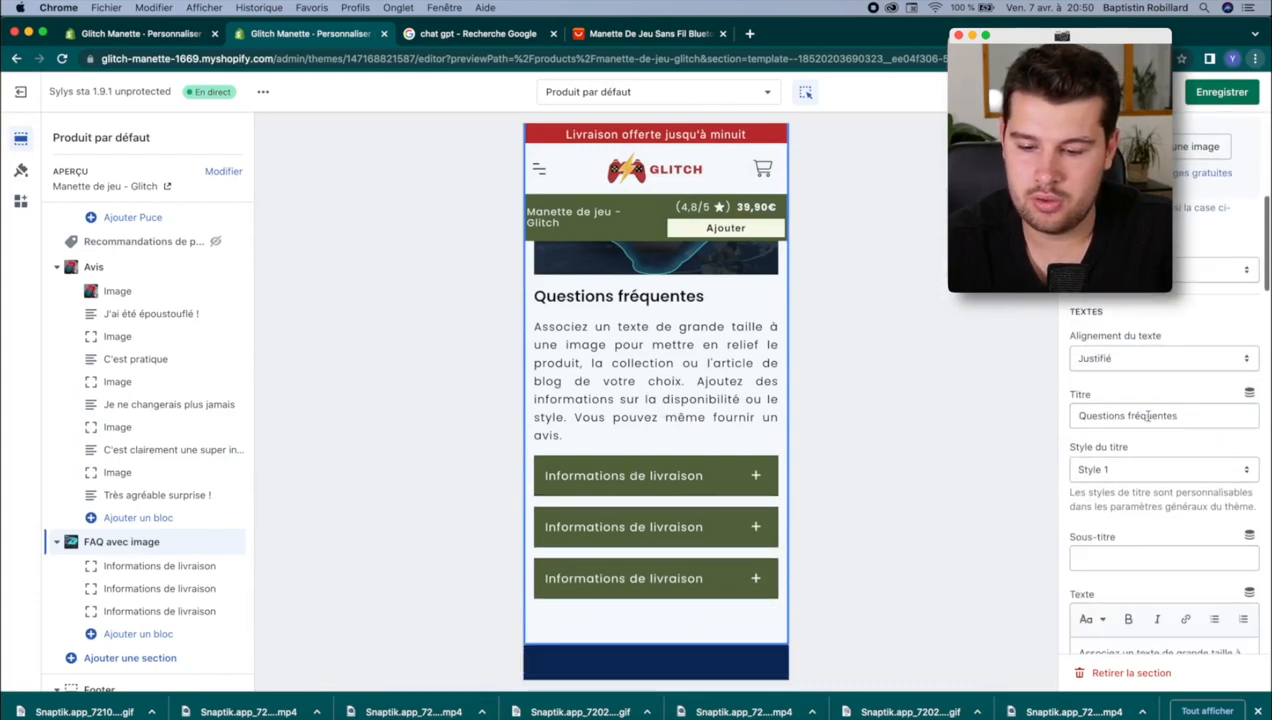
pyautogui.scroll(10, 1148, 420)
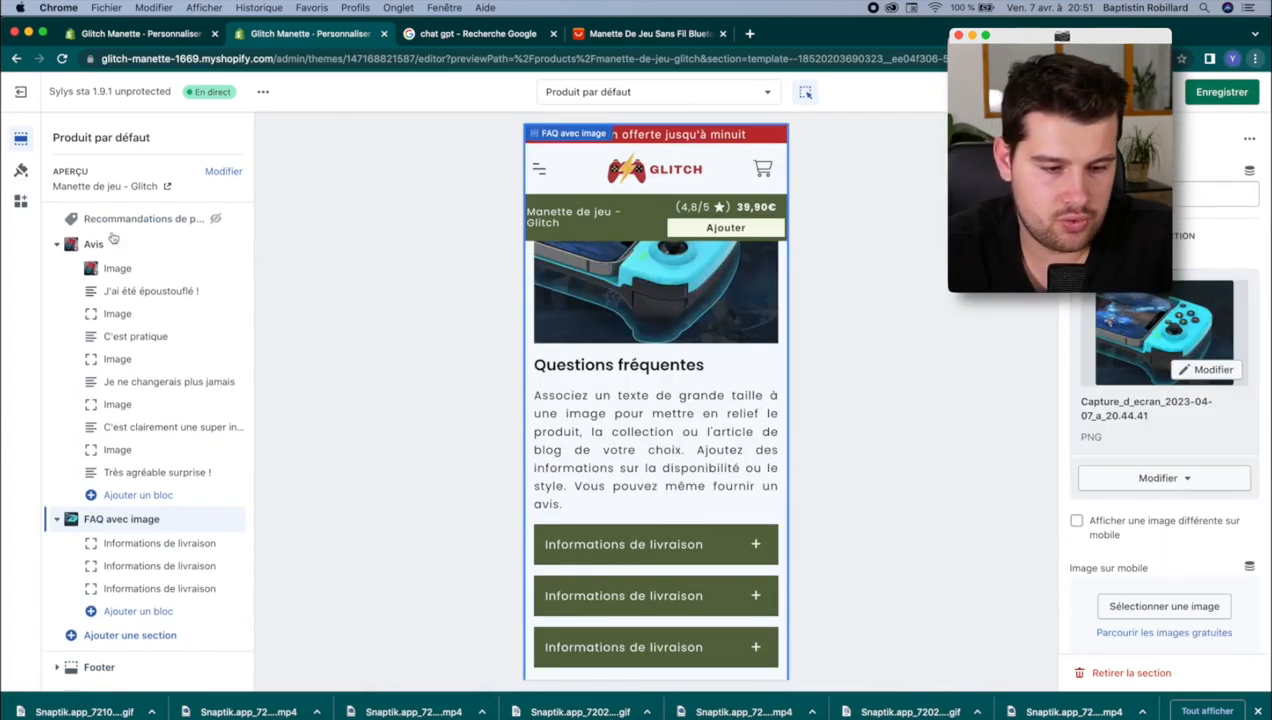
# Step: Set the theme's FAQ / Toggle Style 1 title background colour to blue #316BBB and save the change
pyautogui.click(21, 170)
pyautogui.scroll(-4, 142, 326)
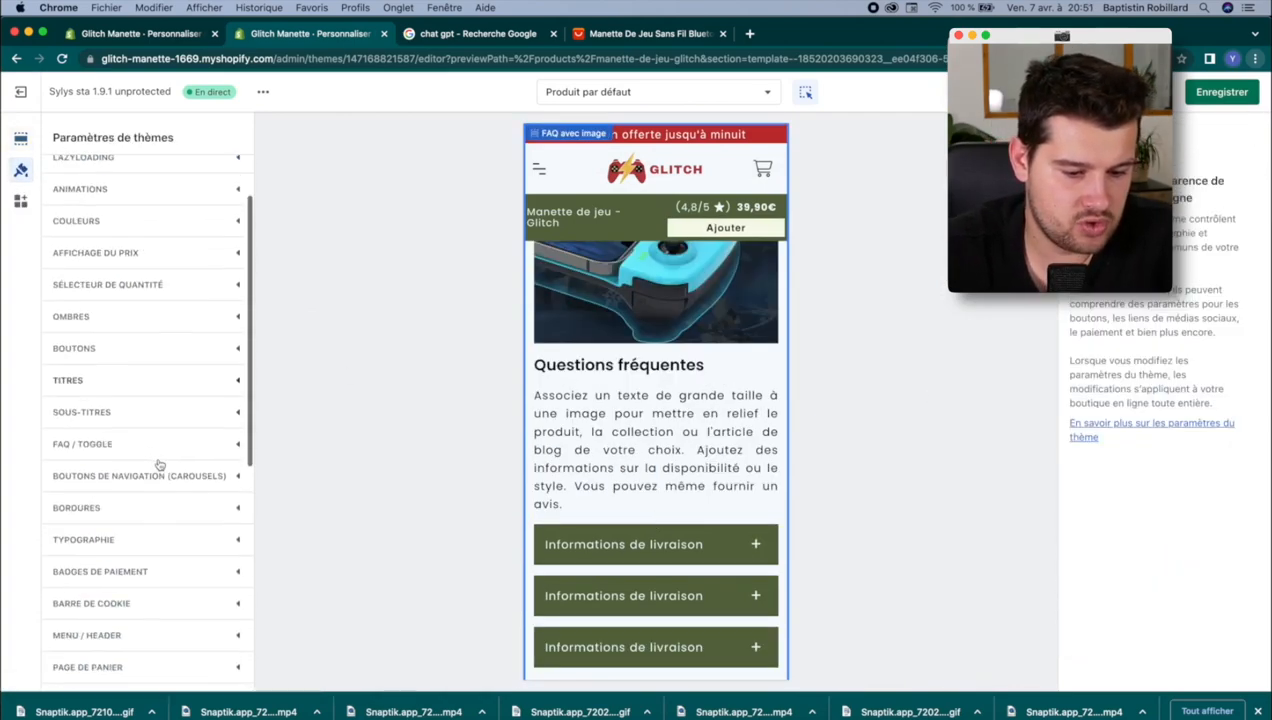
pyautogui.click(152, 350)
pyautogui.scroll(-2, 100, 370)
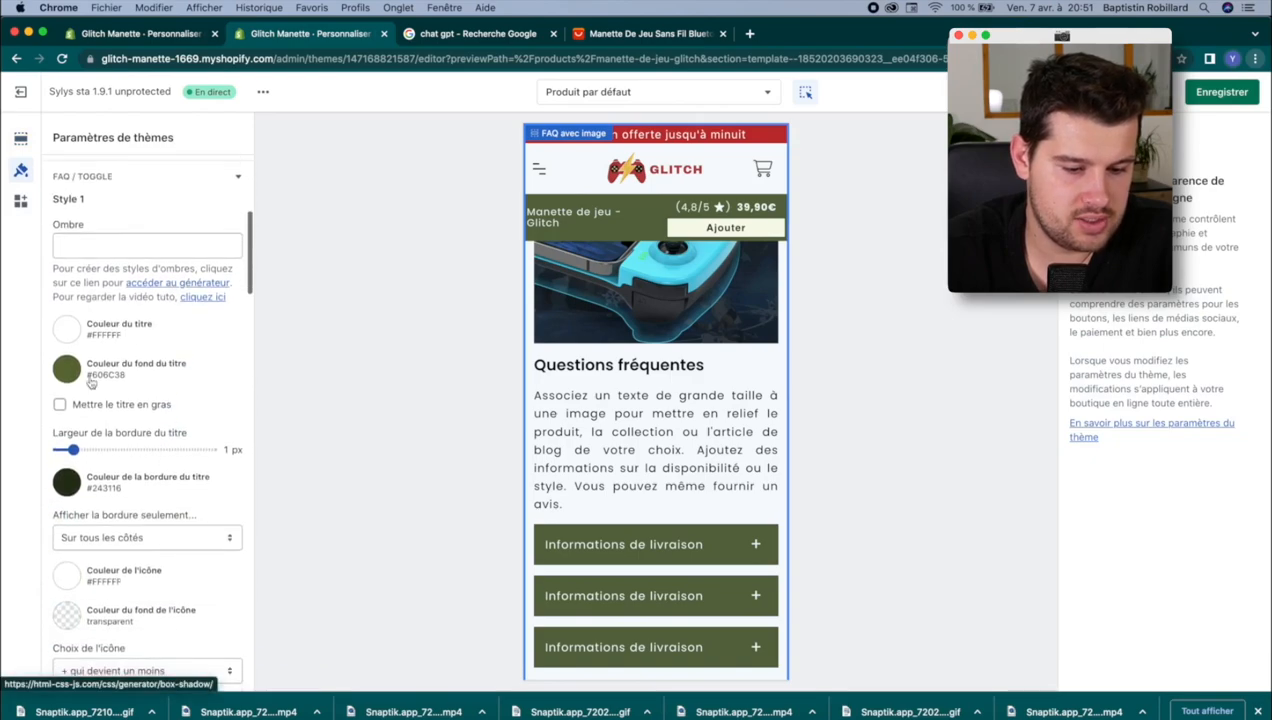
pyautogui.click(64, 369)
pyautogui.click(136, 572)
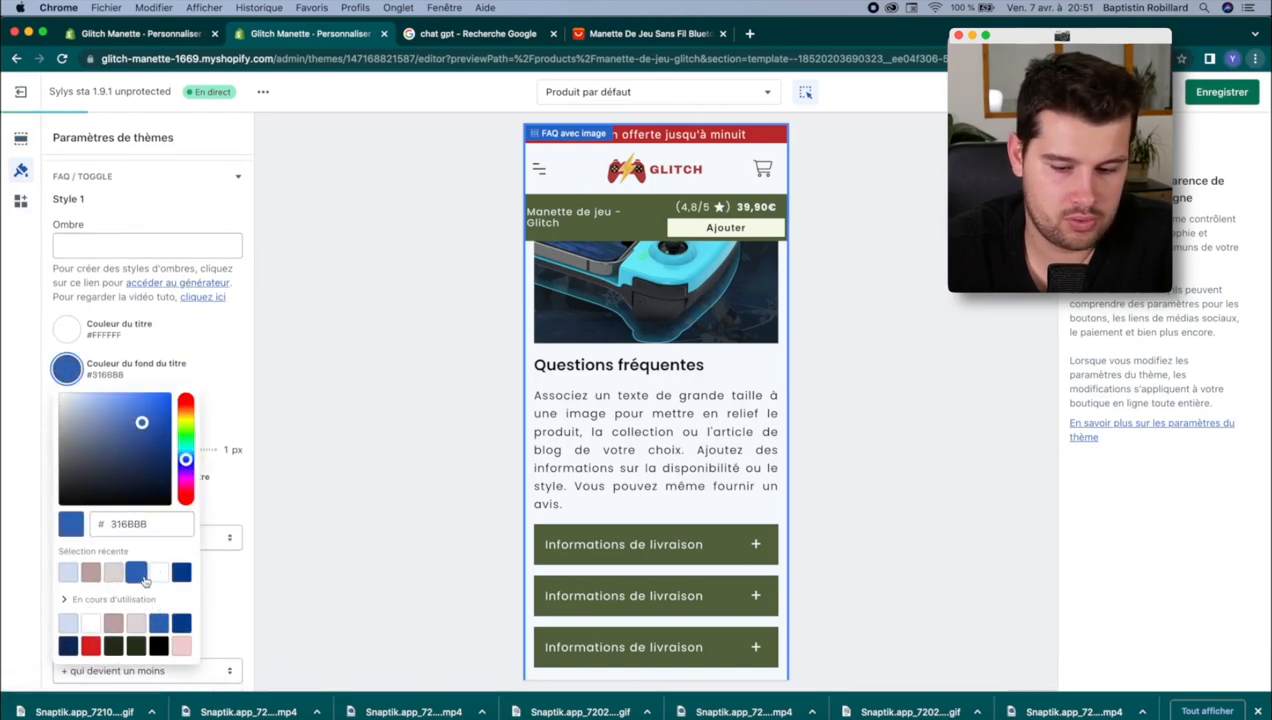
pyautogui.click(1222, 91)
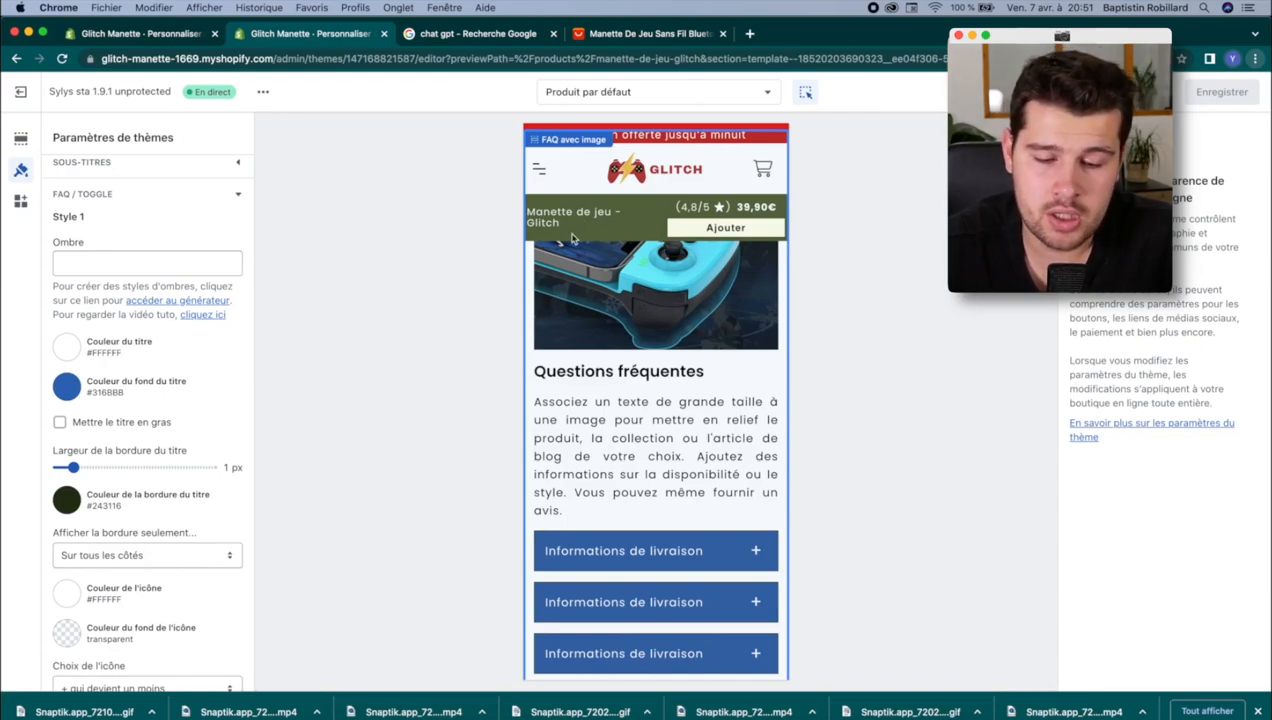
# Step: Close the theme's FAQ / Toggle settings and save the default product page's pending changes
pyautogui.click(114, 196)
pyautogui.scroll(2, 99, 400)
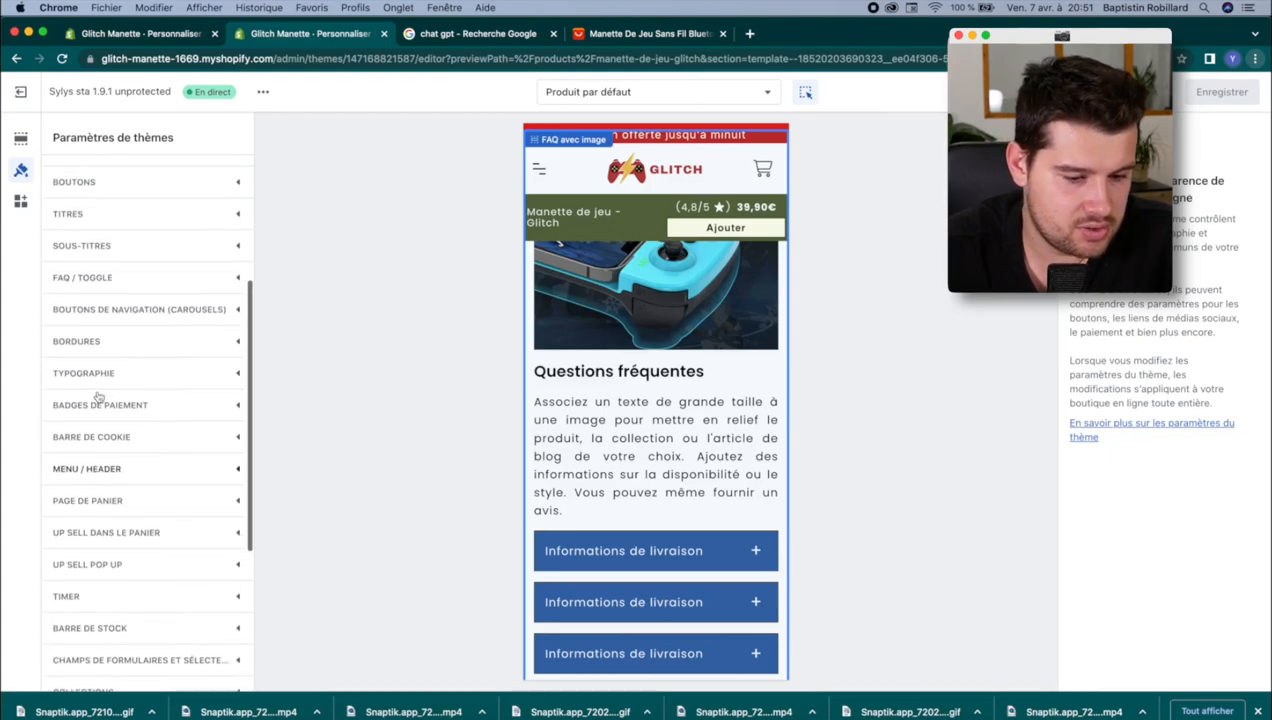
pyautogui.scroll(-2, 105, 390)
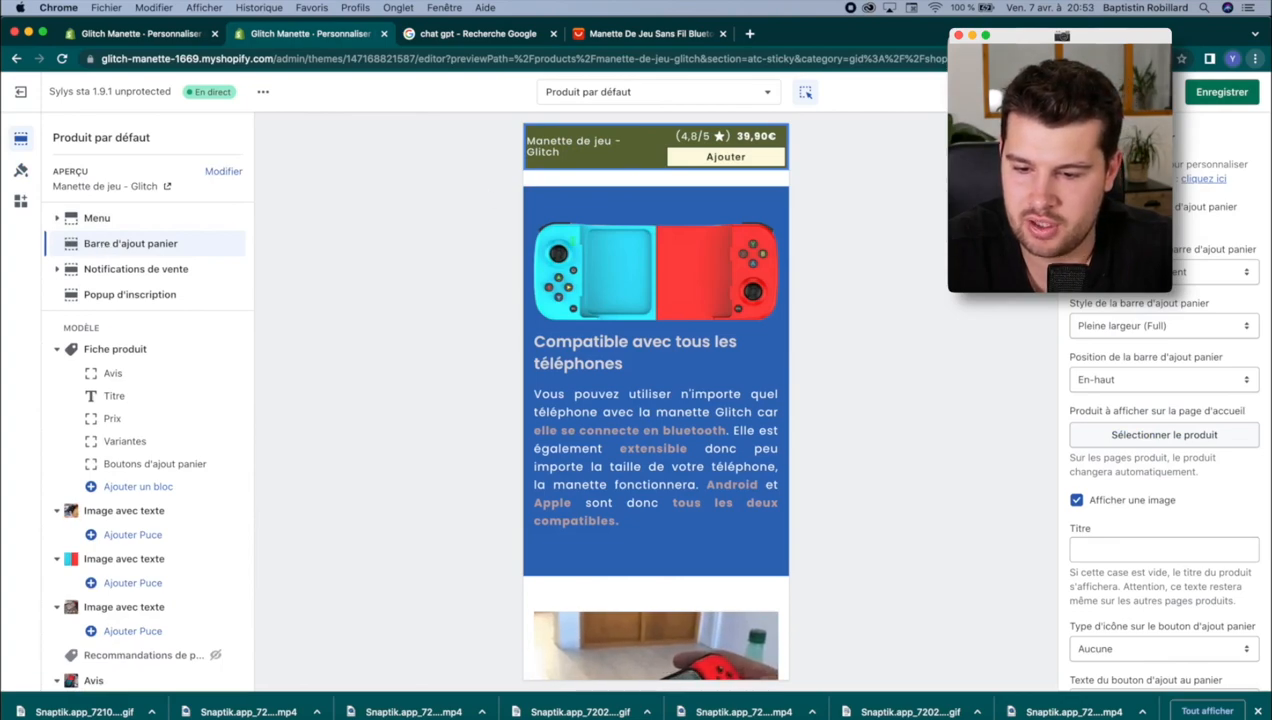
pyautogui.click(1219, 95)
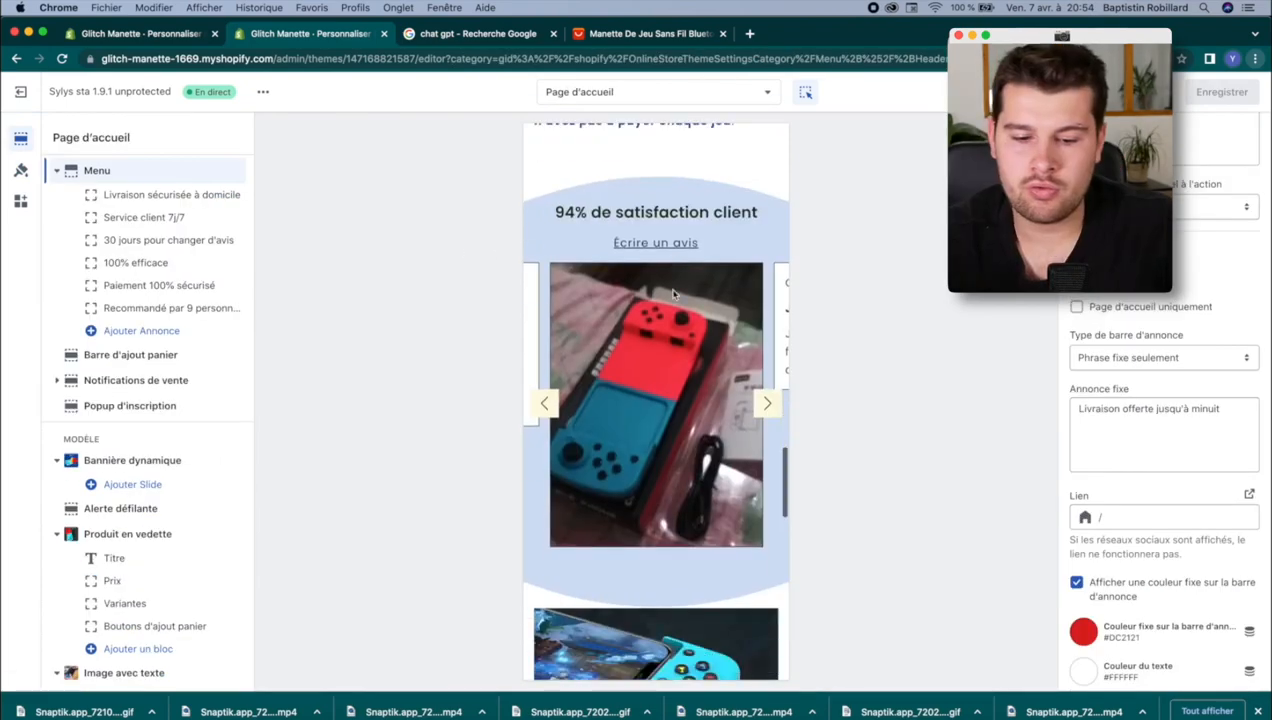
# Step: Go through the home page footer and its menu blocks, and turn off the display of social networks in the footer
pyautogui.scroll(-15, 672, 264)
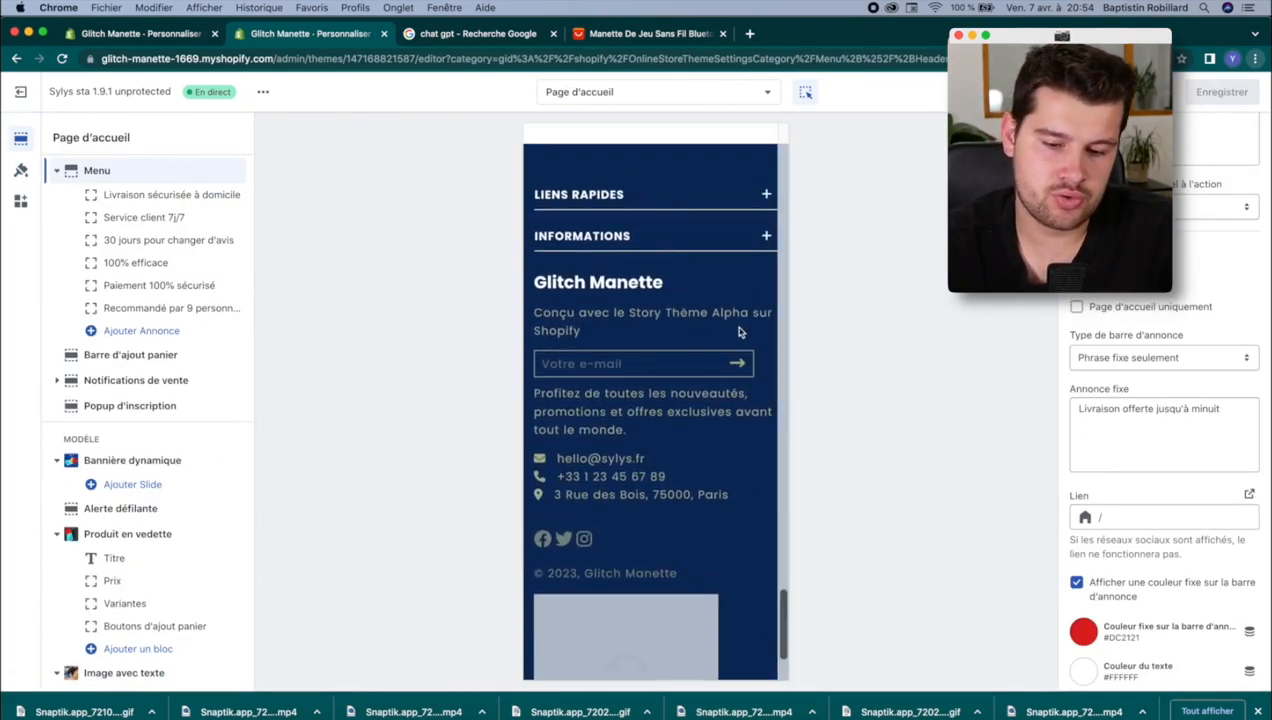
pyautogui.click(655, 370)
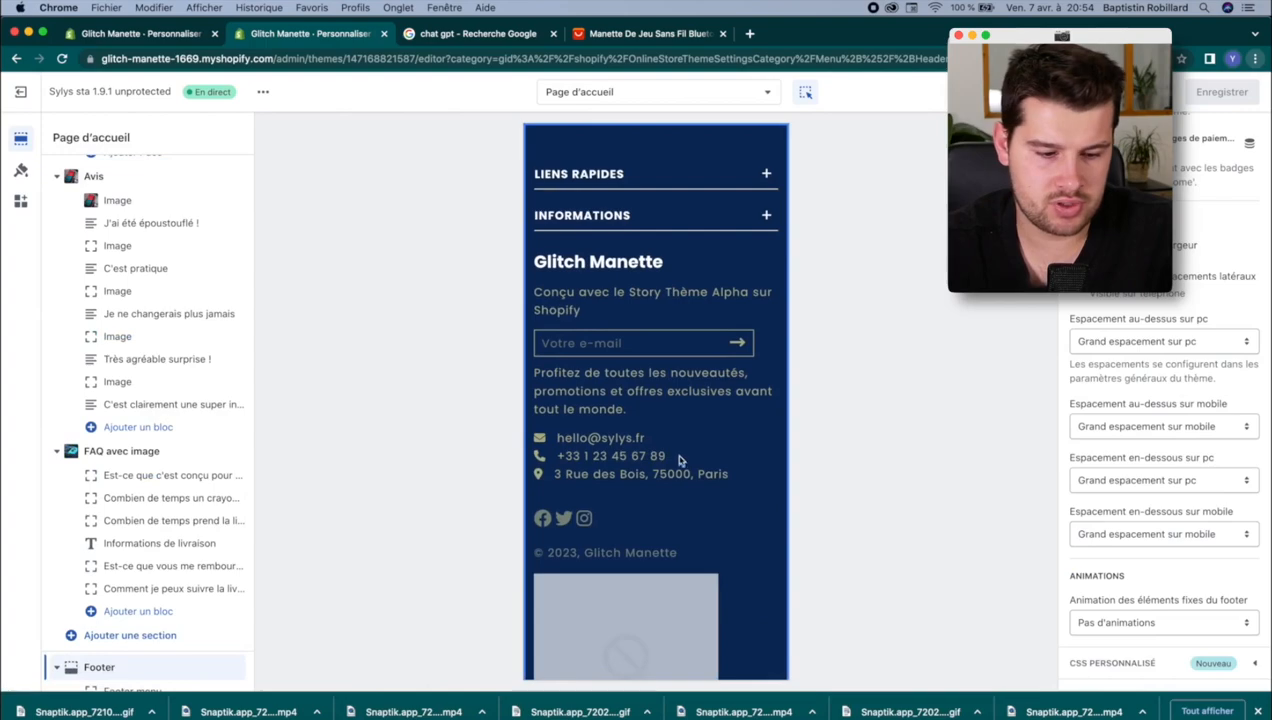
pyautogui.scroll(-2, 185, 520)
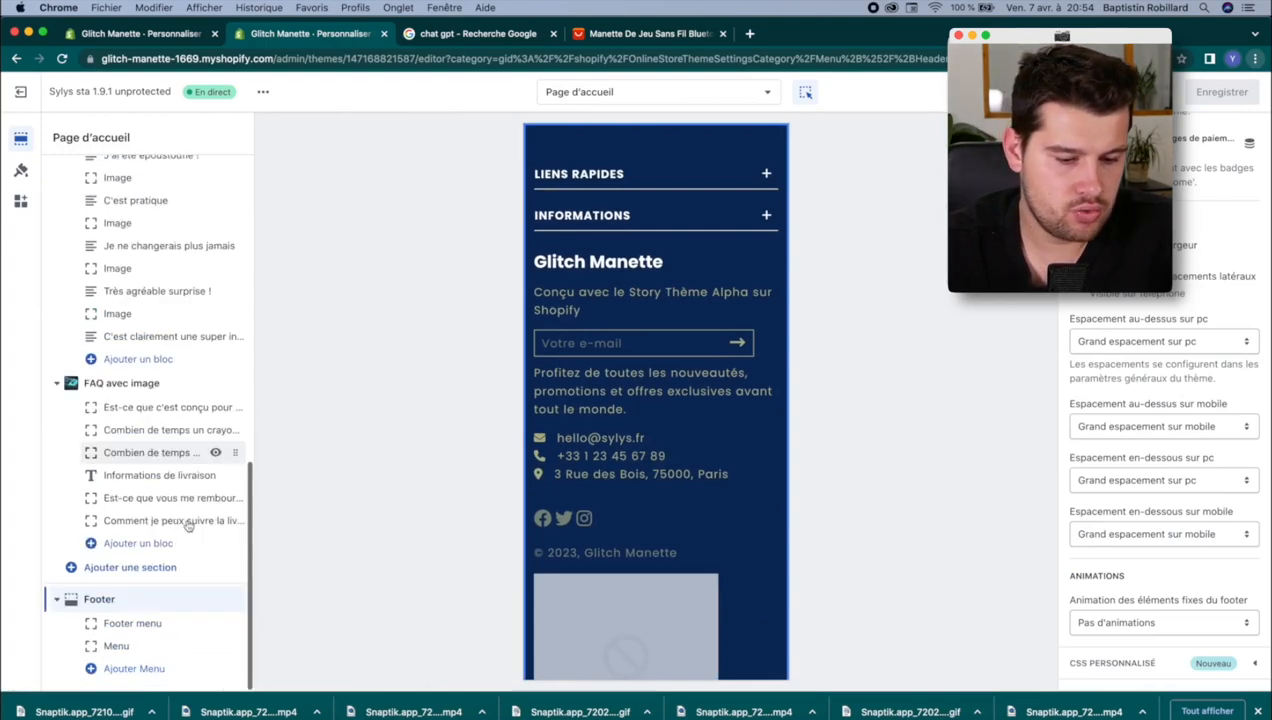
pyautogui.click(173, 623)
pyautogui.click(156, 651)
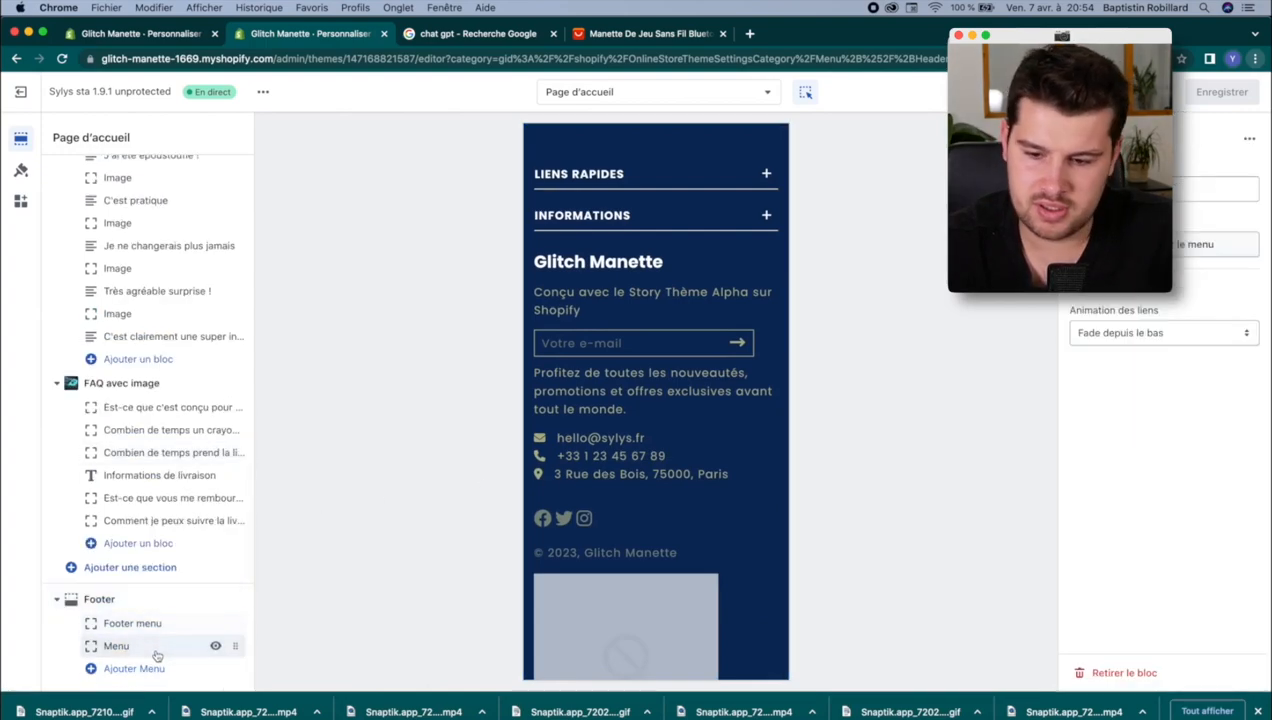
pyautogui.click(155, 601)
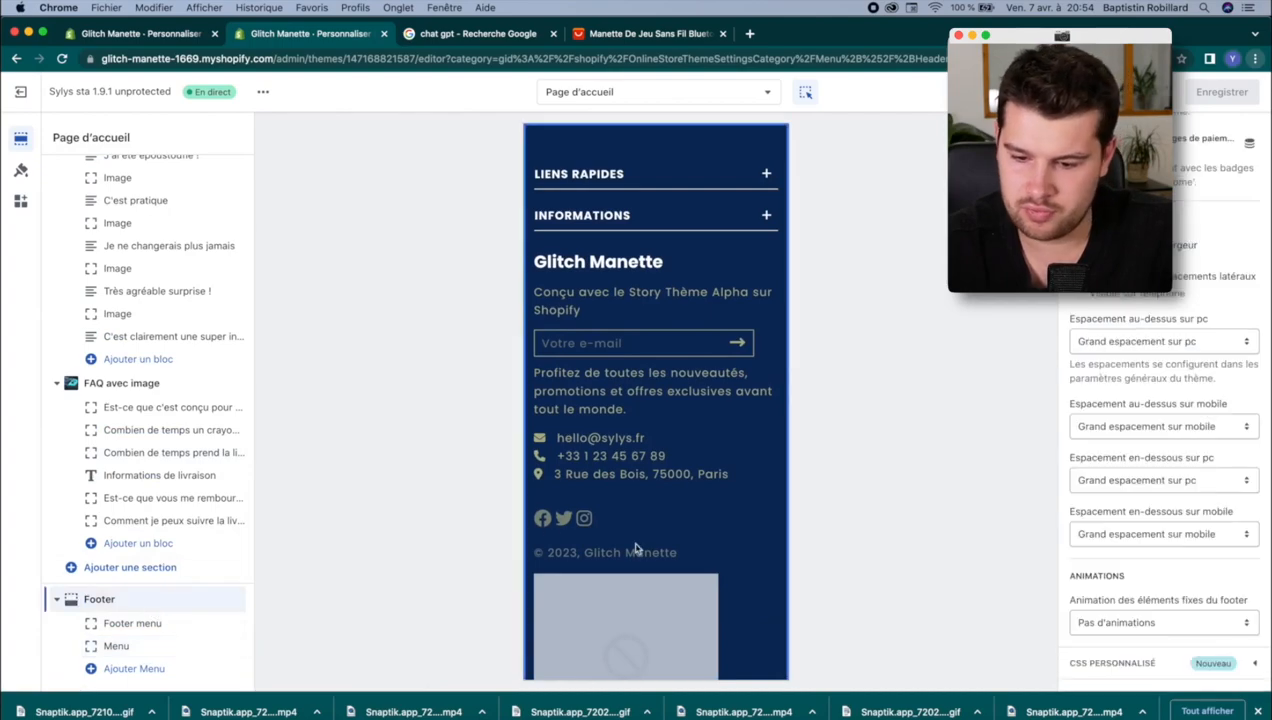
pyautogui.scroll(5, 1213, 287)
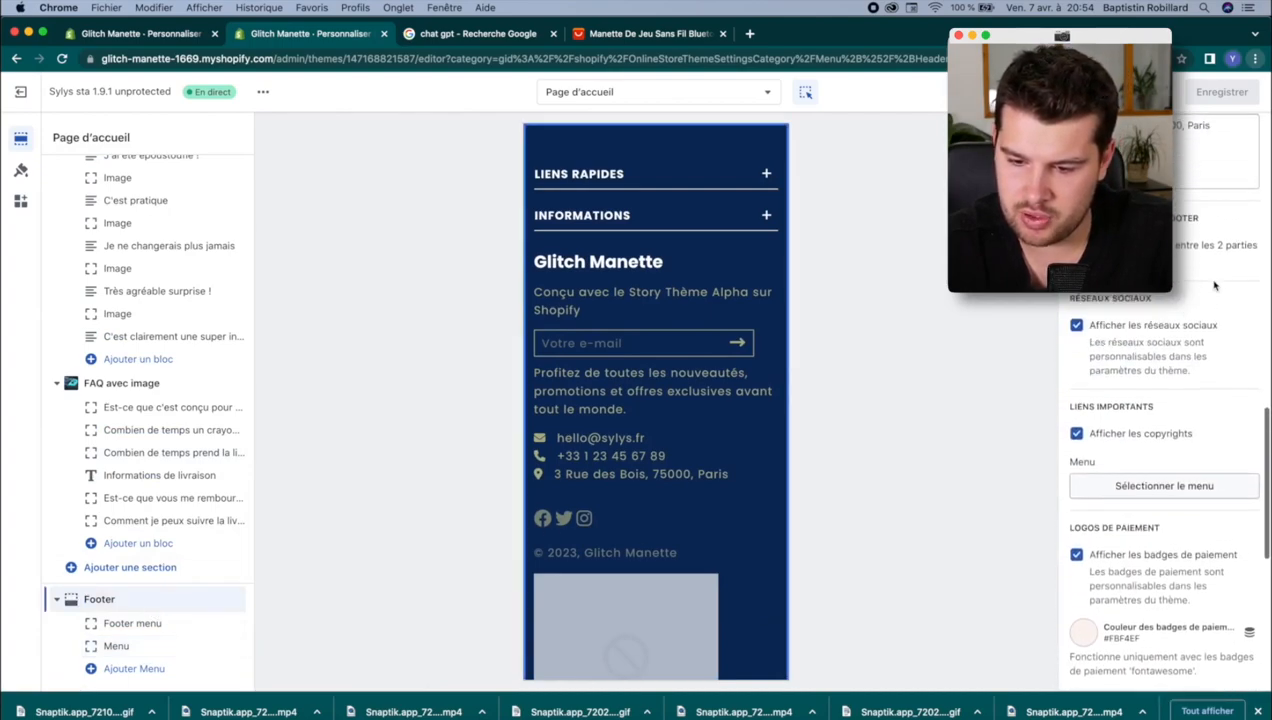
pyautogui.click(1131, 356)
# Step: Clear the phone number and the postal address from the footer's contact information 2 and 3
pyautogui.scroll(4, 1150, 355)
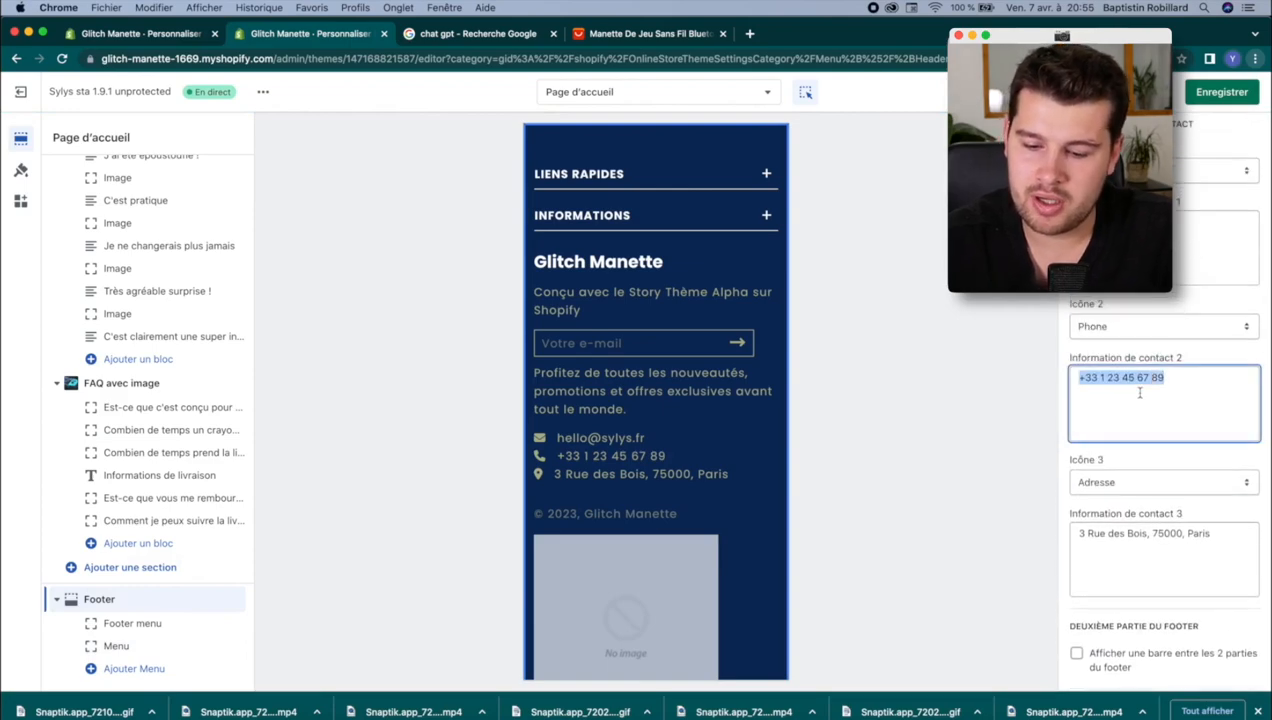
pyautogui.press('BackSpace')
pyautogui.click(1150, 531)
pyautogui.press('super+a')
pyautogui.press('BackSpace')
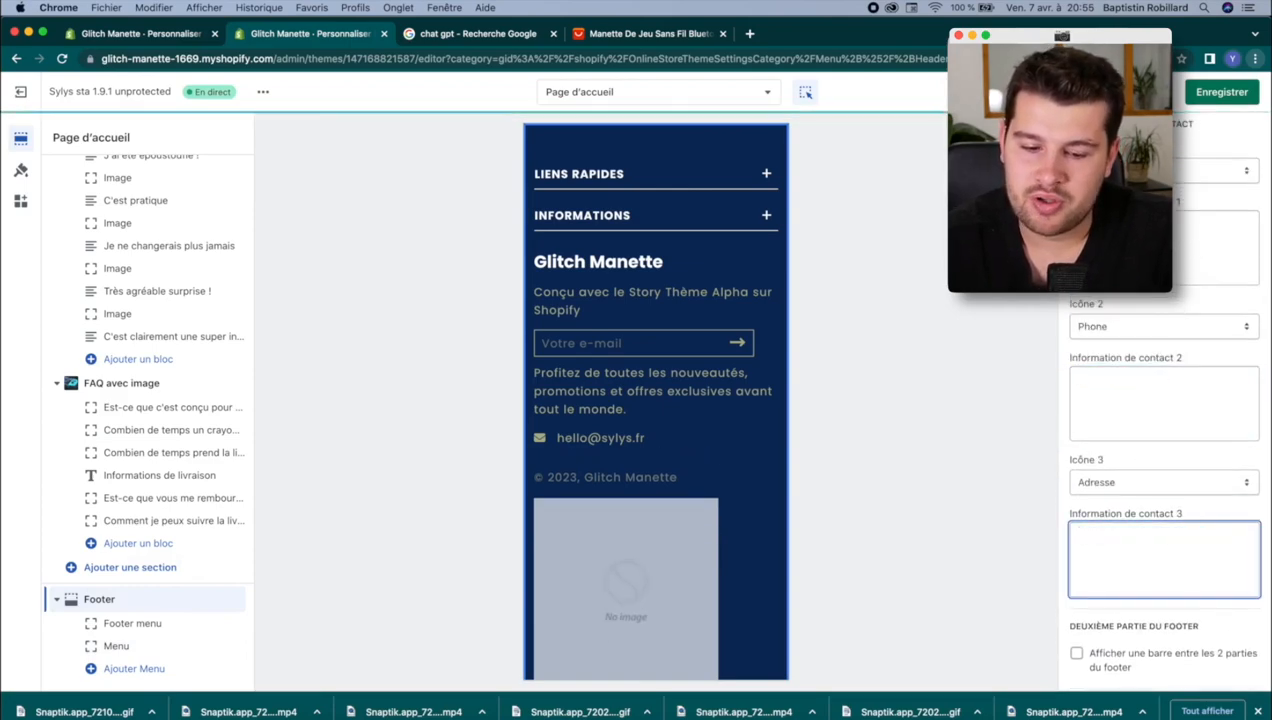
pyautogui.doubleClick(1210, 245)
# Step: Disable the newsletter sign-up field in the home page footer
pyautogui.scroll(4, 1210, 245)
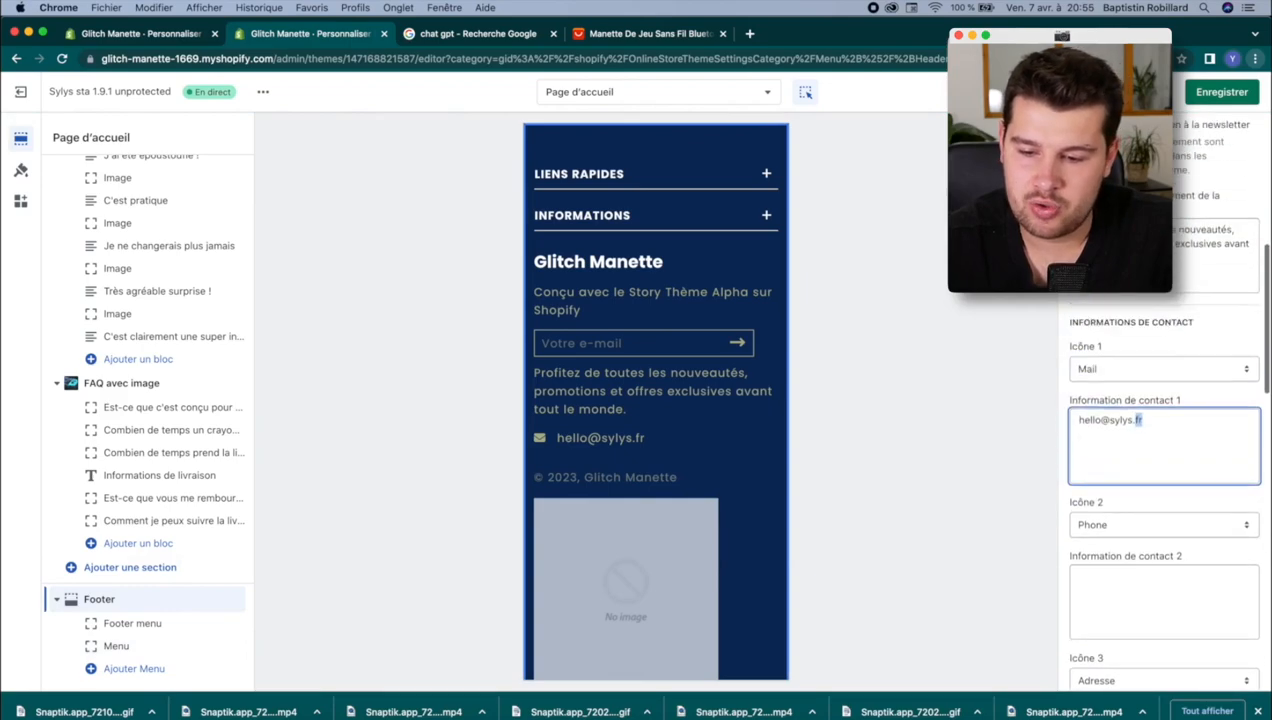
pyautogui.scroll(8, 1161, 354)
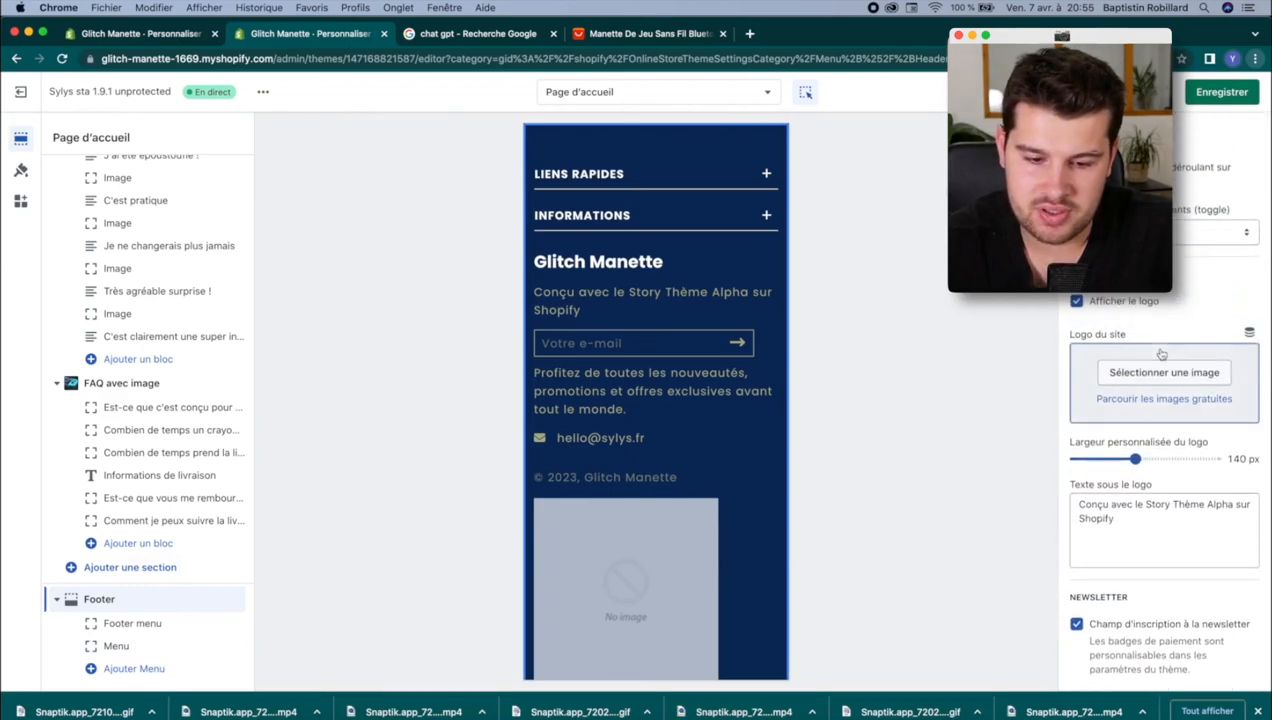
pyautogui.scroll(2, 619, 389)
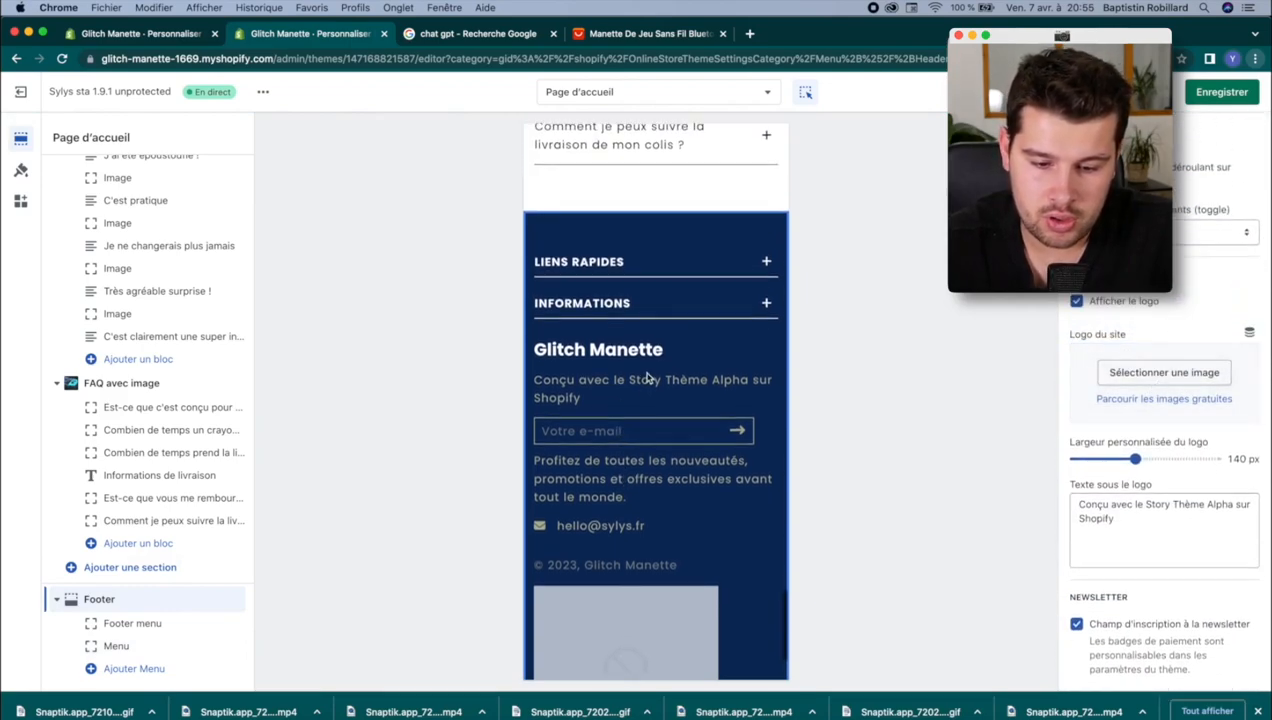
pyautogui.scroll(-4, 1137, 326)
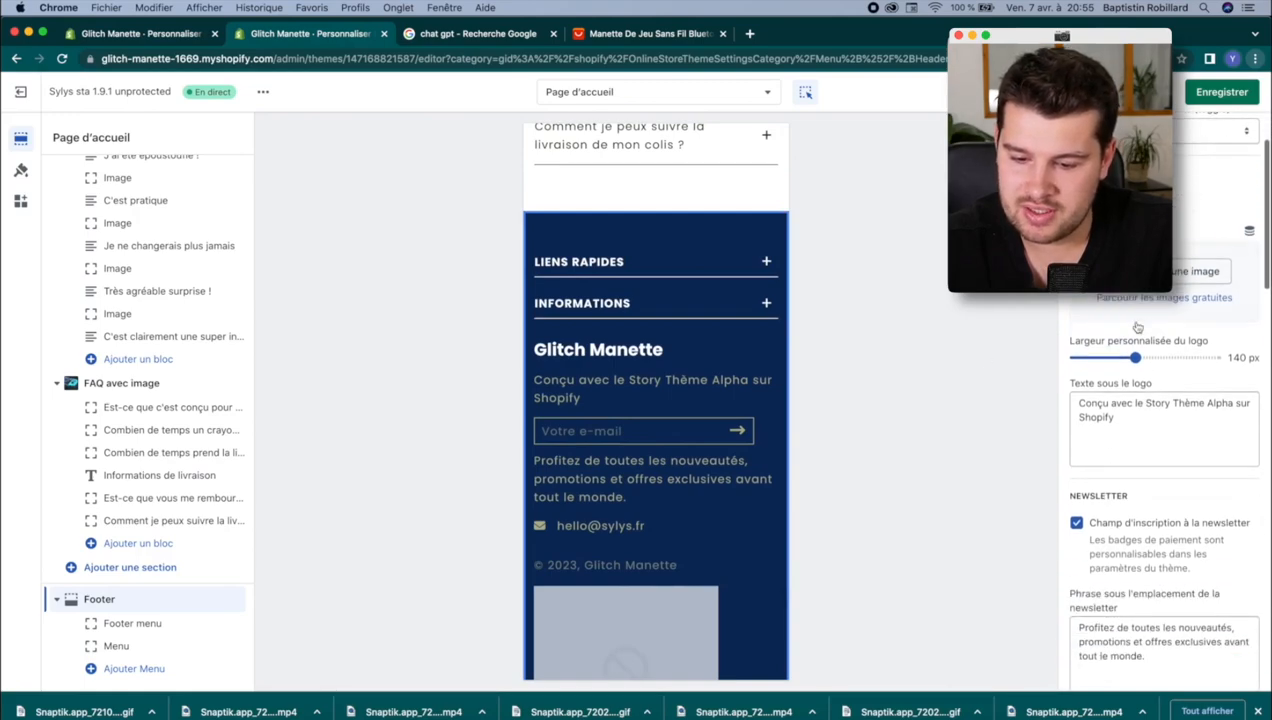
pyautogui.click(1122, 462)
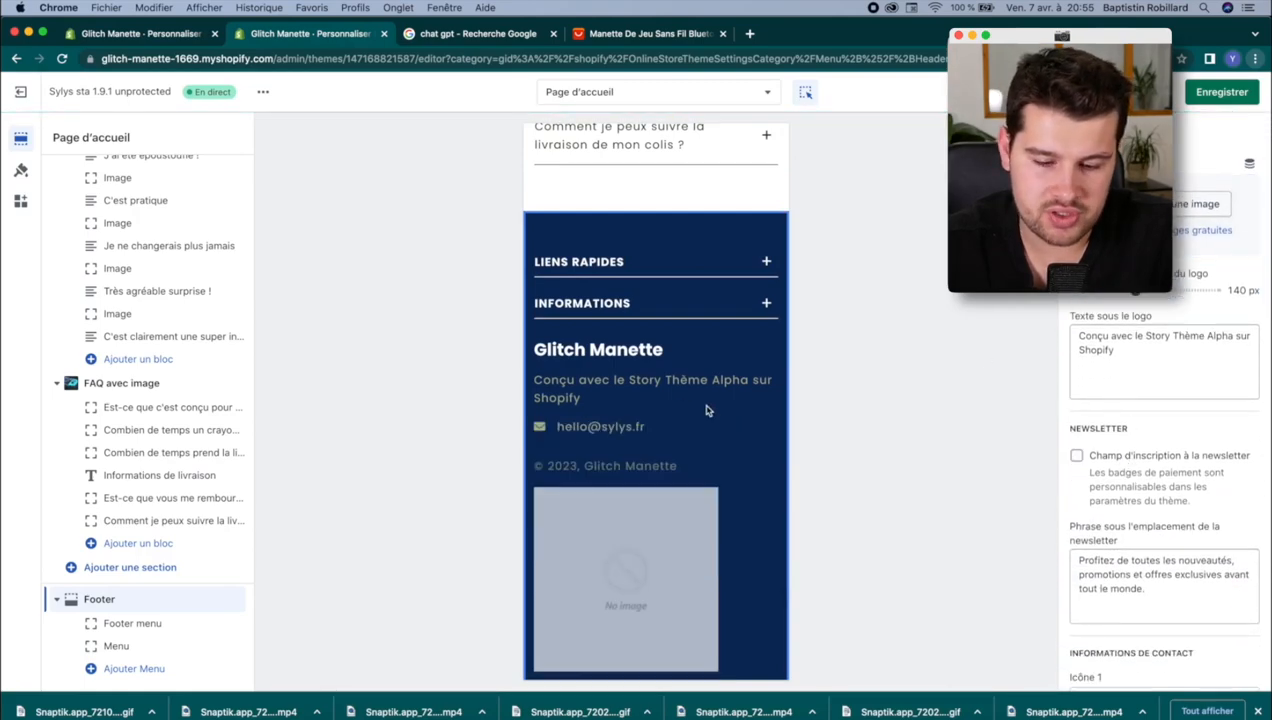
# Step: Set the footer's site logo to the last Glitch logo image in the library and save the home page's changes
pyautogui.scroll(-1, 707, 406)
pyautogui.scroll(4, 1181, 385)
pyautogui.click(1181, 380)
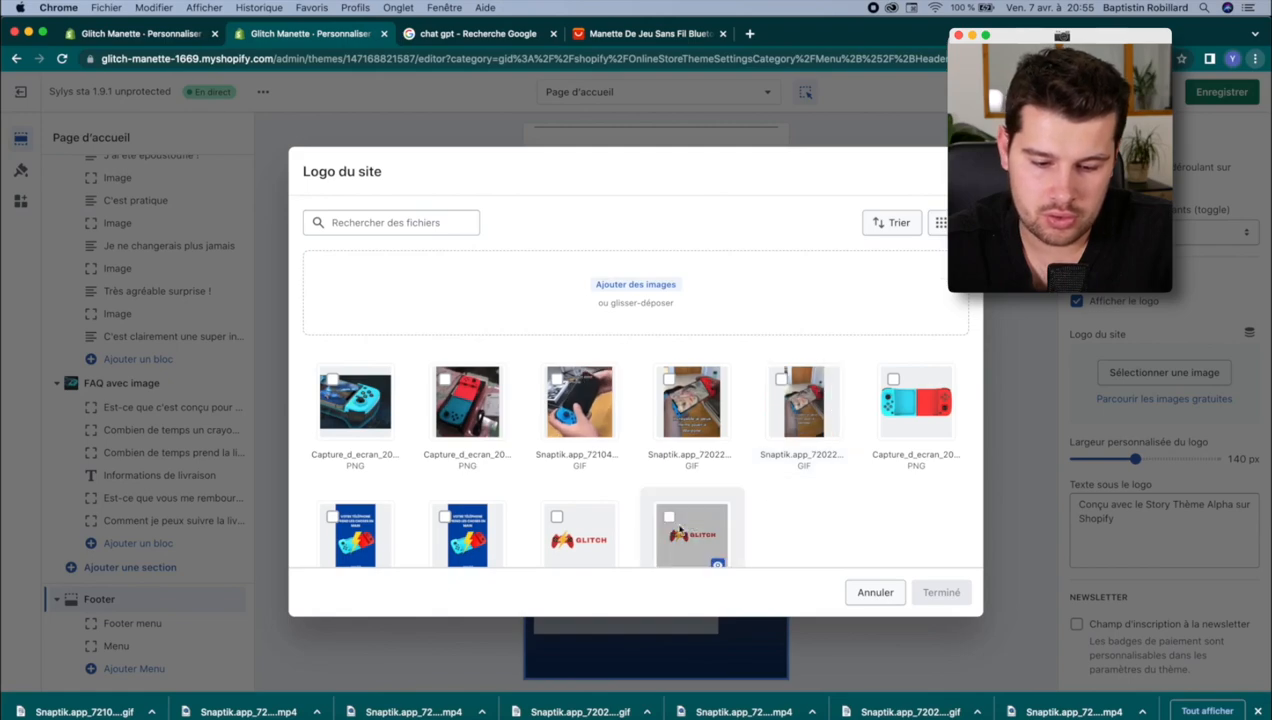
pyautogui.click(579, 530)
pyautogui.click(693, 535)
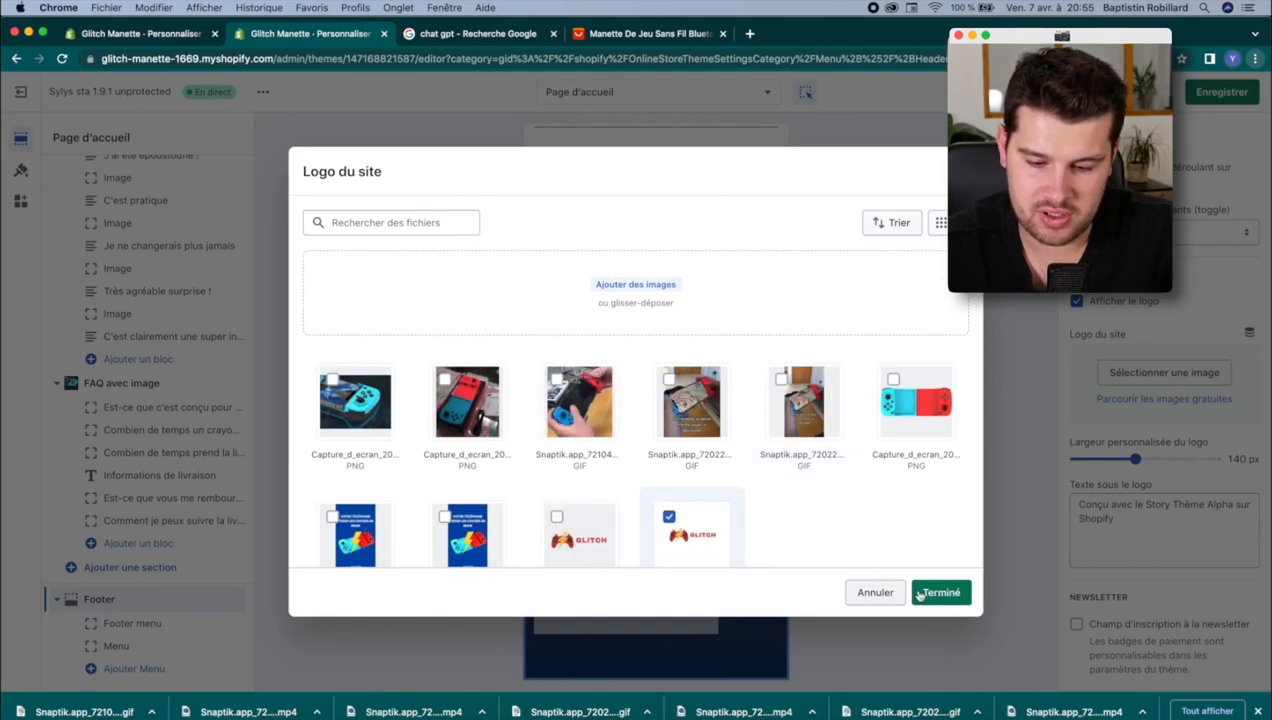
pyautogui.click(940, 592)
pyautogui.click(1244, 92)
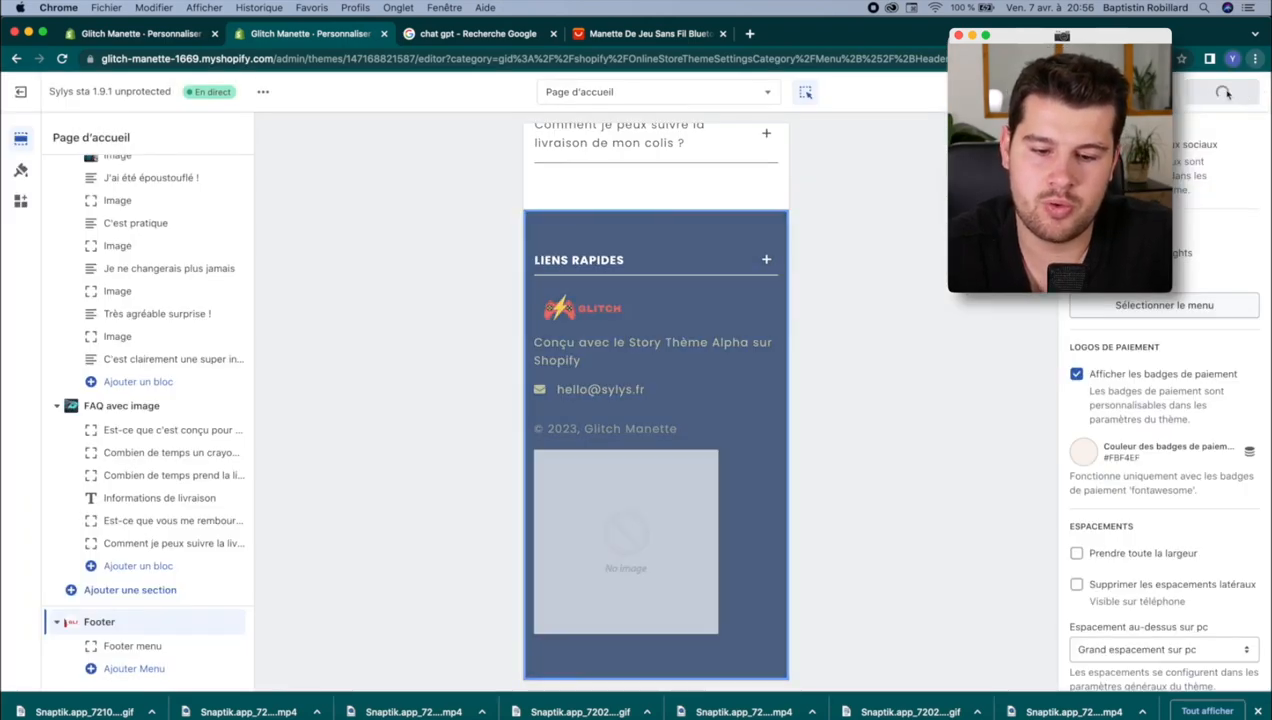
pyautogui.scroll(10, 623, 359)
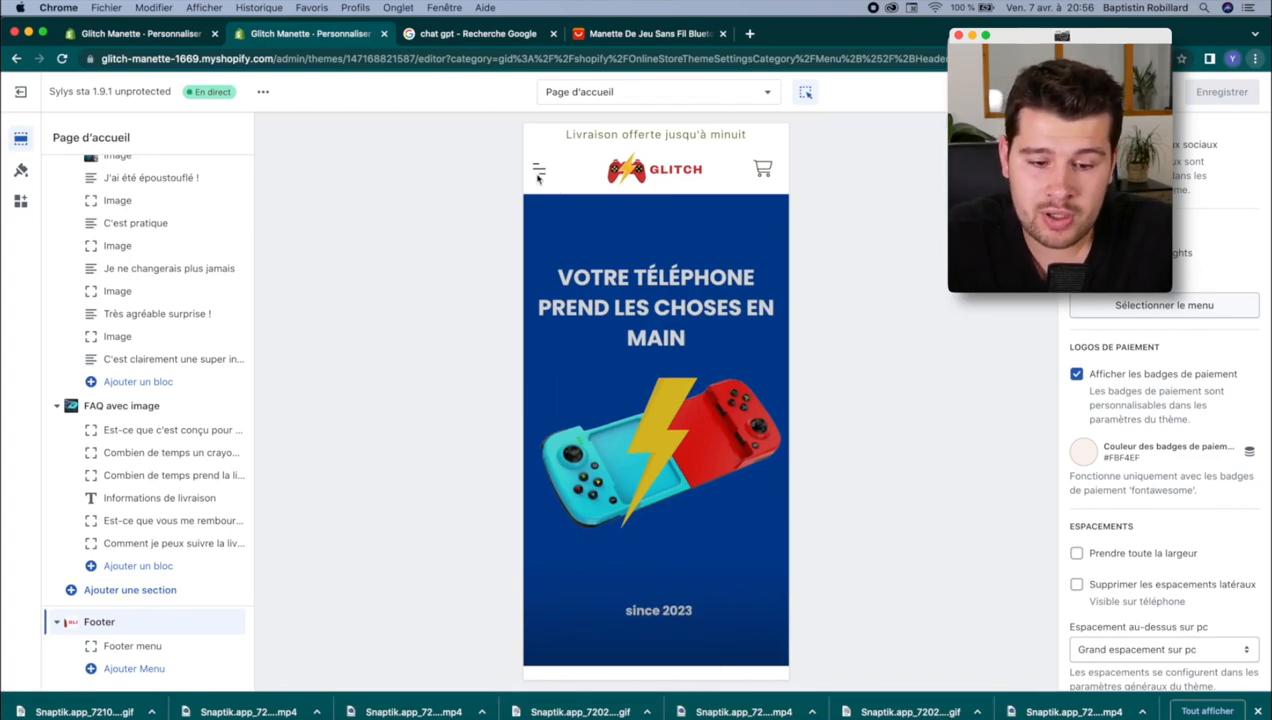
# Step: Check the mobile navigation menu in the home page preview, close it and leave the theme editor
pyautogui.click(538, 174)
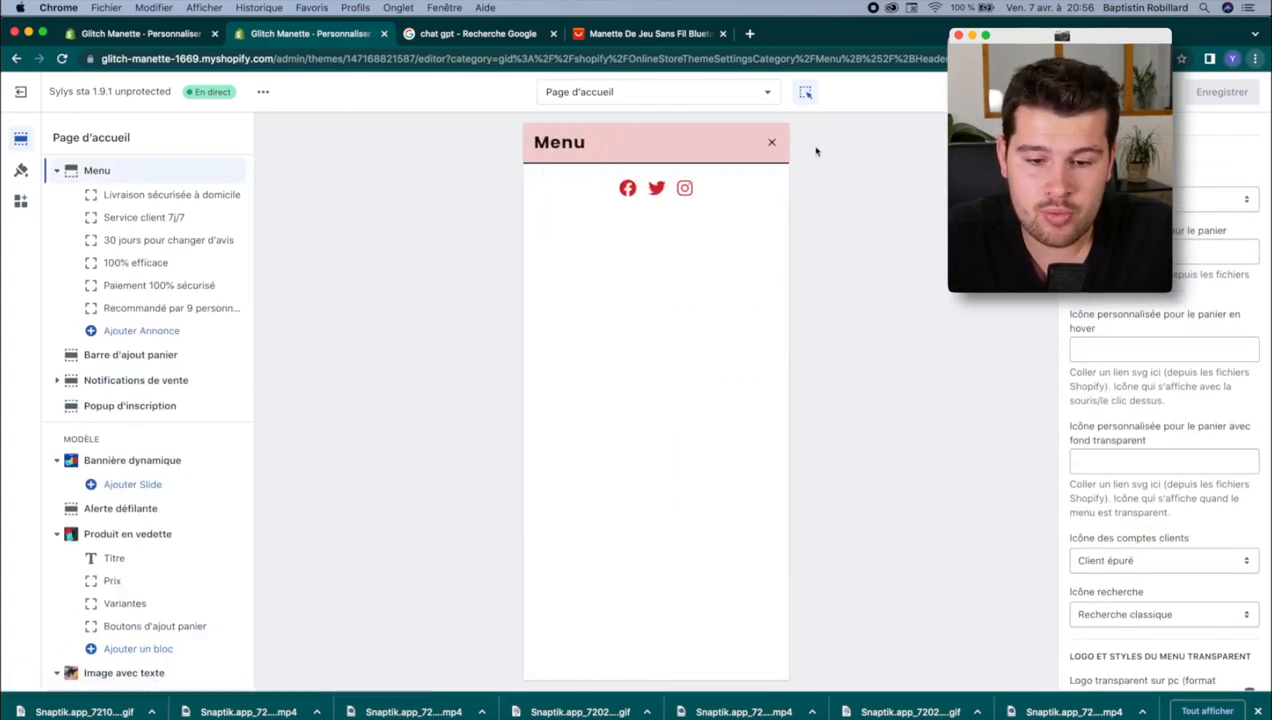
pyautogui.click(771, 140)
pyautogui.click(20, 91)
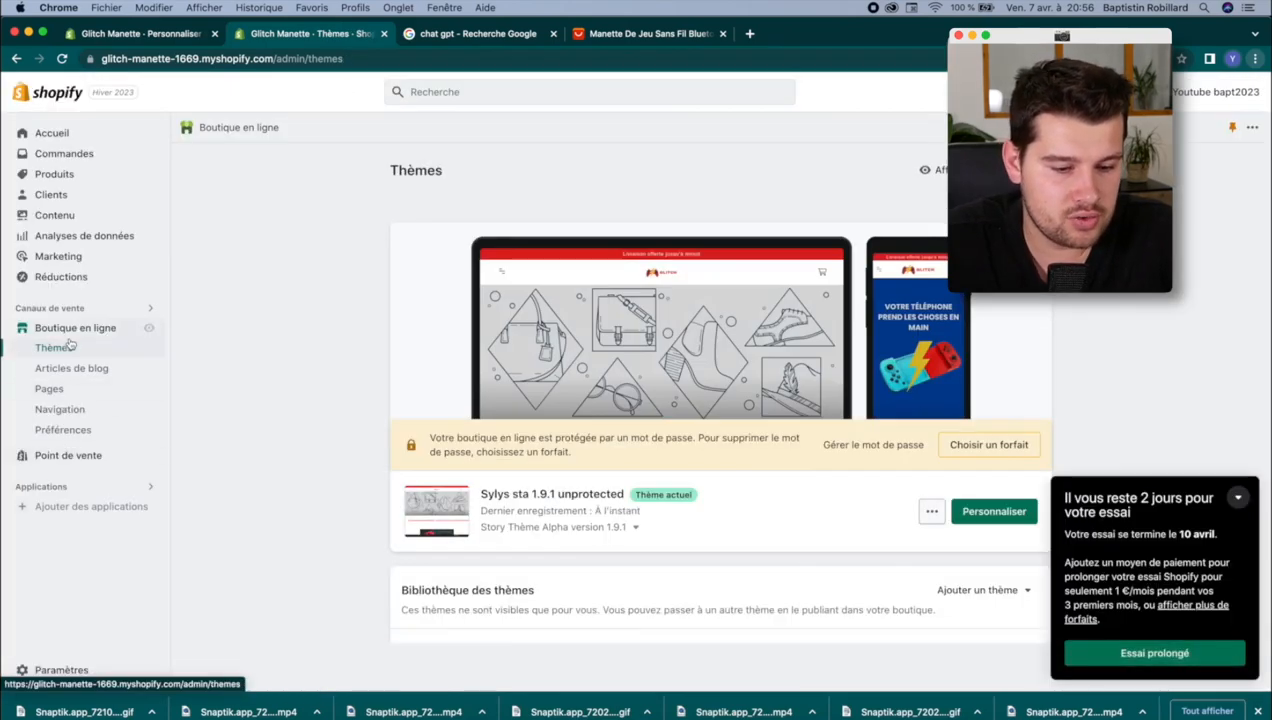
# Step: Open the store's Main menu in the navigation settings and rename its Home item as Accueil
pyautogui.click(55, 409)
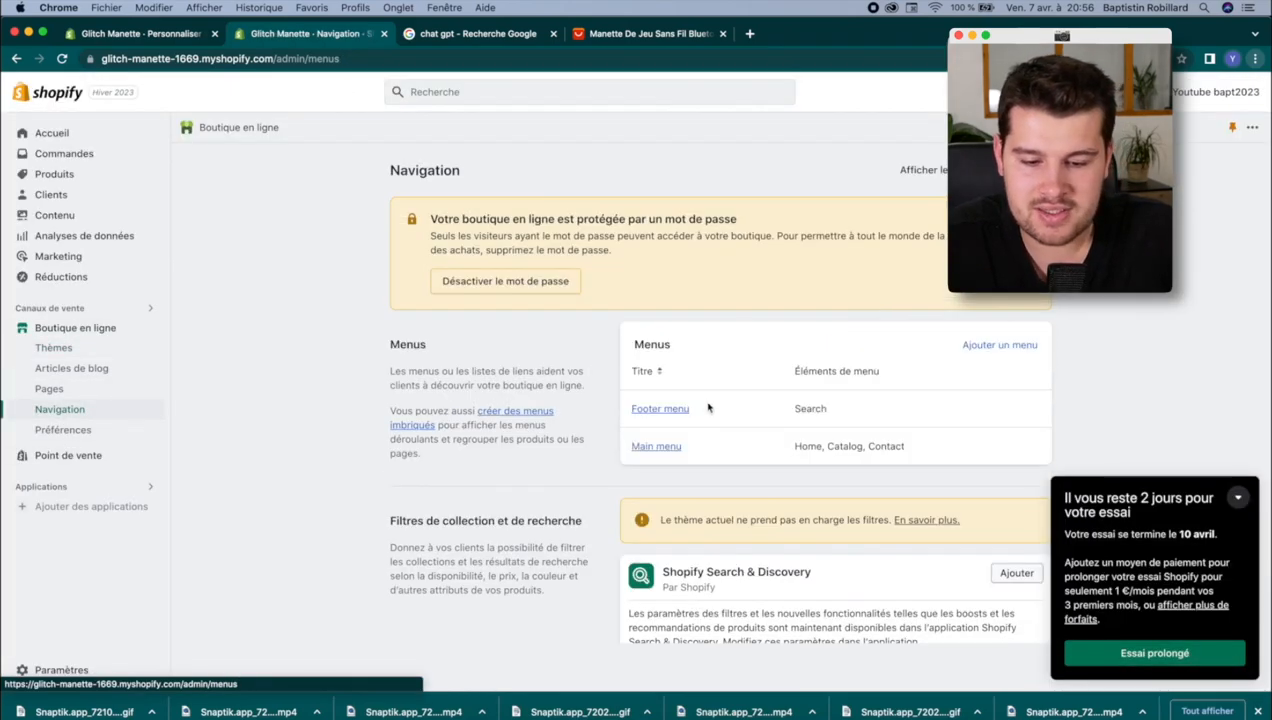
pyautogui.click(668, 447)
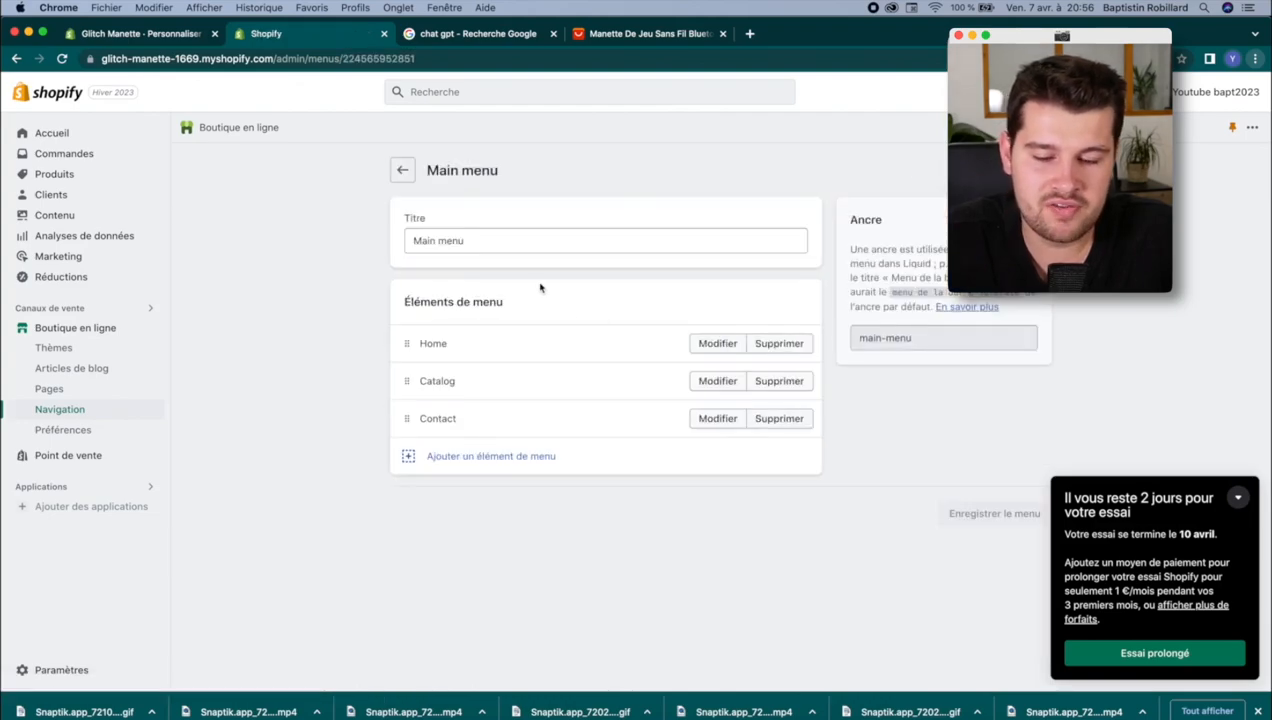
pyautogui.click(712, 343)
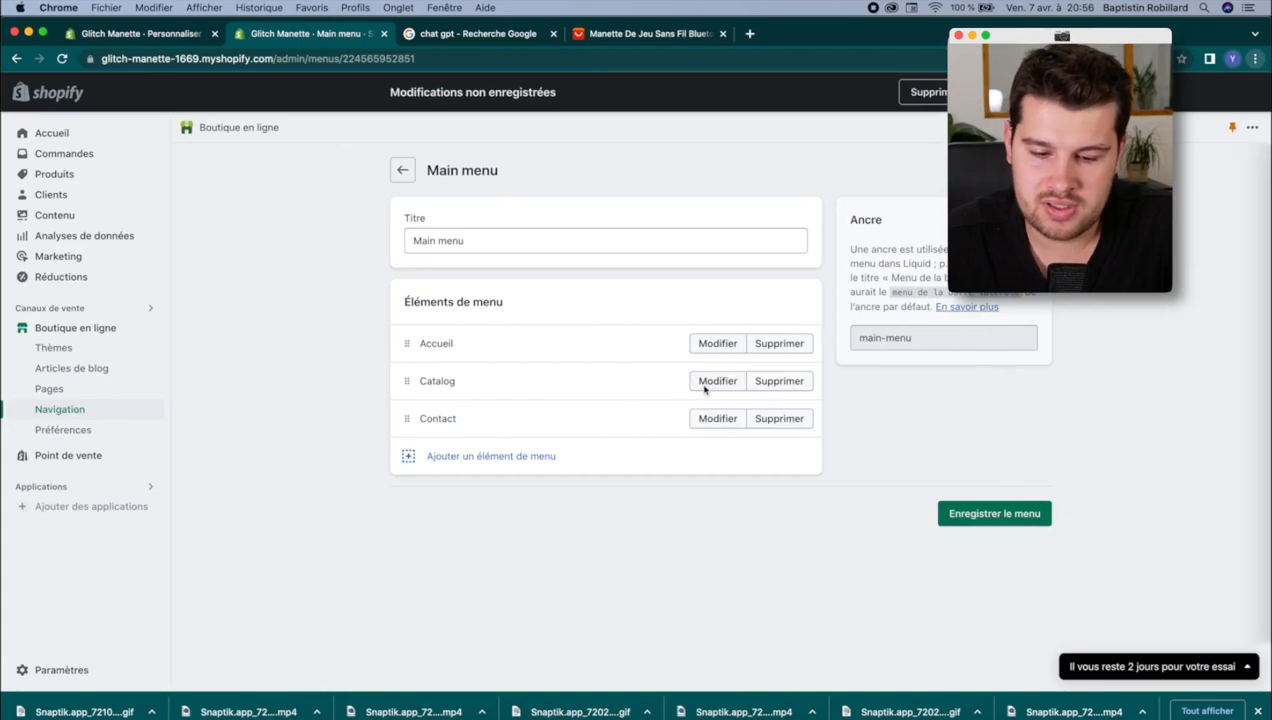
# Step: Replace the Catalog item's link and name with Manette de jeu - Glitch, and save the main menu
pyautogui.click(706, 384)
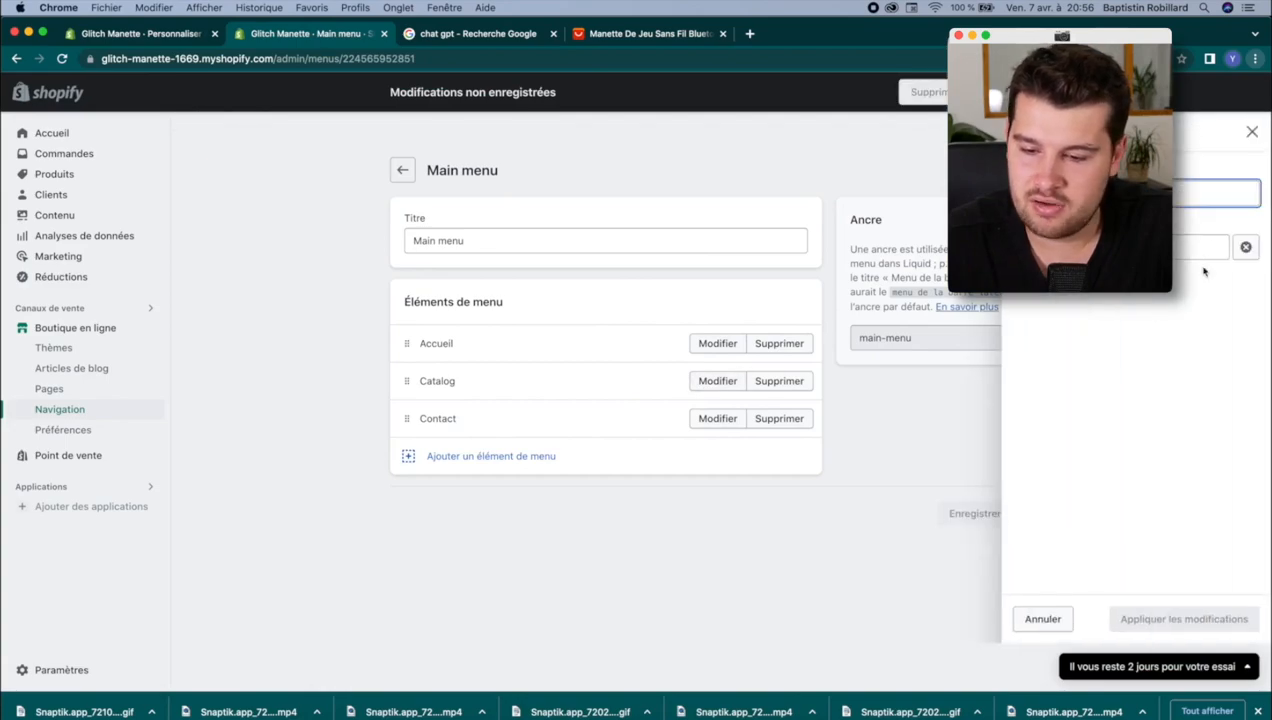
pyautogui.click(1244, 249)
pyautogui.click(1200, 248)
pyautogui.click(1082, 340)
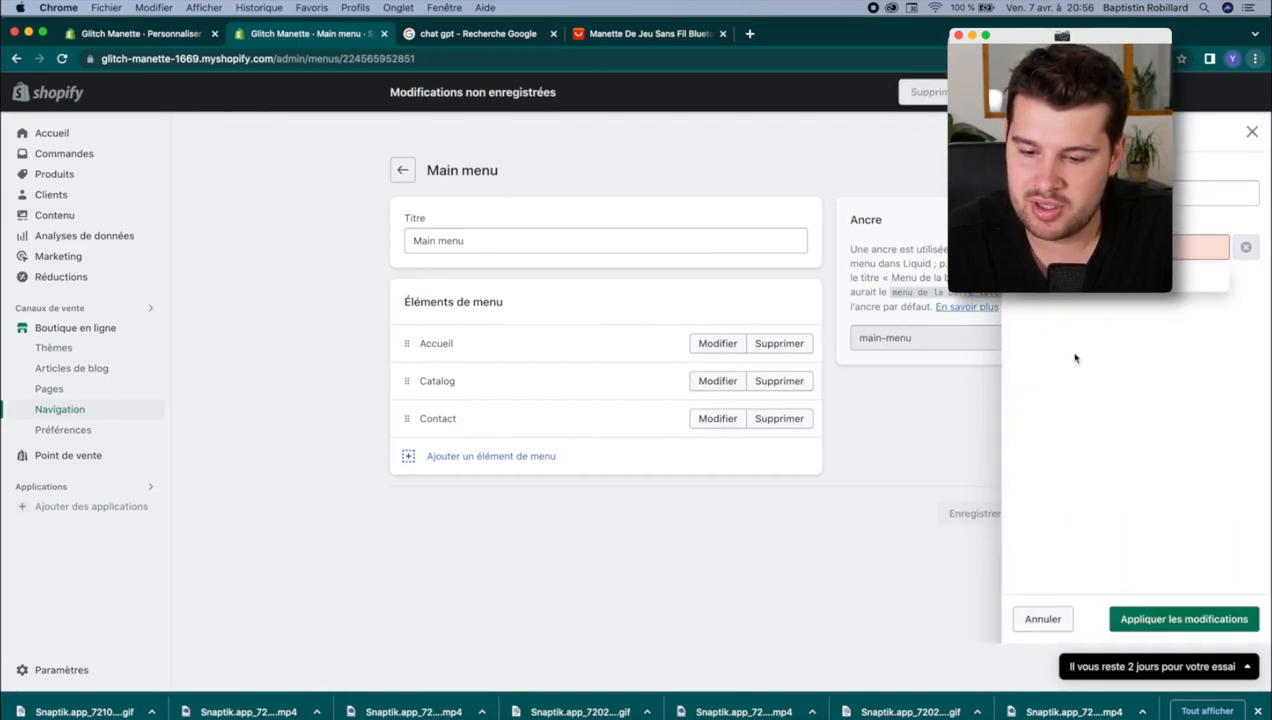
pyautogui.click(1073, 332)
pyautogui.click(1130, 247)
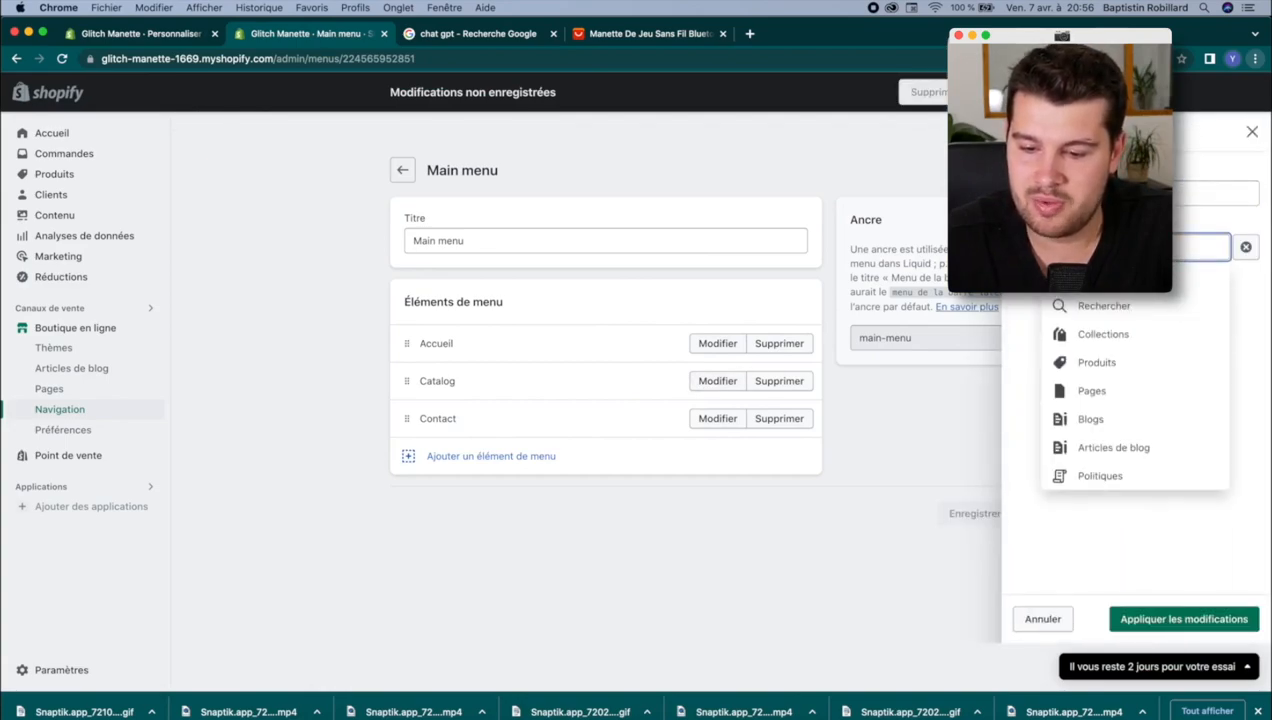
pyautogui.click(1120, 193)
pyautogui.click(1184, 619)
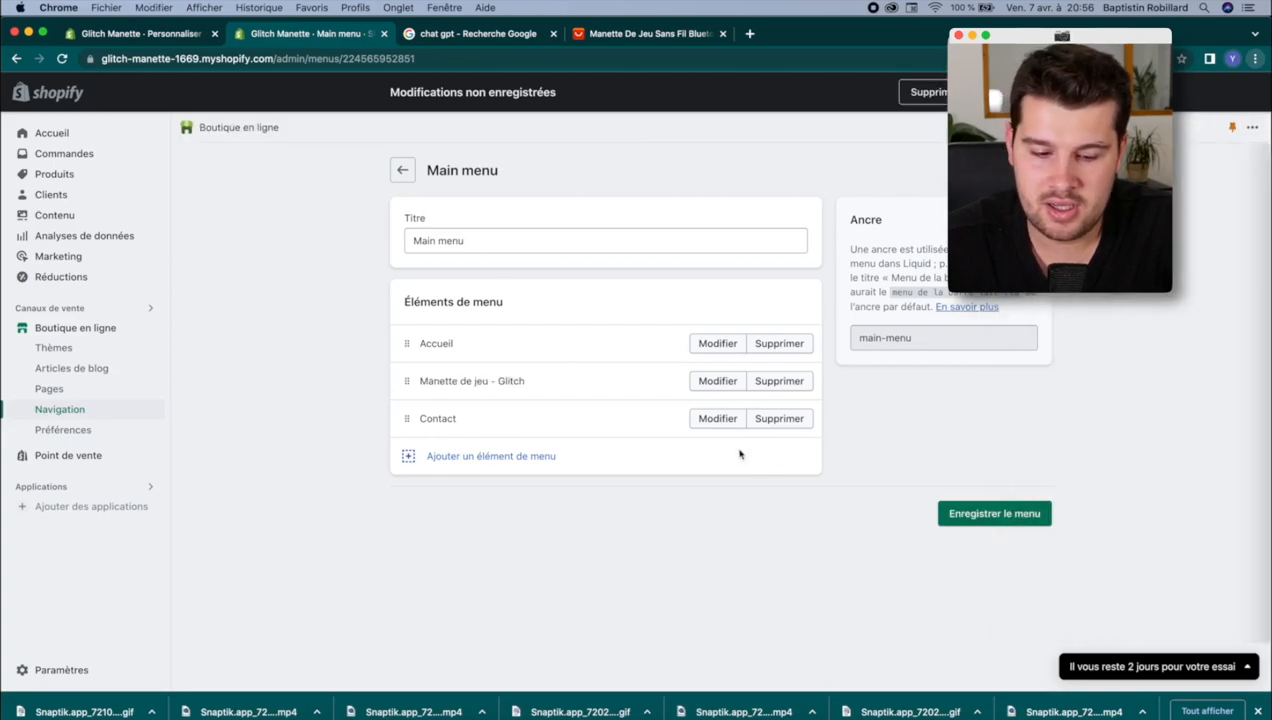
pyautogui.click(990, 524)
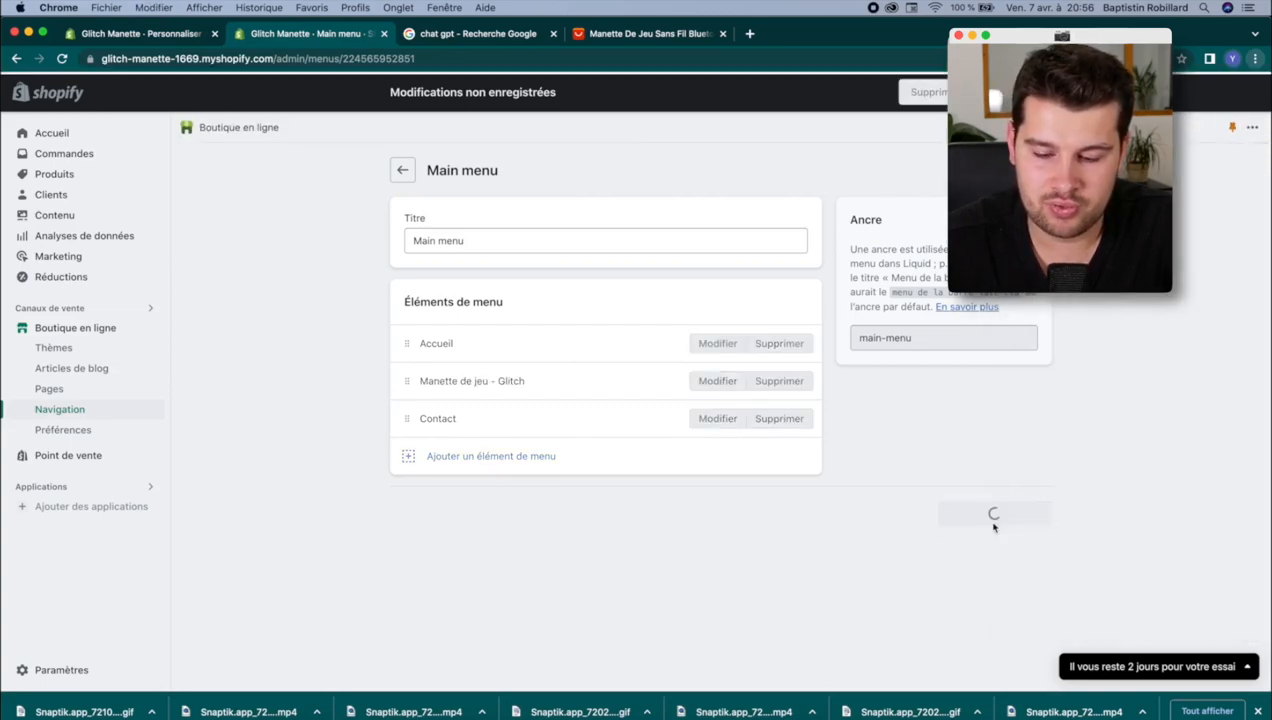
# Step: Open the Footer menu in the navigation settings and delete its Search item
pyautogui.click(402, 172)
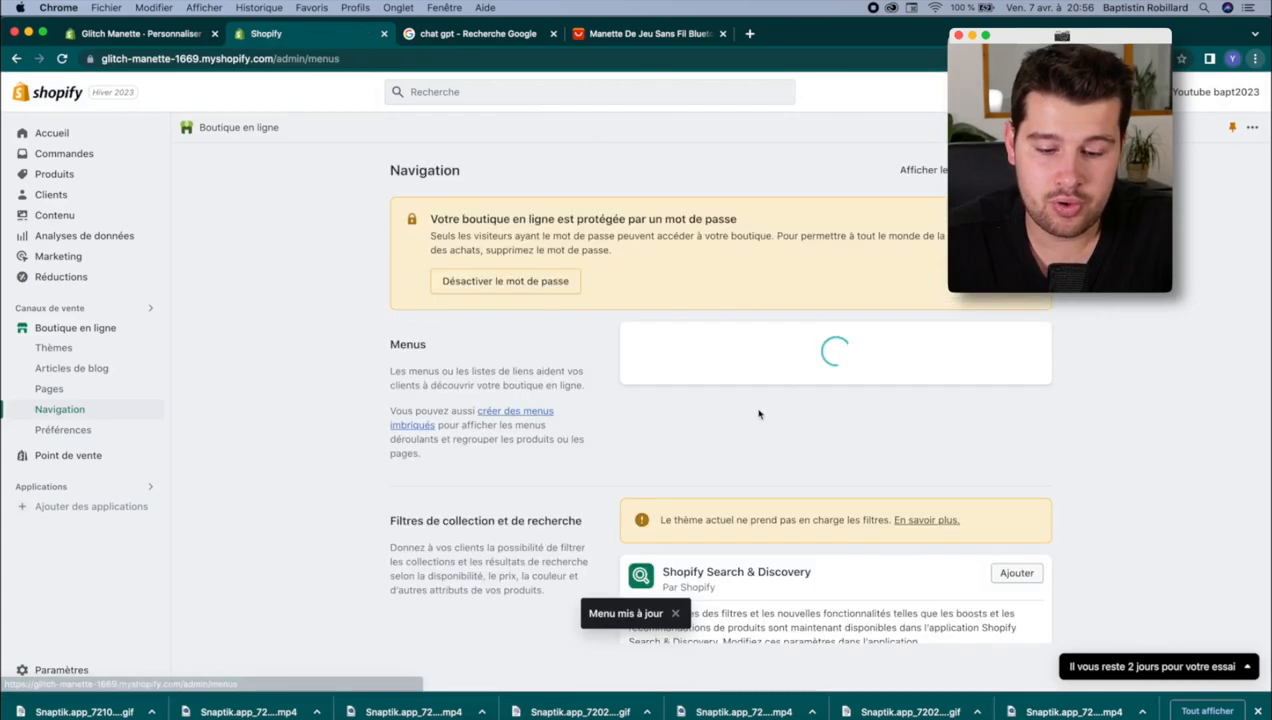
pyautogui.click(660, 410)
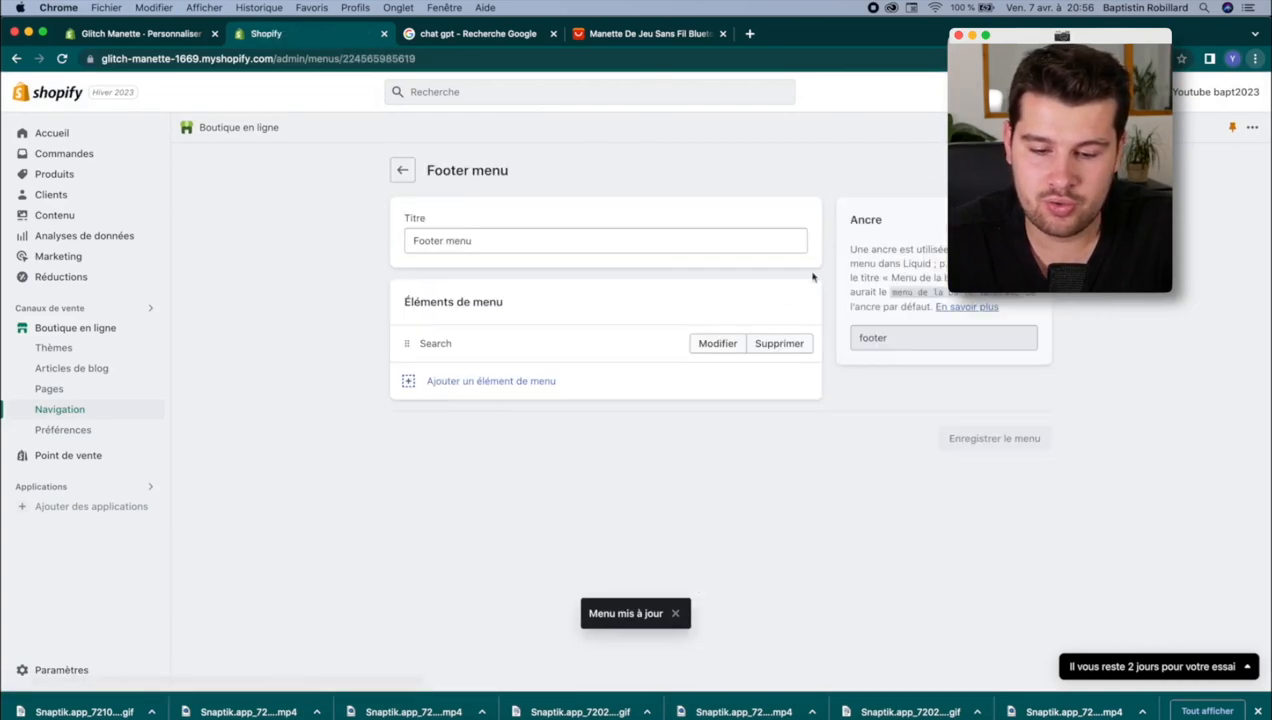
pyautogui.click(777, 343)
pyautogui.click(805, 428)
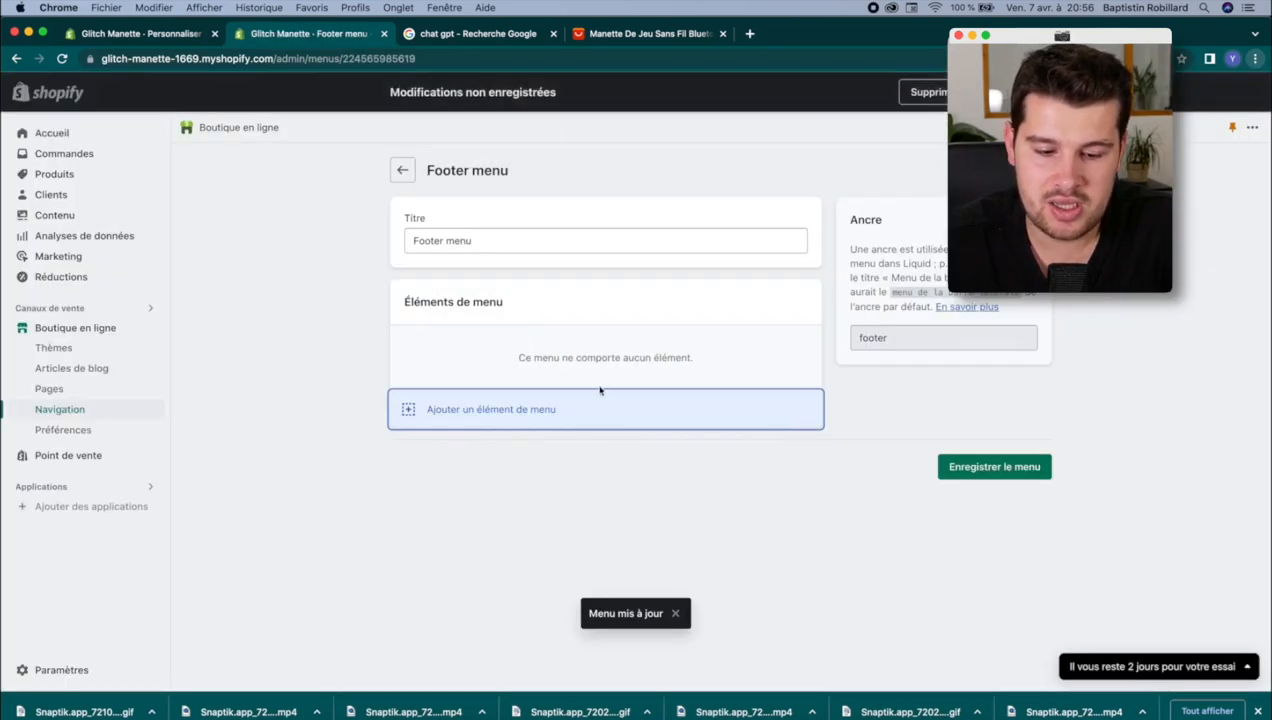
# Step: Add the policies Mentions légales, Politique de confidentialité and Conditions générales de vente as items of the footer menu
pyautogui.click(566, 415)
pyautogui.click(1112, 247)
pyautogui.click(1090, 477)
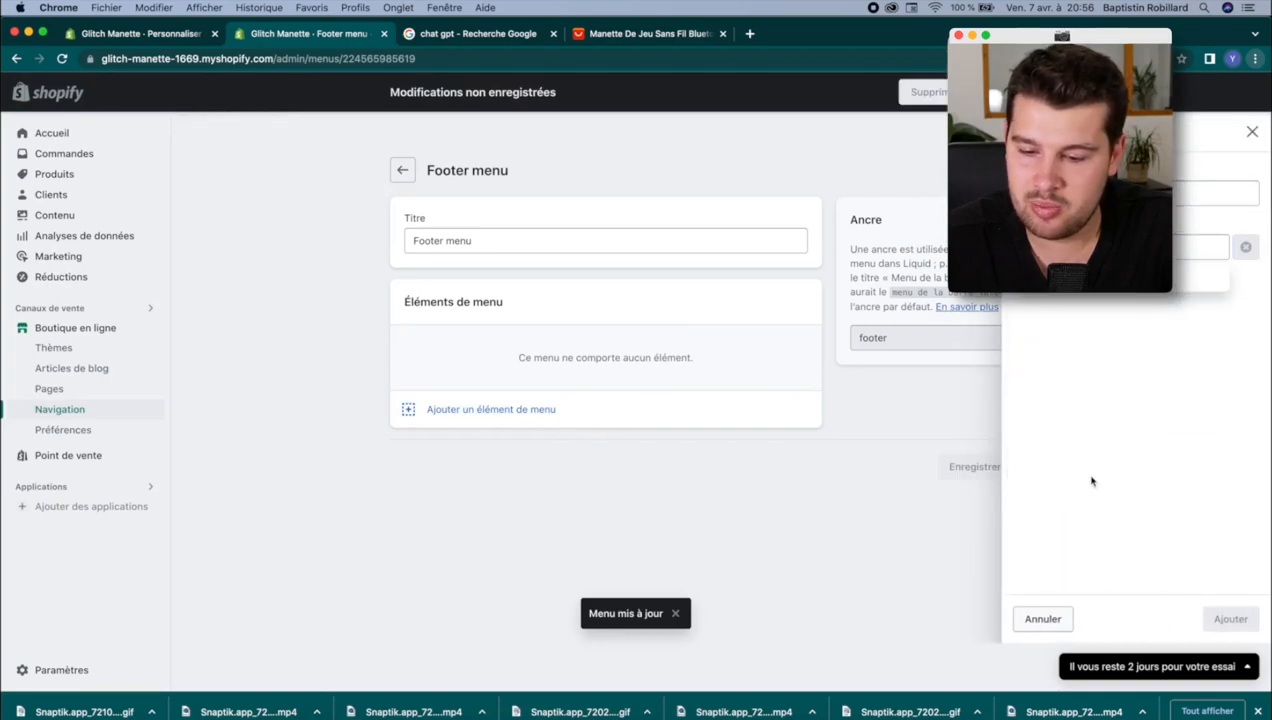
pyautogui.click(1052, 307)
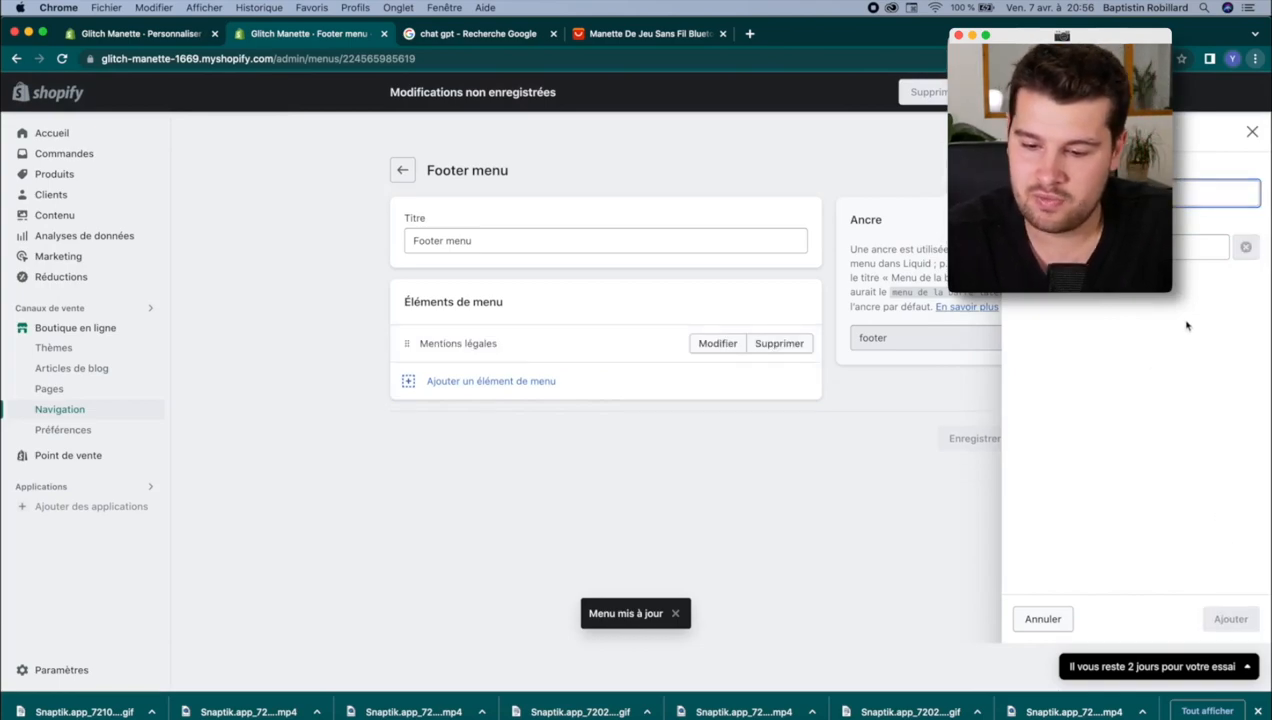
pyautogui.click(1158, 247)
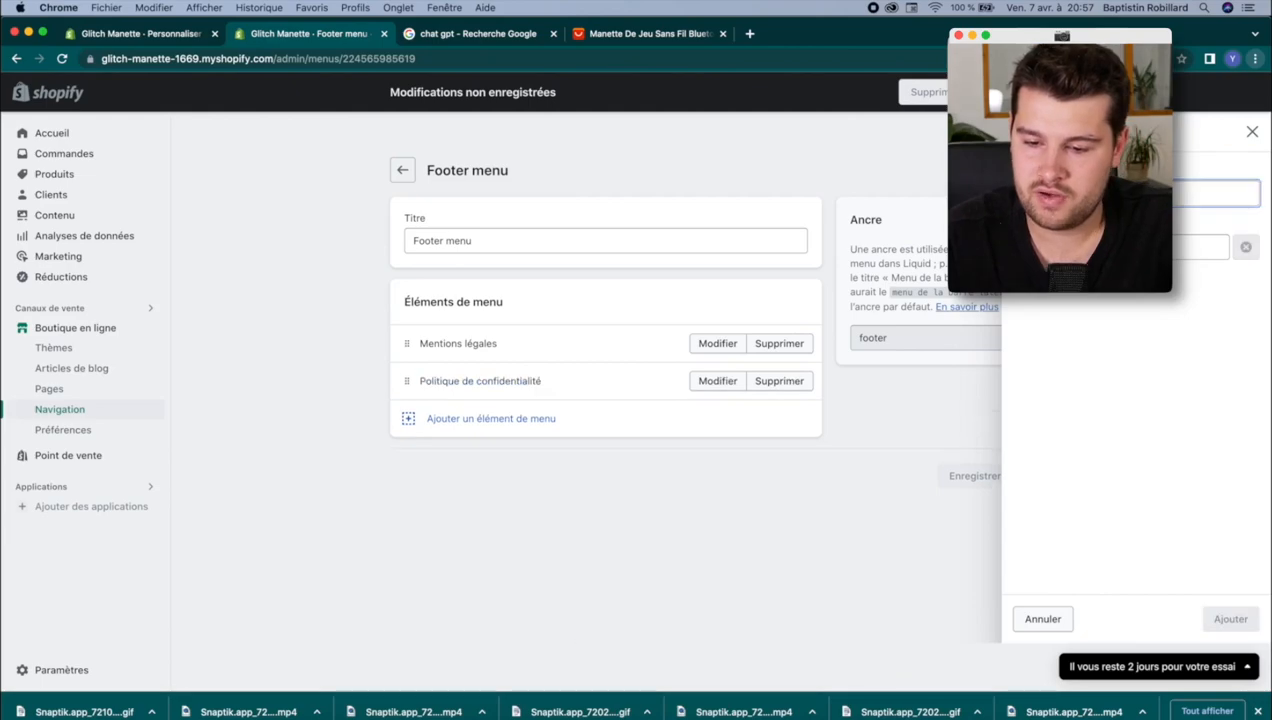
pyautogui.click(1190, 247)
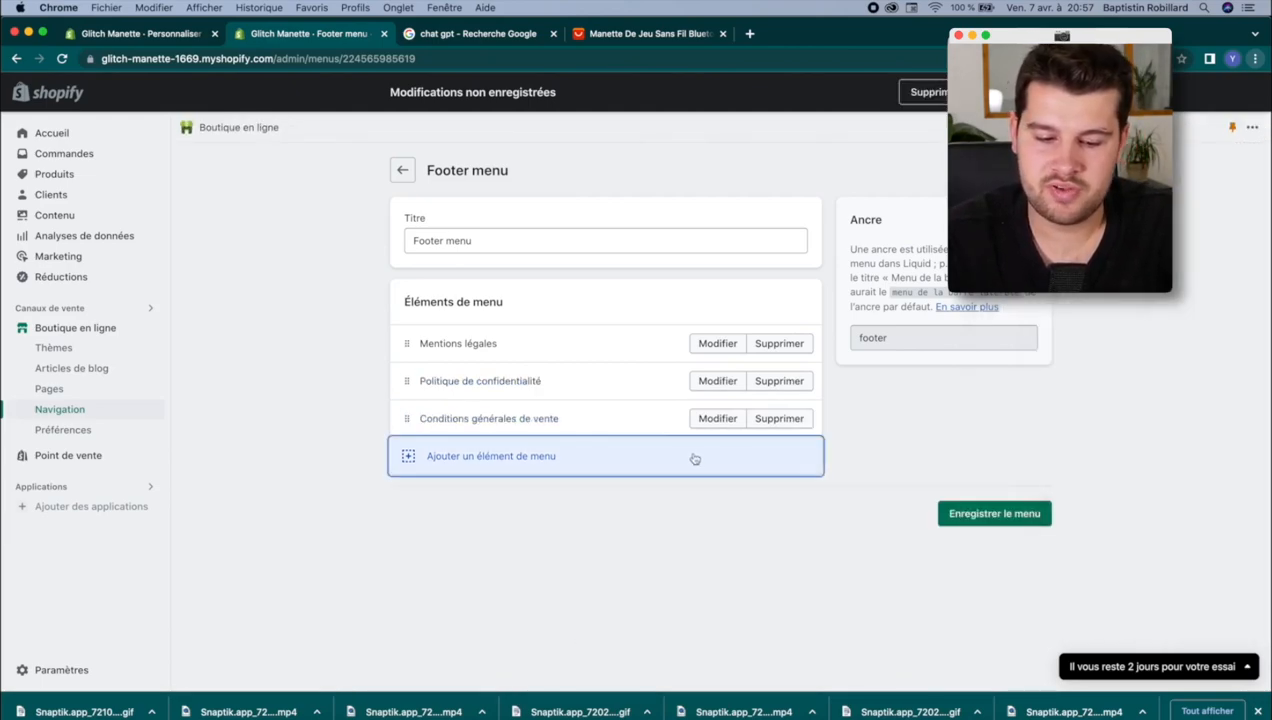
# Step: Add a Contact item to the footer menu and save the menu
pyautogui.click(690, 457)
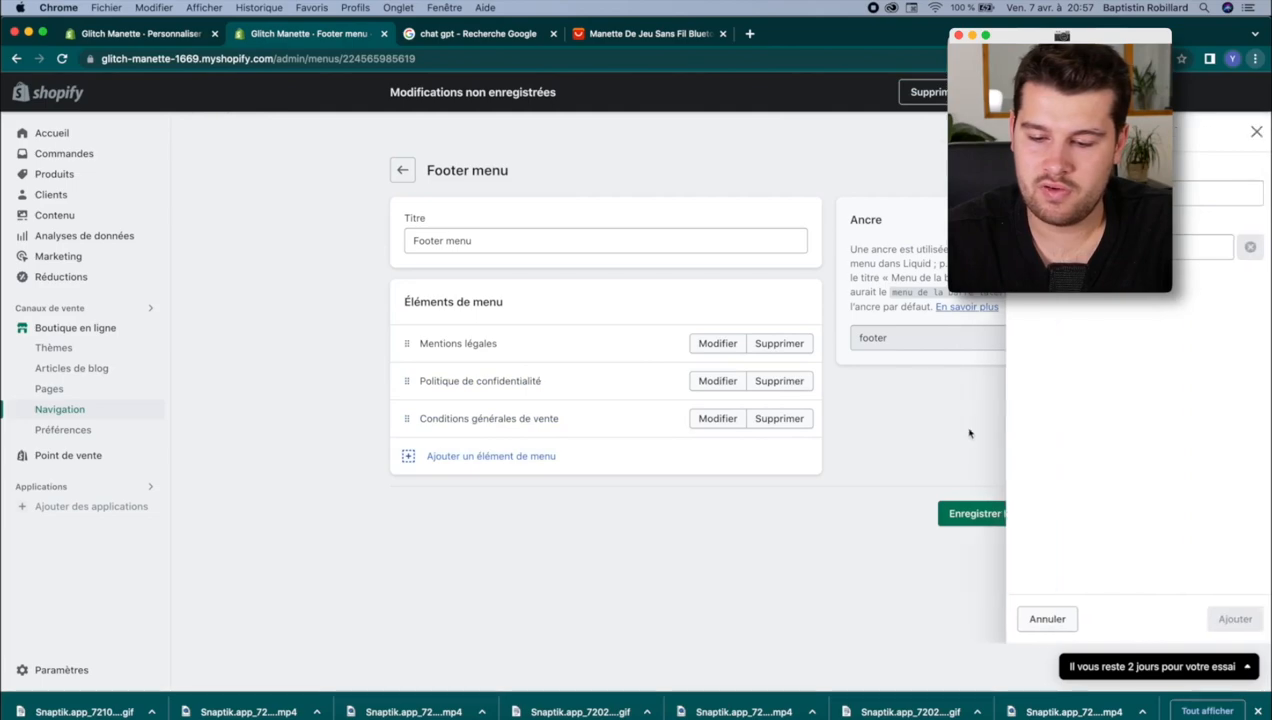
pyautogui.click(1100, 247)
pyautogui.click(1064, 389)
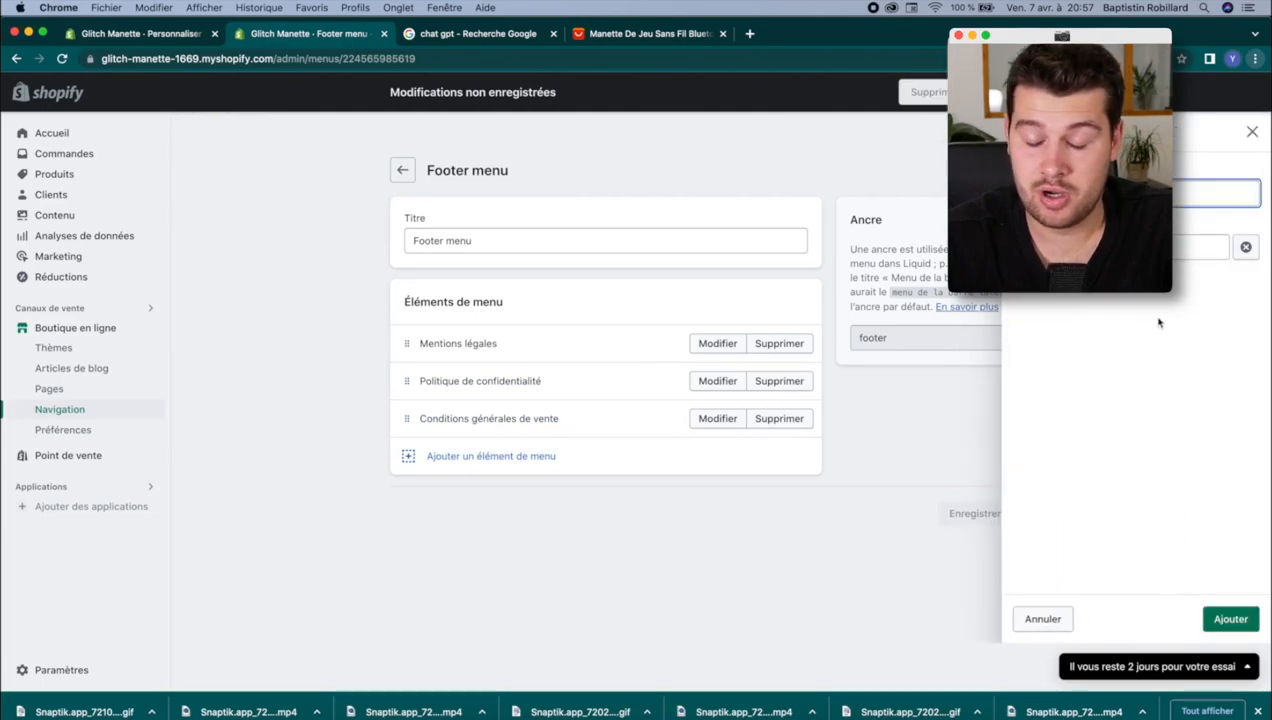
pyautogui.click(1231, 619)
pyautogui.click(994, 551)
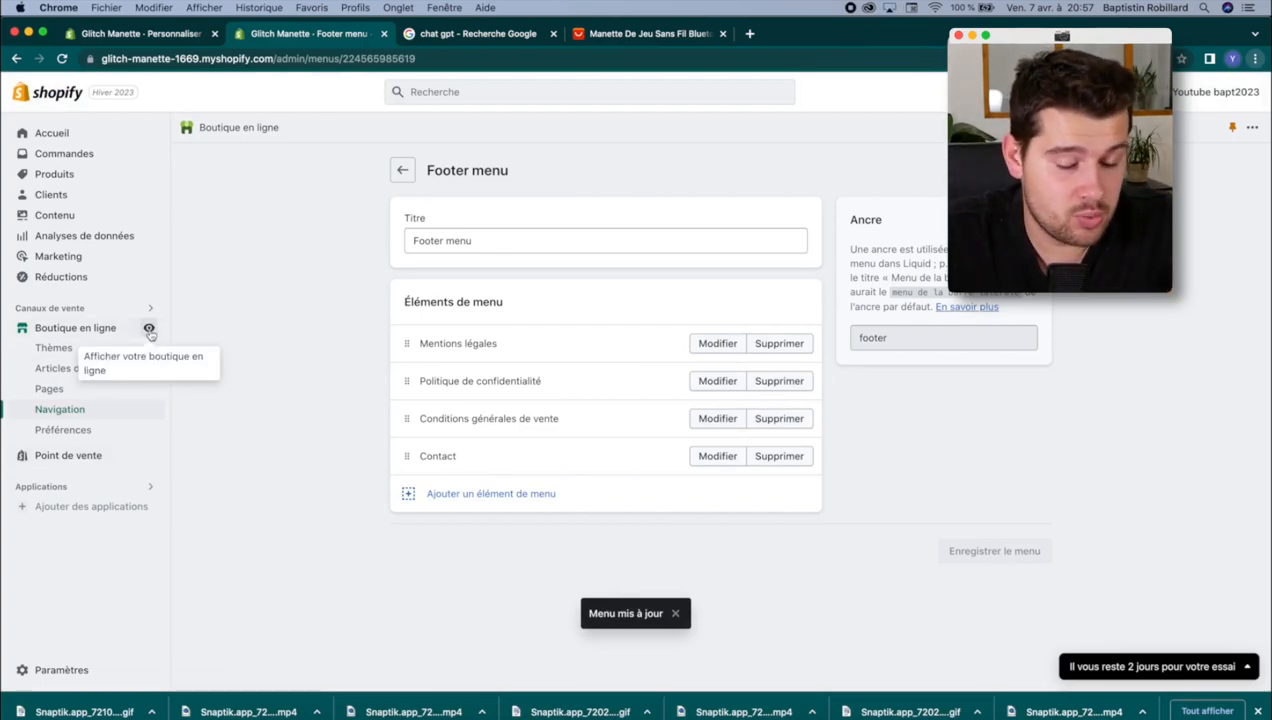
# Step: View the live online store in the browser's mobile device emulation and check its navigation menu
pyautogui.click(148, 328)
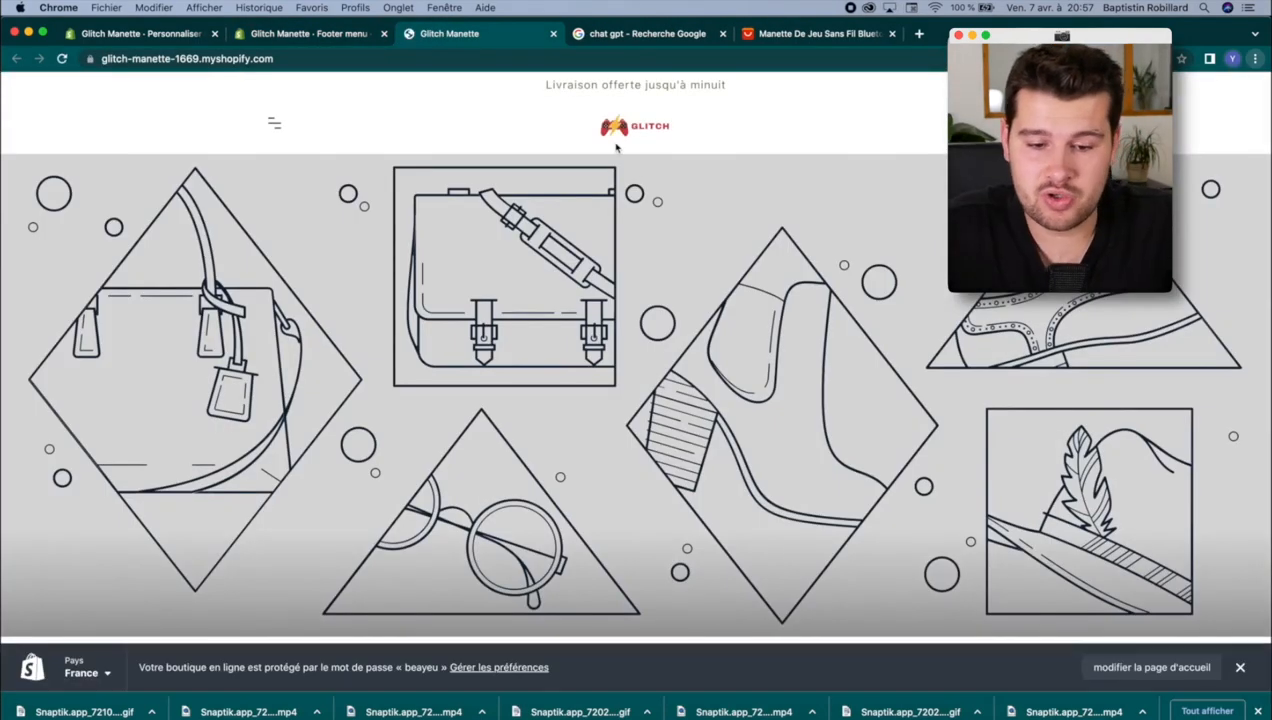
pyautogui.rightClick(617, 148)
pyautogui.click(660, 318)
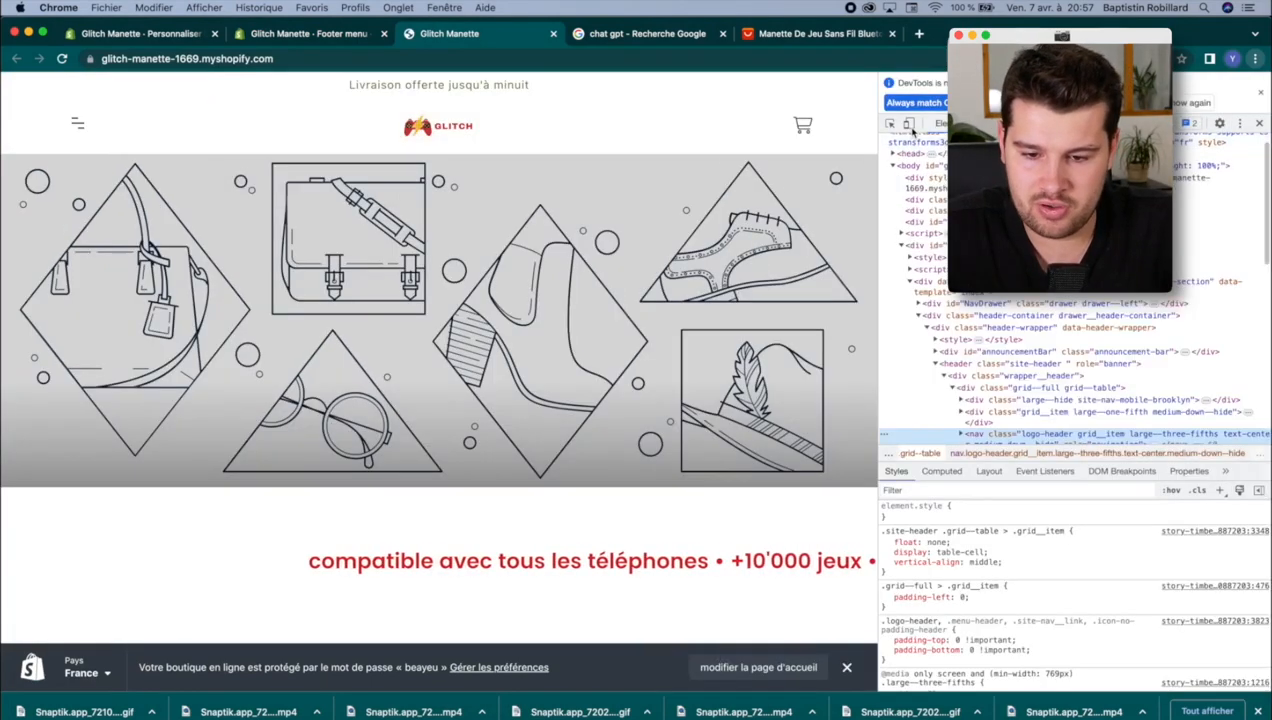
pyautogui.click(909, 124)
pyautogui.click(314, 164)
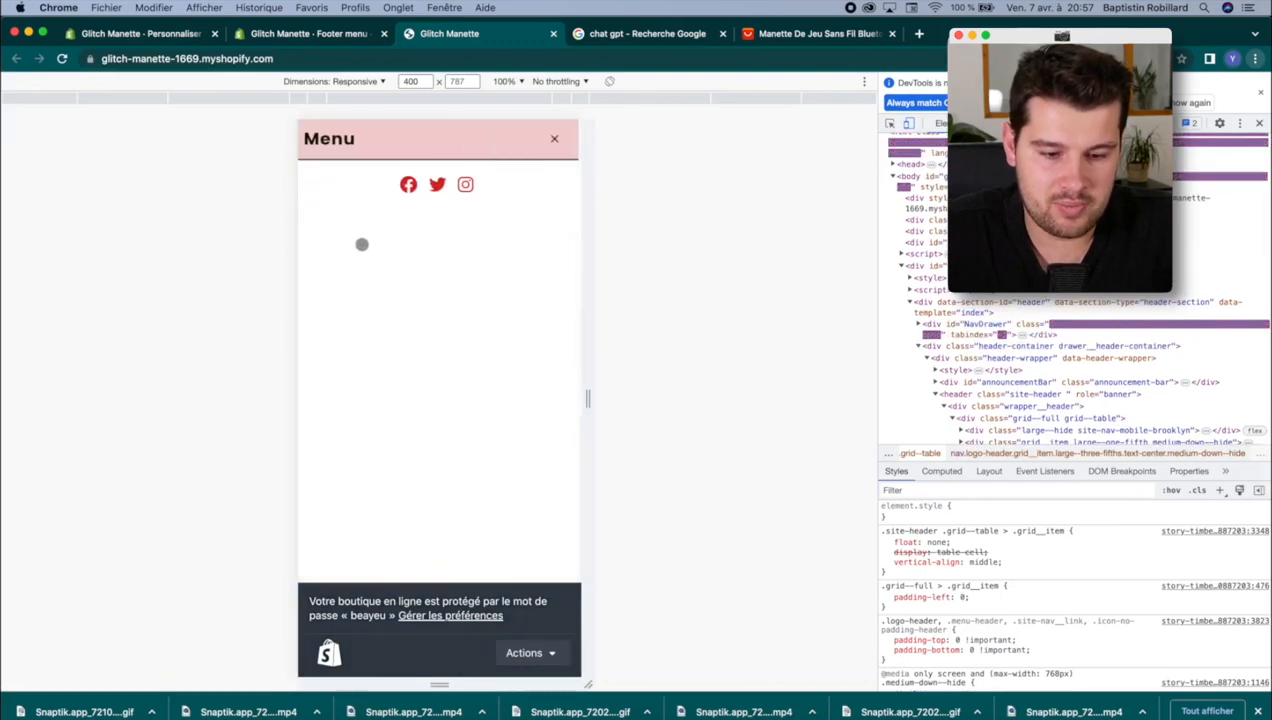
pyautogui.click(566, 134)
# Step: Reopen the theme editor, assign Main menu to the header's Menu section and save the change
pyautogui.click(310, 33)
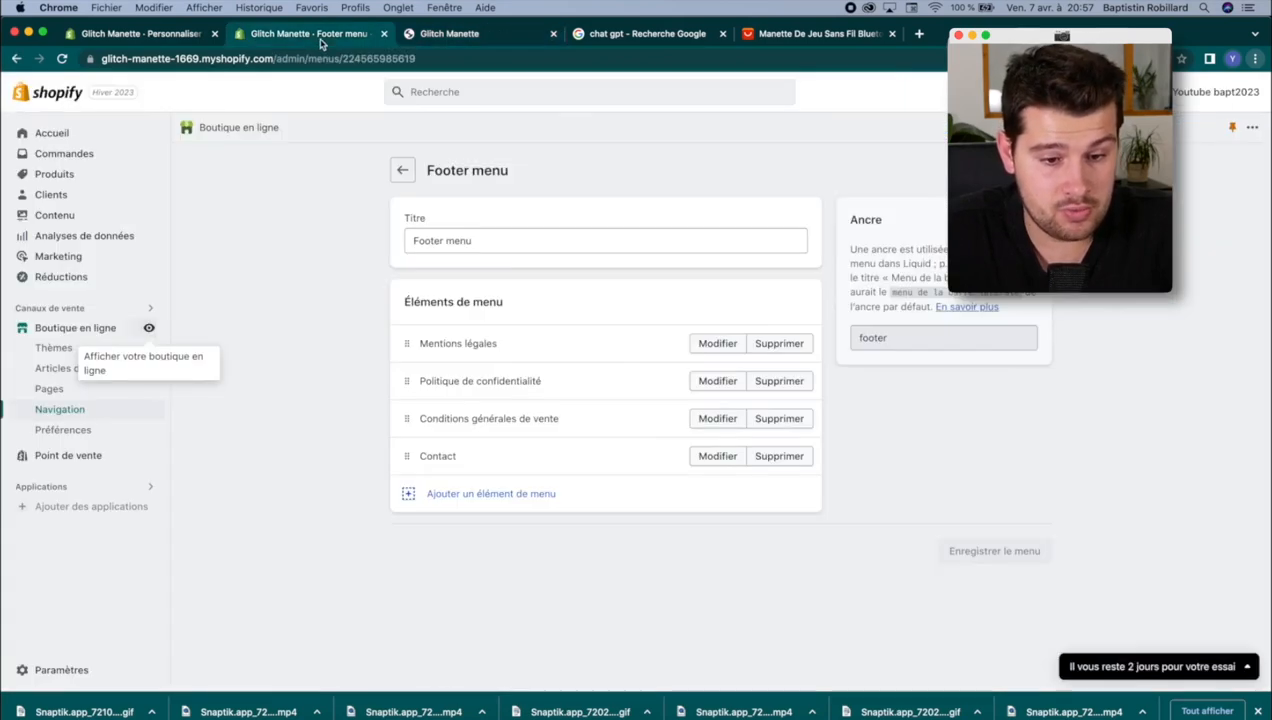
pyautogui.click(55, 347)
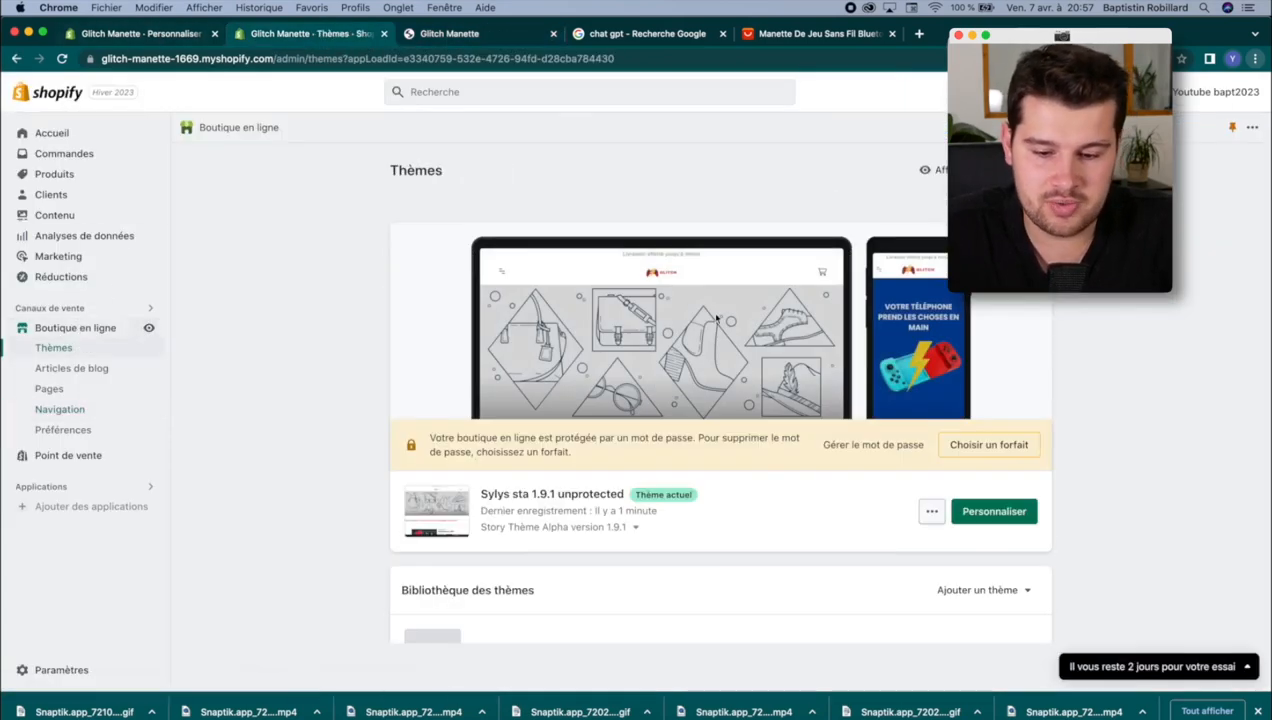
pyautogui.click(992, 511)
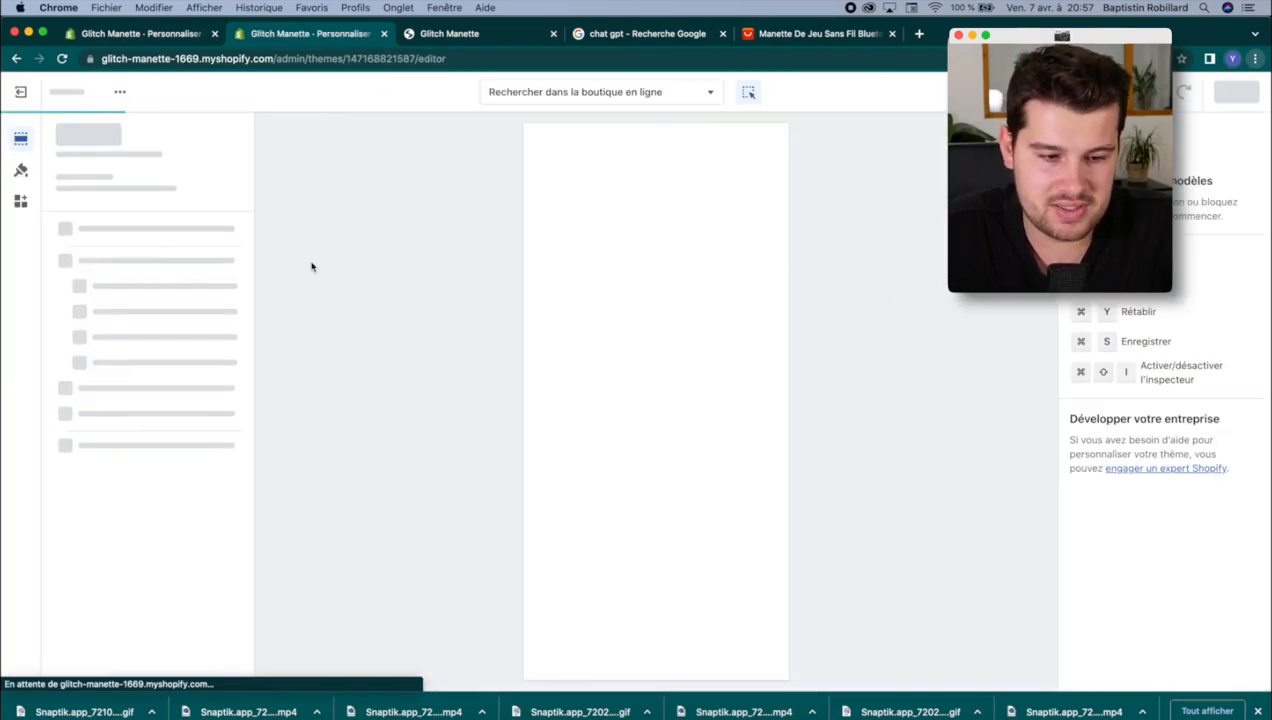
pyautogui.click(116, 179)
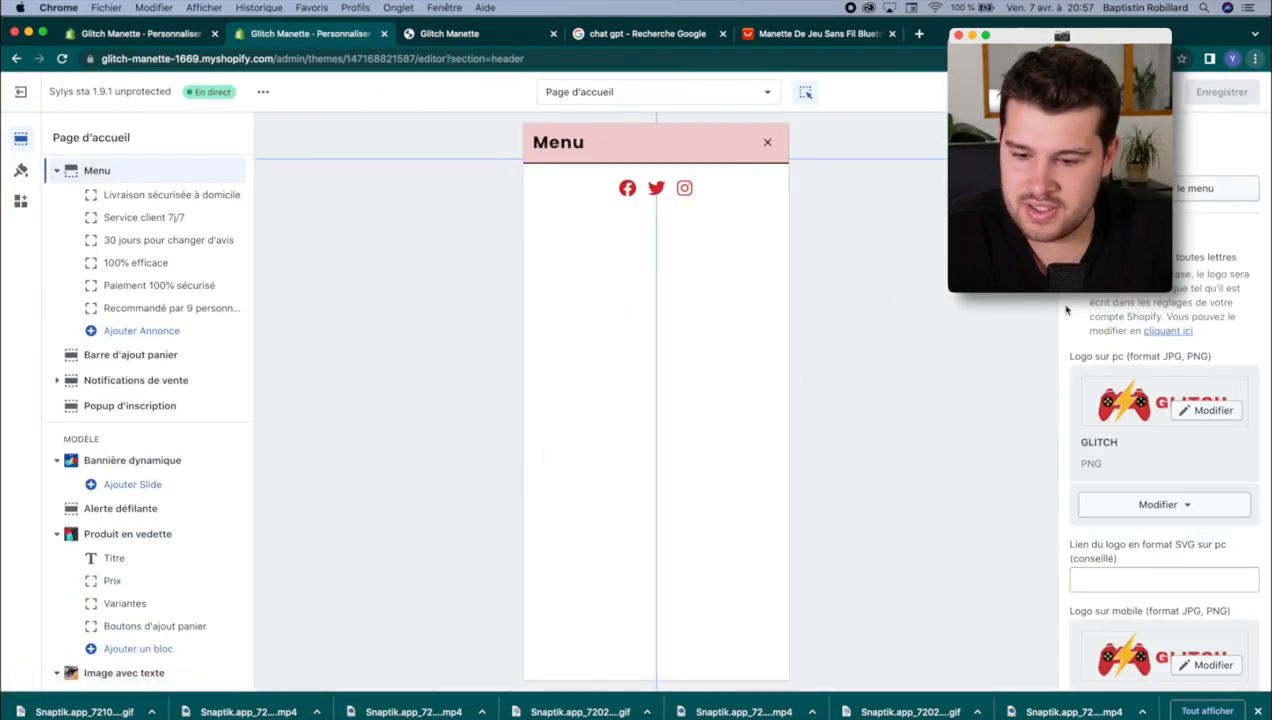
pyautogui.click(1178, 196)
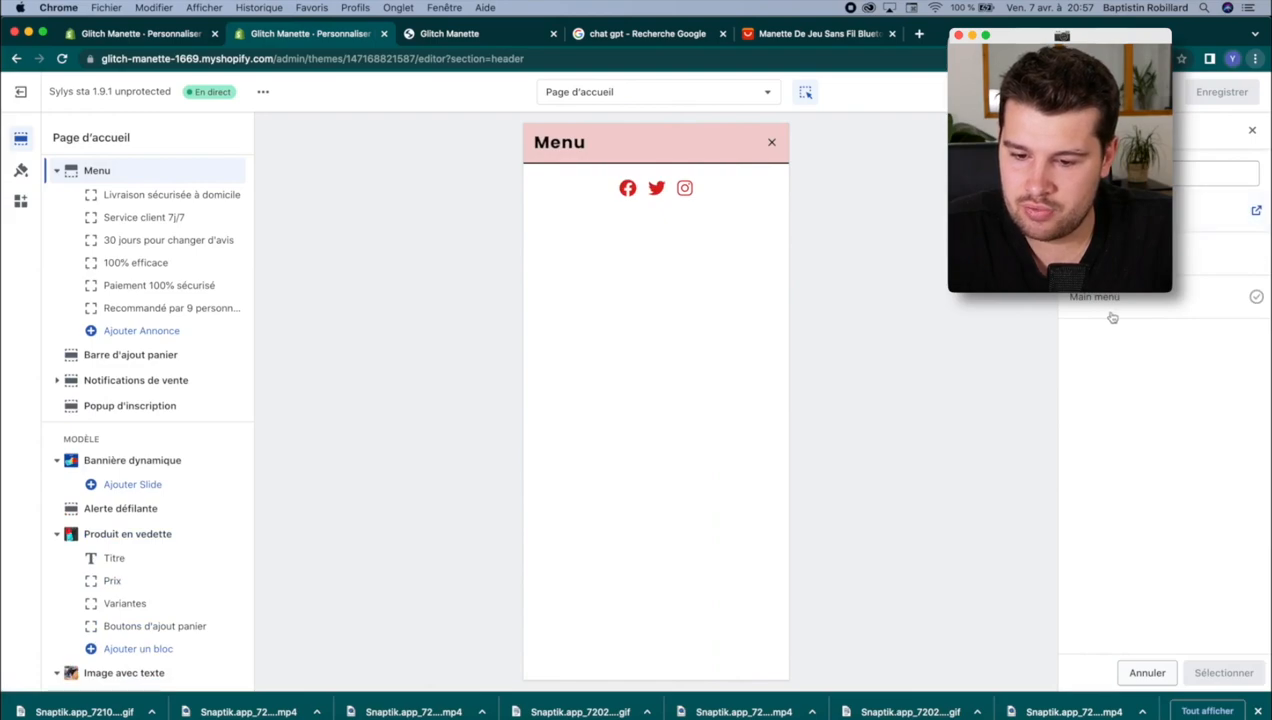
pyautogui.click(1112, 315)
pyautogui.click(1213, 673)
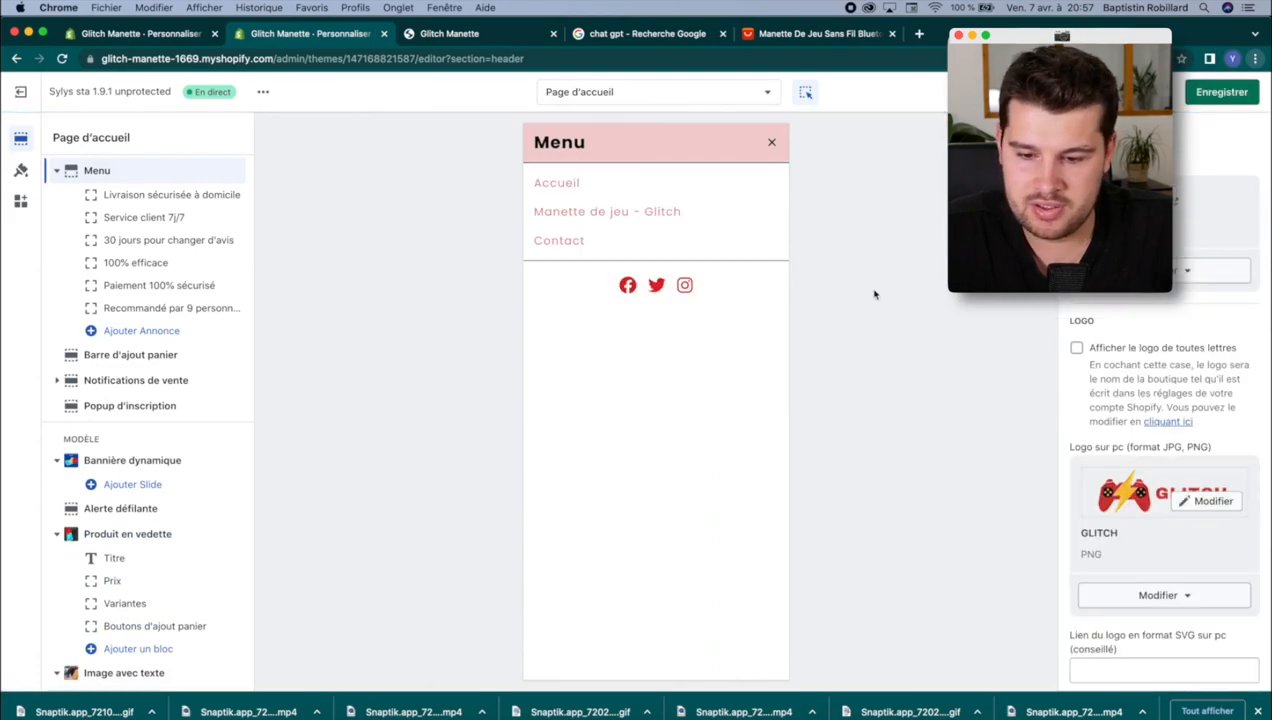
pyautogui.click(1225, 93)
# Step: Set the title of the home page footer's menu block to Menu and save the changes
pyautogui.scroll(-10, 125, 561)
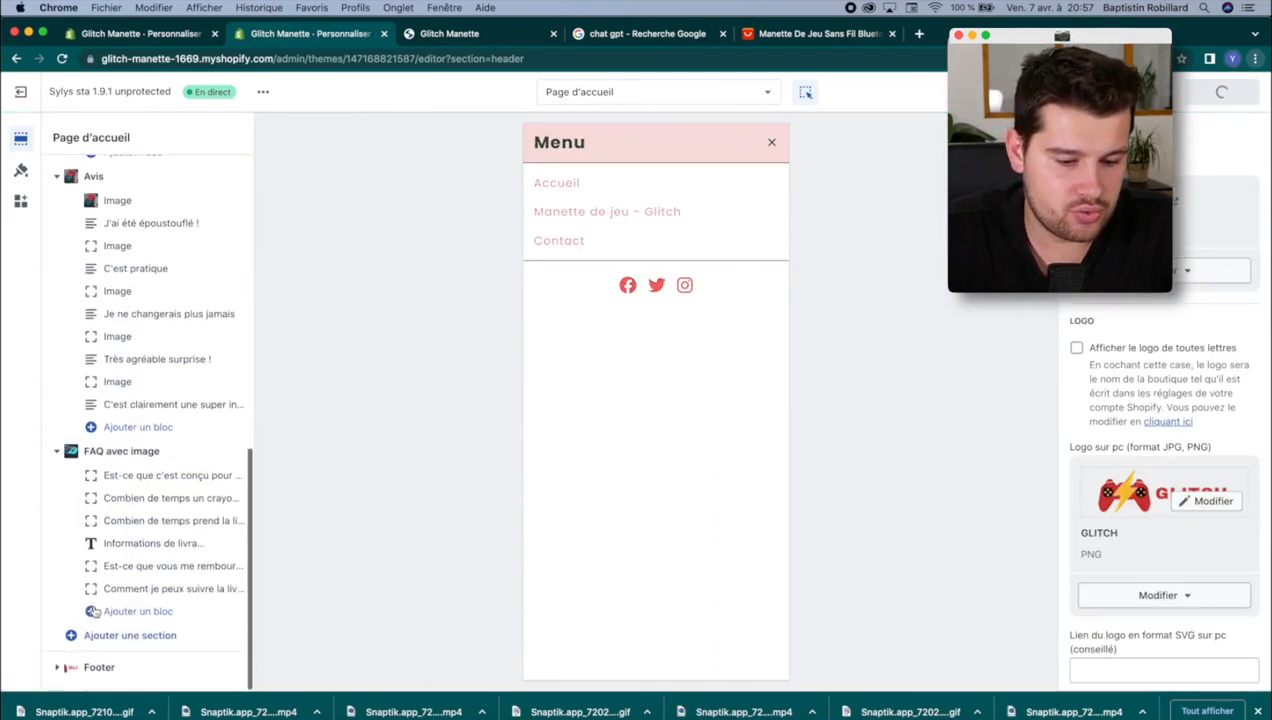
pyautogui.click(88, 668)
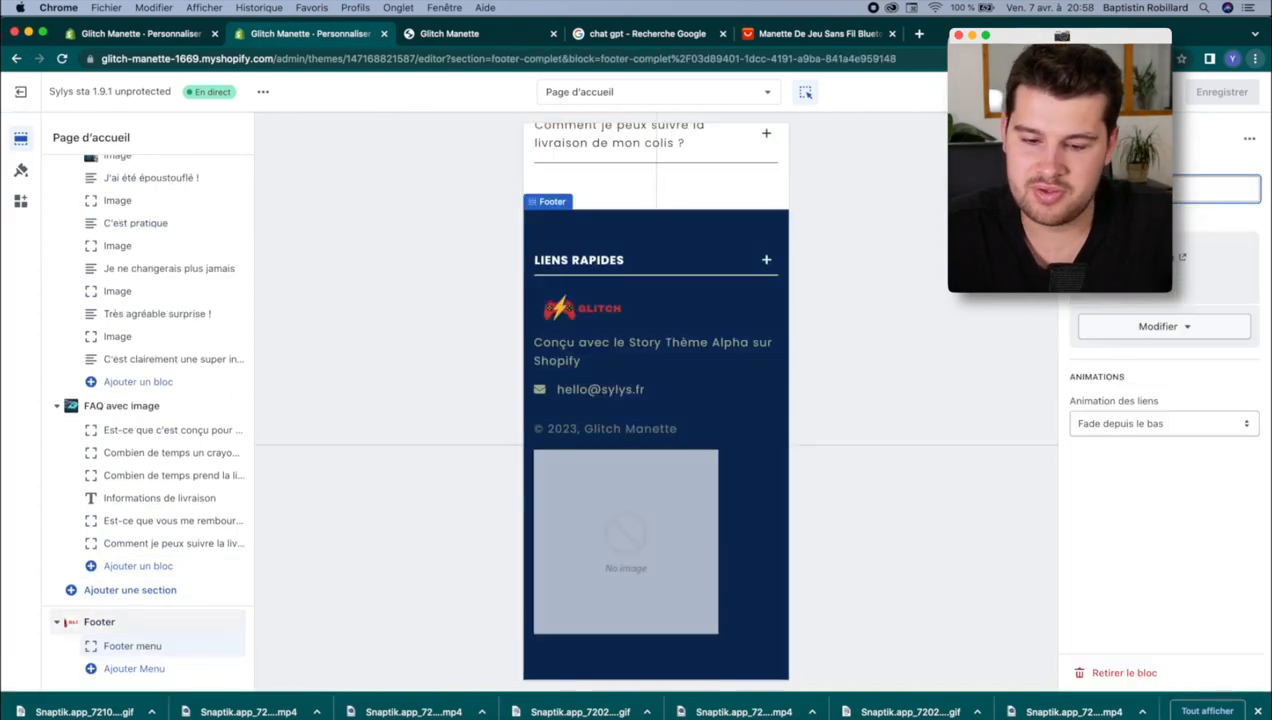
pyautogui.click(1167, 327)
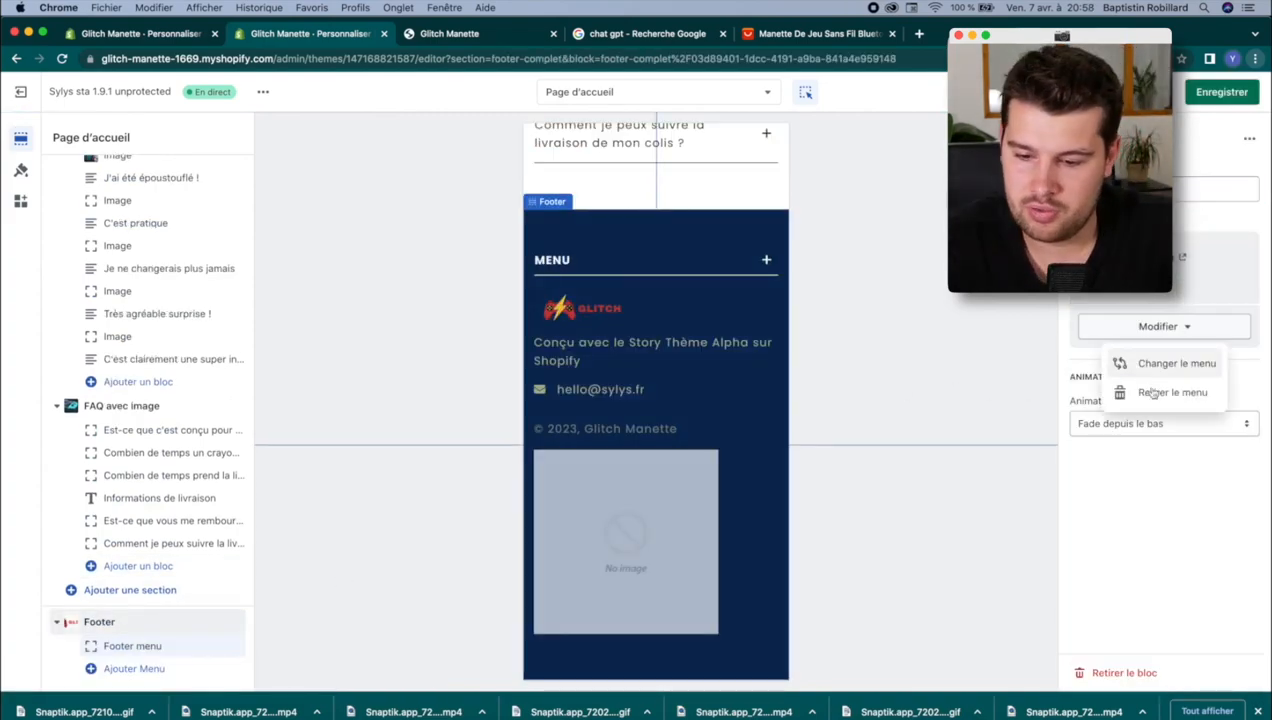
pyautogui.click(1162, 493)
pyautogui.click(1221, 98)
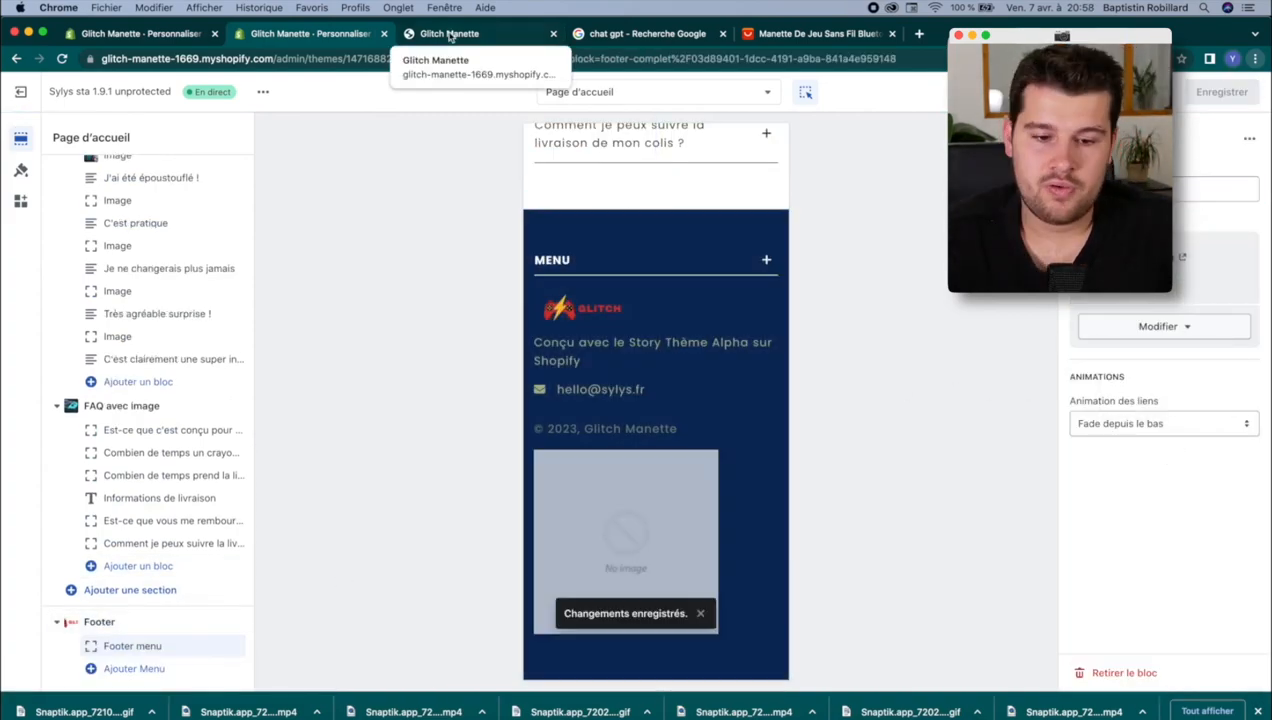
# Step: Switch to the live store in mobile emulation and review the whole home page, from the hero banner to the footer menu
pyautogui.click(449, 34)
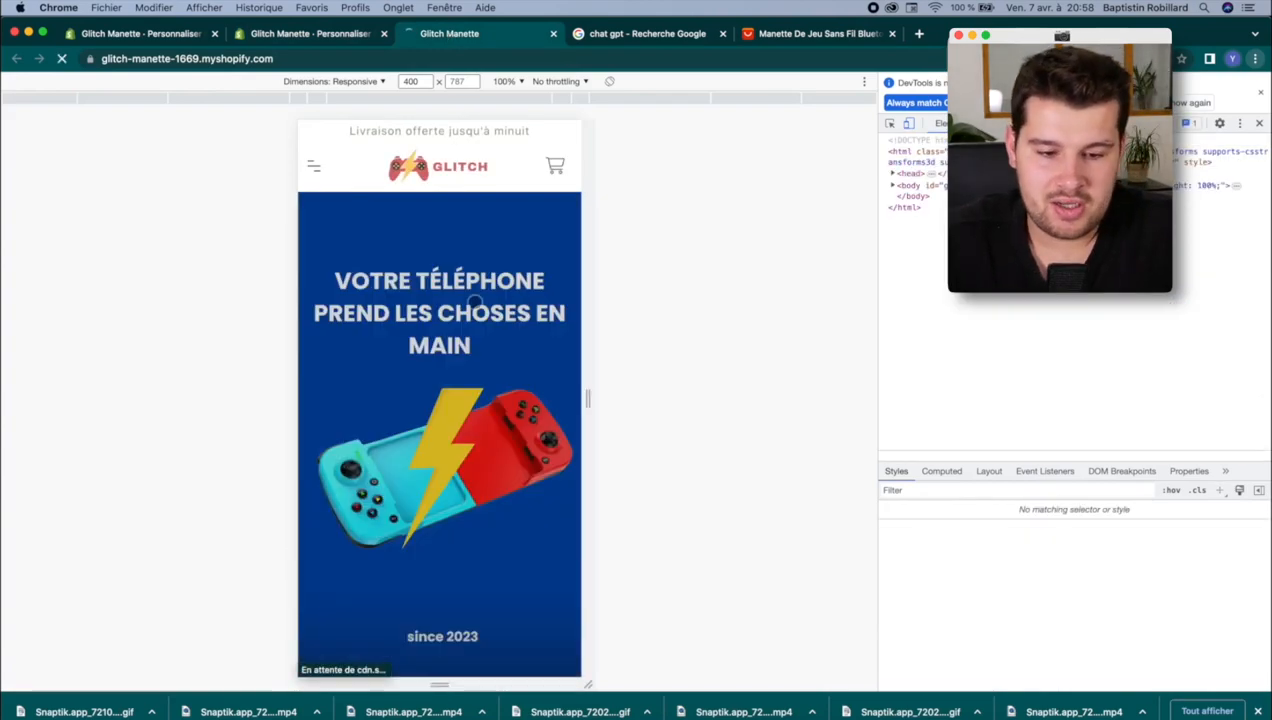
pyautogui.scroll(-3, 423, 355)
pyautogui.scroll(-10, 423, 355)
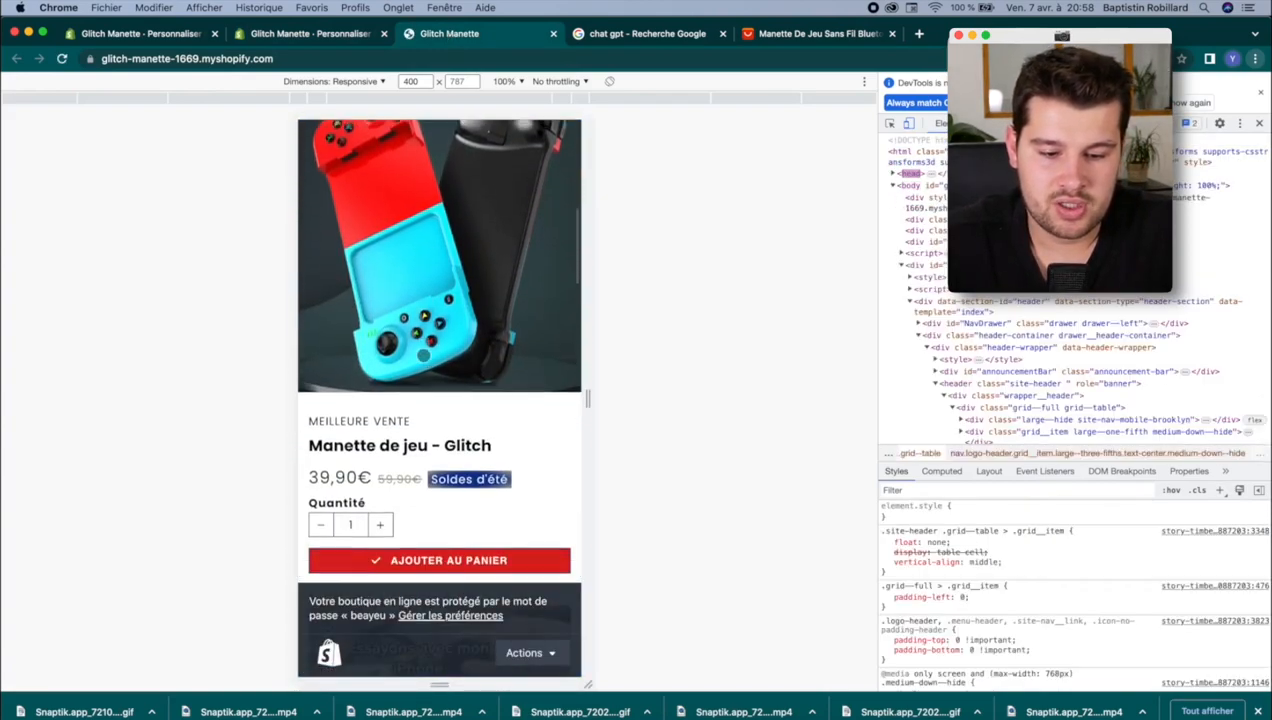
pyautogui.scroll(-10, 423, 355)
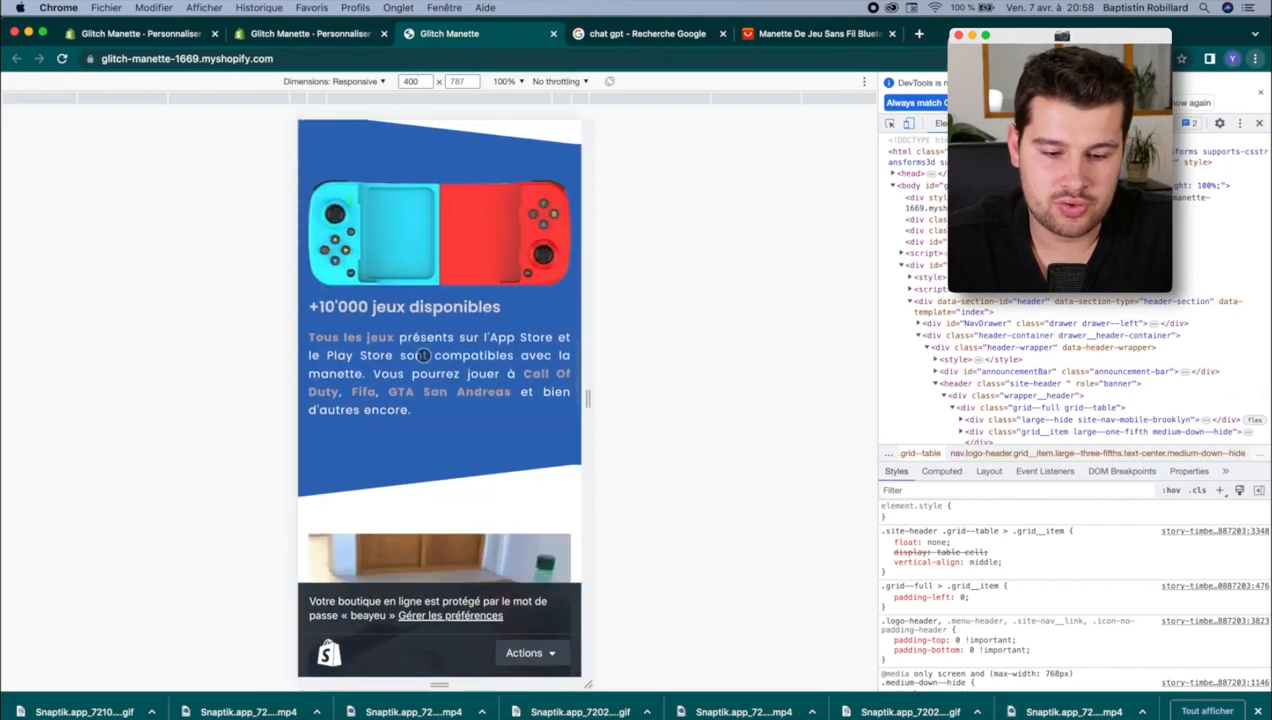
pyautogui.scroll(-15, 423, 355)
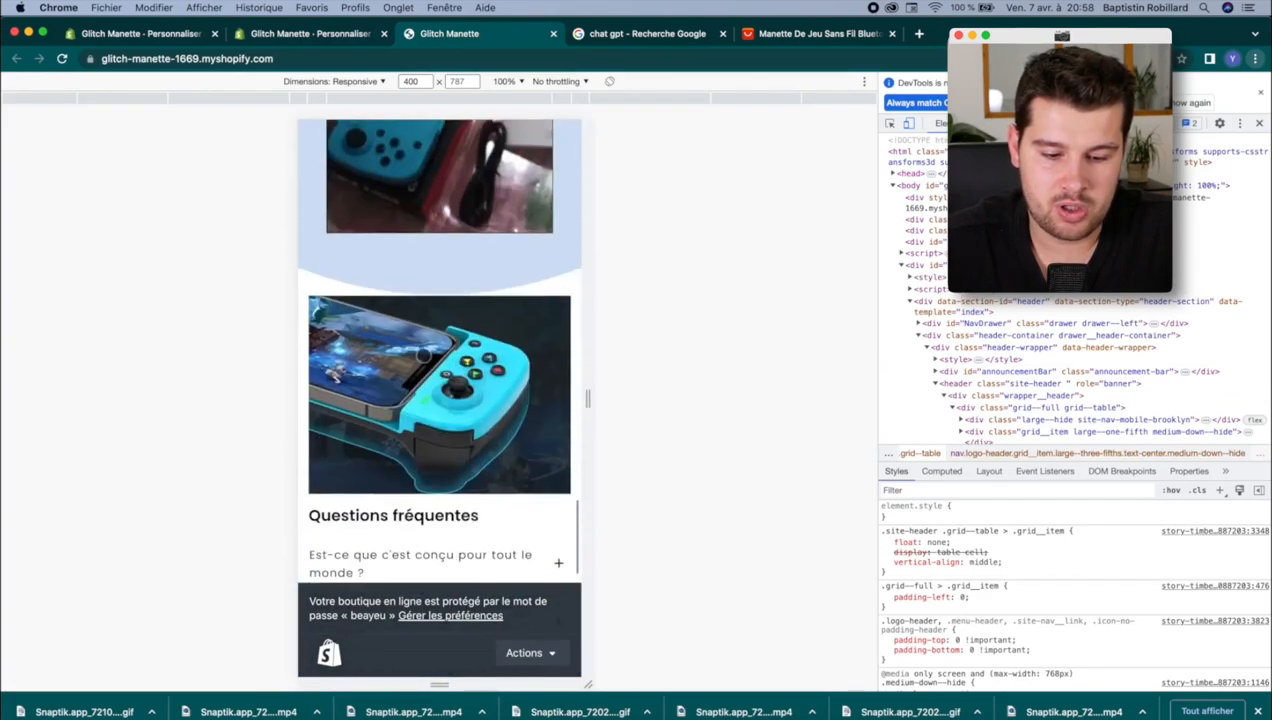
pyautogui.scroll(15, 423, 355)
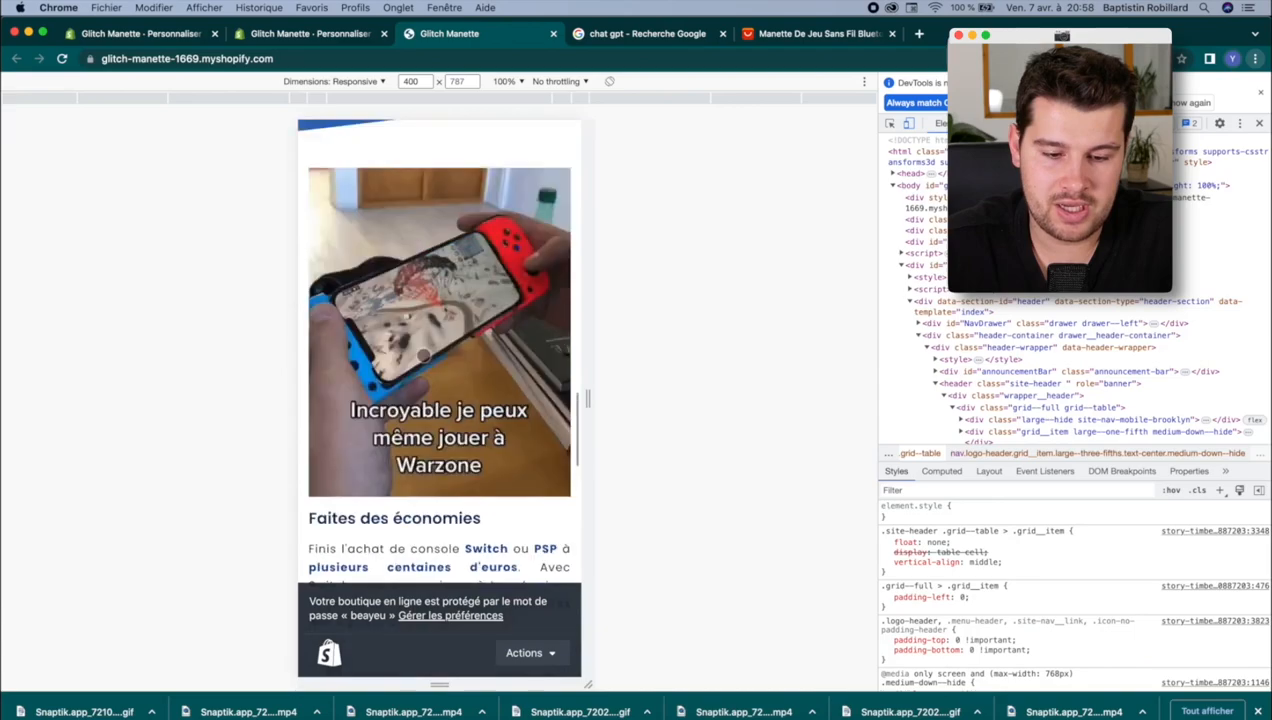
pyautogui.scroll(10, 423, 355)
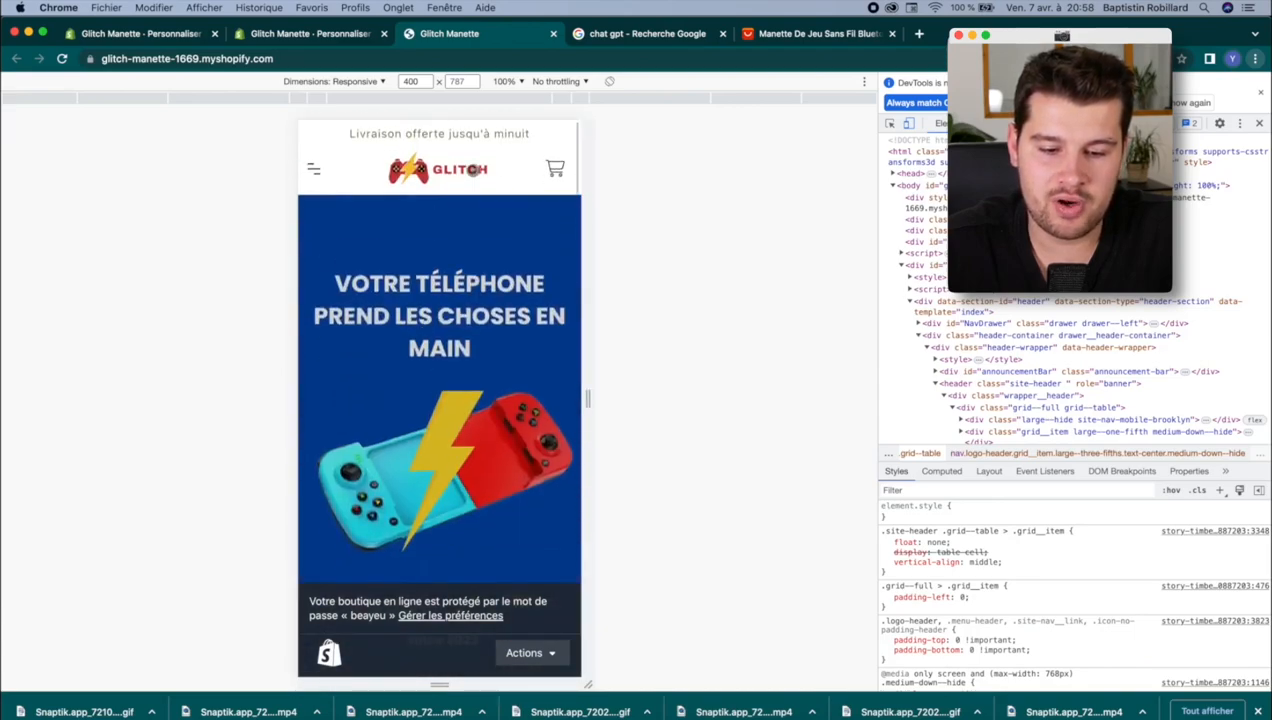
pyautogui.scroll(-5, 481, 399)
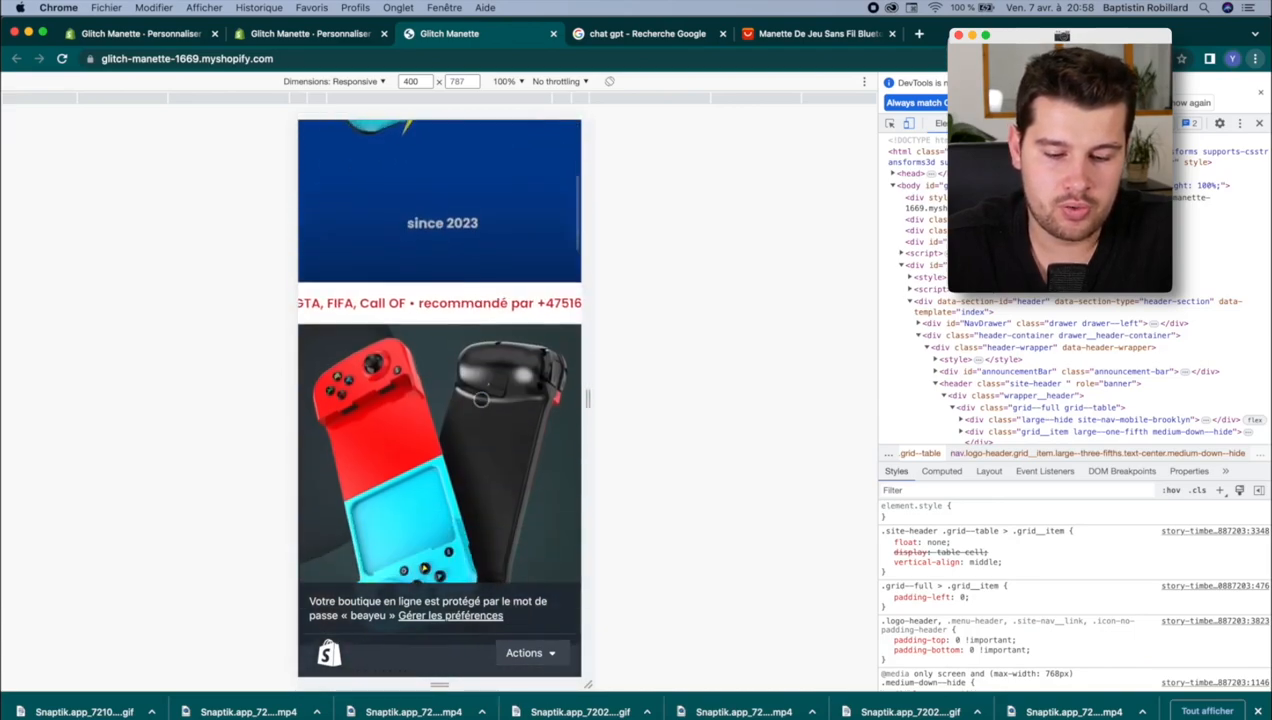
pyautogui.scroll(5, 421, 234)
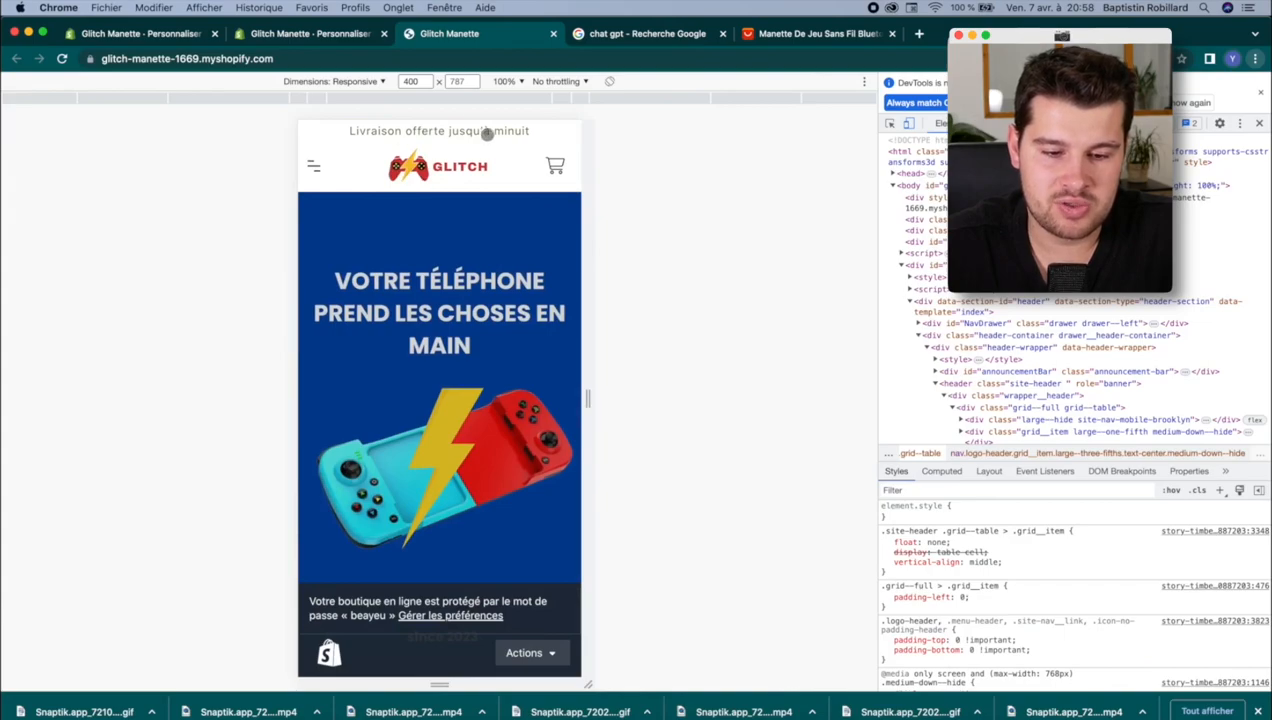
pyautogui.scroll(-20, 466, 400)
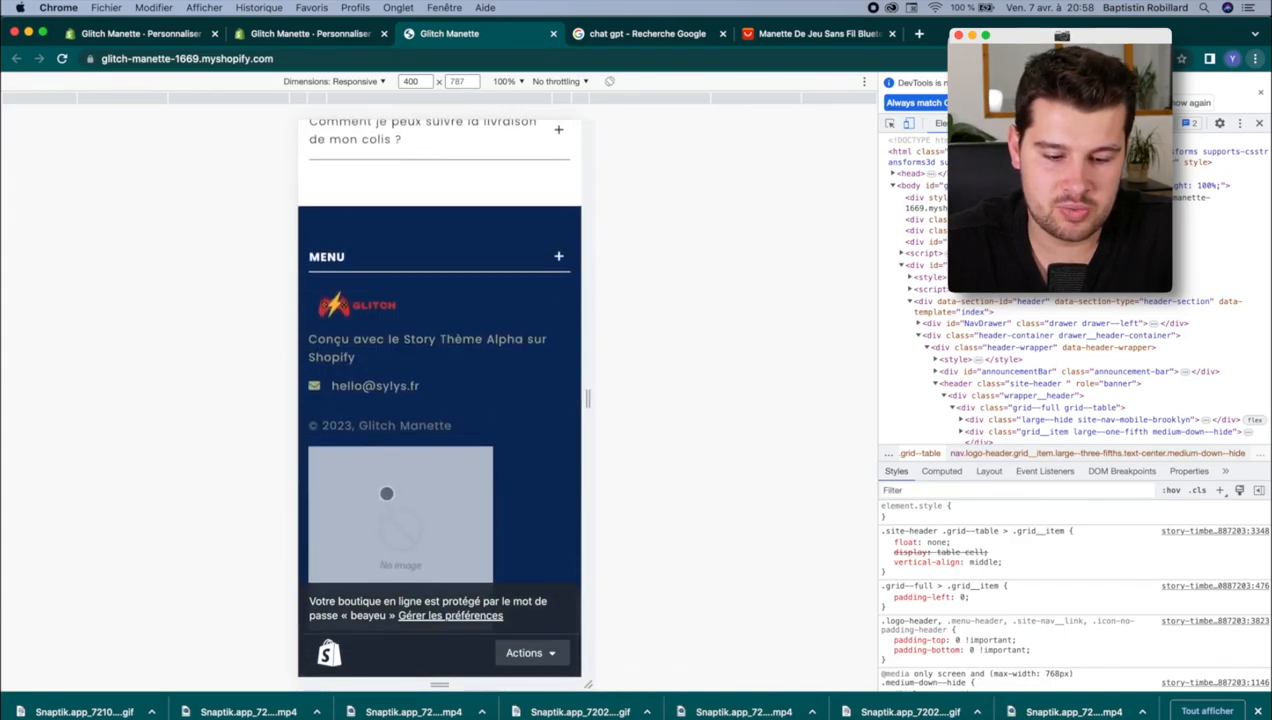
pyautogui.scroll(20, 482, 566)
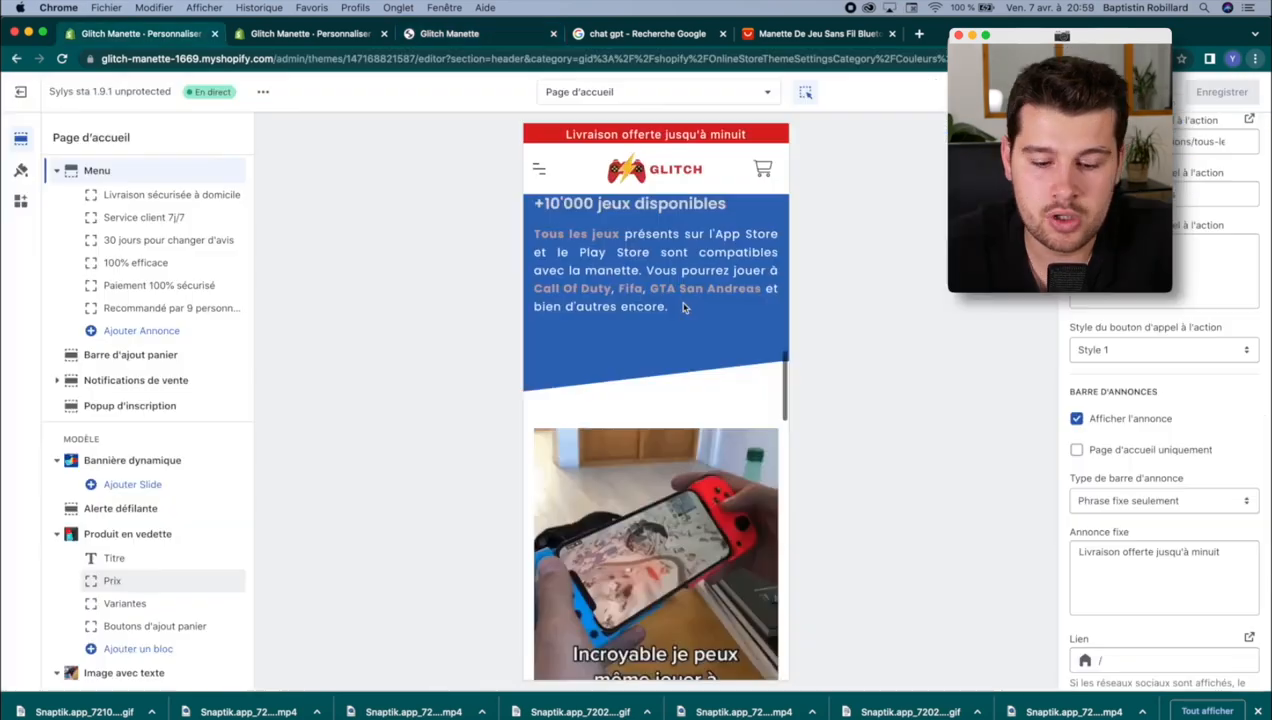
# Step: Review the home page preview in the theme editor through the reviews and FAQ, and check its mobile navigation menu
pyautogui.scroll(-3, 684, 307)
pyautogui.scroll(-10, 684, 307)
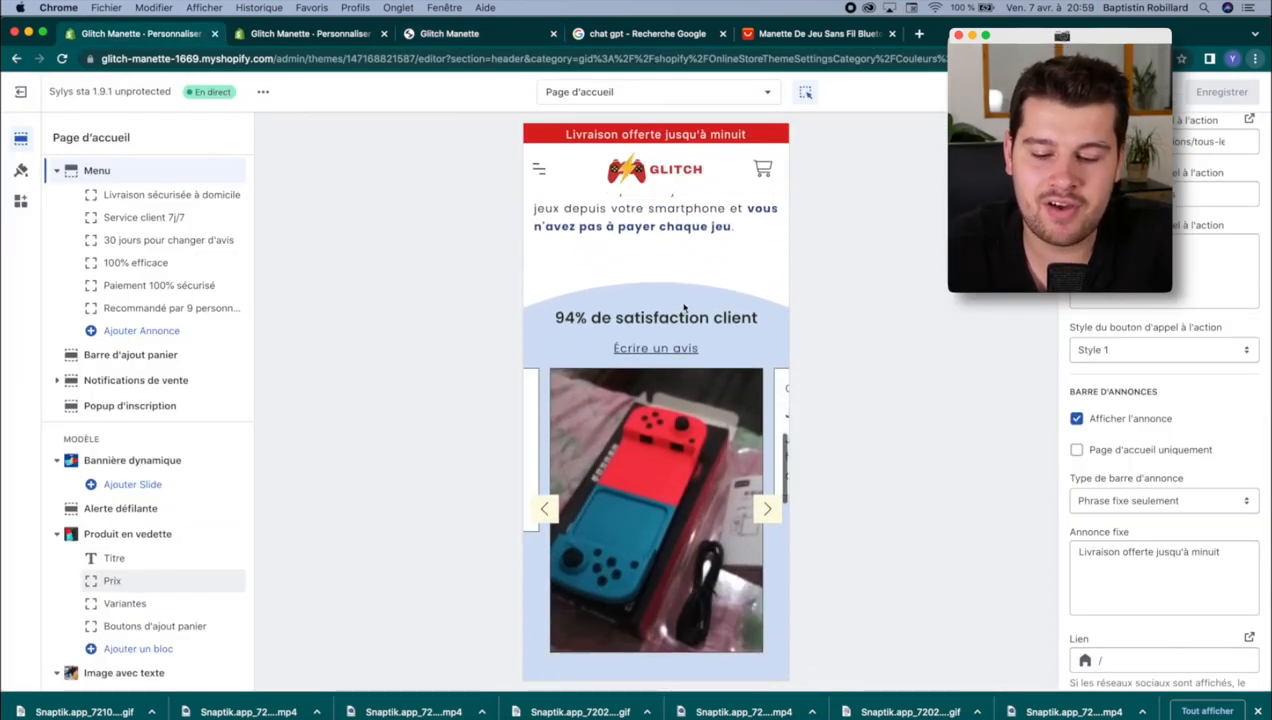
pyautogui.scroll(-3, 684, 307)
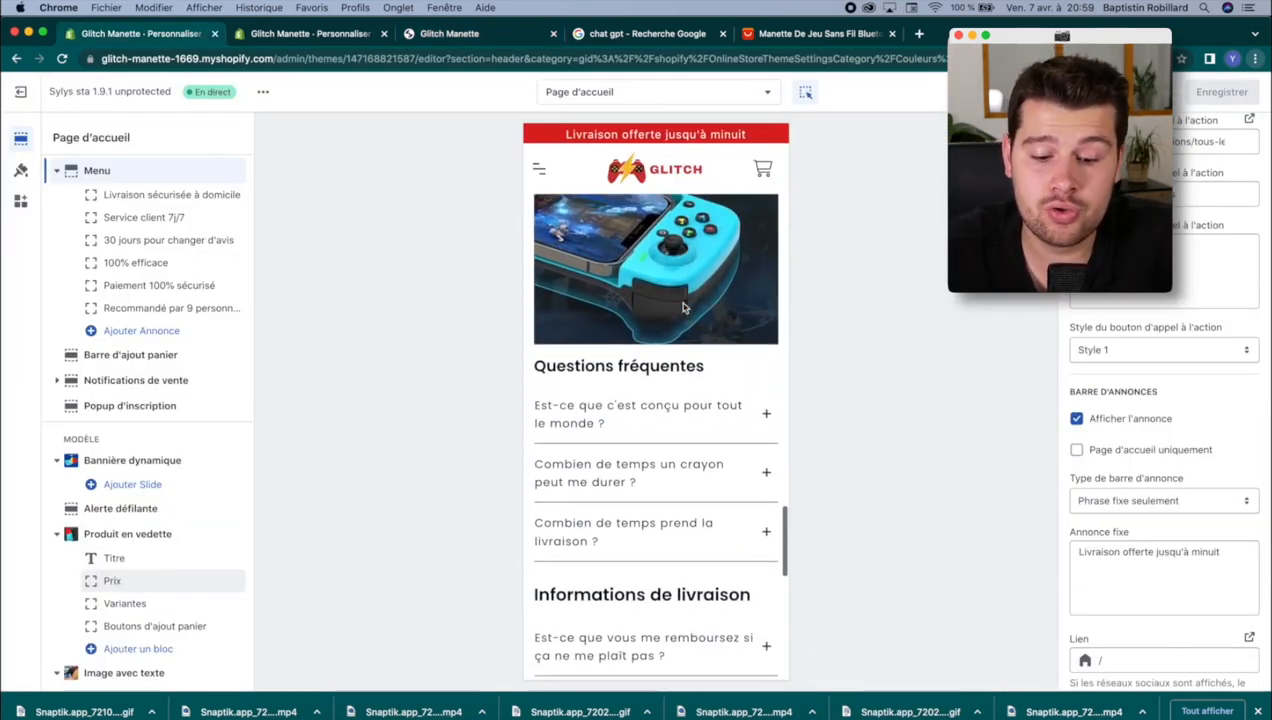
pyautogui.scroll(8, 684, 307)
pyautogui.scroll(10, 684, 307)
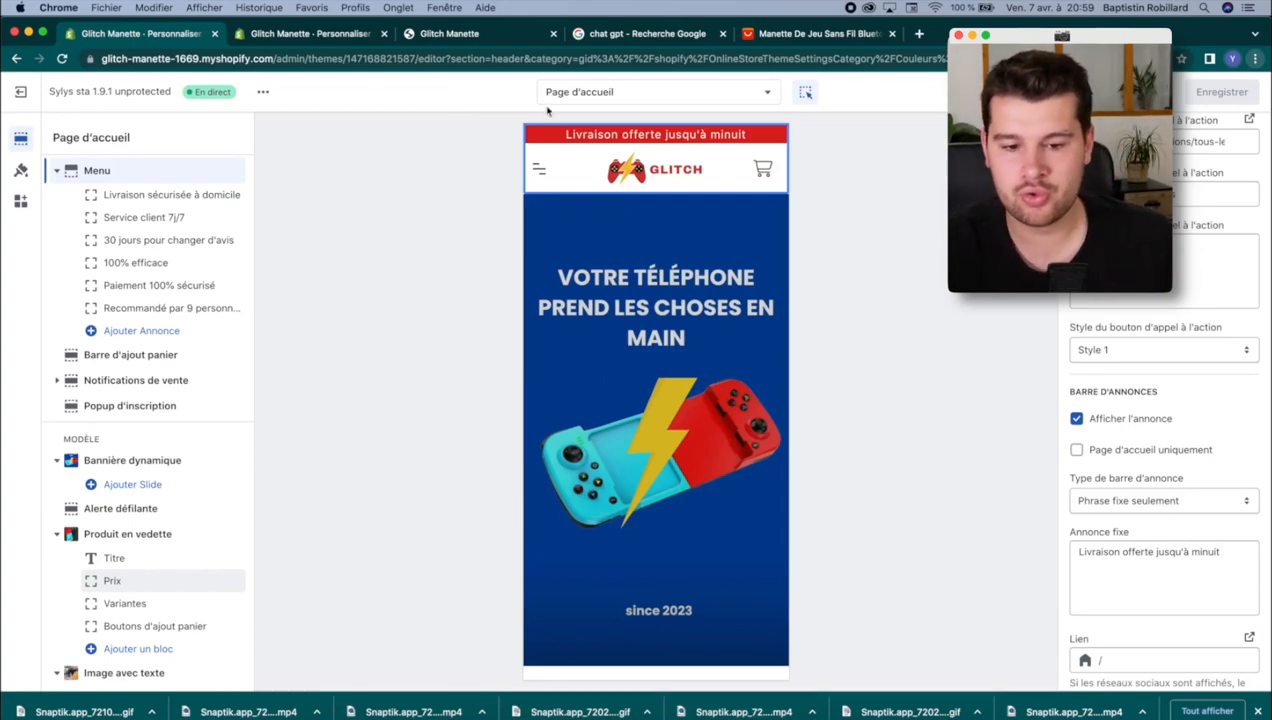
pyautogui.click(543, 169)
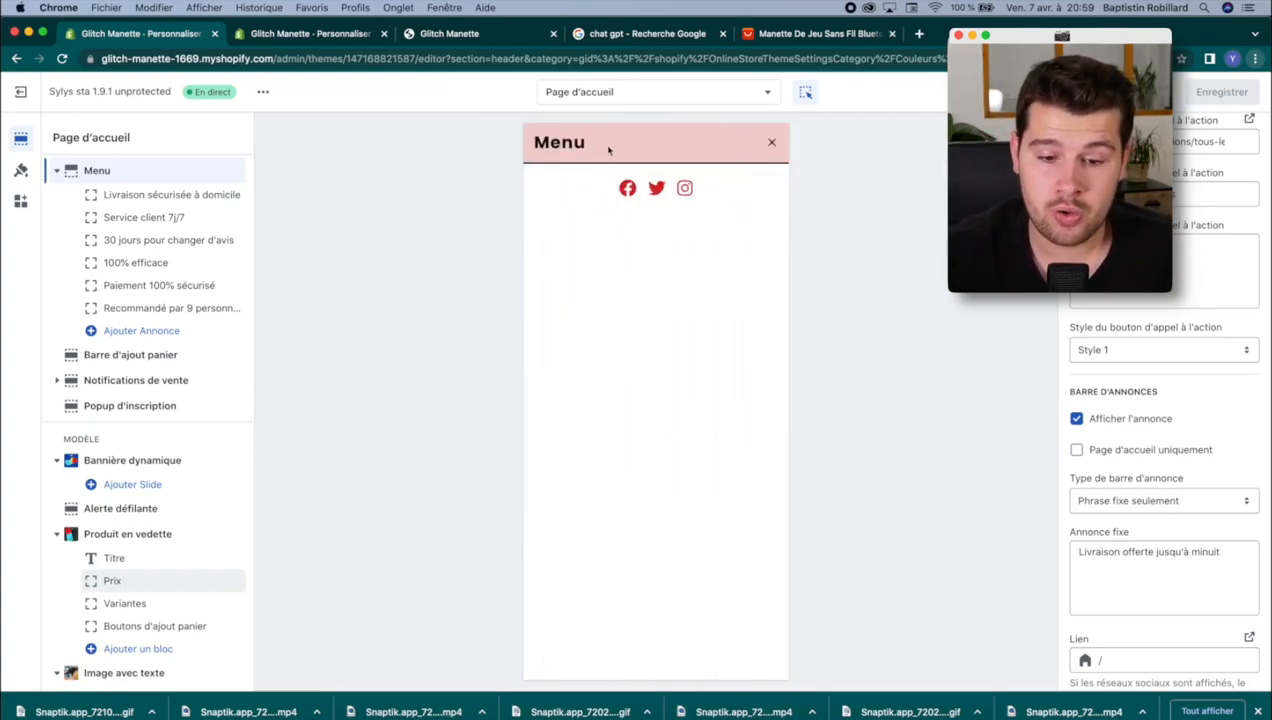
pyautogui.click(774, 145)
# Step: Return to the live mobile store, open the Manette de jeu - Glitch product page from the navigation menu and review its content
pyautogui.click(446, 33)
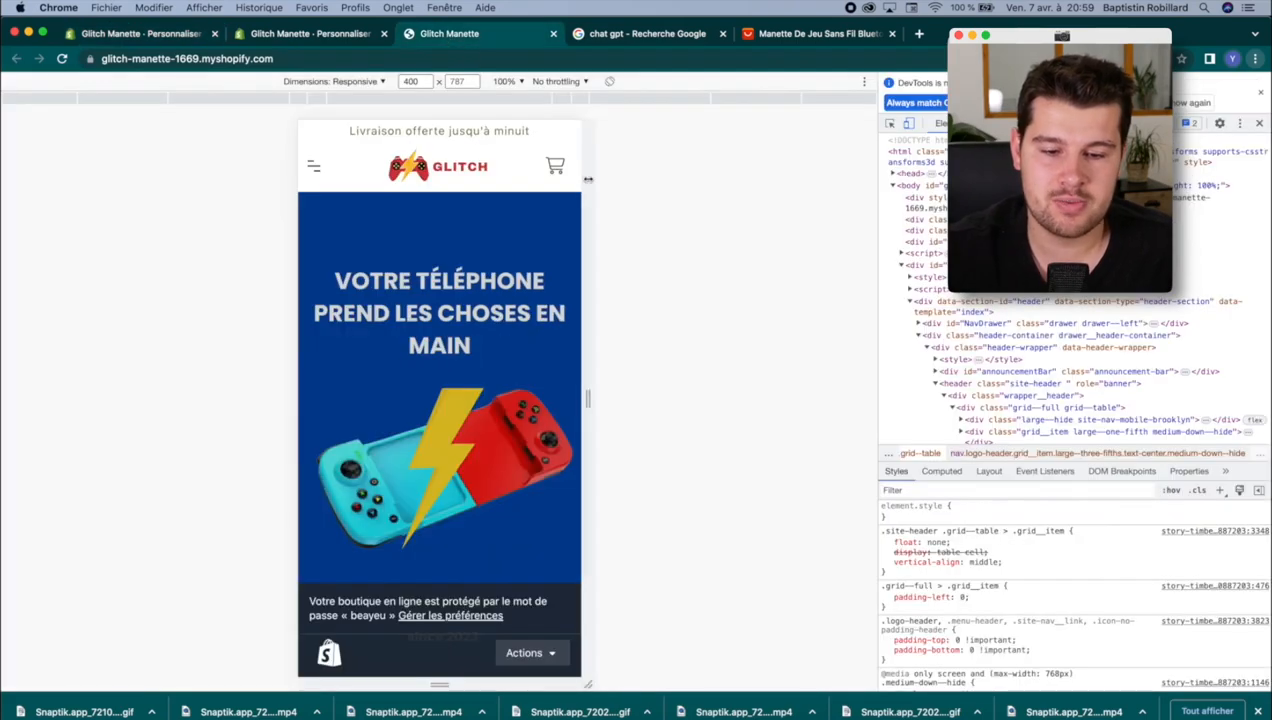
pyautogui.click(307, 160)
pyautogui.click(358, 210)
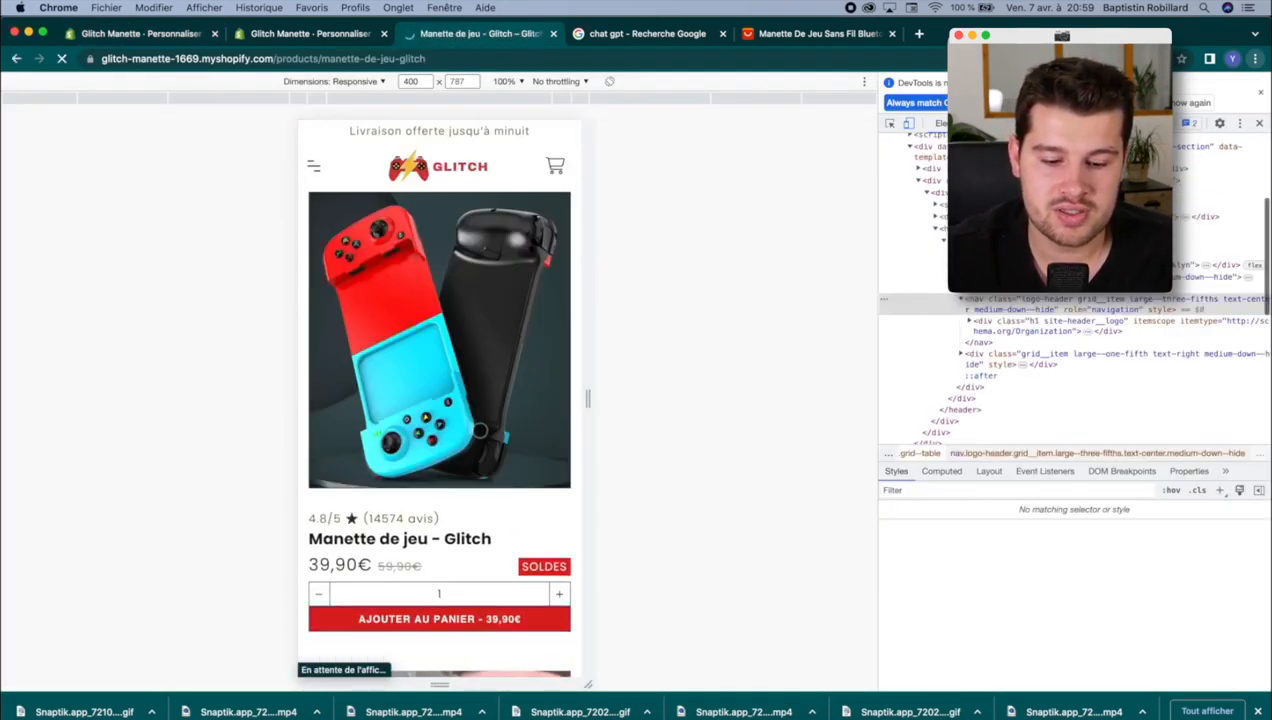
pyautogui.scroll(-3, 480, 431)
pyautogui.scroll(-10, 480, 430)
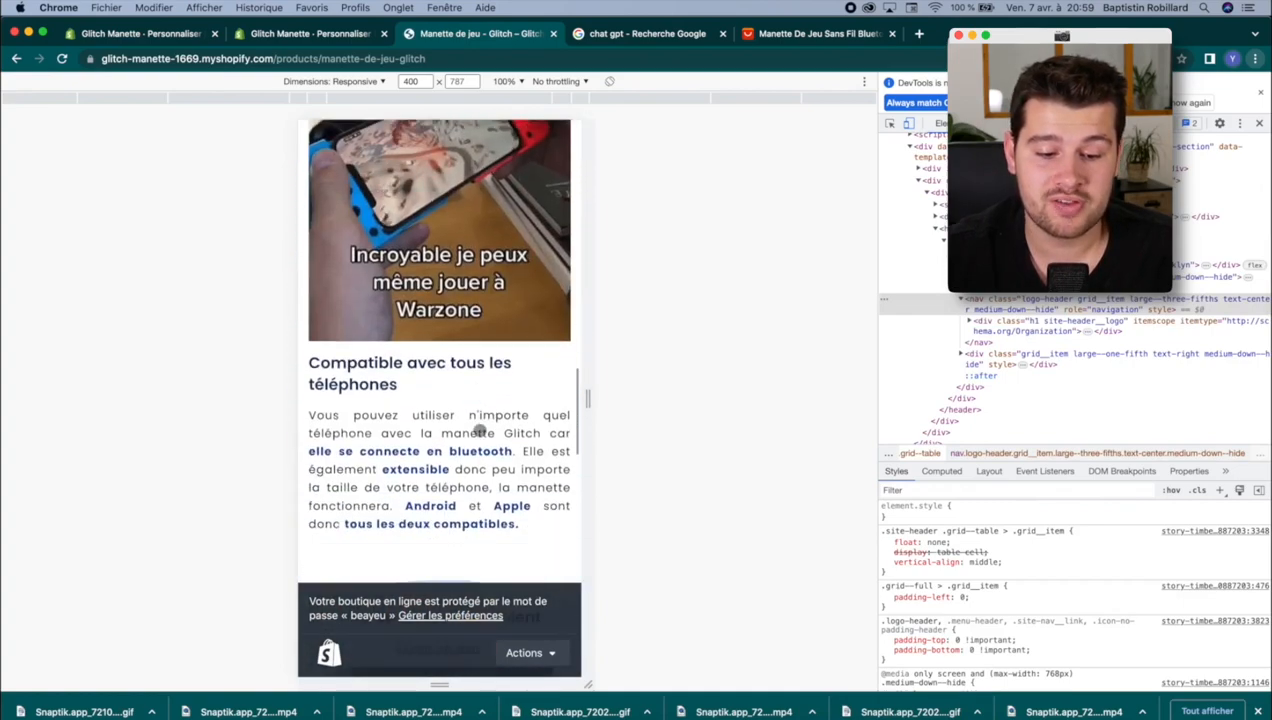
pyautogui.scroll(15, 480, 430)
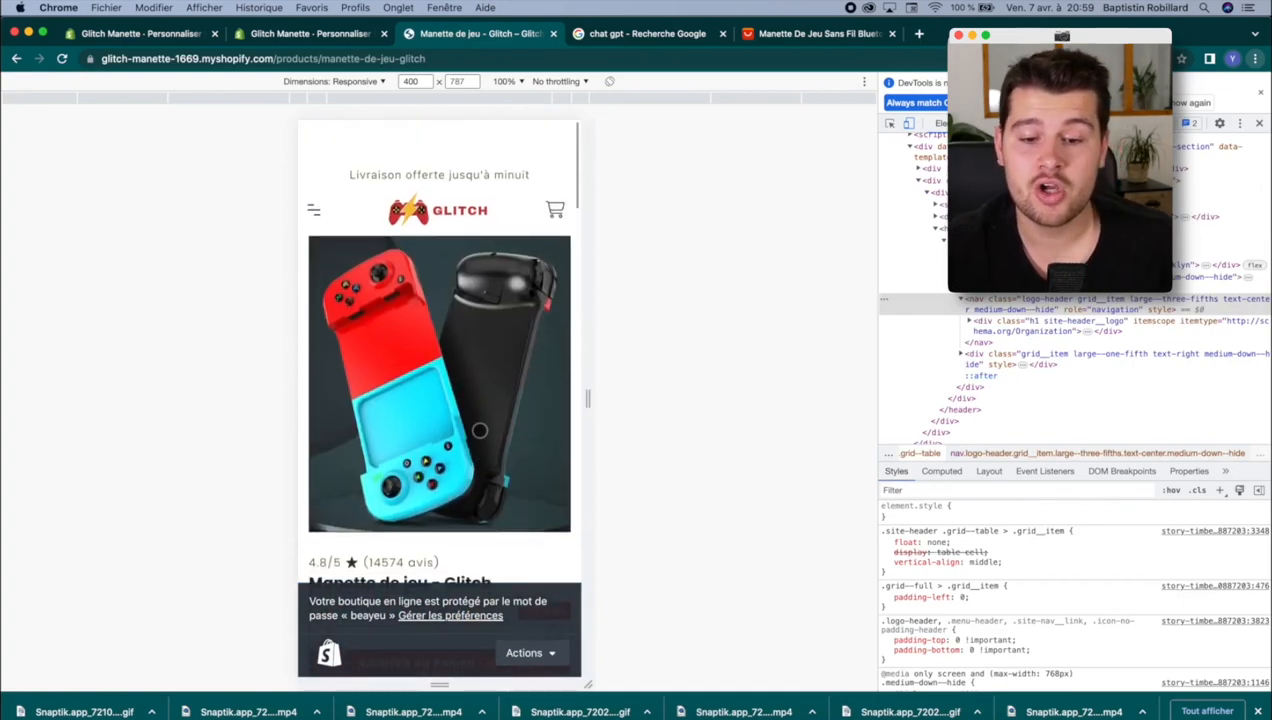